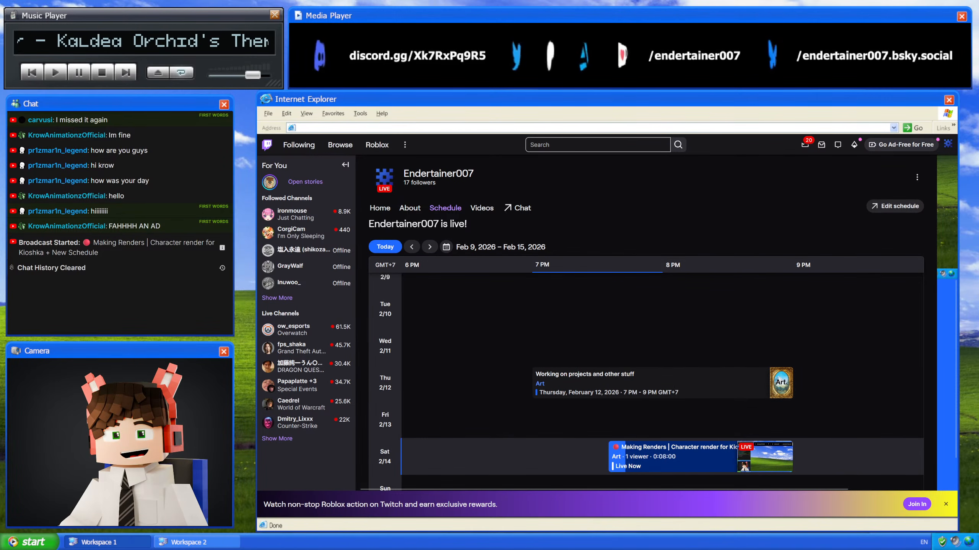
scroll(645, 370, down, 1)
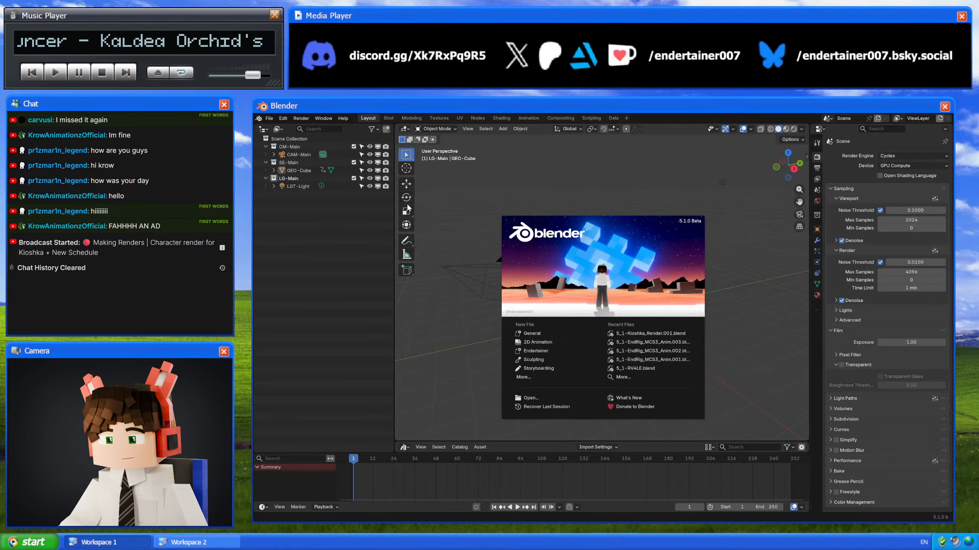
click(693, 201)
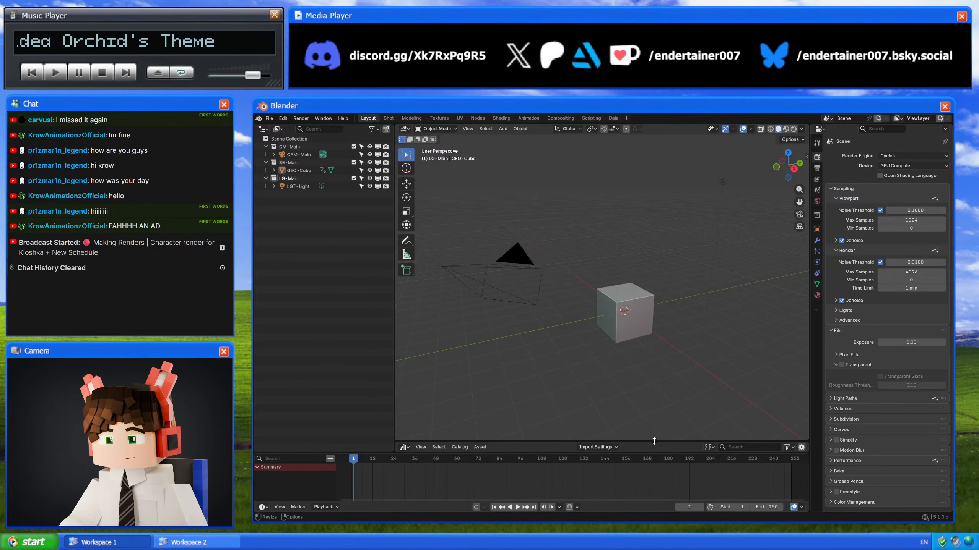
mouse_move(654, 441)
mouse_down()
mouse_move(654, 318)
mouse_move(651, 442)
mouse_up()
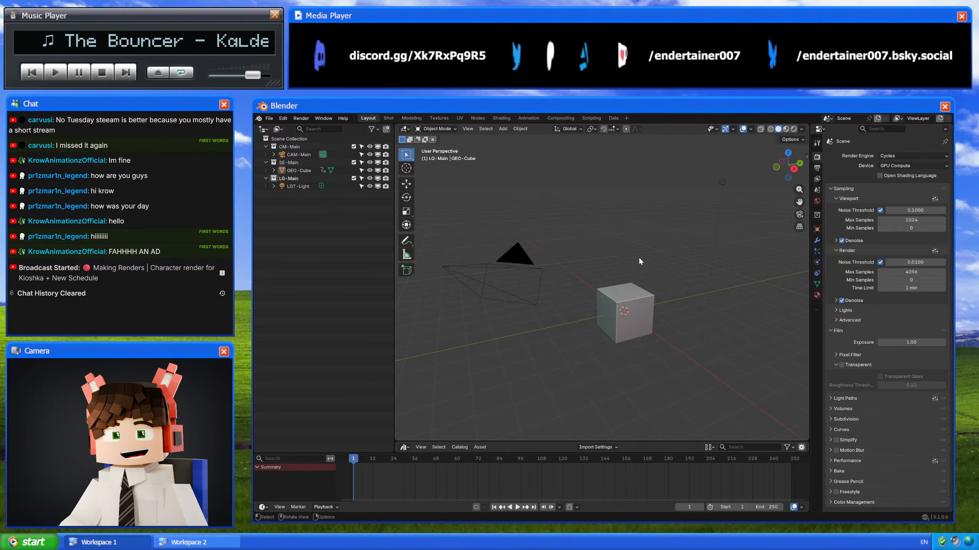
click(816, 284)
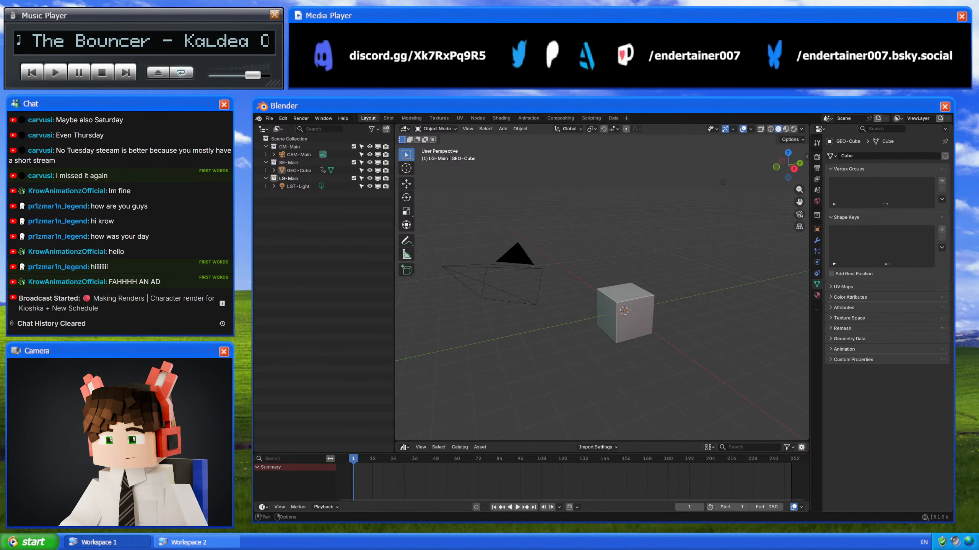
Step: Open the recent file 5_1-Kioshka_Render.001.blend and ignore its Python script execution
click(258, 118)
click(280, 129)
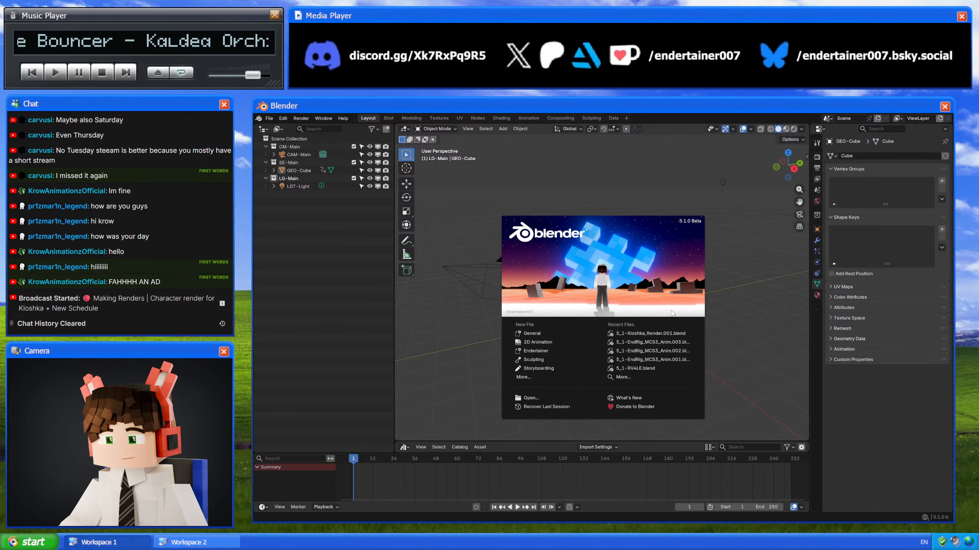
click(660, 332)
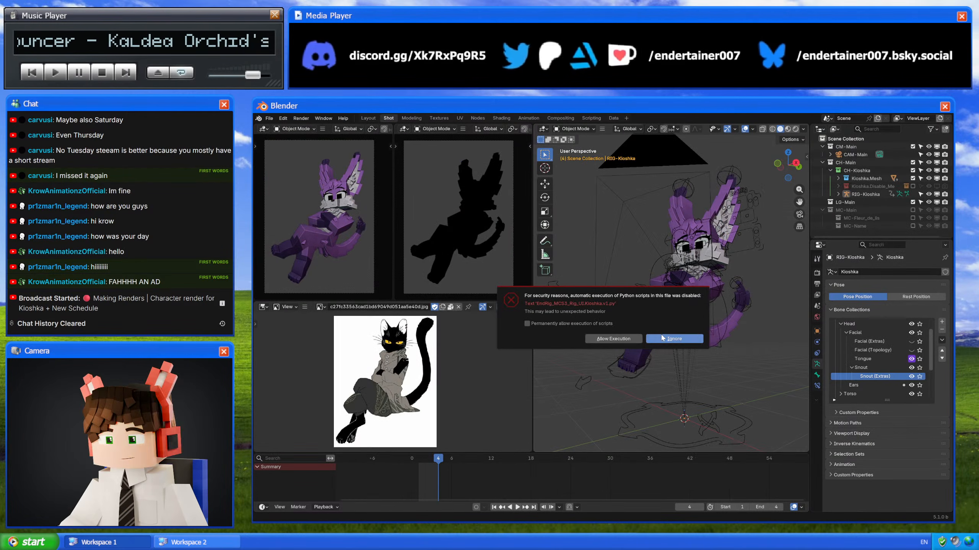
click(662, 338)
Step: Examine the posed Kioshka character and its rig from several angles and up close
middle_drag(625, 335, 728, 340)
click(757, 262)
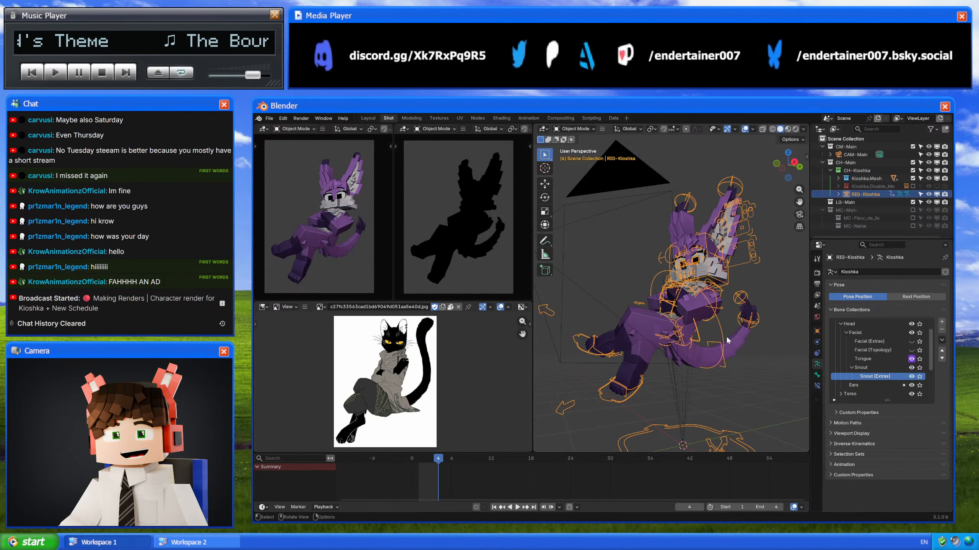
middle_drag(728, 340, 736, 293)
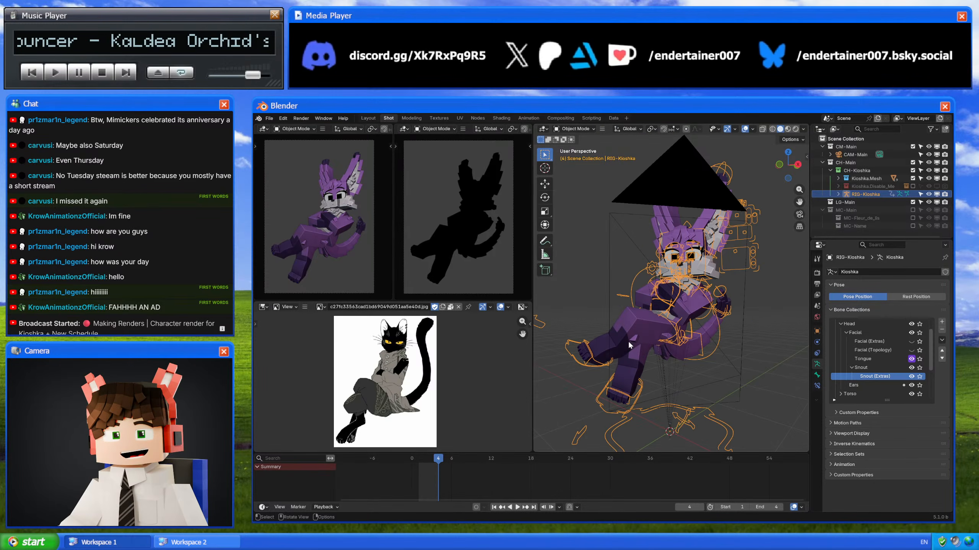
middle_drag(678, 315, 708, 311)
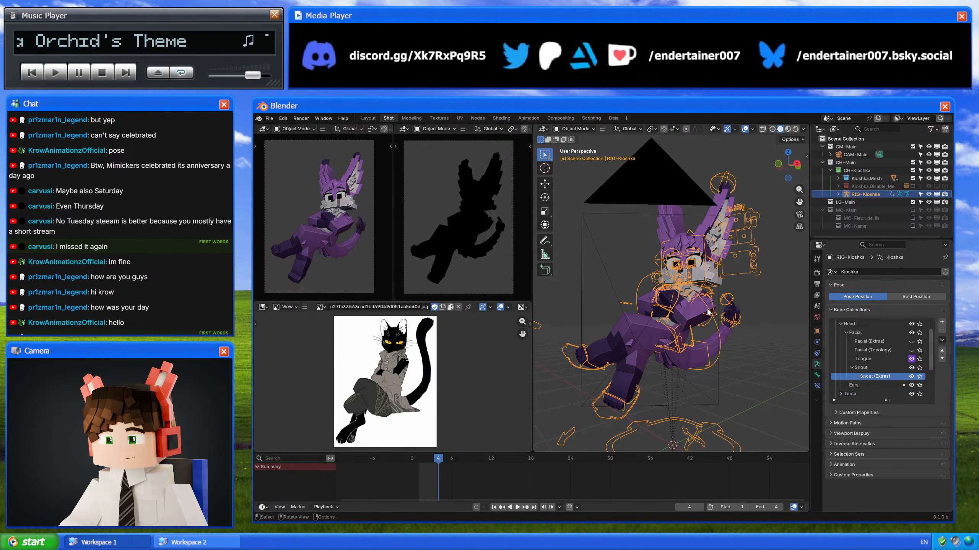
middle_drag(702, 328, 689, 368)
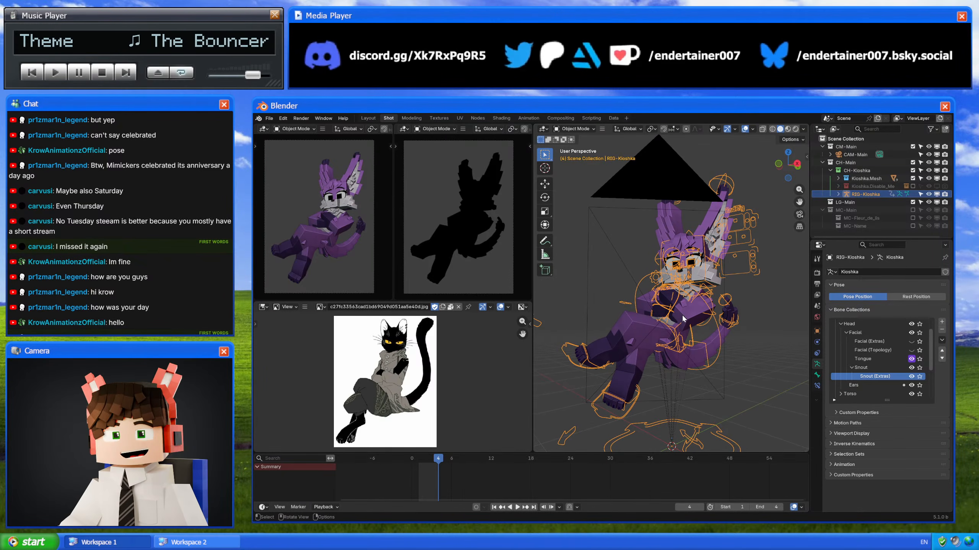
mouse_move(675, 309)
middle_down()
mouse_move(660, 311)
mouse_move(690, 290)
mouse_move(675, 316)
middle_up()
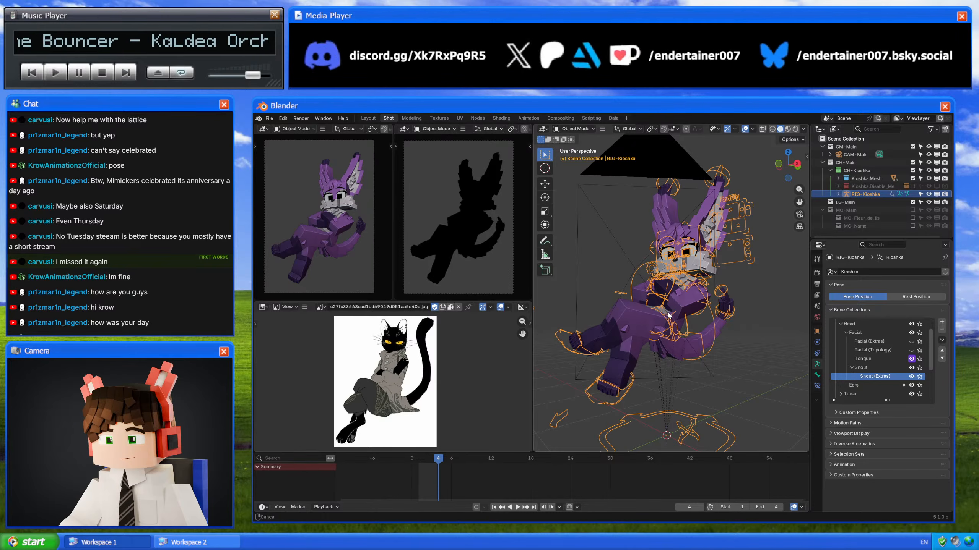
middle_drag(664, 313, 679, 324)
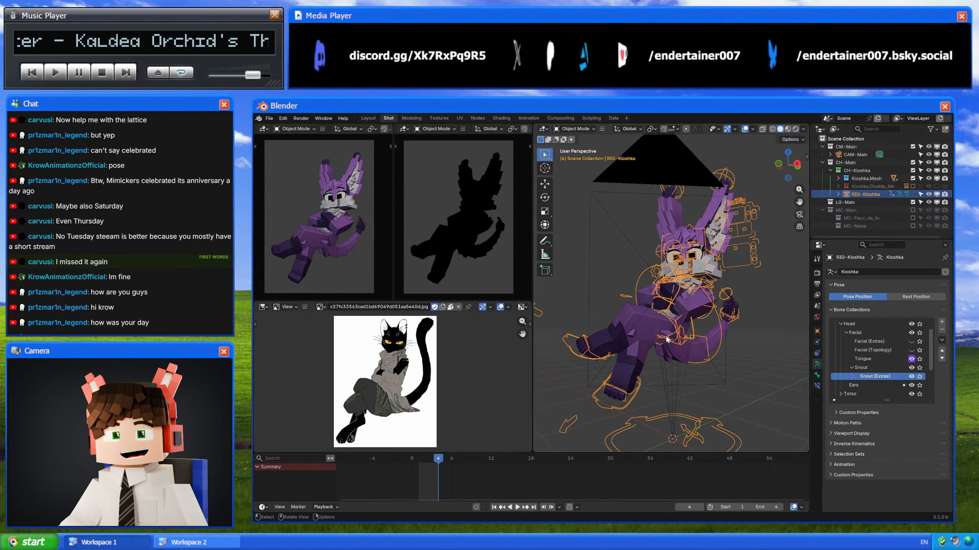
middle_drag(690, 284, 692, 286)
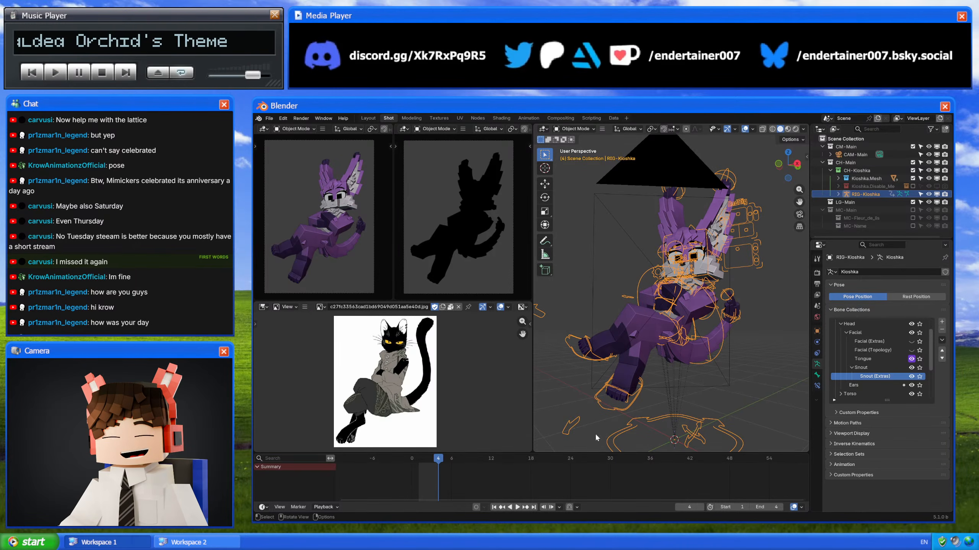
middle_drag(696, 305, 699, 287)
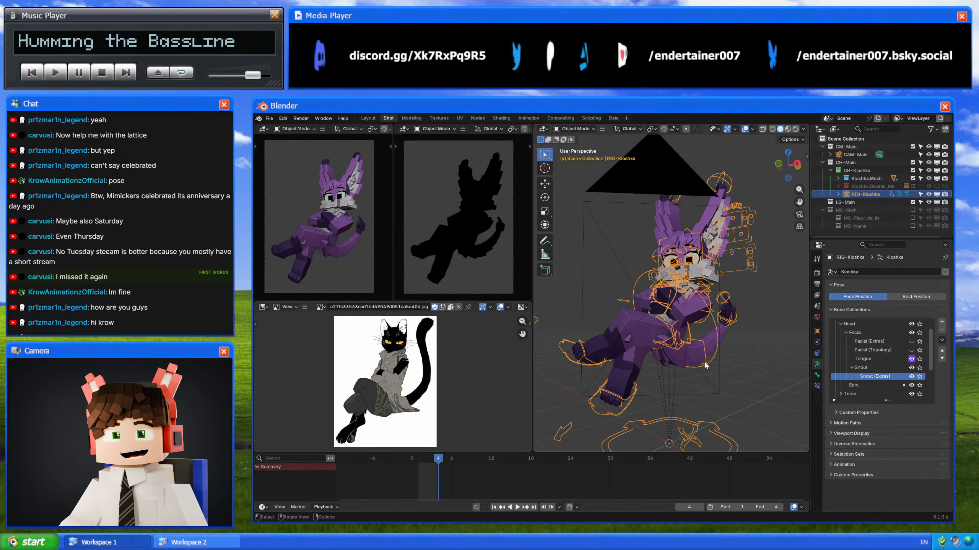
mouse_move(705, 366)
middle_down()
mouse_move(714, 368)
mouse_move(644, 349)
mouse_move(689, 381)
mouse_move(689, 358)
mouse_move(711, 352)
middle_up()
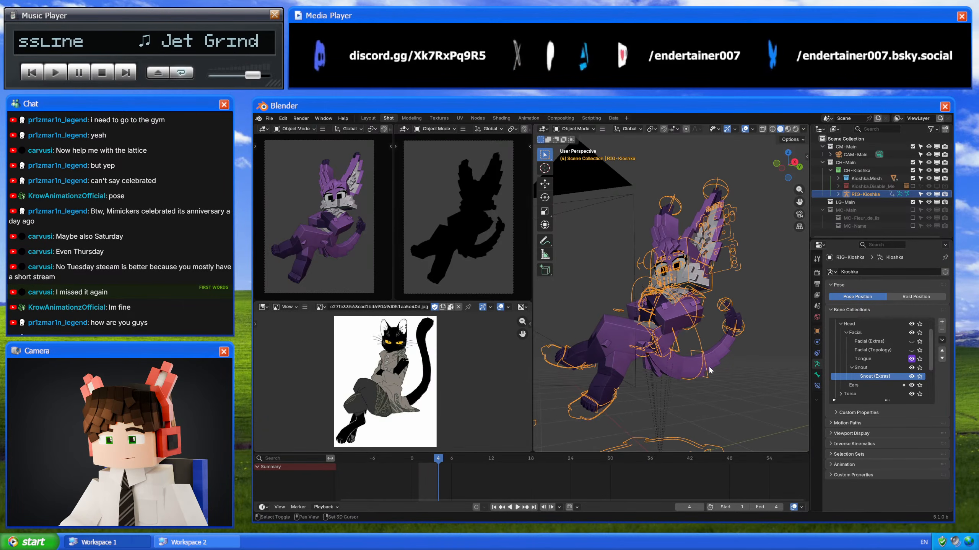
scroll(709, 365, up, 4)
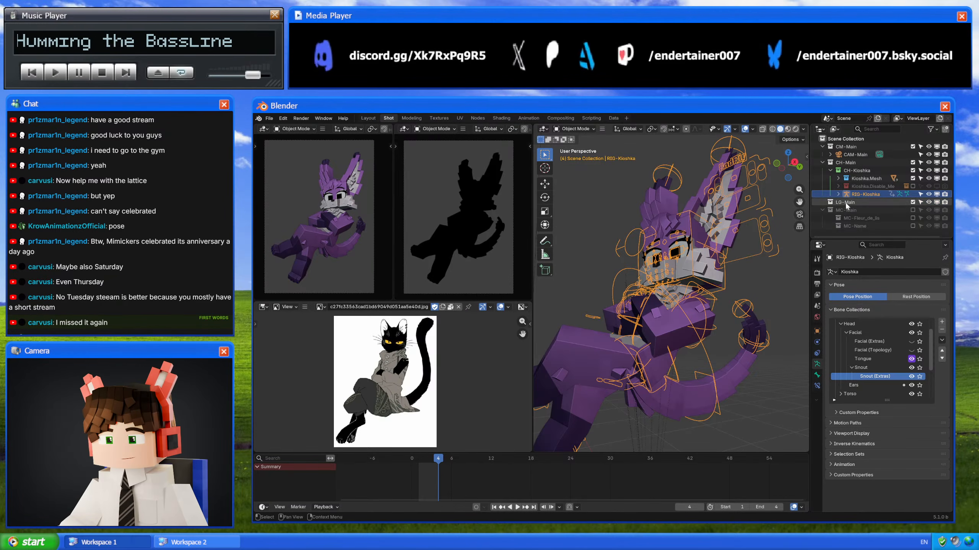
Step: Make the LG-Main collection active and enable the transparent film background in the Cycles render settings
click(846, 202)
middle_drag(705, 293, 747, 289)
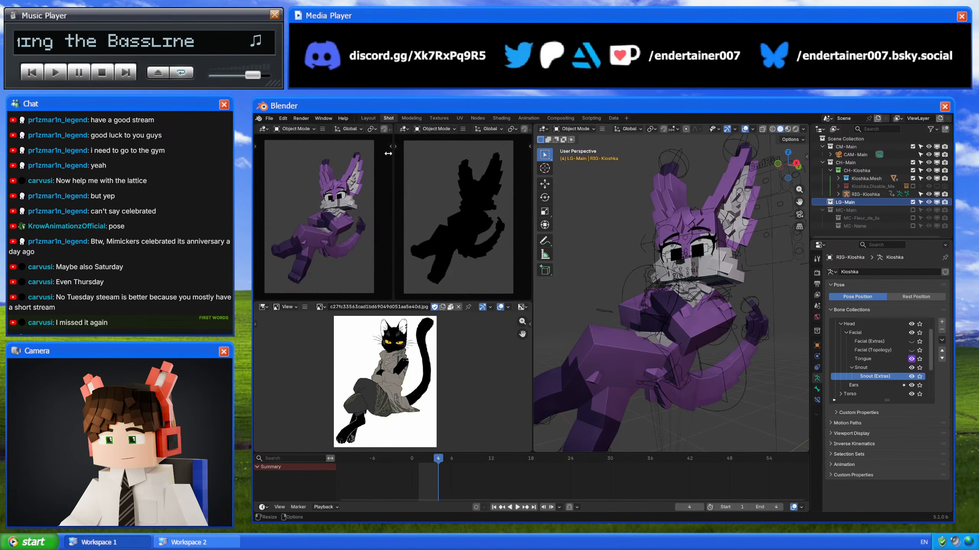
scroll(372, 129, down, 3)
scroll(371, 129, down, 3)
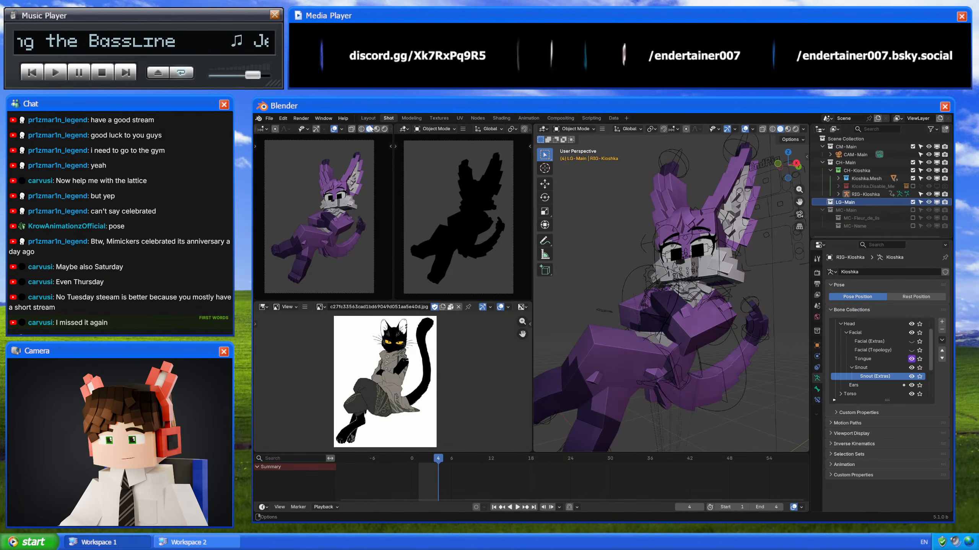
click(815, 273)
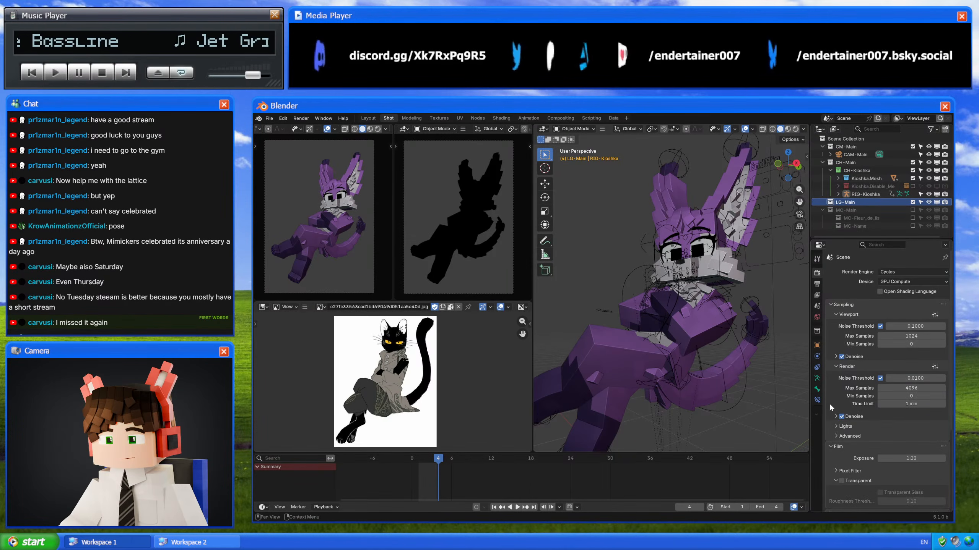
scroll(829, 402, down, 5)
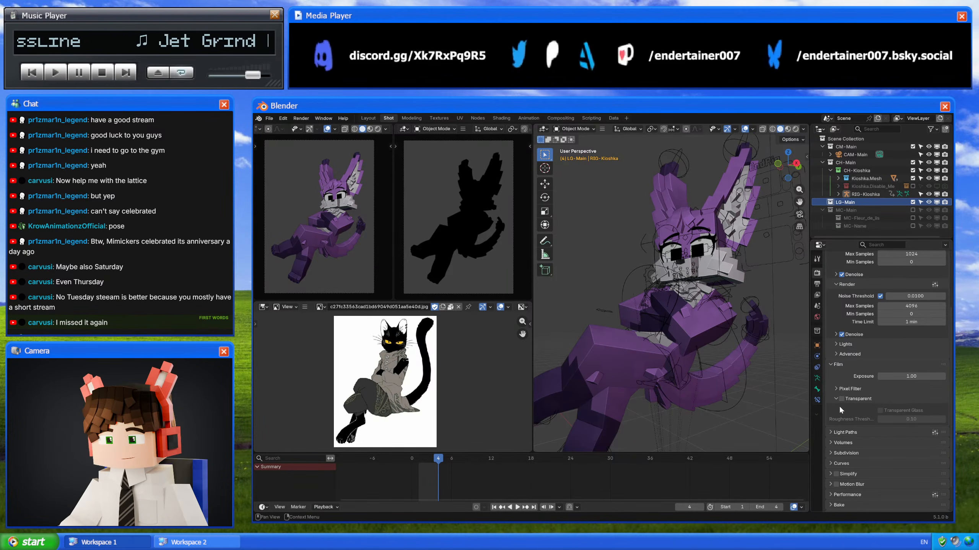
click(840, 399)
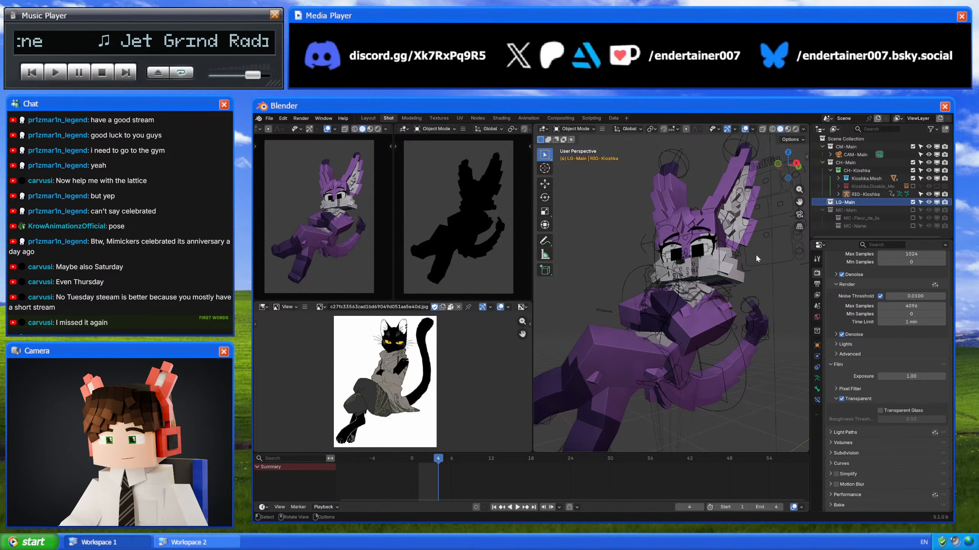
Step: Add an area light to the LG-Main collection and switch the camera view to rendered shading
key(shift+a)
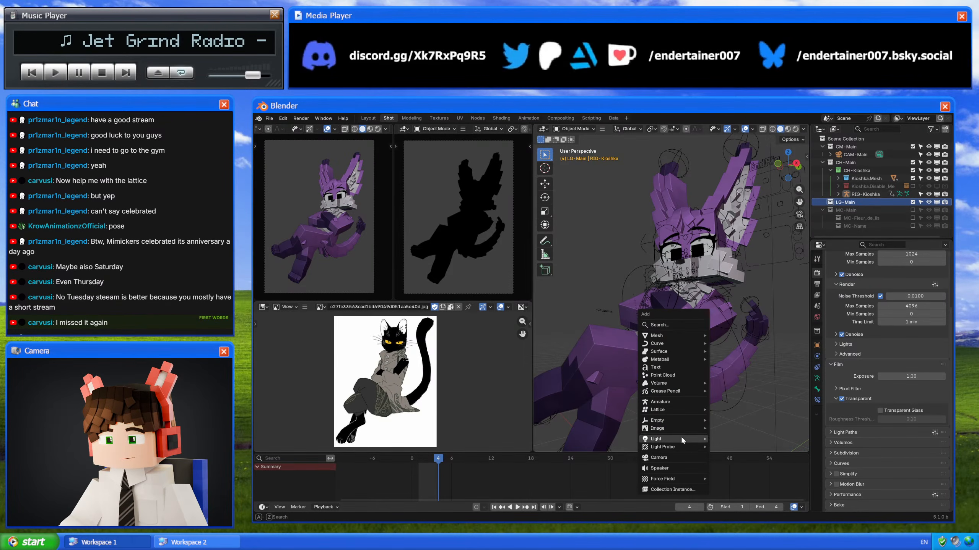
mouse_move(694, 436)
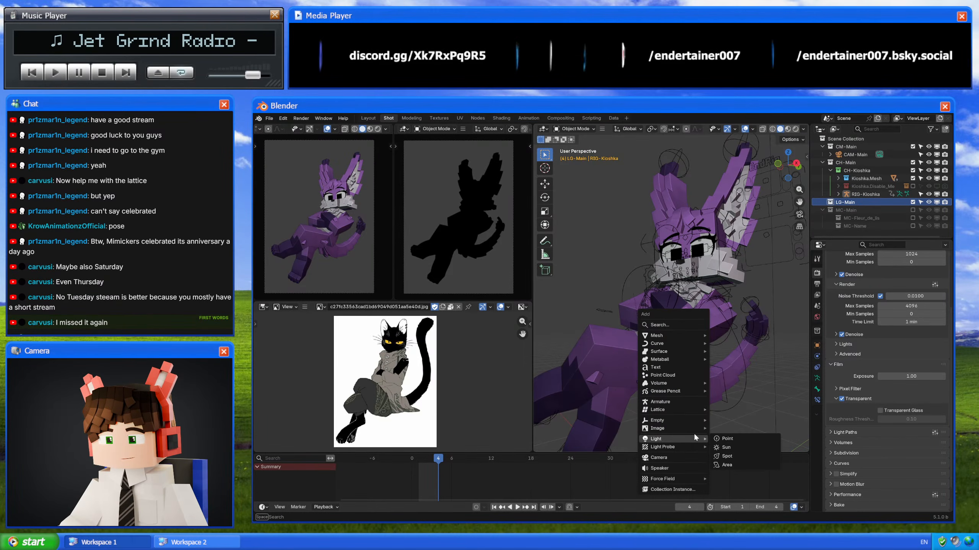
click(726, 465)
scroll(690, 291, down, 4)
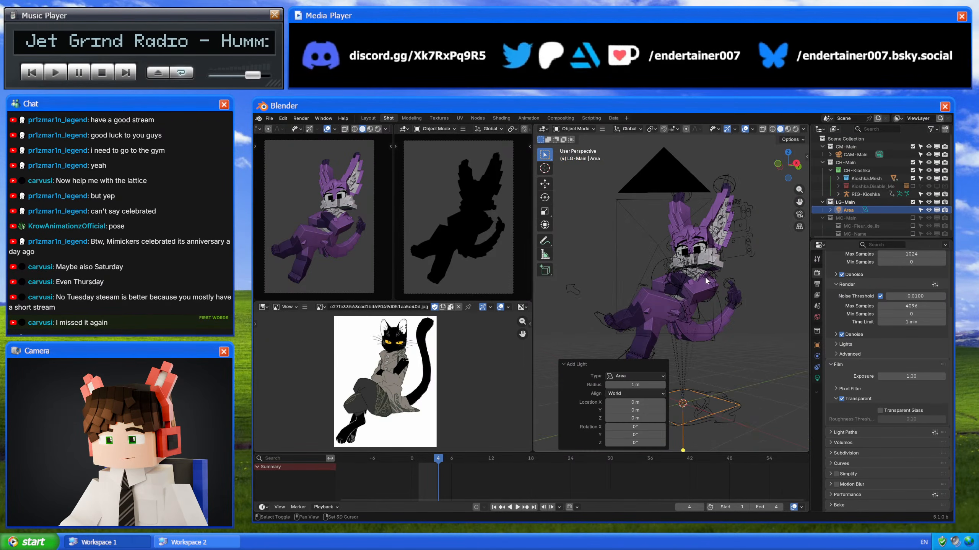
click(377, 129)
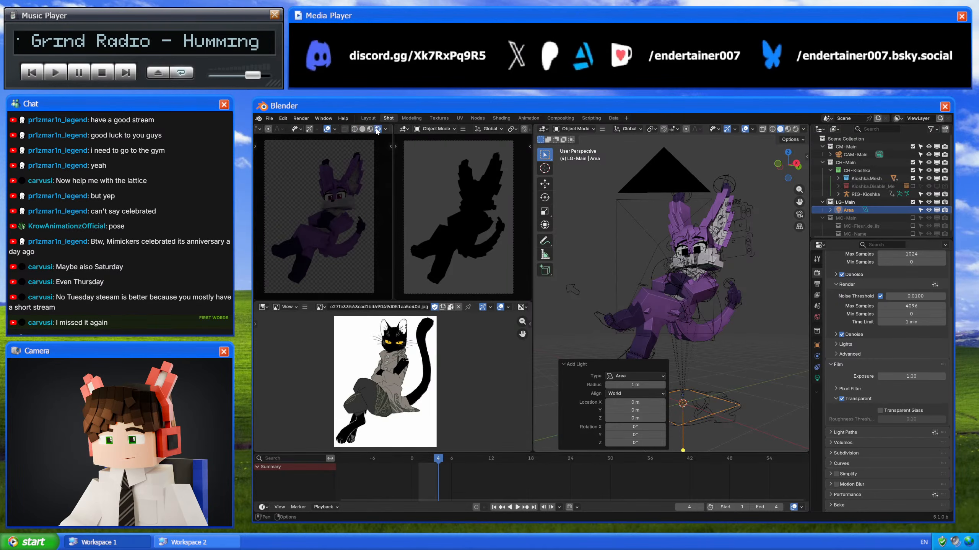
Step: In the right side view, raise the area light above and in front of the character and tilt it about 46° toward the body
click(778, 164)
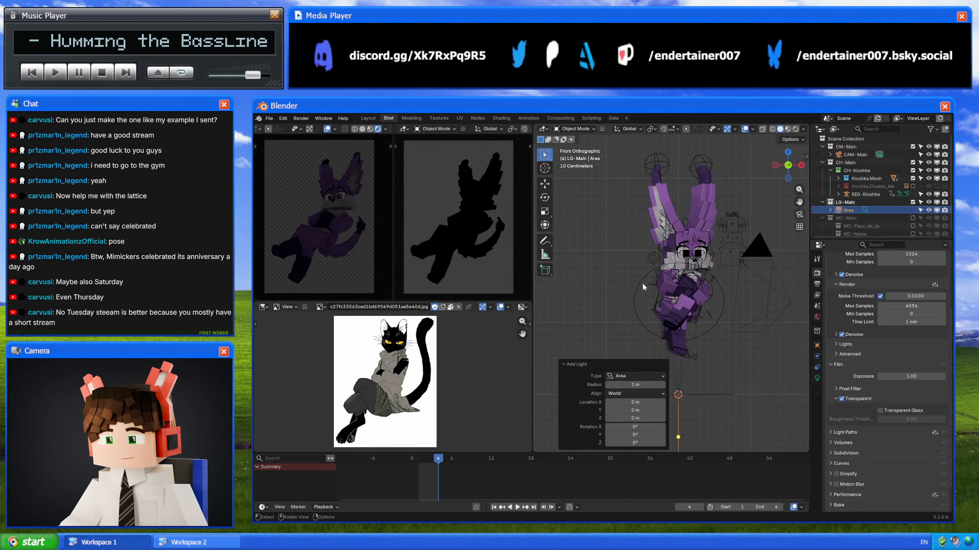
drag(788, 166, 796, 173)
click(796, 166)
key(g)
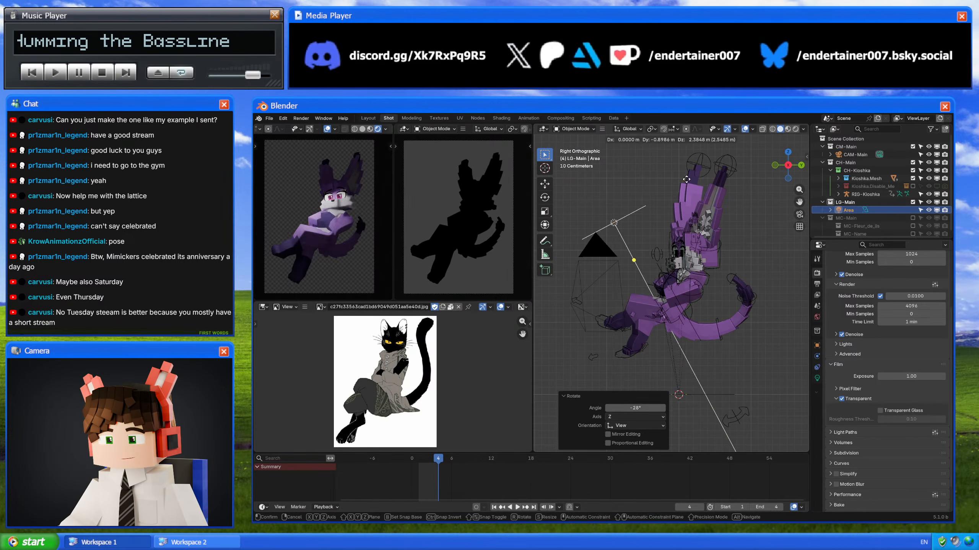
click(714, 185)
key(g)
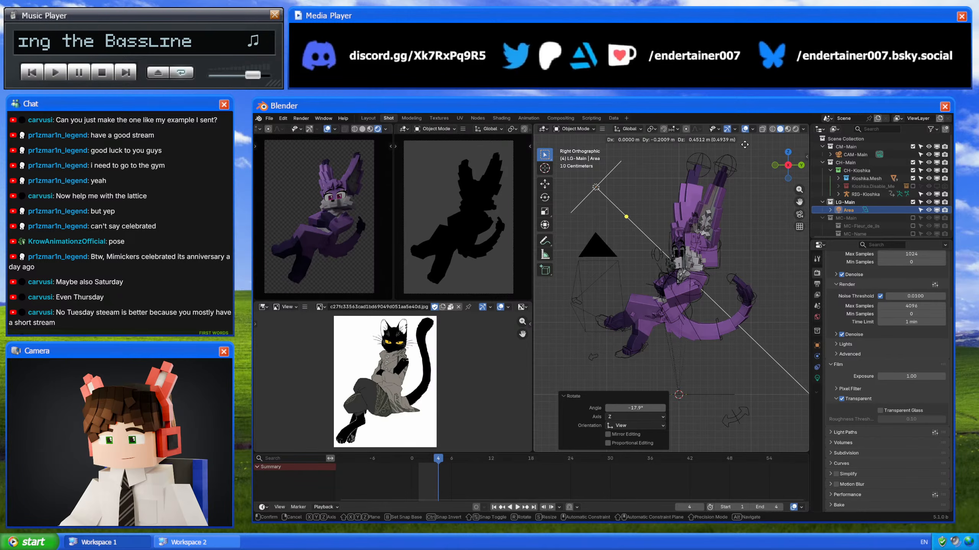
click(746, 189)
Step: In the top view, turn the area light about 20° and shift it off-centre in front of the character, with its power at 23.32
click(787, 152)
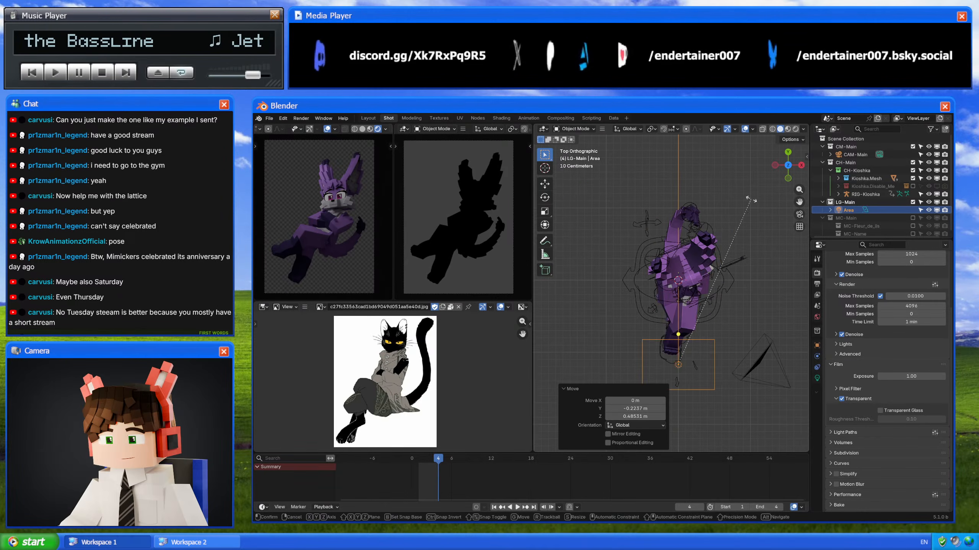
key(r)
click(720, 232)
key(g)
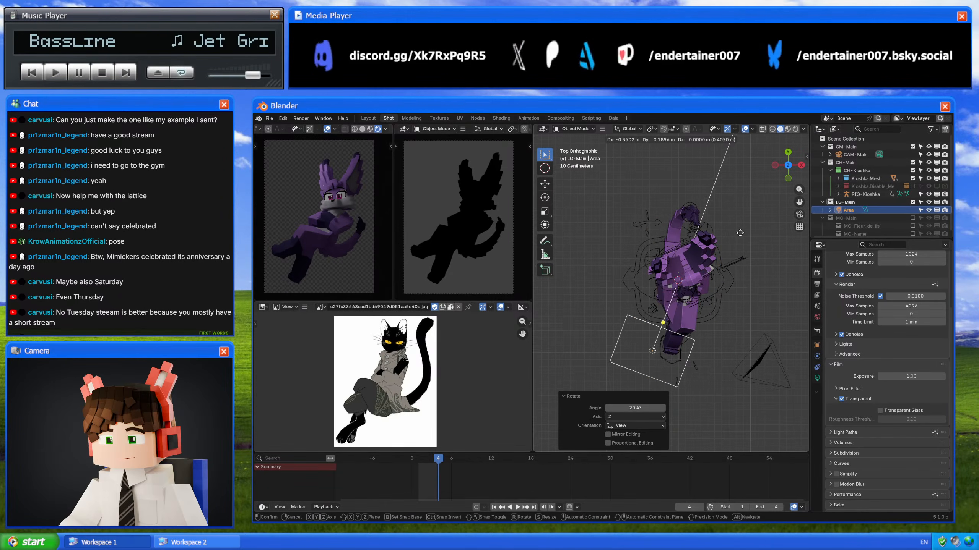
click(736, 228)
click(817, 378)
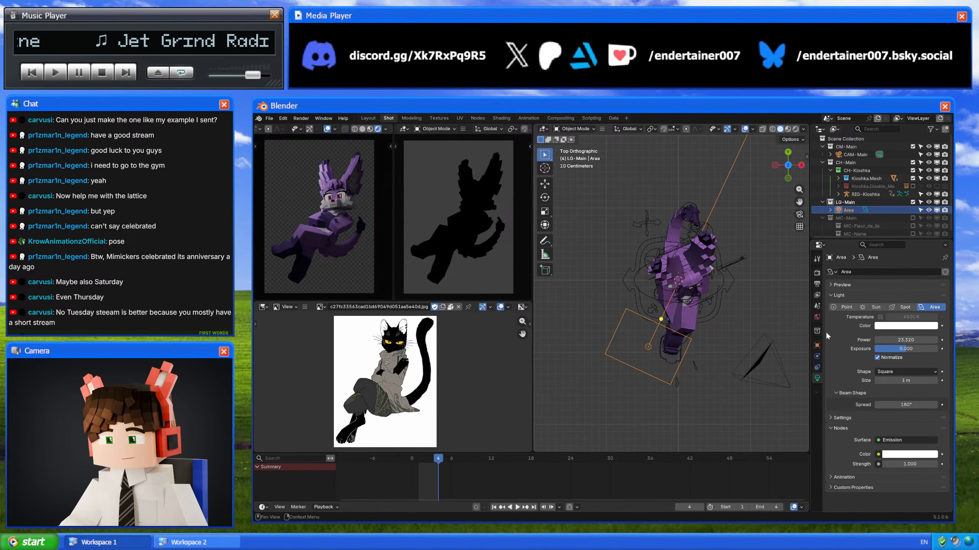
Step: Duplicate the area light, place the copy about 1.35 m lower and farther out in front, and set its power to 10
middle_drag(647, 255, 632, 293)
key(shift+d)
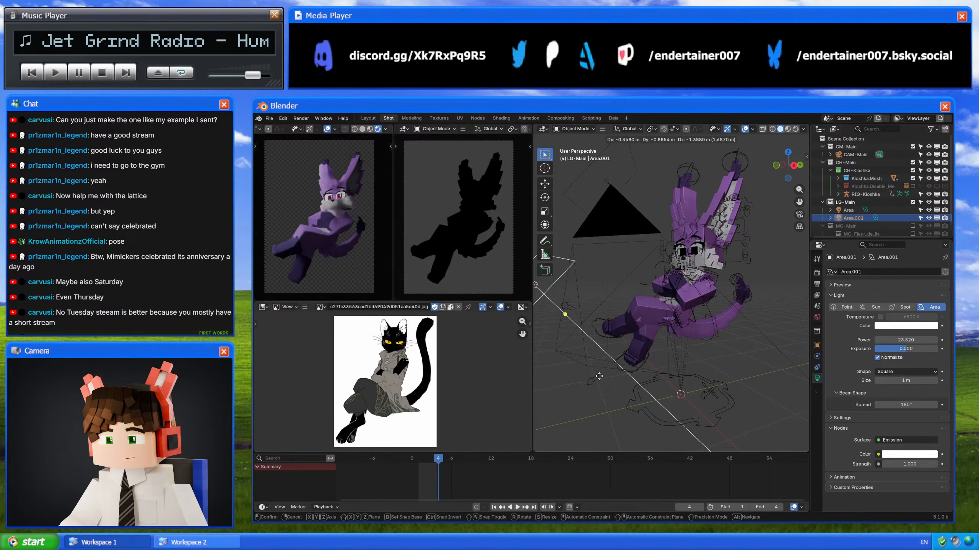
click(599, 375)
click(918, 341)
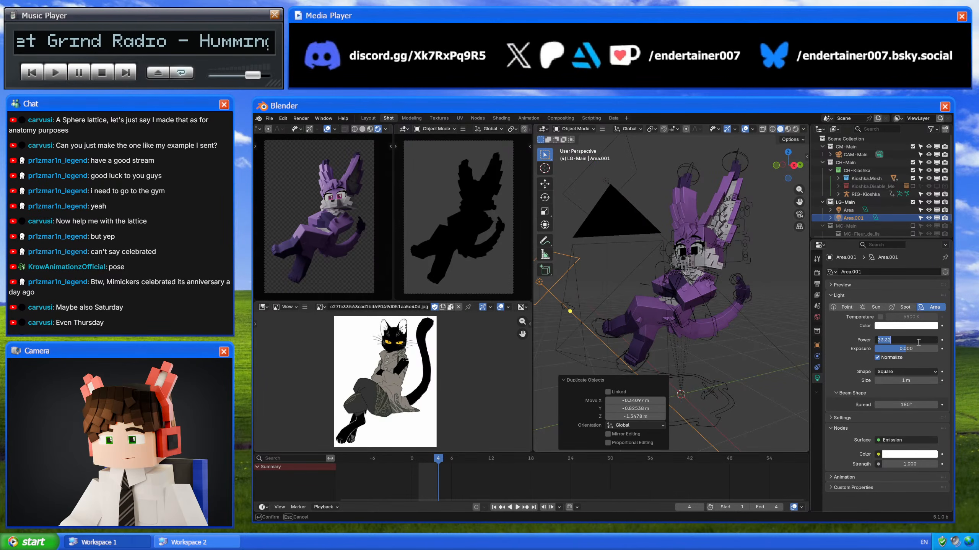
text(10)
key(Return)
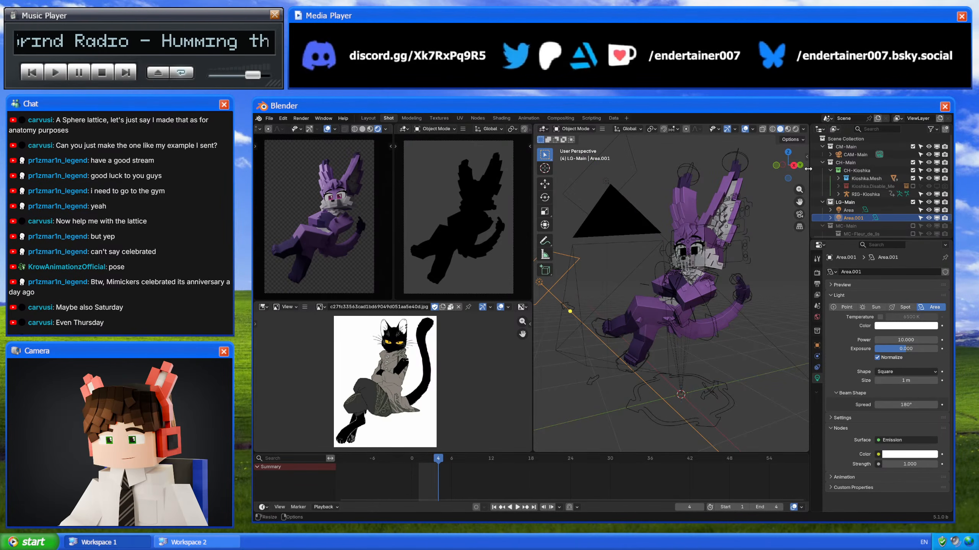
Step: Rotate the duplicated area light about 30° in the right side view to aim it at the character
click(793, 166)
key(r)
click(732, 185)
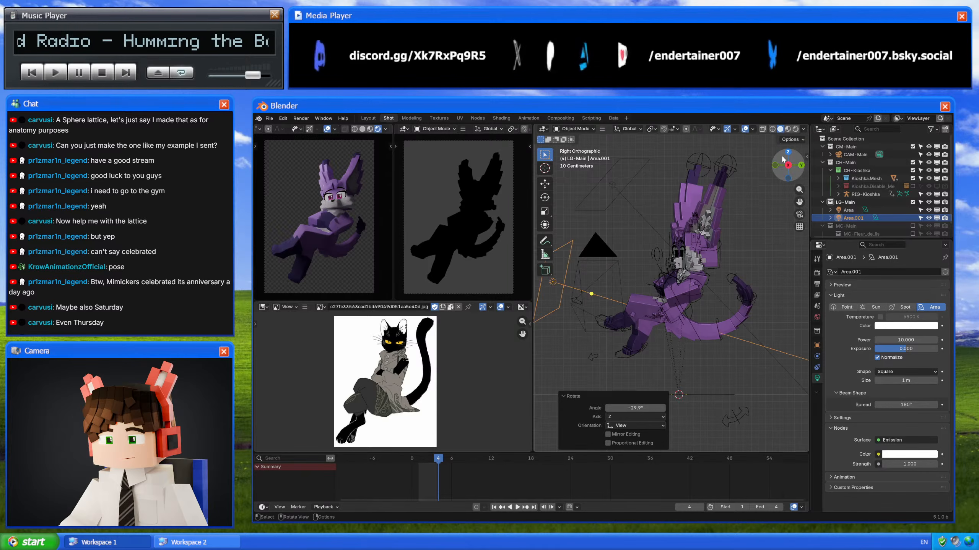
Step: In the top view, reposition the duplicated area light in front of the character and rotate it about 24°
click(788, 152)
key(g)
key(r)
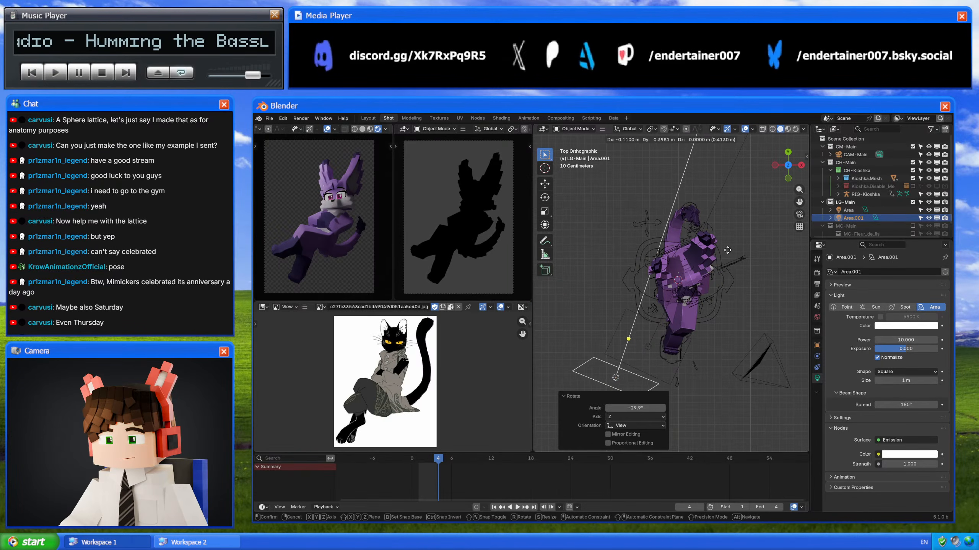
click(751, 331)
Step: Tilt the duplicated area light about -48° around its local X axis
middle_drag(751, 331, 726, 269)
key(r)
key(x)
key(x)
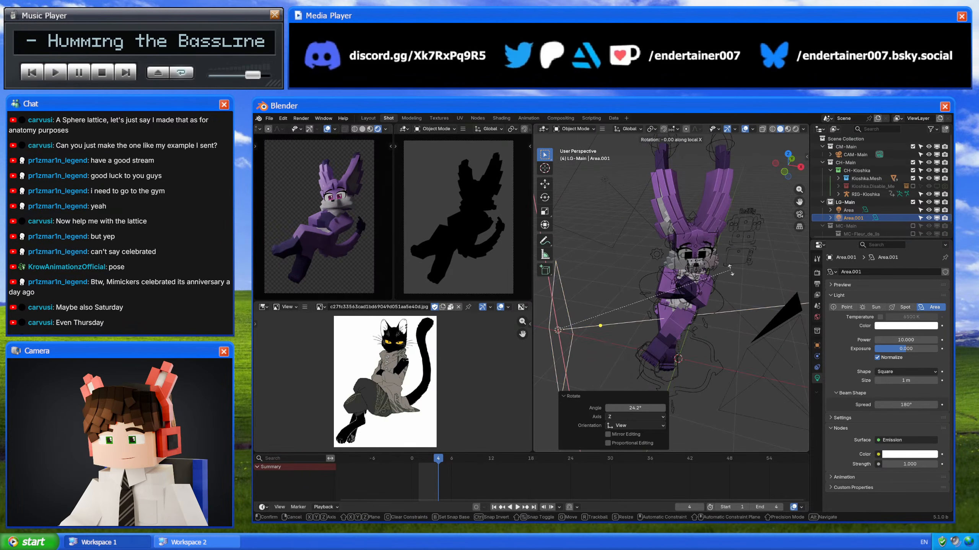
click(678, 383)
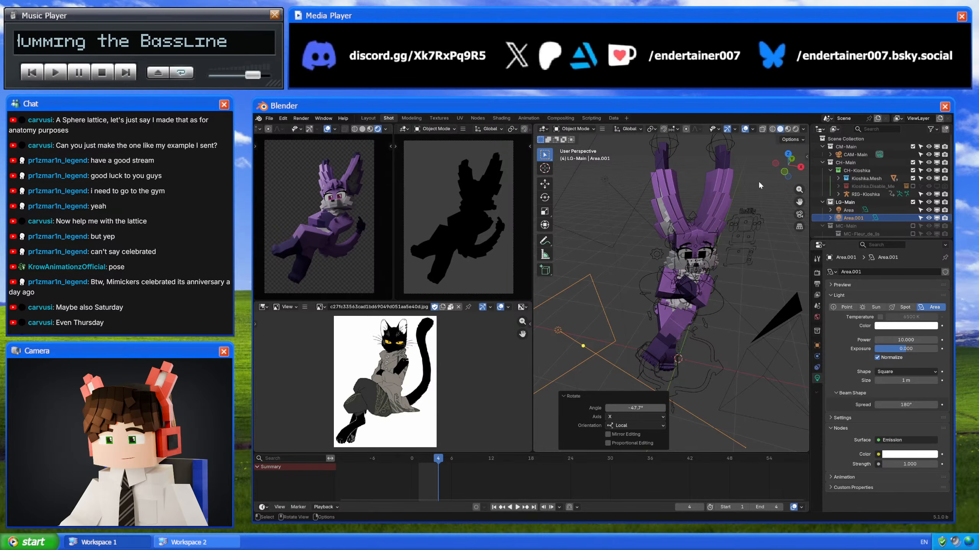
Step: In the right side view, move the duplicated area light near the character's feet and rotate it about 13°
click(800, 167)
key(g)
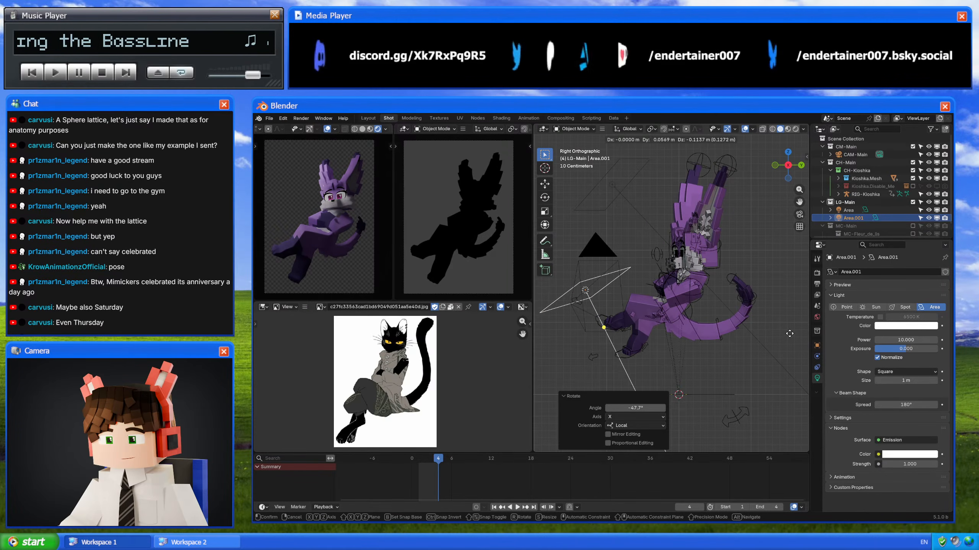
click(788, 270)
key(r)
click(782, 266)
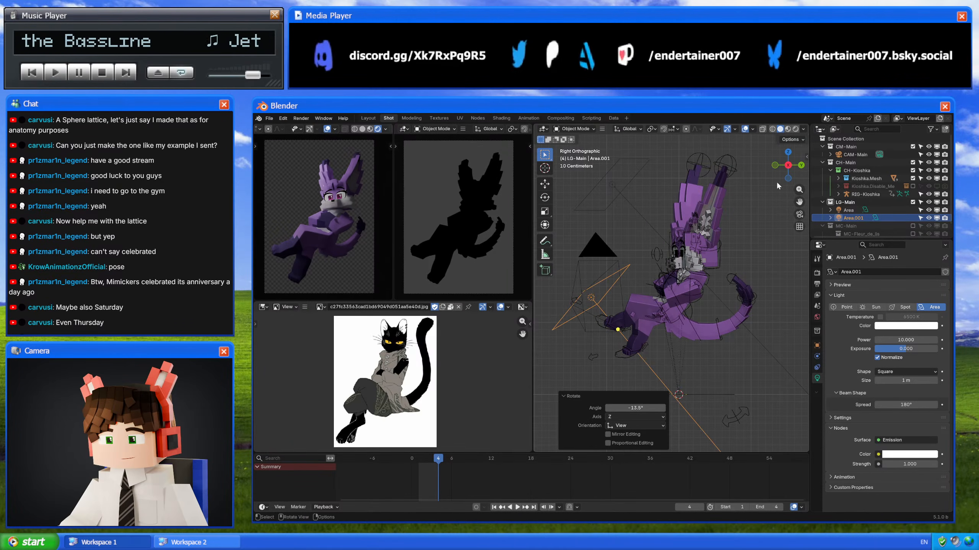
click(788, 152)
key(g)
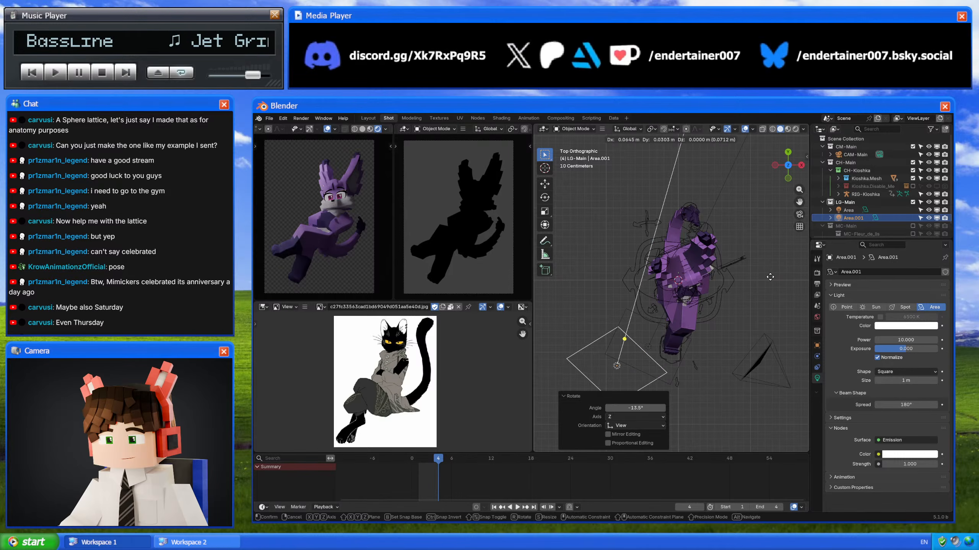
right_click(768, 281)
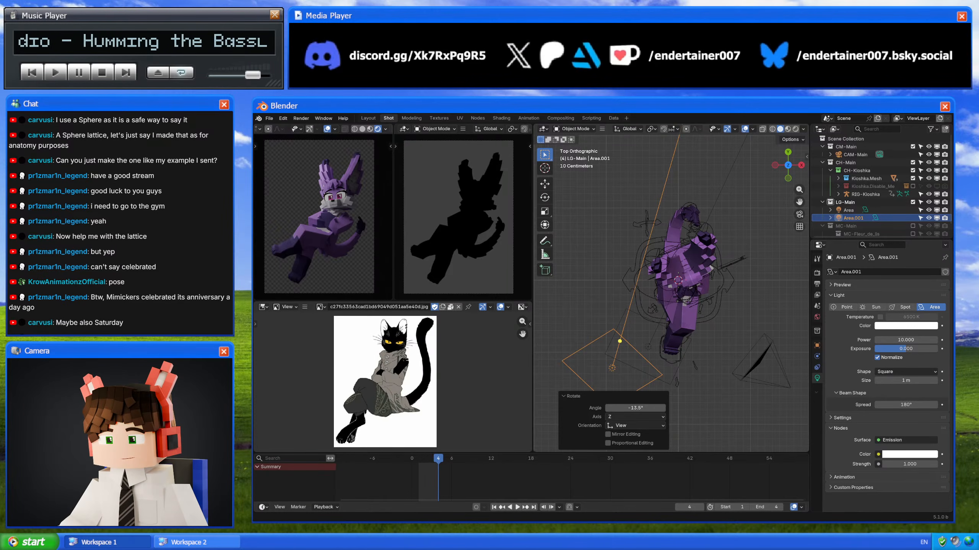
Step: Deselect the area light and save the render scene as an incremental file version
click(734, 235)
middle_drag(734, 235, 689, 270)
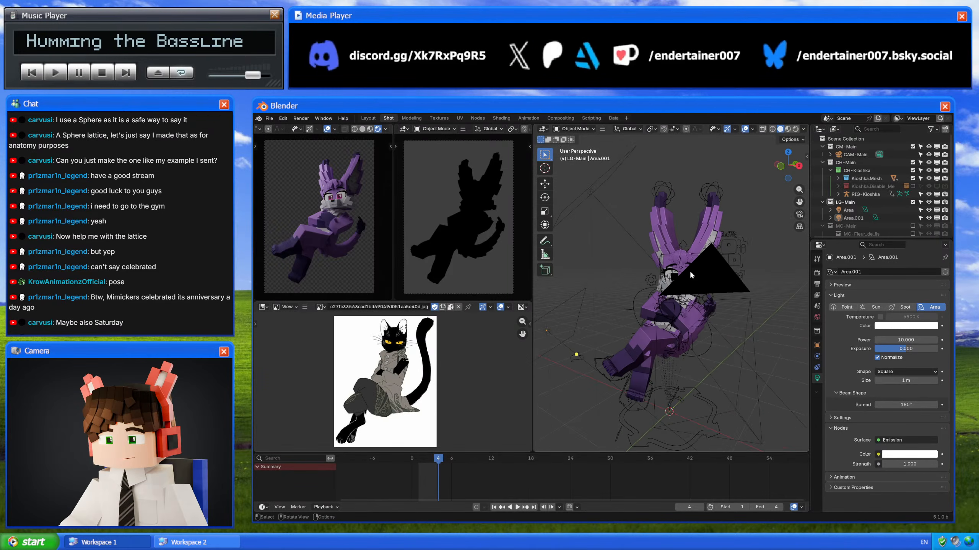
click(268, 118)
click(315, 194)
Step: Start a new general file containing the default cube from the splash screen
click(259, 118)
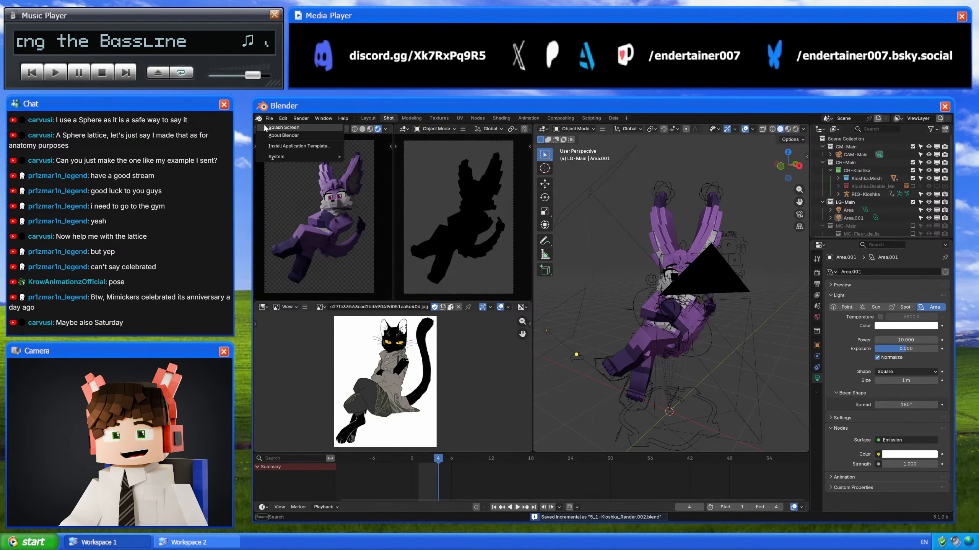
click(274, 128)
click(559, 351)
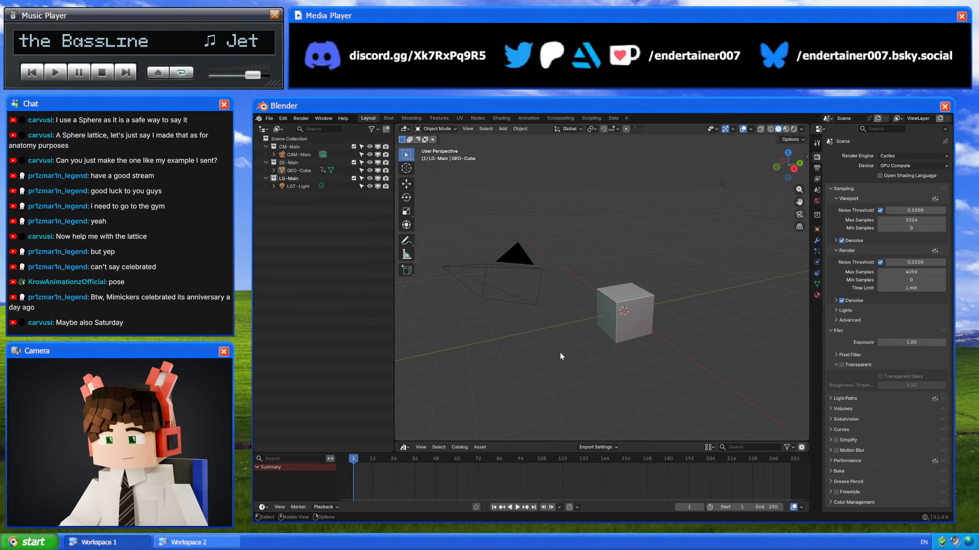
Step: Add a Lattice Deform Selected object around the default cube and scale the lattice by 2
click(653, 305)
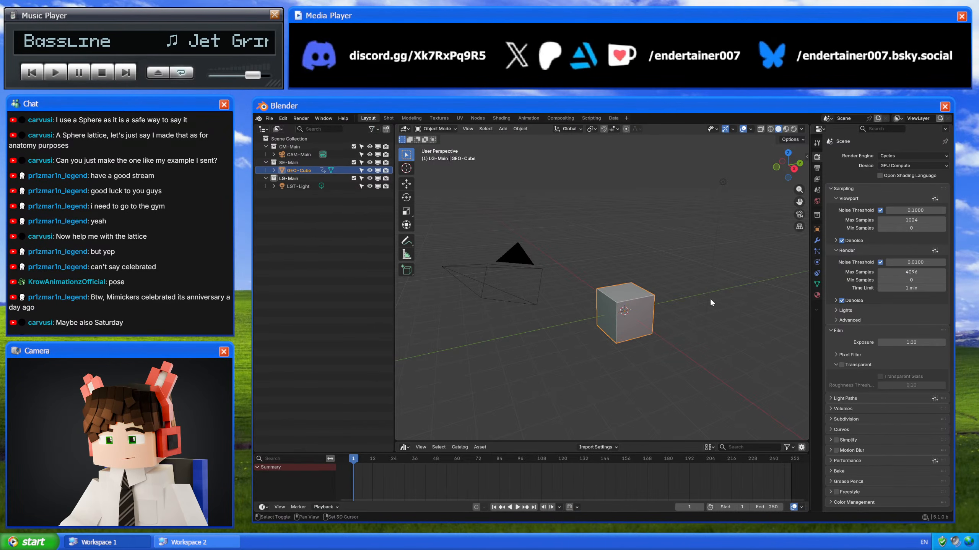
key(shift+a)
mouse_move(708, 270)
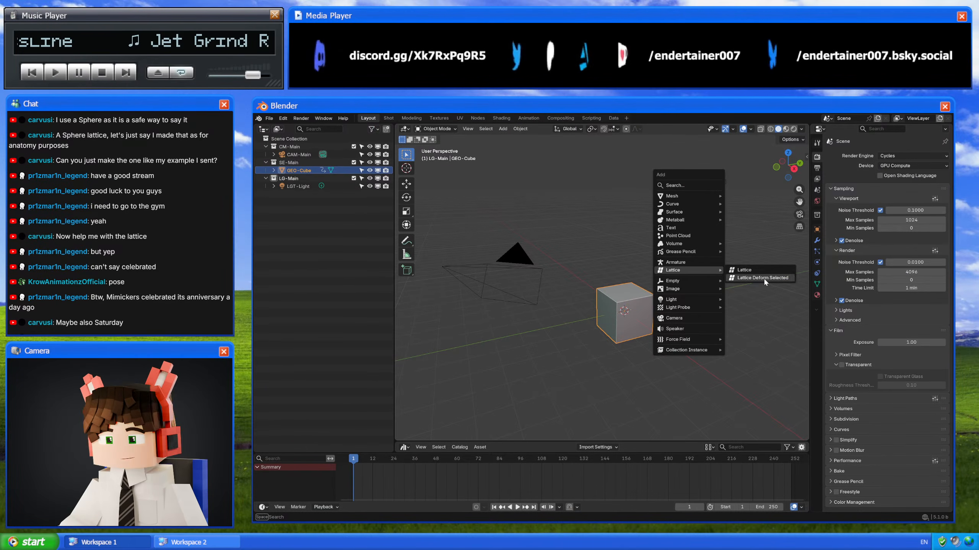
click(764, 278)
key(s)
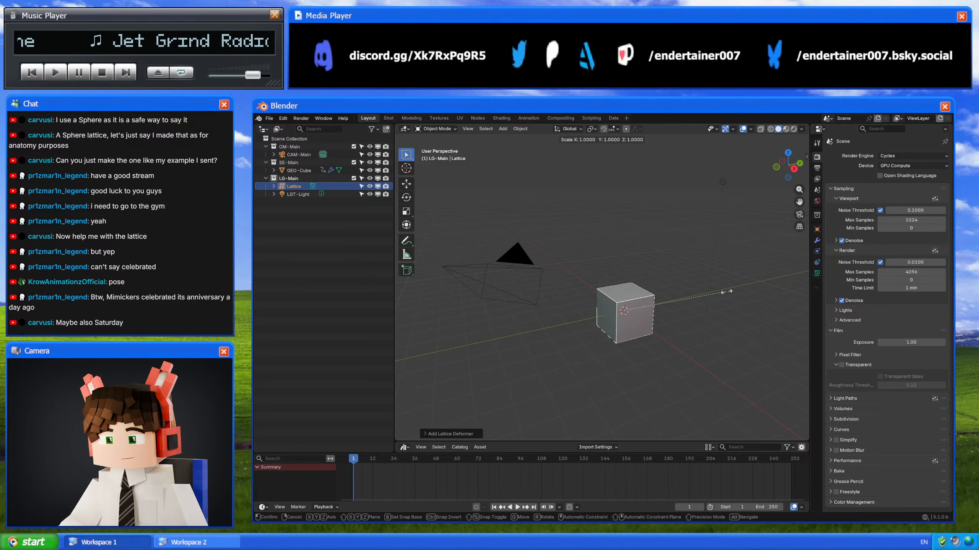
text(2)
key(Return)
Step: Set the lattice's U, V and W interpolation to Linear
click(817, 273)
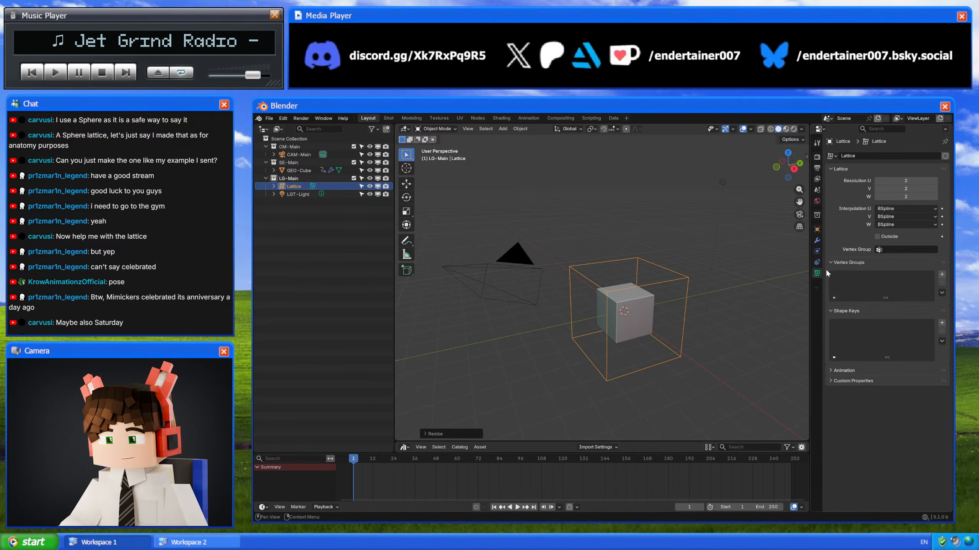
click(911, 209)
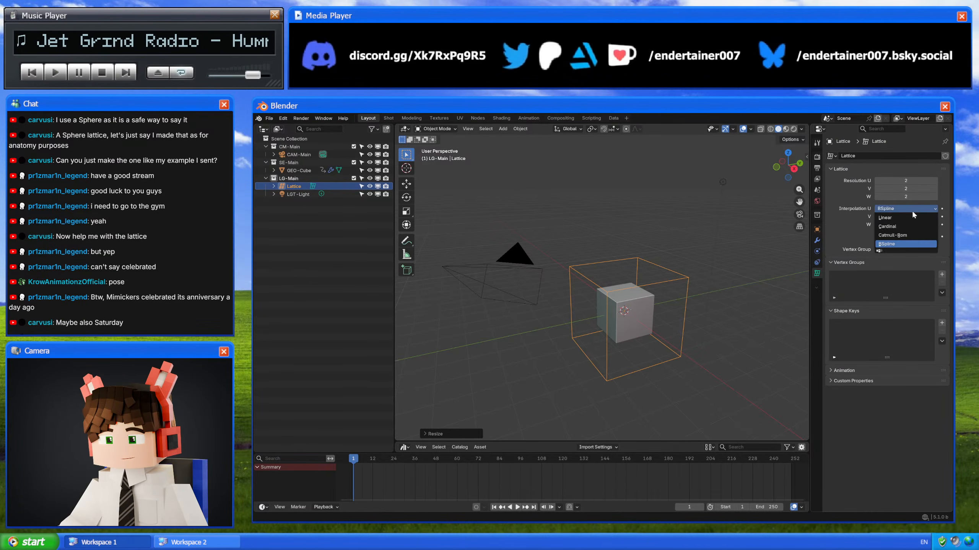
click(910, 217)
click(909, 217)
click(906, 226)
click(906, 226)
click(900, 234)
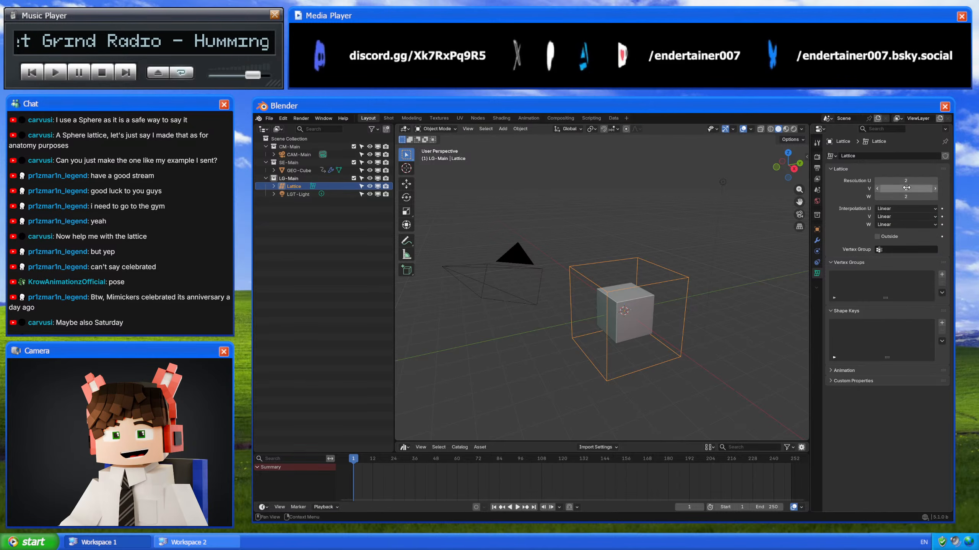
Step: Try a lattice resolution of 8 in U, V and W, and settle on 4
click(906, 181)
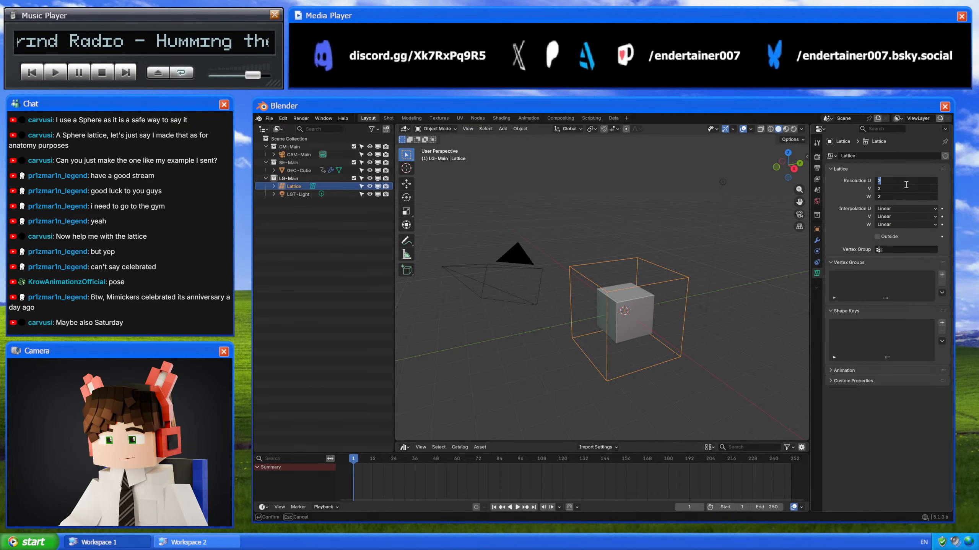
text(8)
key(Return)
click(908, 184)
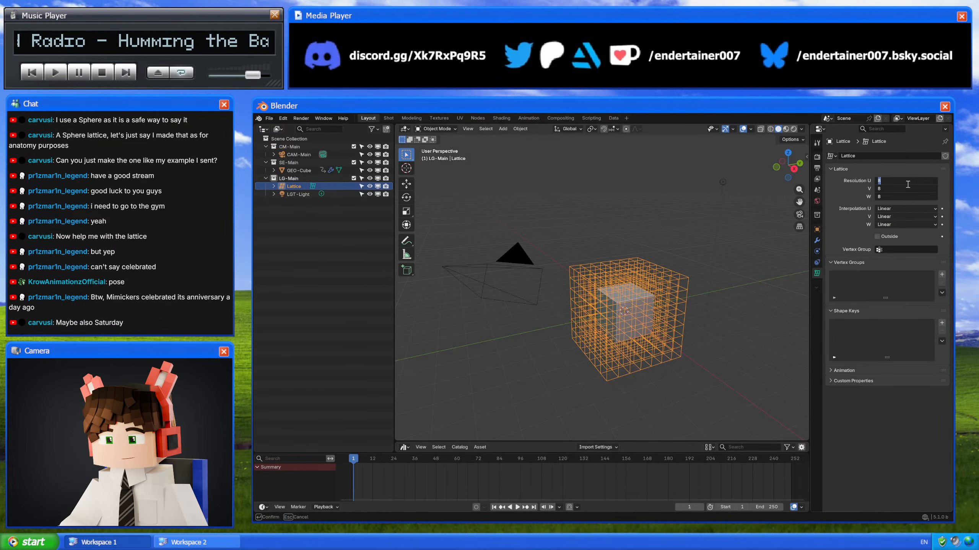
text(4)
key(Return)
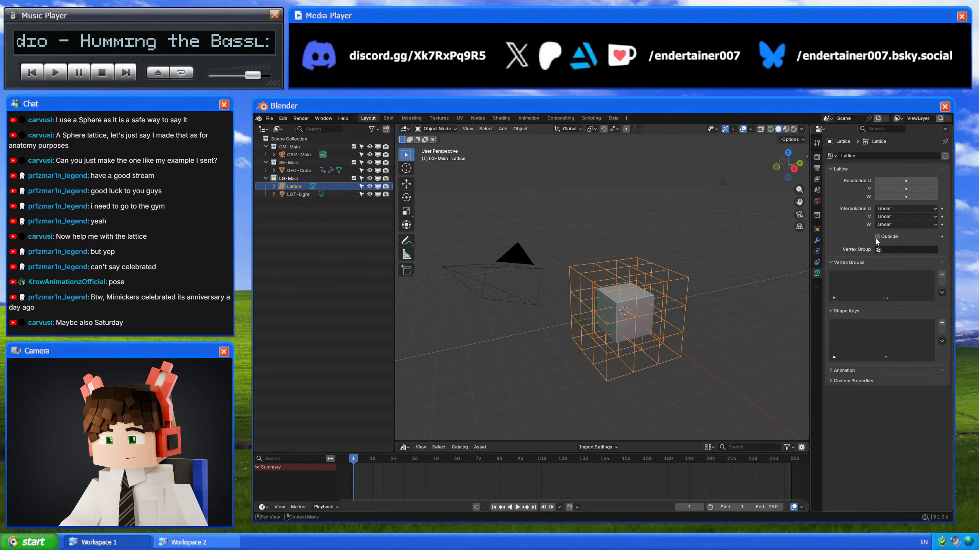
Step: Examine the cube inside the lattice cage from several angles, briefly checking the lattice in Edit Mode
middle_drag(679, 269, 646, 297)
scroll(647, 297, up, 3)
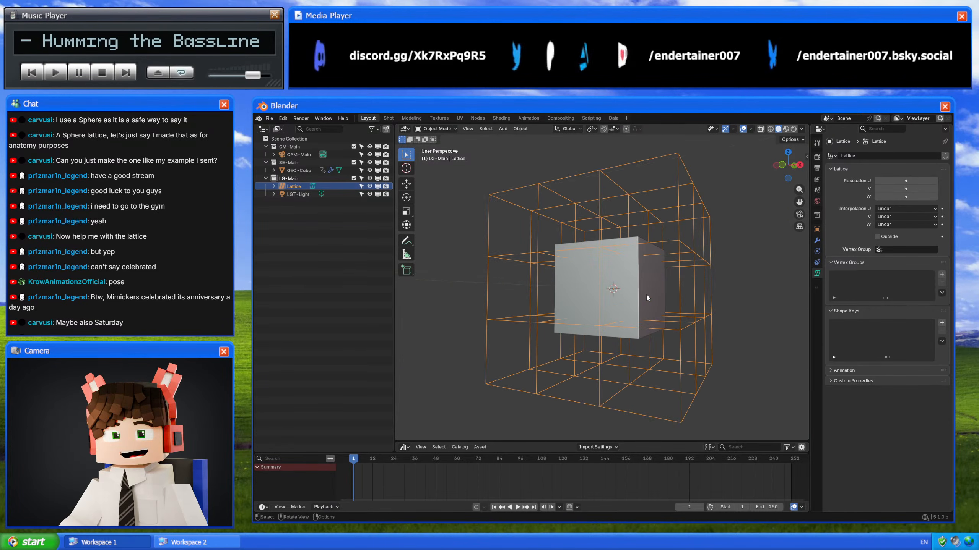
scroll(646, 298, down, 3)
scroll(647, 299, up, 3)
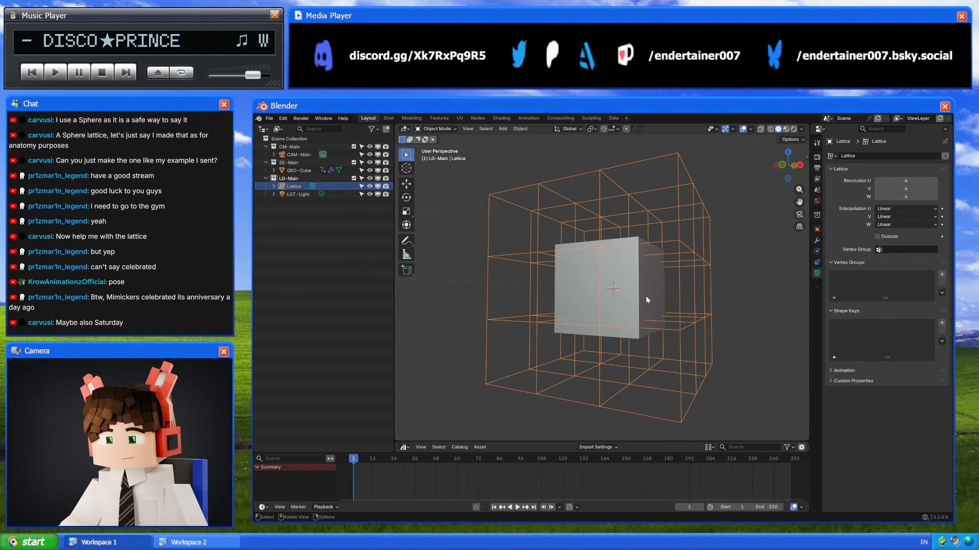
middle_drag(646, 300, 691, 302)
scroll(696, 282, down, 3)
key(alt+a)
middle_drag(679, 224, 699, 270)
click(672, 253)
key(Tab)
key(Tab)
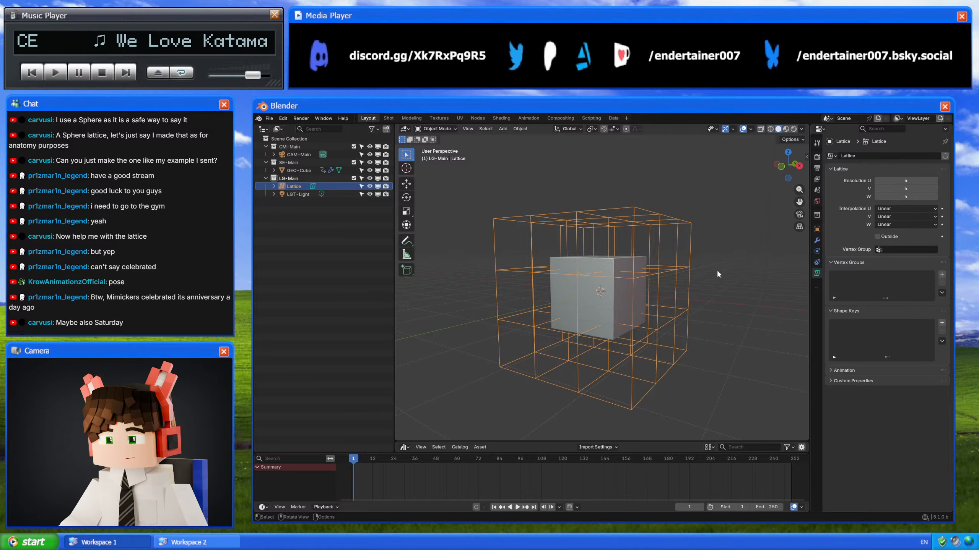
Step: Look through the Edit, Deform and Physics modifiers available for the lattice
click(817, 241)
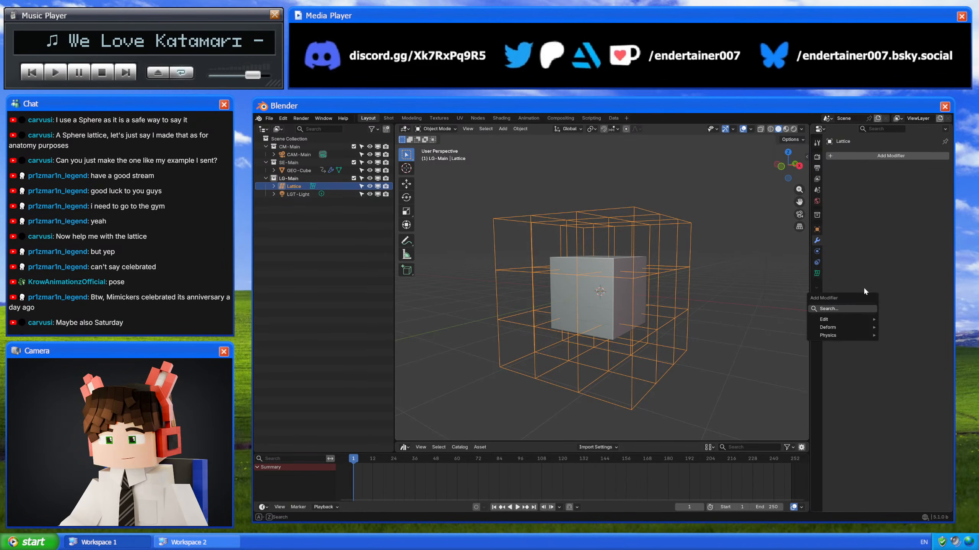
middle_drag(703, 256, 677, 287)
key(shift+a)
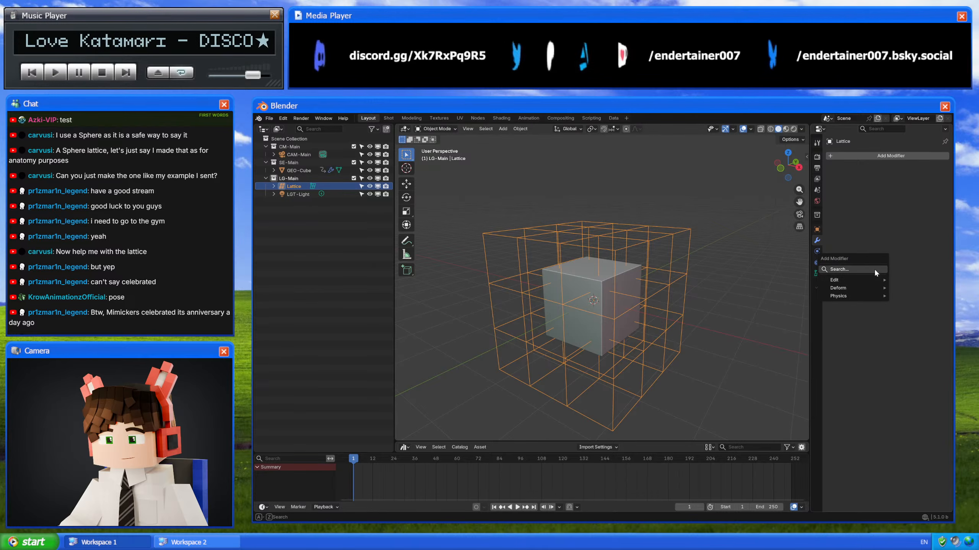
mouse_move(858, 292)
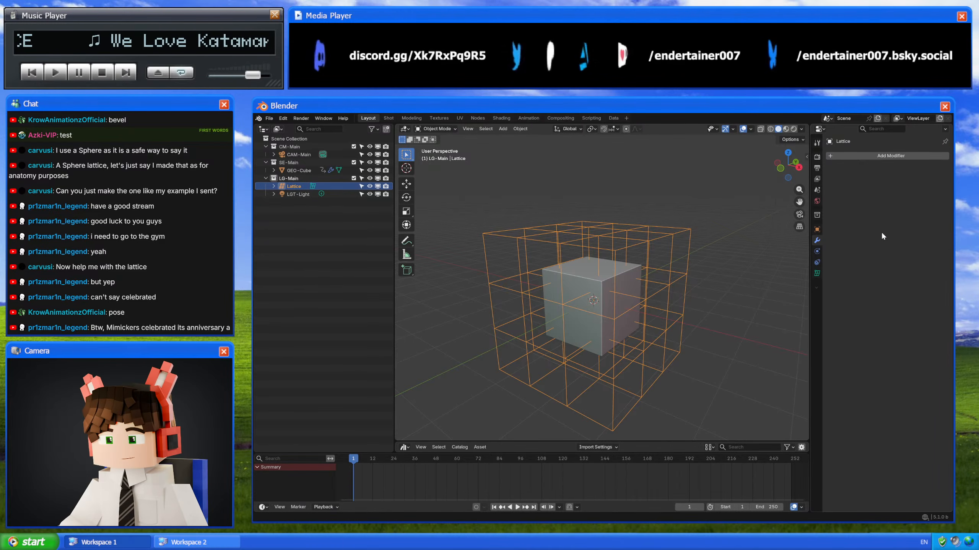
key(shift+a)
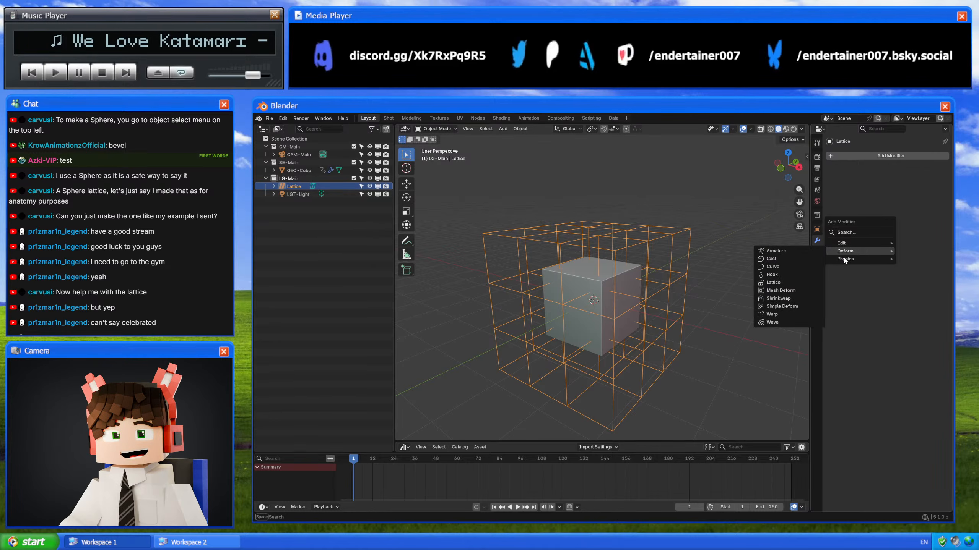
mouse_move(848, 260)
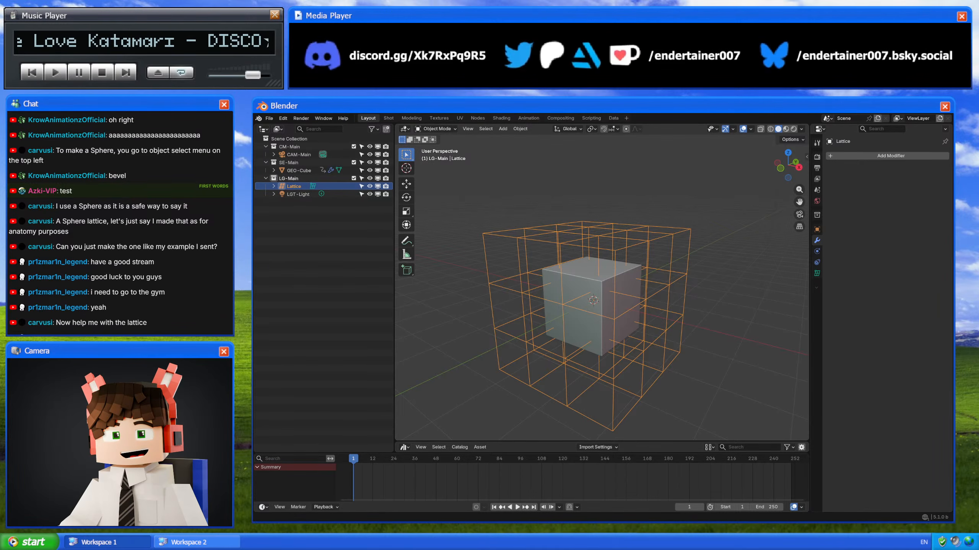
Step: Try to apply the To Sphere transform to the lattice in Object Mode, with a factor of 0
click(521, 129)
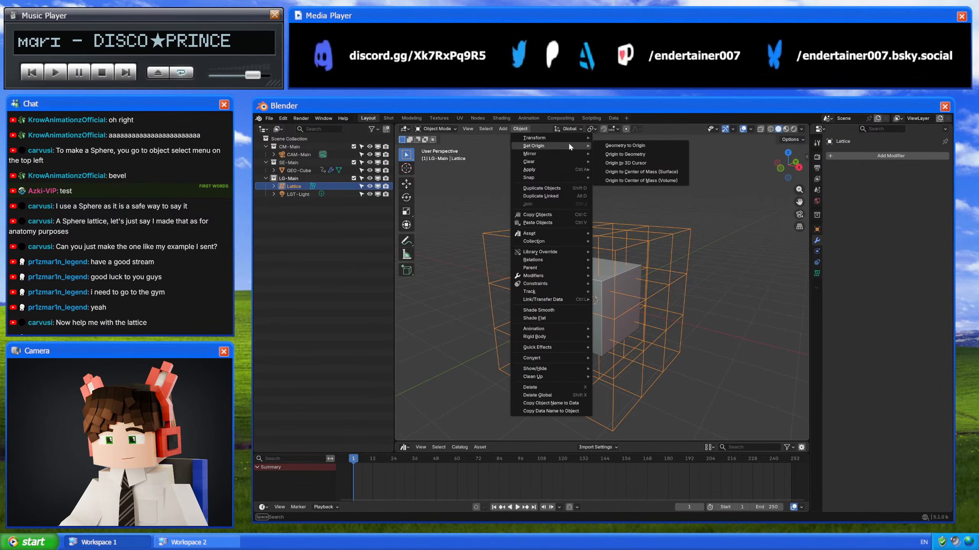
mouse_move(568, 139)
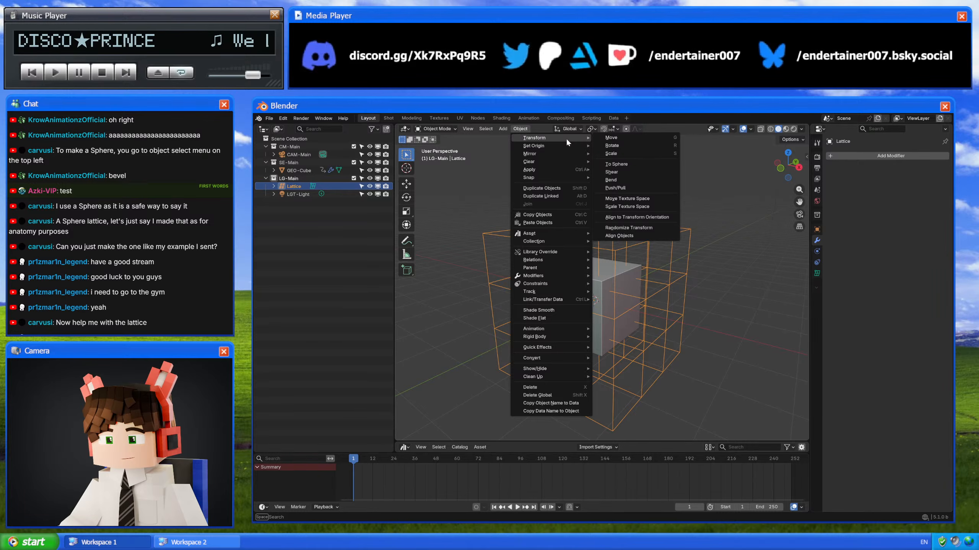
click(632, 164)
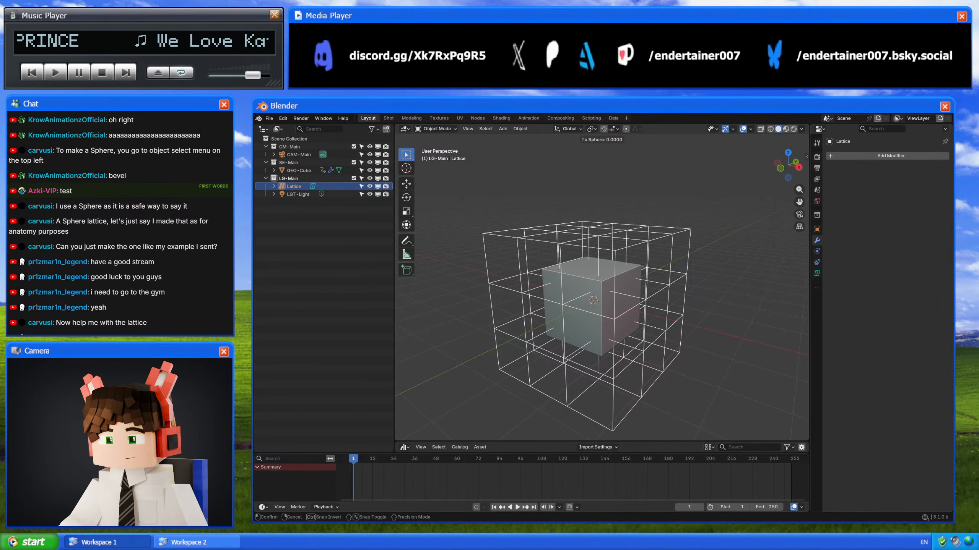
click(613, 429)
click(460, 435)
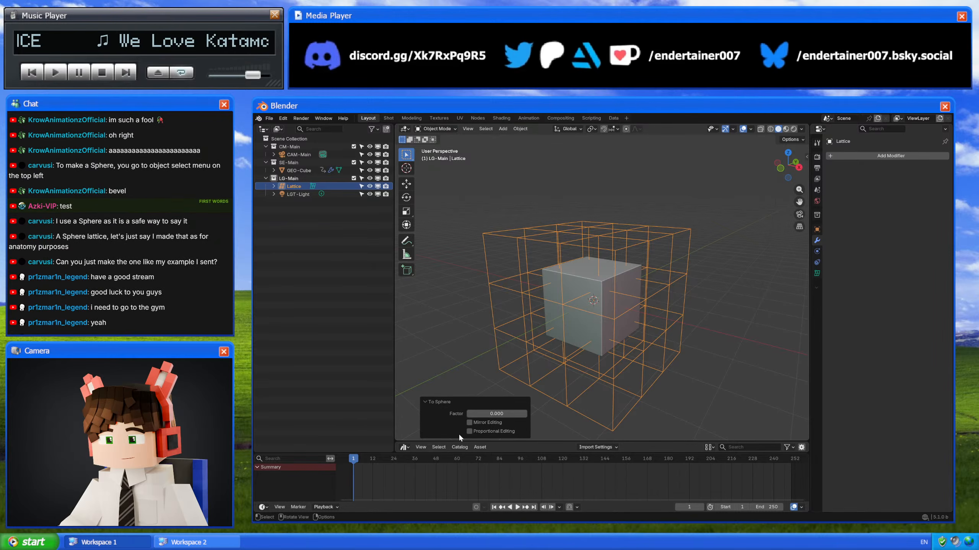
click(727, 374)
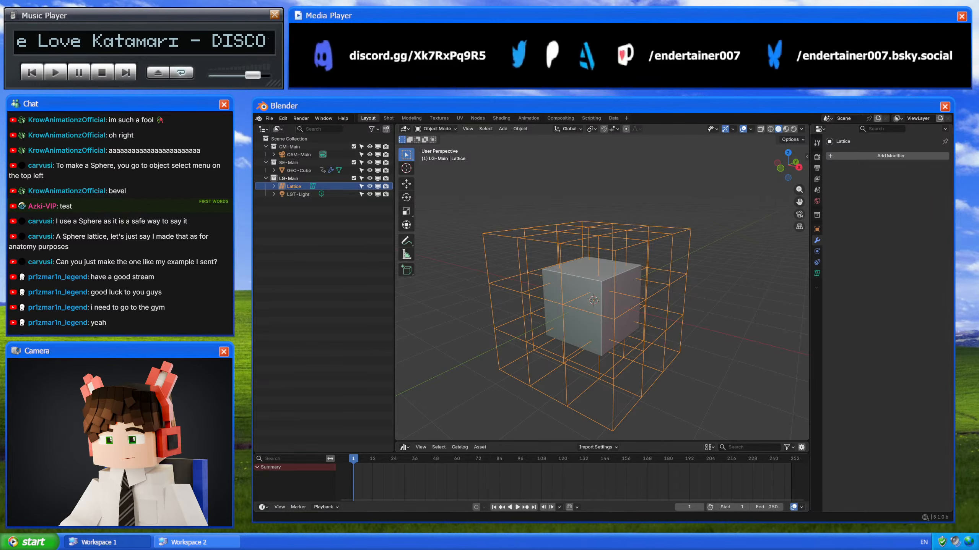
Step: Check the selection commands available for the lattice in Edit Mode and return to Object Mode
key(Tab)
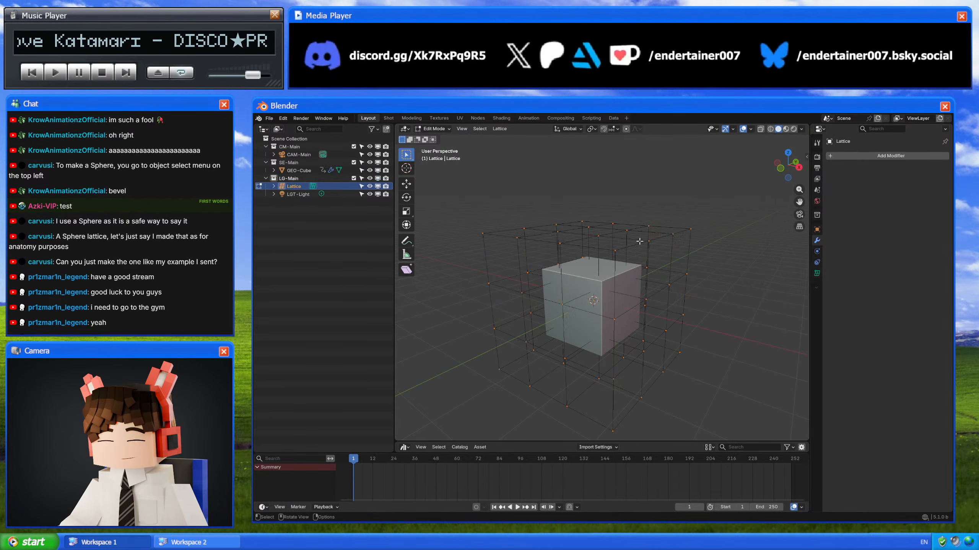
click(480, 128)
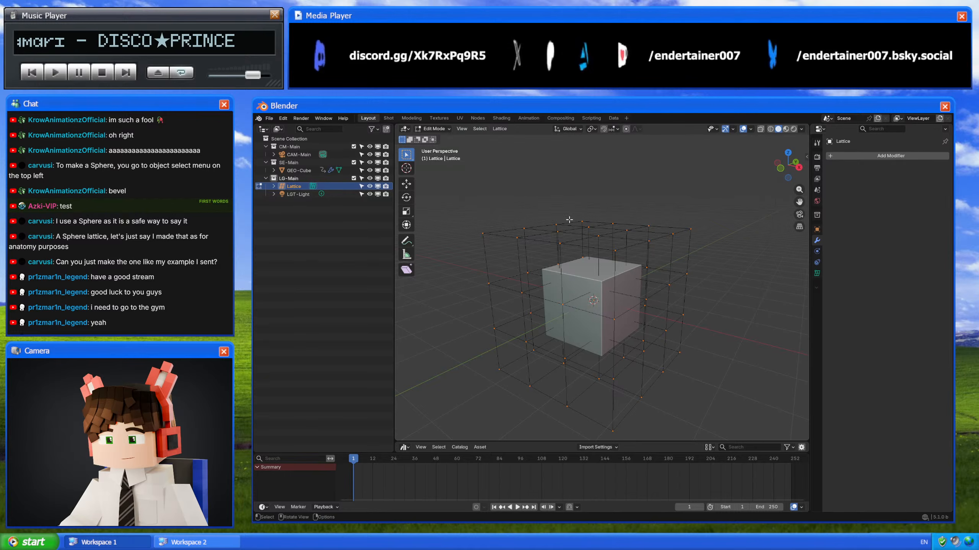
key(Tab)
middle_drag(654, 239, 675, 238)
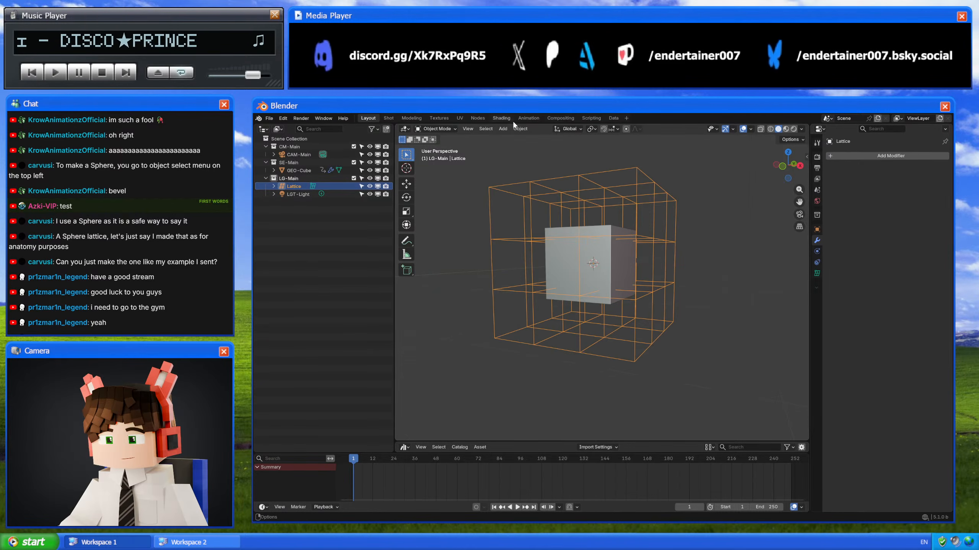
Step: Try the To Sphere transform on the lattice in Object Mode with a factor of 0, toggling Proportional Editing on and off
click(520, 129)
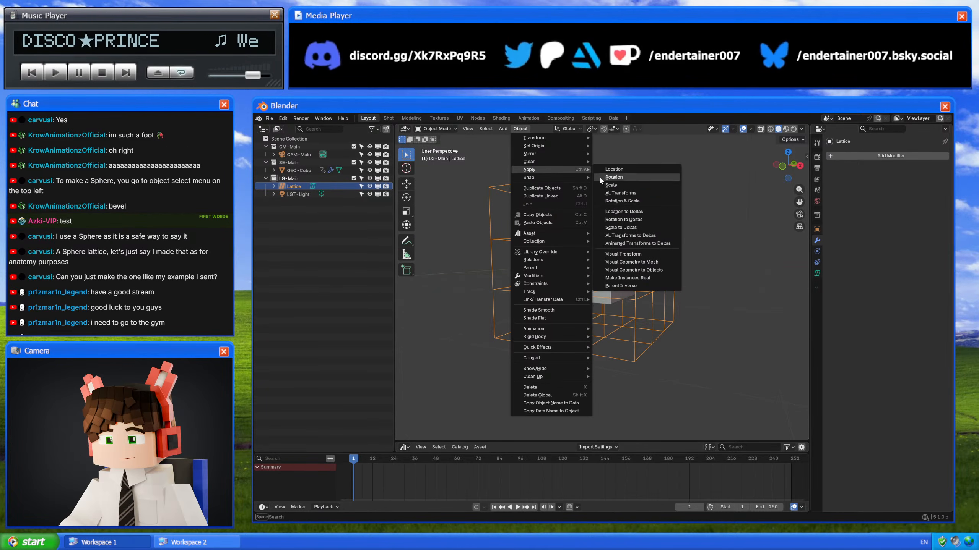
mouse_move(561, 168)
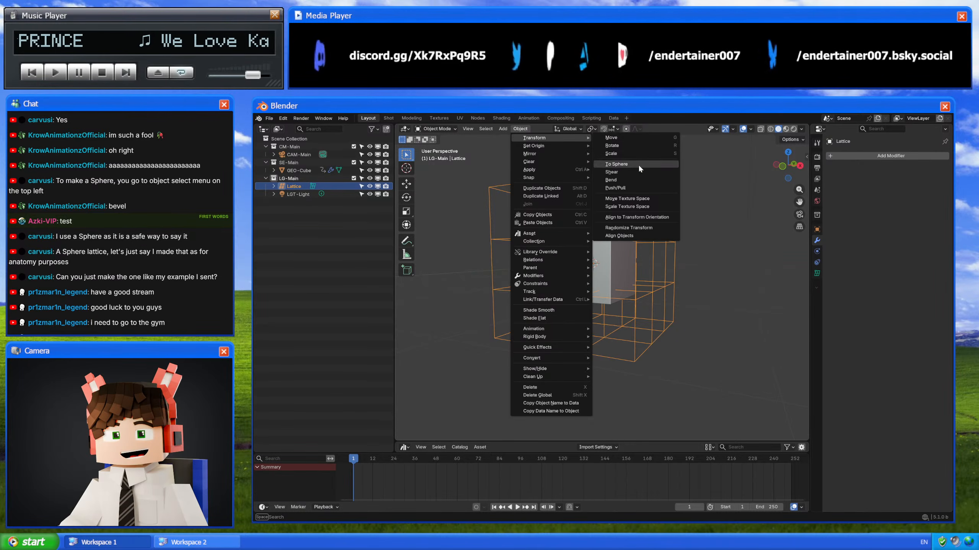
click(638, 164)
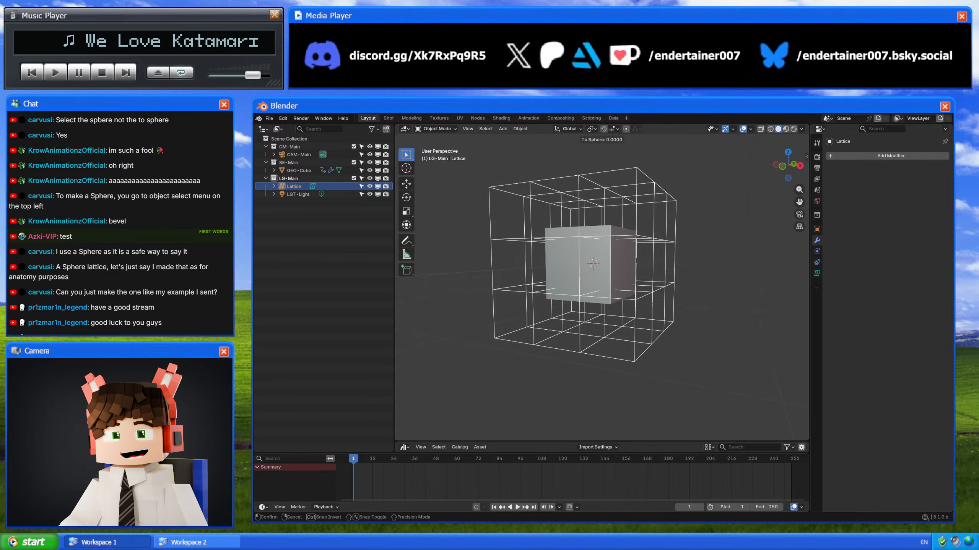
click(540, 387)
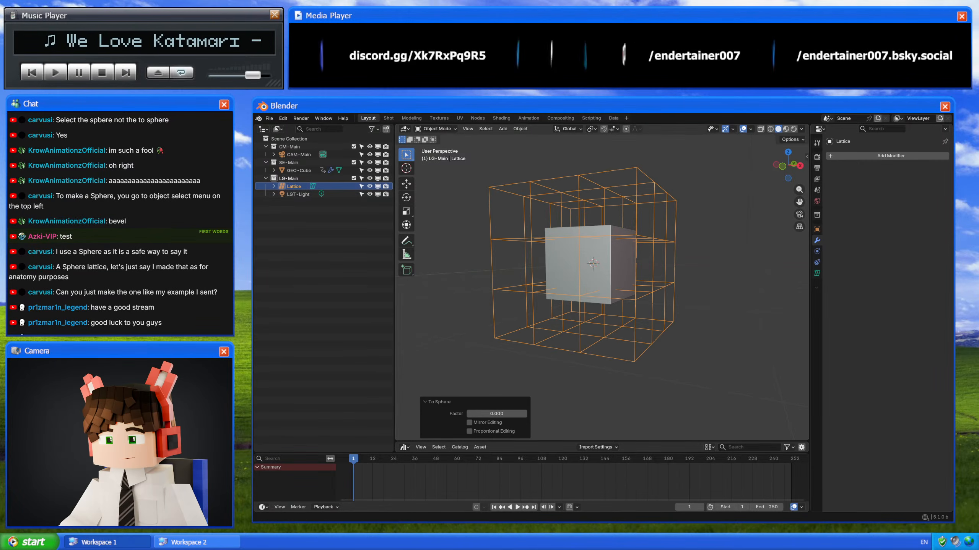
click(486, 431)
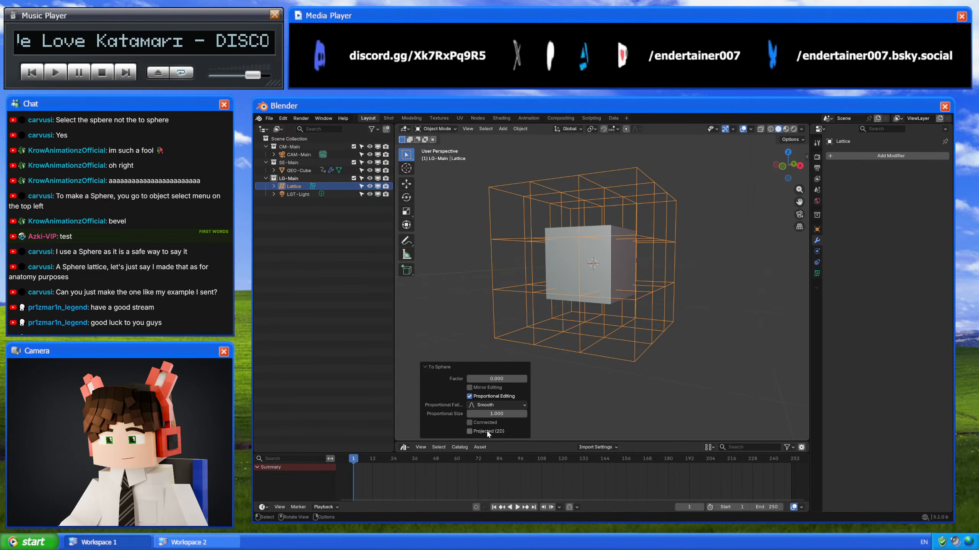
click(483, 398)
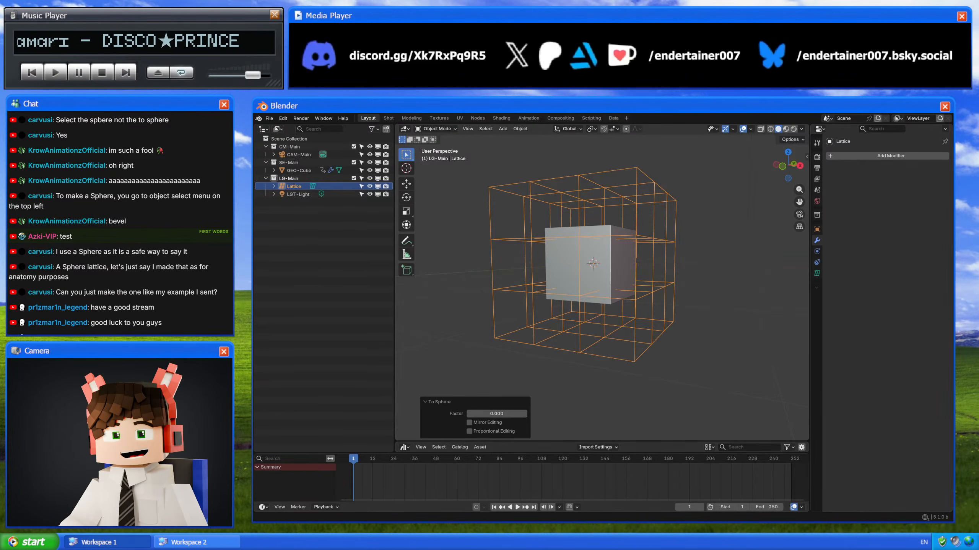
Step: Try the To Sphere transform on the lattice in Object Mode with a factor of 1
click(520, 129)
mouse_move(535, 140)
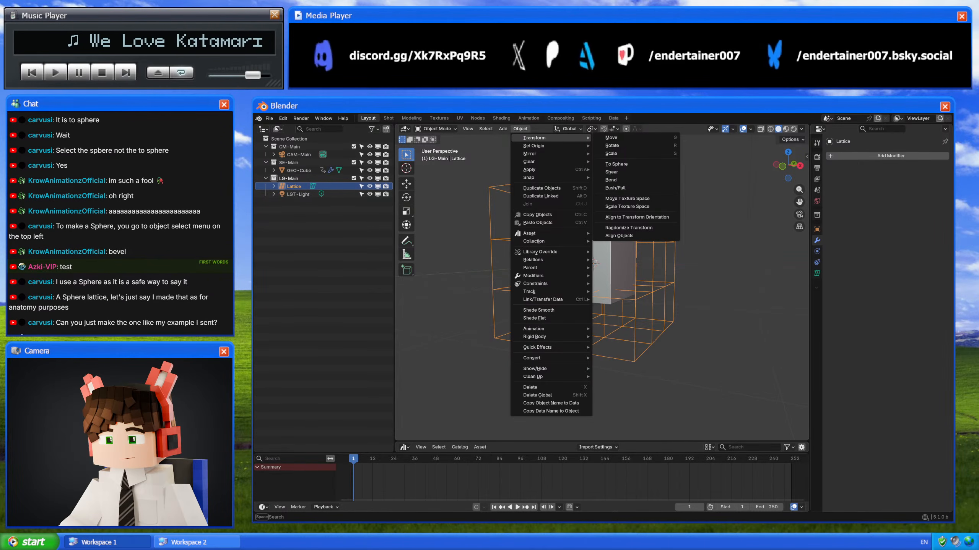
click(641, 219)
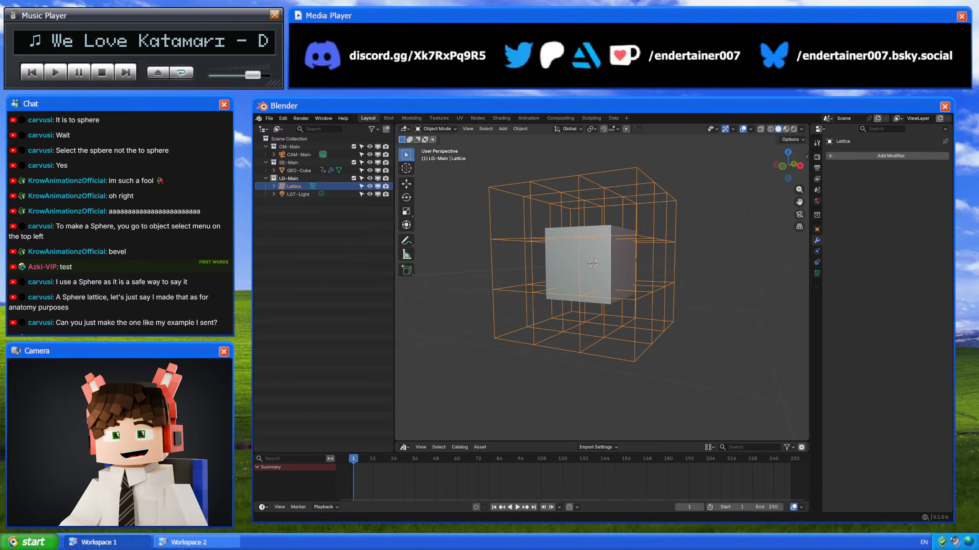
click(639, 185)
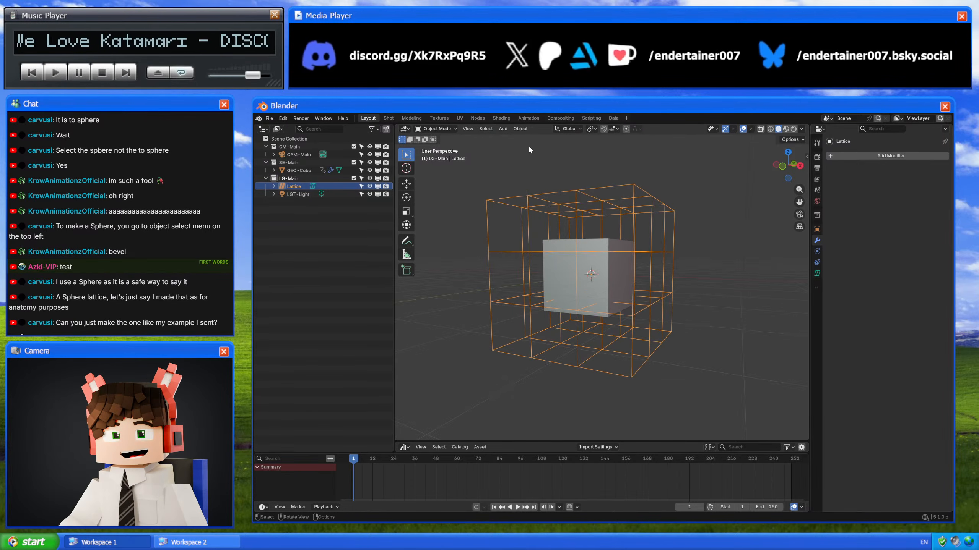
click(519, 128)
mouse_move(543, 139)
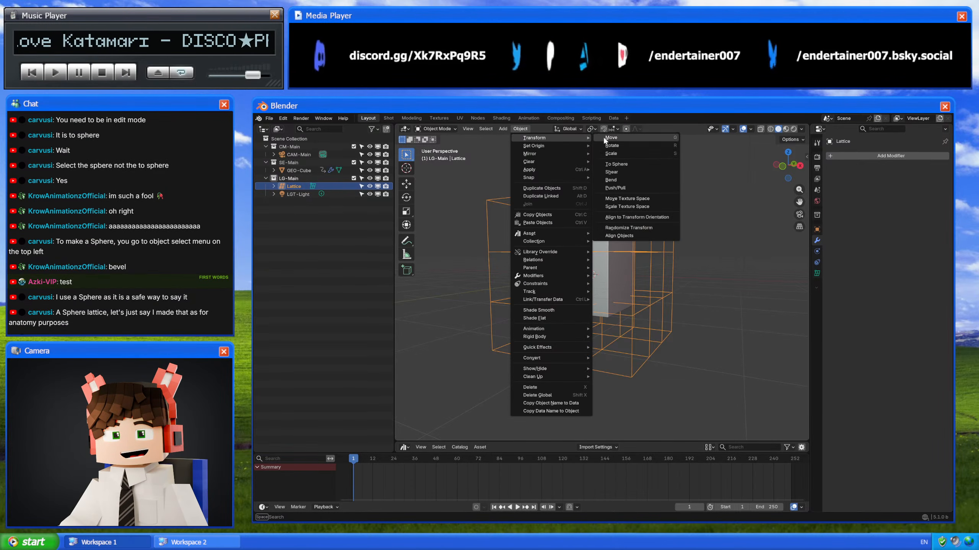
click(633, 164)
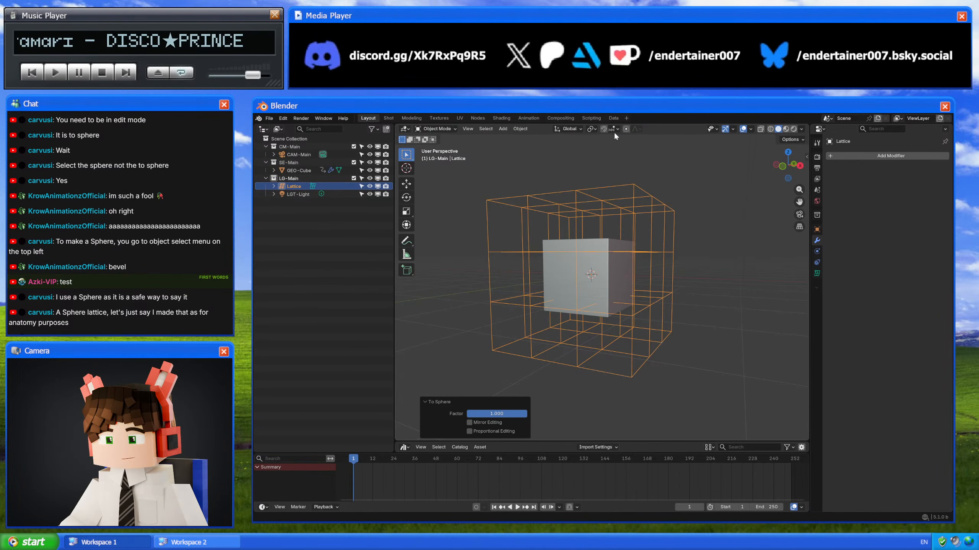
click(494, 436)
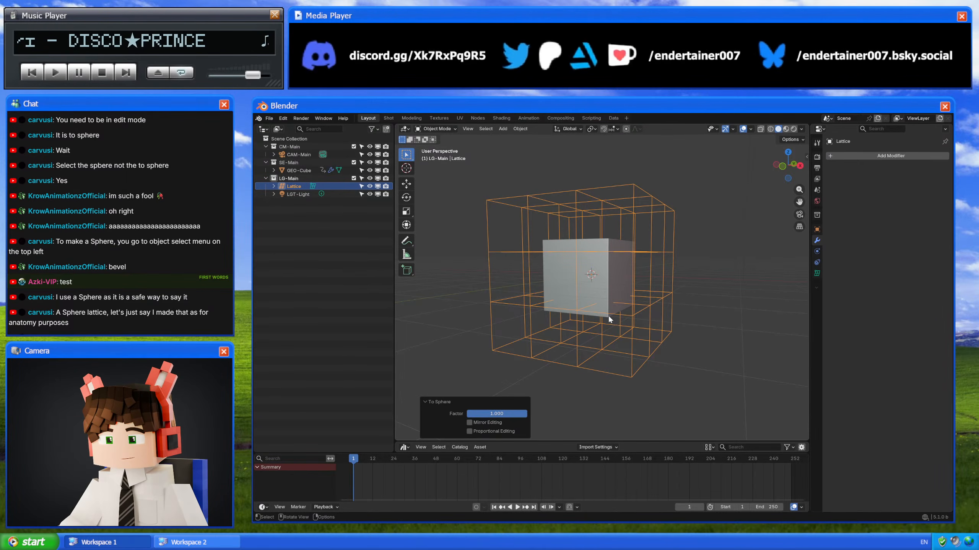
middle_drag(512, 397, 662, 319)
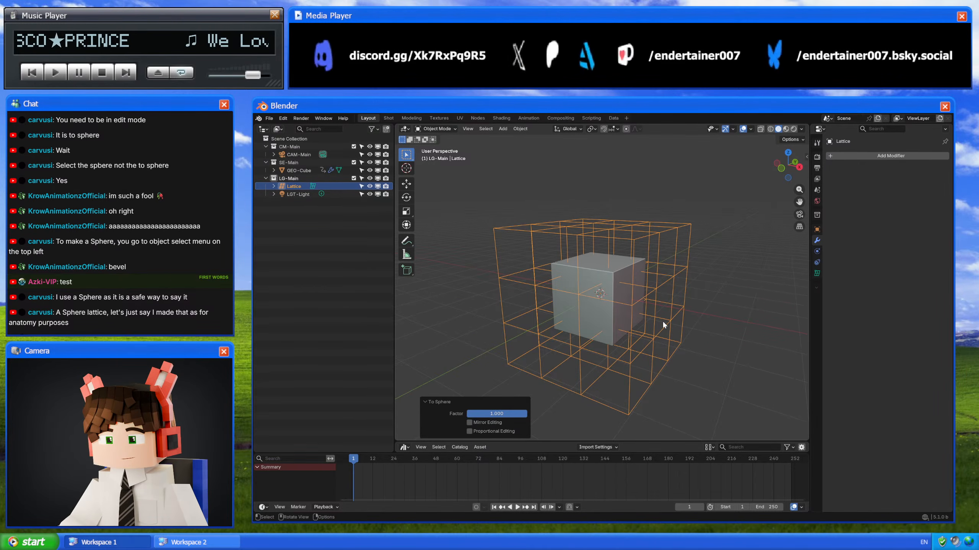
Step: Check the cube's Lattice modifier, reselect the lattice and look through its commands in Edit Mode
click(555, 274)
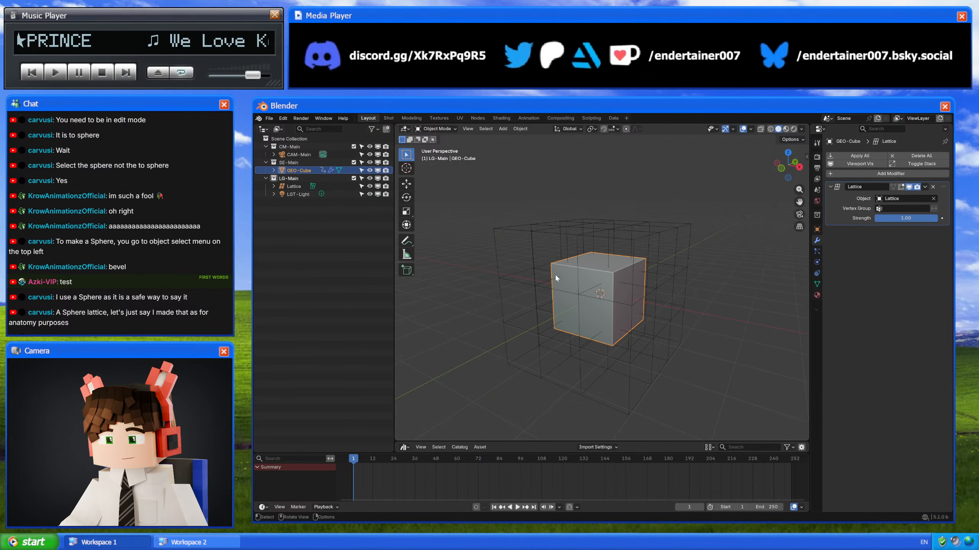
click(626, 255)
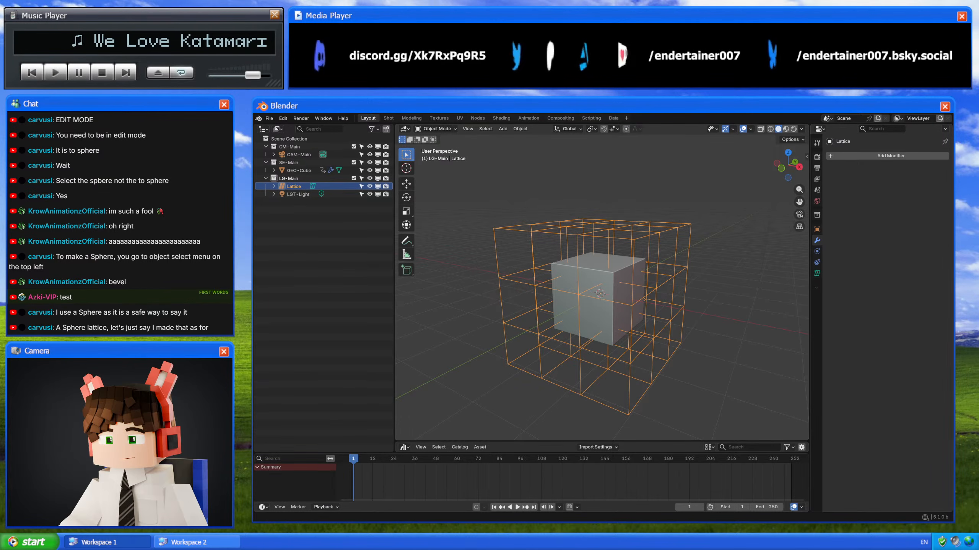
key(Tab)
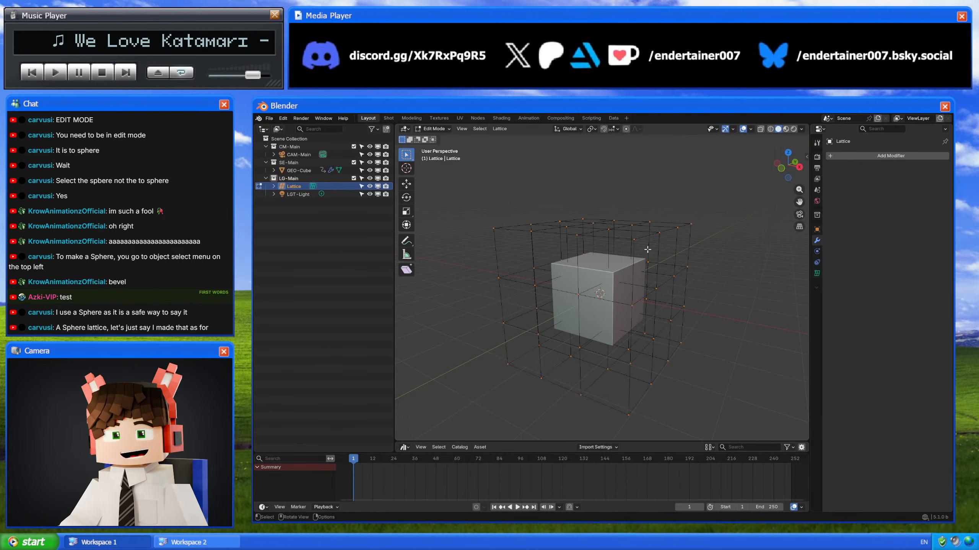
click(500, 129)
mouse_move(480, 130)
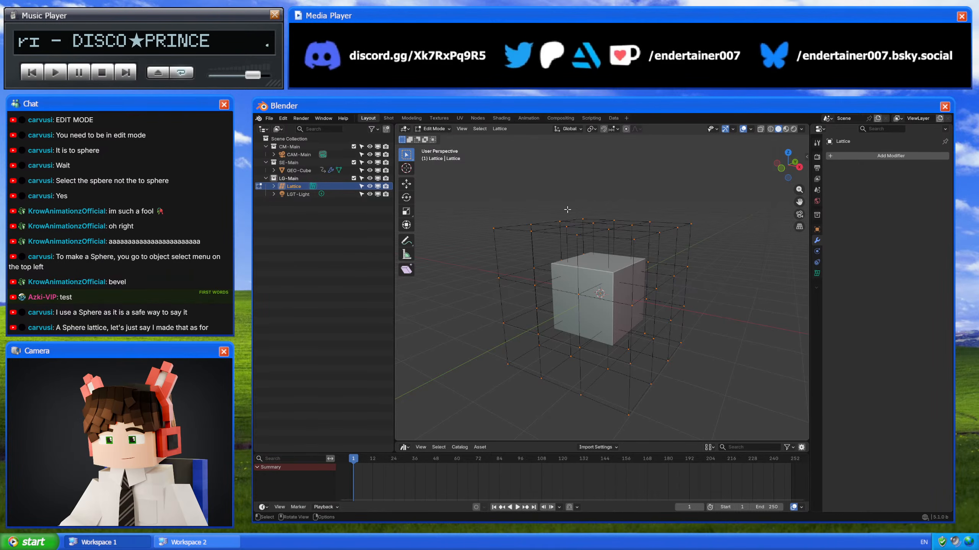
key(Tab)
key(Tab)
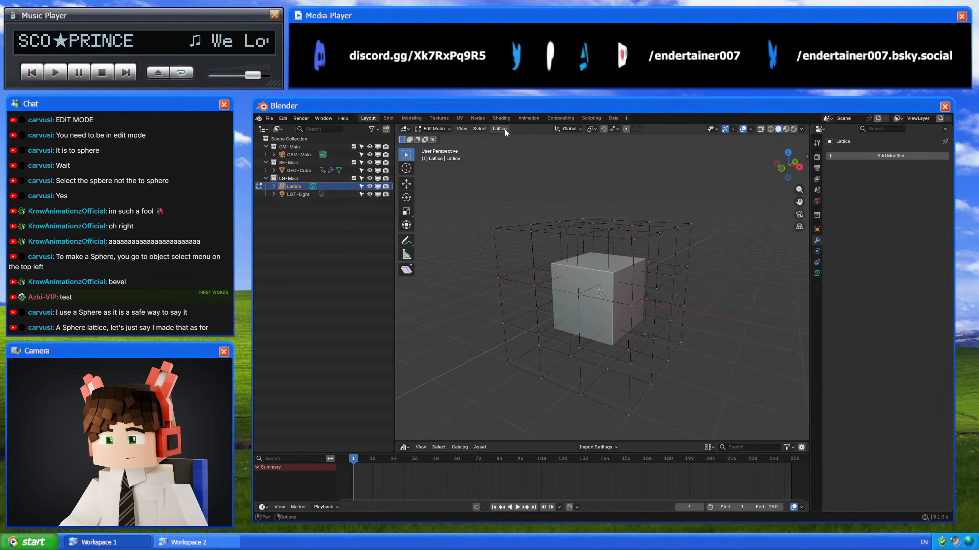
Step: Retry the To Sphere transform on the whole lattice from Object Mode, again with a factor of 1
key(Tab)
click(520, 129)
mouse_move(543, 137)
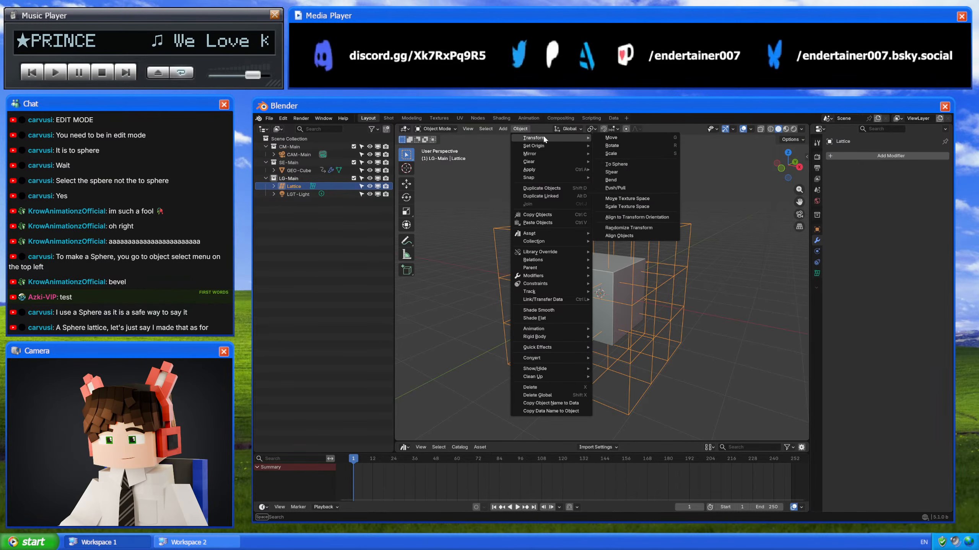
click(626, 163)
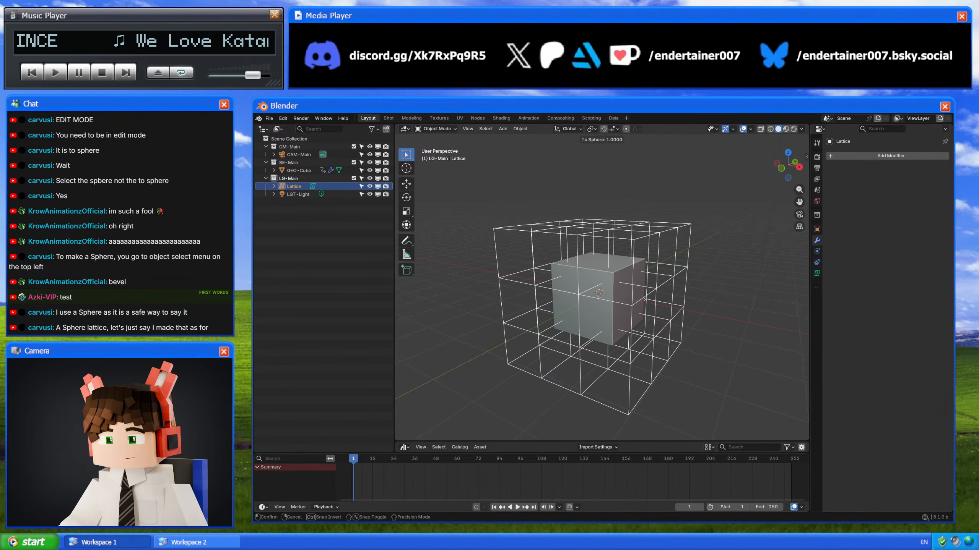
key(Return)
Step: Try scaling the lattice points down in Edit Mode and return to Object Mode
key(Tab)
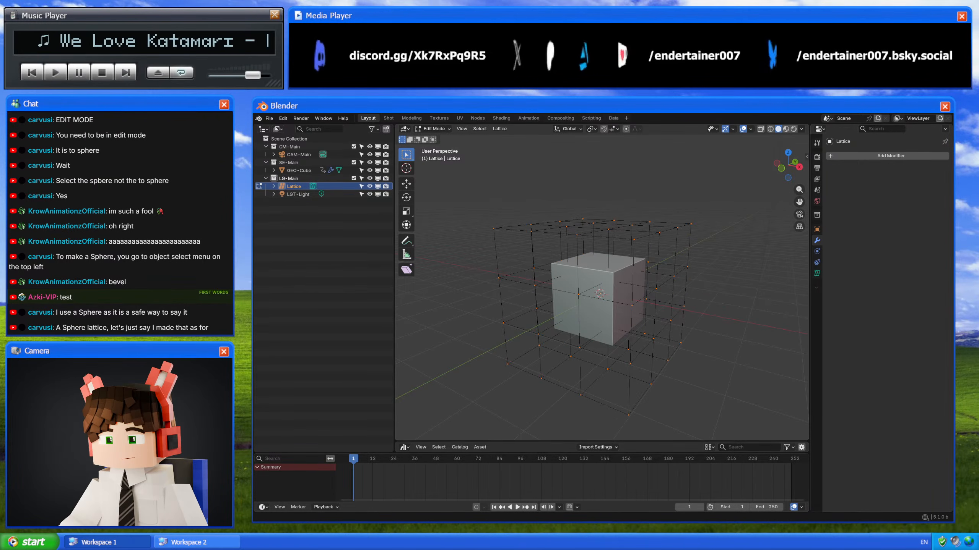
key(Tab)
key(Tab)
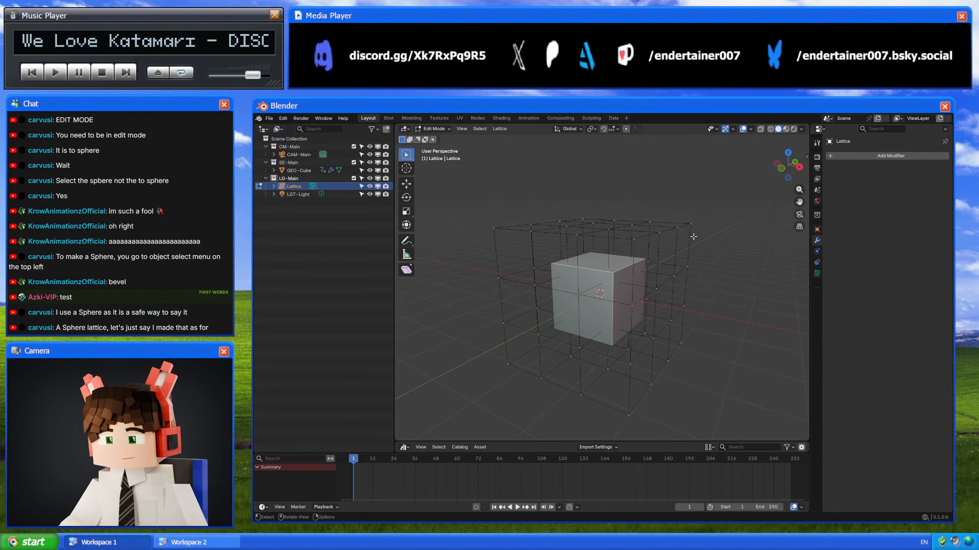
key(s)
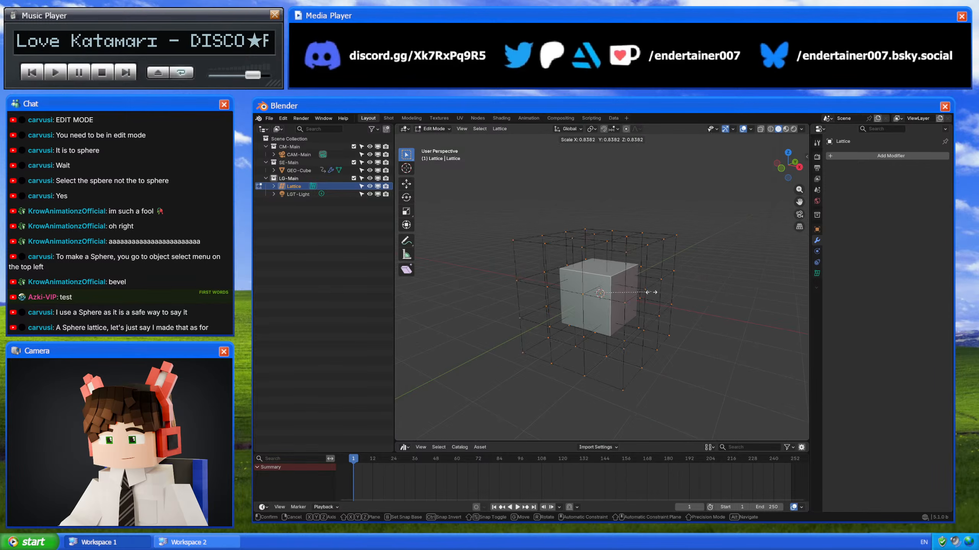
scroll(690, 268, down, 4)
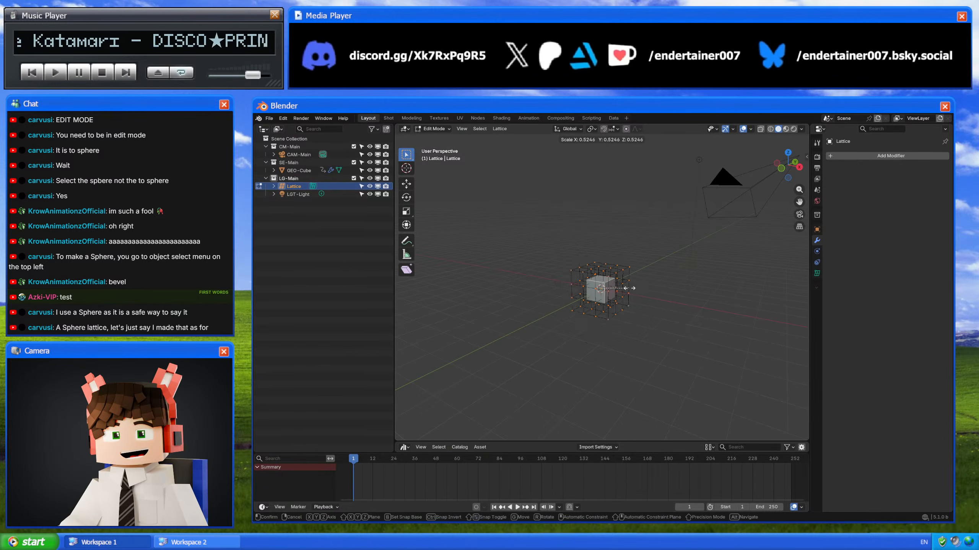
click(637, 274)
key(Tab)
middle_drag(636, 274, 668, 259)
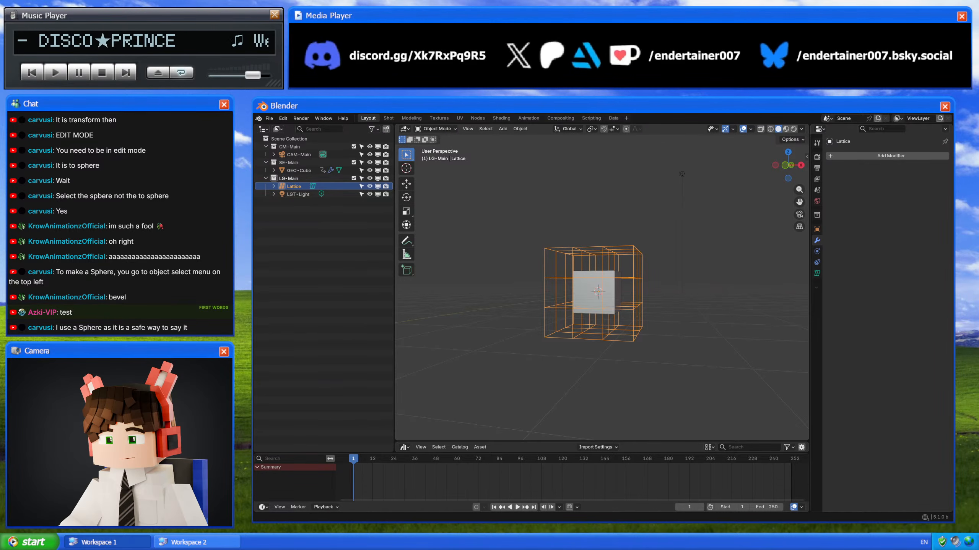
Step: Round the lattice points into a sphere in Edit Mode using To Sphere with a factor of 1, and undo it
key(Tab)
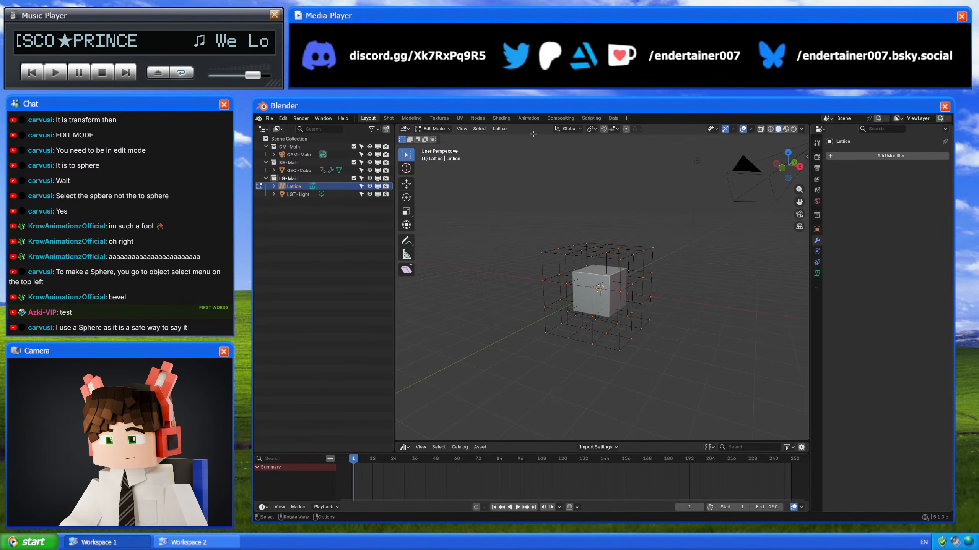
click(498, 129)
mouse_move(515, 138)
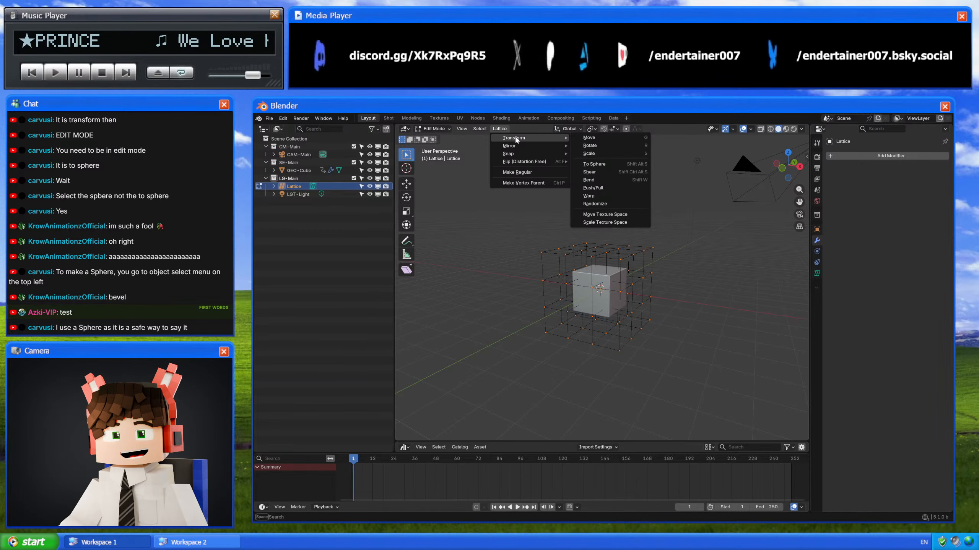
click(614, 164)
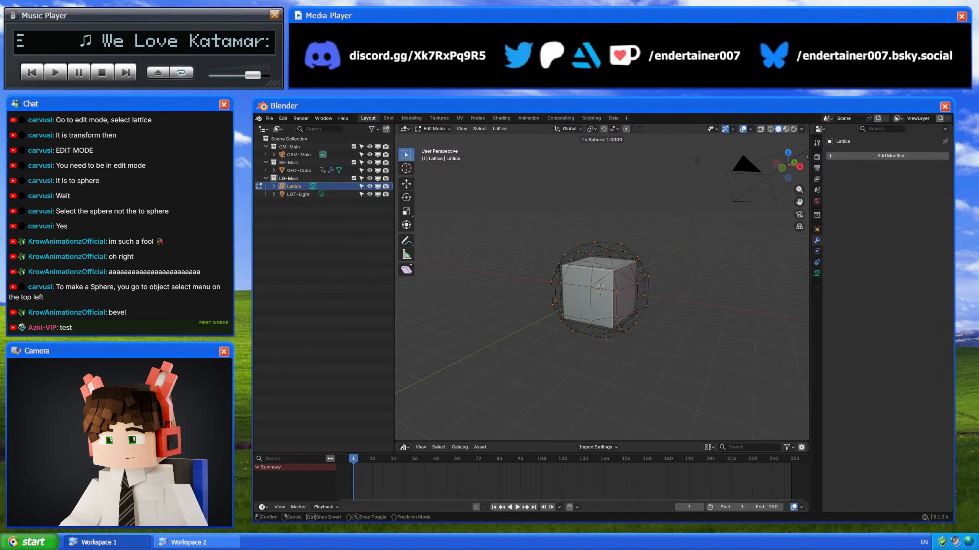
click(650, 278)
scroll(650, 278, up, 3)
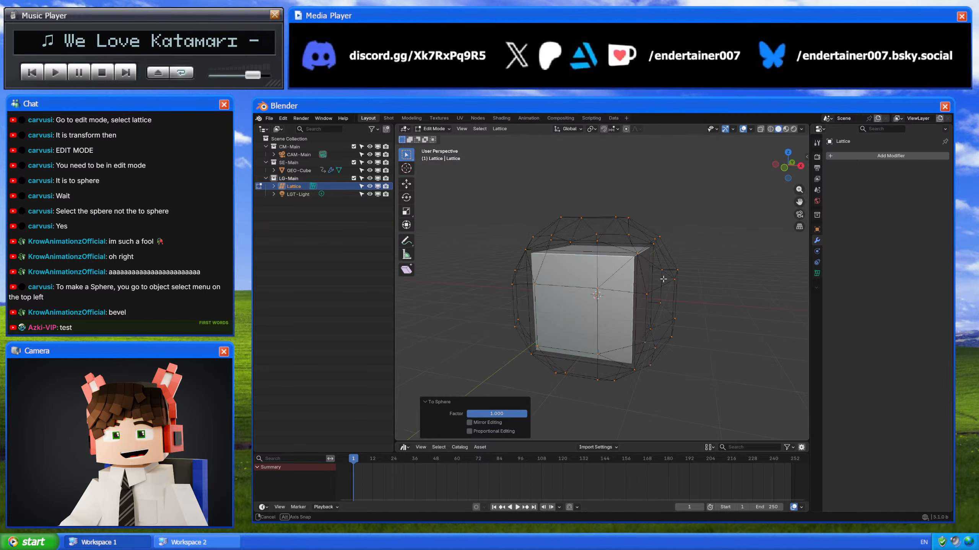
key(Tab)
mouse_move(662, 276)
middle_down()
mouse_move(624, 251)
mouse_move(653, 207)
mouse_move(650, 263)
middle_up()
key(ctrl+z)
key(ctrl+z)
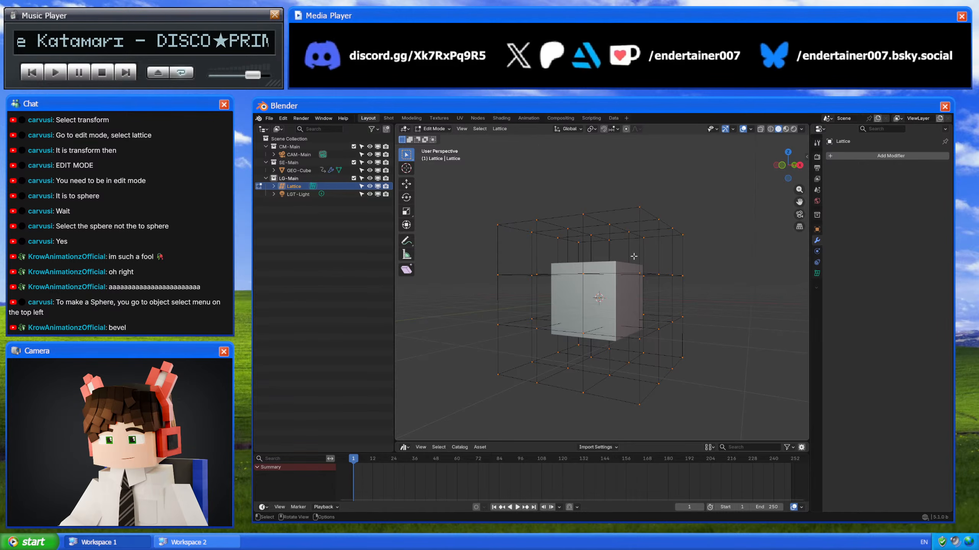
Step: Repeat To Sphere with a factor of 1 on the lattice points, undo it and return to Object Mode
click(499, 128)
mouse_move(540, 140)
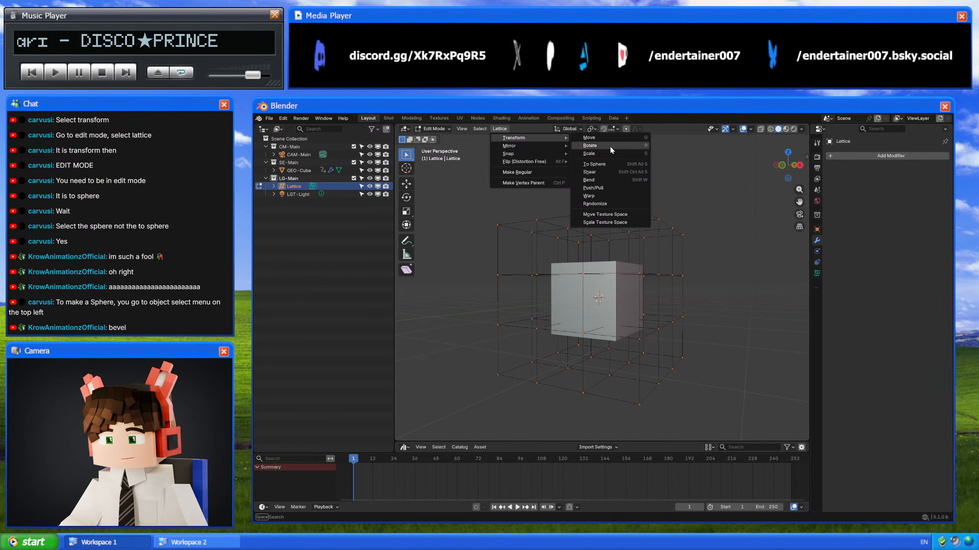
click(617, 164)
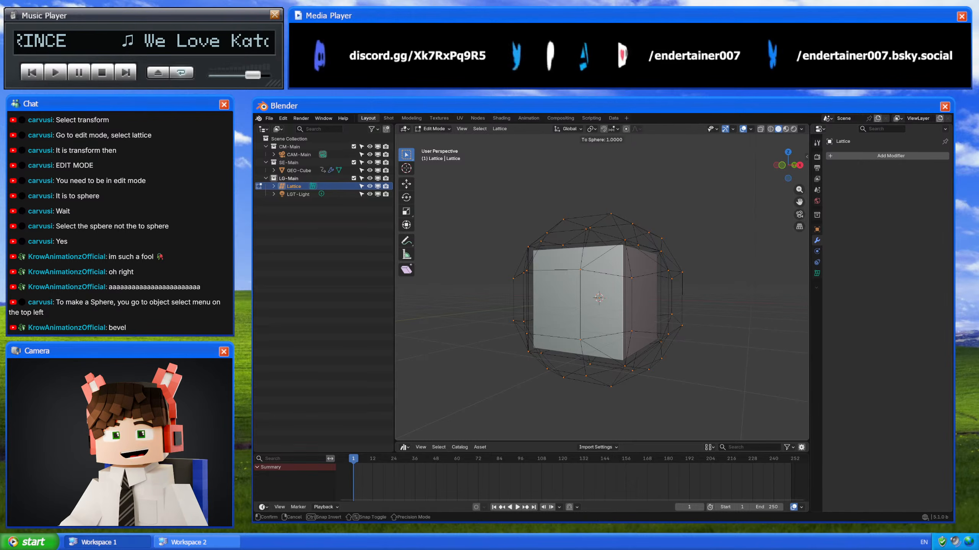
click(571, 241)
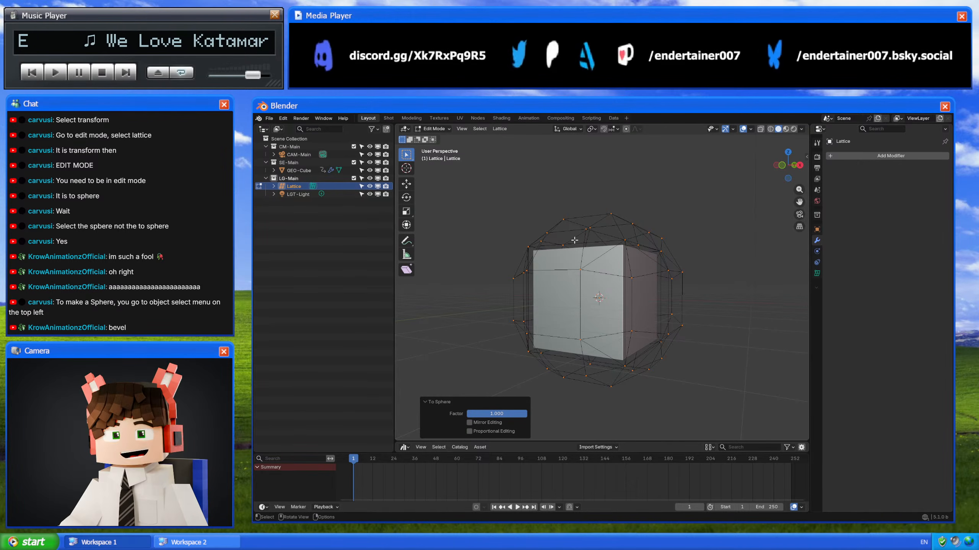
middle_drag(571, 240, 606, 249)
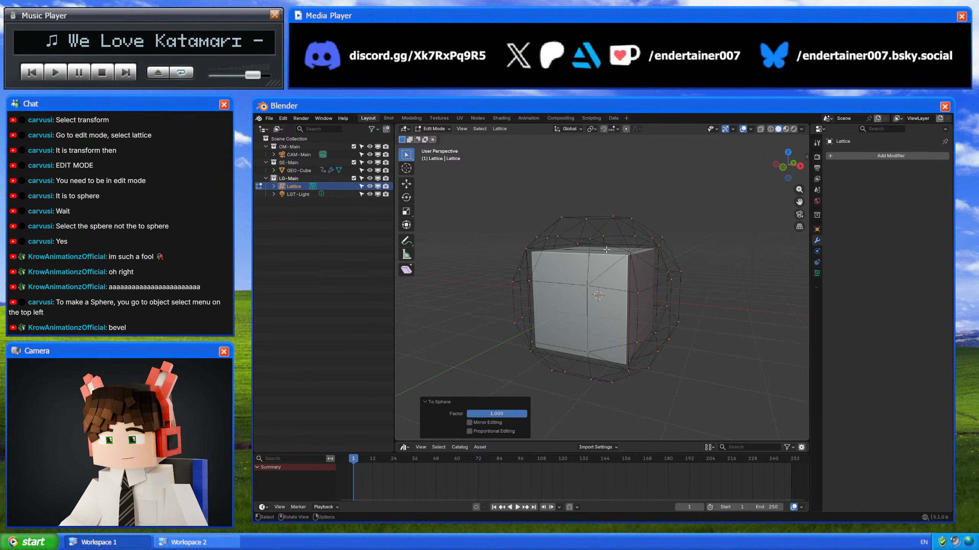
key(ctrl+z)
key(Tab)
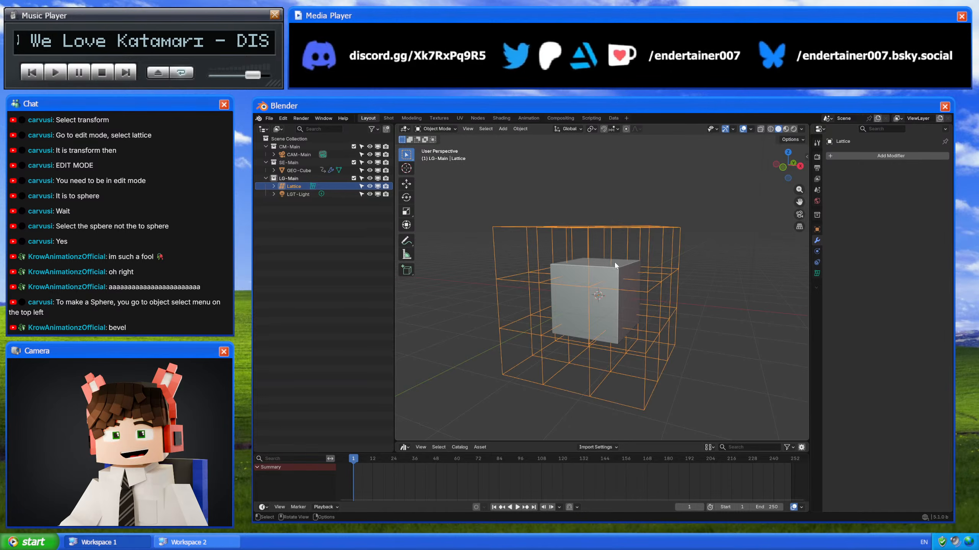
Step: Subdivide the whole cube mesh in Edit Mode, increase the number of cuts, and return to Object Mode
click(600, 271)
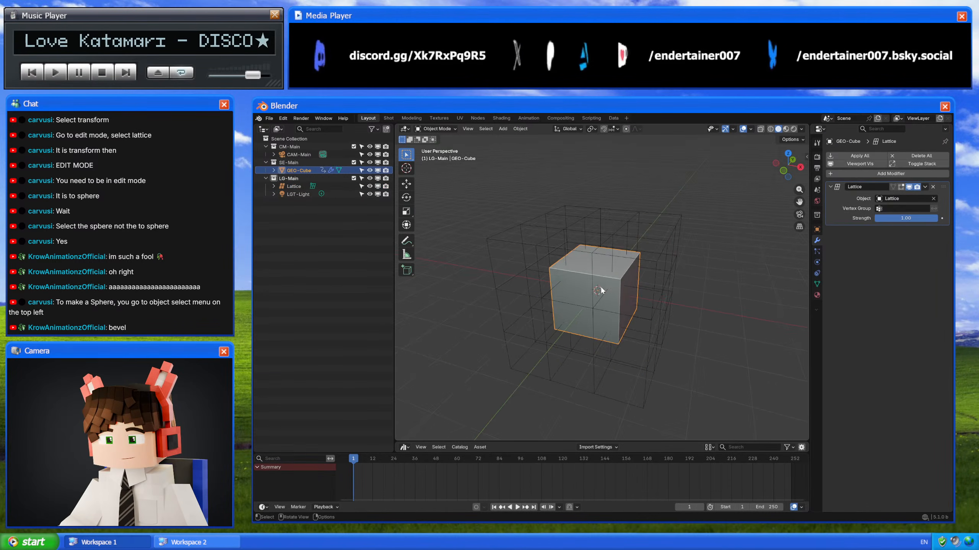
middle_drag(601, 272, 594, 297)
key(Tab)
key(Tab)
right_click(725, 282)
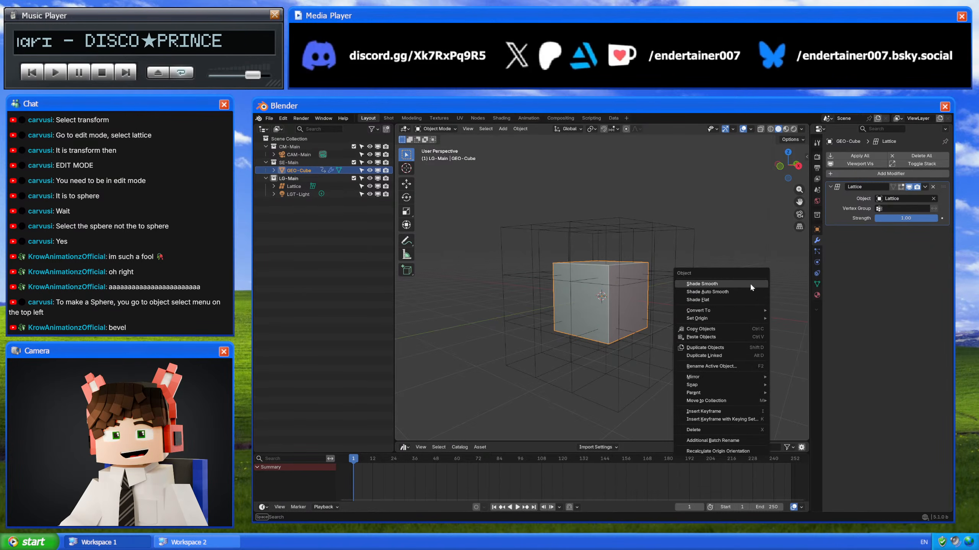
key(Escape)
key(Tab)
right_click(707, 255)
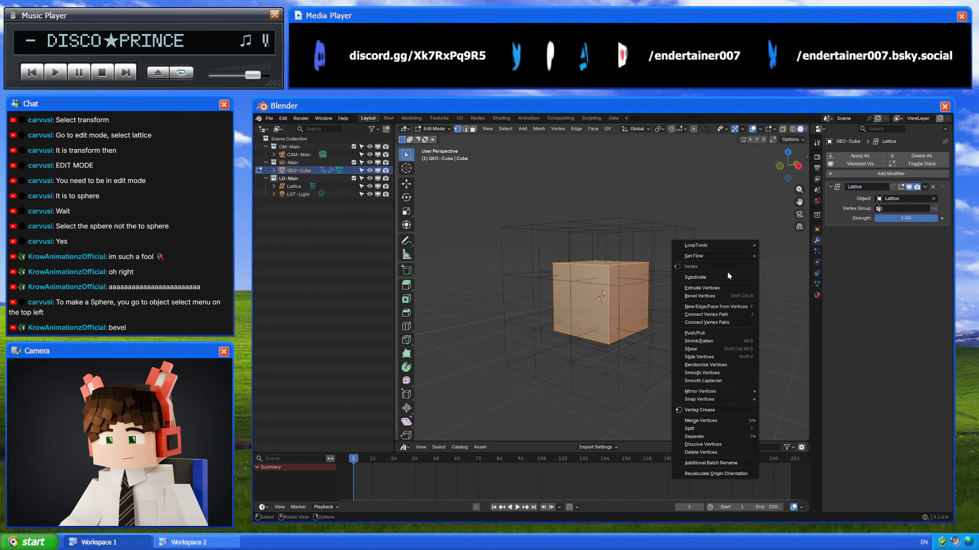
click(727, 276)
right_click(720, 274)
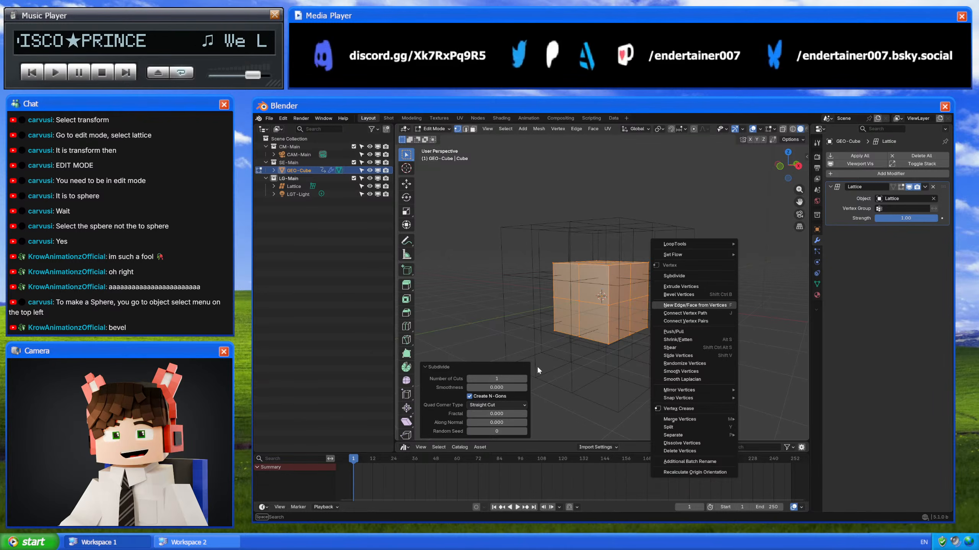
click(524, 378)
click(524, 379)
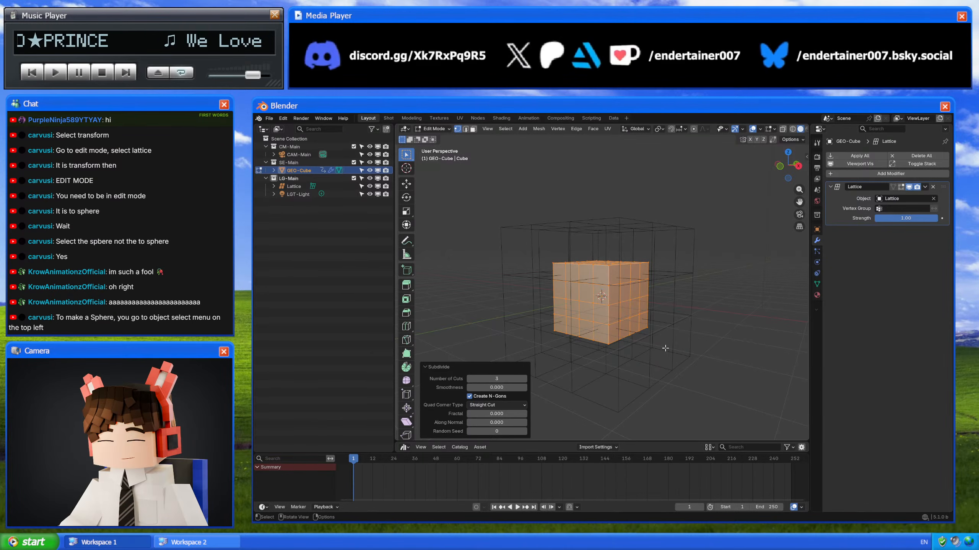
key(Tab)
Step: Apply To Sphere with a factor of 1 to the lattice around the subdivided cube, then undo it
click(669, 274)
key(Tab)
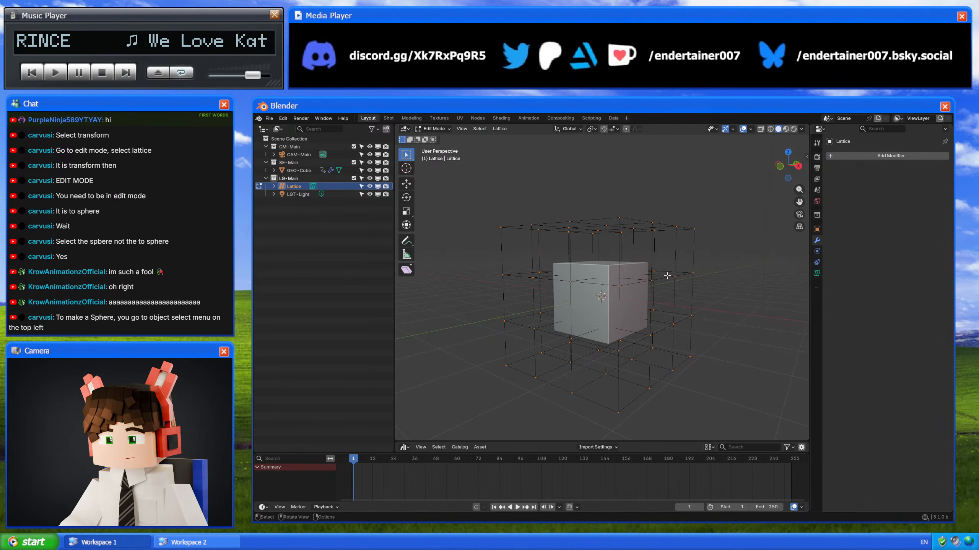
click(499, 129)
mouse_move(508, 137)
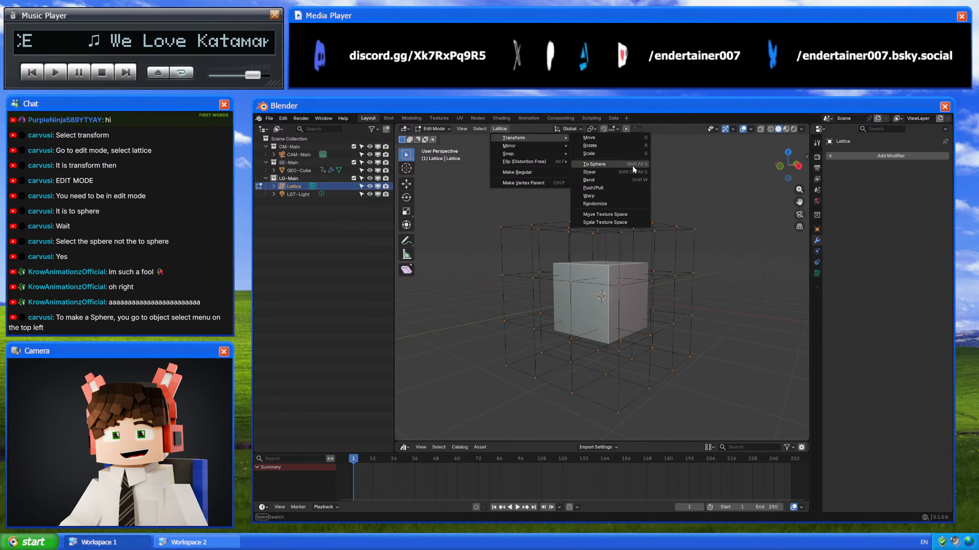
click(593, 164)
click(611, 245)
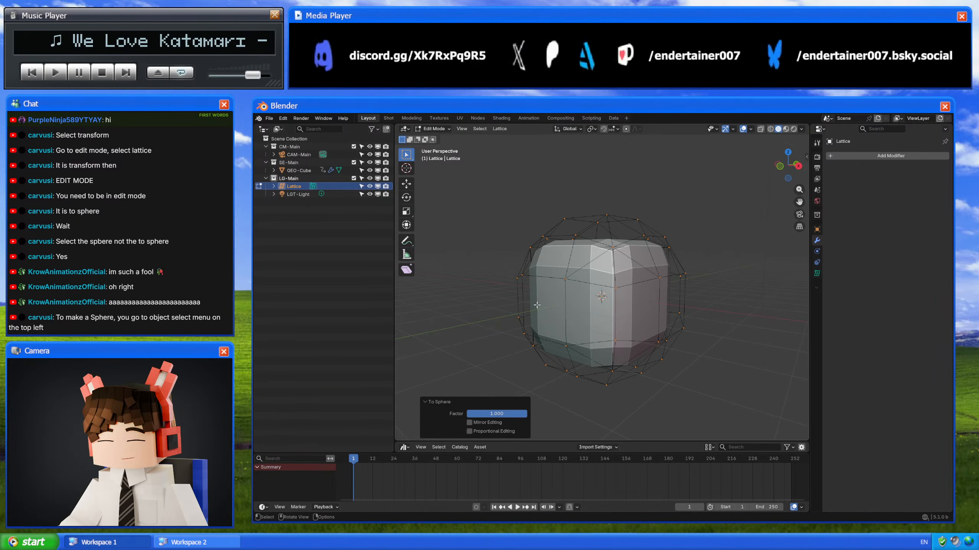
mouse_move(601, 246)
middle_down()
mouse_move(611, 245)
mouse_move(603, 252)
middle_up()
key(ctrl+z)
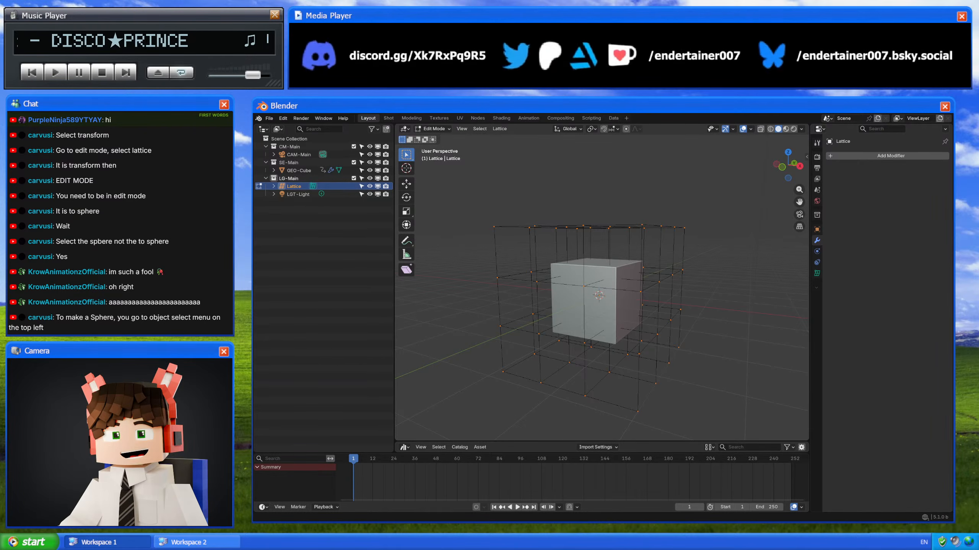
key(r)
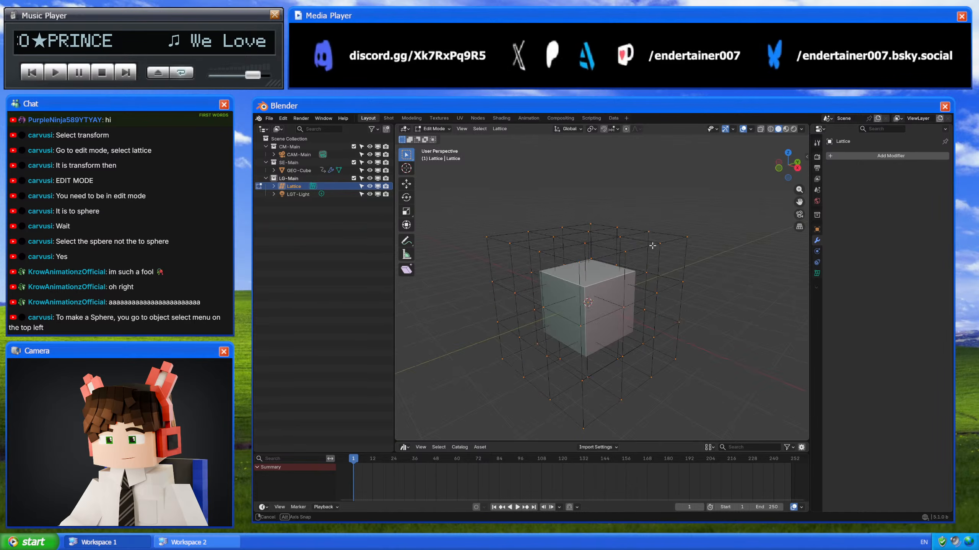
middle_drag(635, 262, 647, 291)
click(602, 301)
key(g)
right_click(675, 287)
Step: Enable the lattice's Outside option in Object Mode and inspect its points in Edit Mode with X-ray on
key(Tab)
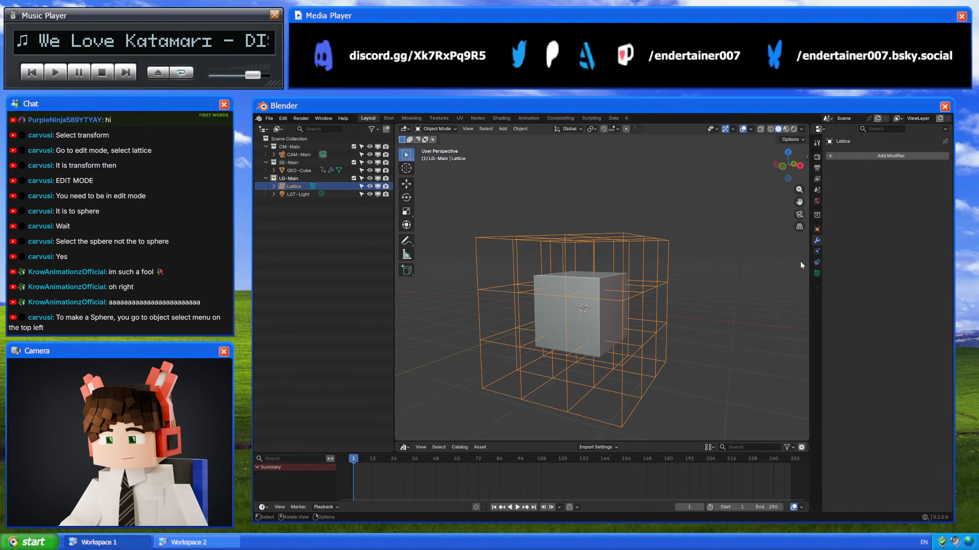
click(817, 273)
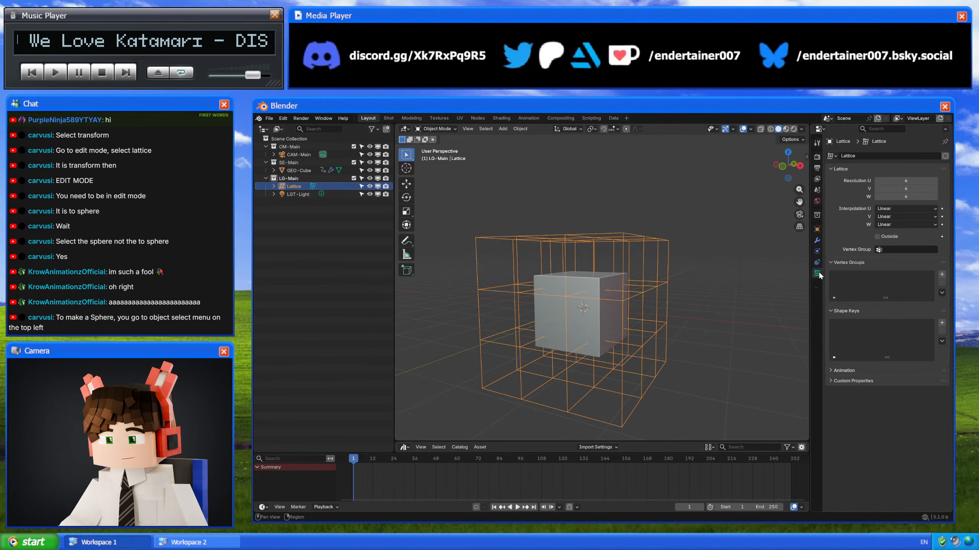
click(877, 236)
key(Tab)
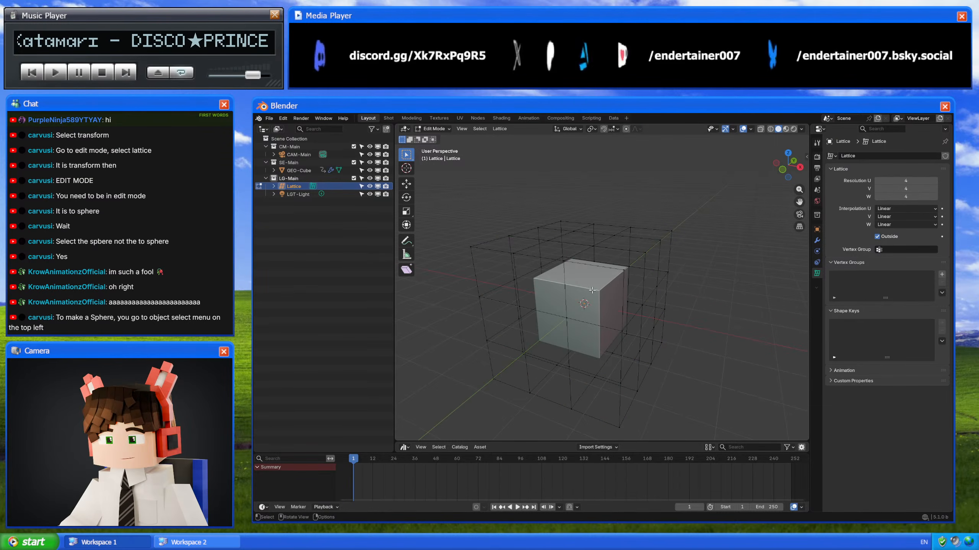
key(alt+z)
middle_drag(603, 289, 614, 286)
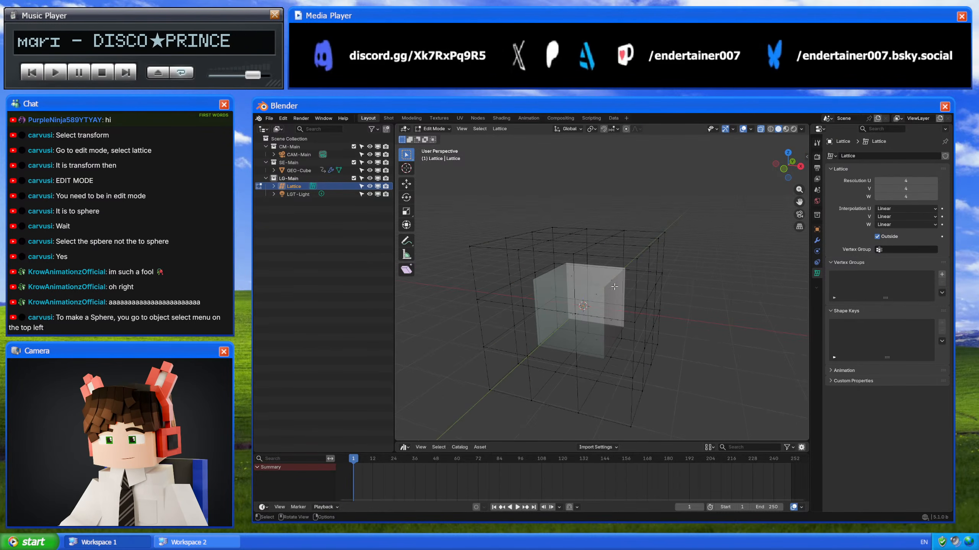
key(Tab)
key(alt+z)
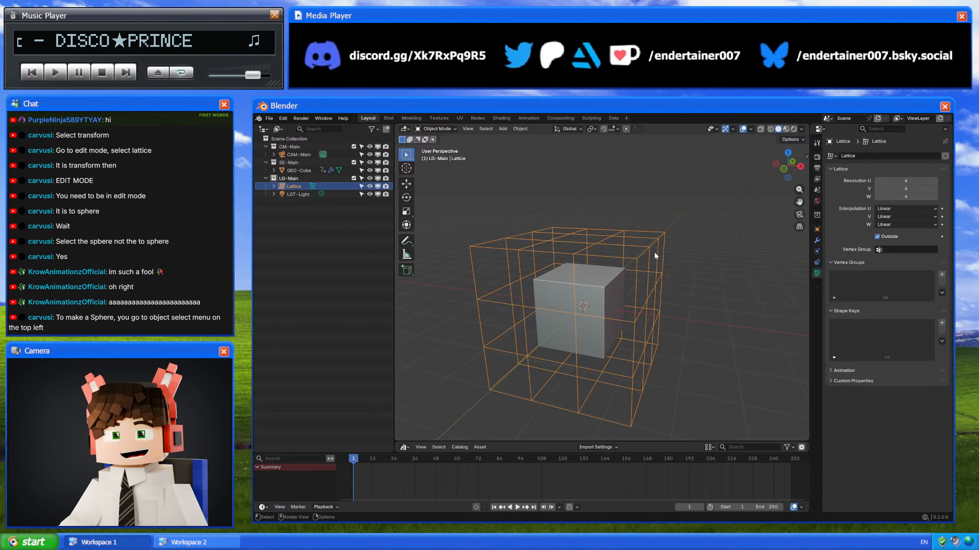
Step: Try To Sphere with a factor of 1 on the lattice with Outside enabled, and undo back to Object Mode
key(Tab)
click(503, 129)
mouse_move(523, 142)
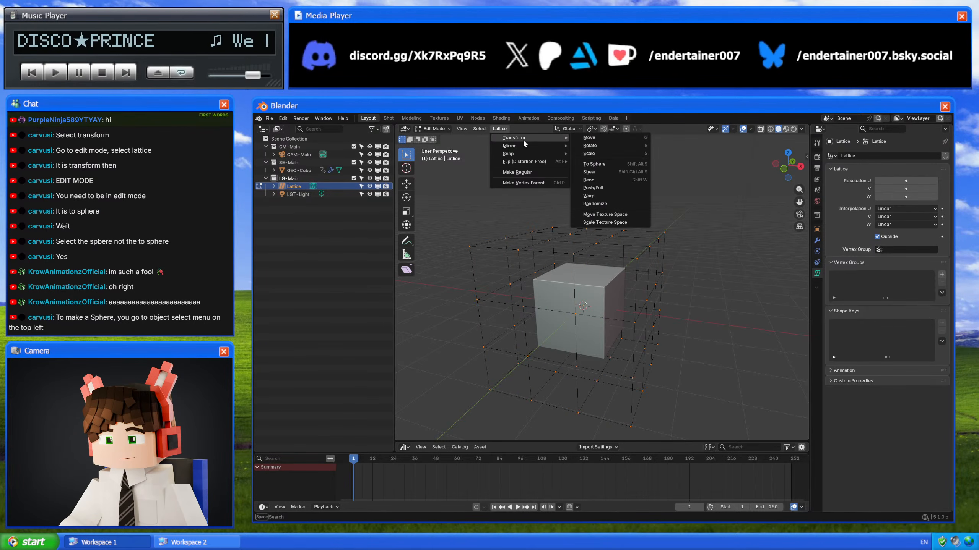
click(594, 164)
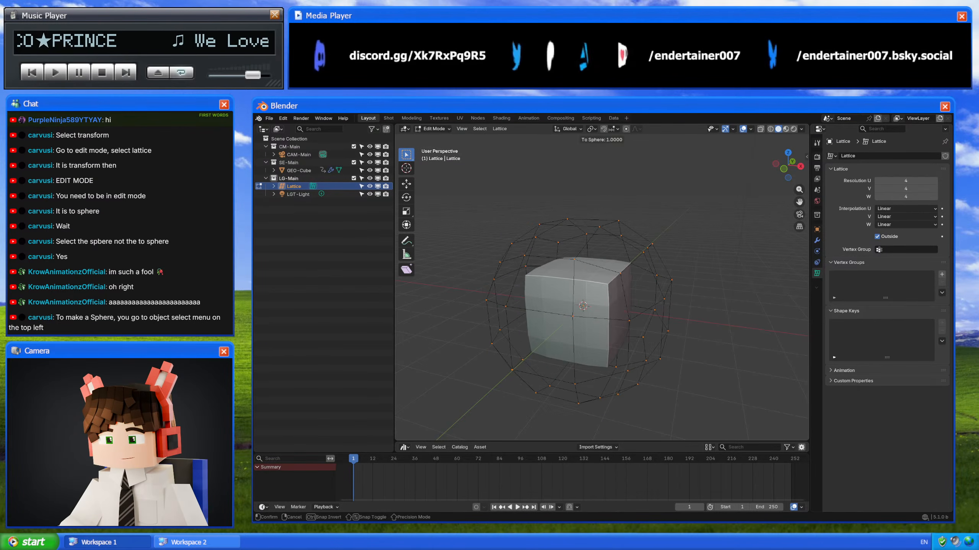
key(Return)
middle_drag(616, 347, 709, 373)
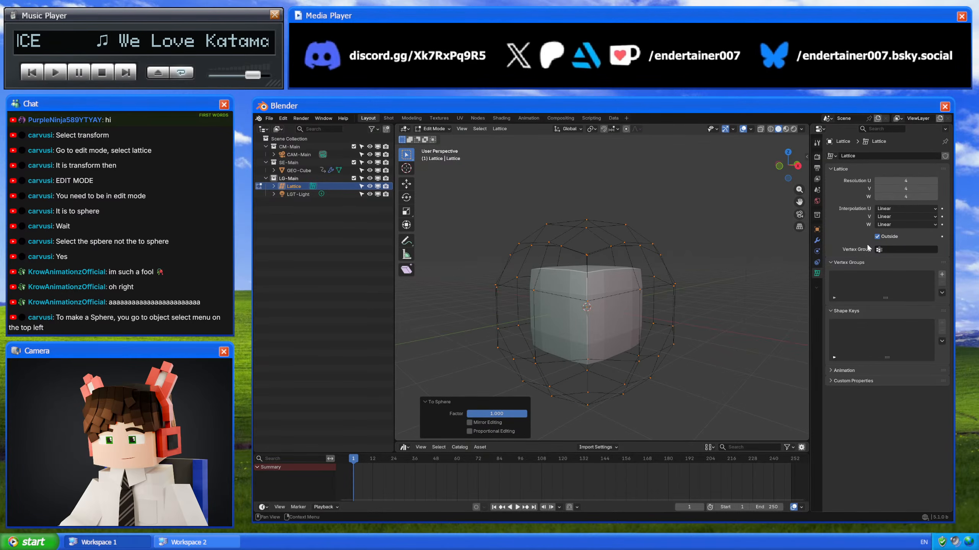
middle_drag(678, 277, 578, 283)
key(ctrl+z)
key(ctrl+z)
Step: Duplicate the cube together with its lattice and move the copies 7 m along the X axis
shift+click(578, 283)
middle_drag(638, 289, 587, 286)
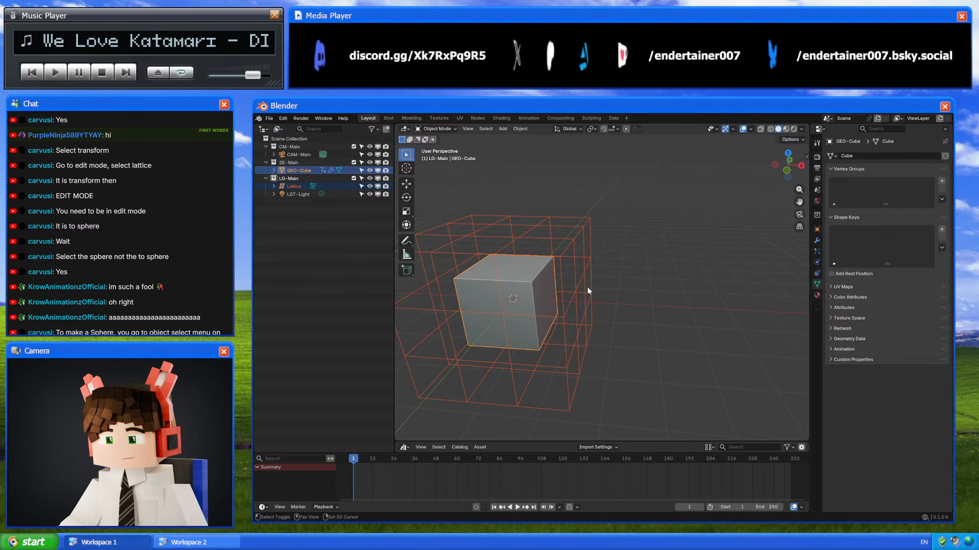
key(shift+d)
key(x)
key(7)
key(Return)
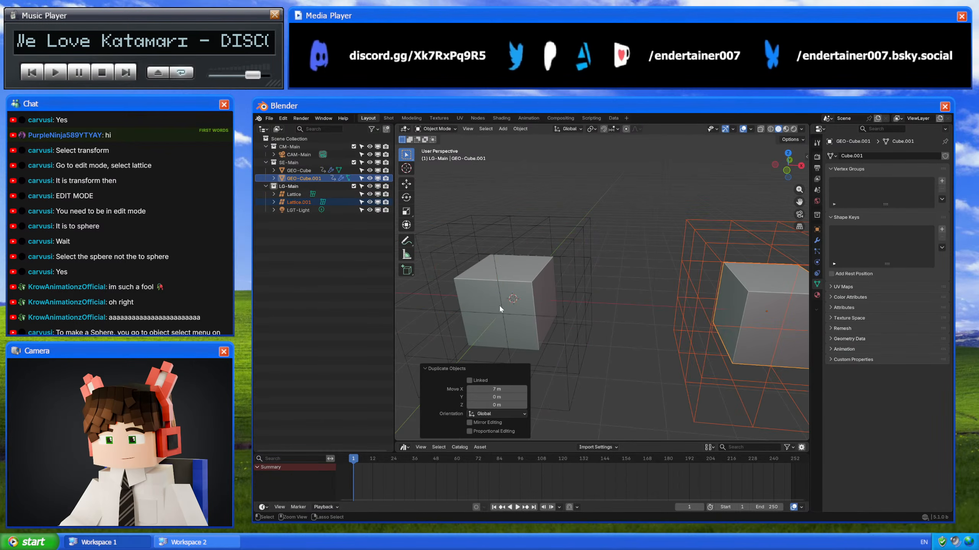
Step: Turn off Outside on the duplicated lattice and give it a basis and a second shape key
click(753, 232)
shift+middle_drag(771, 266, 624, 230)
key(Tab)
click(499, 129)
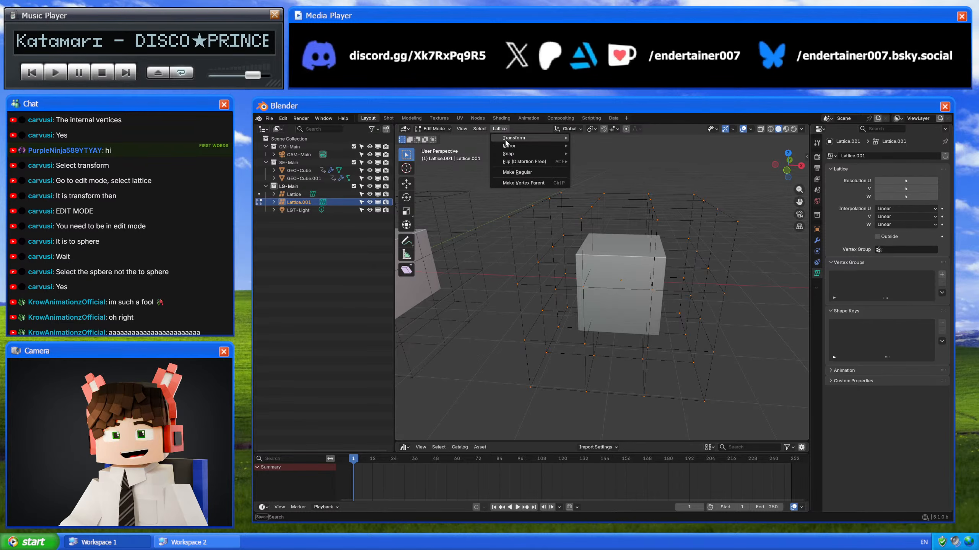
key(Tab)
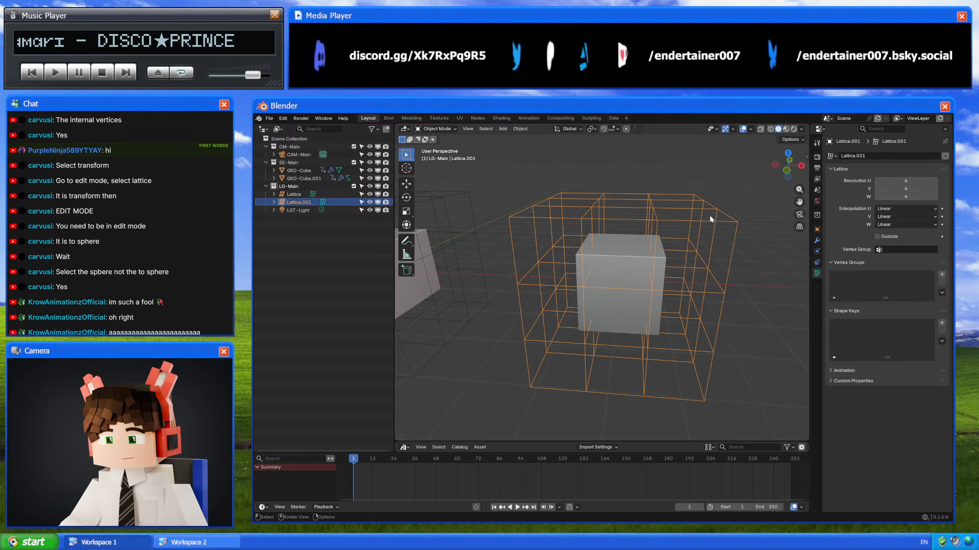
click(942, 323)
click(941, 323)
middle_drag(646, 320, 500, 224)
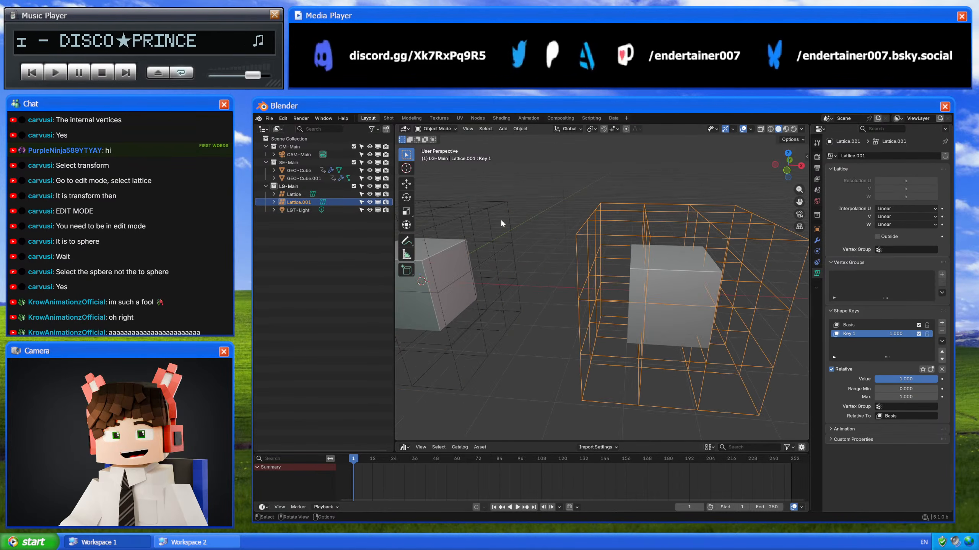
Step: Add a basis and a second shape key to the original lattice, and round the second key using To Sphere with a factor of 1
click(489, 200)
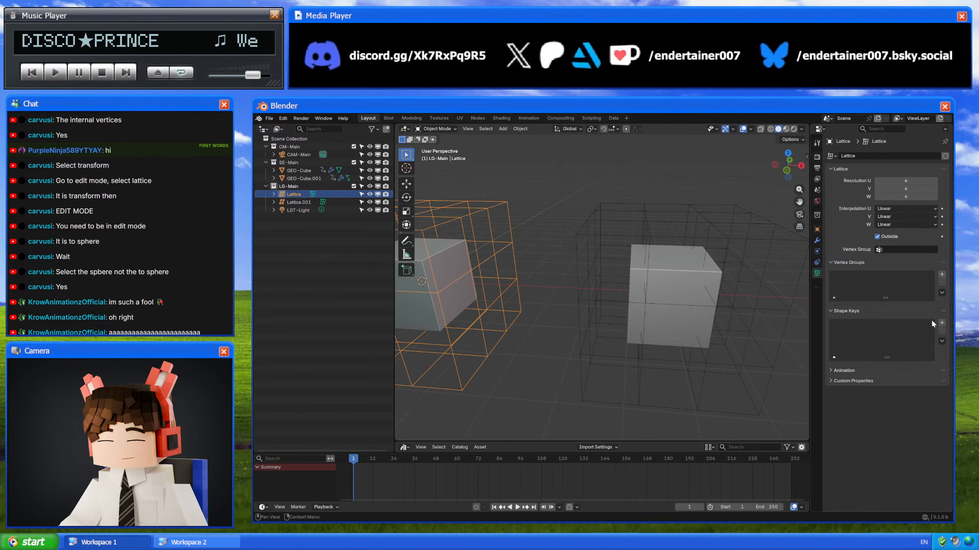
click(941, 323)
click(941, 323)
key(Tab)
click(499, 129)
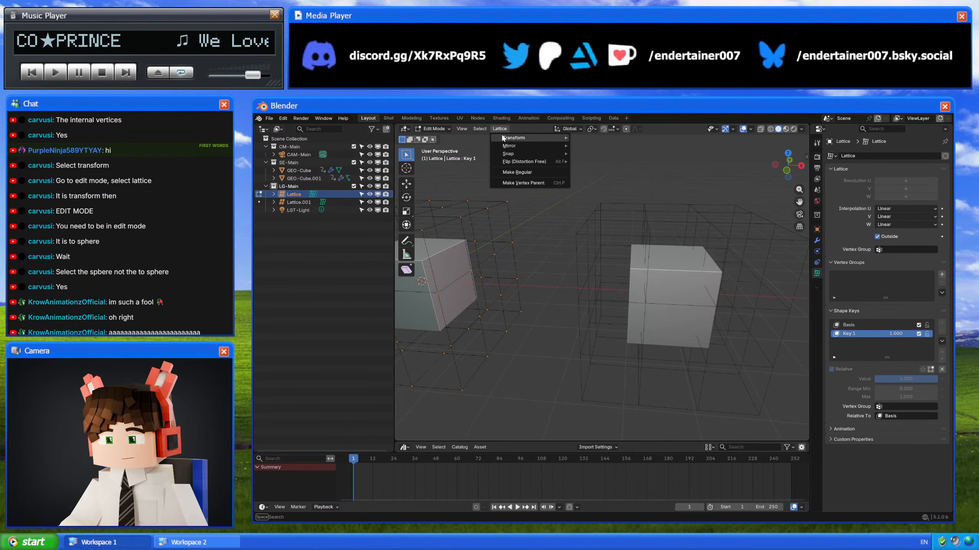
mouse_move(502, 138)
click(612, 163)
click(696, 417)
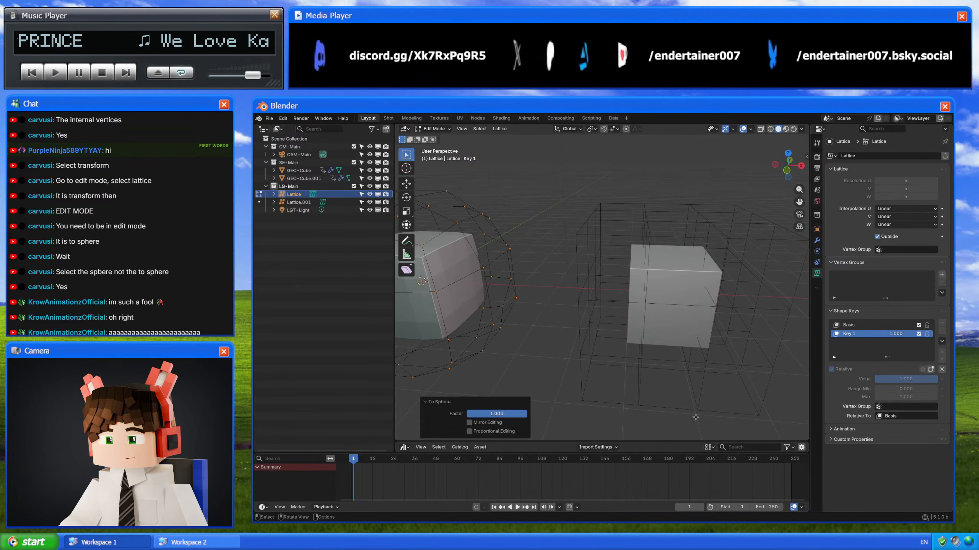
Step: Round the duplicated lattice's second shape key using To Sphere with a factor of 1 and return to Object Mode
click(657, 228)
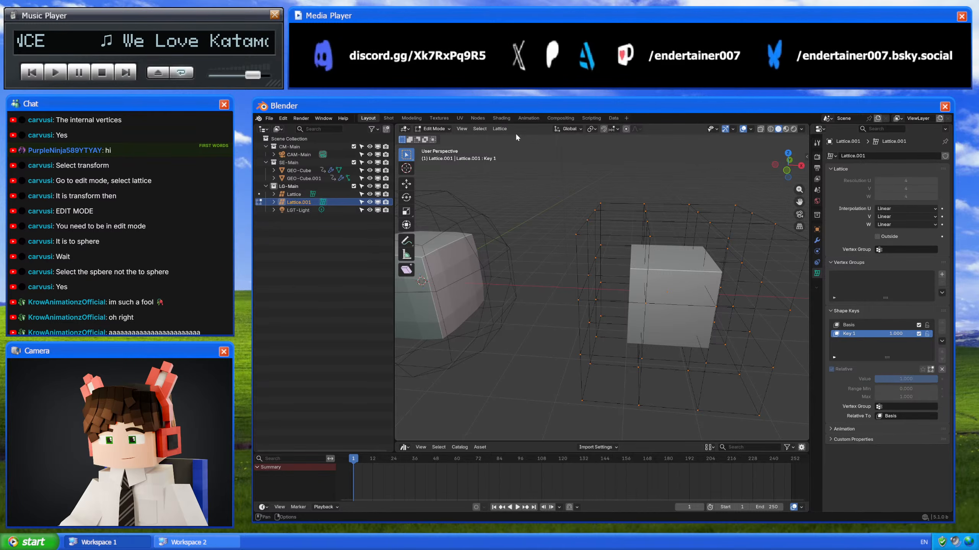
click(500, 129)
mouse_move(512, 138)
click(612, 166)
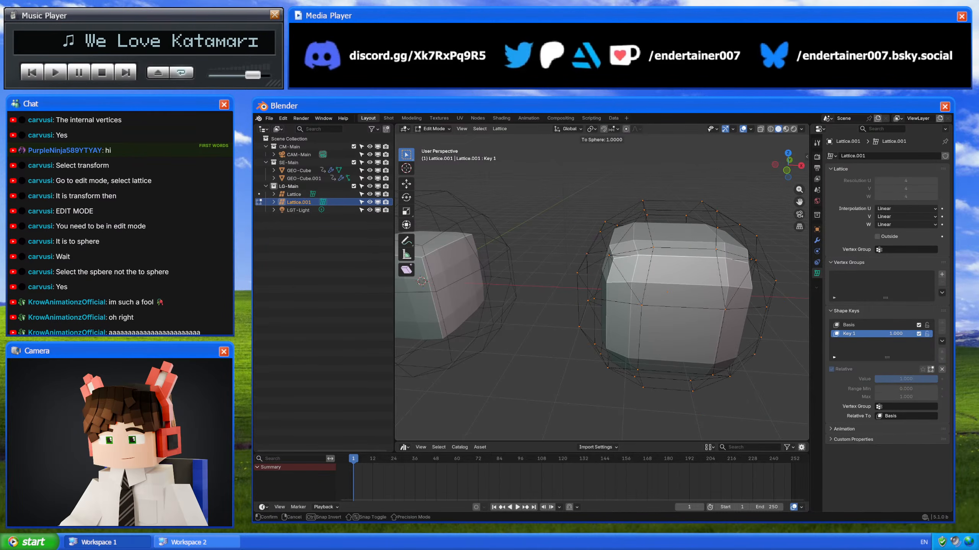
click(612, 165)
key(Tab)
middle_drag(581, 256, 601, 312)
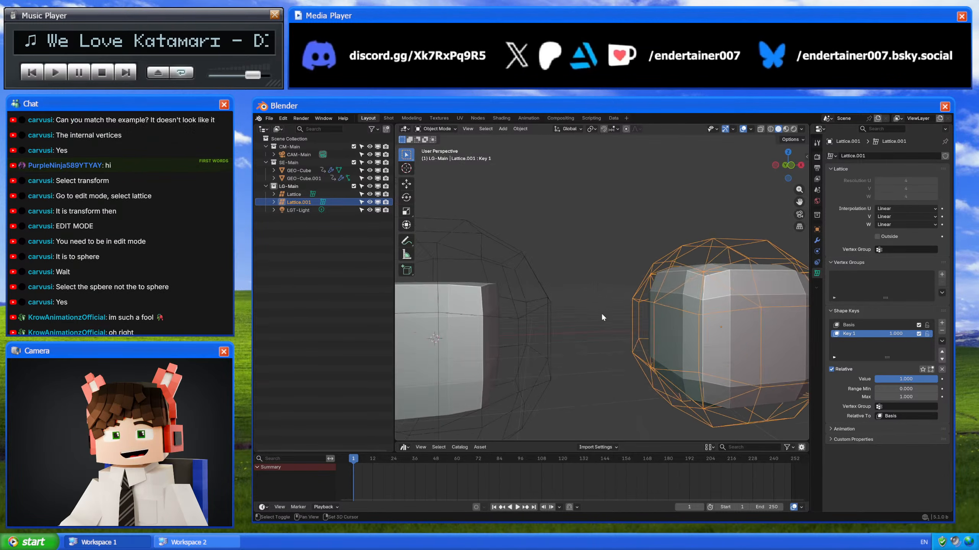
scroll(602, 317, down, 4)
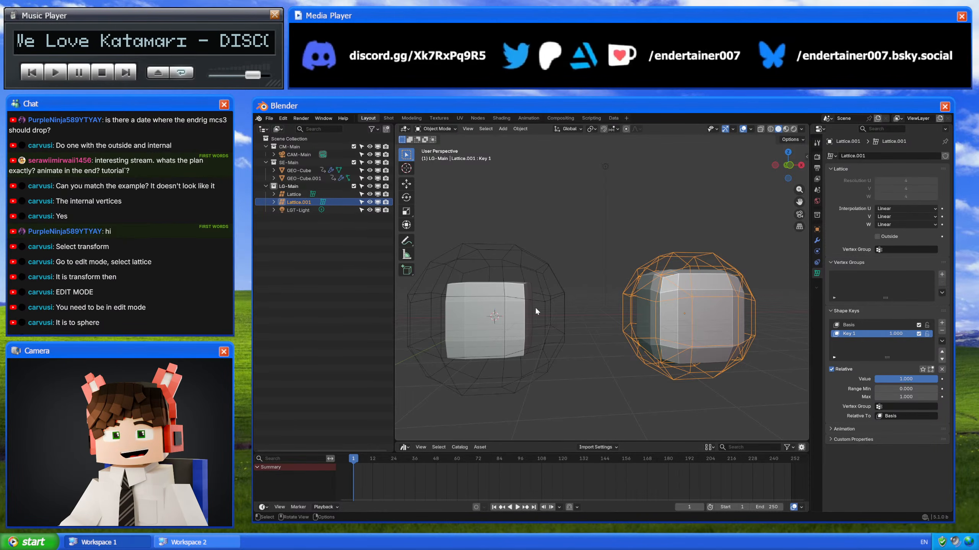
Step: Compare the two deformed cubes, examining the original cube's mesh and lattice in Object and Edit Mode
mouse_move(533, 313)
middle_down()
mouse_move(550, 315)
mouse_move(539, 321)
middle_up()
click(534, 324)
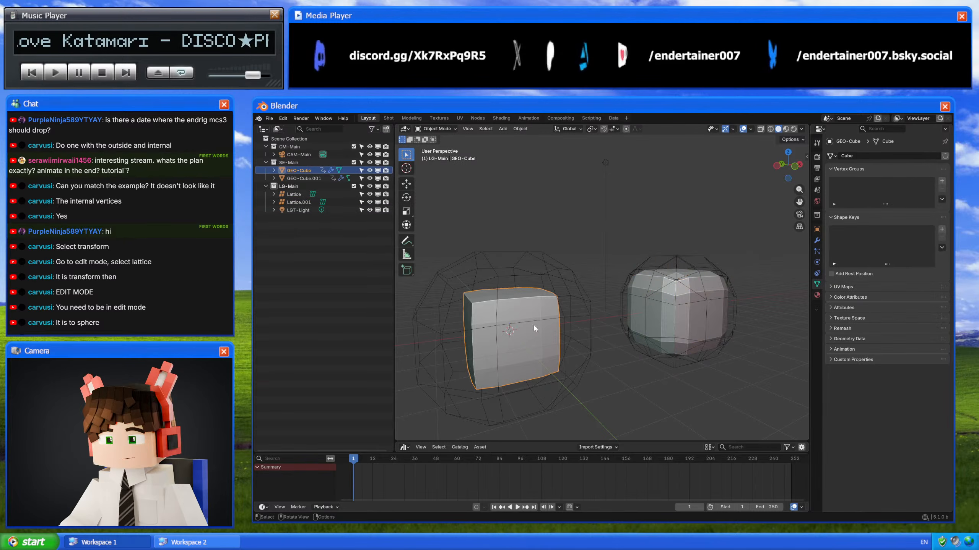
click(527, 336)
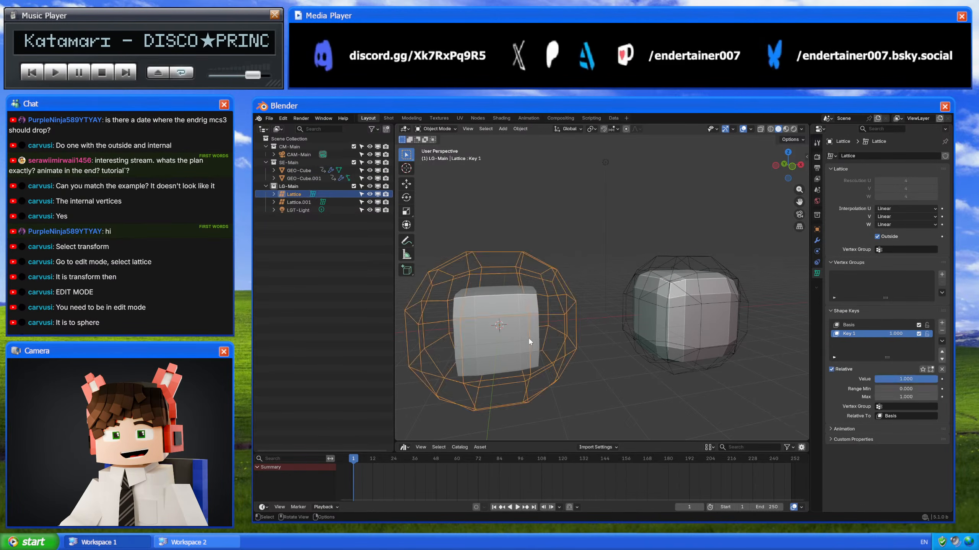
click(514, 334)
key(Tab)
middle_drag(514, 334, 604, 298)
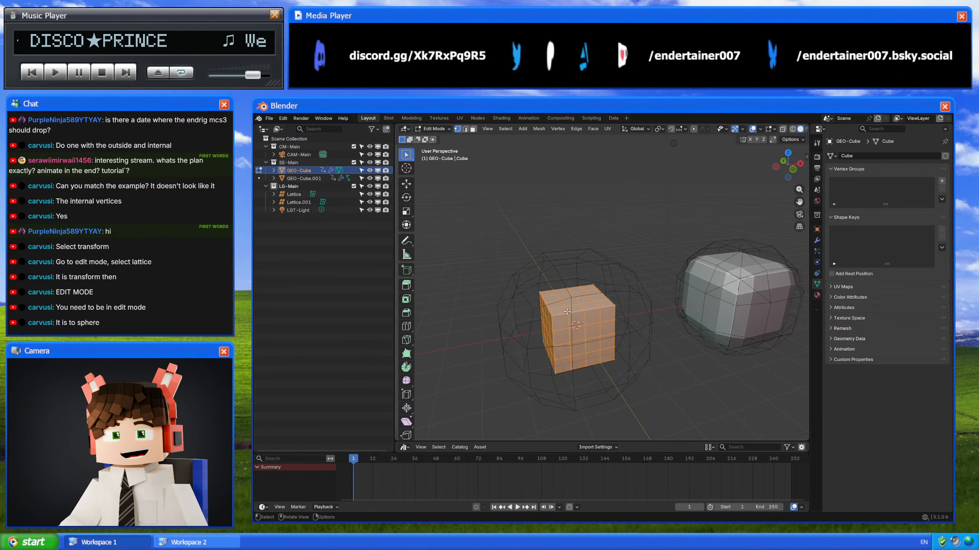
mouse_move(571, 314)
middle_down()
mouse_move(567, 309)
mouse_move(630, 252)
middle_up()
middle_drag(619, 334, 618, 366)
key(Tab)
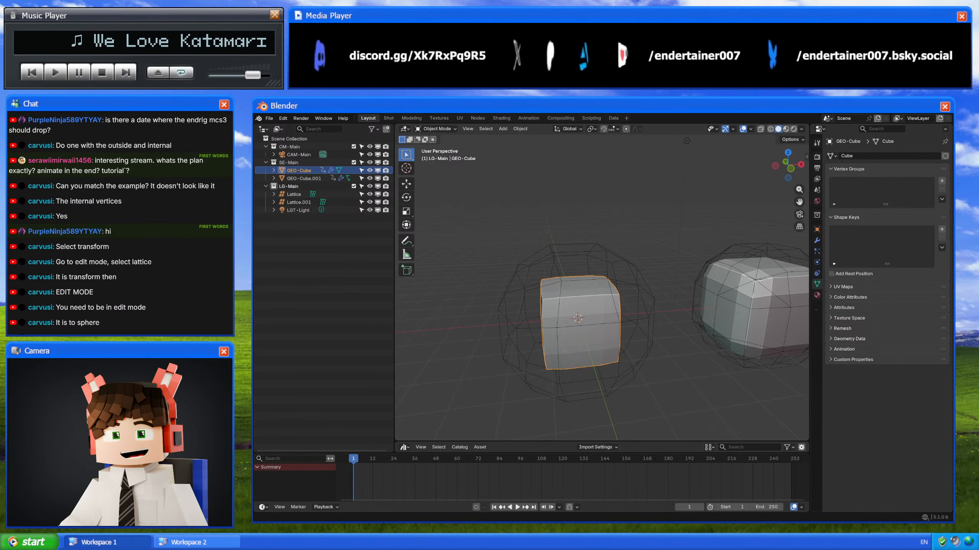
middle_drag(612, 337, 607, 310)
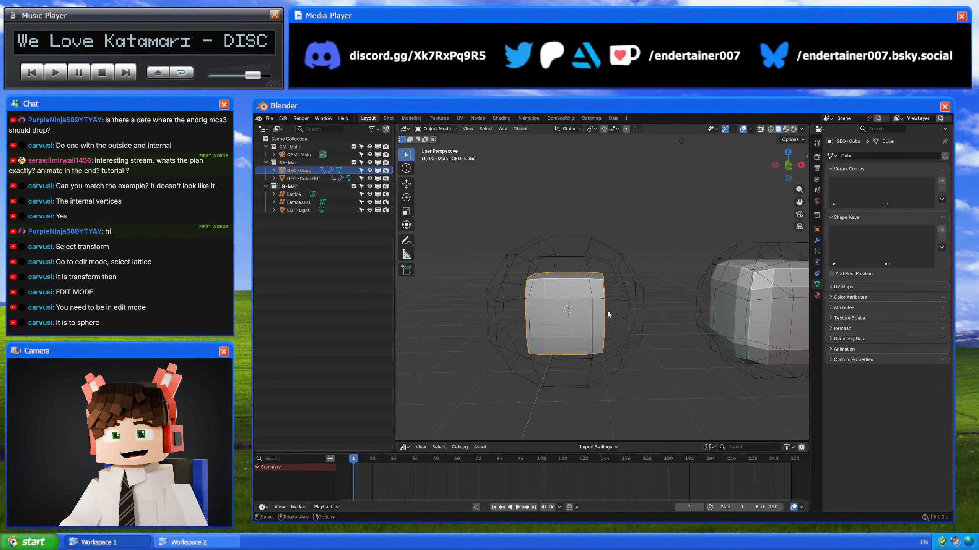
Step: Select only the sharp outer edges of the original cube's mesh in Edit Mode, using a sharpness of 30°
key(Tab)
scroll(555, 306, up, 2)
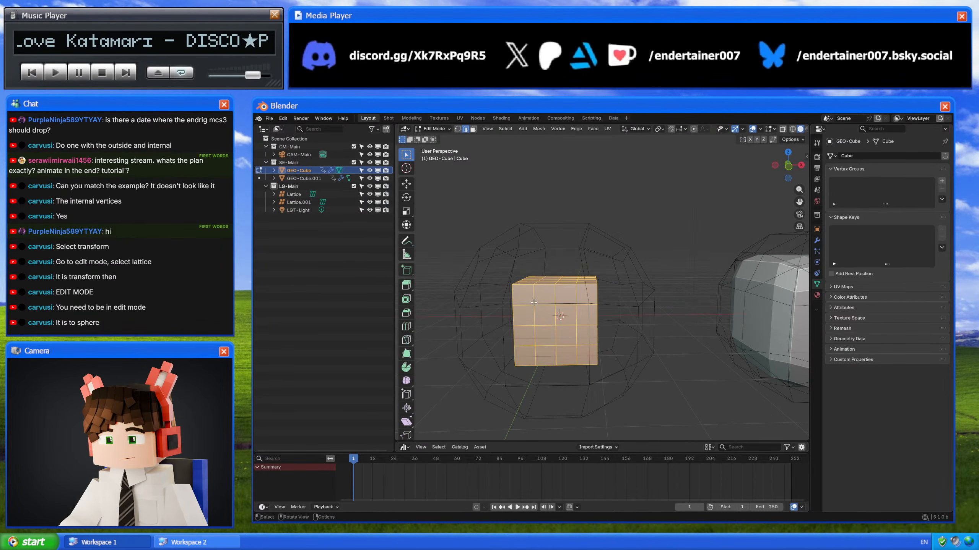
key(alt+a)
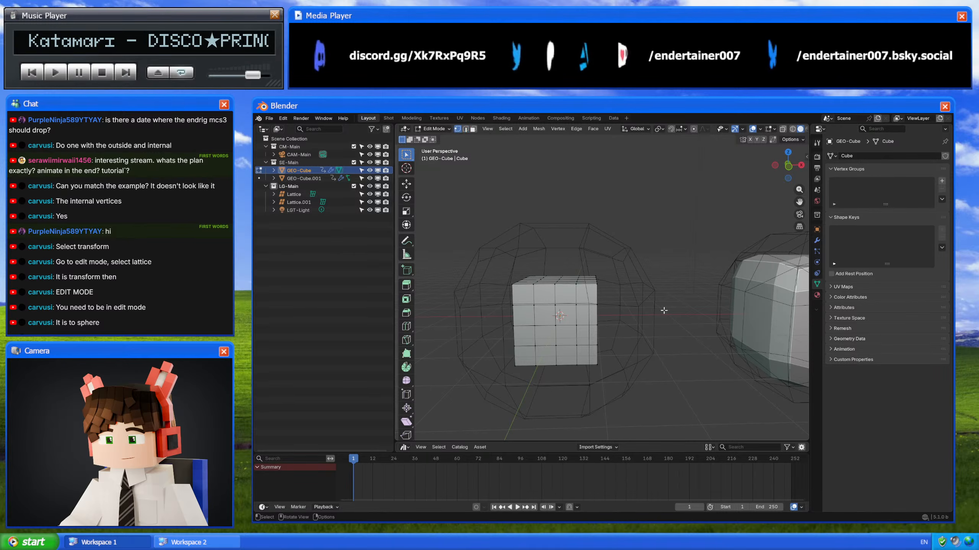
key(a)
right_click(663, 314)
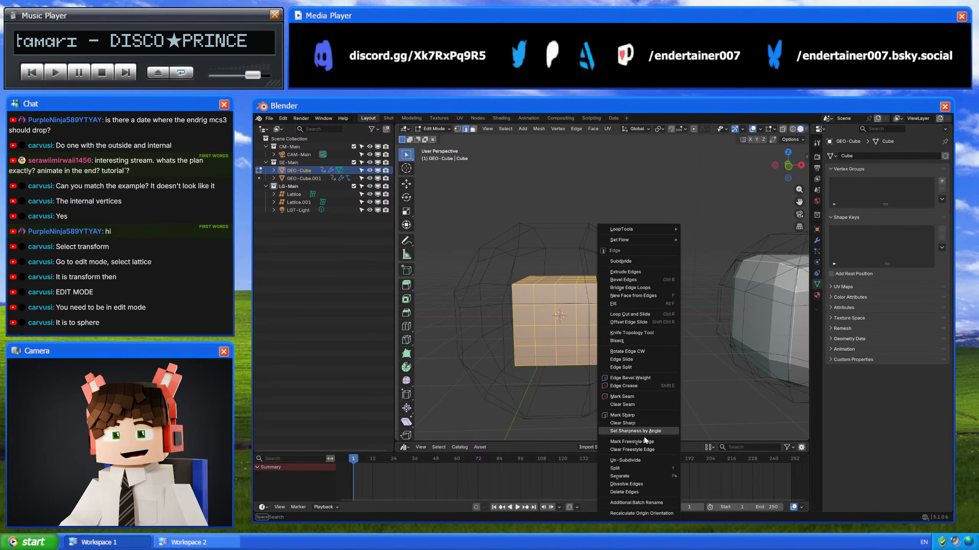
key(alt+a)
key(q)
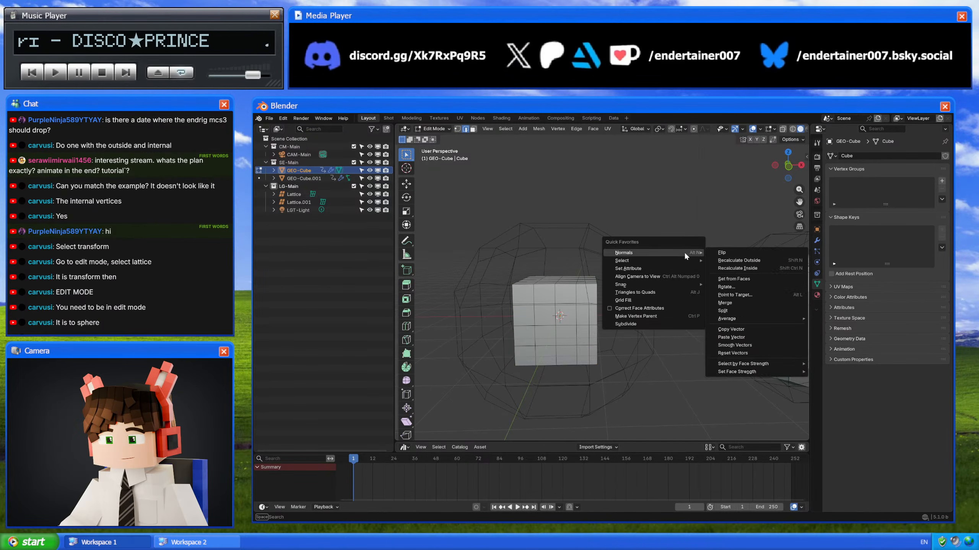
mouse_move(674, 261)
click(747, 385)
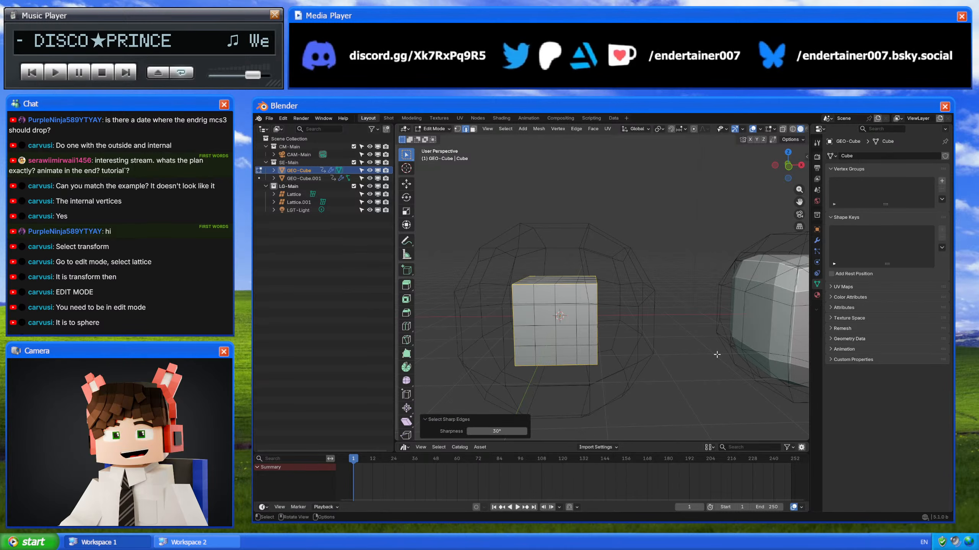
Step: Try inverting the selection and dissolving the original cube's inner edges, checking the shape in Object Mode
right_click(717, 354)
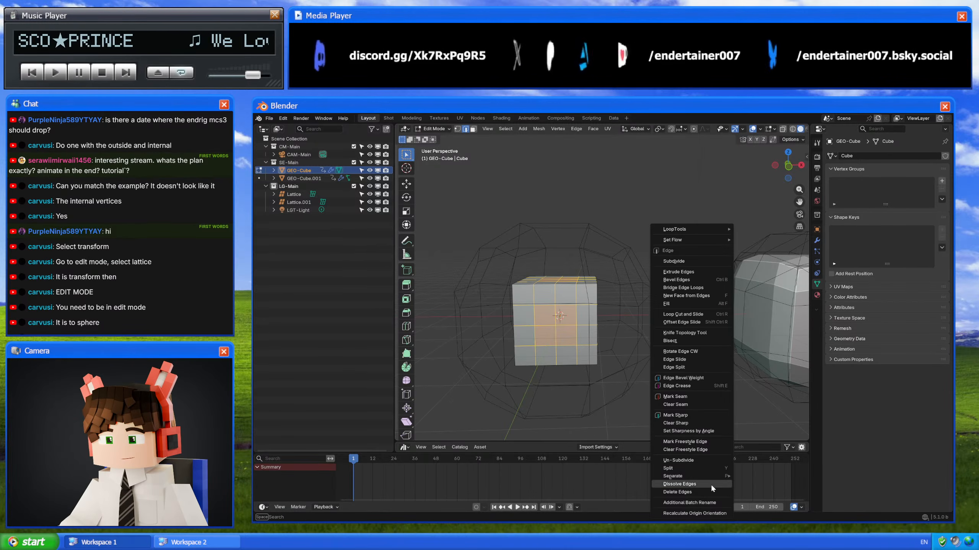
click(711, 482)
key(Tab)
middle_drag(692, 335, 536, 265)
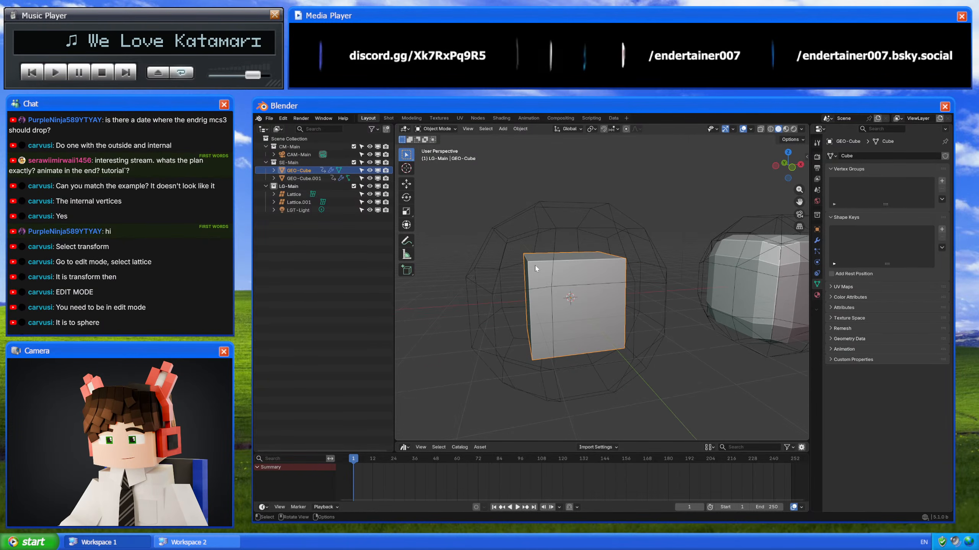
Step: Undo the edge dissolve and inspect the original cube's subdivisions, its deformed shape and its surrounding lattice from several angles
key(Tab)
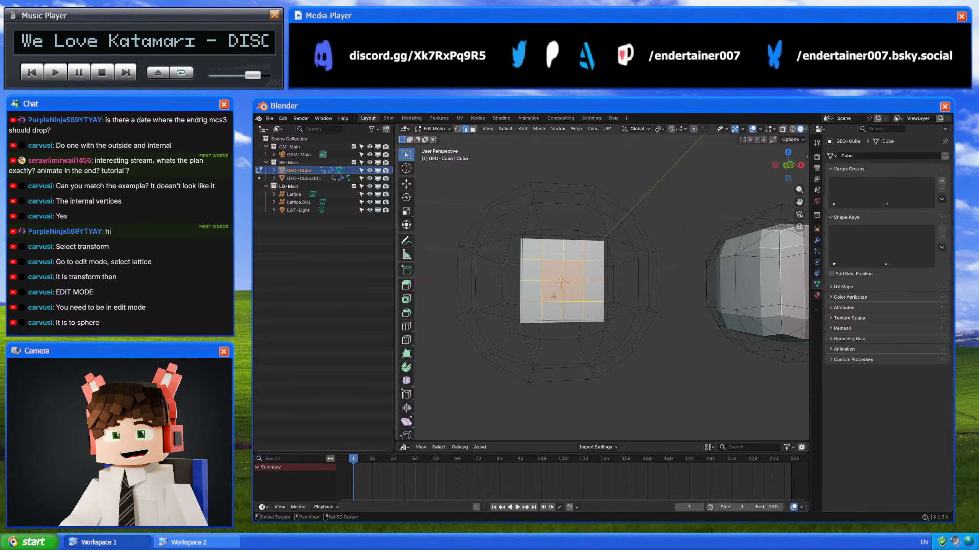
middle_drag(569, 312, 555, 285)
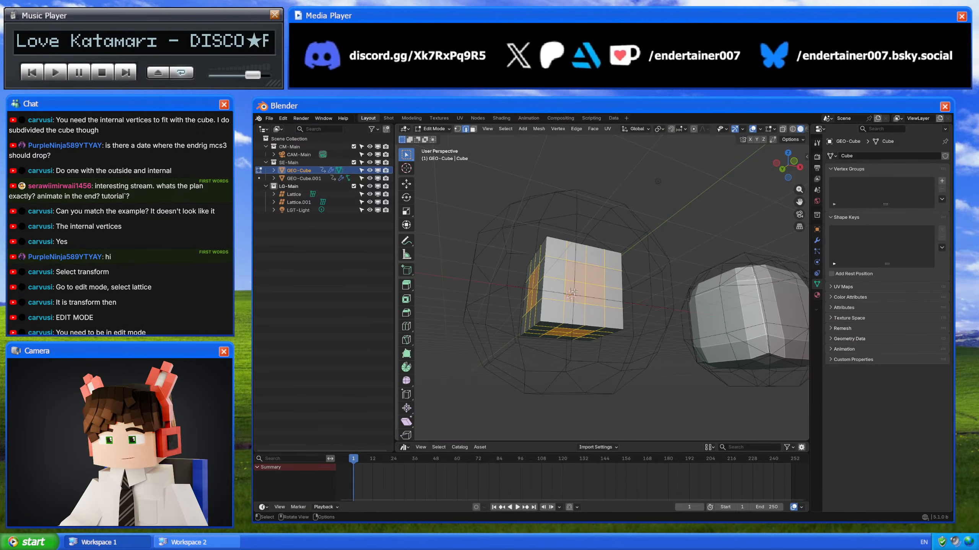
key(Tab)
middle_drag(644, 289, 640, 234)
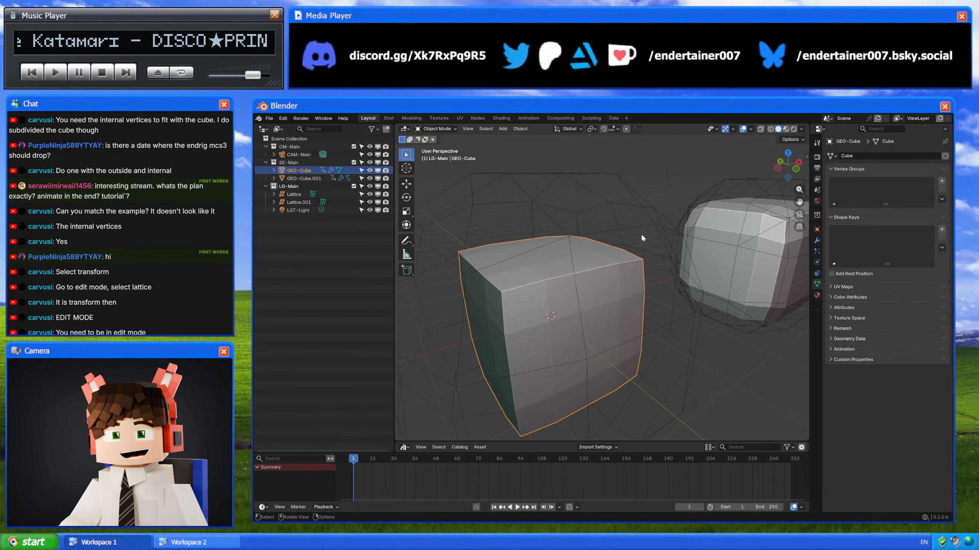
click(633, 198)
middle_drag(633, 197, 613, 238)
scroll(614, 239, up, 2)
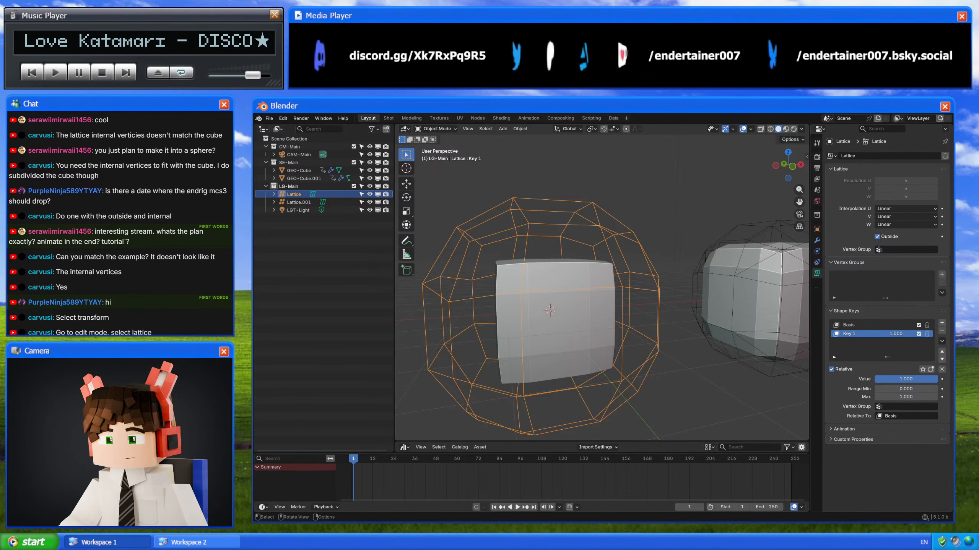
key(alt+a)
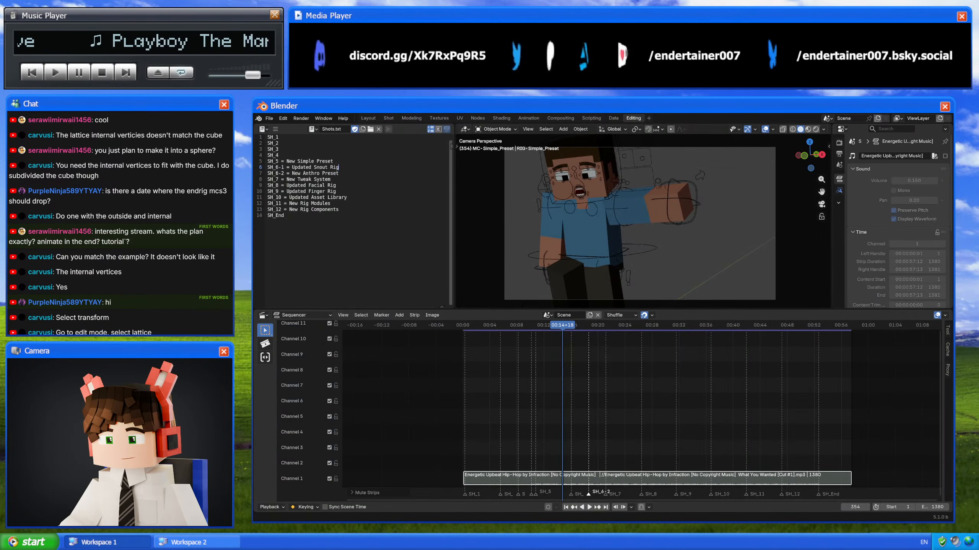
Step: Switch to the Blender project with the character animation, and scrub and play it around the SH_6-1 and SH_6-2 markers
key(space)
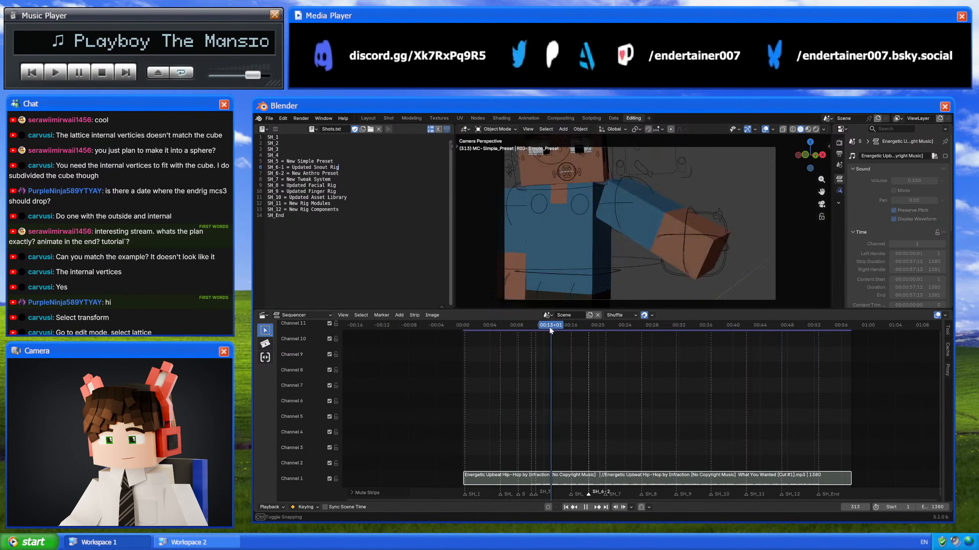
drag(487, 330, 569, 329)
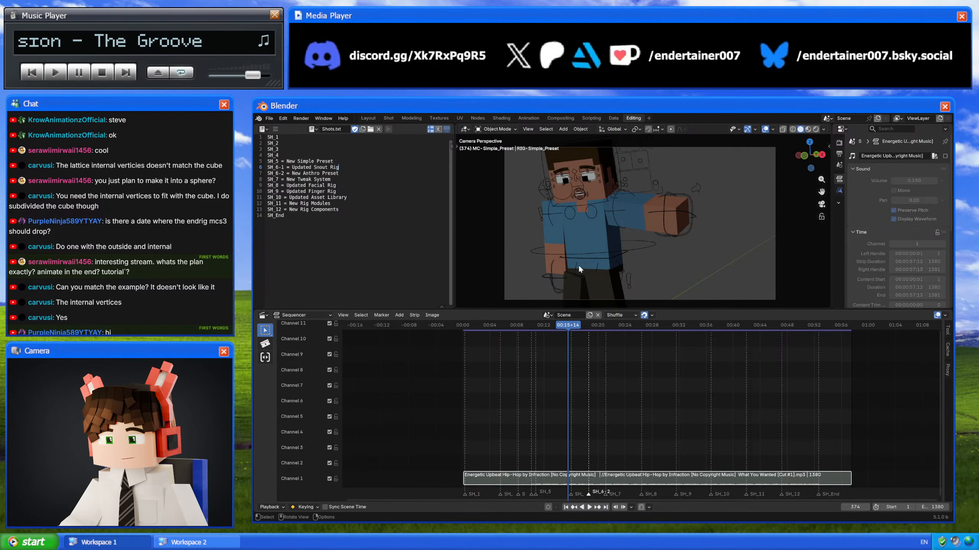
mouse_move(572, 326)
mouse_down()
mouse_move(589, 328)
mouse_move(529, 332)
mouse_move(710, 335)
mouse_move(580, 338)
mouse_up()
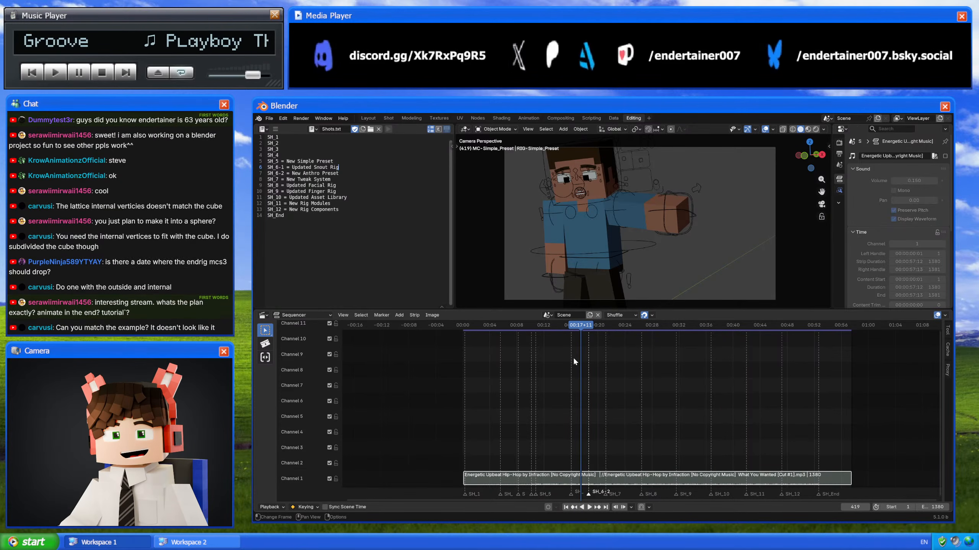
scroll(574, 360, up, 3)
drag(489, 328, 533, 327)
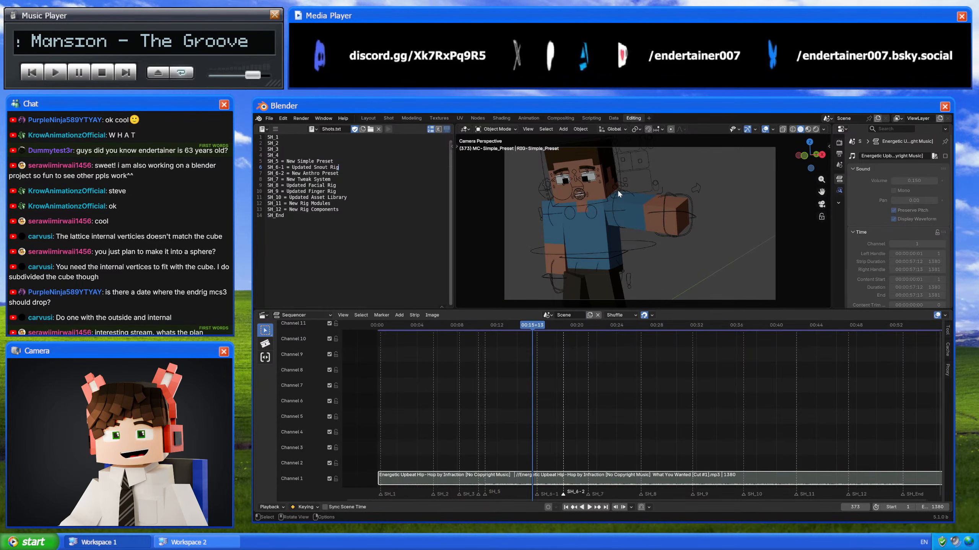
mouse_move(542, 329)
mouse_down()
mouse_move(487, 326)
mouse_move(533, 330)
mouse_up()
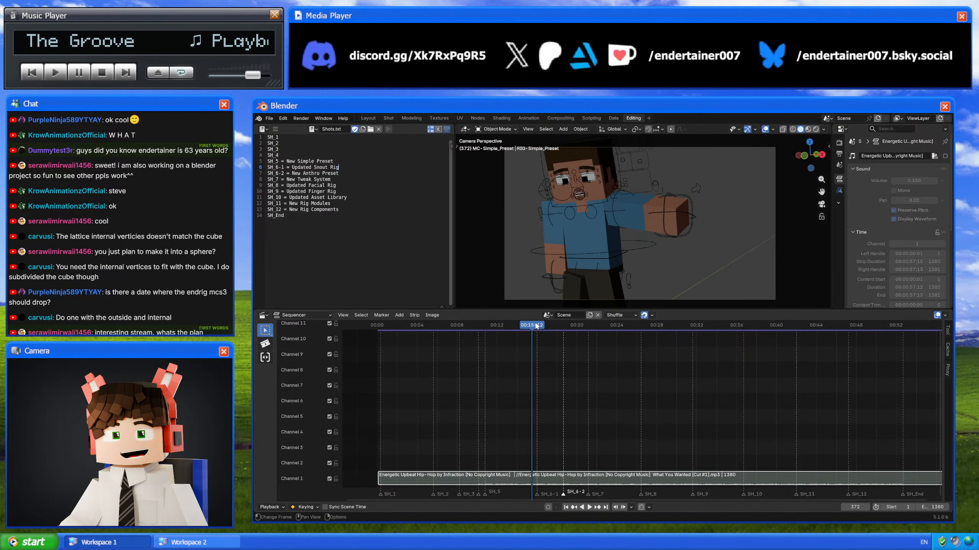
click(488, 326)
key(space)
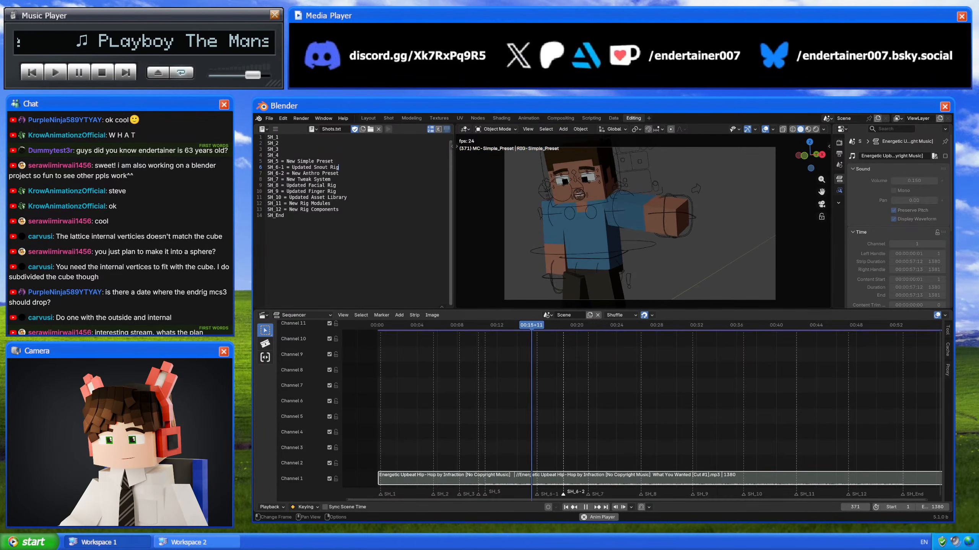
key(space)
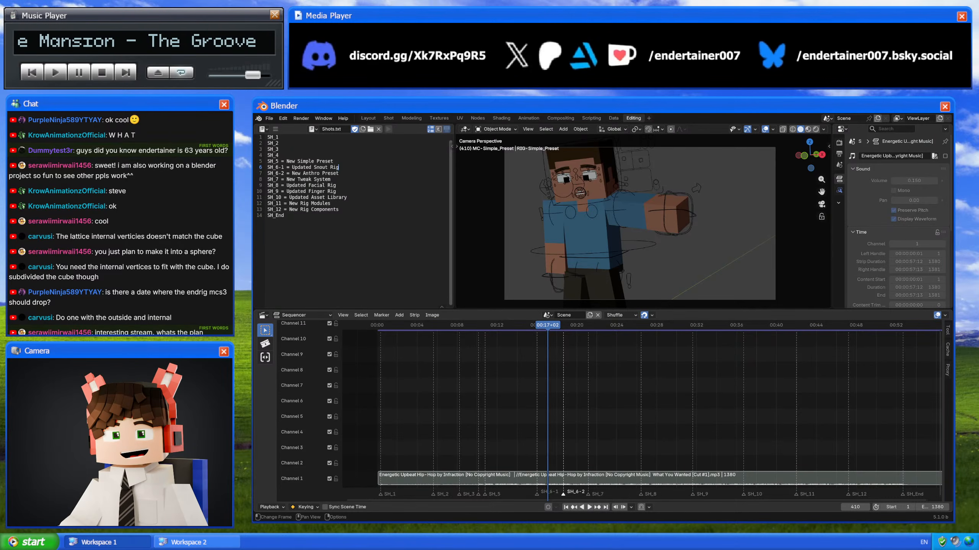
scroll(211, 256, up, 1)
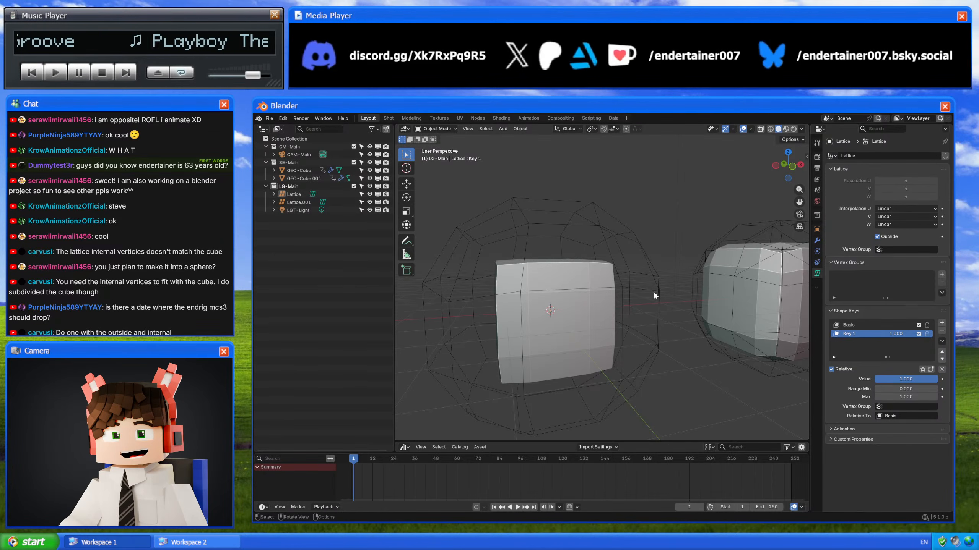
Step: Try to scale up the original lattice around its cube in the front view
click(646, 262)
click(792, 166)
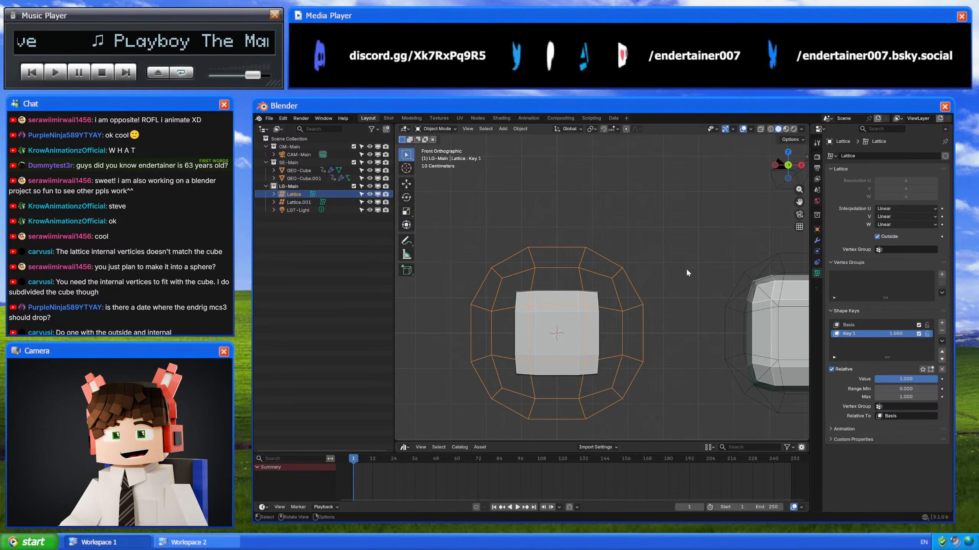
key(s)
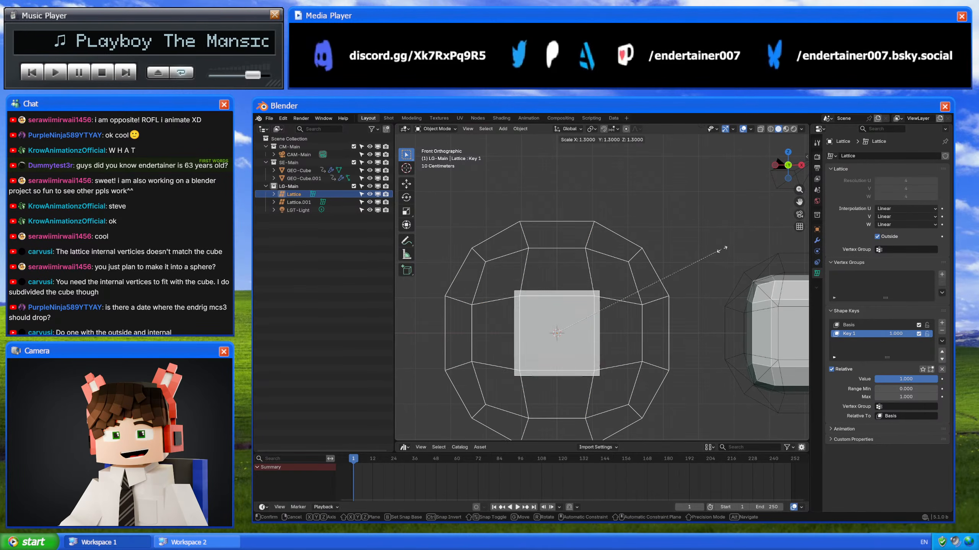
click(740, 239)
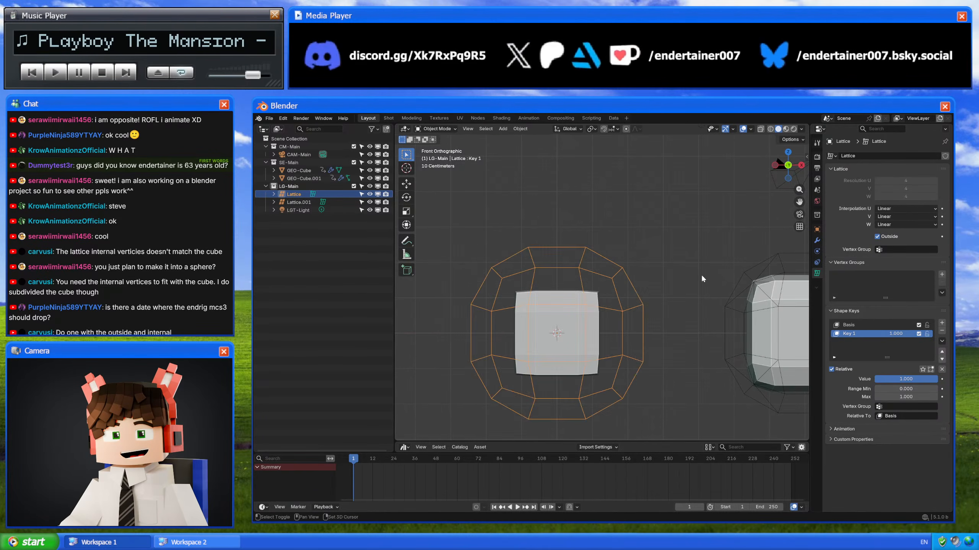
Step: Check the original cube's subdivided mesh in Edit Mode and return to Object Mode
middle_drag(701, 274, 656, 282)
click(593, 299)
key(Tab)
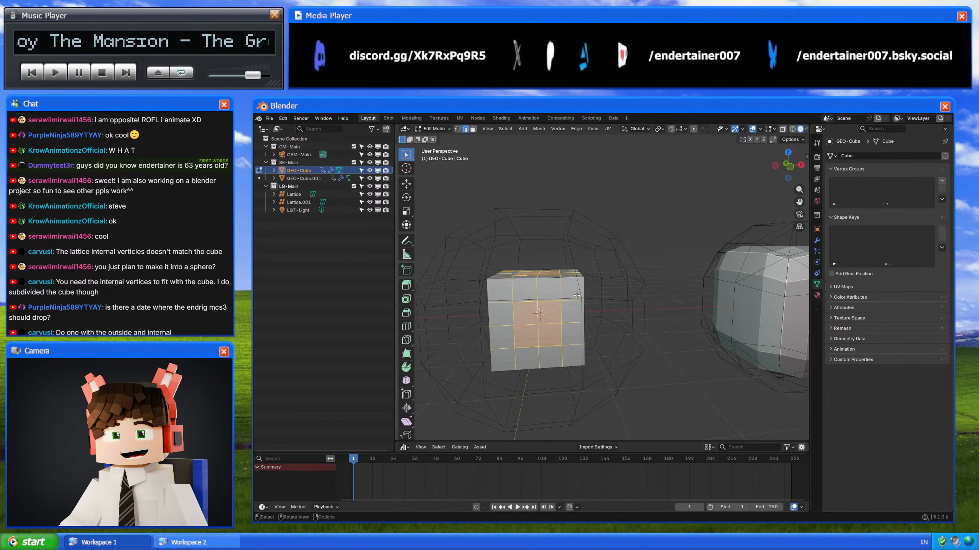
key(Tab)
middle_drag(567, 303, 724, 257)
Step: Toggle the duplicated lattice's Outside option on and off again, and examine its cube in Object Mode
click(587, 264)
key(Tab)
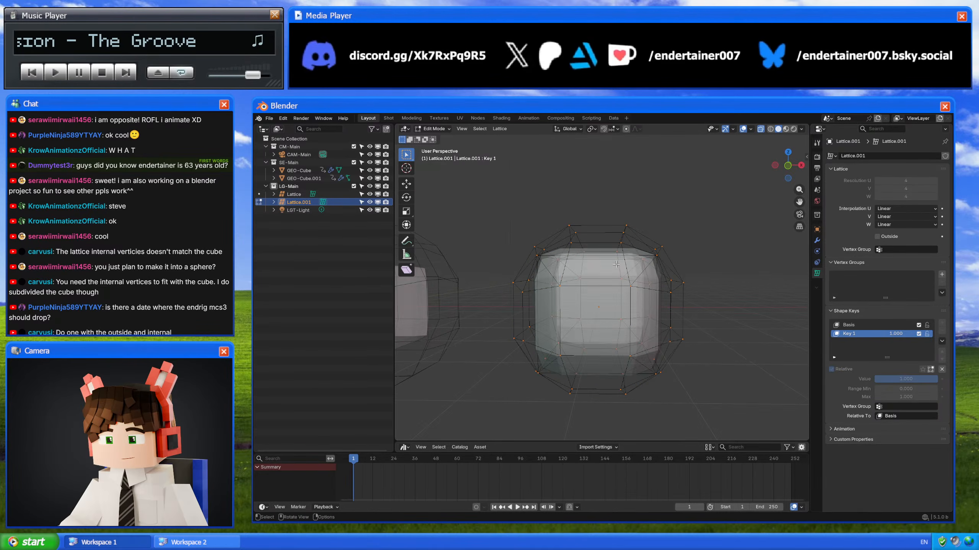
middle_drag(640, 270, 666, 270)
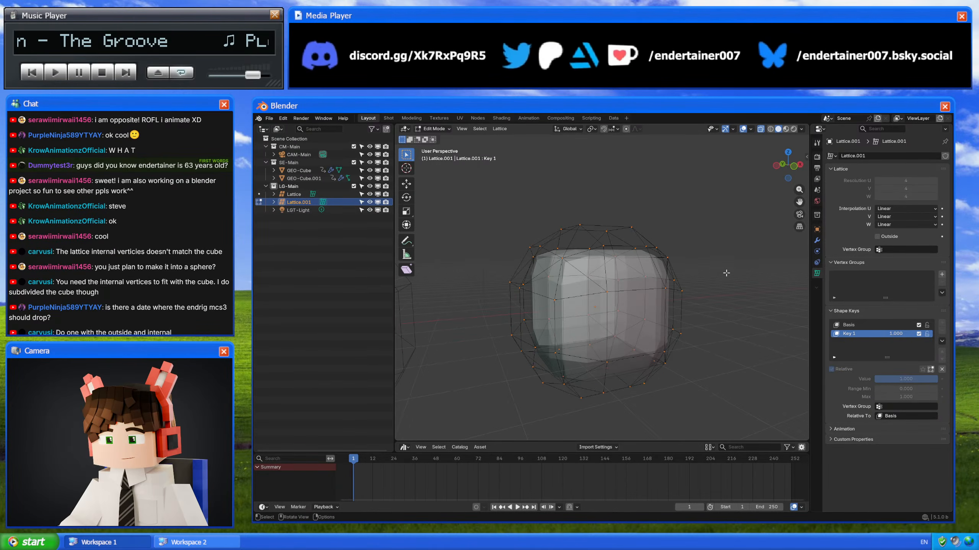
click(880, 237)
key(Tab)
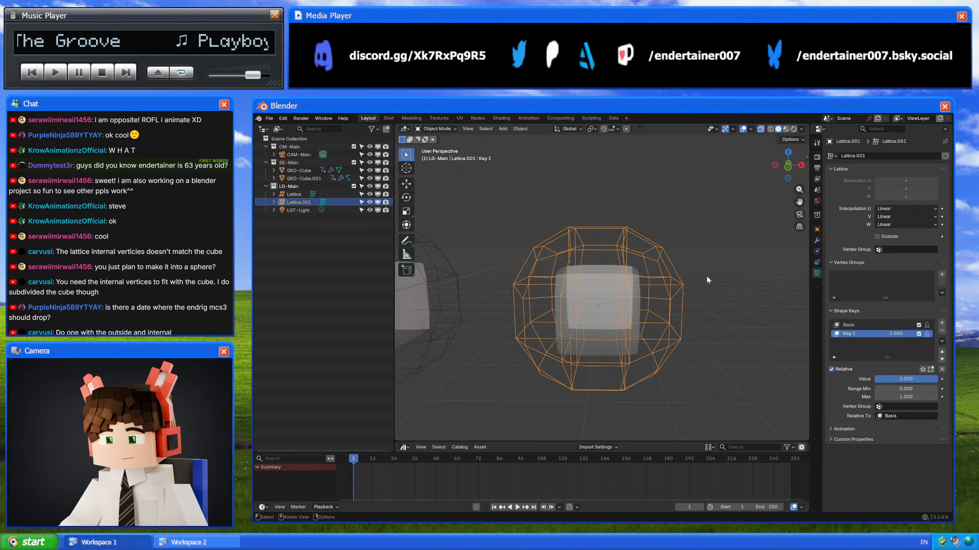
mouse_move(706, 276)
middle_down()
mouse_move(724, 277)
mouse_move(721, 263)
mouse_move(705, 259)
middle_up()
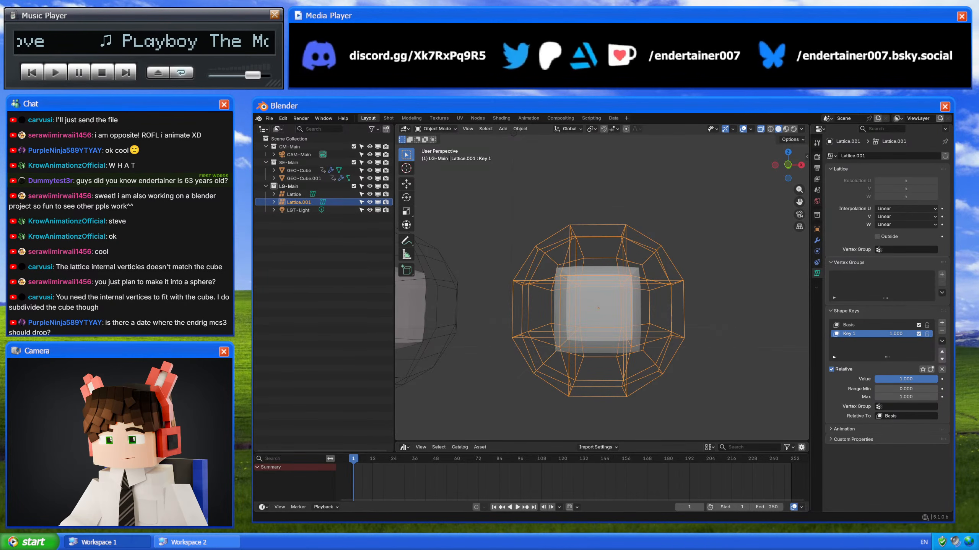
click(774, 234)
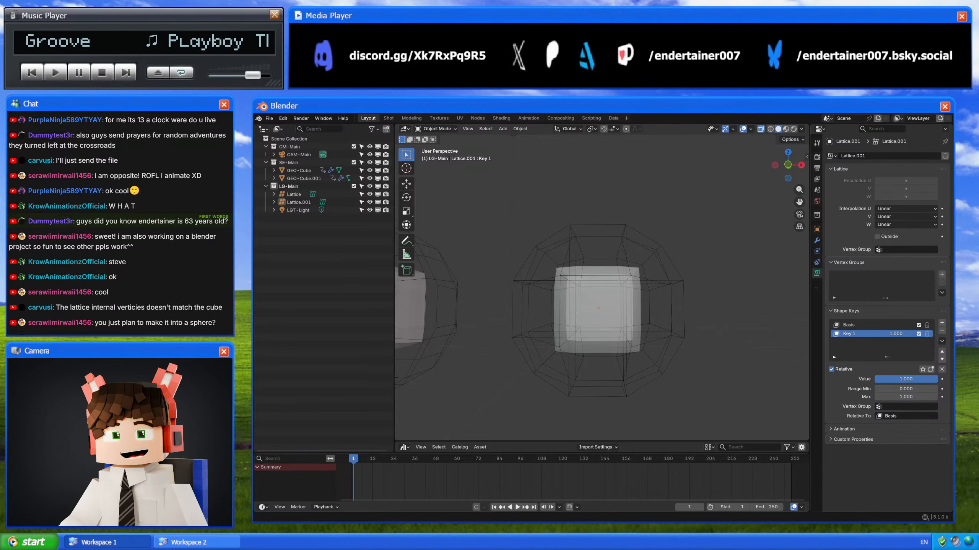
Step: Open the recent file 5_1-Kloshka_Render.002.blend from the splash screen and allow its Python scripts to run
click(259, 118)
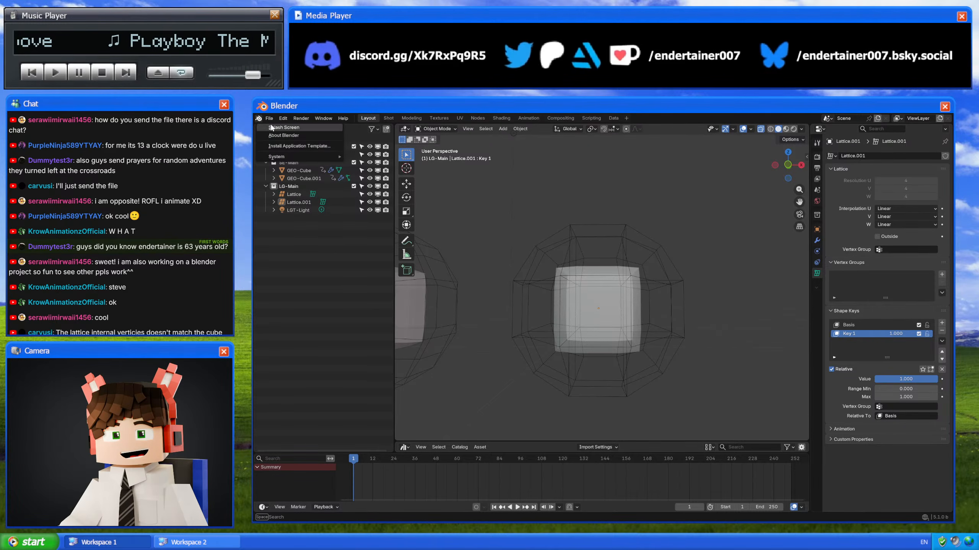
click(275, 127)
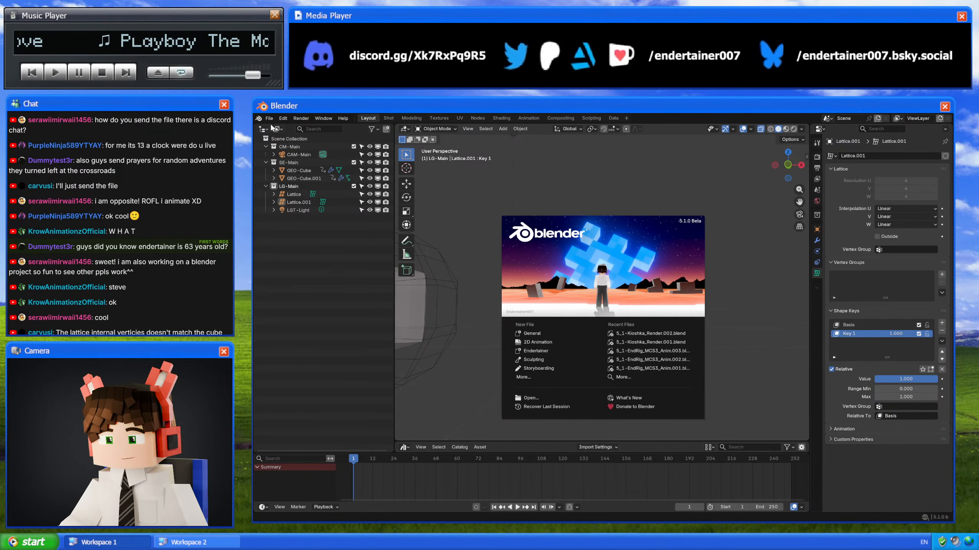
click(656, 334)
click(615, 331)
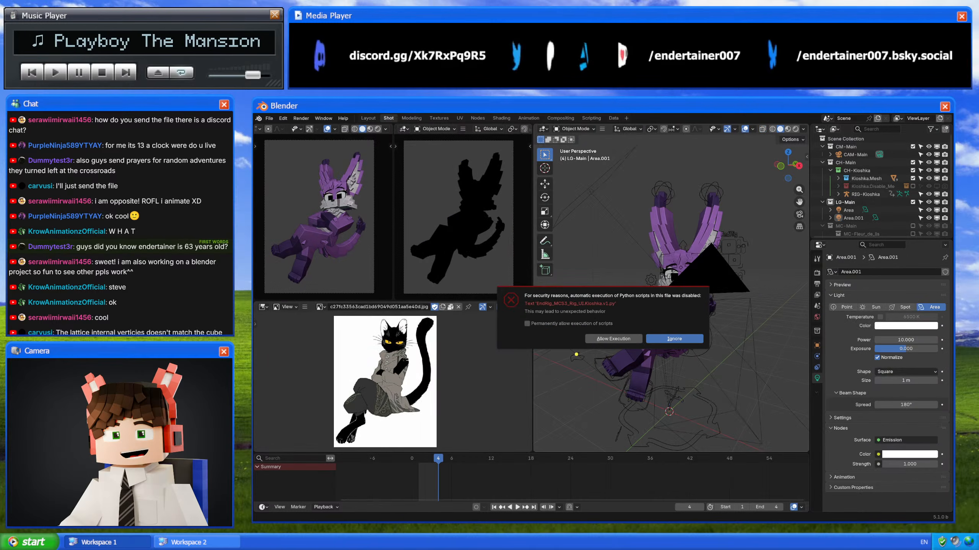
click(622, 336)
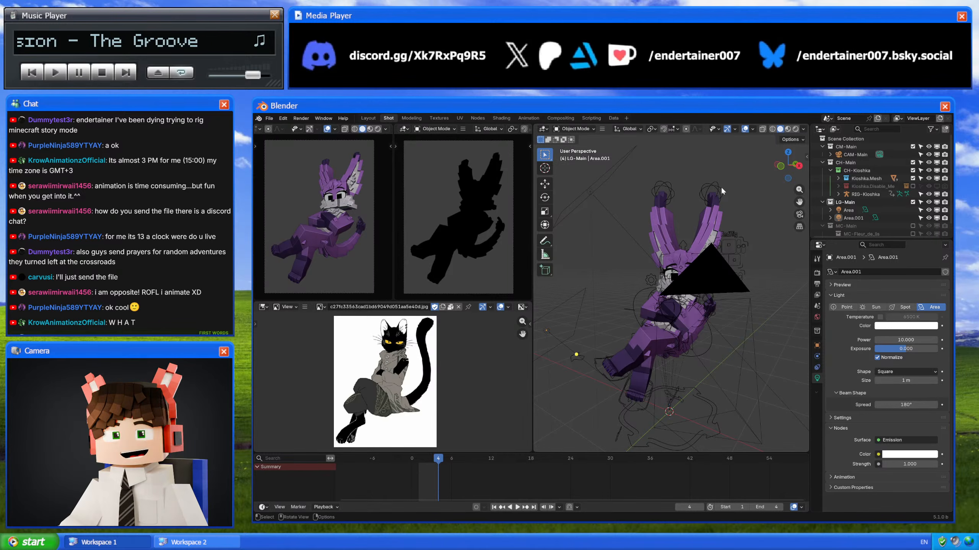
Step: Select the RIG-Kloshka armature and frame the view on it
middle_drag(720, 187, 708, 264)
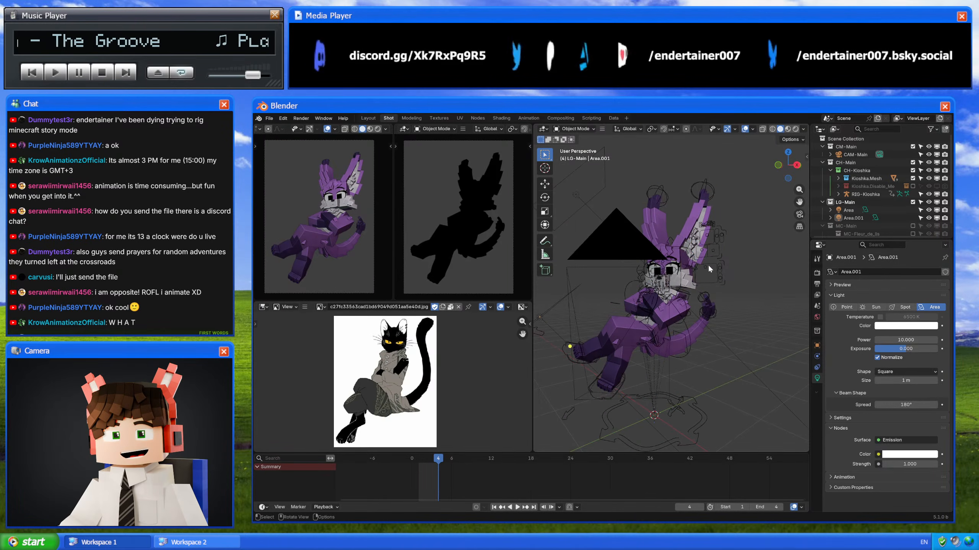
click(708, 264)
key(KP_Decimal)
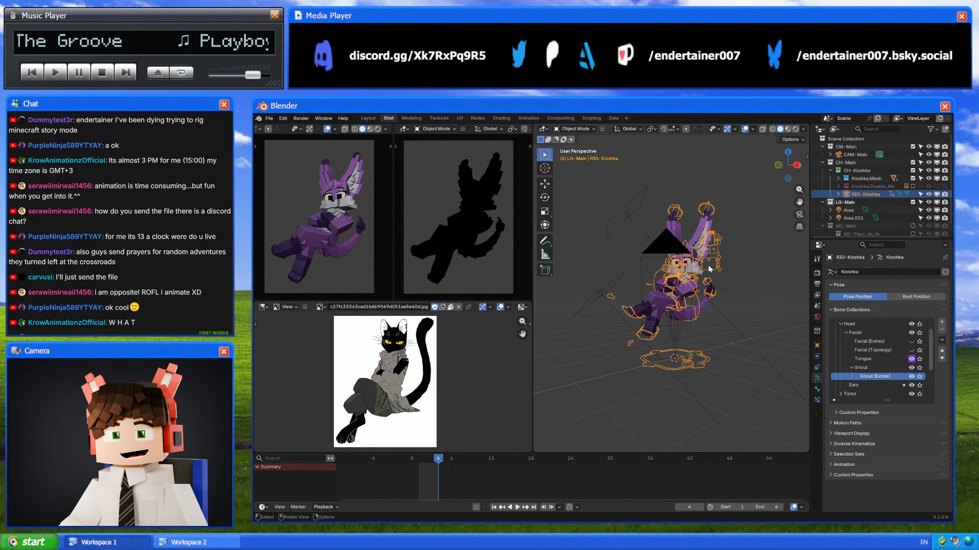
Step: Show the camera viewport in rendered shading, clear the selection and select the Area.001 light
click(378, 130)
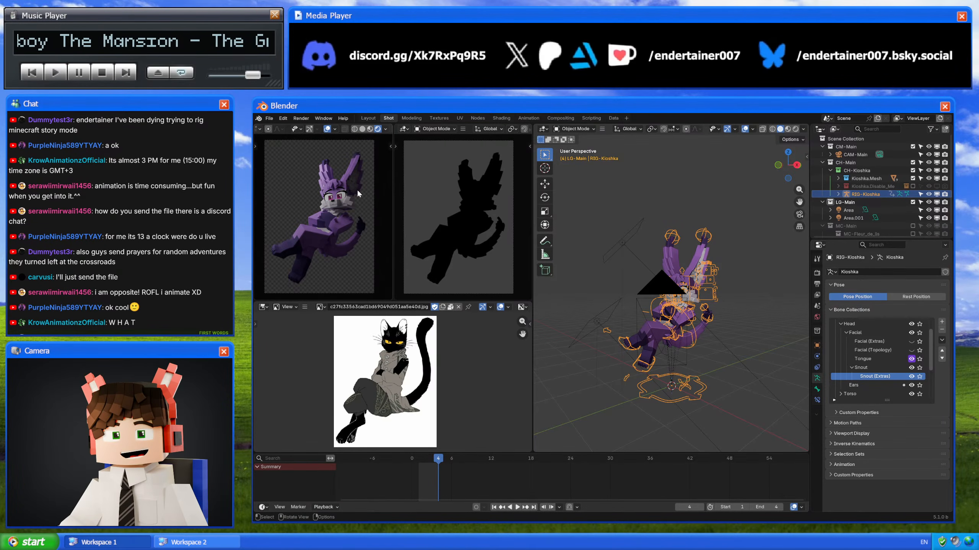
middle_drag(607, 324, 597, 312)
click(591, 300)
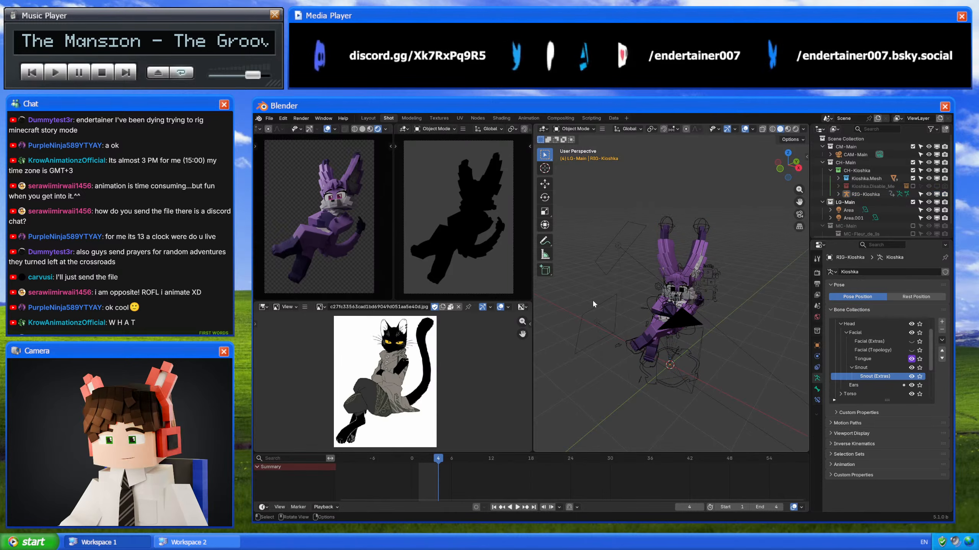
click(594, 304)
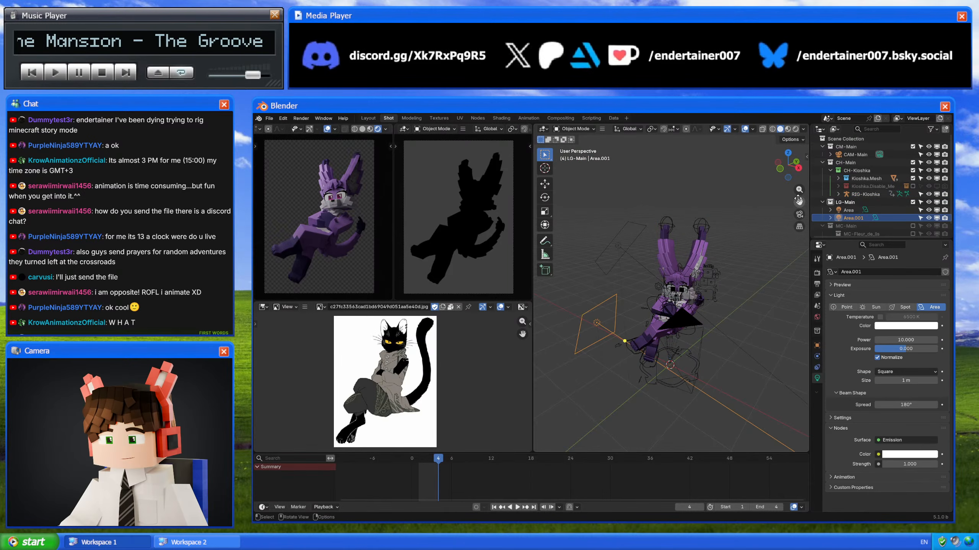
Step: Duplicate the Area.001 light in top view, place the copy beside the character and rotate it about 64.6° to face it
click(788, 152)
key(shift+d)
click(703, 181)
key(r)
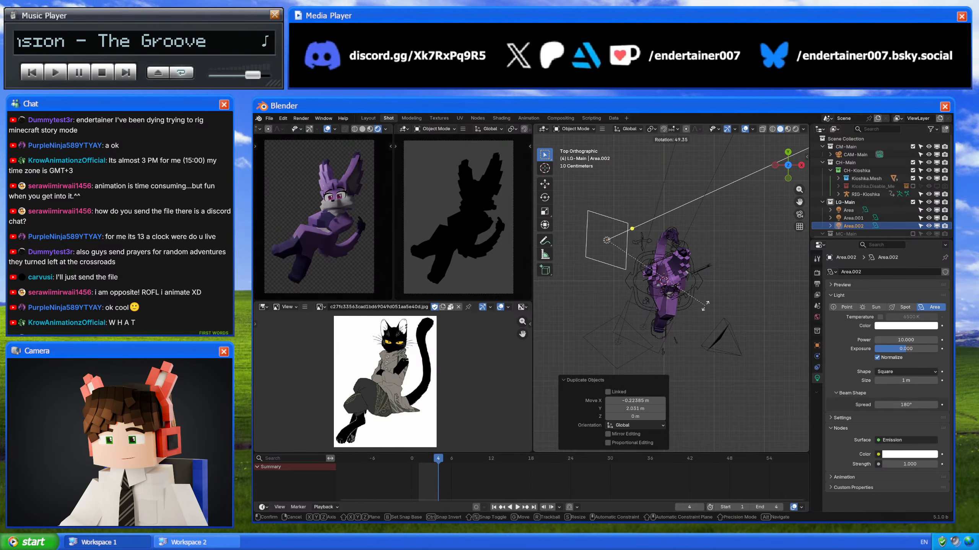
click(712, 303)
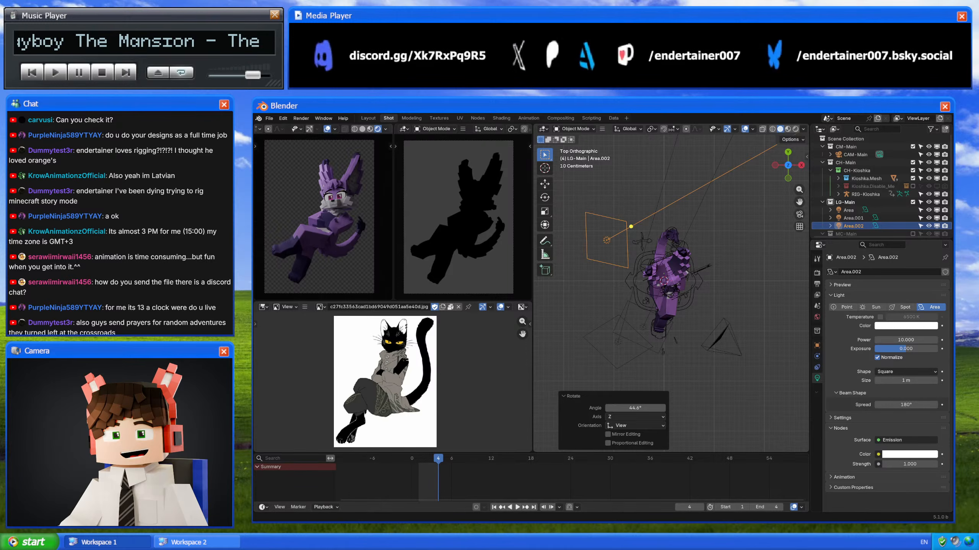
Step: Try moving the CTL-Snout.Main_Control bone of RIG-Kloshka in Pose Mode, return to Object Mode and deselect the rig
middle_drag(655, 328, 666, 288)
scroll(700, 243, up, 6)
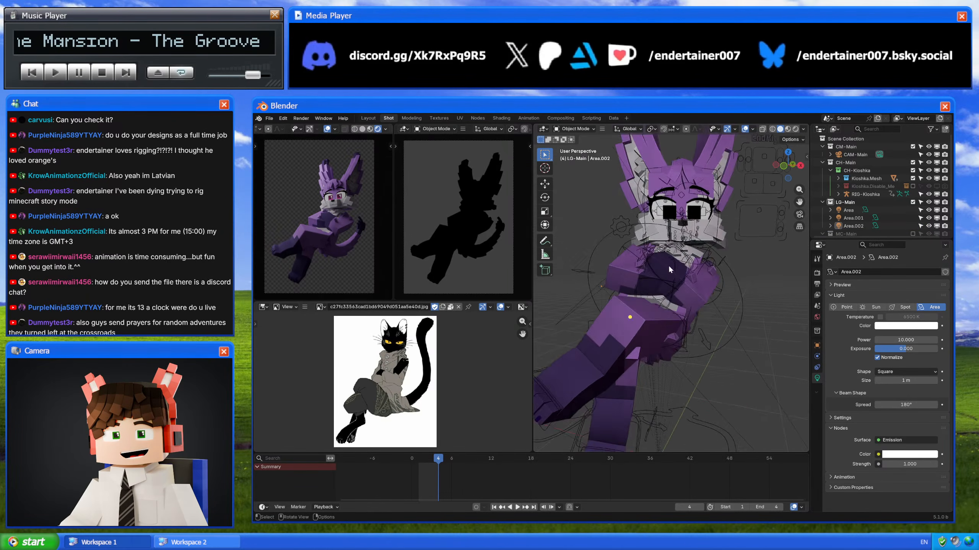
click(730, 268)
key(ctrl+Tab)
scroll(731, 267, up, 3)
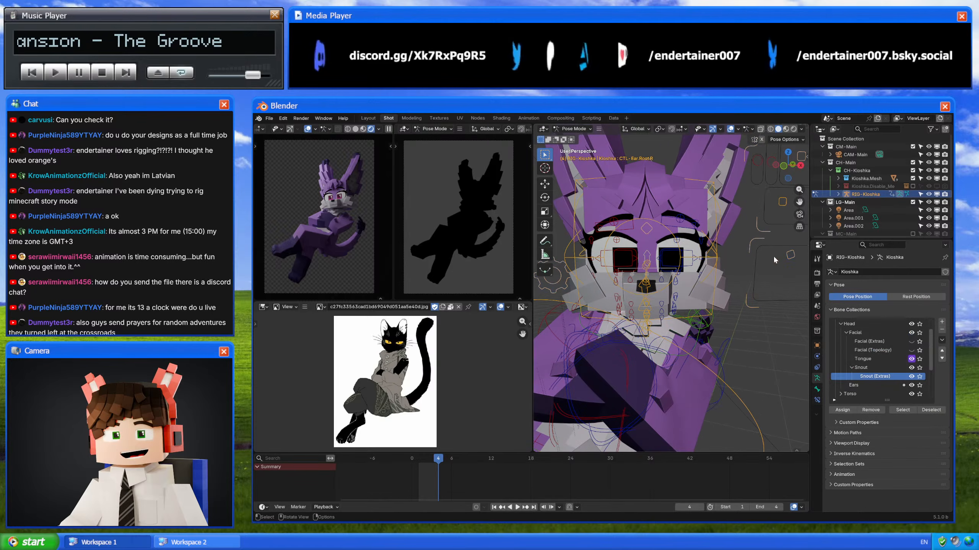
click(645, 294)
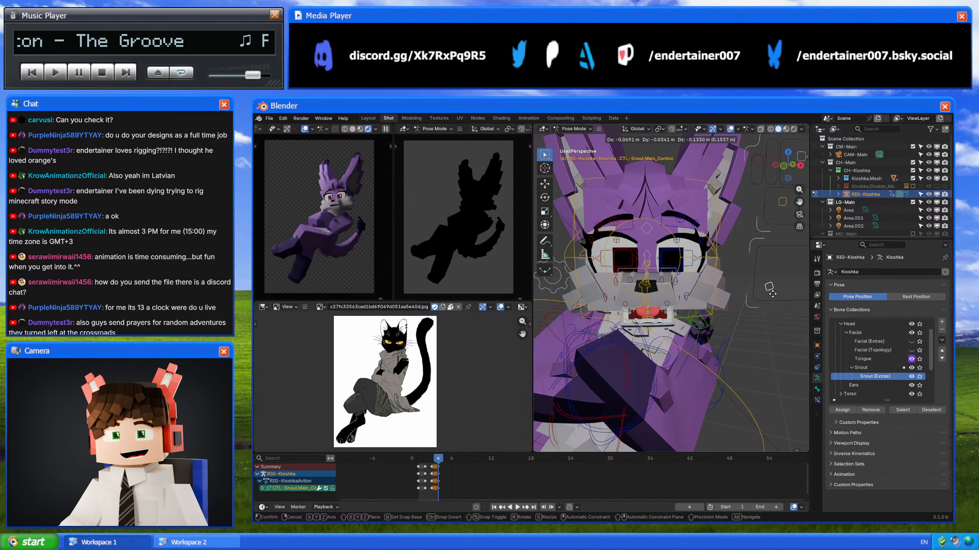
key(ctrl+Tab)
scroll(764, 309, down, 4)
click(765, 318)
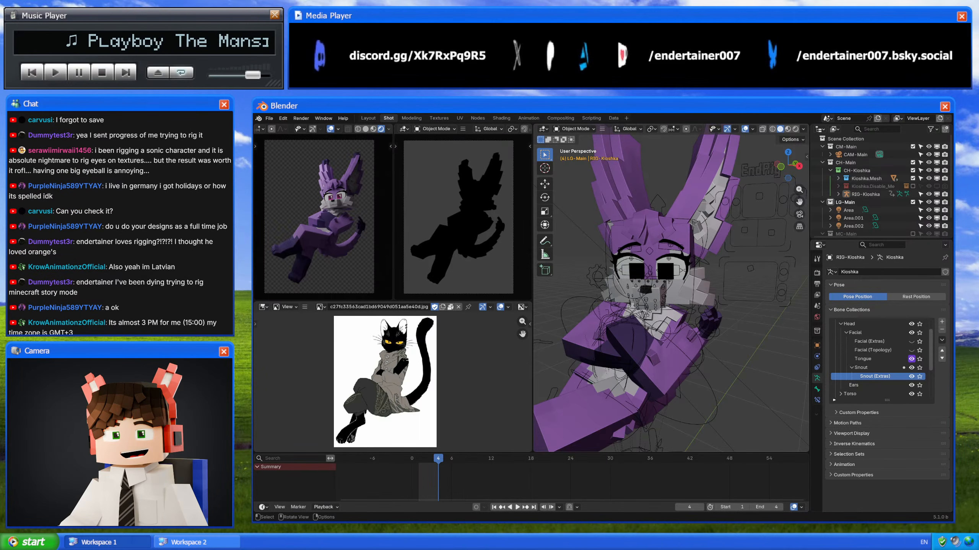
Step: Examine the posed Kloshka character from several angles, with the RIG-Kloshka armature selected
mouse_move(728, 285)
middle_down()
mouse_move(738, 279)
mouse_move(732, 308)
mouse_move(686, 306)
mouse_move(720, 271)
middle_up()
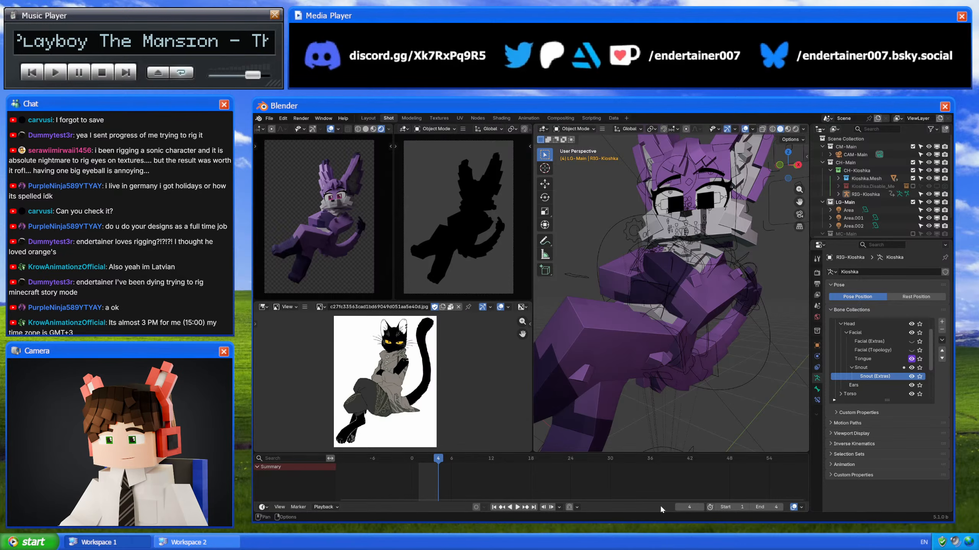
scroll(619, 309, down, 4)
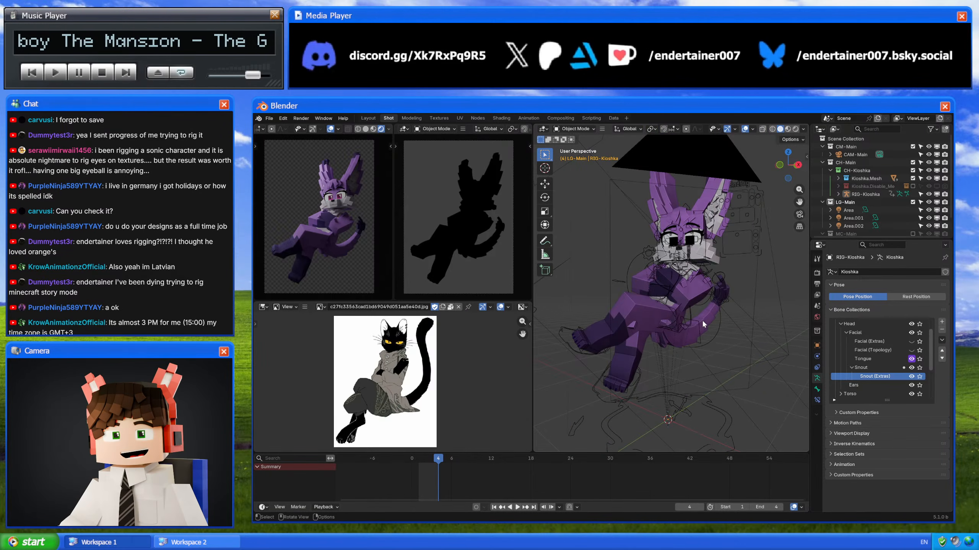
middle_drag(708, 318, 691, 322)
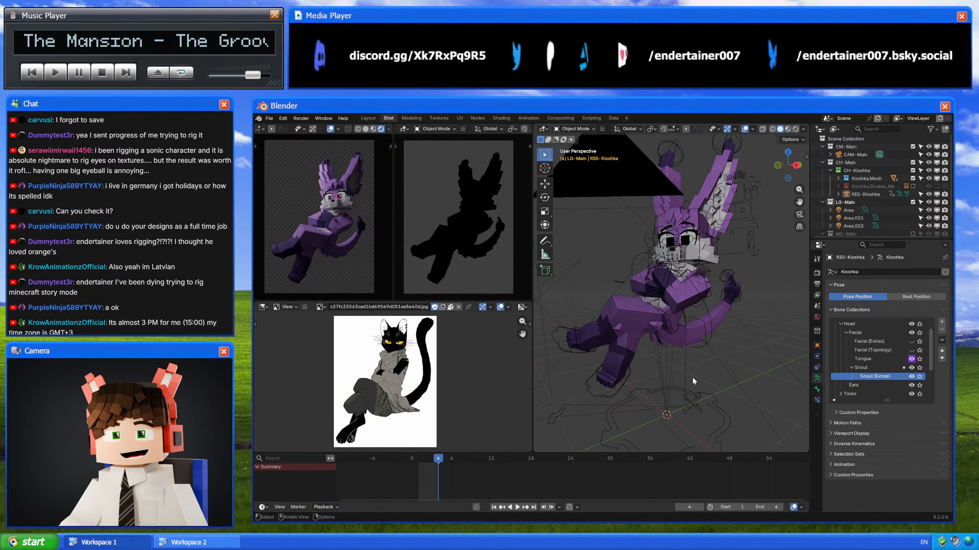
mouse_move(699, 382)
middle_down()
mouse_move(702, 363)
mouse_move(693, 386)
middle_up()
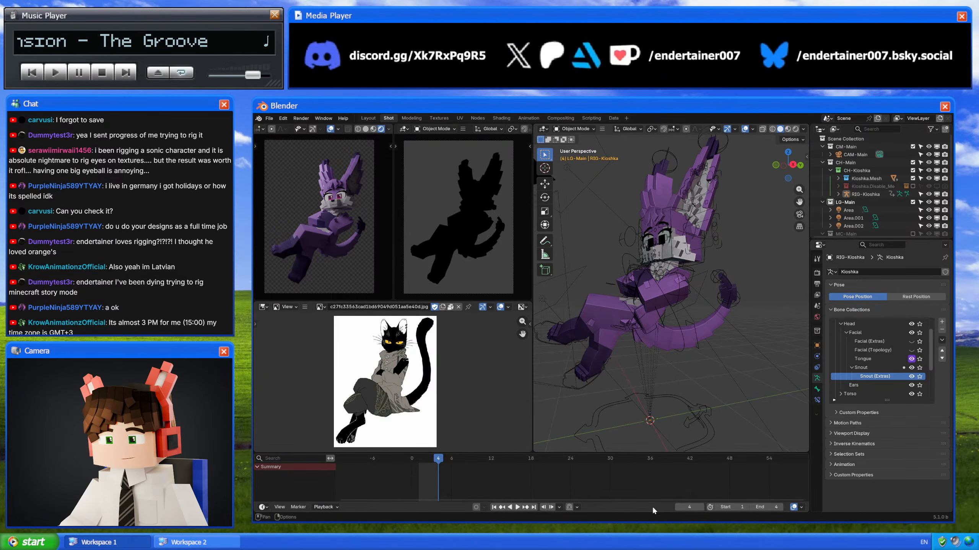
middle_drag(689, 294, 708, 295)
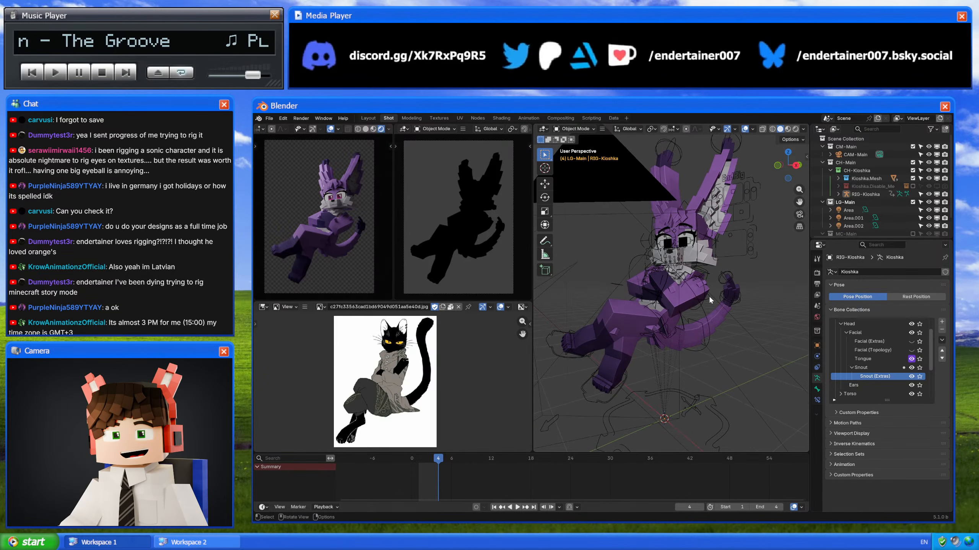
click(710, 315)
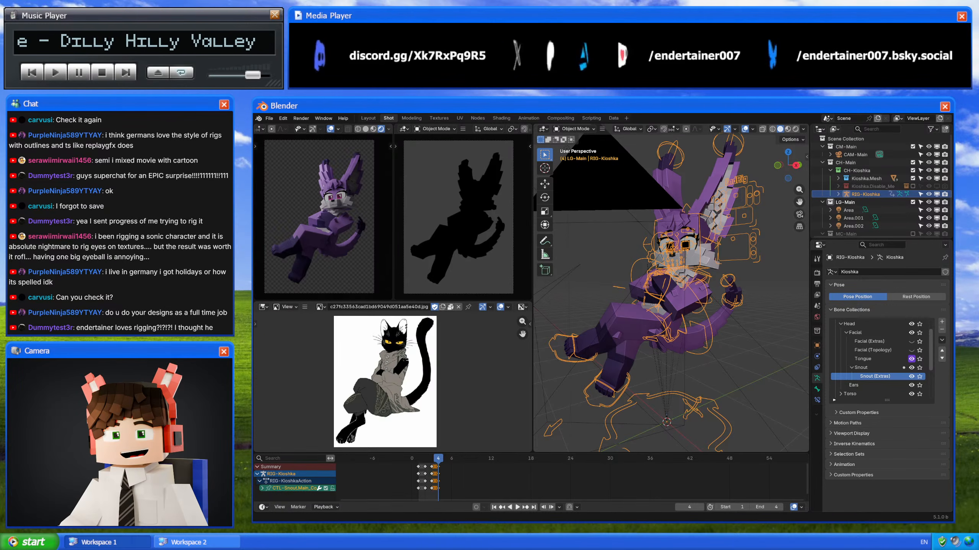
middle_drag(686, 339, 707, 327)
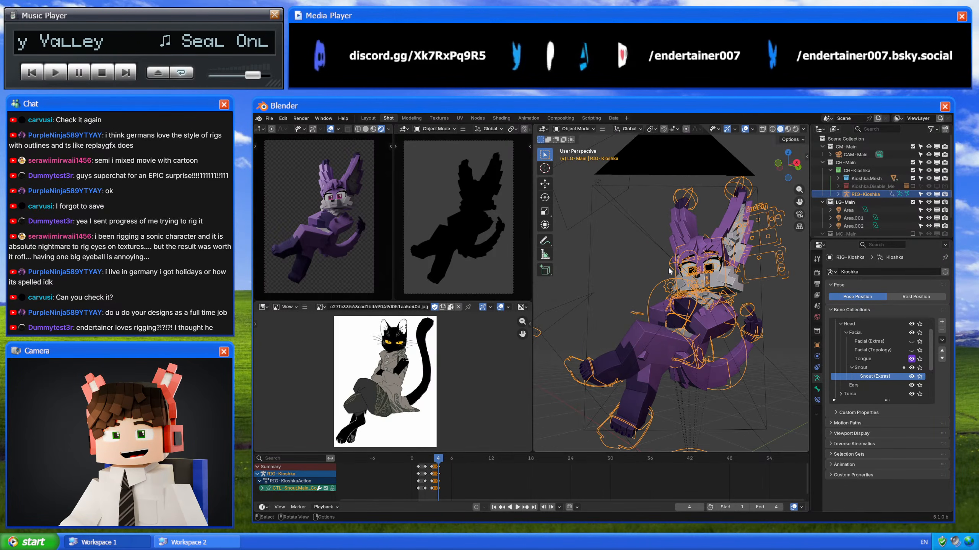
middle_drag(678, 266, 689, 275)
Step: Save the Kloshka render scene, and bring up and dismiss the splash screen
key(ctrl+s)
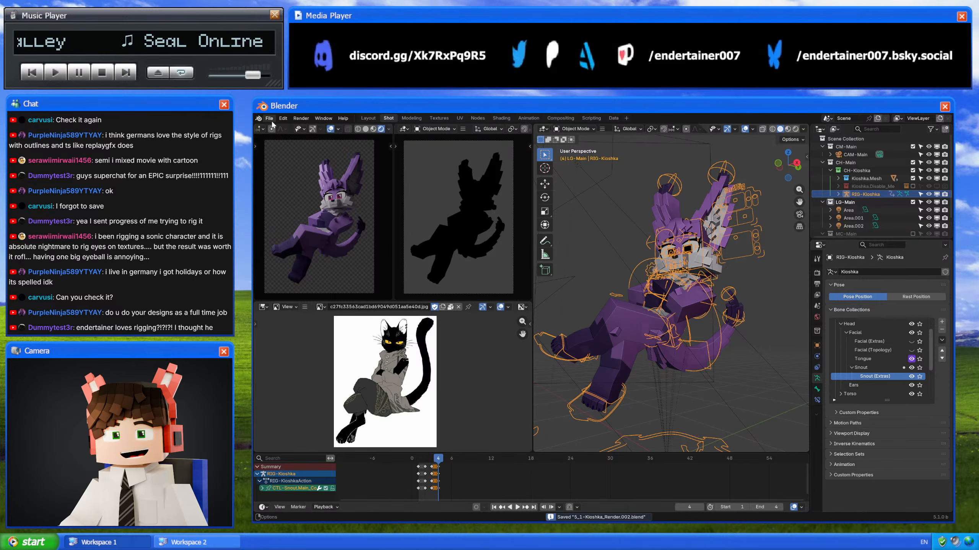
click(259, 118)
click(278, 128)
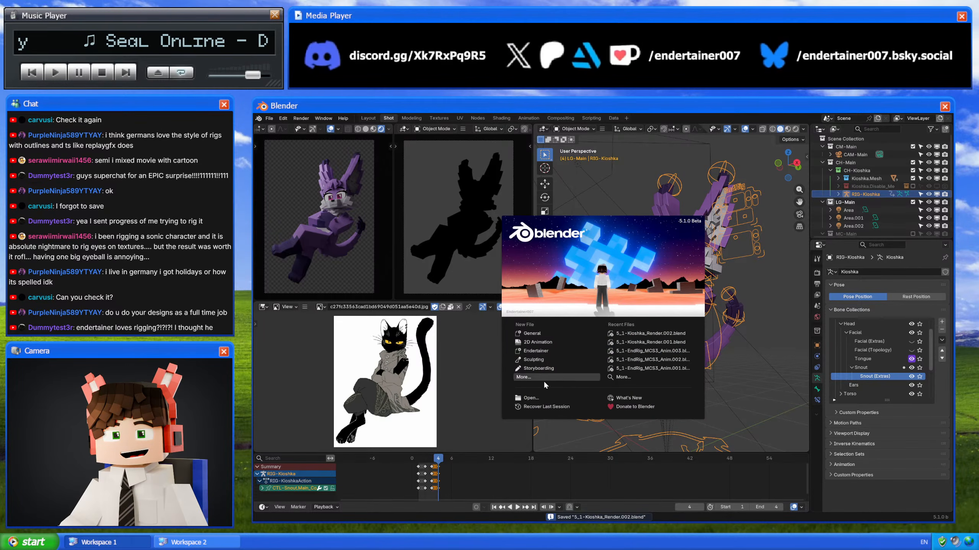
click(495, 328)
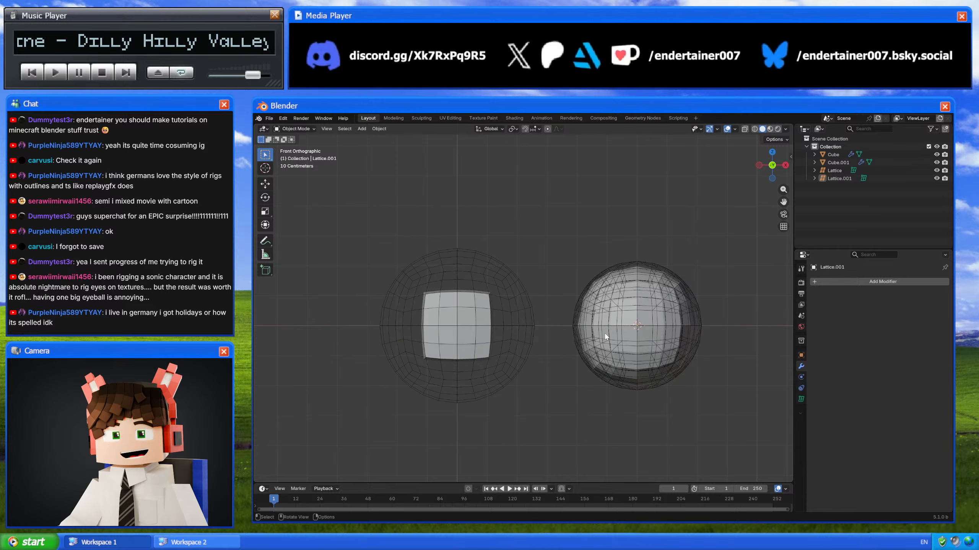
Step: Check the duplicated lattice's points in Edit Mode, return to Object Mode and select the original lattice
mouse_move(605, 337)
middle_down()
mouse_move(571, 341)
mouse_move(592, 337)
middle_up()
shift+click(641, 269)
key(Tab)
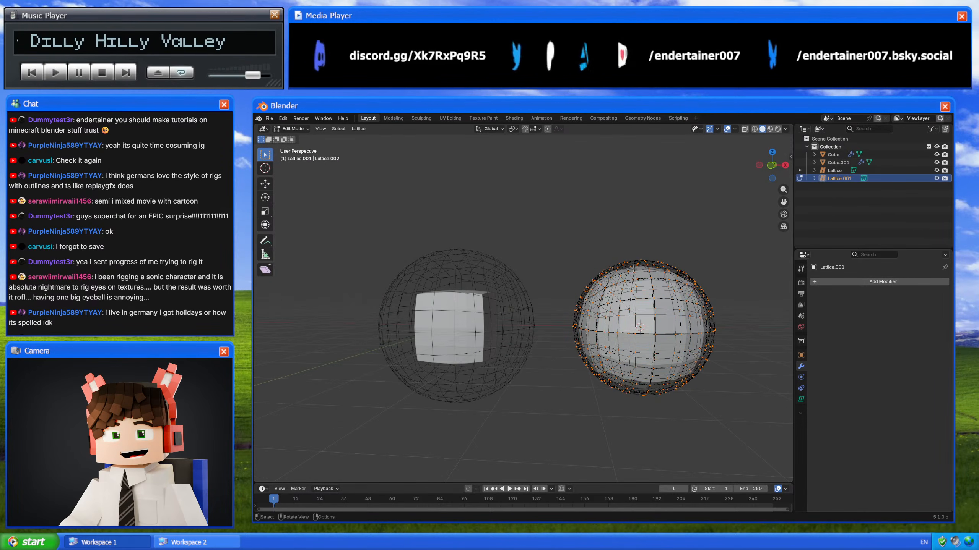
key(Tab)
middle_drag(595, 260, 505, 311)
click(536, 301)
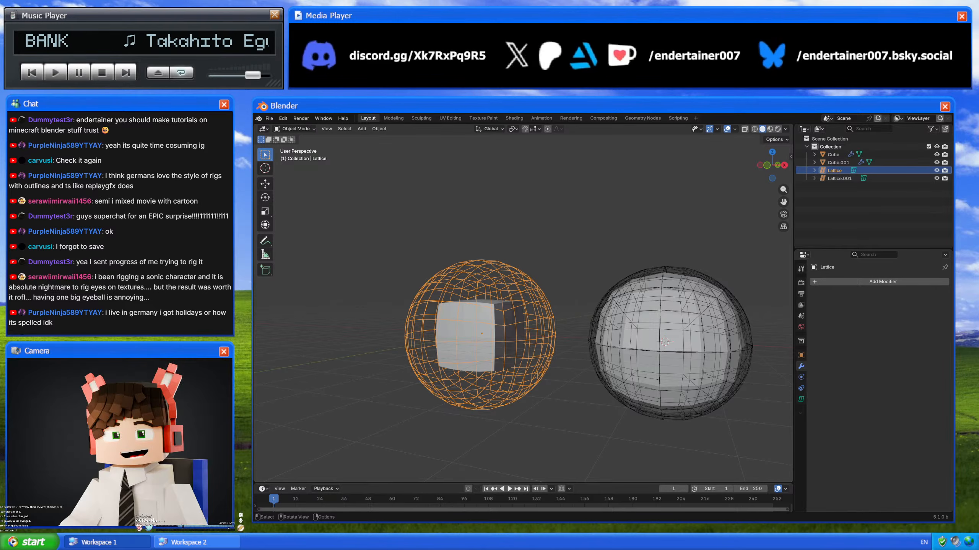
Step: Choose the last microphone in the overlay's list of input devices
click(241, 521)
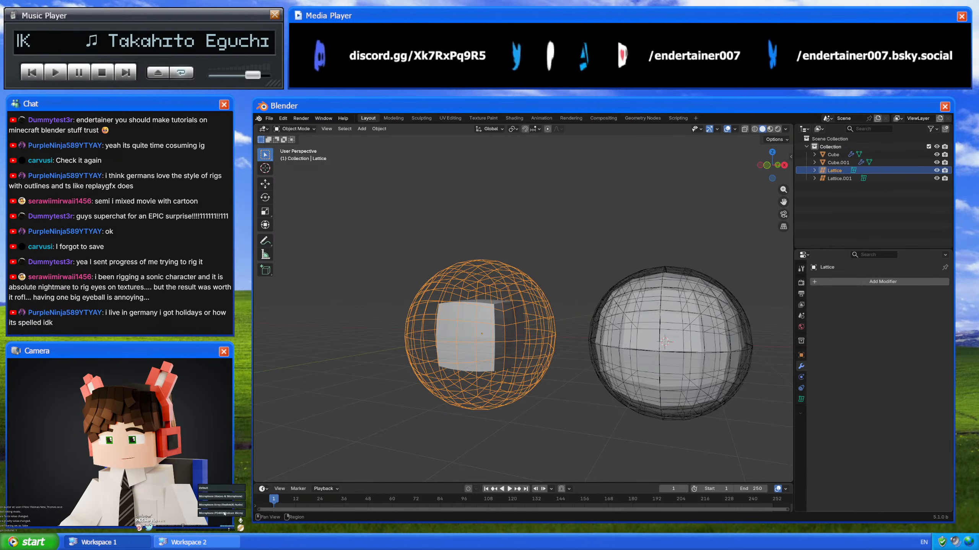
click(225, 513)
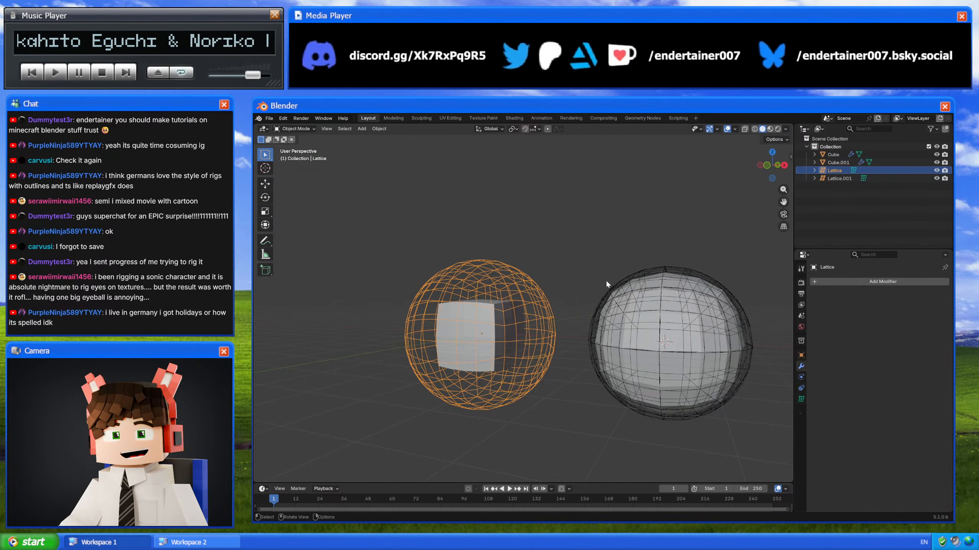
Step: Examine the original lattice's points around its cube in Edit Mode, show its lattice data settings and return to Object Mode
middle_drag(605, 280, 590, 310)
key(Tab)
key(Tab)
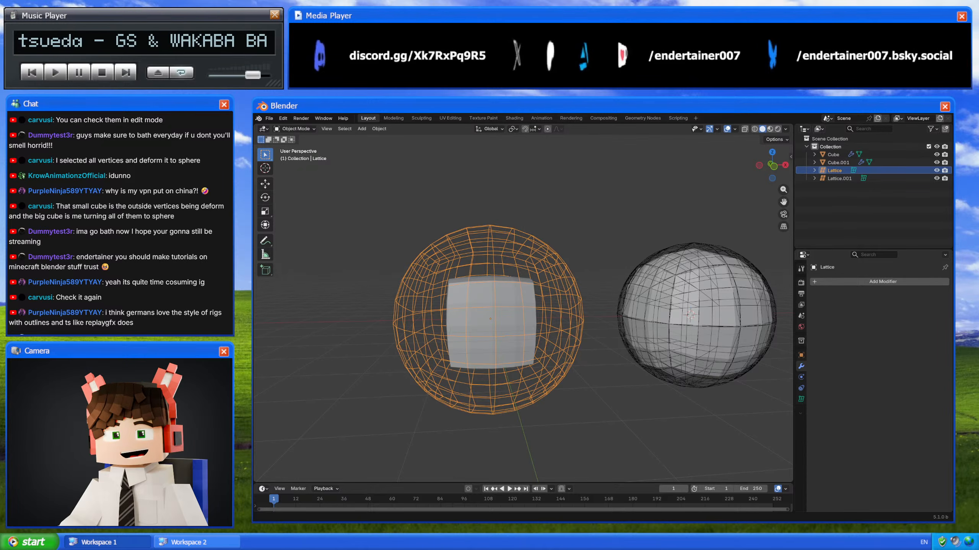
key(Tab)
middle_drag(552, 260, 625, 347)
scroll(655, 386, up, 6)
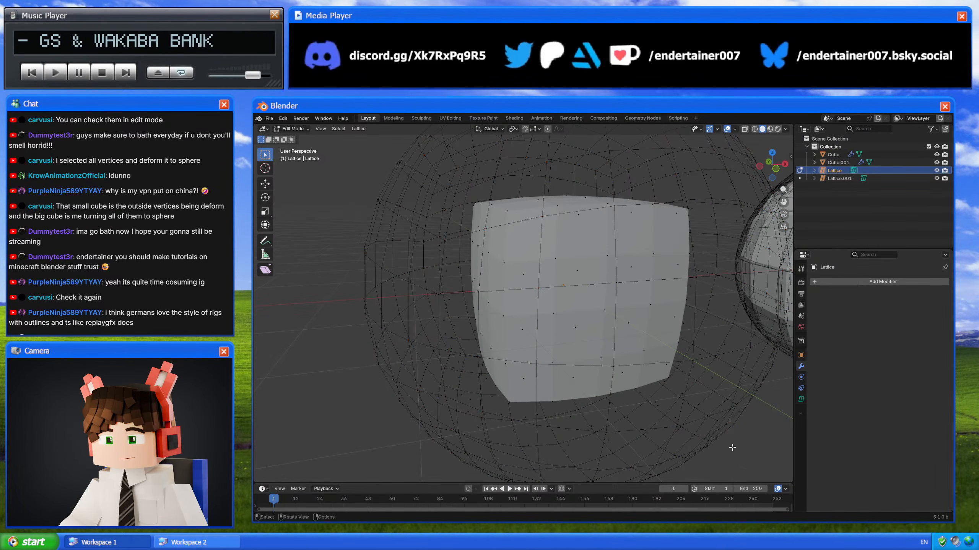
scroll(744, 418, up, 5)
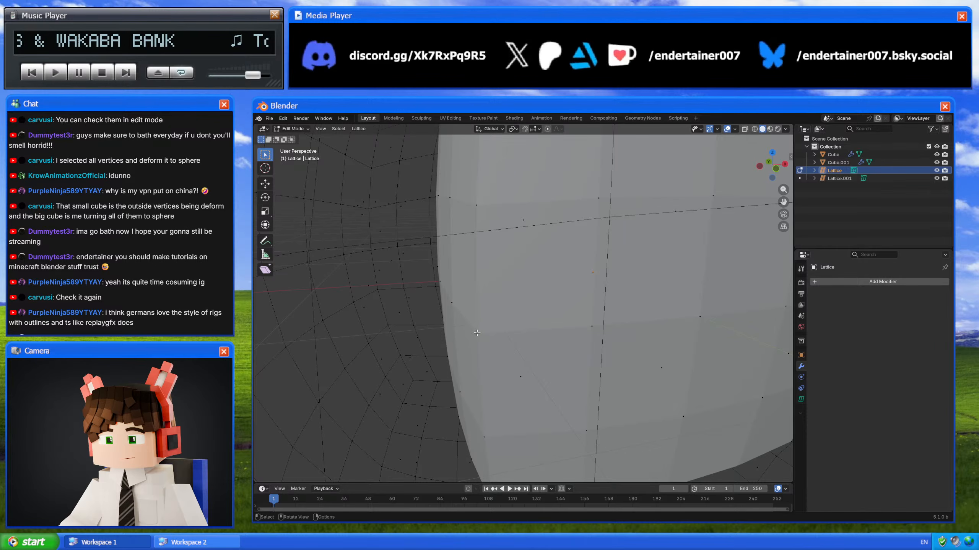
click(800, 399)
key(shift+c)
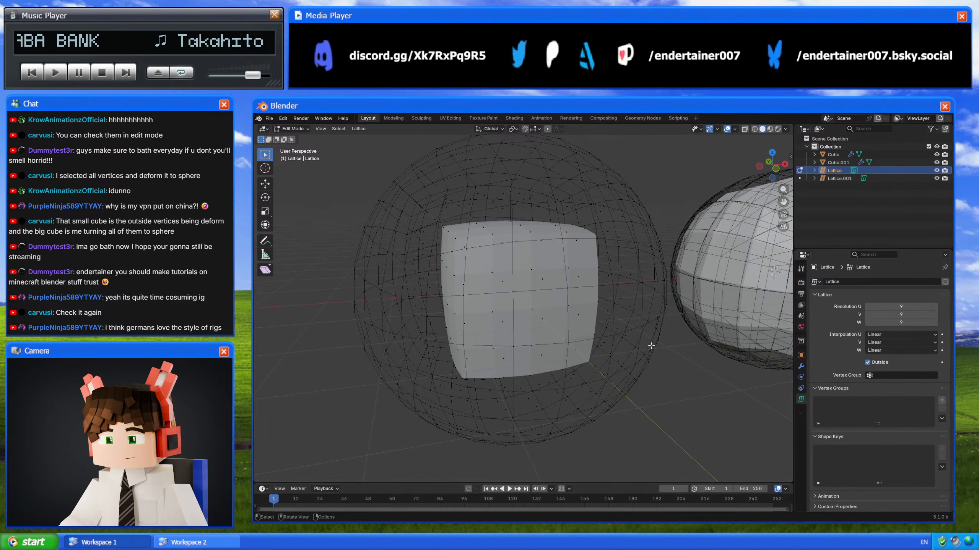
key(Tab)
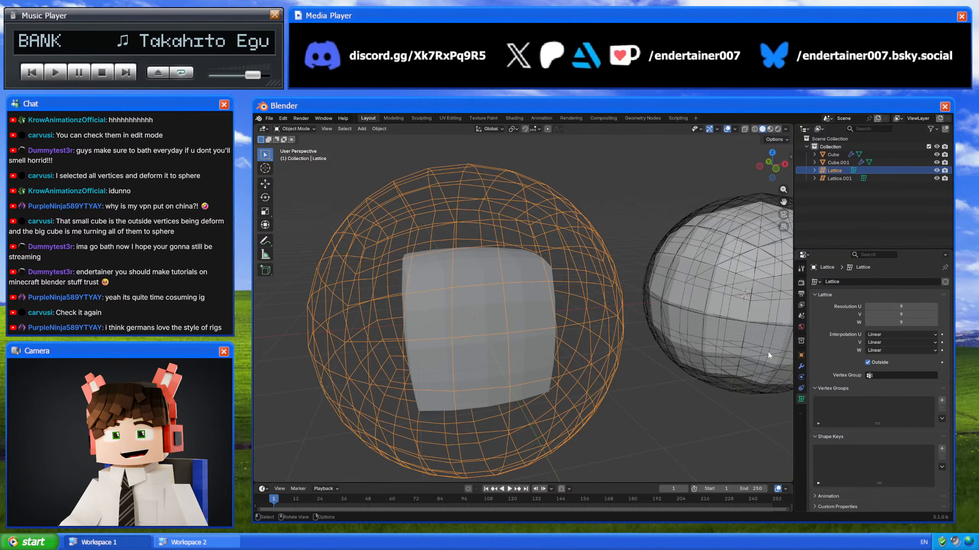
Step: Select the duplicated lattice and examine its inner points closely through the deformed cube in Edit Mode
middle_drag(693, 347, 681, 243)
click(655, 347)
key(Tab)
scroll(680, 243, up, 12)
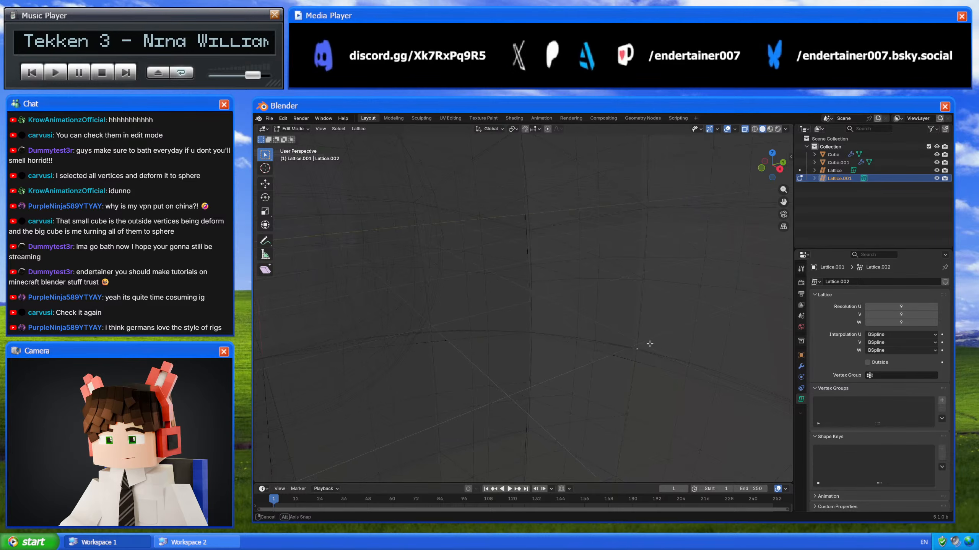
middle_drag(649, 343, 633, 330)
scroll(633, 330, down, 6)
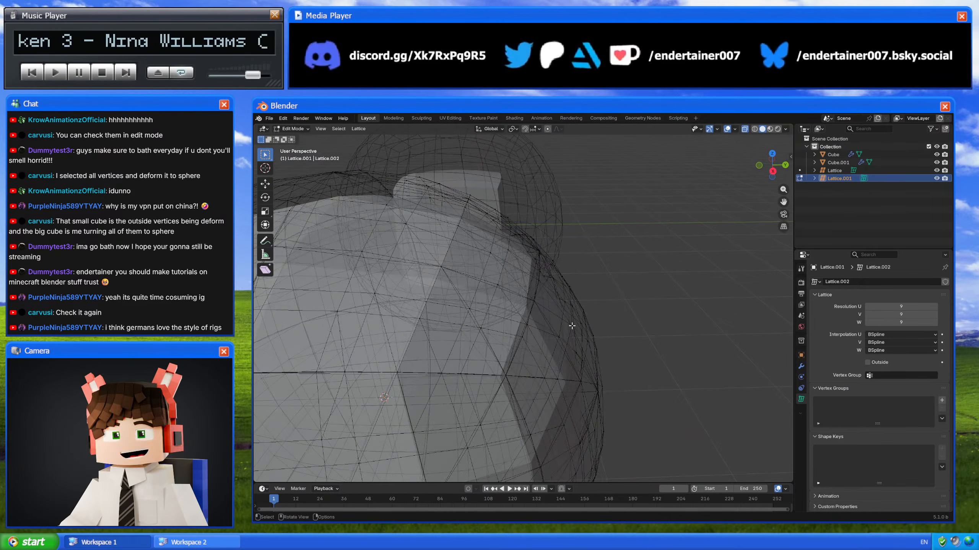
middle_drag(572, 326, 468, 250)
scroll(566, 217, up, 5)
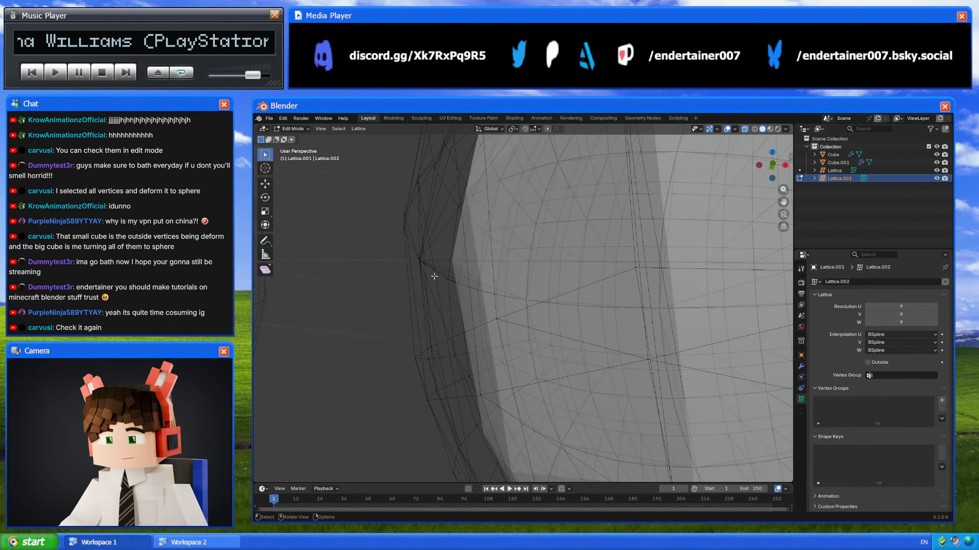
middle_drag(422, 262, 565, 327)
key(Tab)
Step: Isolate the duplicated lattice in local view and examine its inner and outer points in Edit Mode, including from the top
key(Tab)
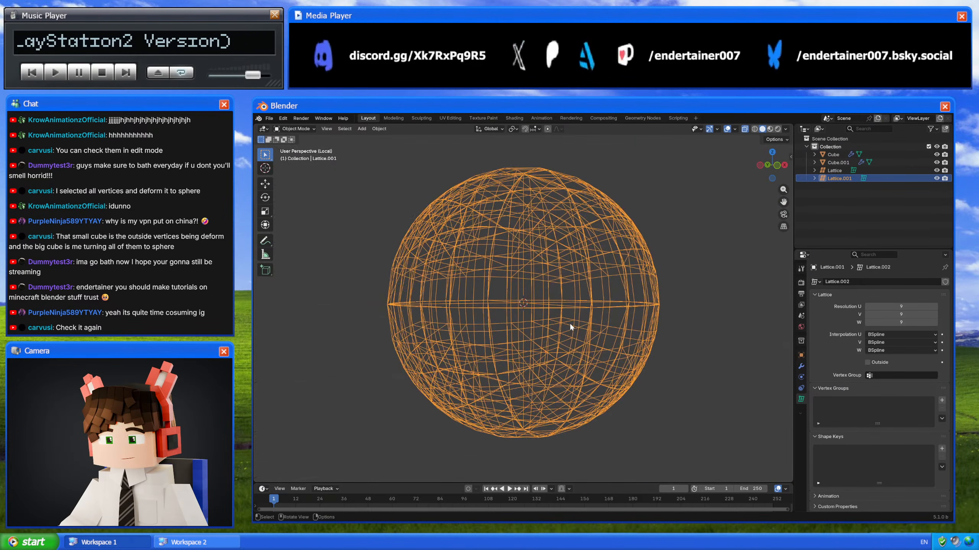
key(KP_Divide)
scroll(570, 324, down, 5)
middle_drag(575, 328, 595, 343)
scroll(594, 343, up, 5)
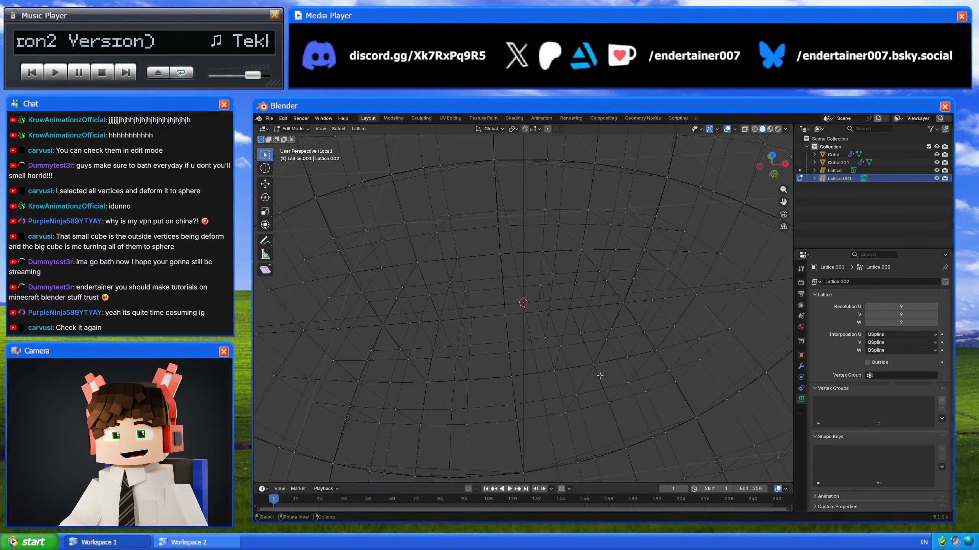
scroll(617, 339, down, 6)
key(KP_7)
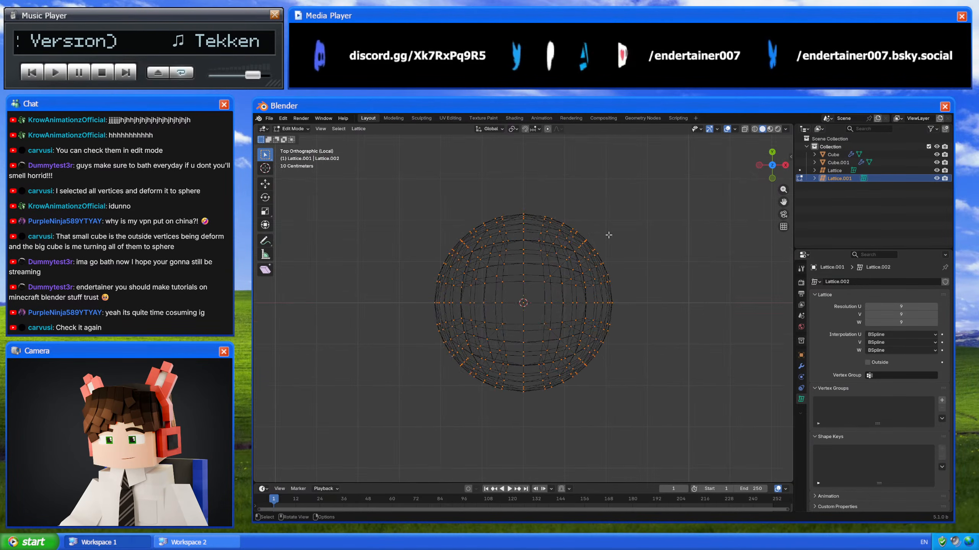
scroll(588, 275, up, 5)
scroll(594, 342, down, 5)
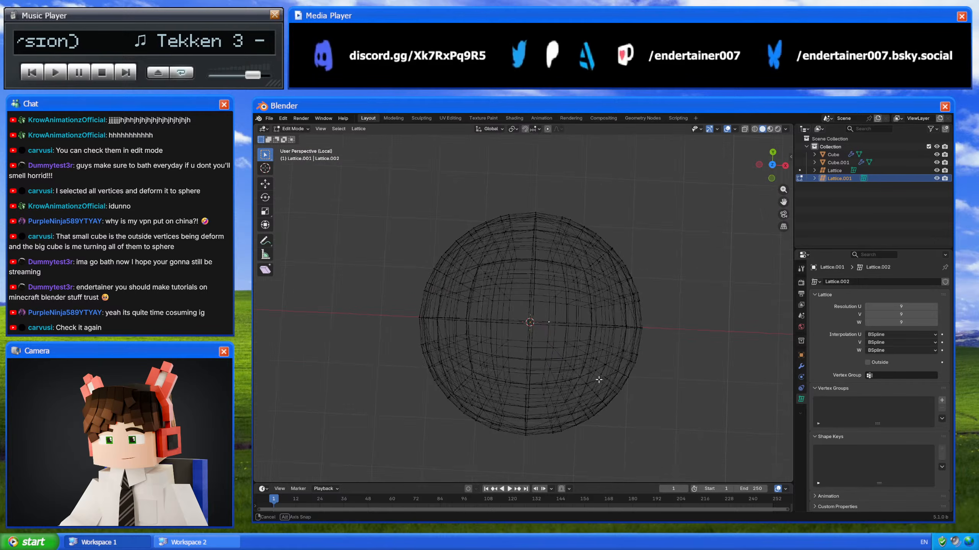
Step: Examine the isolated lattice's inner points from the top and around in Edit Mode, return to Object Mode and leave local view
mouse_move(593, 378)
middle_down()
mouse_move(589, 351)
mouse_move(597, 375)
middle_up()
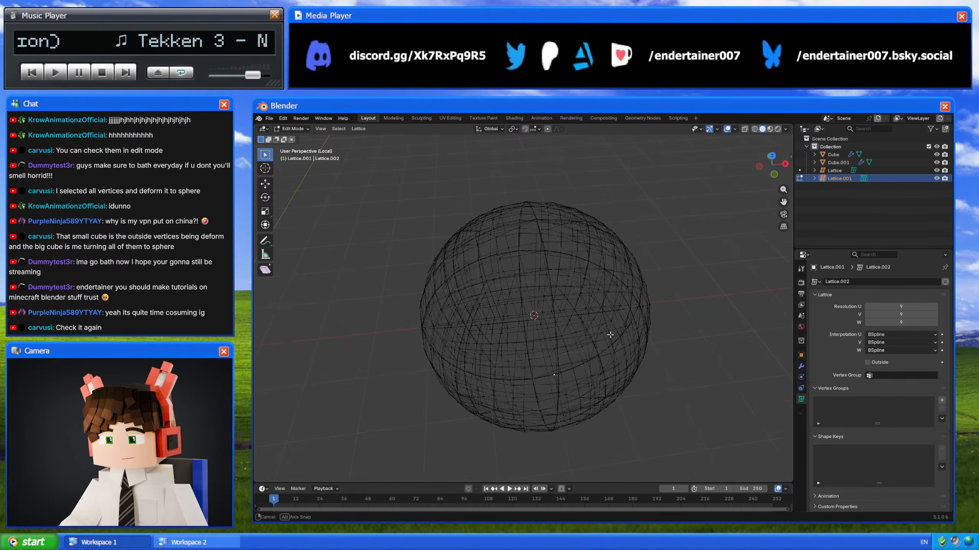
click(772, 156)
scroll(593, 326, up, 2)
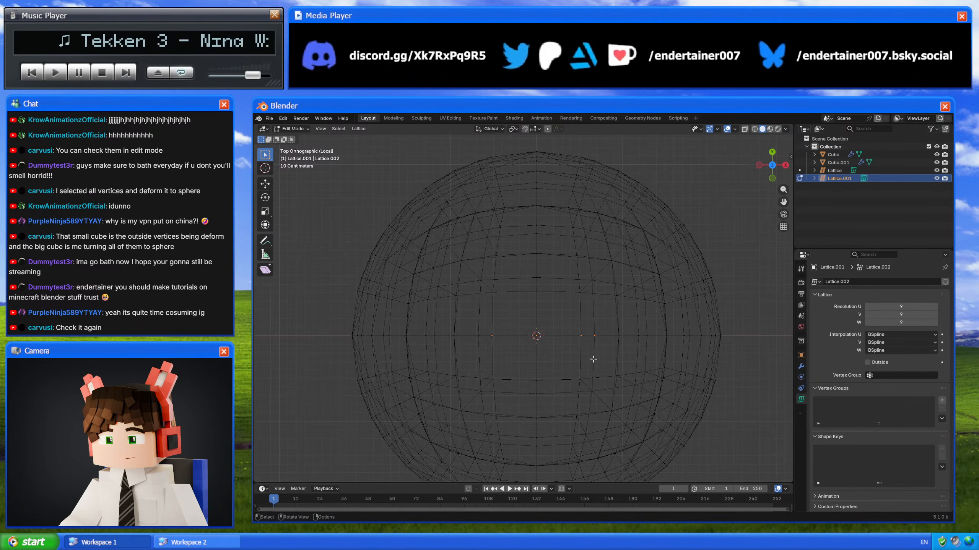
middle_drag(485, 327, 623, 299)
scroll(655, 339, down, 3)
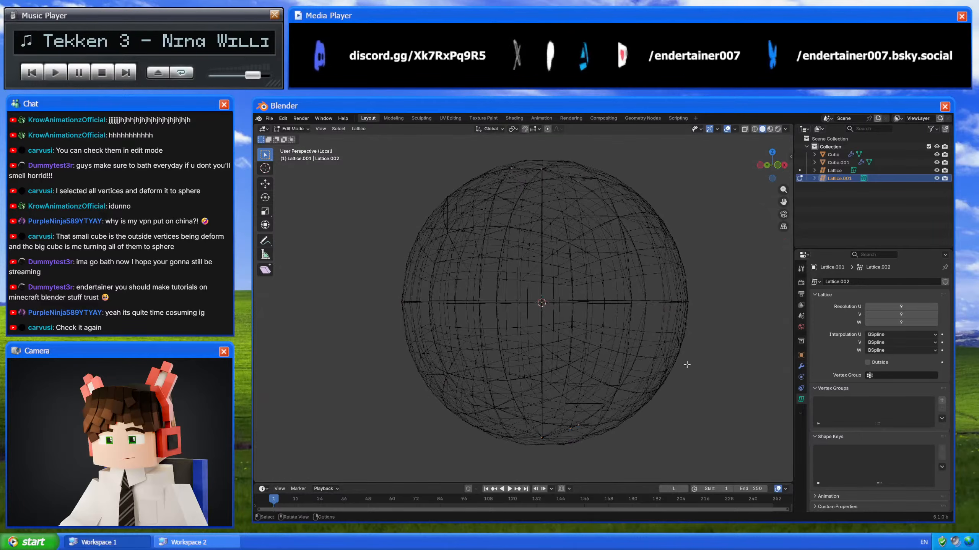
middle_drag(663, 347, 608, 368)
scroll(617, 371, up, 8)
scroll(512, 332, down, 8)
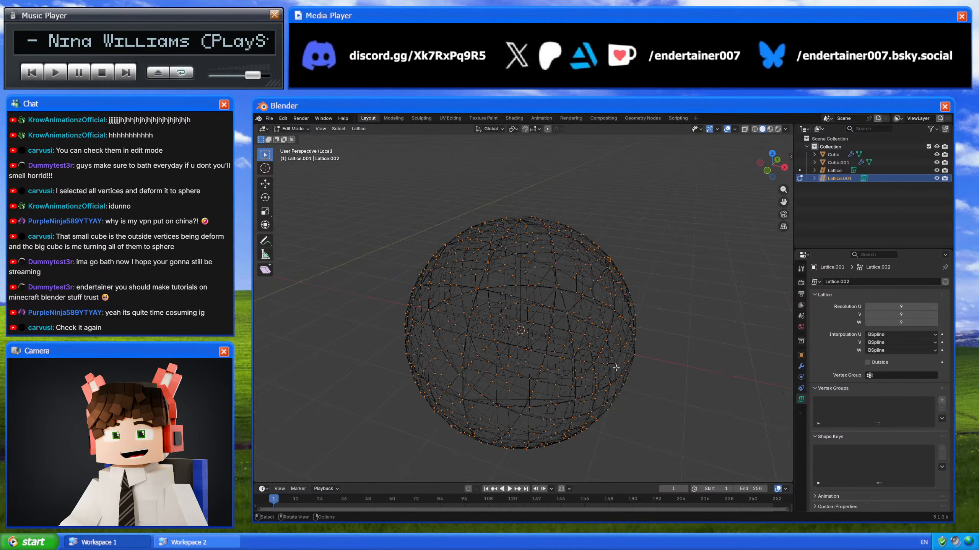
key(Tab)
middle_drag(511, 331, 522, 320)
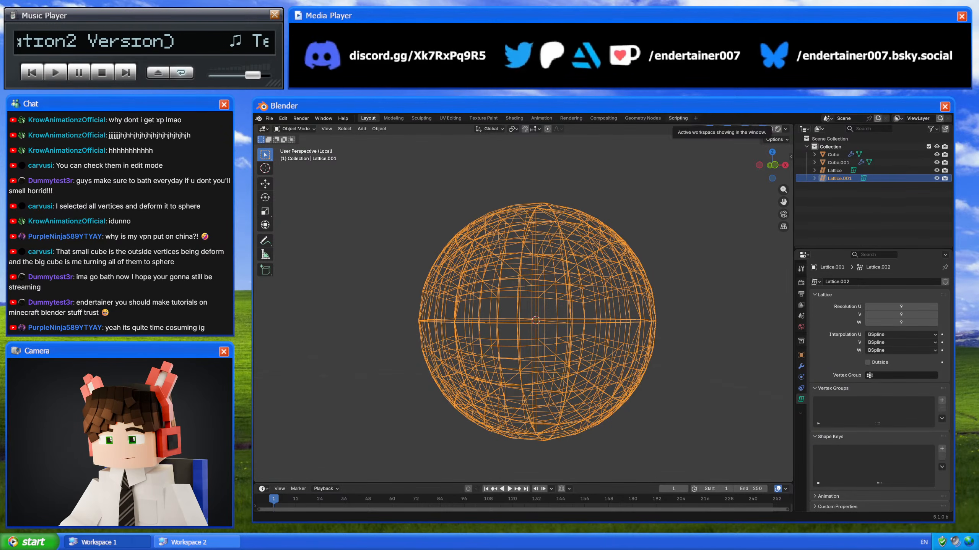
key(KP_Divide)
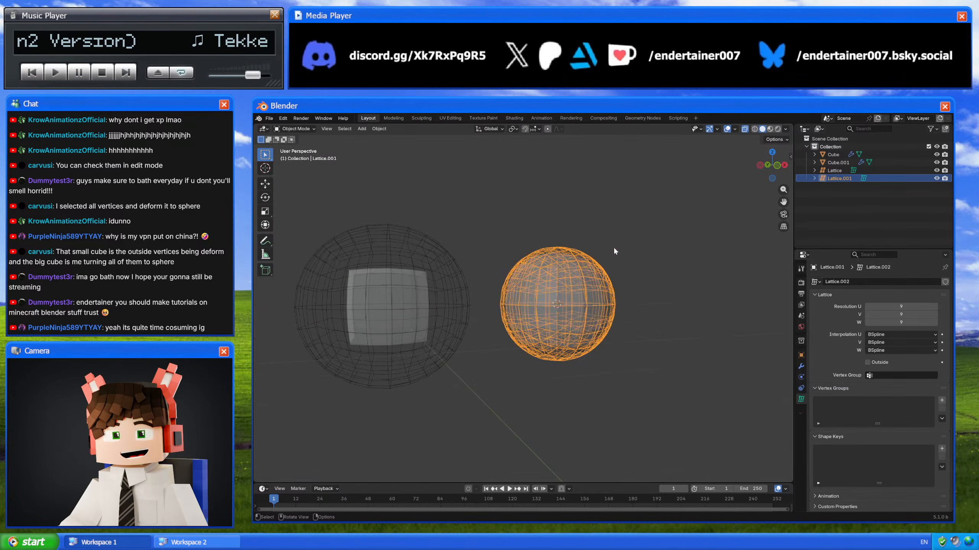
Step: Try to move the duplicated lattice down off its cube
middle_drag(613, 246, 596, 296)
key(g)
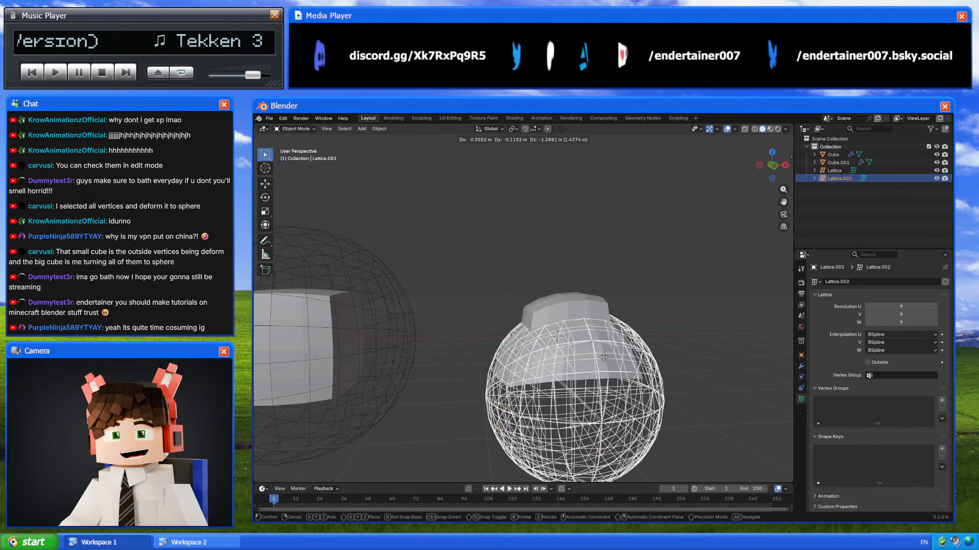
right_click(581, 292)
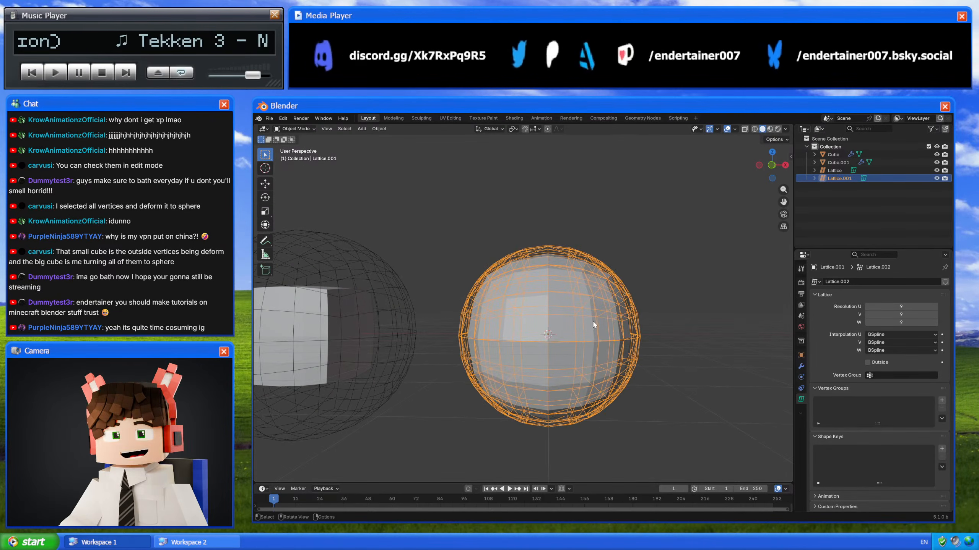
Step: Select the original and the duplicated lattice in turn to compare their settings and the way their cubes deform
click(397, 271)
middle_drag(398, 272, 511, 273)
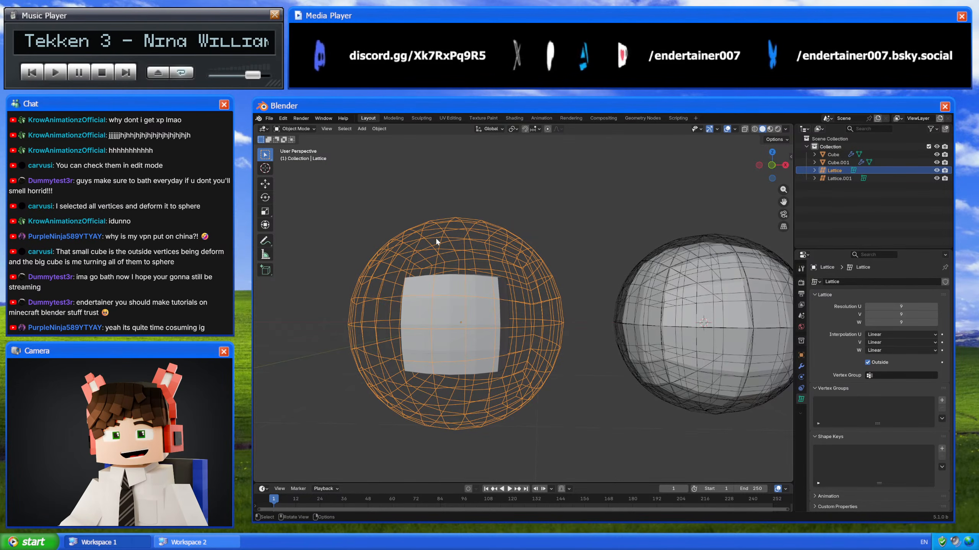
shift+middle_drag(763, 349, 547, 316)
shift+middle_drag(592, 271, 574, 272)
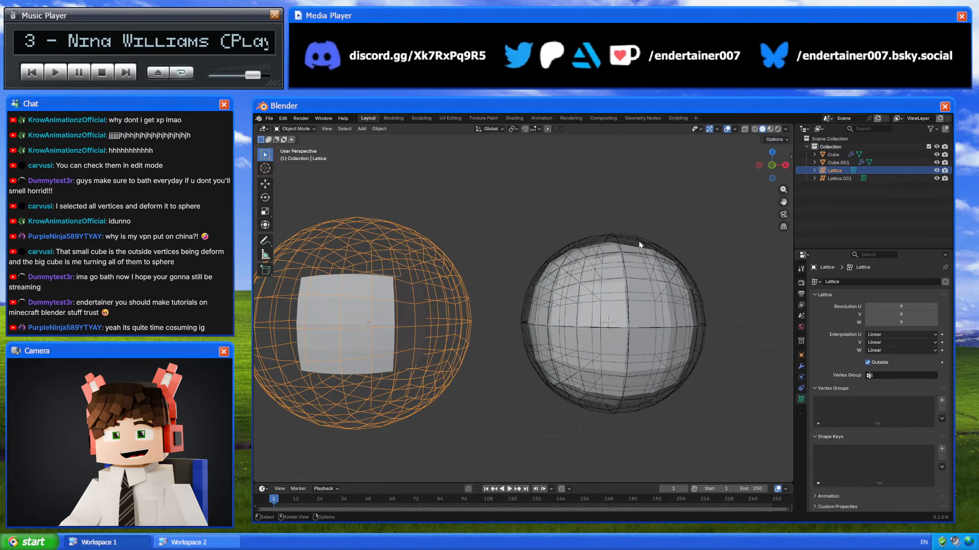
click(575, 271)
shift+middle_drag(717, 308, 676, 321)
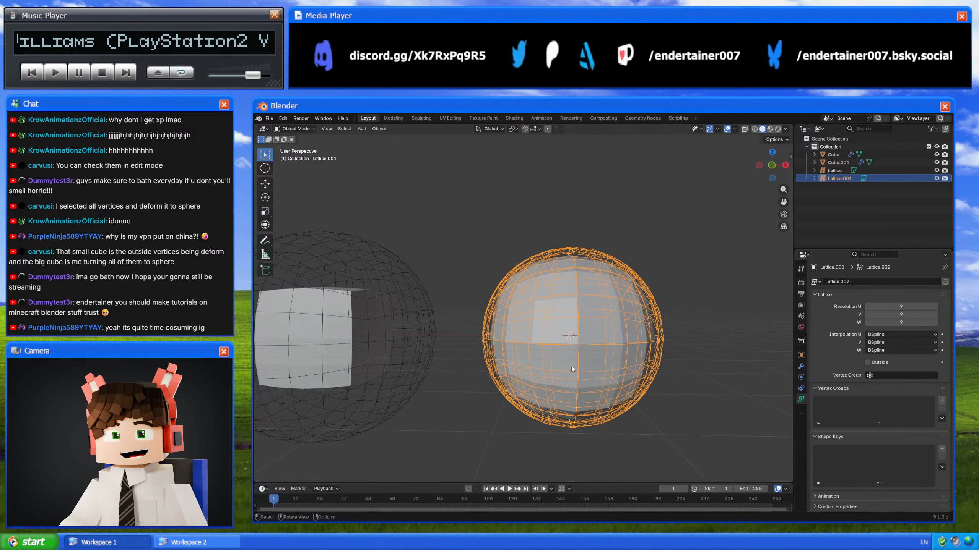
middle_drag(557, 317, 587, 345)
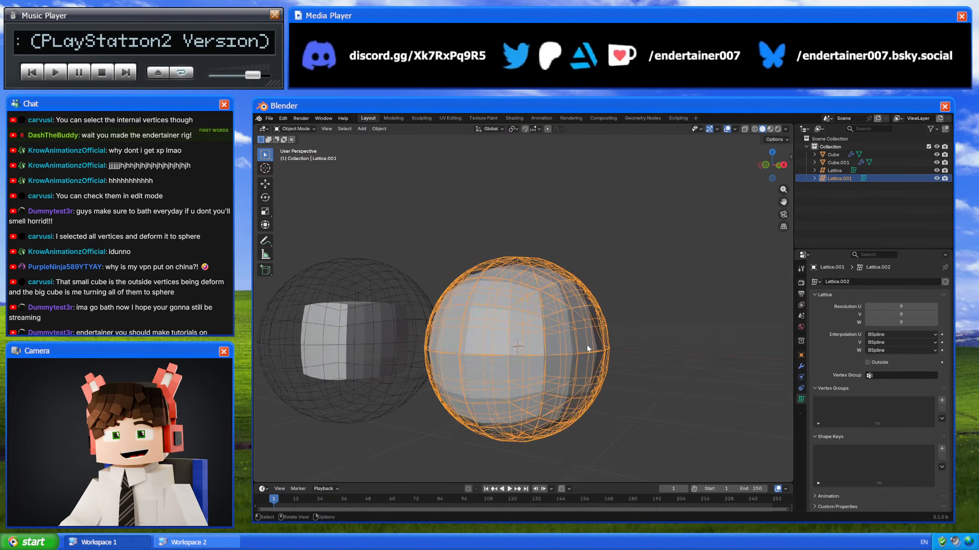
Step: Add a new lattice, moved about 7.03 m along X and scaled up by about 2.54
scroll(587, 345, down, 3)
key(shift+a)
mouse_move(689, 331)
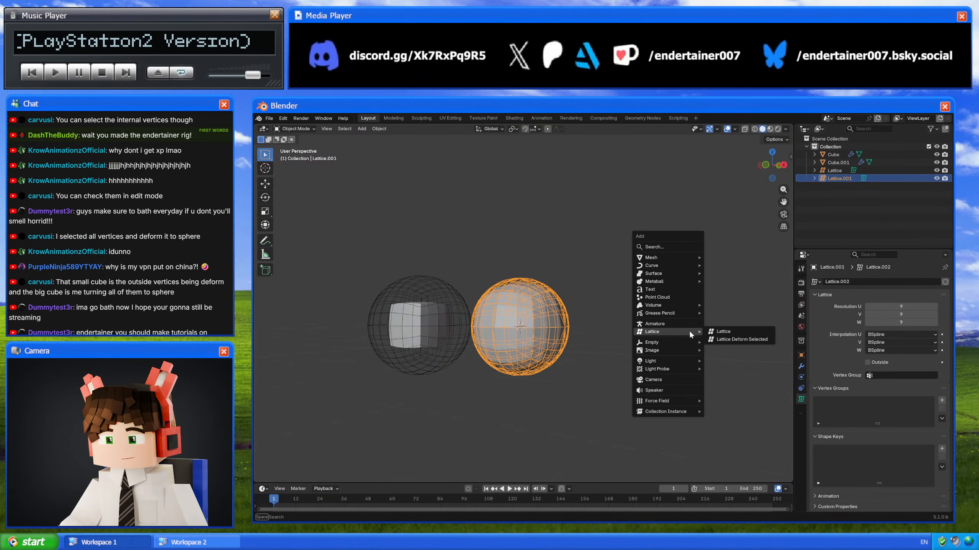
click(733, 332)
key(g)
key(x)
click(662, 346)
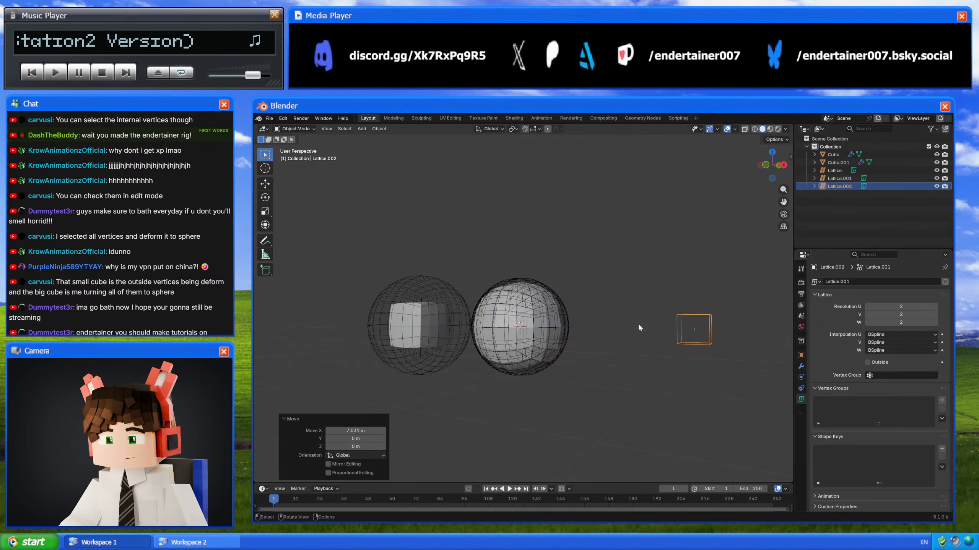
key(s)
click(719, 318)
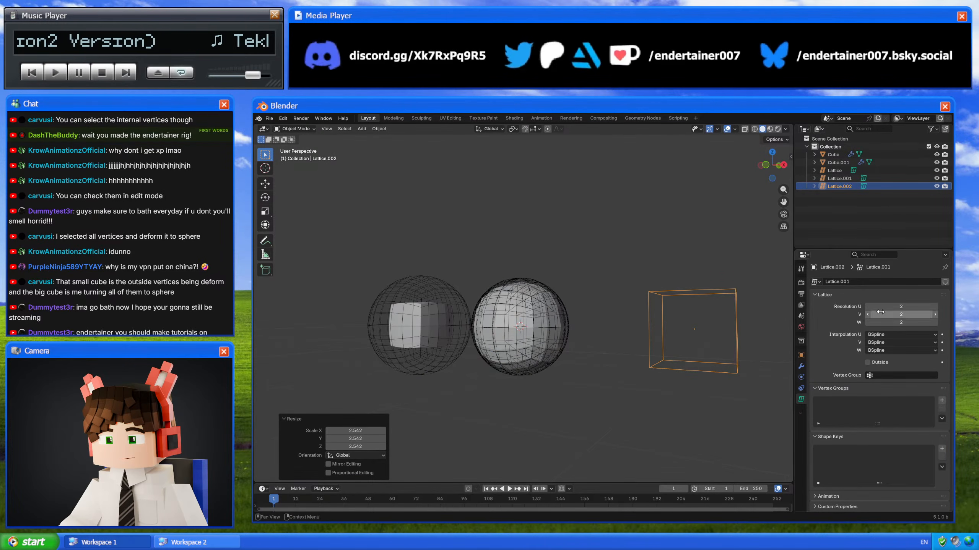
Step: Set the new lattice's U, V and W resolution to 9
drag(886, 307, 886, 323)
text(9)
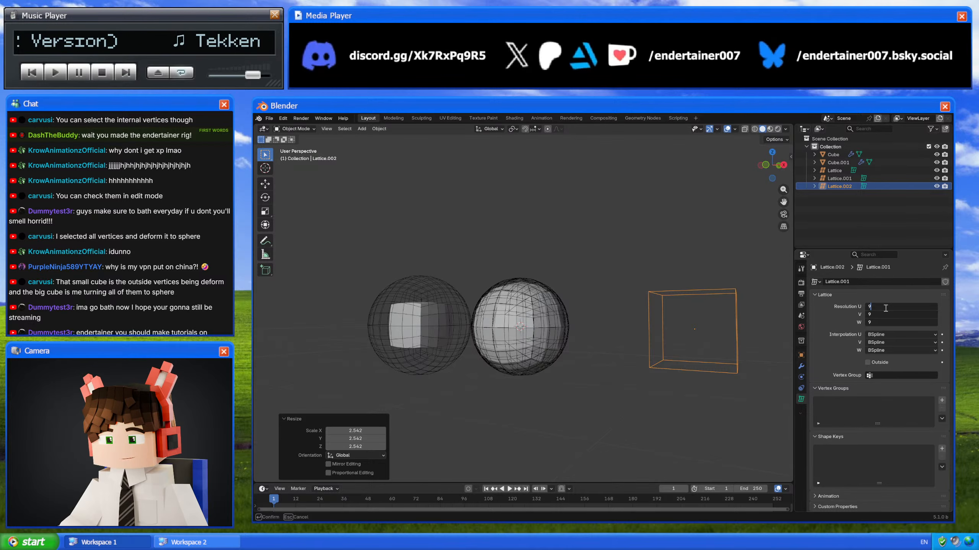
key(Return)
Step: Reshape all points of the new lattice with To Sphere at a factor of 1 and return to Object Mode
key(Tab)
shift+middle_drag(723, 293, 665, 294)
key(a)
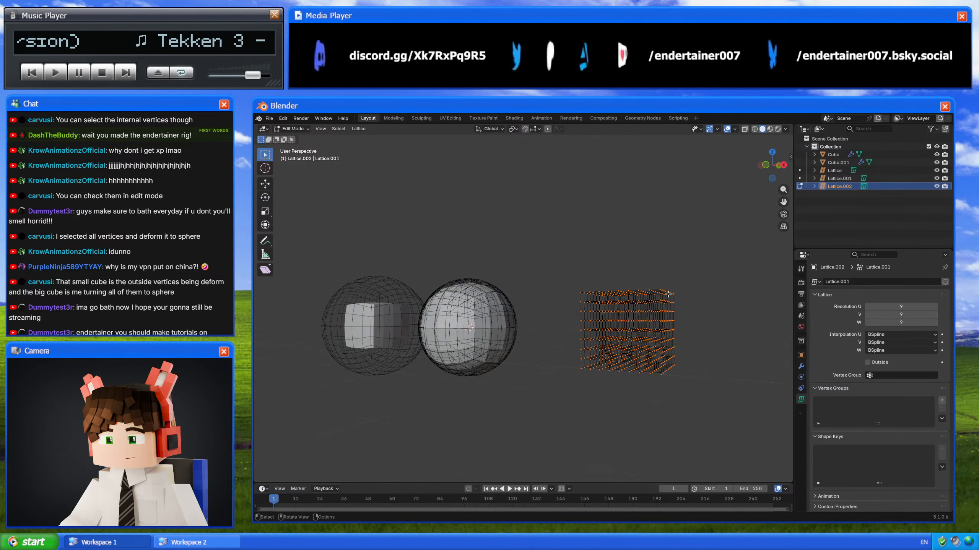
click(353, 130)
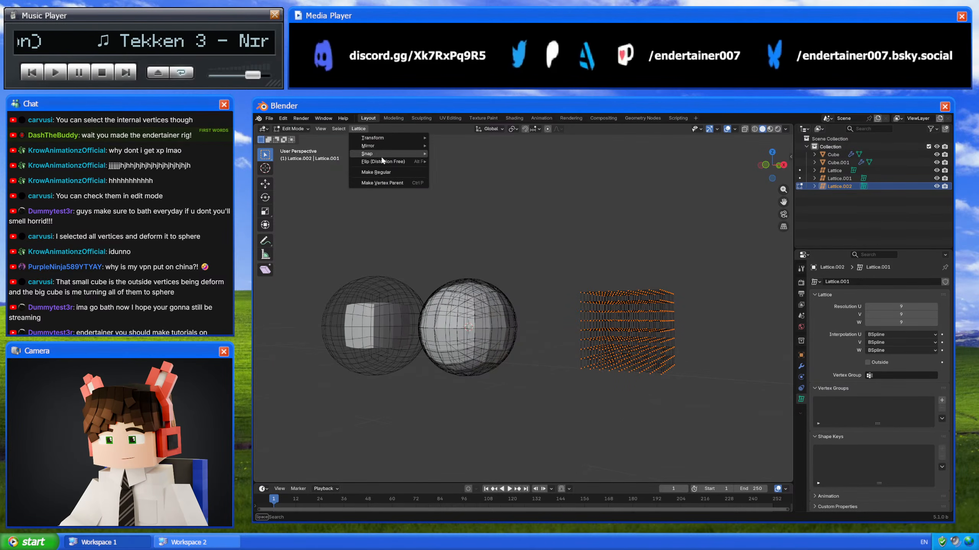
mouse_move(384, 138)
click(468, 164)
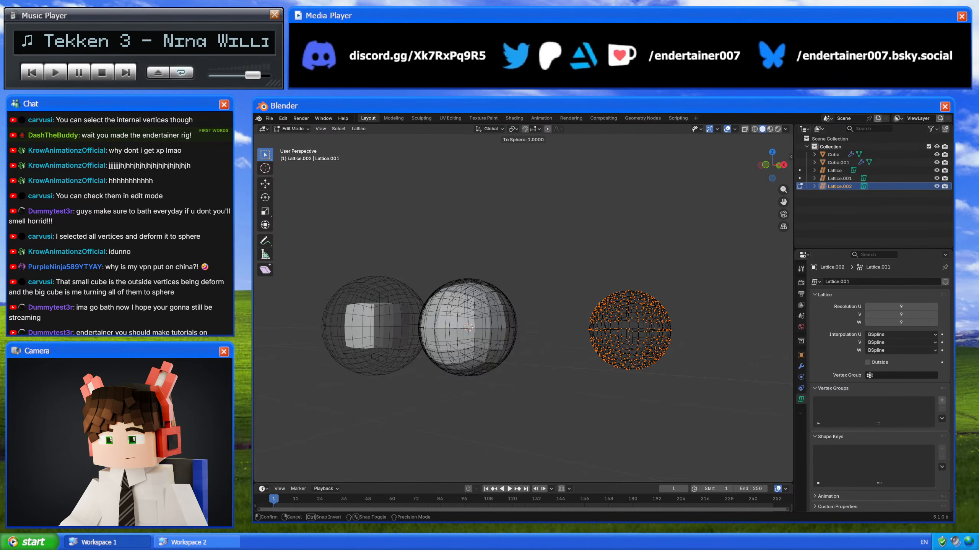
key(Return)
key(Tab)
Step: Examine the new spherical lattice's inner points from the top in Edit Mode and return to Object Mode
middle_drag(601, 355, 547, 342)
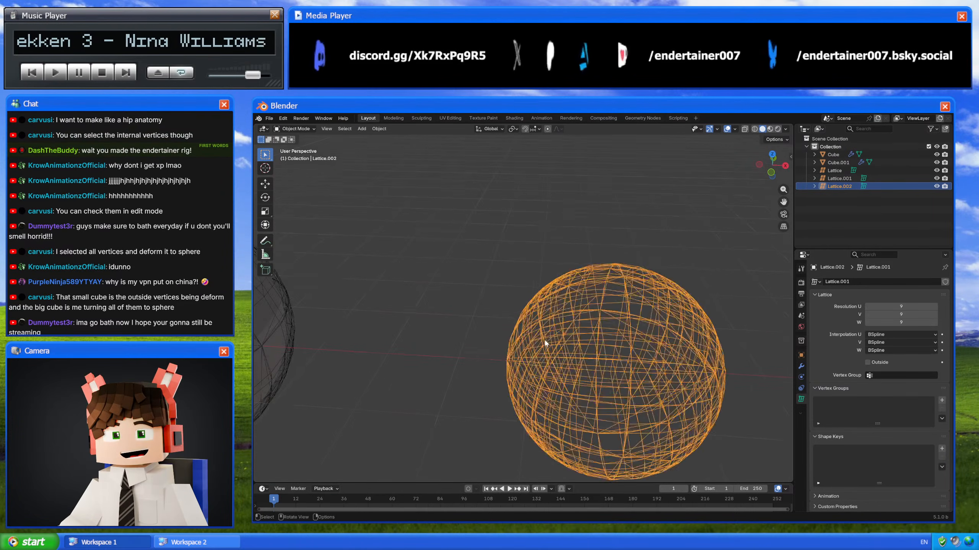
key(Tab)
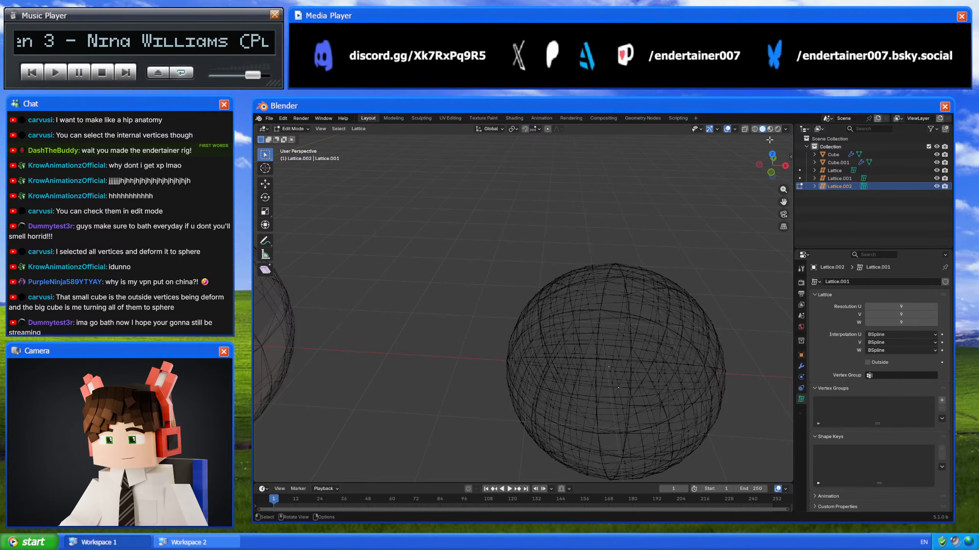
click(772, 154)
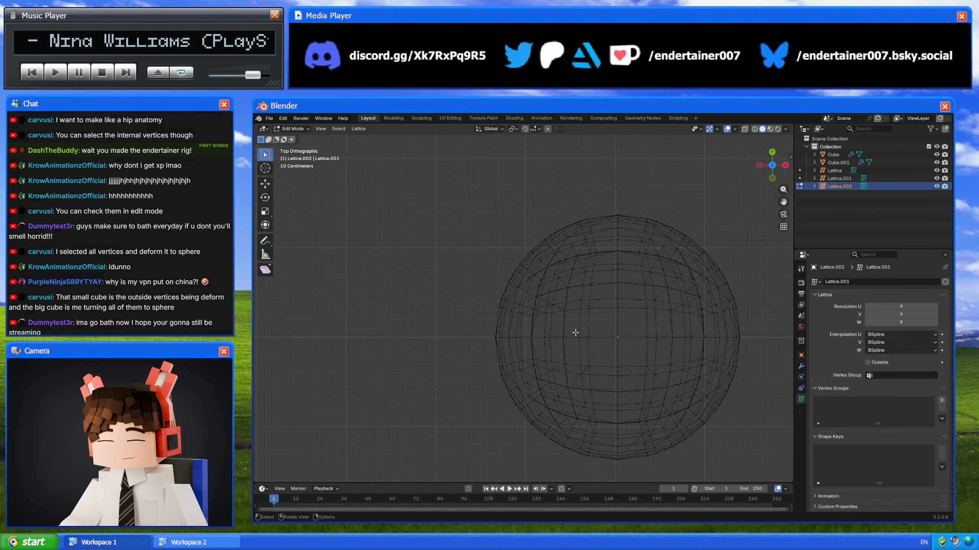
drag(575, 333, 655, 345)
middle_drag(655, 345, 621, 397)
scroll(612, 288, down, 5)
key(Tab)
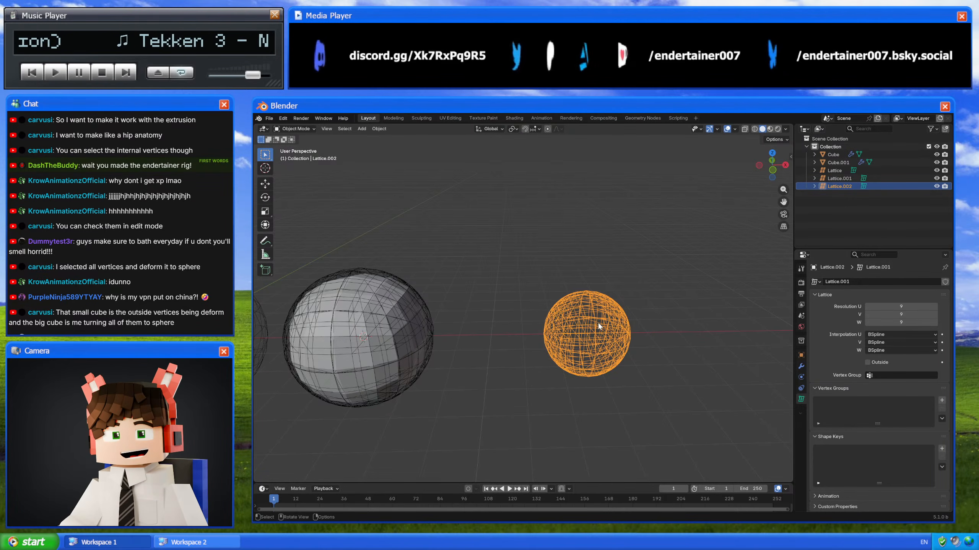
Step: Select the original lattice and view it beside the other two
shift+middle_drag(477, 332, 662, 335)
click(374, 295)
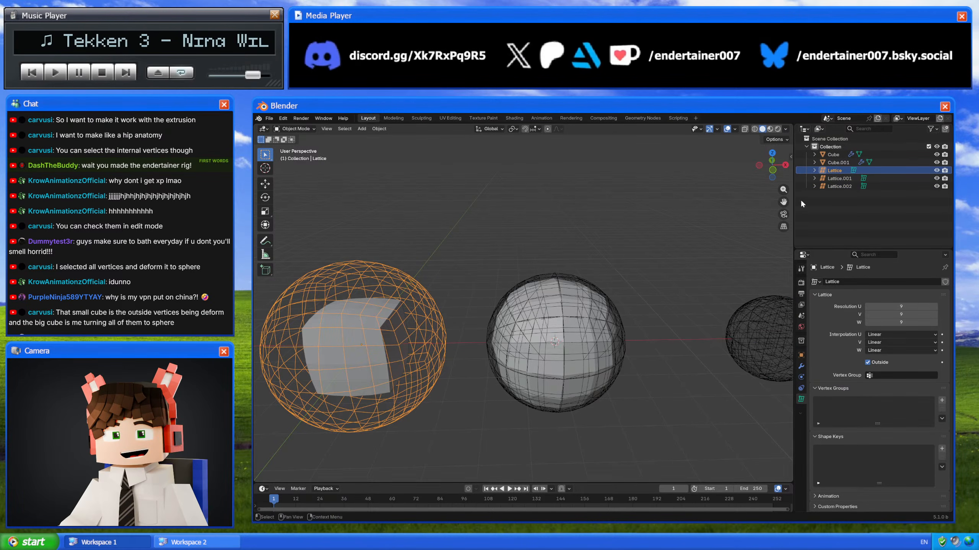
shift+middle_drag(568, 379, 556, 382)
Step: Start a new file from the Endertainer template without saving Lattices_Out_Internal.blend, and delete all its default objects
click(259, 119)
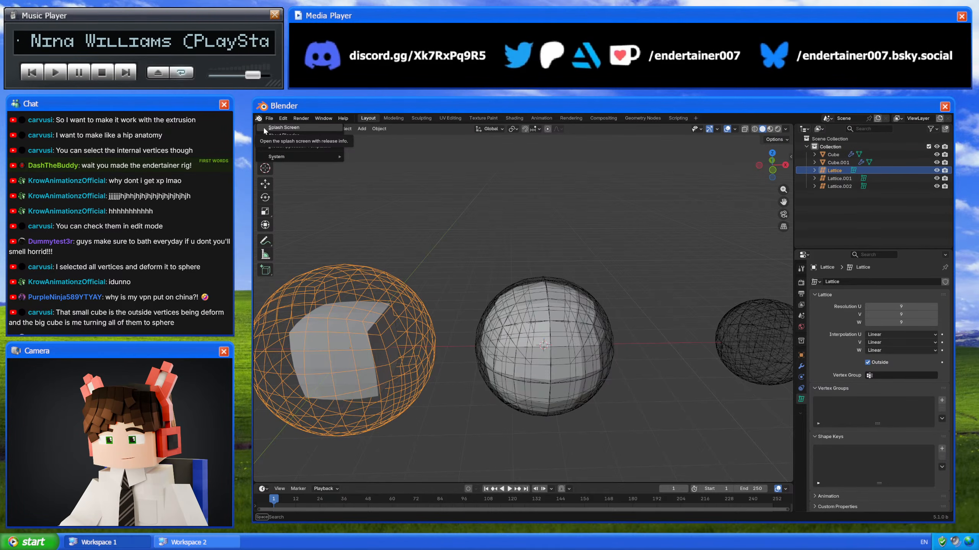
click(265, 128)
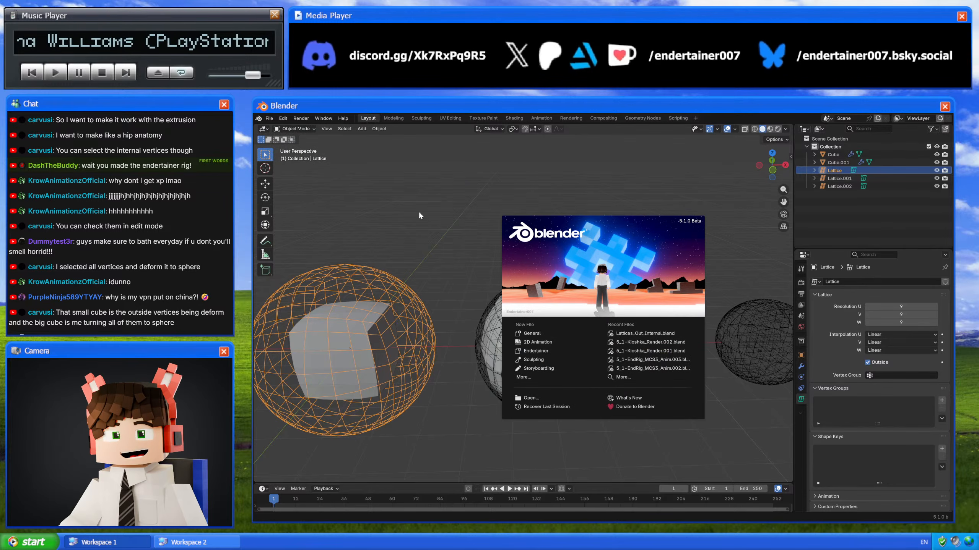
click(550, 349)
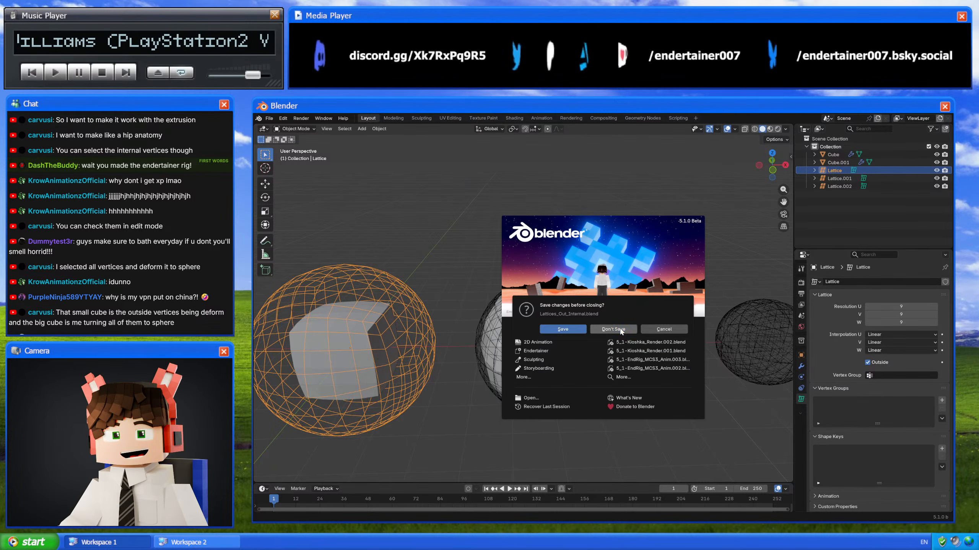
key(a)
key(x)
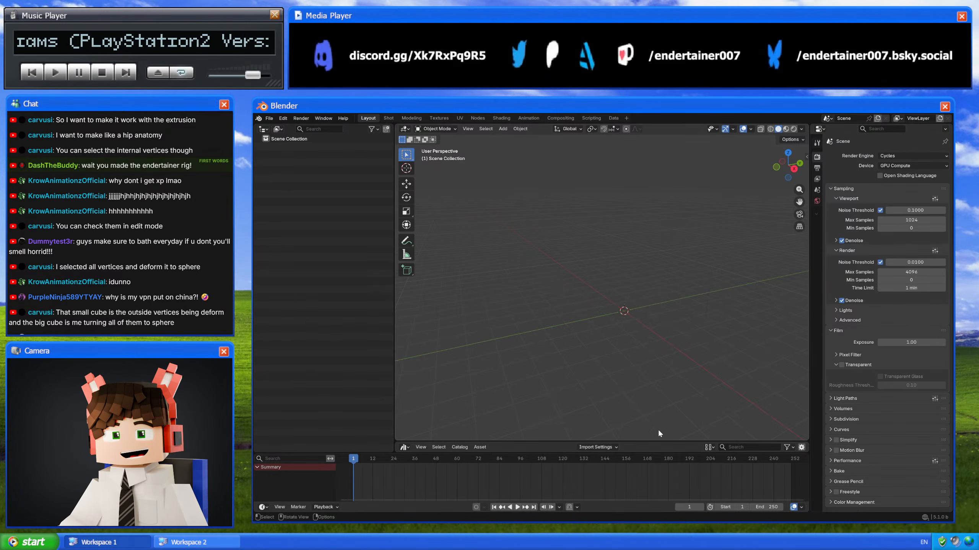
Step: Place the Default Mesh Set asset from the EndRig MCS3 Rig Components catalog at the scene's origin
drag(658, 442, 657, 307)
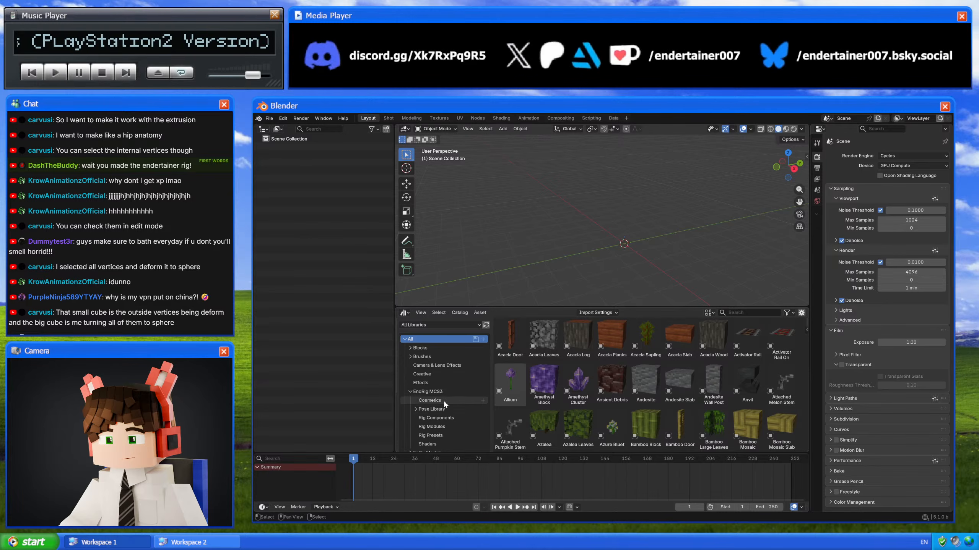
click(442, 393)
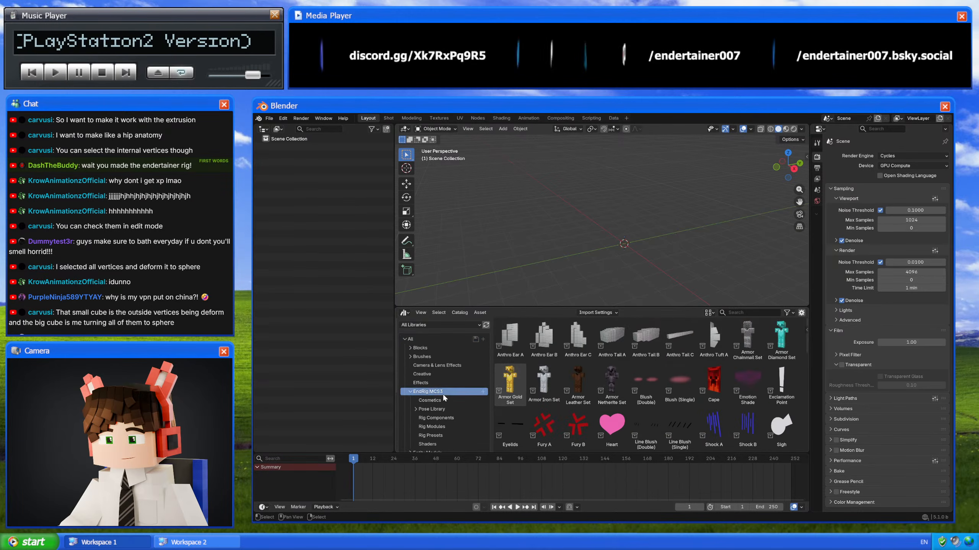
click(443, 416)
drag(580, 339, 624, 242)
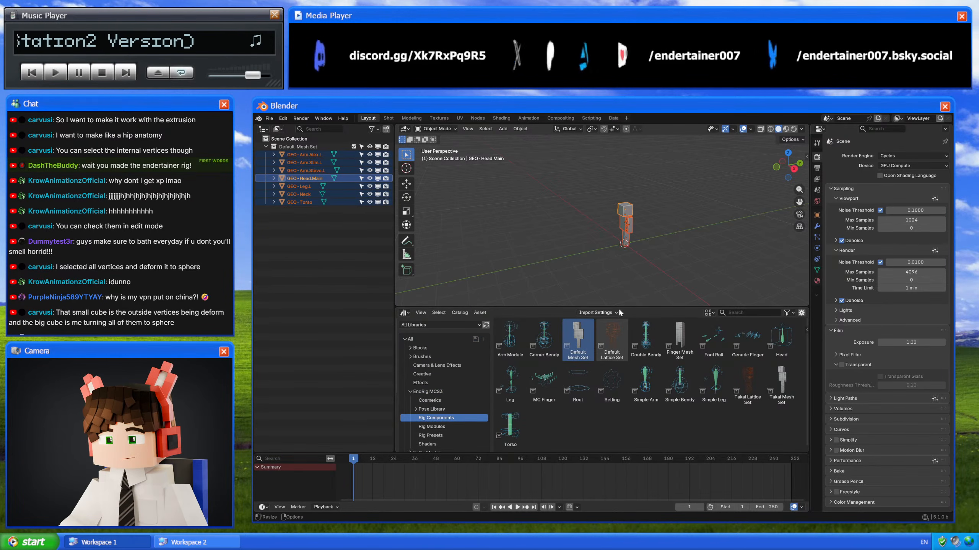
drag(620, 311, 608, 444)
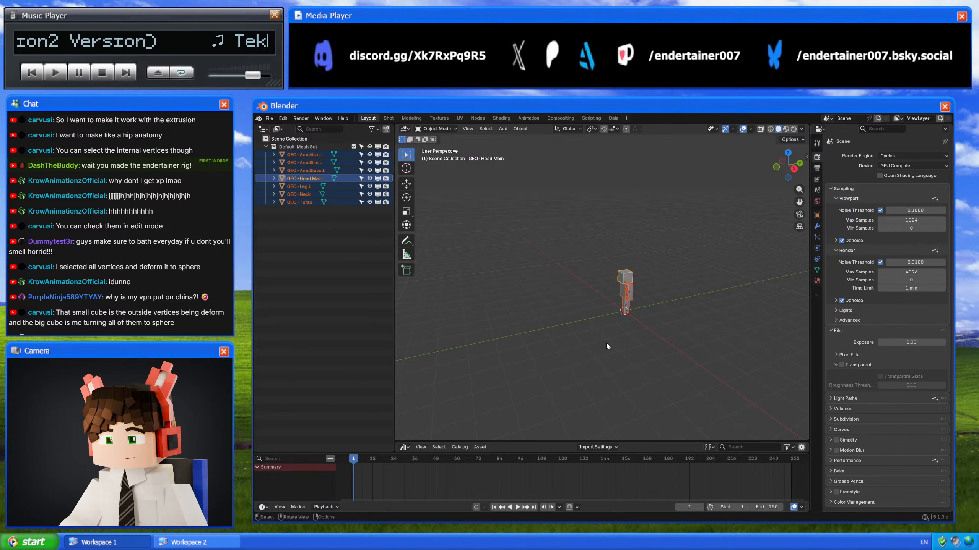
Step: Isolate the torso mesh in local view and show its geometry in Edit Mode
key(KP_Decimal)
middle_drag(803, 312, 590, 269)
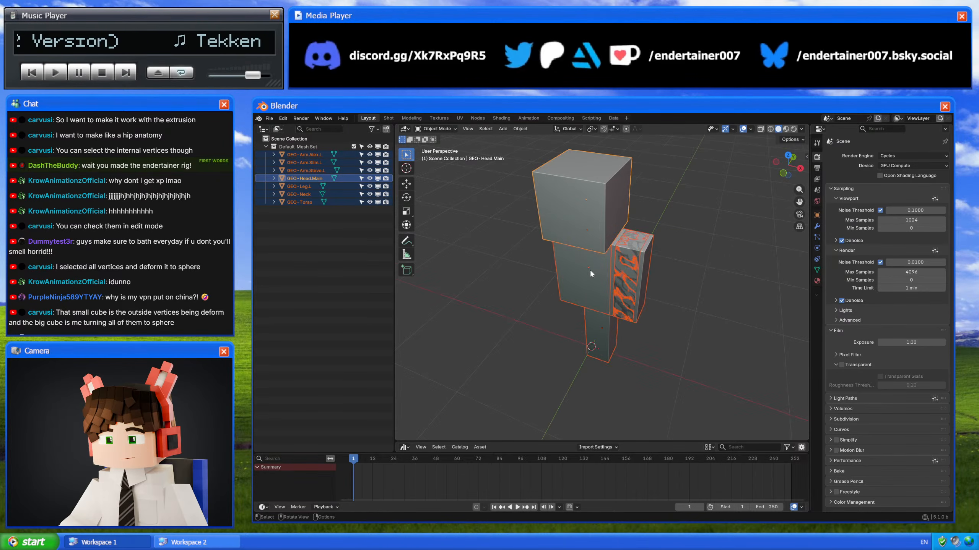
click(590, 272)
key(KP_Divide)
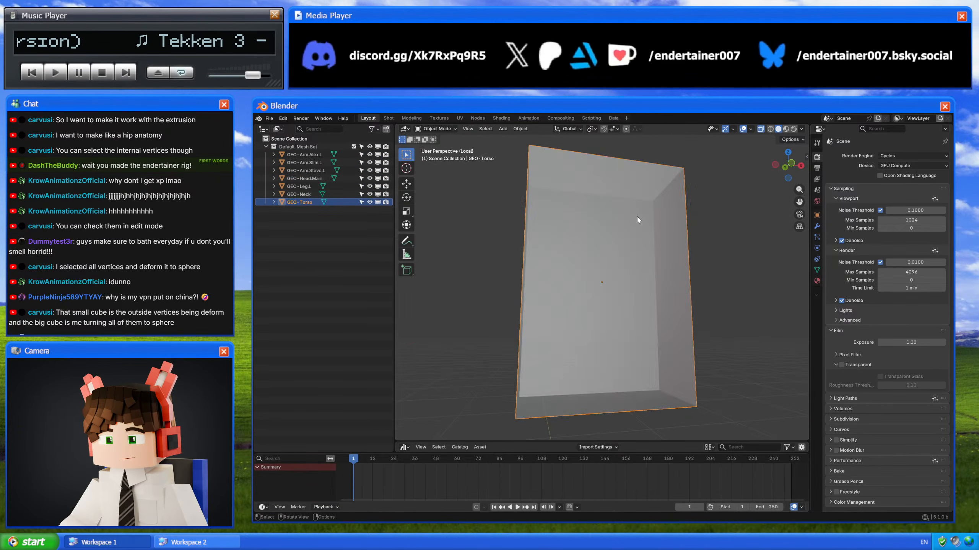
key(Tab)
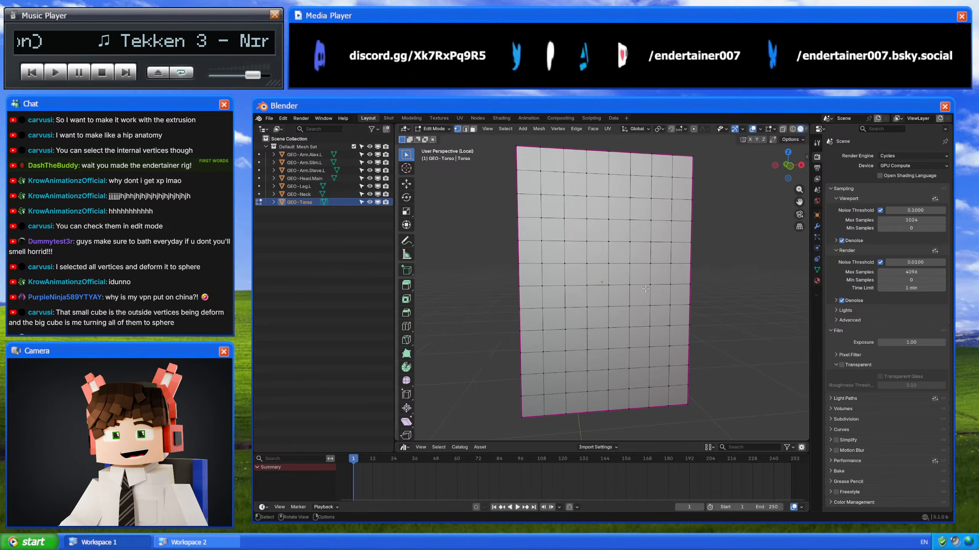
Step: Select the two face rows just above the torso's lowest row all around, plus the central faces of the lowest front row
key(3)
click(790, 166)
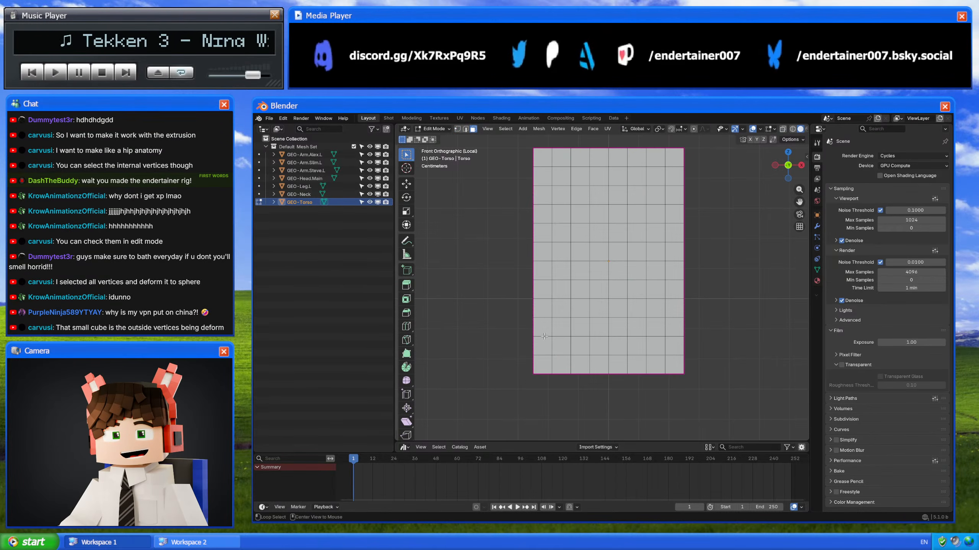
key(alt+z)
drag(520, 318, 706, 358)
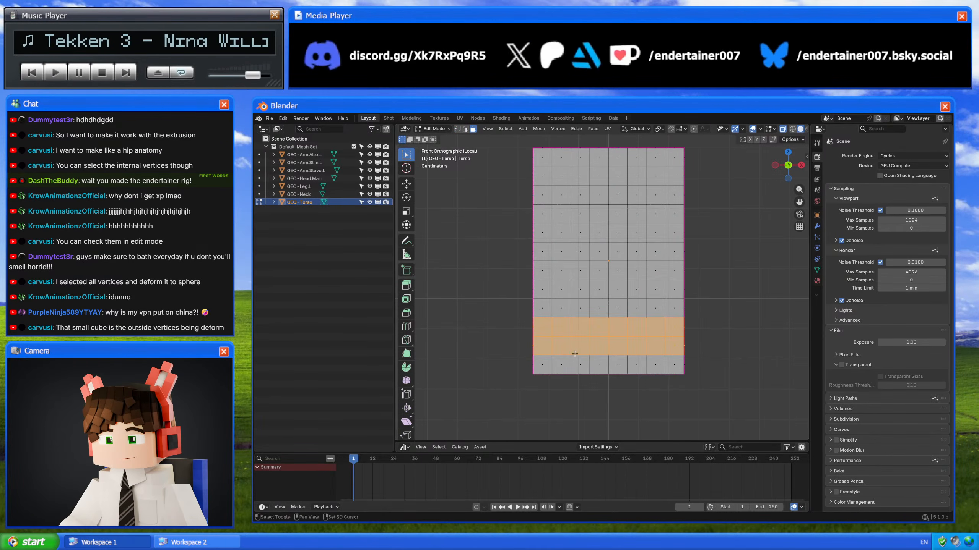
shift+drag(636, 376, 637, 376)
key(alt+z)
middle_drag(636, 376, 718, 398)
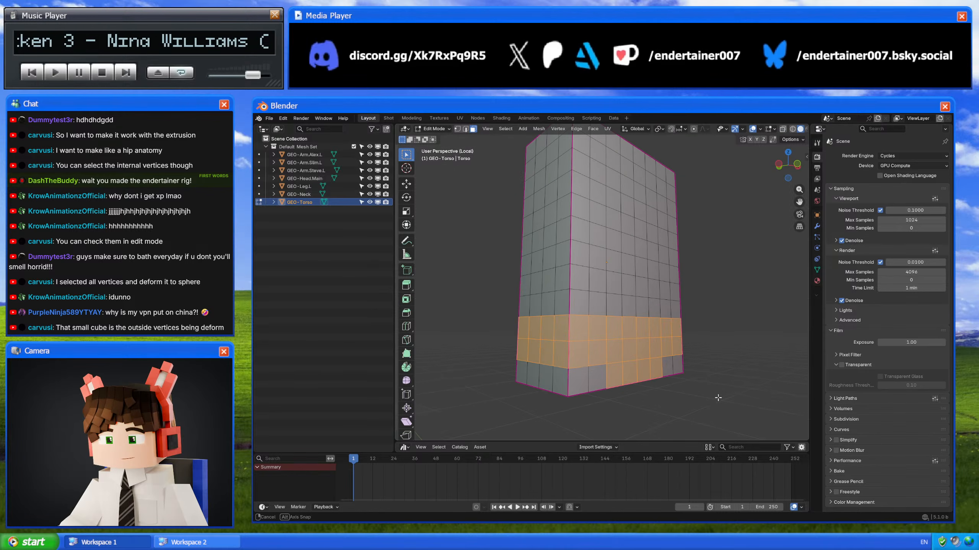
Step: Extrude the selected faces outward along their normals by about 0.015 m with Offset Even enabled
right_click(730, 362)
click(694, 371)
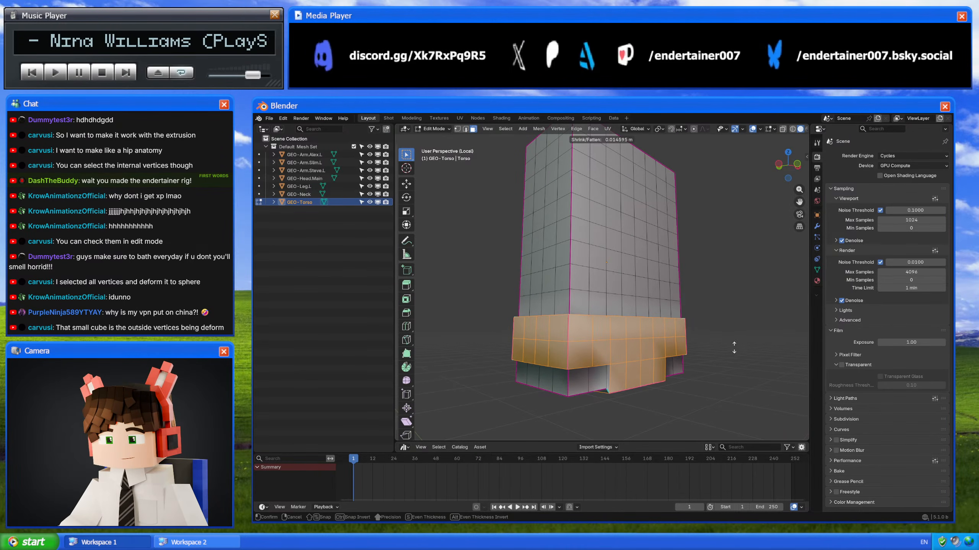
click(704, 365)
click(458, 434)
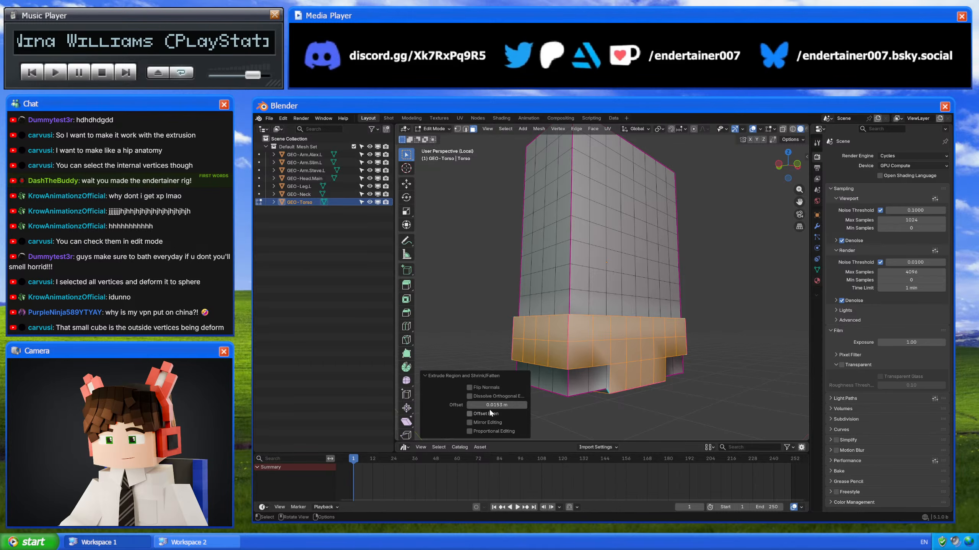
click(490, 413)
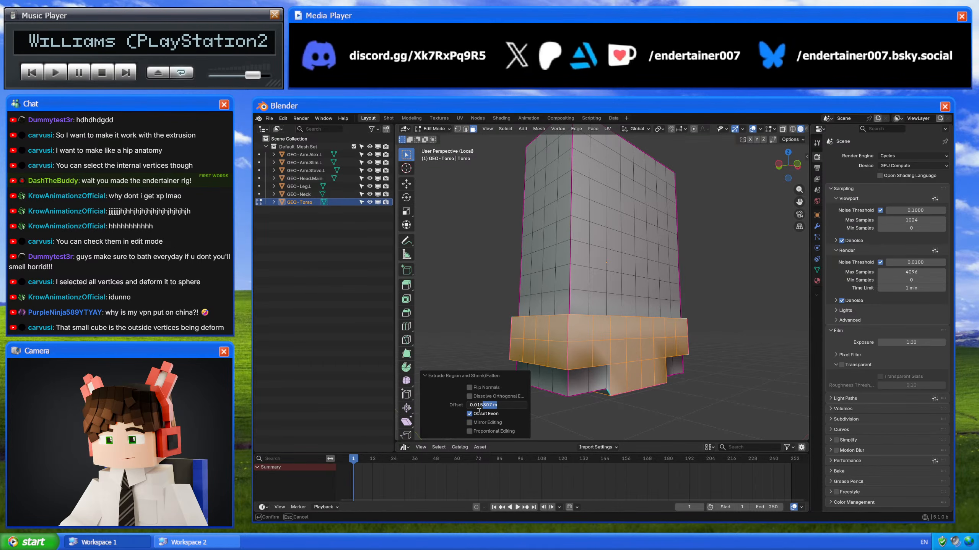
key(Return)
Step: Return the torso to Object Mode, apply Shade Flat with Keep Sharp Edges, and show its modifiers
key(Tab)
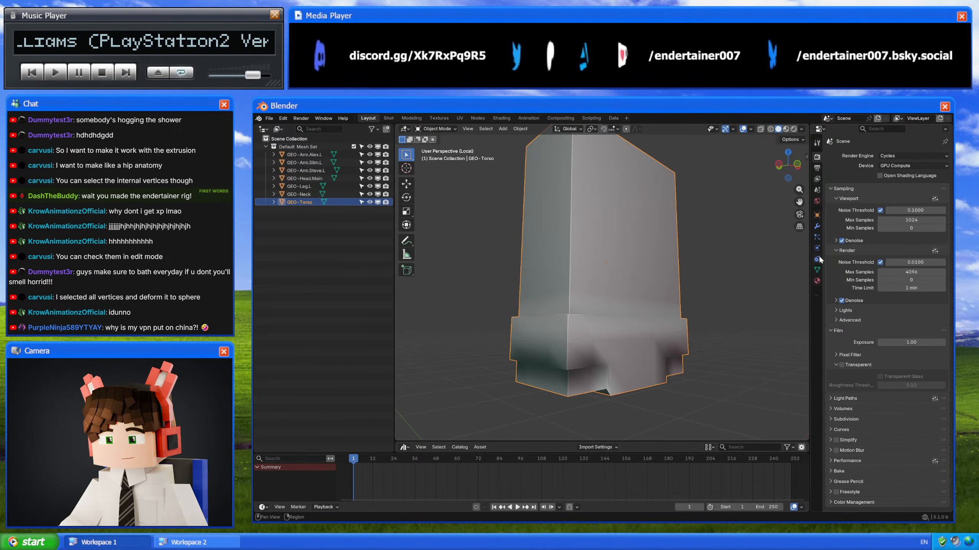
right_click(727, 291)
click(703, 307)
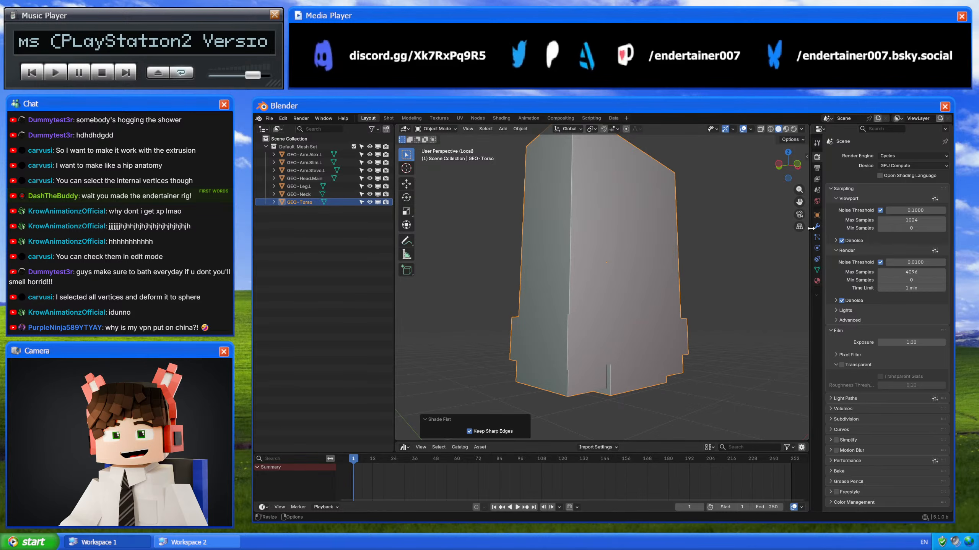
click(817, 226)
Step: Add a lattice fitted to the torso with Lattice Deform Selected
mouse_move(656, 295)
middle_down()
mouse_move(628, 308)
mouse_move(668, 303)
middle_up()
key(KP_1)
key(KP_5)
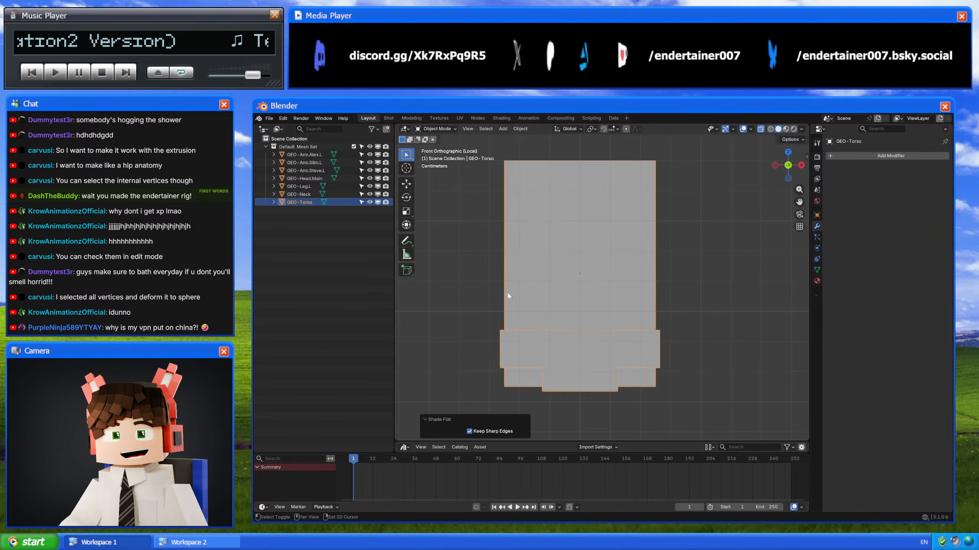
shift+middle_drag(508, 296, 510, 301)
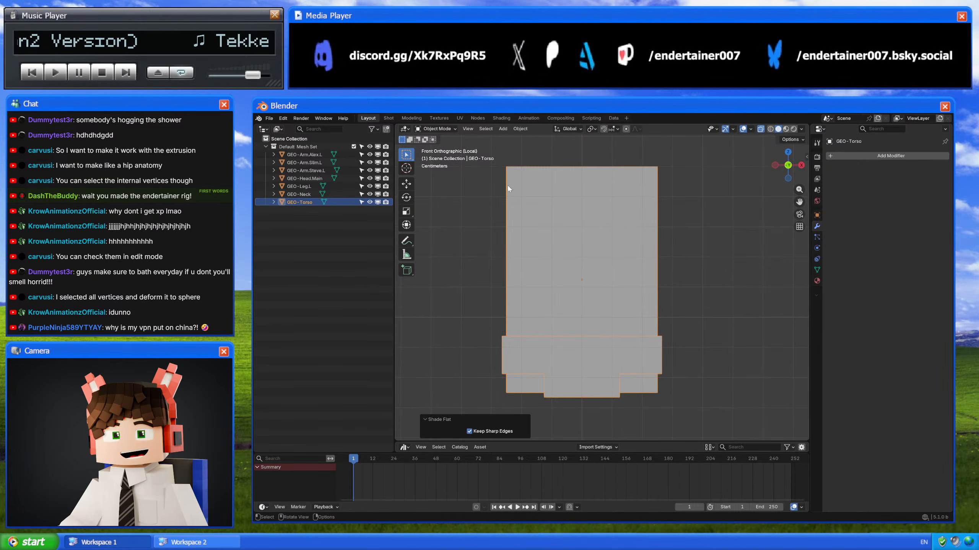
key(ctrl+z)
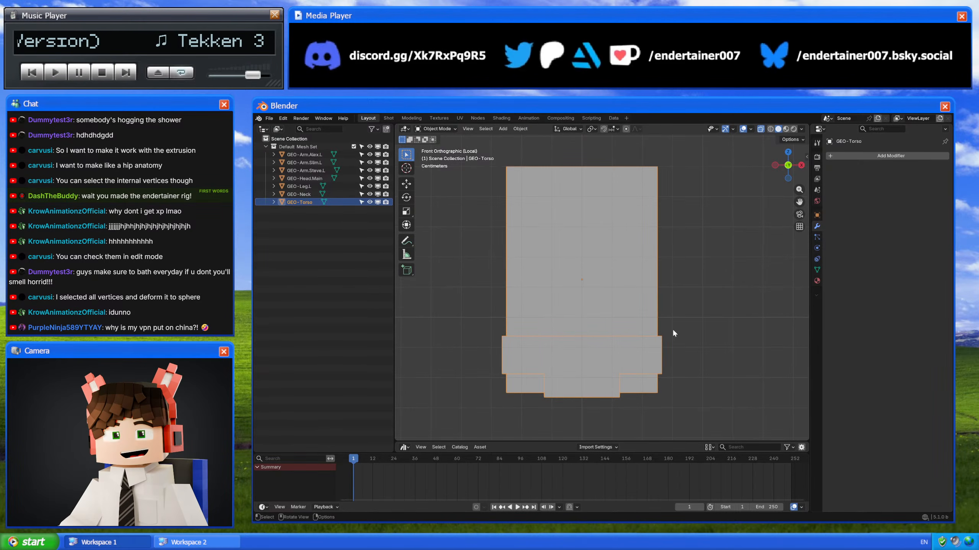
key(shift+a)
mouse_move(735, 301)
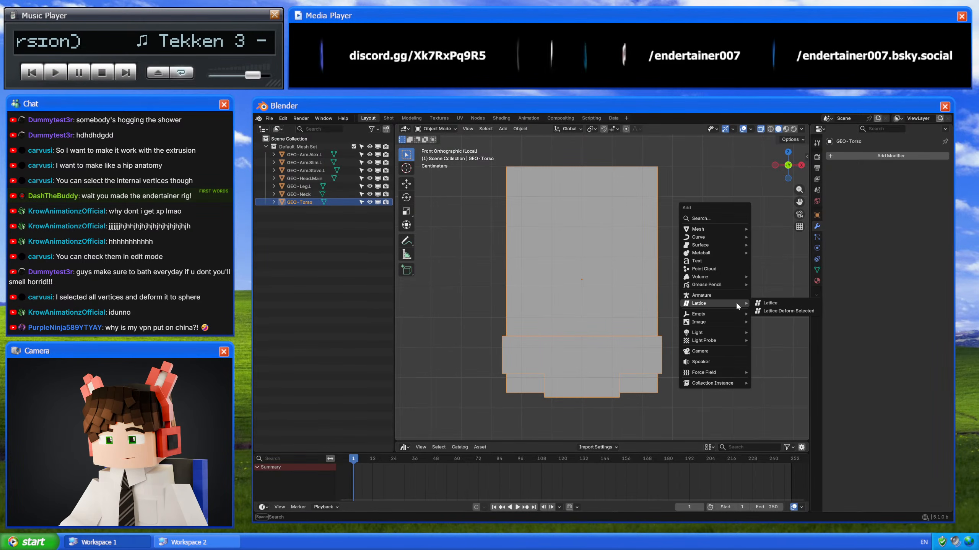
click(782, 309)
middle_drag(660, 299, 557, 270)
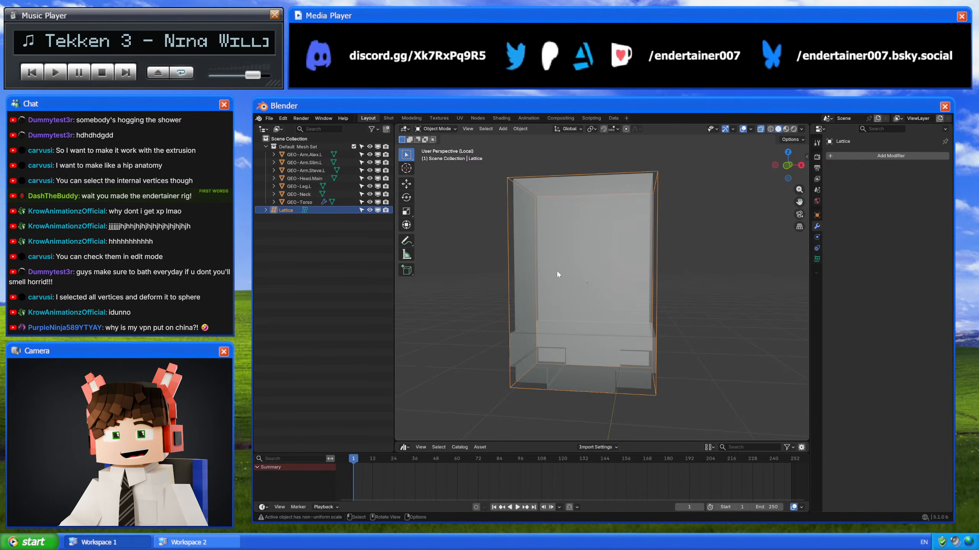
Step: Examine how the fitted lattice encloses the torso's extruded hip band from the front and in perspective
click(785, 168)
click(550, 352)
middle_drag(549, 340, 623, 320)
click(624, 320)
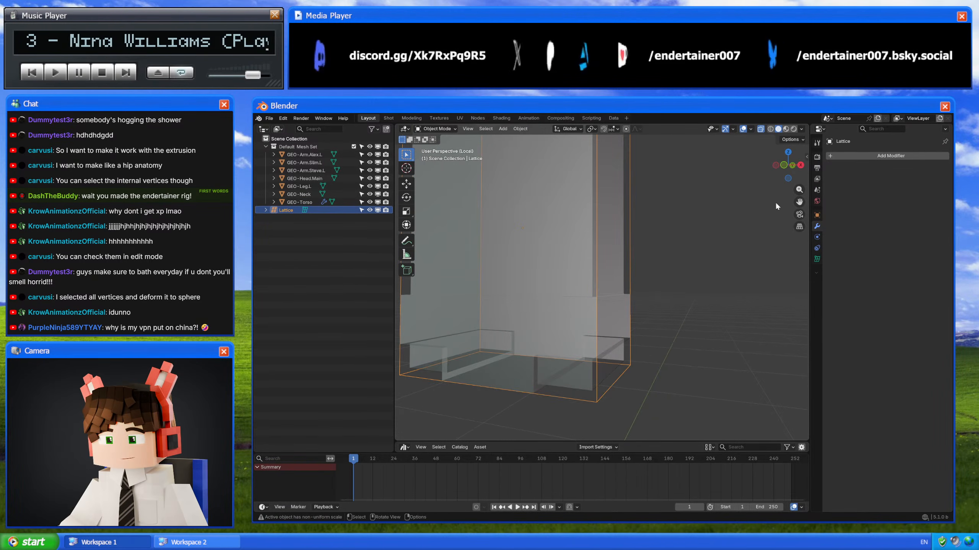
click(785, 166)
scroll(655, 326, up, 3)
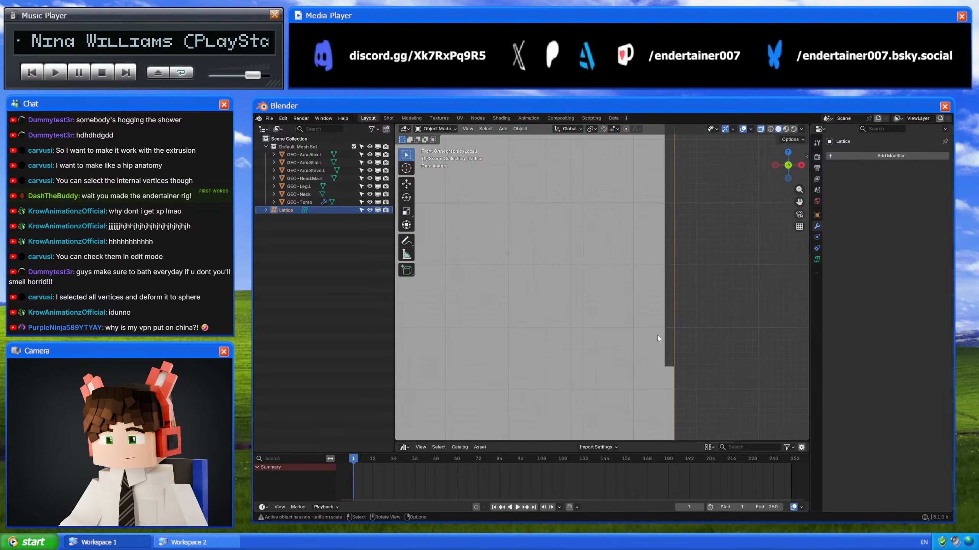
scroll(674, 334, up, 3)
click(576, 337)
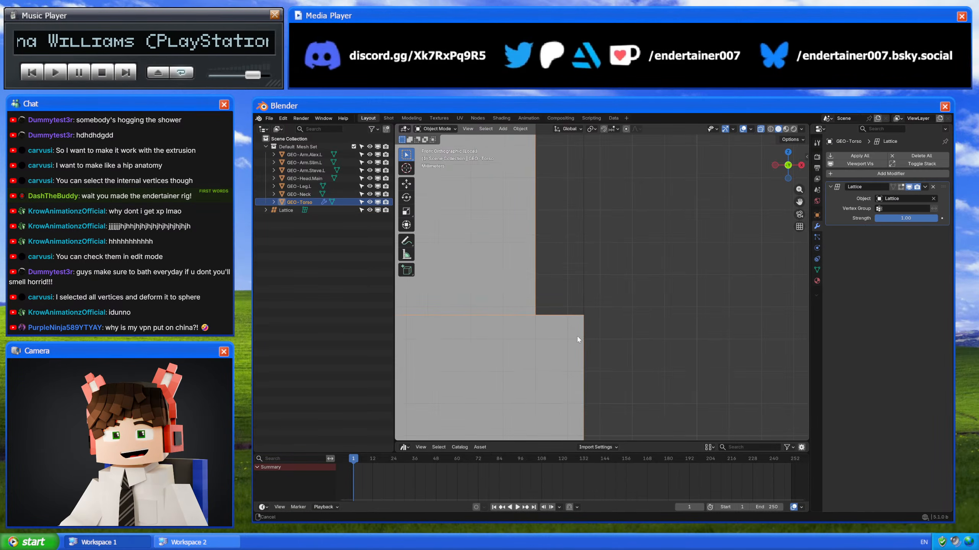
click(586, 277)
scroll(602, 270, down, 4)
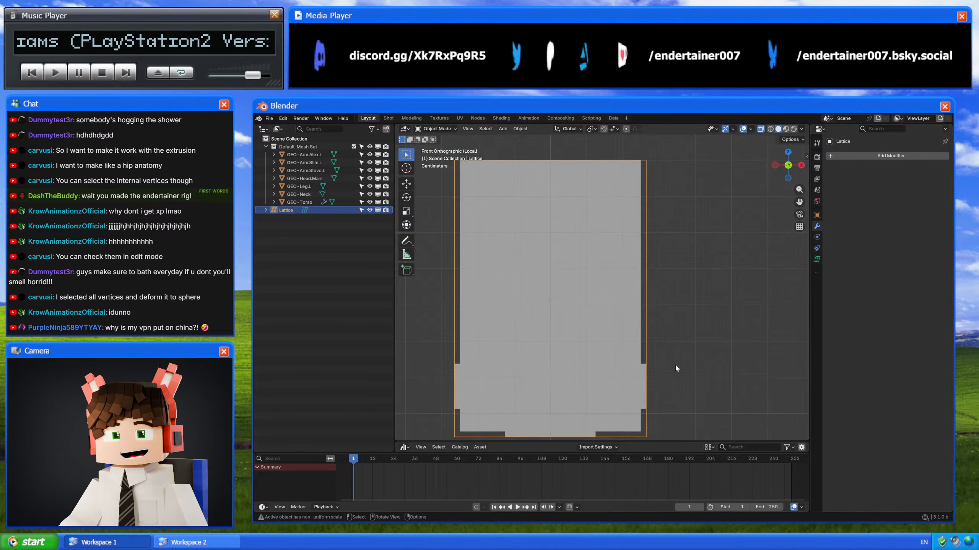
Step: Try scaling the lattice to 0.947 in X and Y, keeping its height locked
scroll(675, 365, up, 2)
key(s)
key(shift+z)
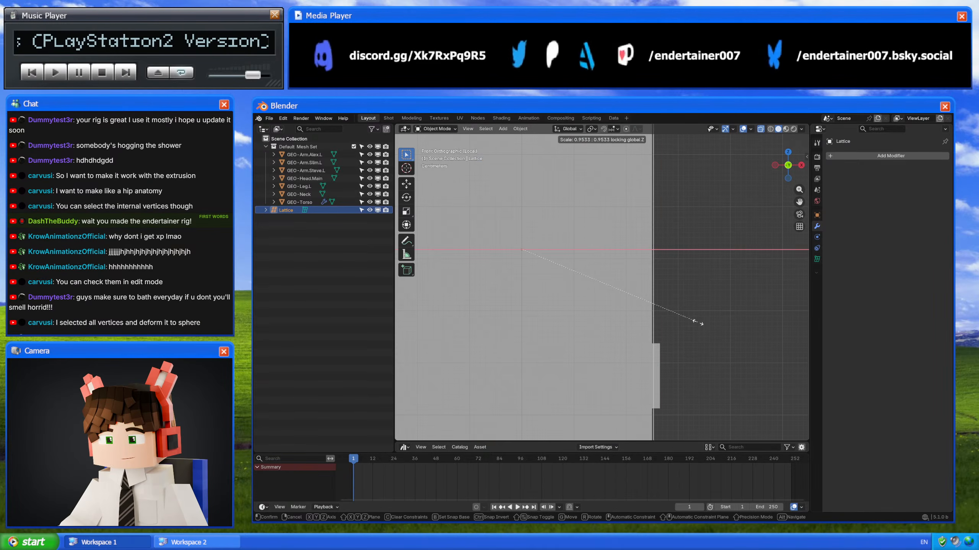
click(690, 319)
scroll(663, 320, down, 2)
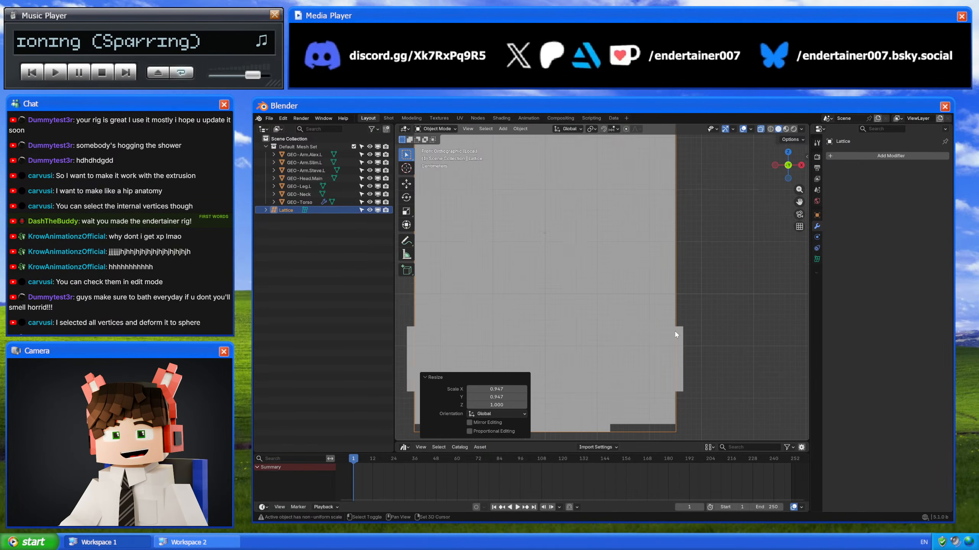
shift+middle_drag(658, 328, 660, 352)
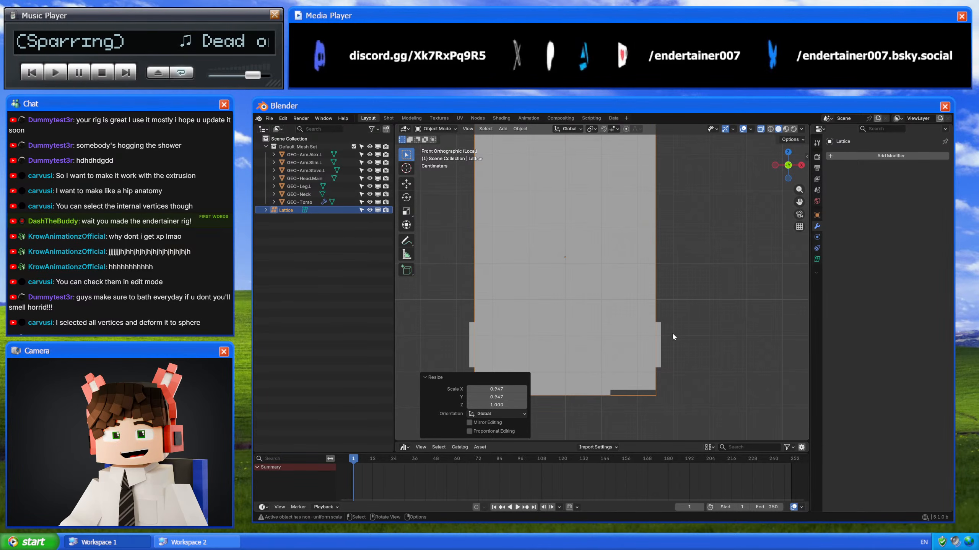
key(ctrl+z)
shift+scroll(668, 287, up, 2)
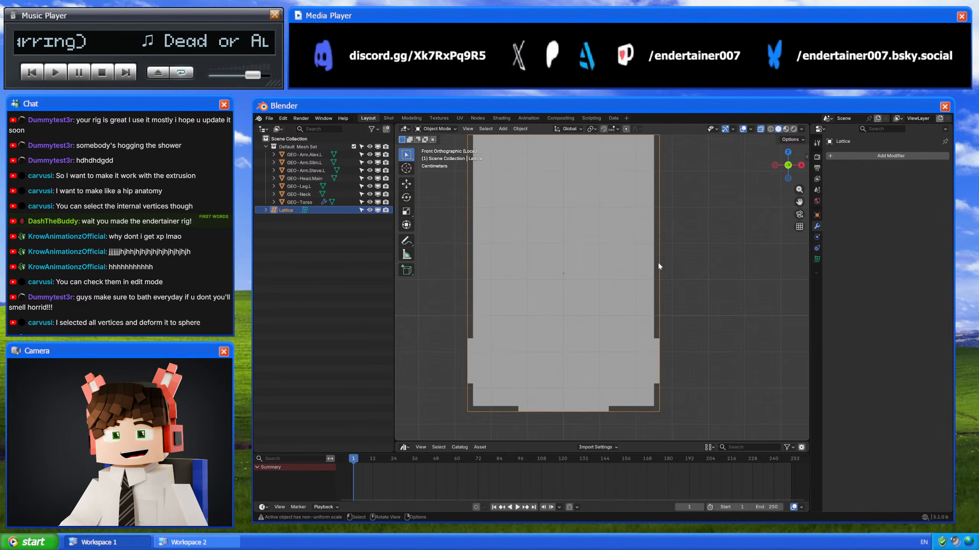
shift+scroll(658, 263, up, 2)
Step: Try Linear interpolation for the lattice's U direction
click(817, 259)
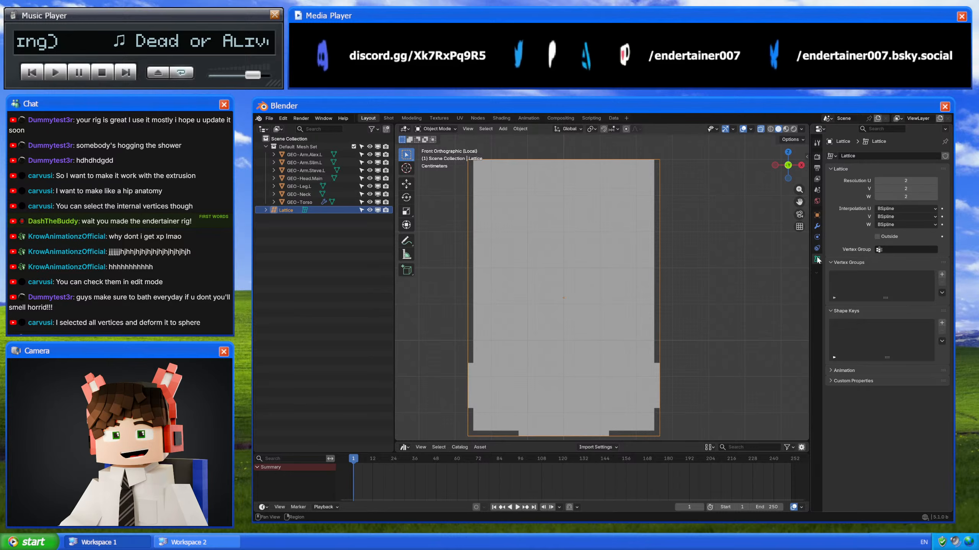
click(899, 208)
click(898, 213)
click(898, 217)
click(897, 221)
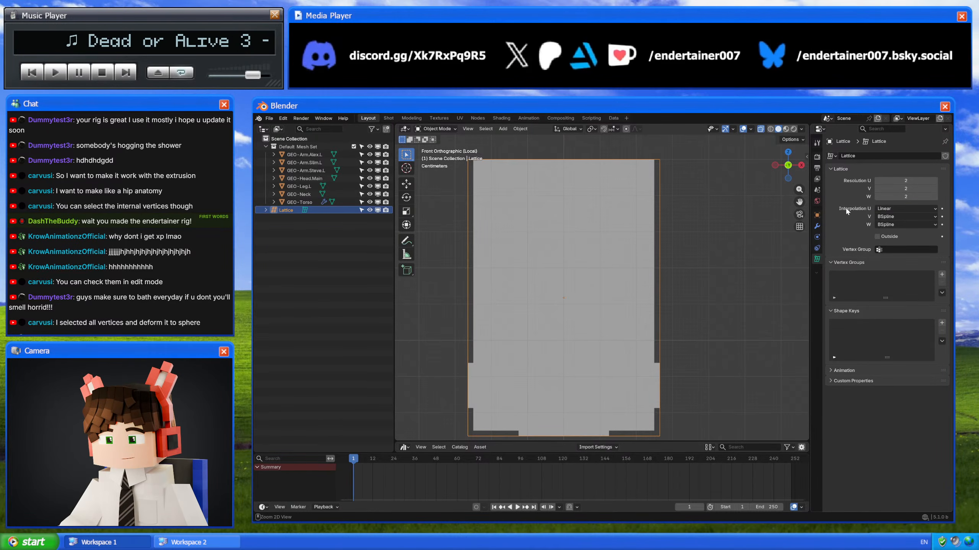
key(ctrl+z)
key(ctrl+z)
Step: Raise the lattice's W resolution to 3 to add a middle row of control points
click(935, 181)
key(ctrl+z)
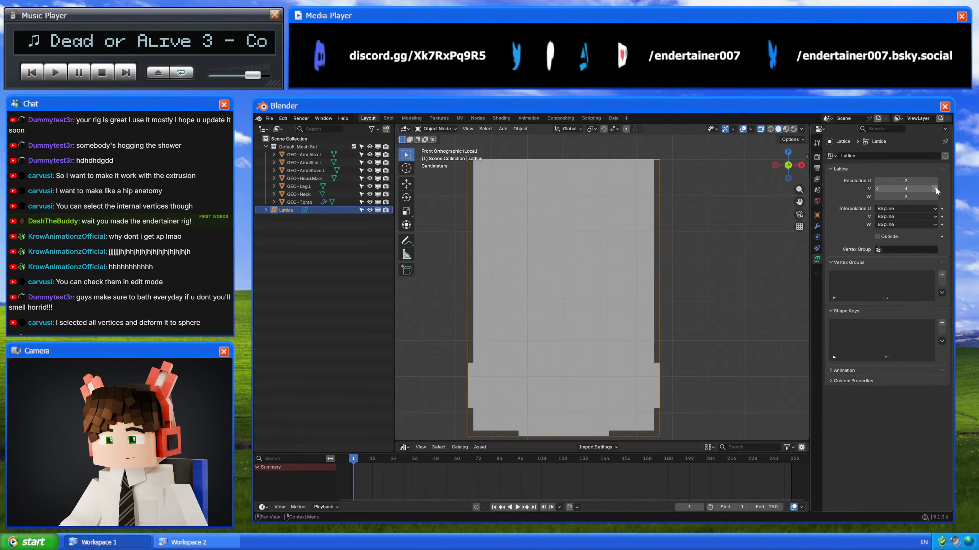
click(935, 197)
key(Tab)
key(Tab)
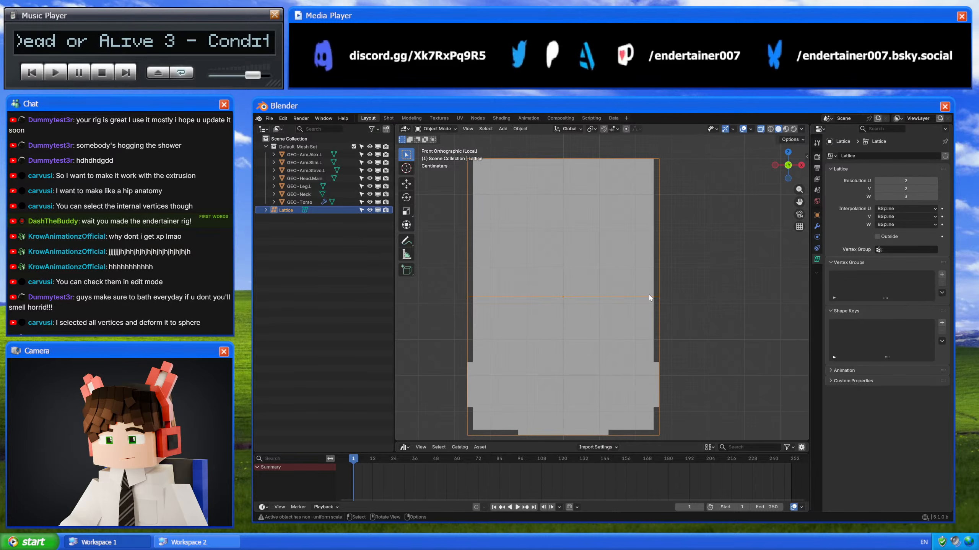
Step: Scale the lattice's middle control points along X to about half their width to pinch the torso's waist
key(Tab)
drag(414, 285, 701, 312)
key(s)
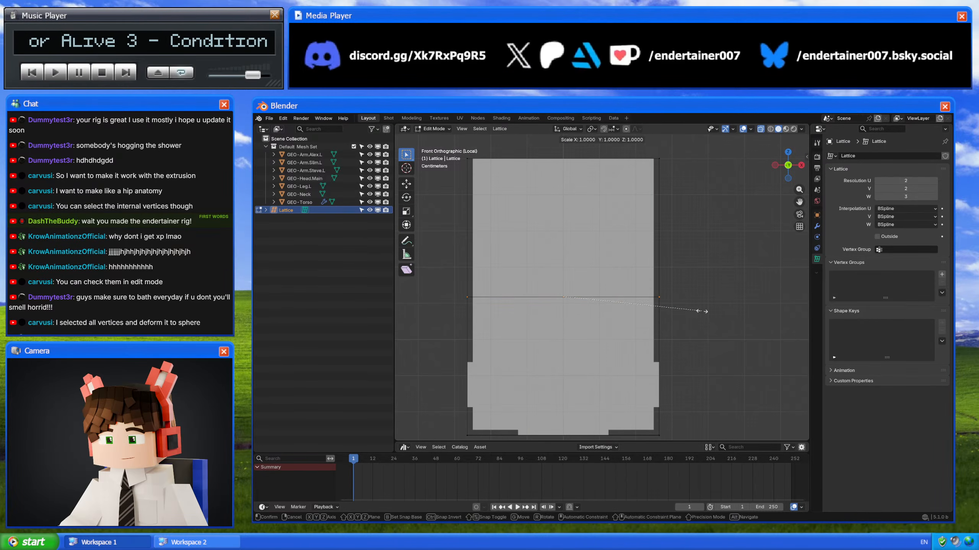
key(x)
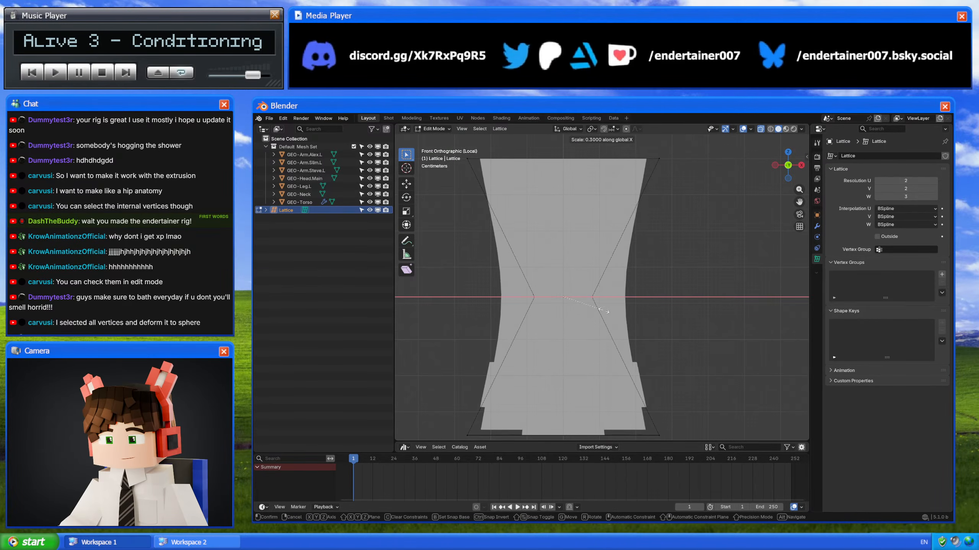
click(631, 308)
Step: Scale the lattice's bottom control points slightly wider along X to flare the hips, and return to Object Mode
scroll(655, 232, down, 2)
drag(482, 335, 732, 373)
key(s)
key(x)
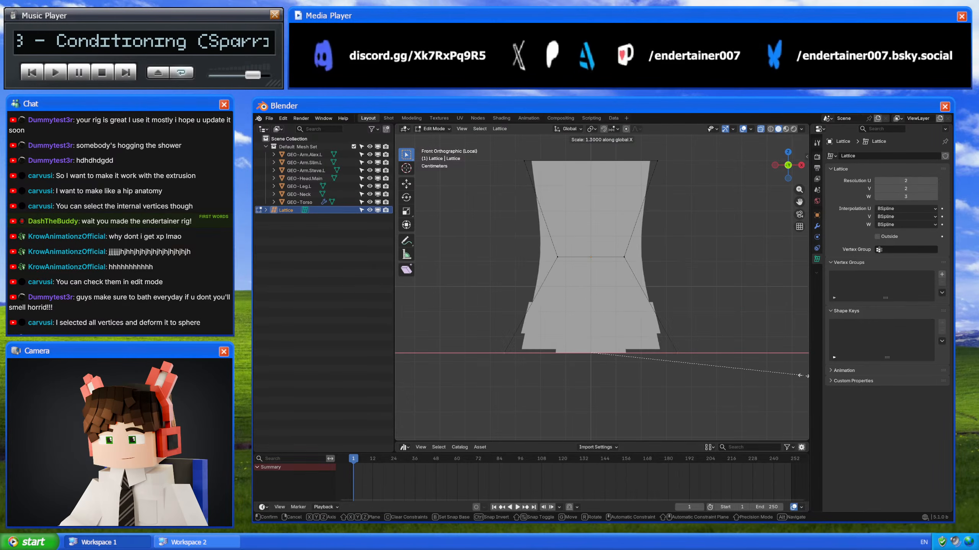
click(767, 373)
key(Tab)
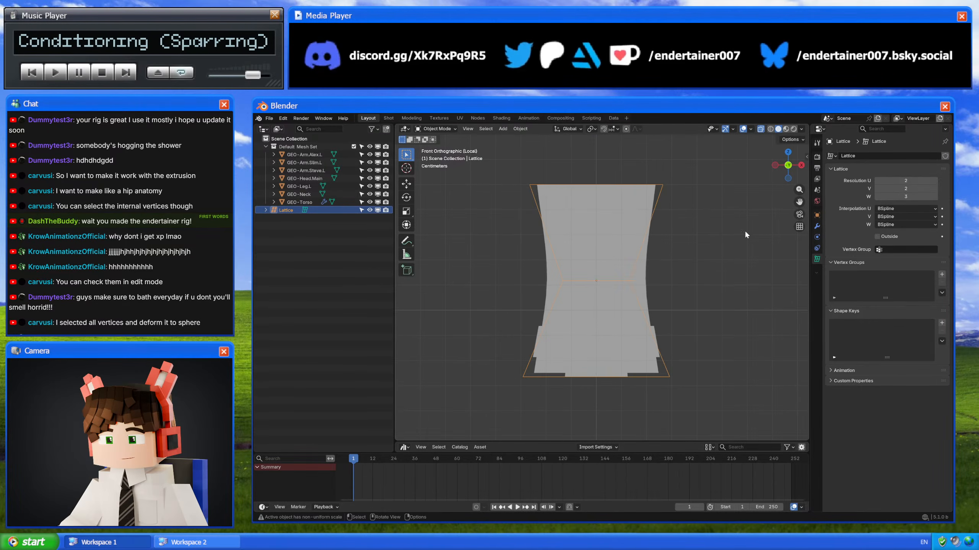
Step: Add a second lattice fitted to the torso with Lattice Deform Selected
middle_drag(745, 234, 679, 260)
click(613, 251)
key(shift+a)
mouse_move(736, 270)
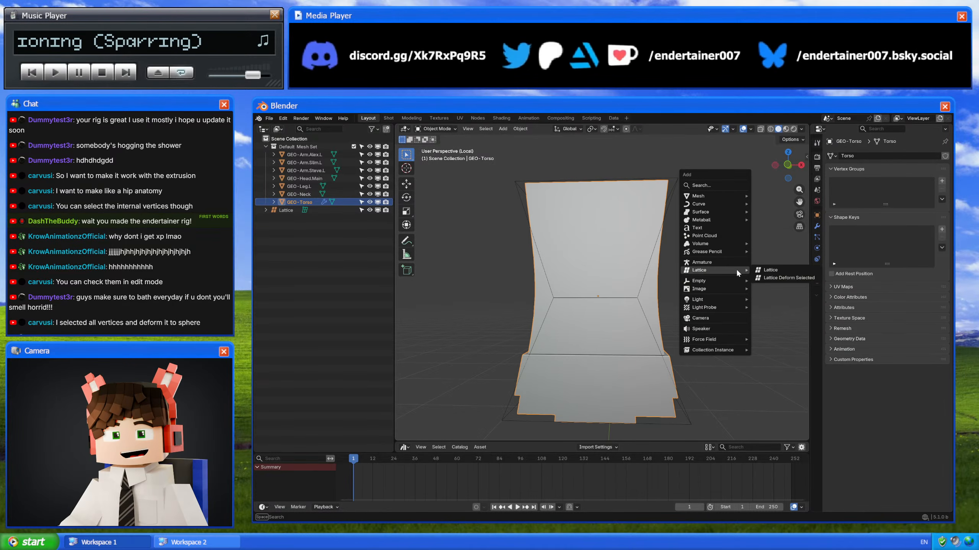
click(788, 269)
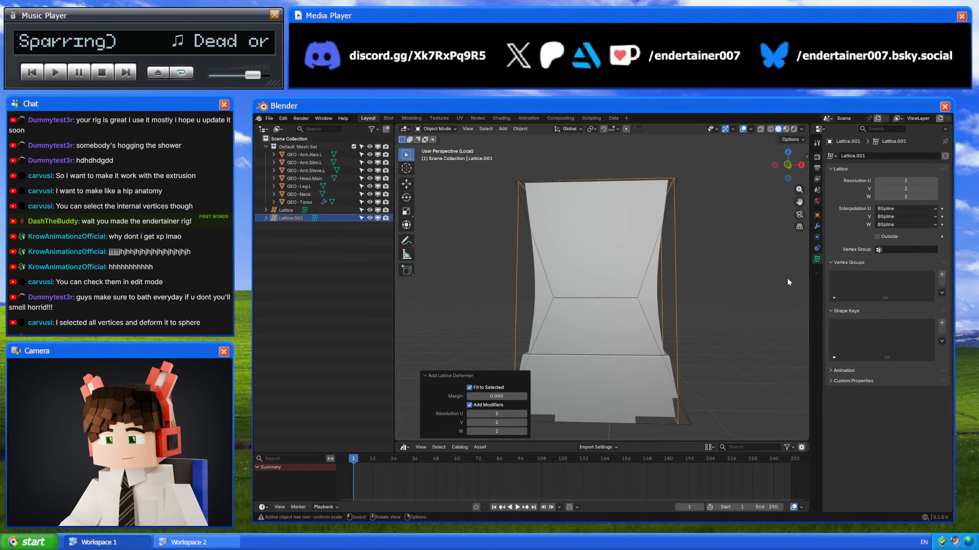
Step: Create a vertex group on the torso, assign its top faces to it, and select the second lattice
click(941, 181)
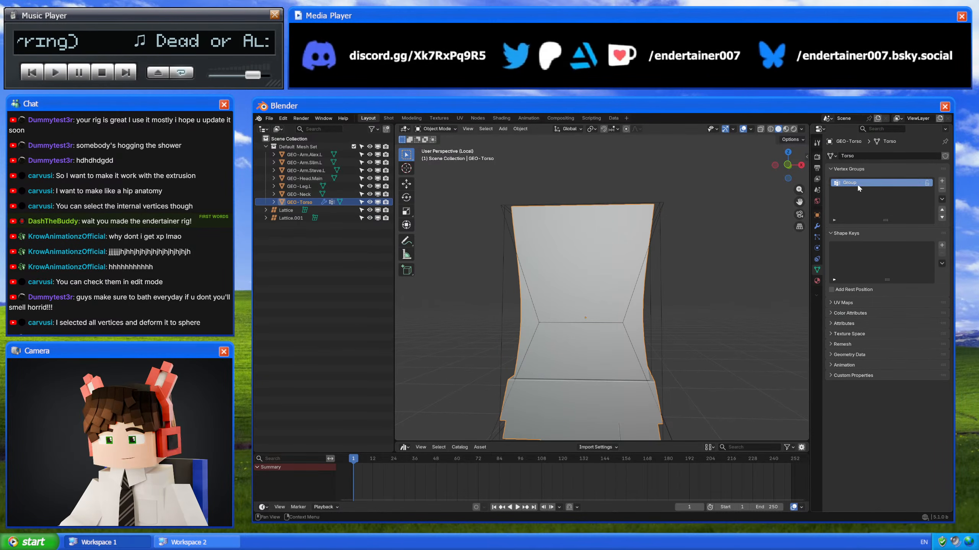
key(Tab)
click(787, 165)
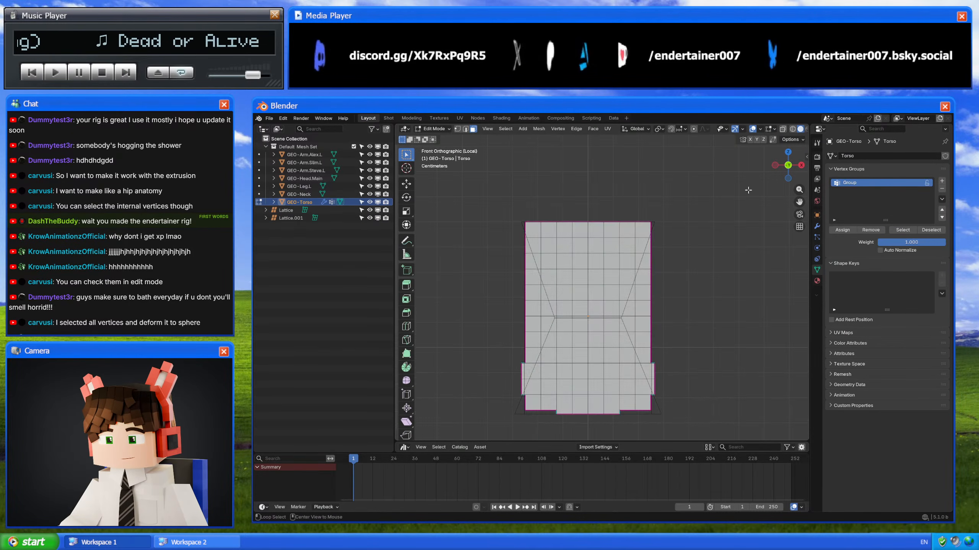
drag(471, 188, 722, 233)
click(843, 230)
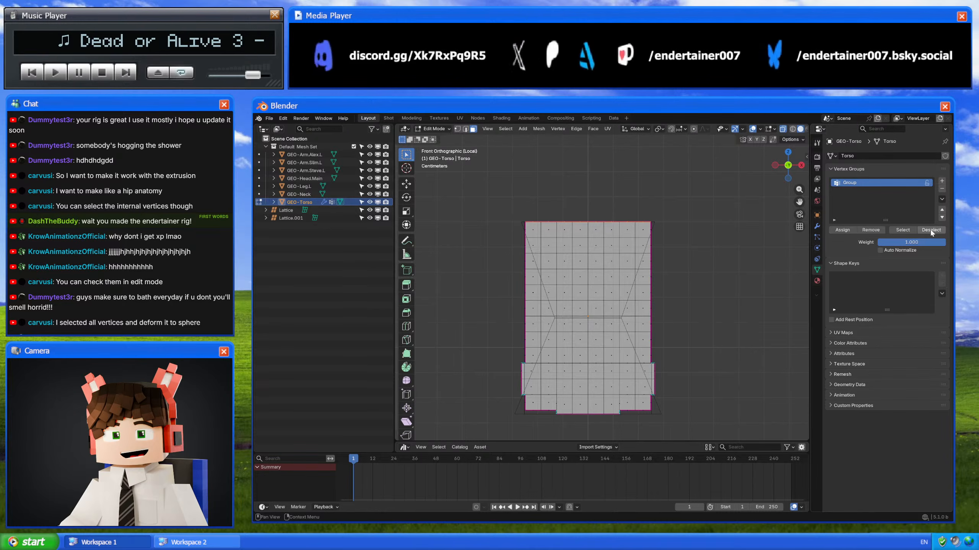
key(Tab)
click(524, 264)
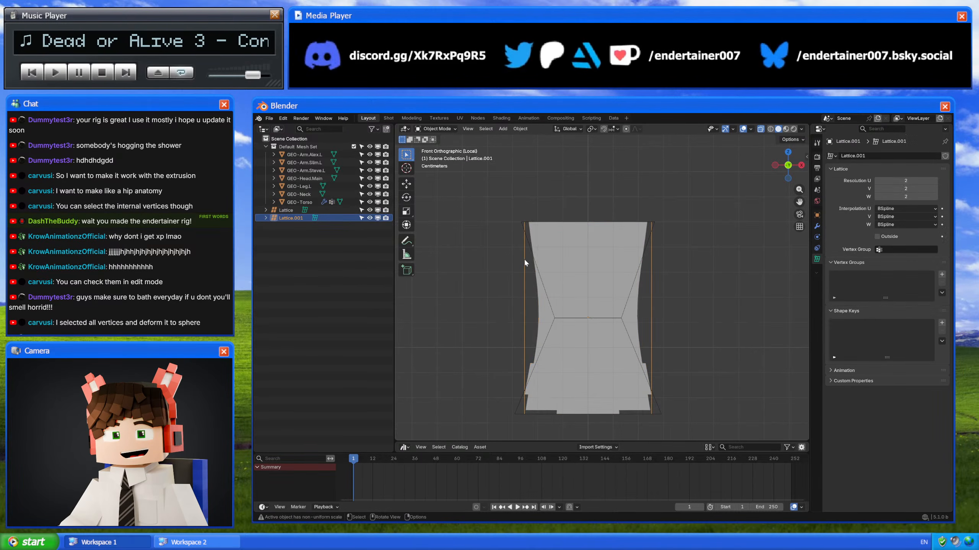
Step: Limit the torso's Lattice.001 modifier to the vertex group named Group
click(594, 251)
click(817, 226)
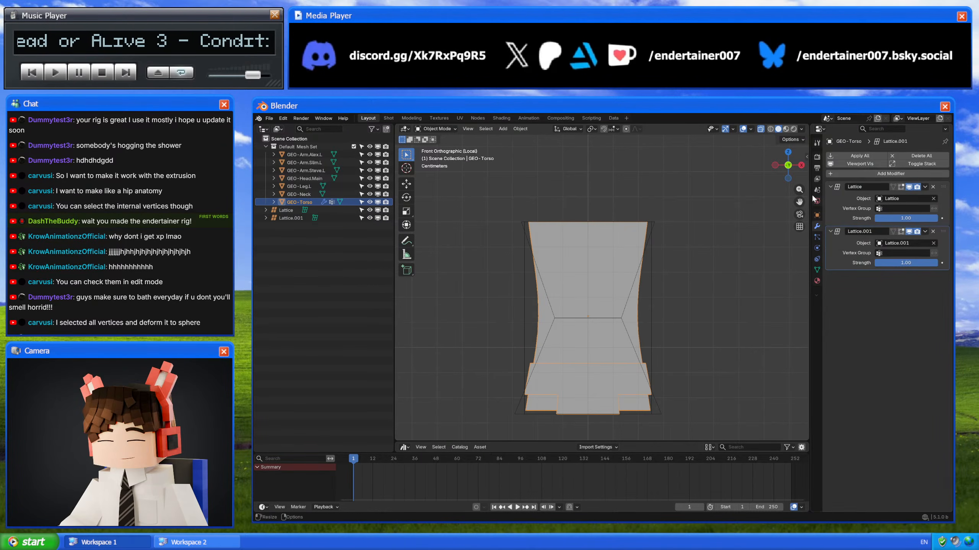
click(521, 264)
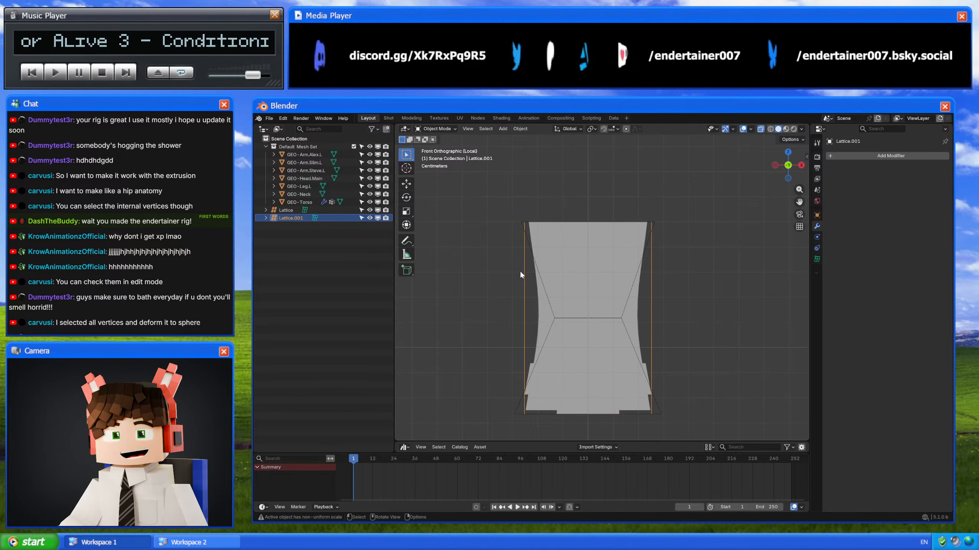
click(559, 279)
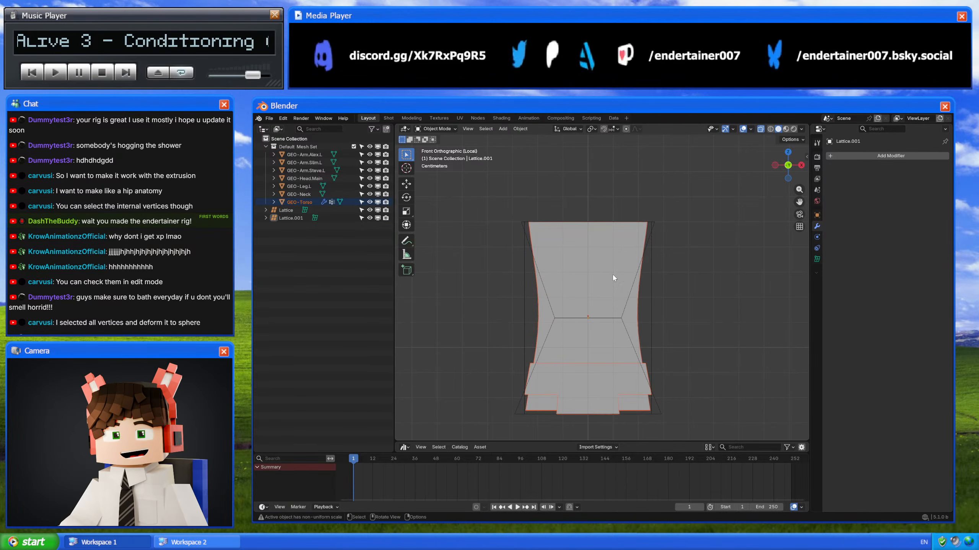
click(886, 253)
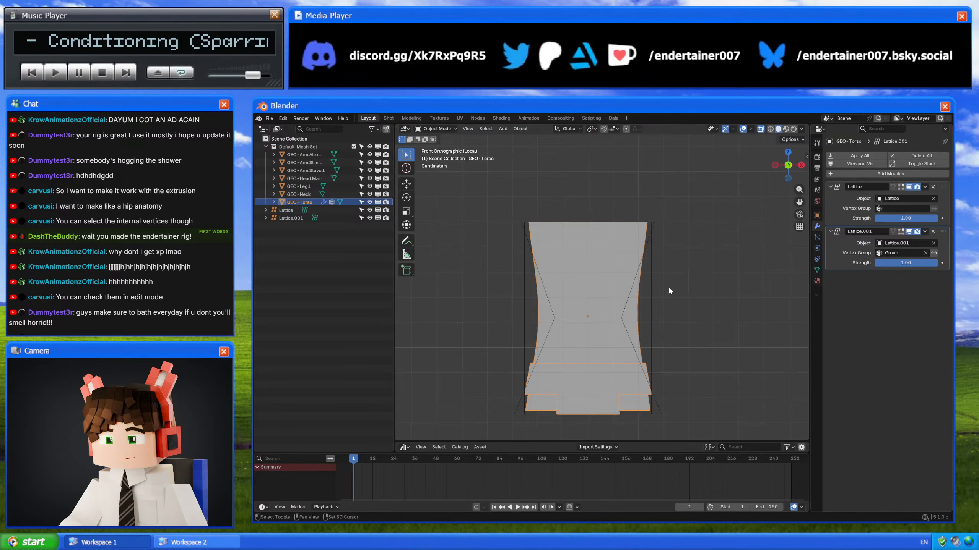
Step: Set the second lattice's U resolution to 3 and raise its top middle control points along Z to arch the torso's top
click(655, 294)
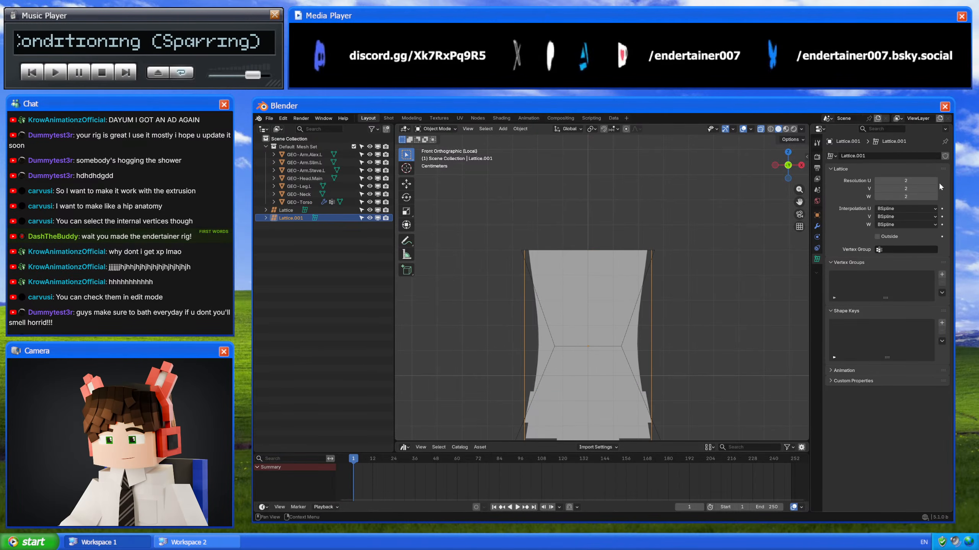
drag(925, 180, 928, 180)
key(Tab)
key(g)
key(z)
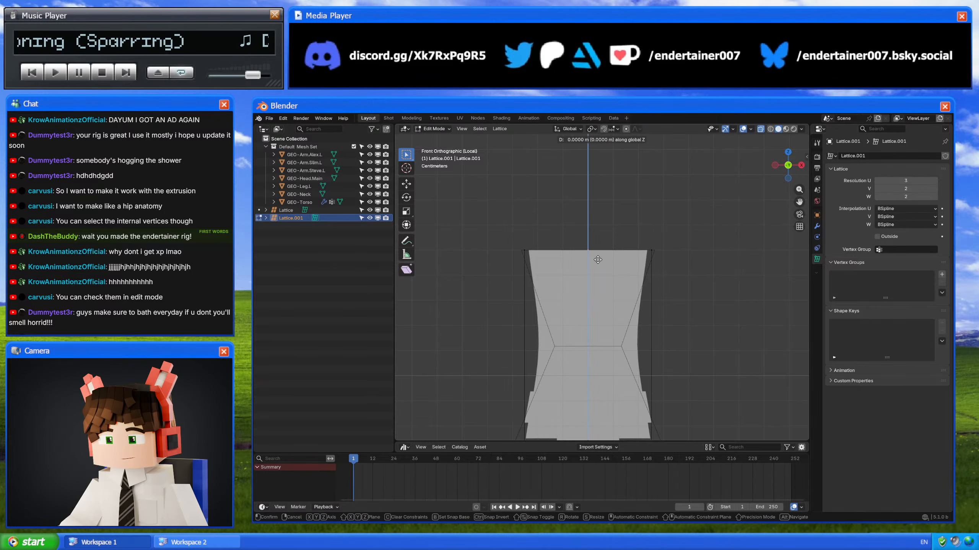
click(599, 234)
key(Tab)
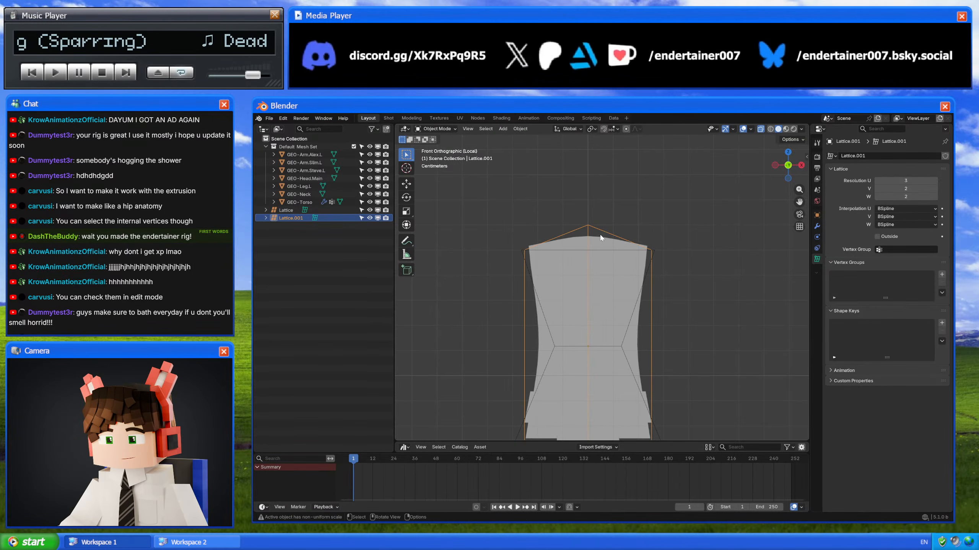
Step: Select the torso, turn on the wireframe overlay, and check its deformed top against the Edit Mode mesh
click(600, 234)
middle_drag(599, 234, 610, 276)
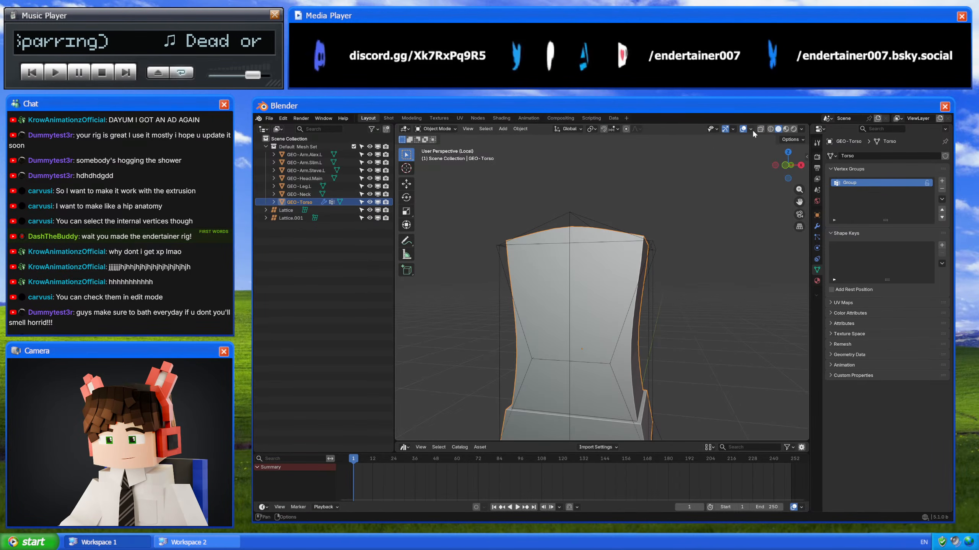
key(q)
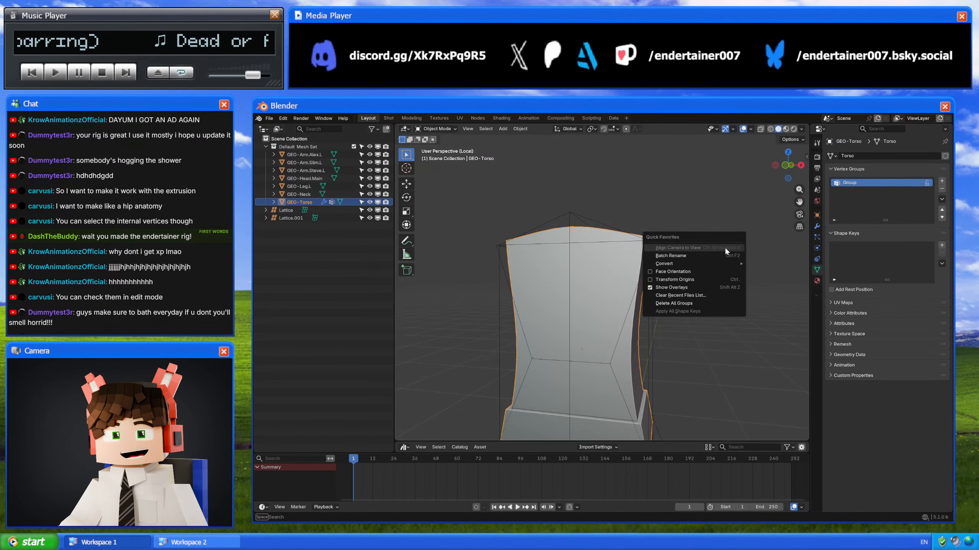
click(751, 129)
click(697, 285)
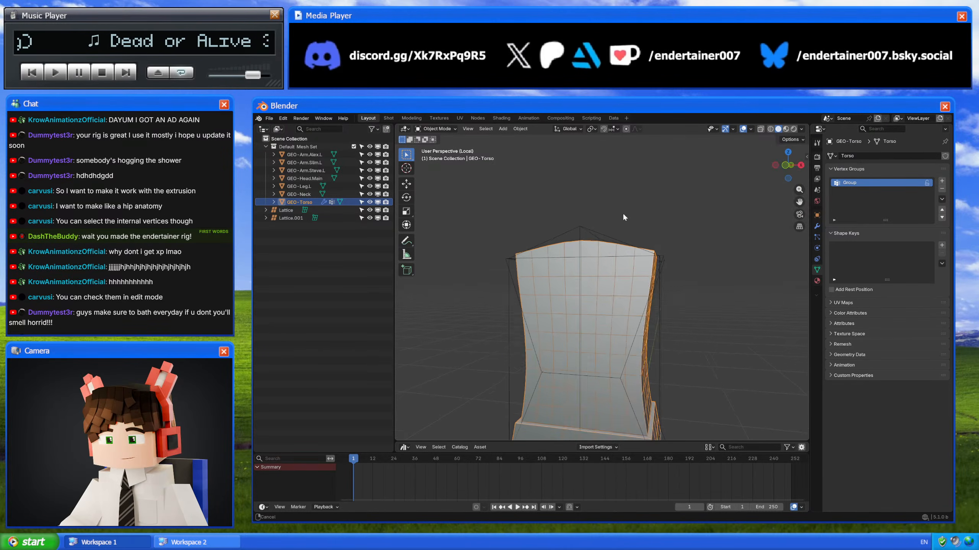
middle_drag(622, 213, 696, 223)
scroll(632, 297, up, 3)
scroll(582, 284, down, 3)
key(Tab)
key(l)
key(Tab)
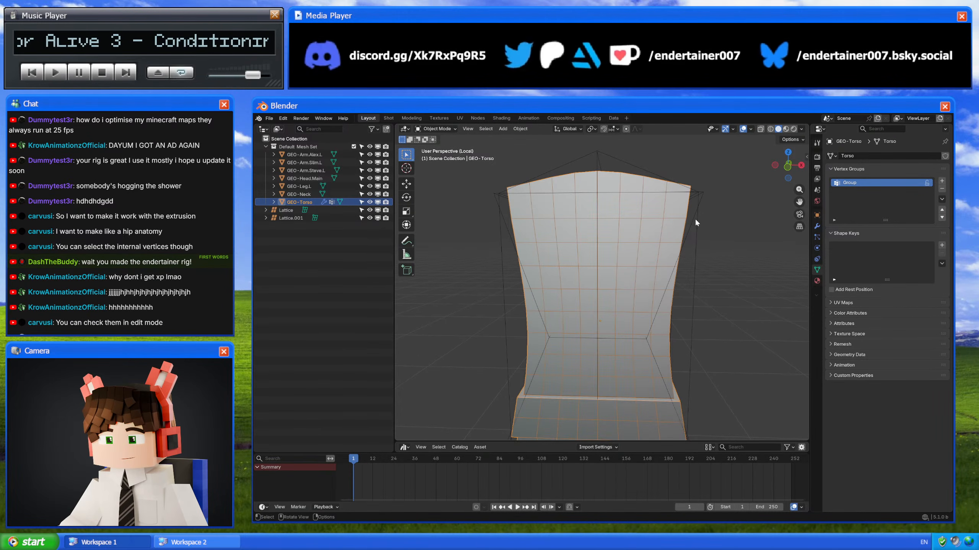
Step: Try placing the torso's Lattice.001 modifier above the Lattice modifier, compare both orders, and undo the reordering
click(647, 173)
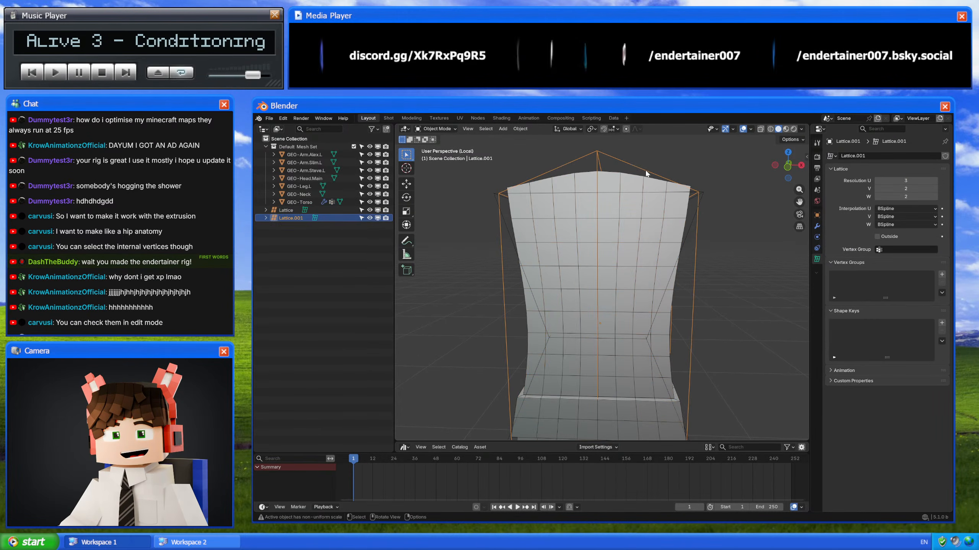
click(817, 226)
click(685, 303)
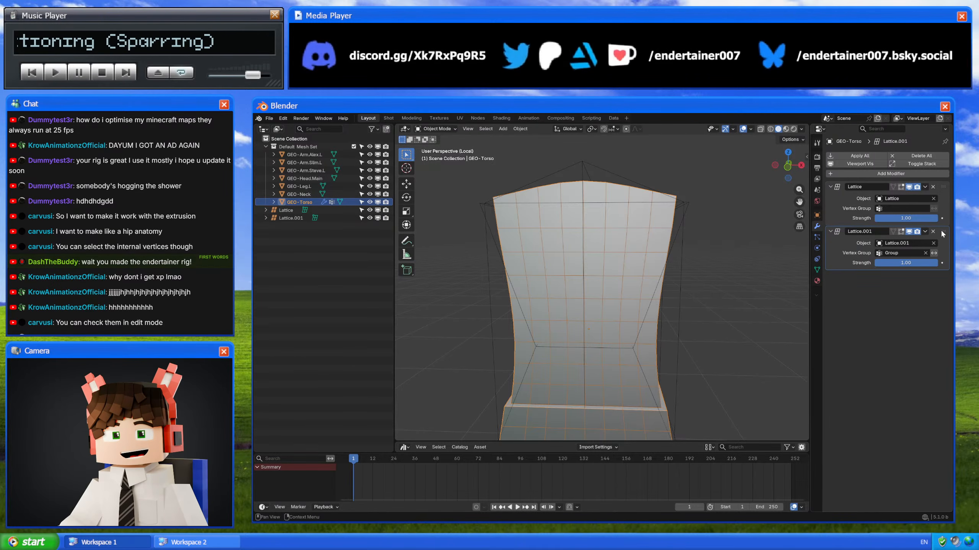
drag(943, 231, 939, 179)
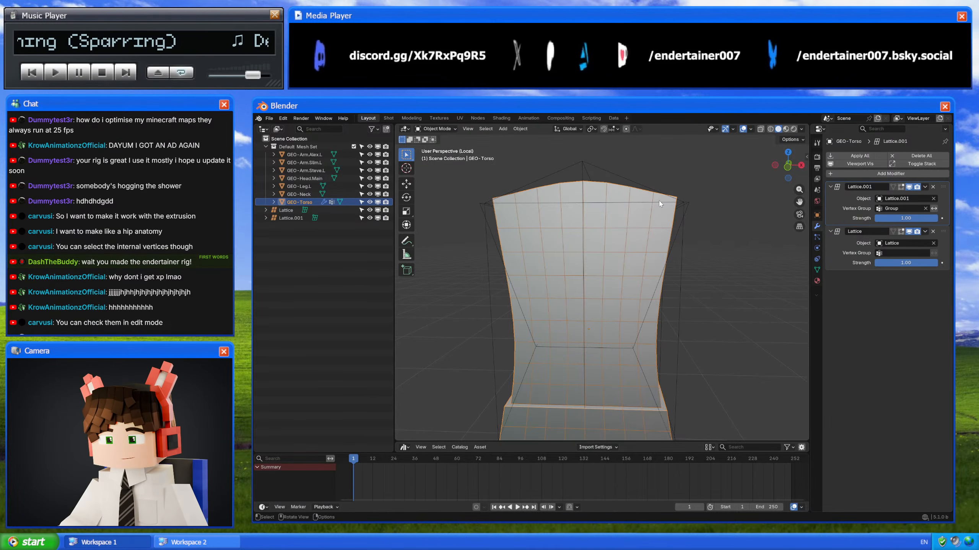
shift+middle_drag(526, 239, 533, 260)
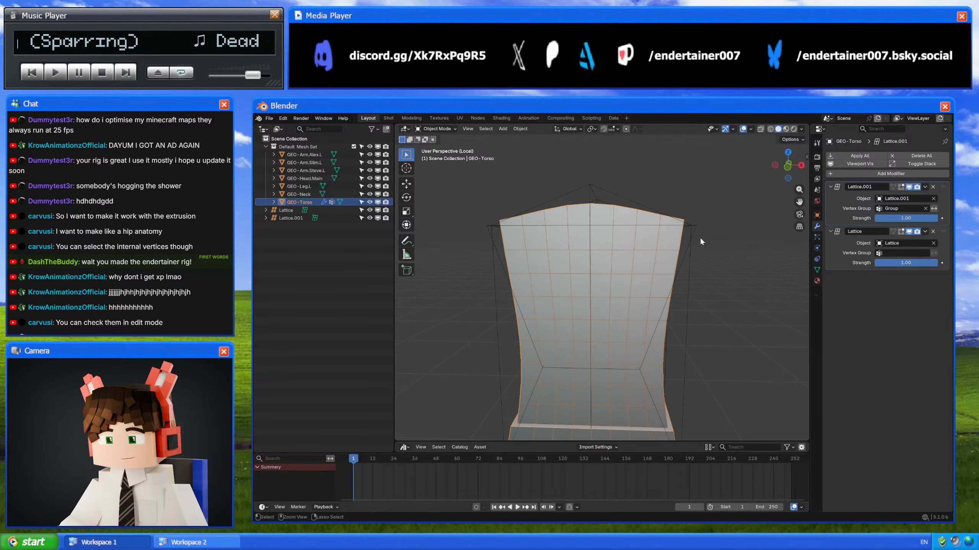
key(ctrl+z)
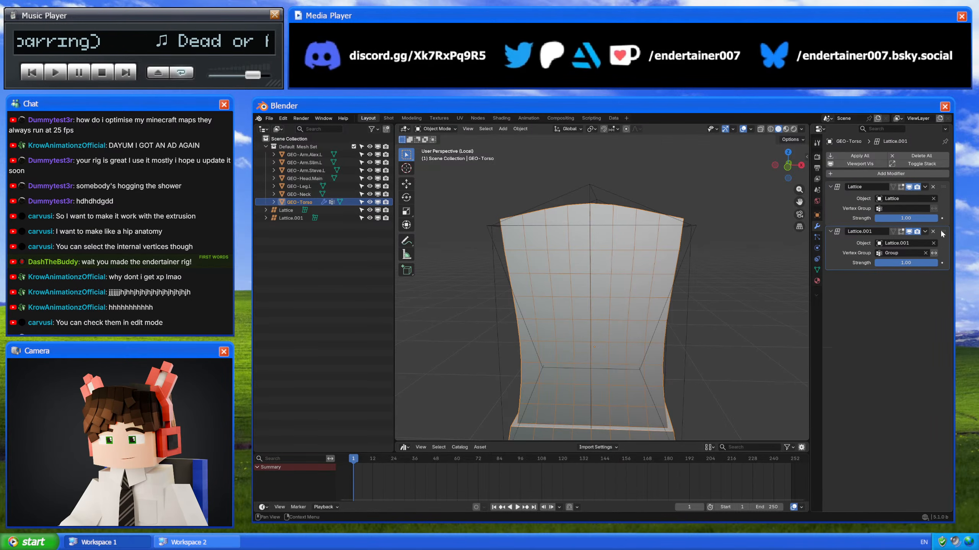
key(ctrl+shift+z)
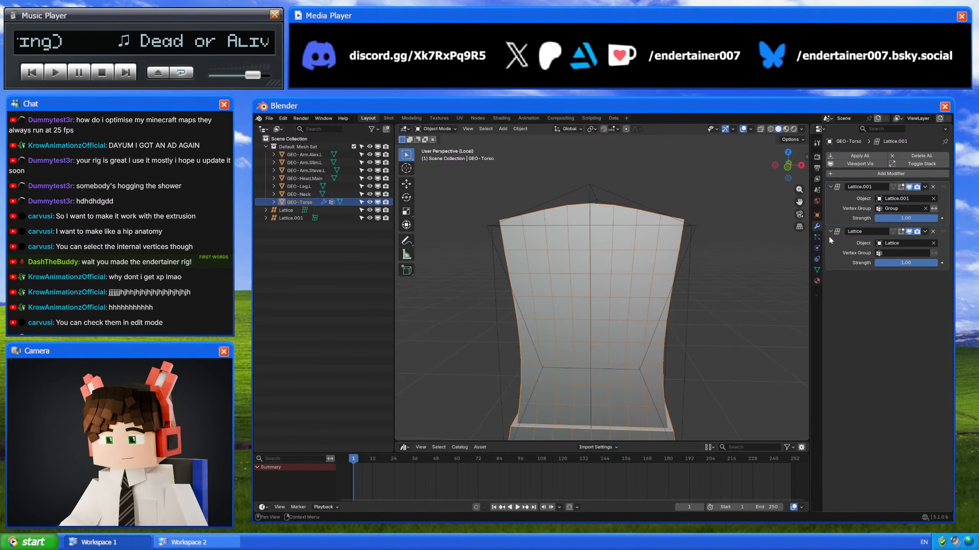
key(ctrl+z)
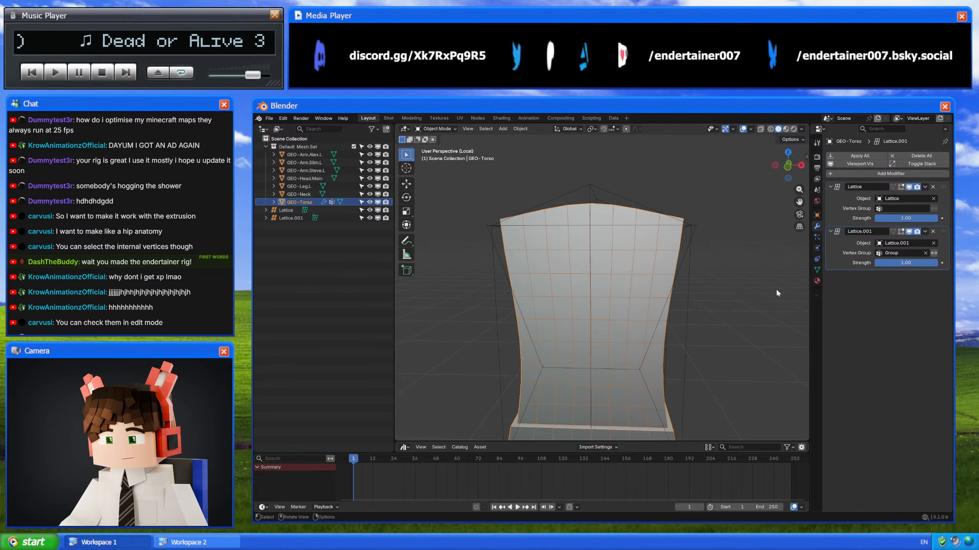
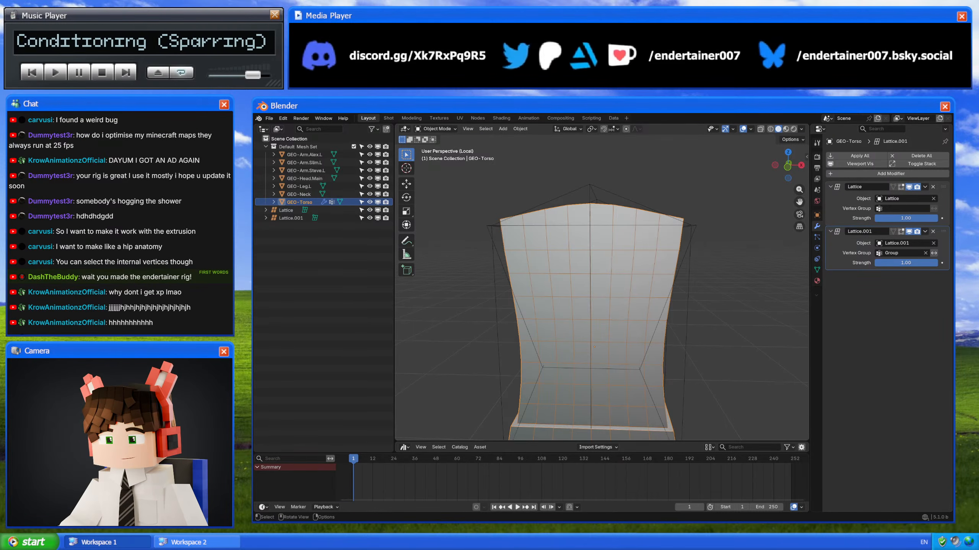
Step: Examine the torso's undeformed mesh in Edit Mode against the two lattice cages from several angles
key(alt+a)
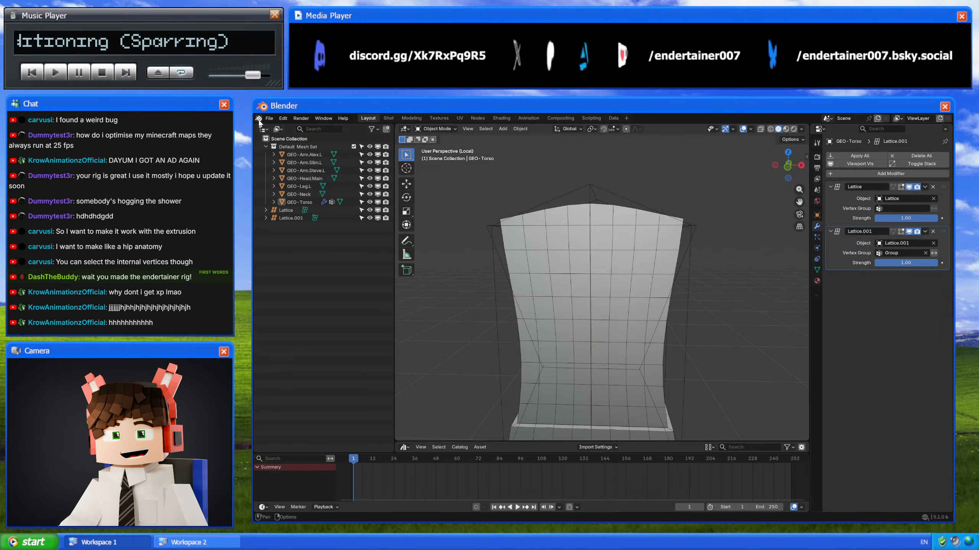
click(596, 263)
key(Tab)
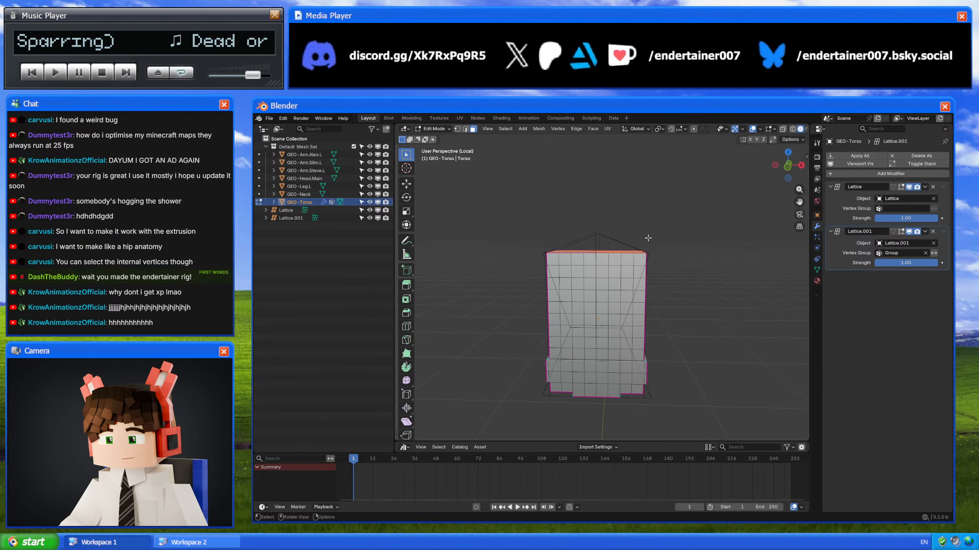
mouse_move(658, 299)
middle_down()
mouse_move(631, 293)
mouse_move(655, 307)
mouse_move(613, 277)
mouse_move(663, 281)
middle_up()
key(Tab)
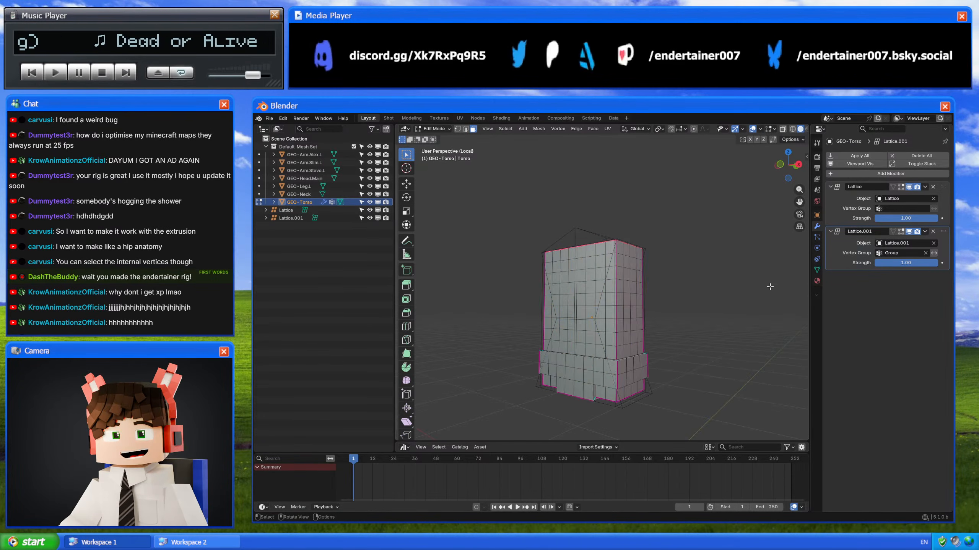
Step: Delete the torso together with both lattices and leave local view
shift+click(290, 218)
key(KP_Divide)
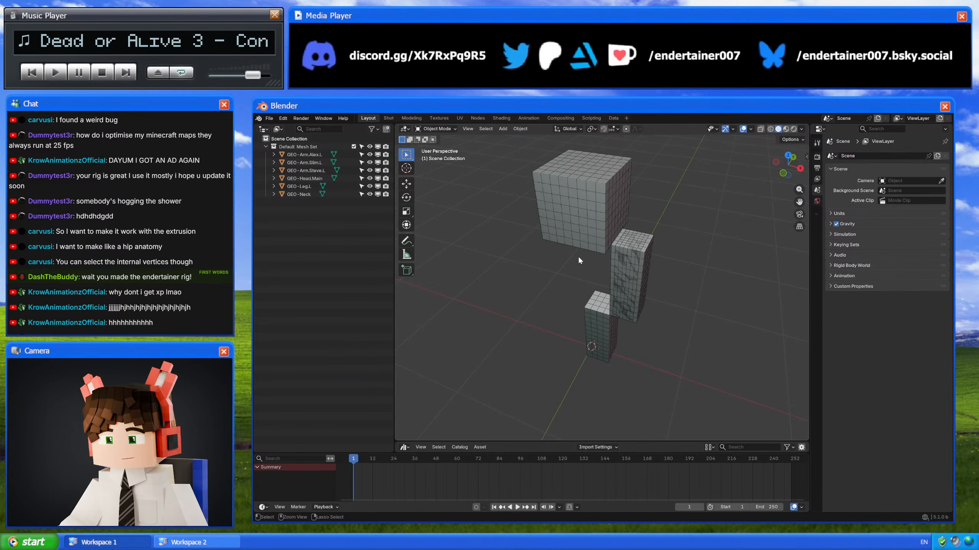
click(553, 265)
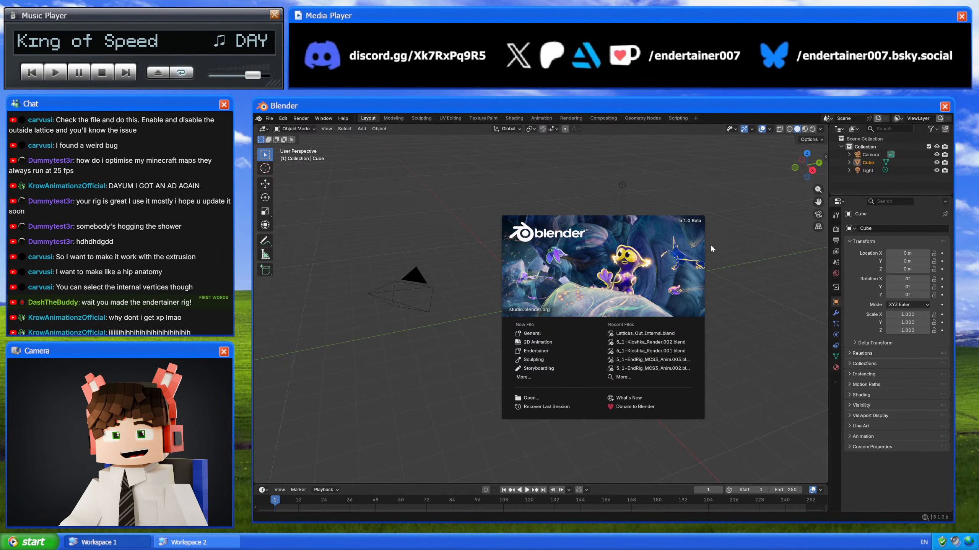
Step: Scale the default cube in a new General scene along X and Y only, to about 15.85, making a wide slab
click(732, 256)
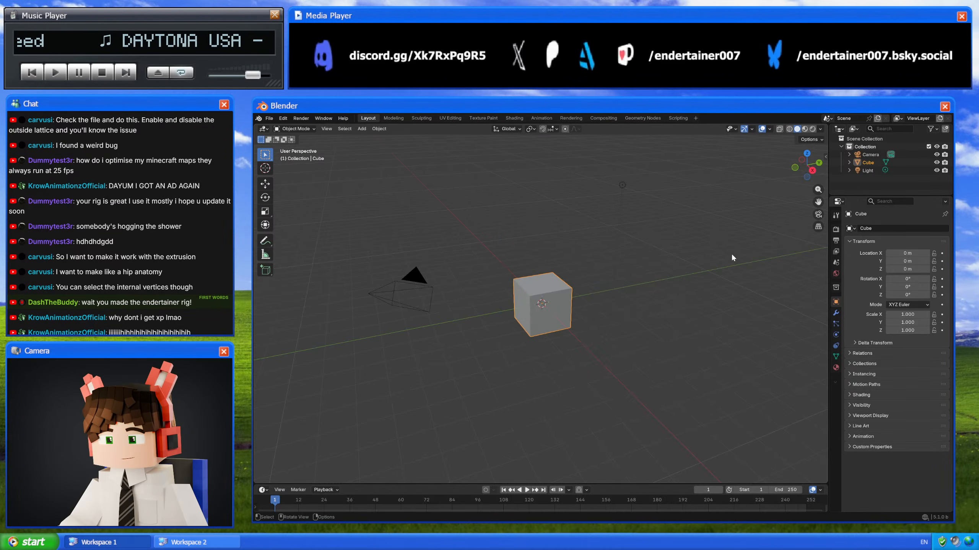
key(s)
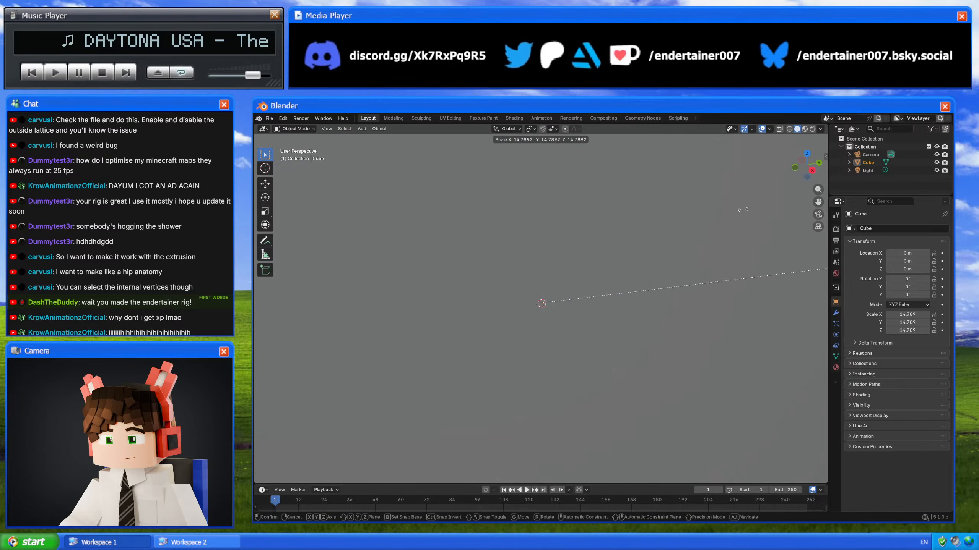
key(shift+z)
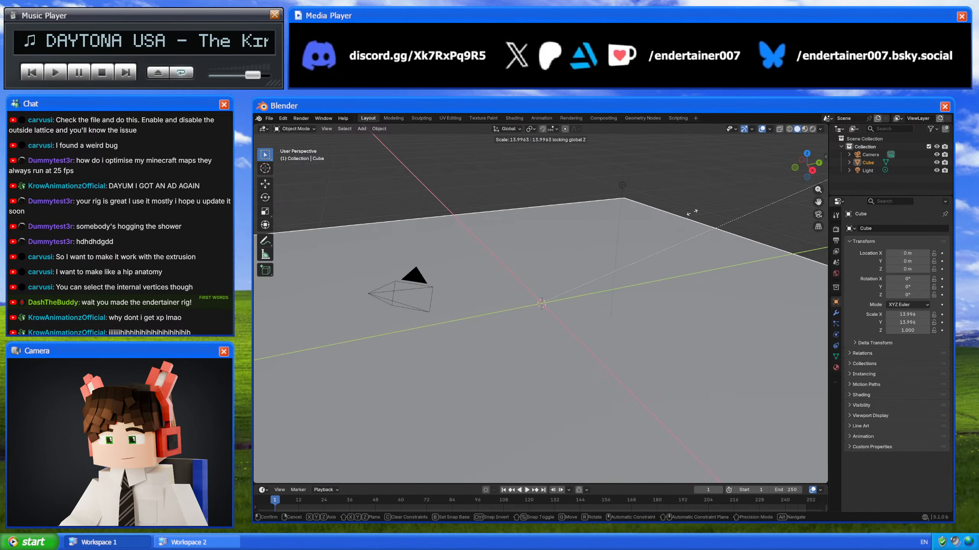
click(363, 476)
Step: Subdivide the whole slab with 10 cuts and again with 1 cut, and return to Object Mode in a top view
key(Tab)
right_click(622, 284)
click(622, 284)
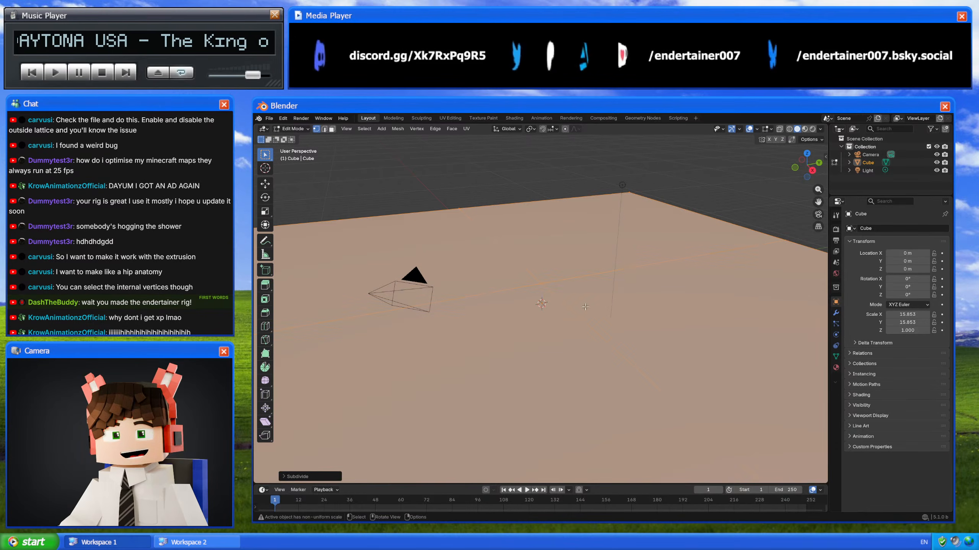
click(314, 477)
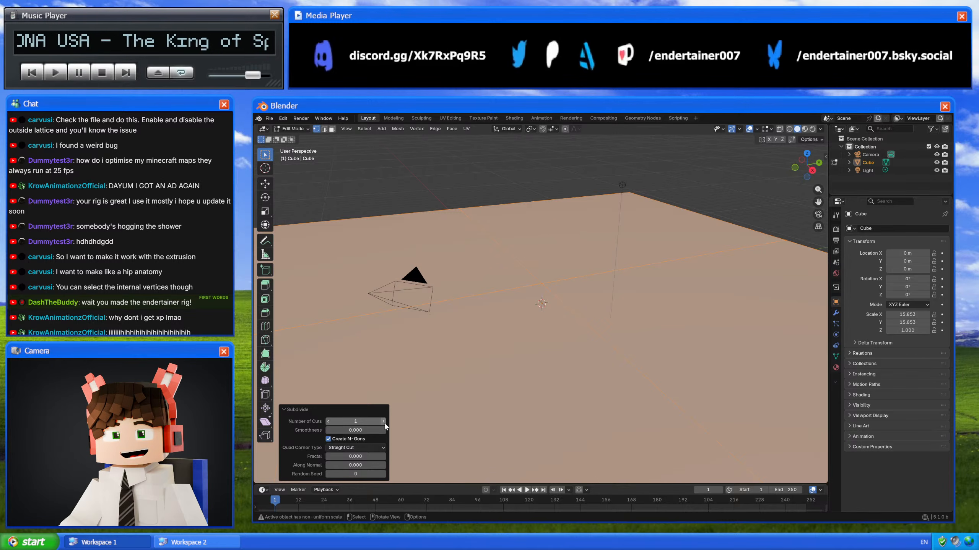
mouse_move(383, 421)
mouse_down()
mouse_move(397, 421)
mouse_move(384, 424)
mouse_up()
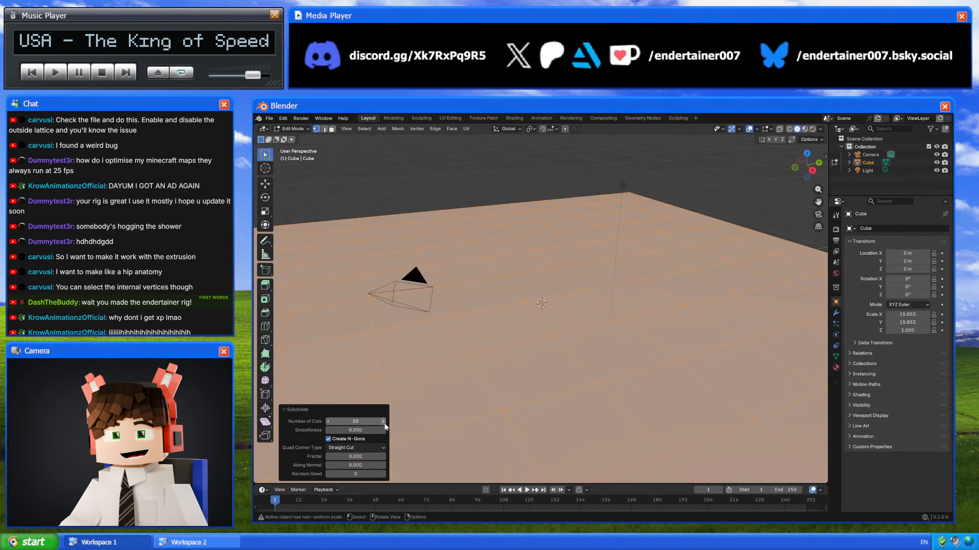
right_click(624, 264)
click(625, 265)
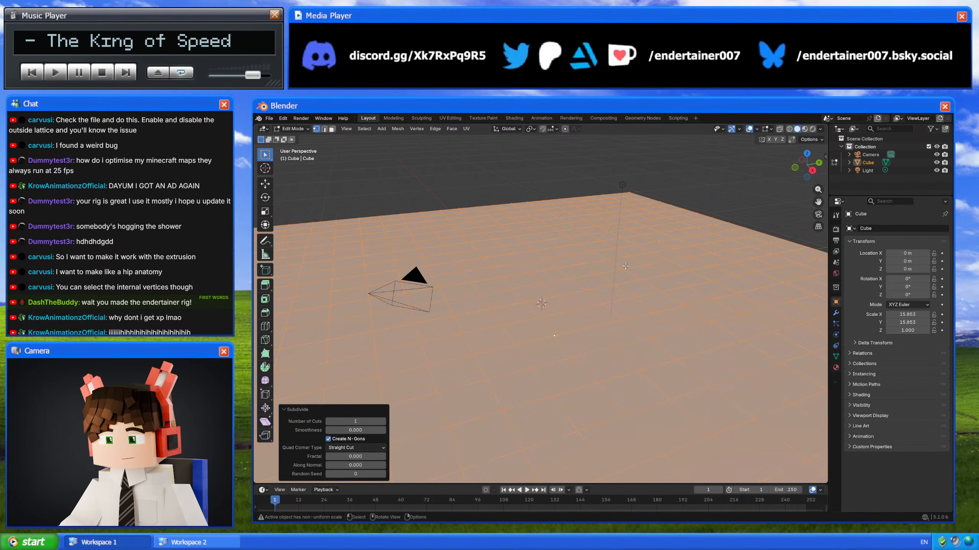
scroll(692, 227, down, 8)
key(Tab)
click(806, 153)
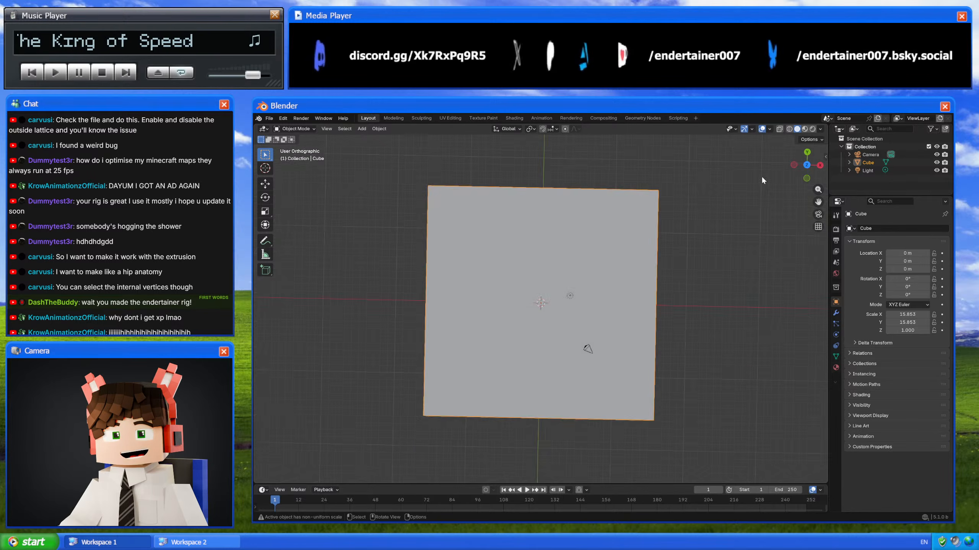
Step: Separate a rectangular block of about 10 by 9 faces, through both sides of the gridded slab, into its own object by selection
shift+middle_drag(707, 315, 725, 242)
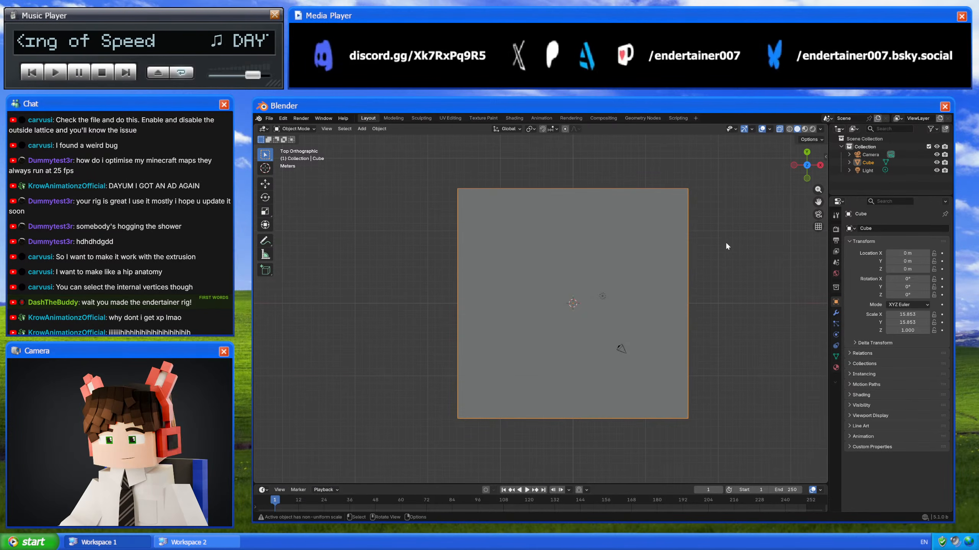
key(Tab)
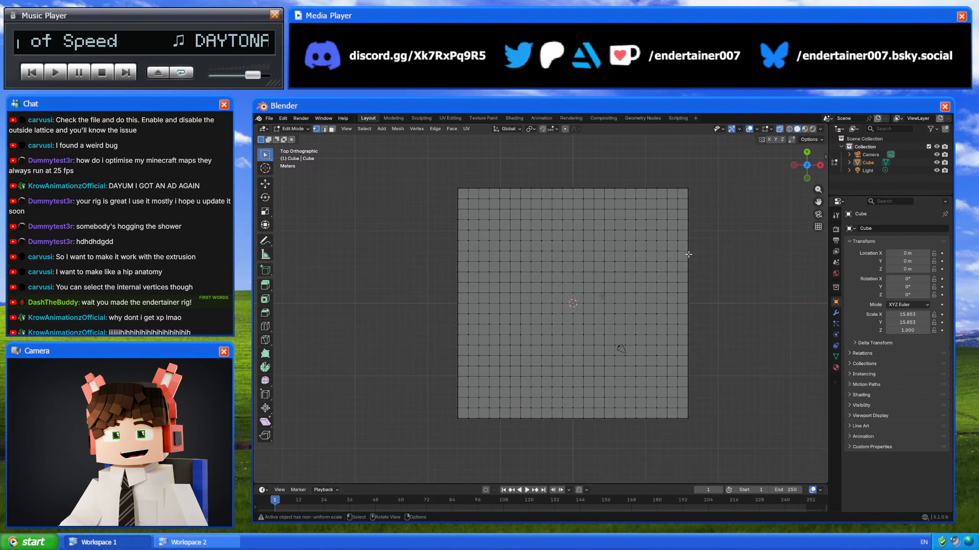
key(3)
shift+middle_drag(580, 278, 585, 307)
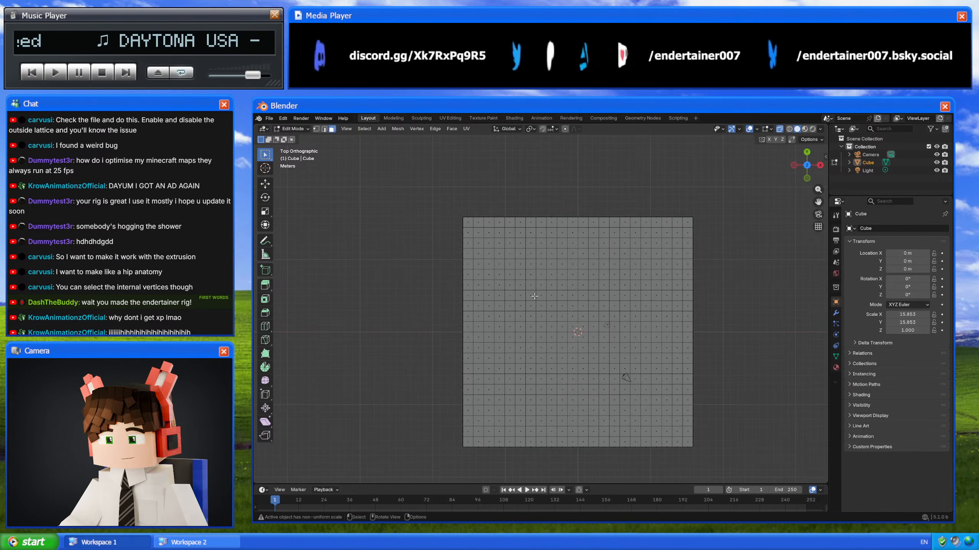
shift+middle_drag(530, 341, 526, 334)
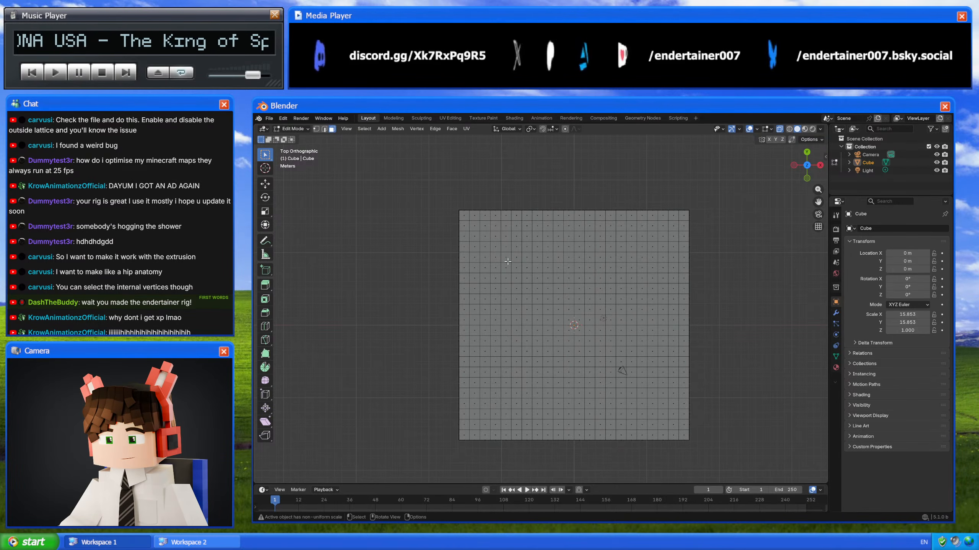
drag(502, 254, 606, 346)
right_click(599, 347)
right_click(600, 347)
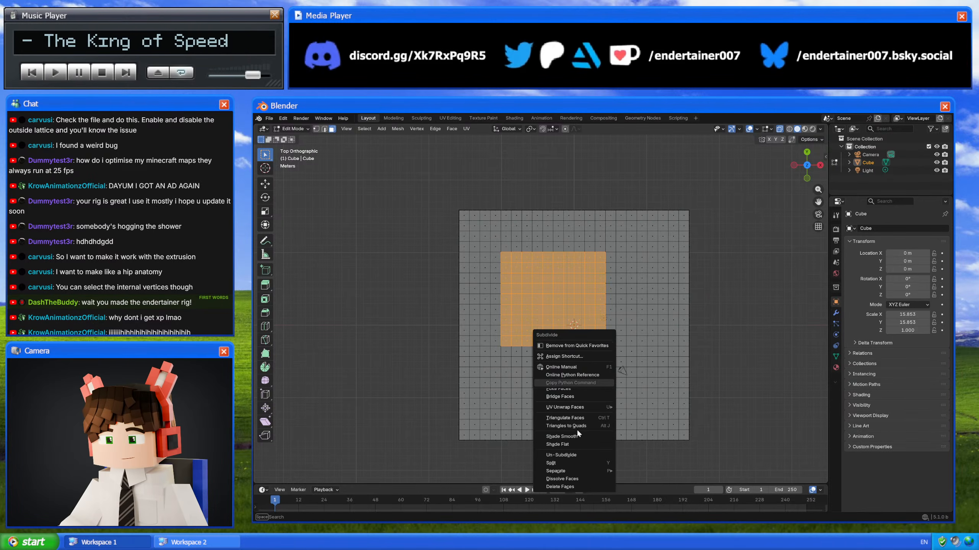
mouse_move(575, 472)
click(633, 470)
key(Tab)
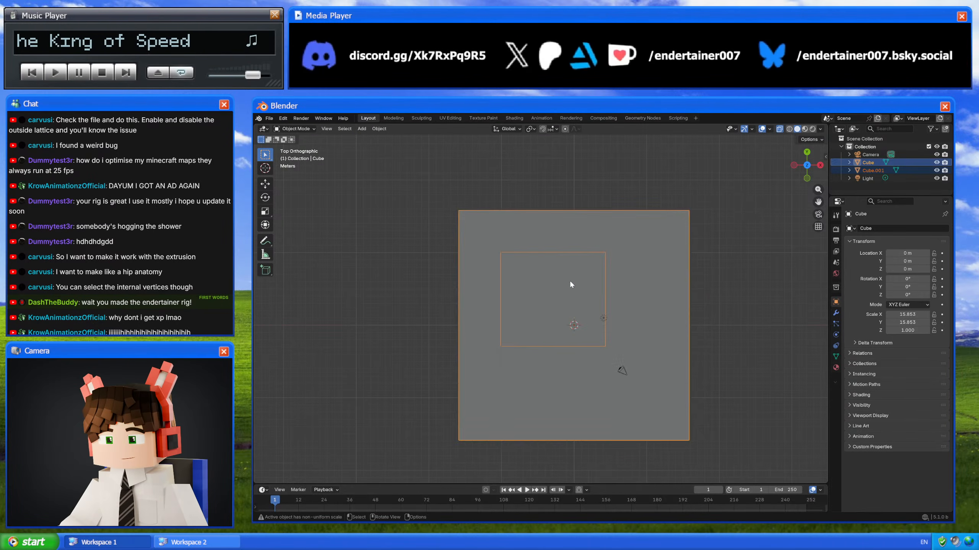
Step: Create a new collection under the Scene Collection and move the original outer slab, Cube, into it
middle_drag(567, 279, 639, 266)
click(651, 270)
key(alt+a)
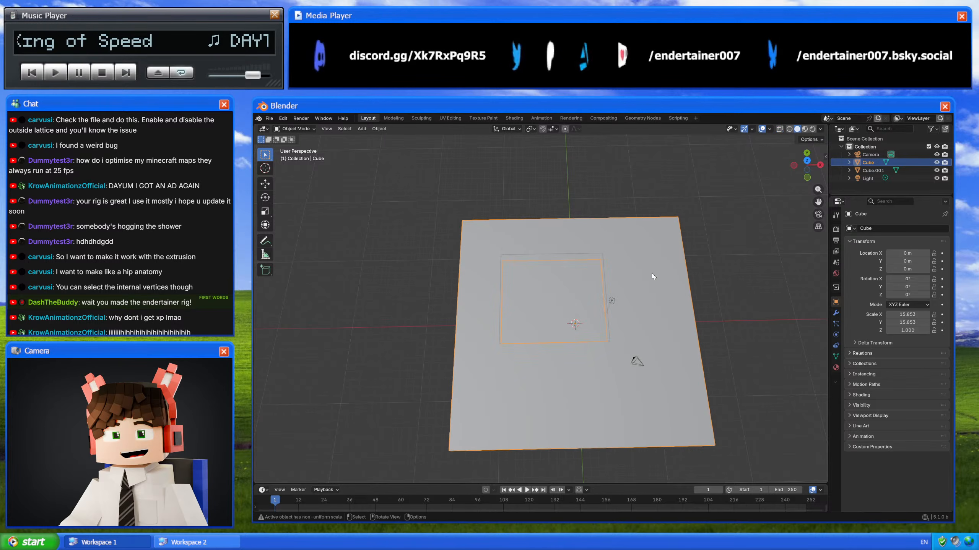
click(878, 138)
right_click(878, 138)
click(877, 137)
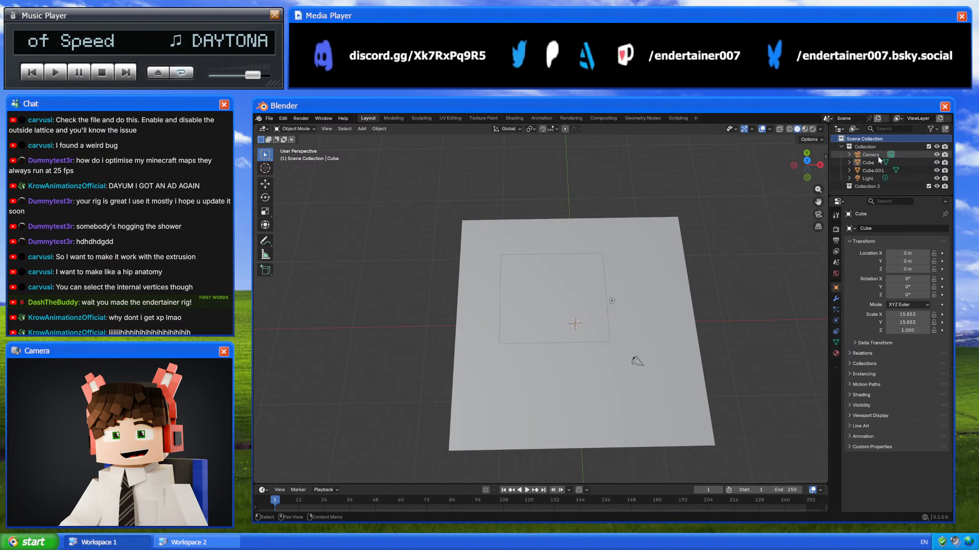
click(867, 162)
drag(866, 162, 886, 187)
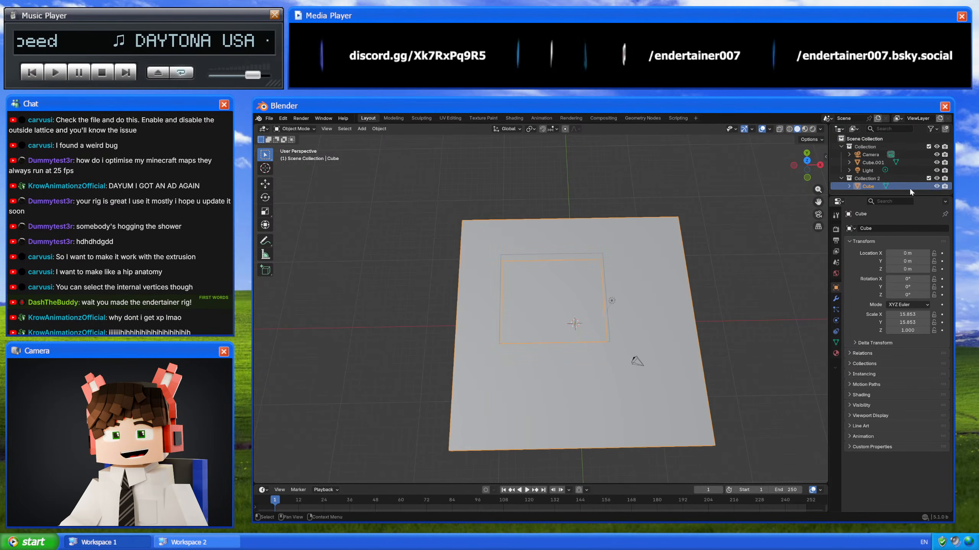
Step: Exclude Collection 2 from the view layer and inspect the separated piece on its own from several angles
click(928, 178)
middle_drag(705, 315, 677, 276)
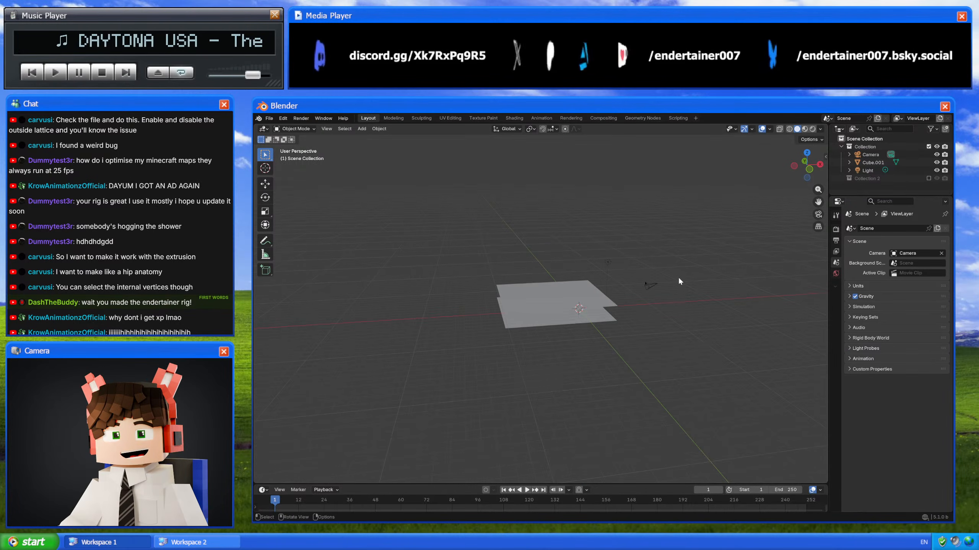
click(560, 303)
mouse_move(560, 303)
middle_down()
mouse_move(545, 314)
mouse_move(567, 284)
mouse_move(585, 334)
mouse_move(565, 288)
middle_up()
scroll(545, 314, down, 2)
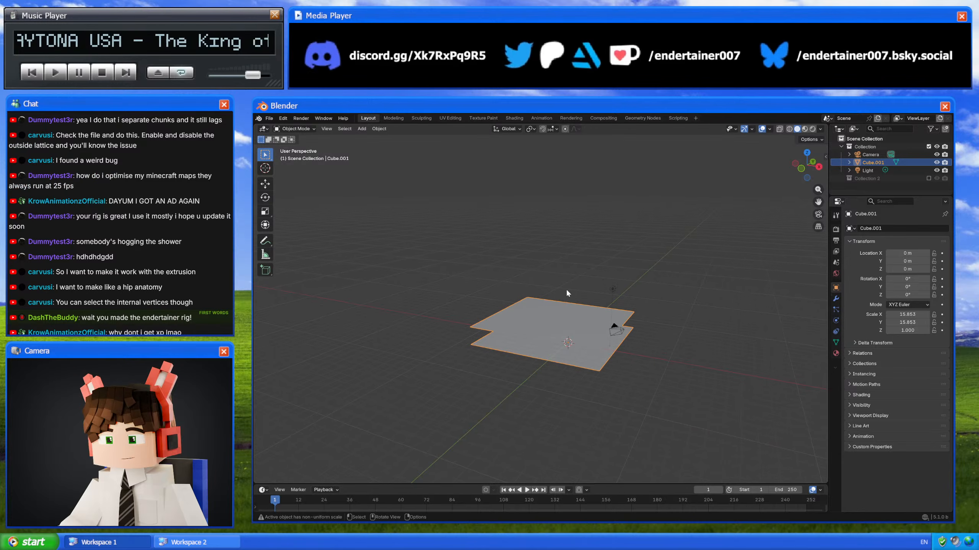
scroll(553, 320, up, 2)
middle_drag(555, 323, 706, 278)
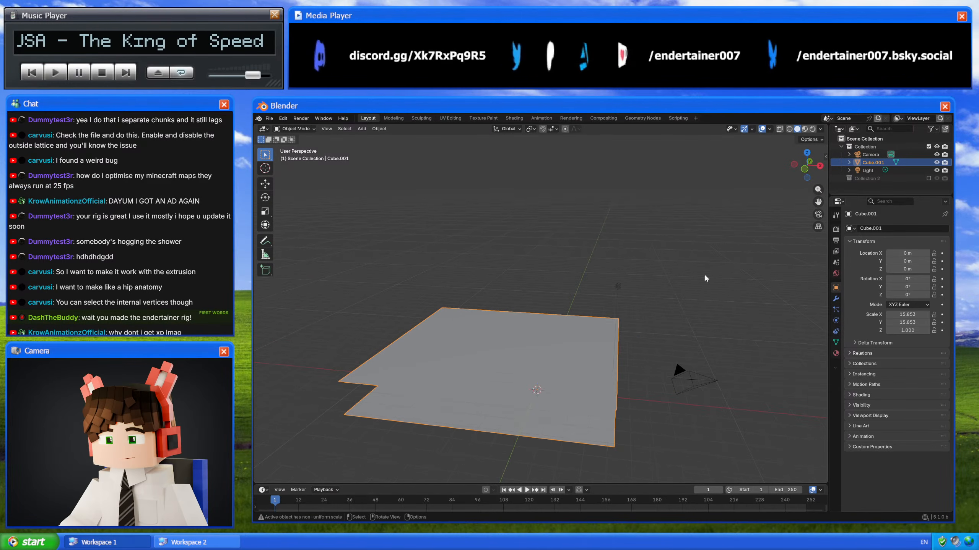
Step: Include Collection 2 in the view layer again and view the slab together with the separated piece
click(928, 179)
mouse_move(650, 265)
middle_down()
mouse_move(651, 232)
mouse_move(667, 267)
middle_up()
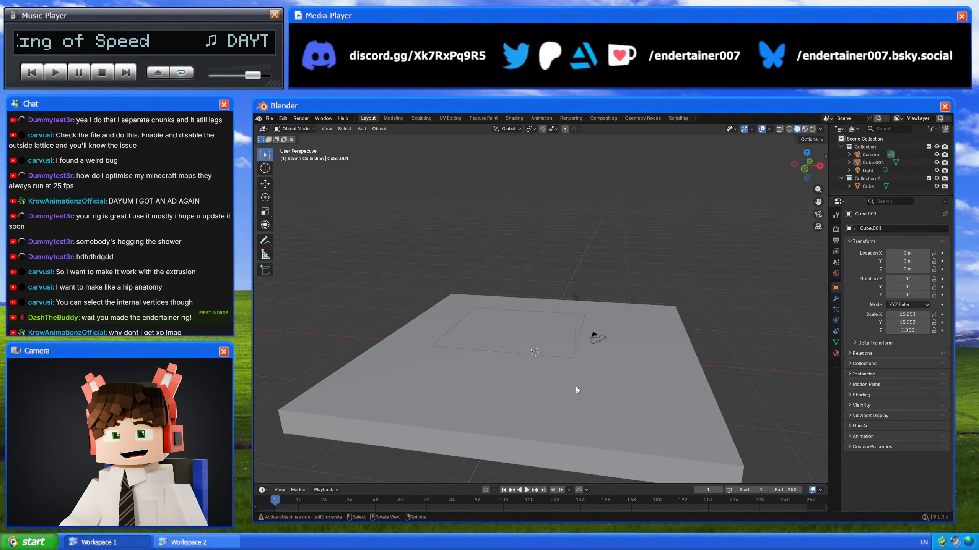
middle_drag(575, 385, 541, 325)
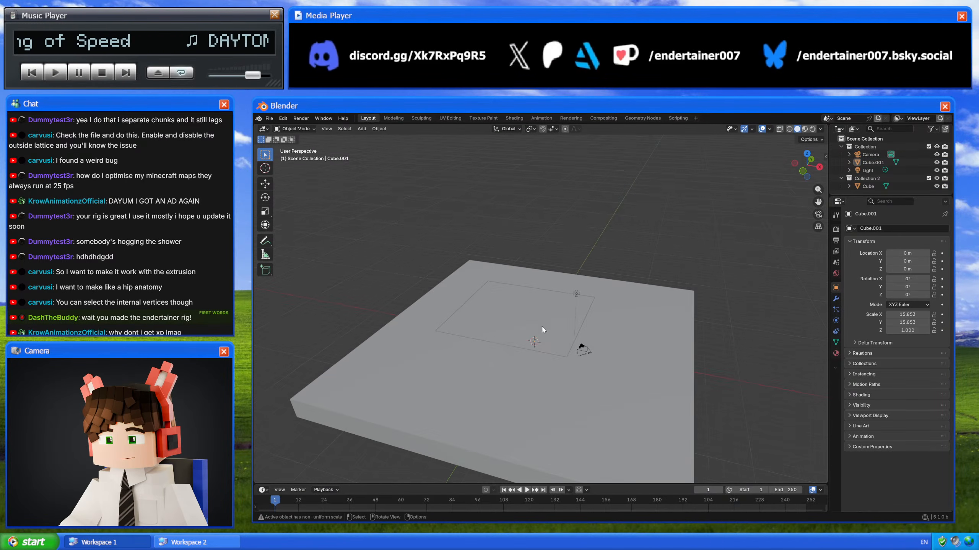
click(259, 118)
click(282, 130)
click(622, 319)
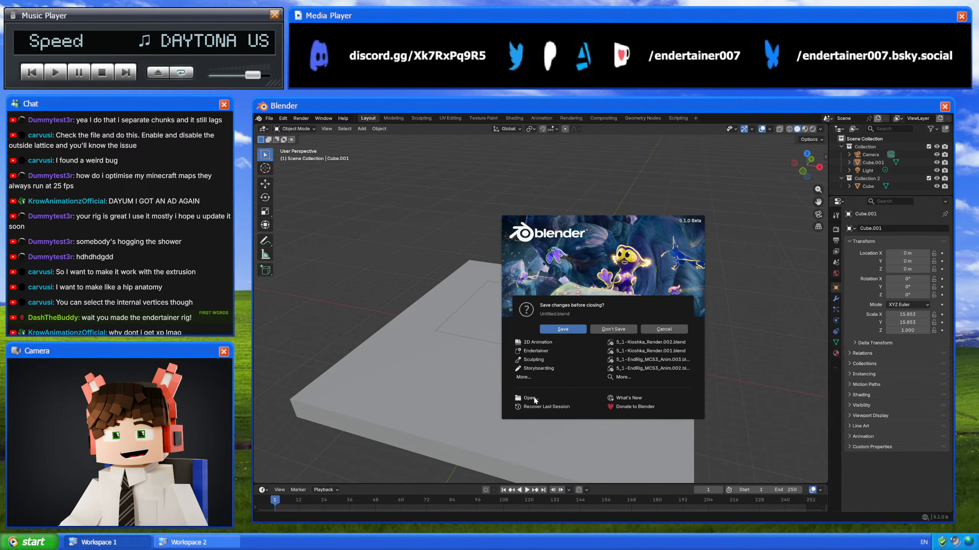
click(623, 325)
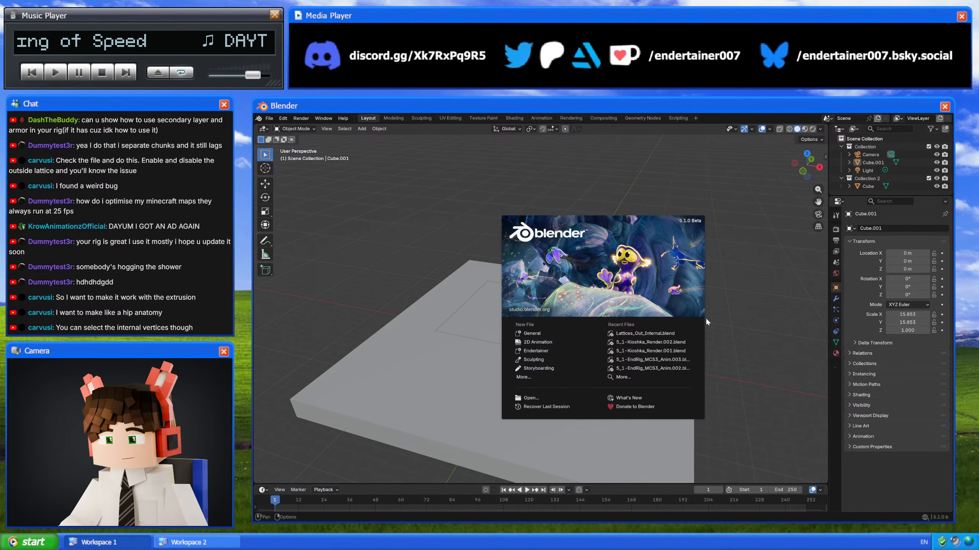
click(738, 326)
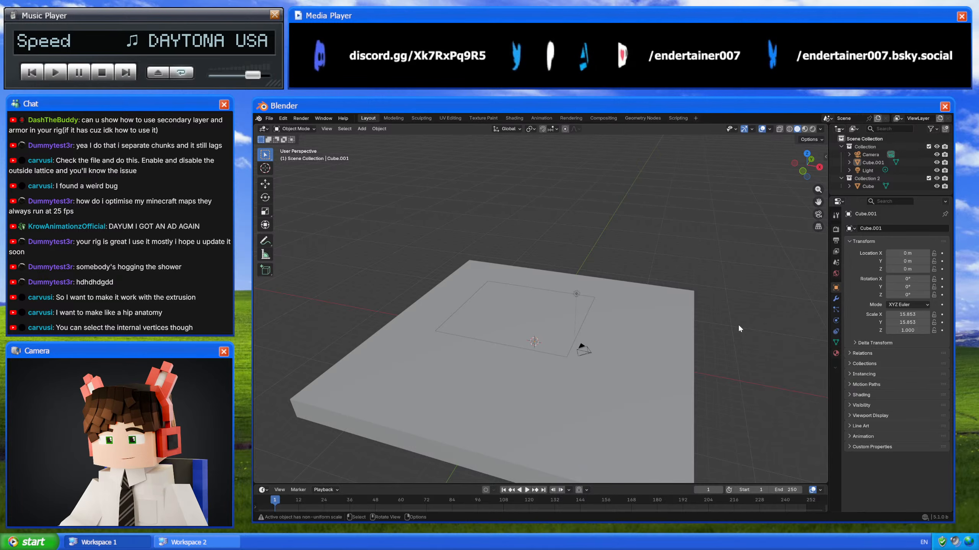
Step: Hide the outer slab object in the viewport, leaving only the separated piece
click(552, 325)
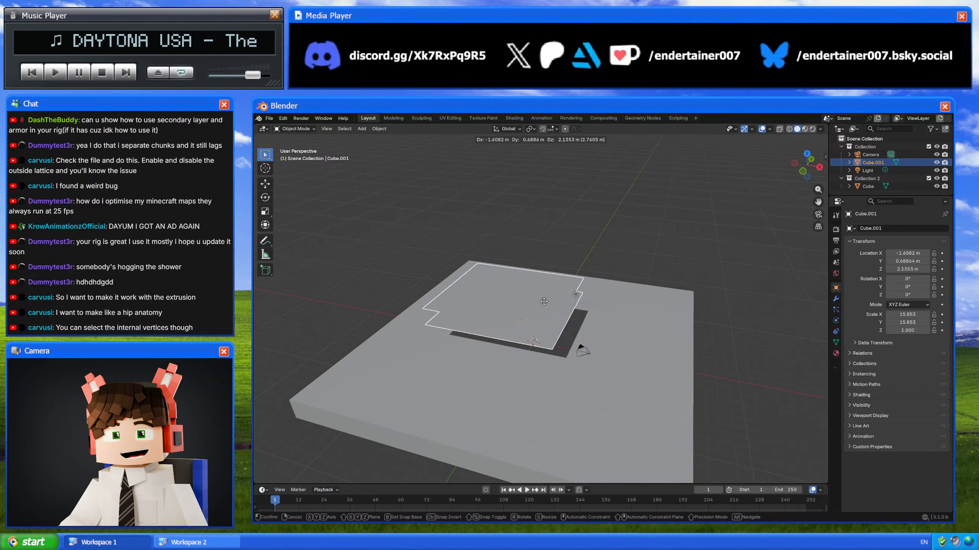
middle_drag(552, 325, 576, 284)
click(521, 374)
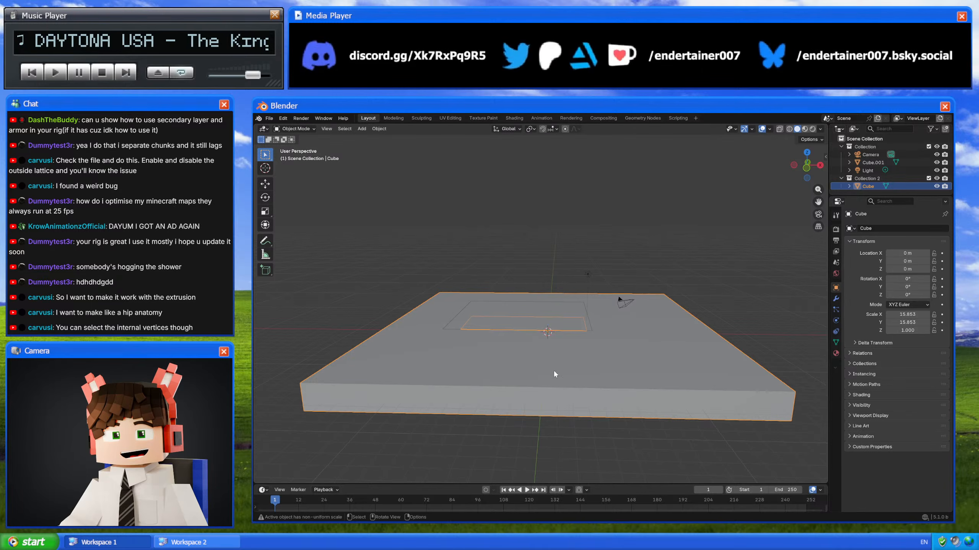
key(h)
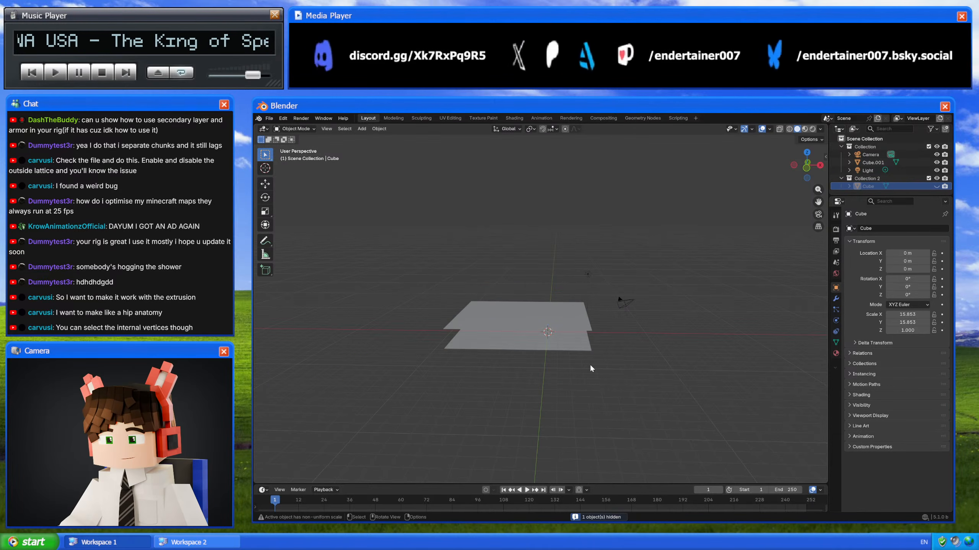
scroll(589, 364, down, 4)
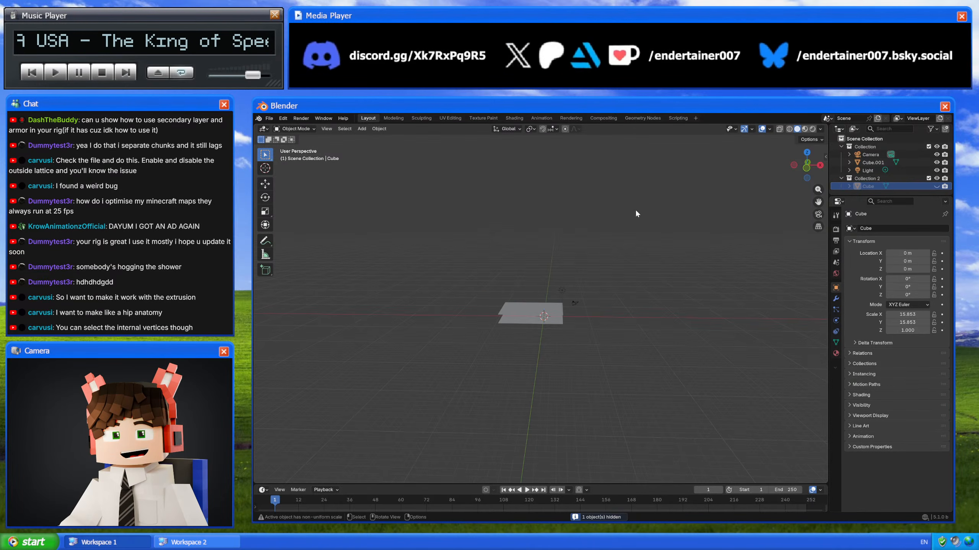
Step: Compare the scene with Collection 2 excluded from the view layer and included again
click(928, 179)
click(928, 179)
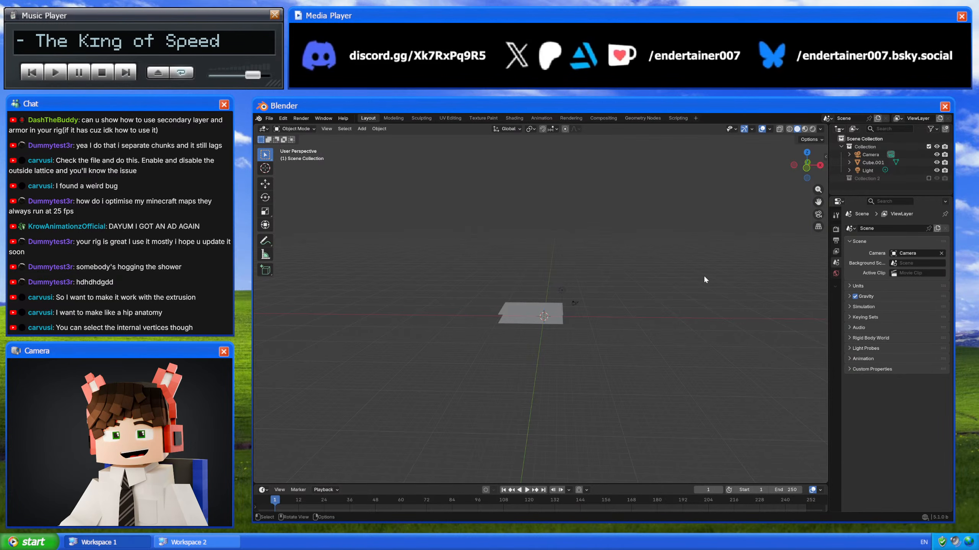
scroll(686, 289, up, 3)
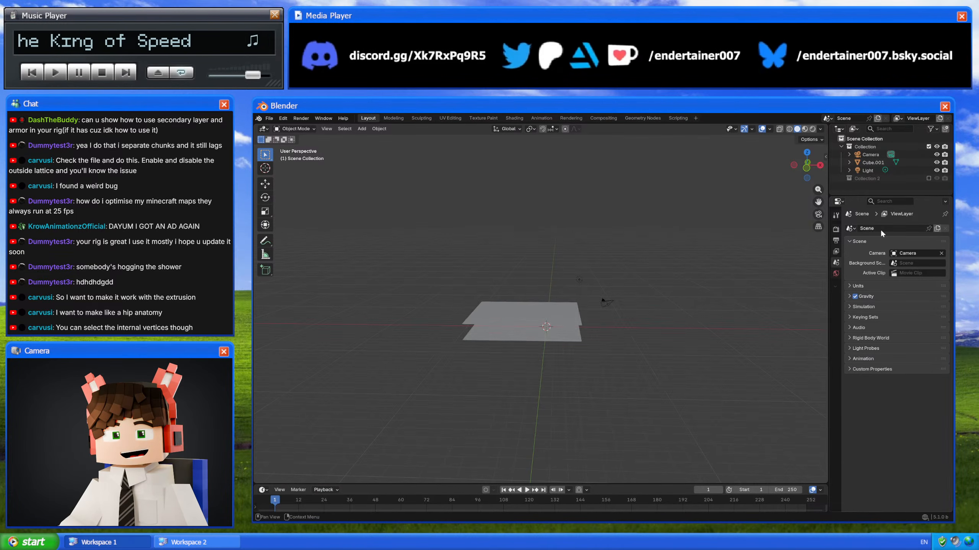
click(929, 178)
middle_drag(620, 318, 622, 359)
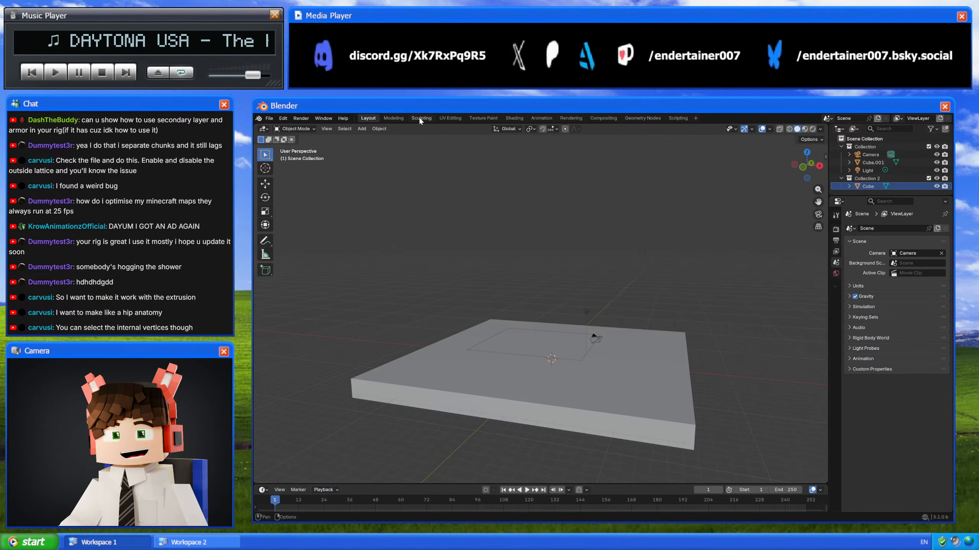
Step: Add the Shot workspace from the Endertainer template and view the slab and camera in it
click(696, 118)
mouse_move(688, 145)
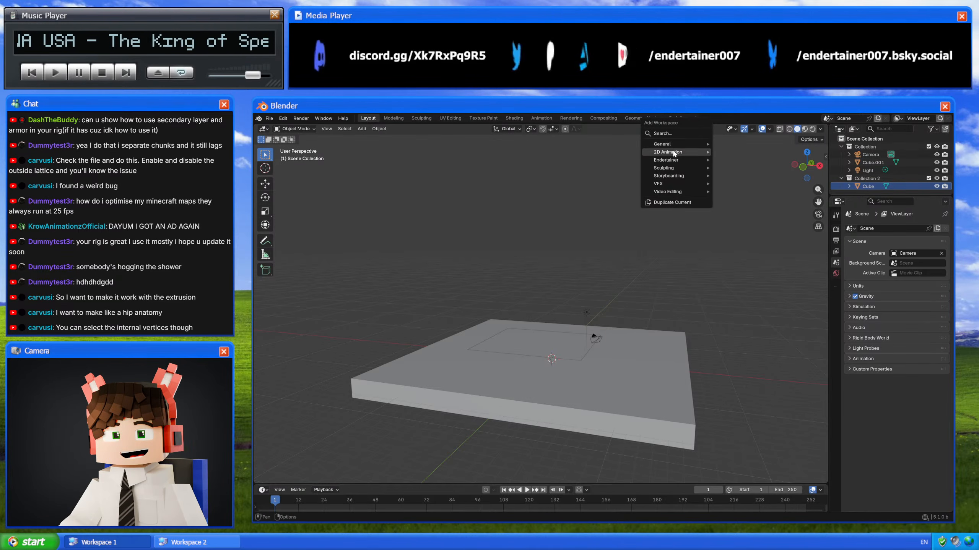
mouse_move(666, 159)
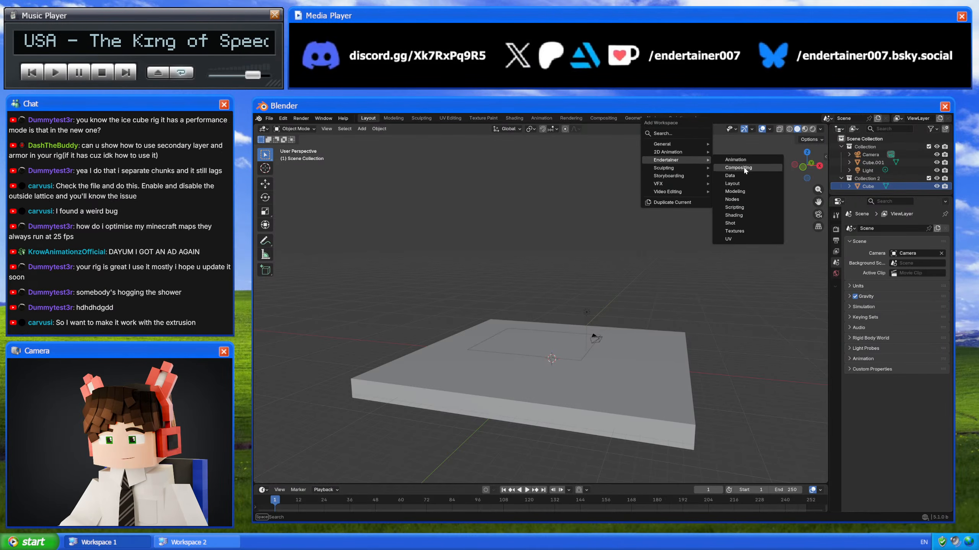
click(747, 223)
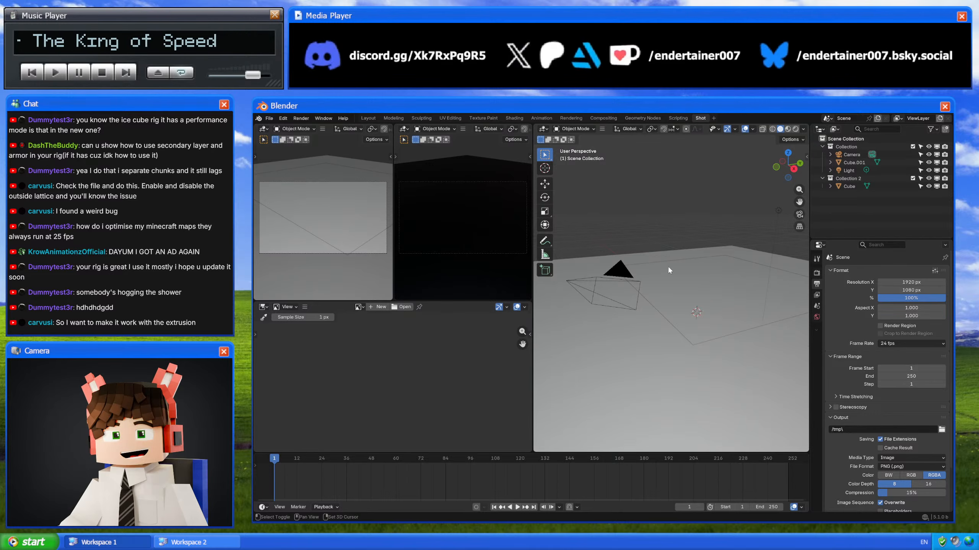
middle_drag(667, 265, 670, 285)
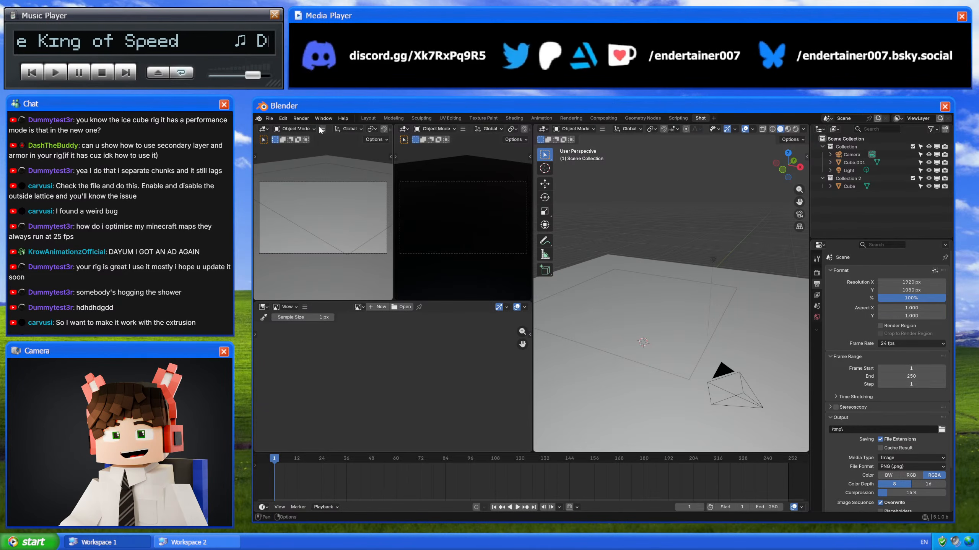
click(323, 129)
mouse_move(322, 136)
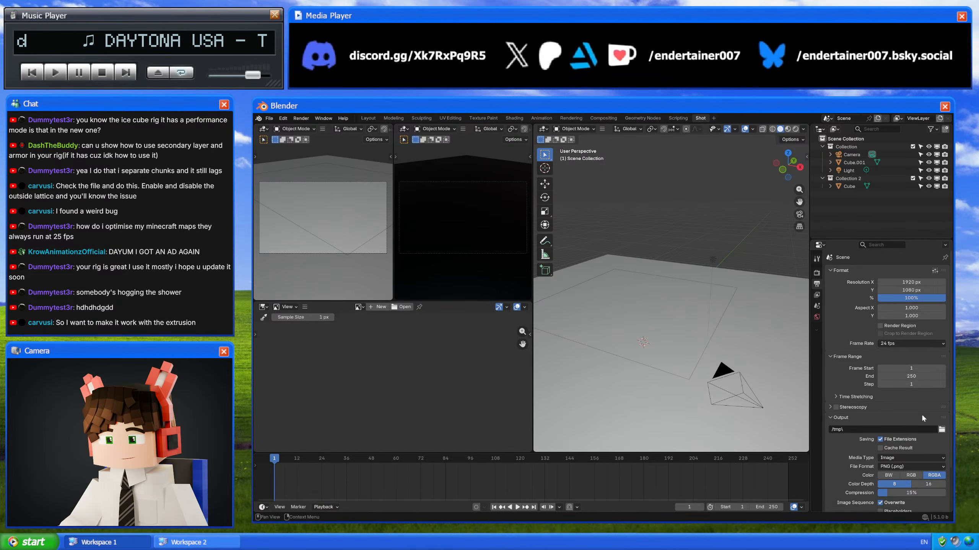
click(725, 387)
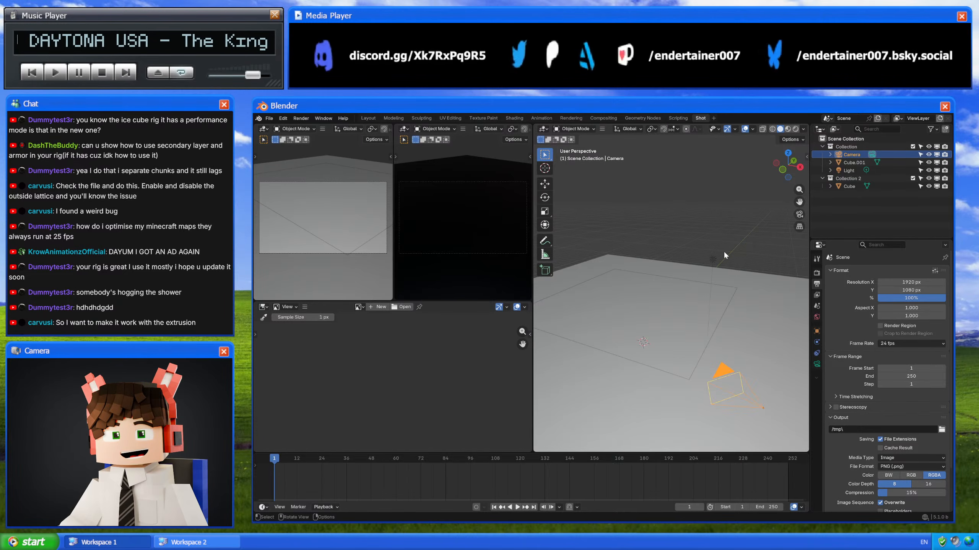
key(alt+a)
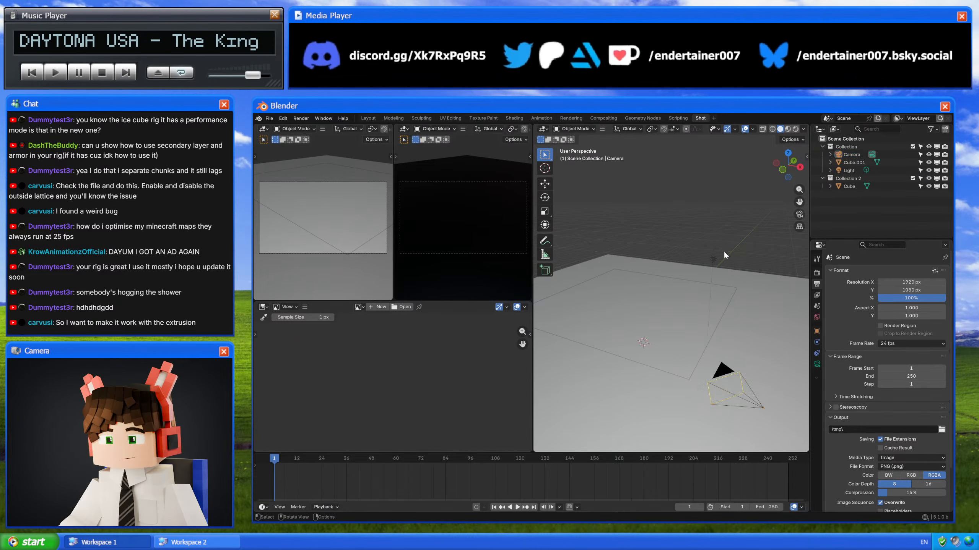
click(321, 130)
mouse_move(348, 141)
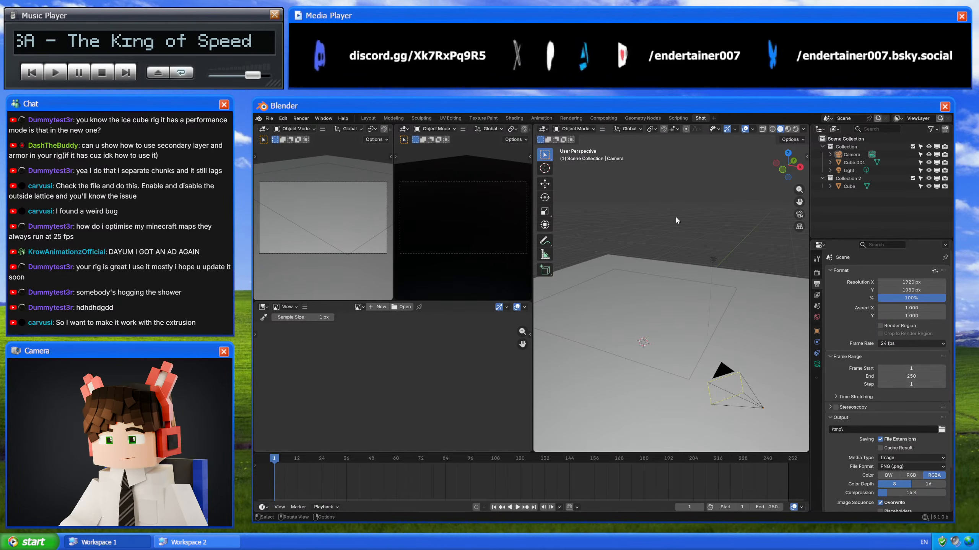
click(323, 129)
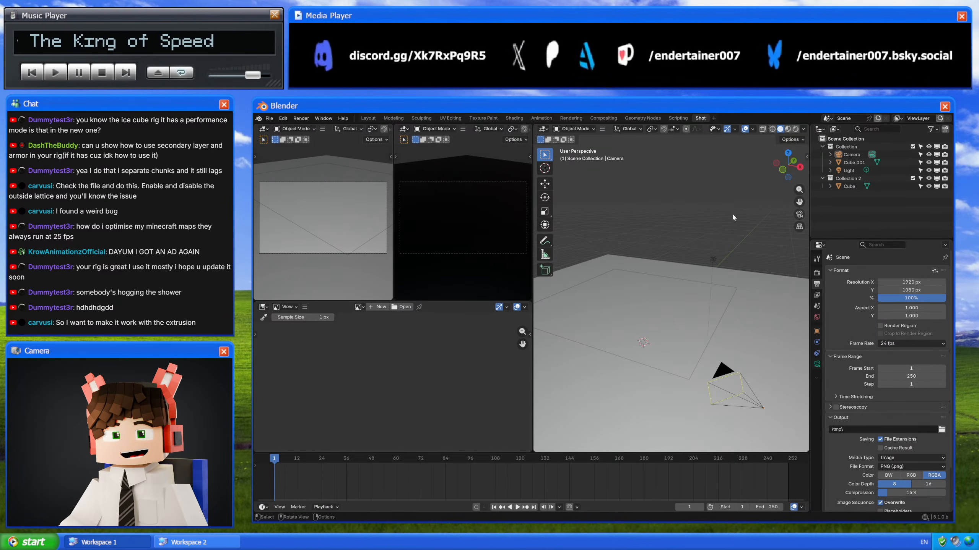
middle_drag(699, 300, 718, 293)
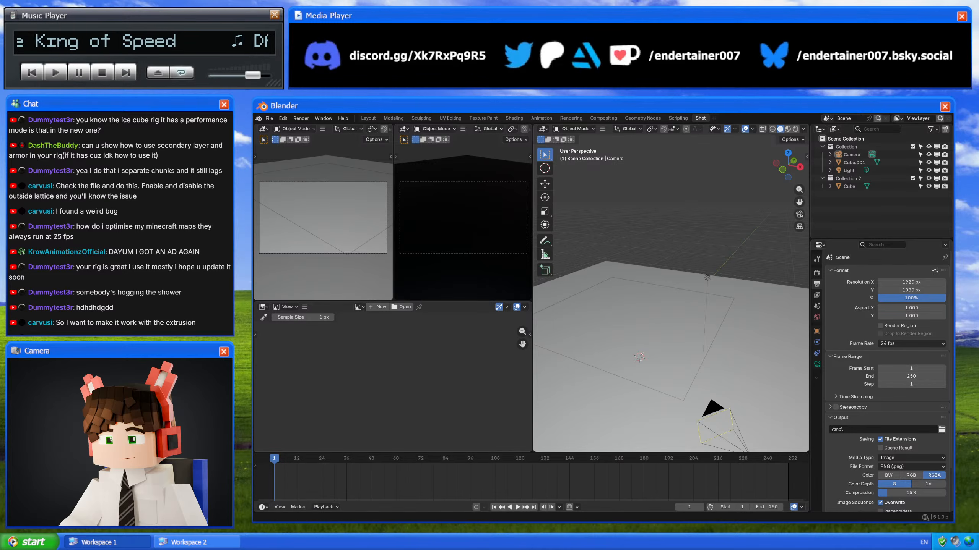
scroll(722, 238, down, 3)
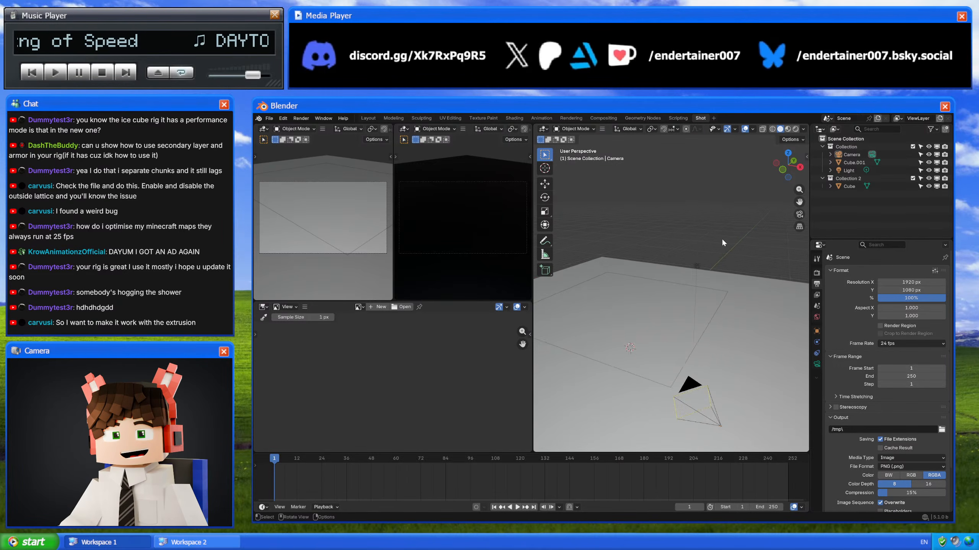
Step: Select the slab and look up the camera view's Render Playblast option and the scene's output settings
click(734, 316)
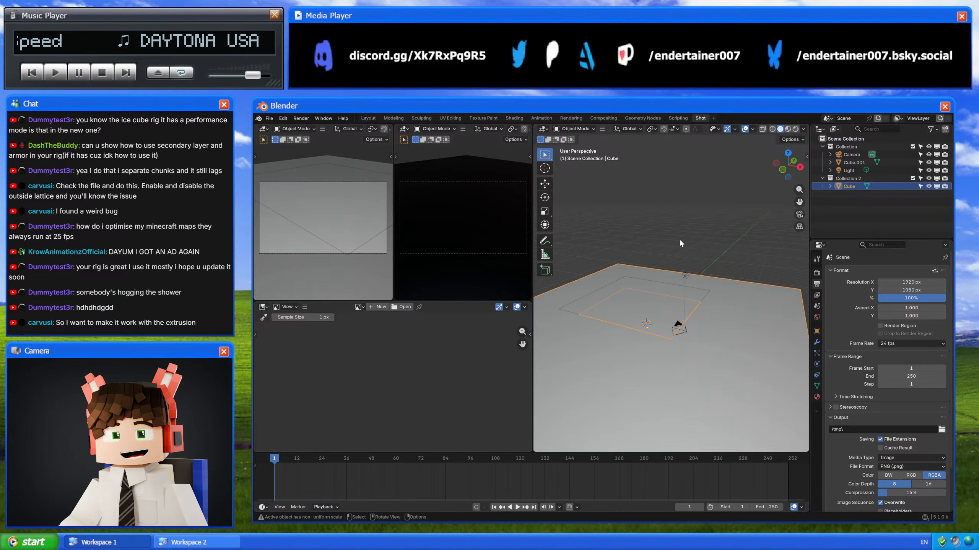
click(323, 129)
mouse_move(336, 138)
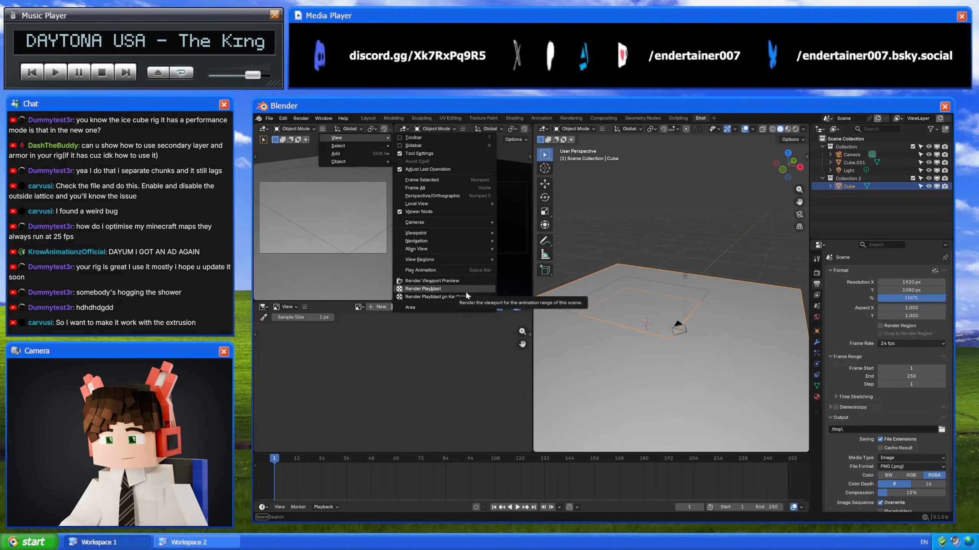
click(435, 293)
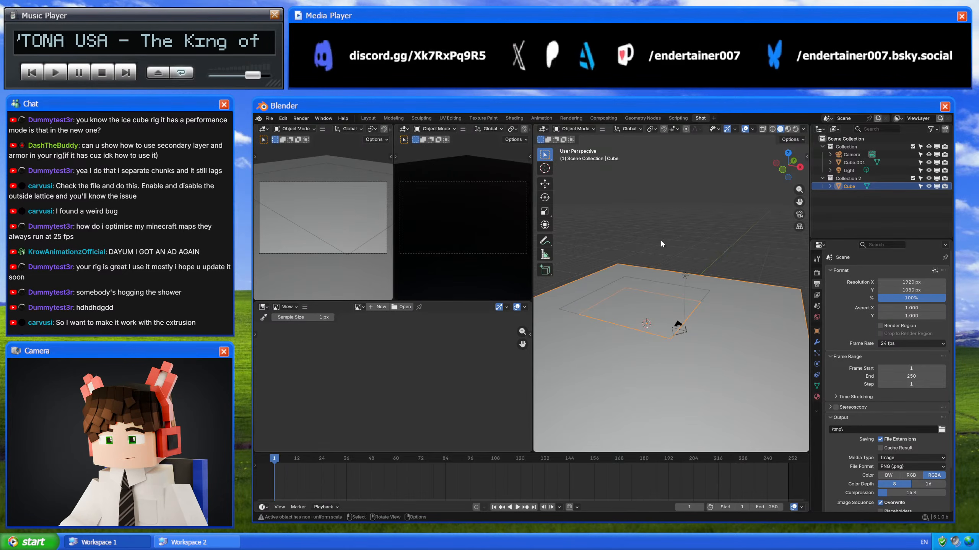
scroll(883, 430, down, 3)
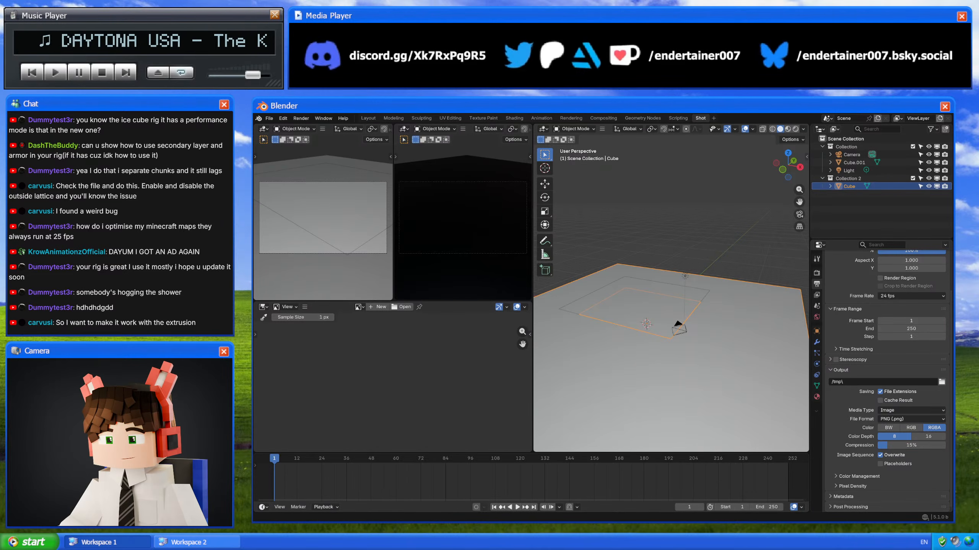
Step: Open the recent file Lattices_Out_Internal.blend without saving the current scene
click(259, 118)
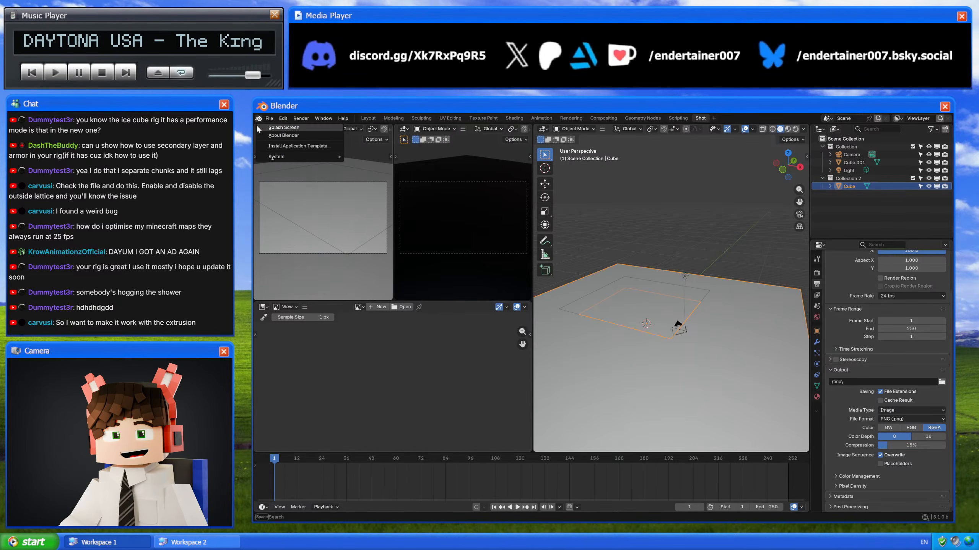
click(277, 126)
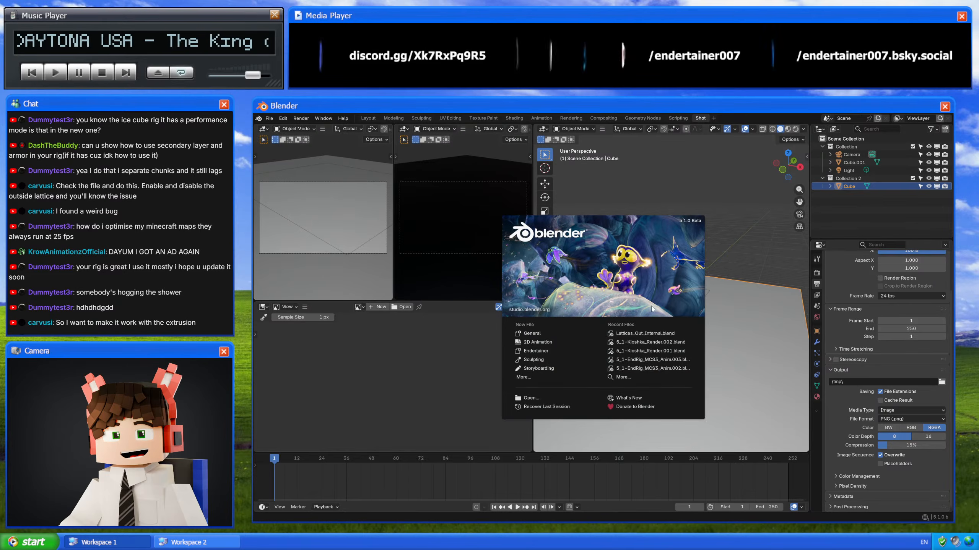
click(663, 334)
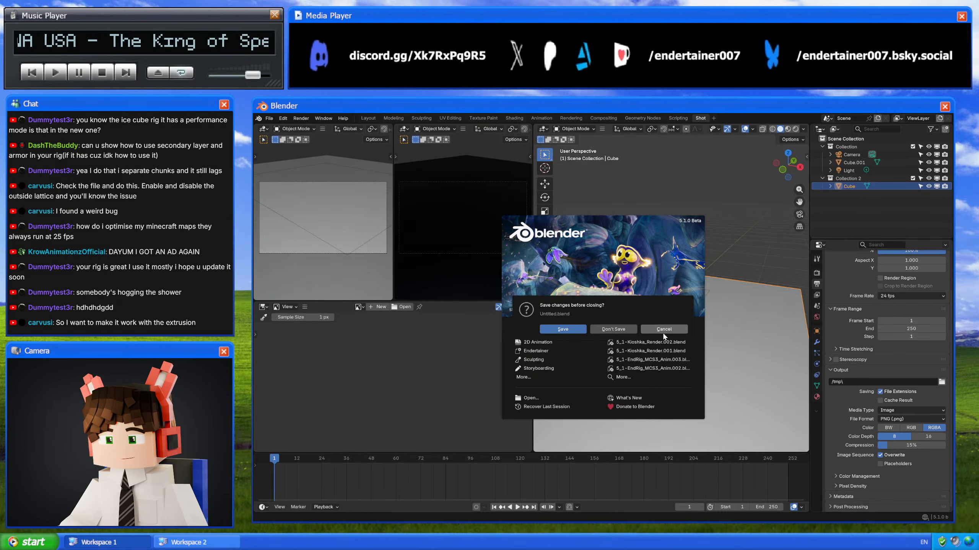
click(625, 329)
click(664, 276)
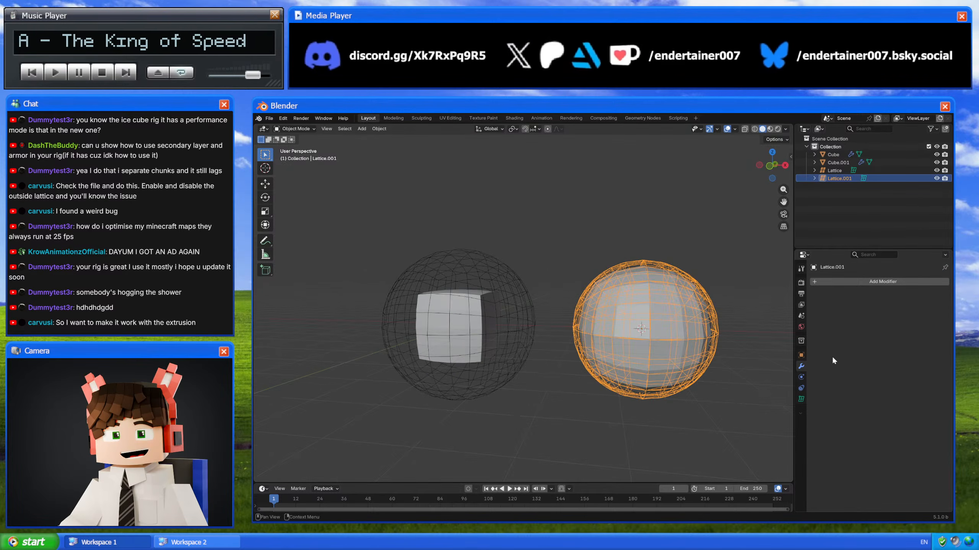
Step: Turn the Outside option of Lattice.001 on and off again to compare the cube's deformation
click(801, 399)
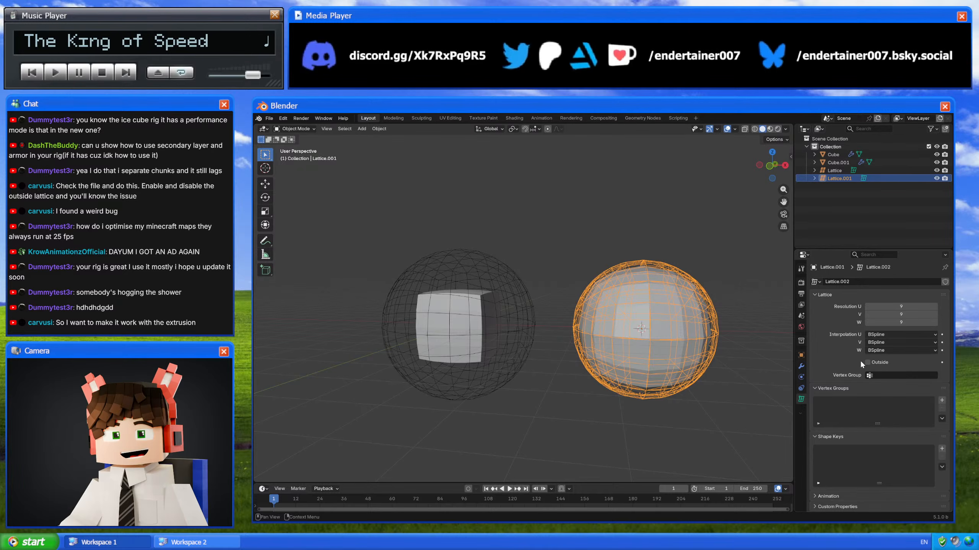
click(868, 363)
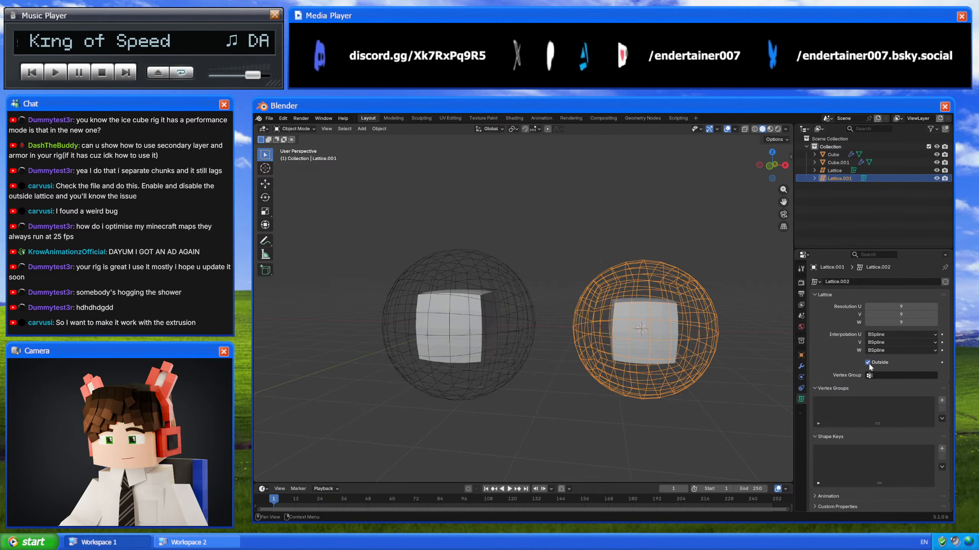
click(867, 362)
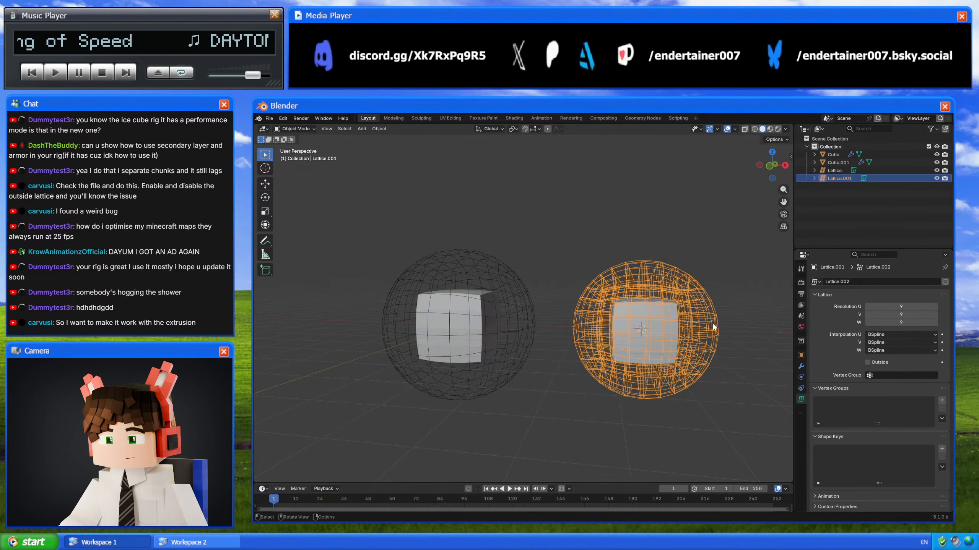
Step: Enter Edit Mode on Lattice.001 and examine its control points around the cube from several angles
shift+middle_drag(713, 323, 637, 323)
scroll(672, 338, up, 3)
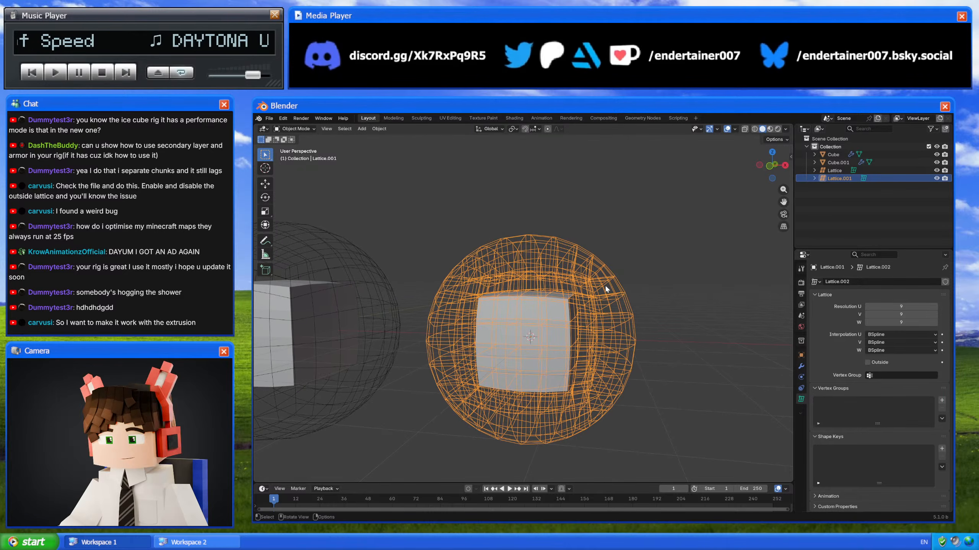
middle_drag(607, 268, 603, 312)
key(Tab)
key(Tab)
scroll(602, 311, up, 6)
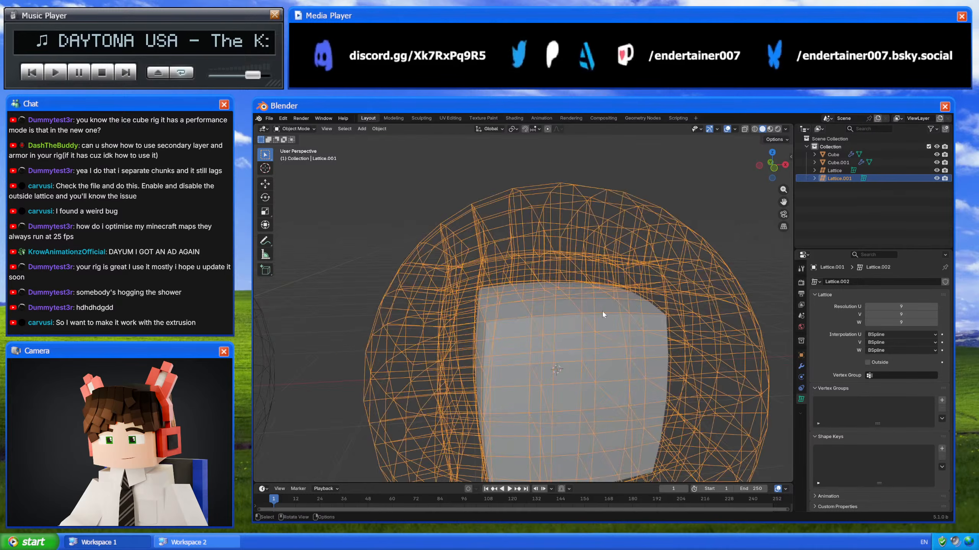
key(Tab)
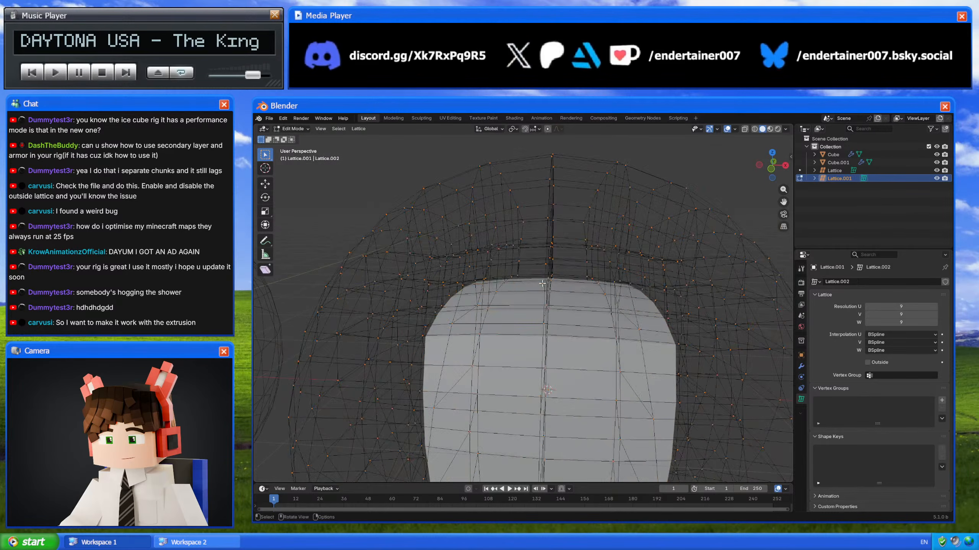
middle_drag(529, 300, 562, 274)
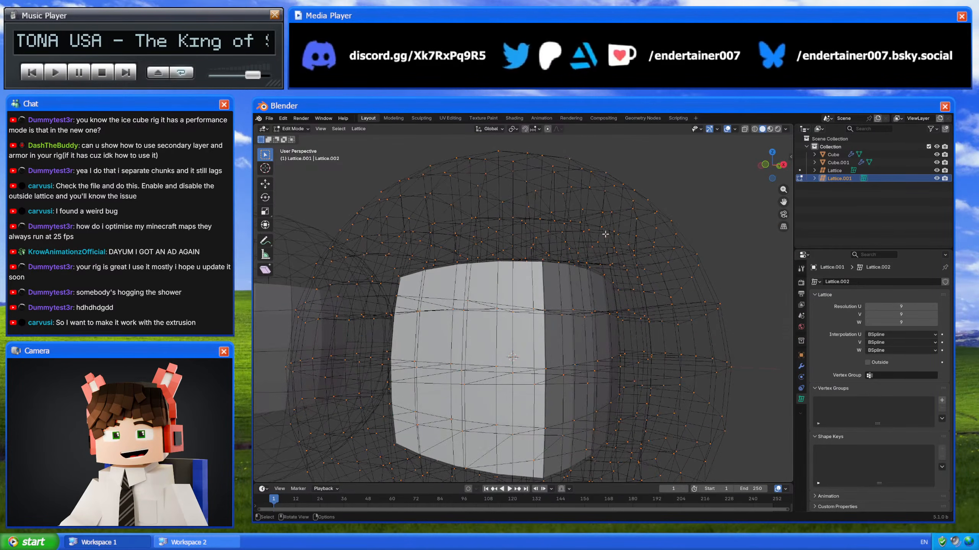
Step: Switch Lattice.001 repeatedly between Object Mode and Edit Mode to compare the cube's deformation, finishing in Object Mode
scroll(626, 264, down, 4)
middle_drag(625, 264, 605, 310)
key(Tab)
scroll(617, 305, up, 3)
key(Tab)
key(Tab)
key(Tab)
key(Tab)
key(Tab)
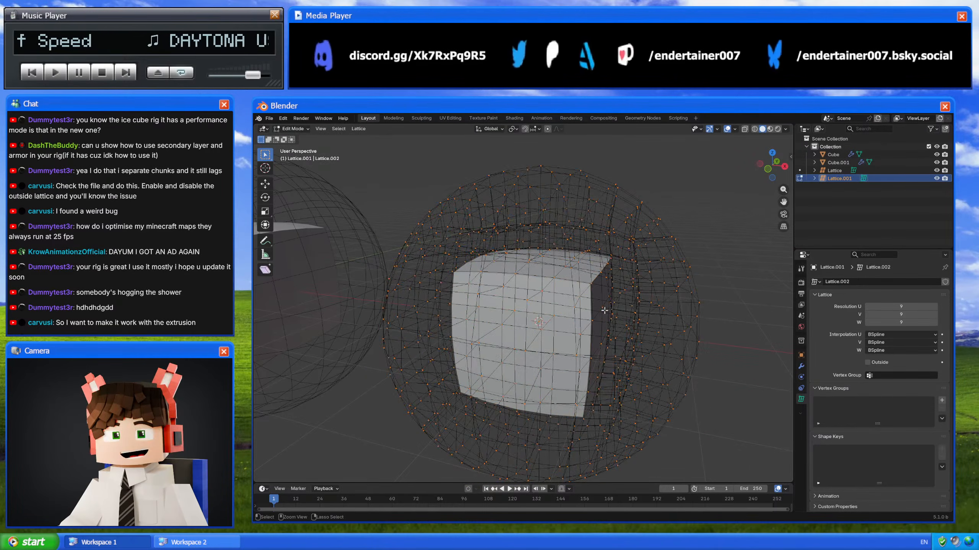
key(Tab)
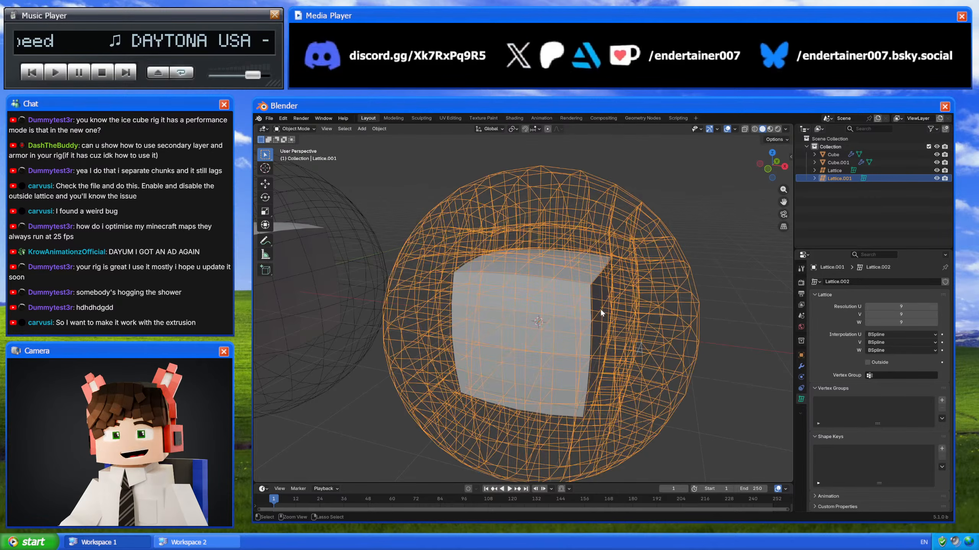
key(Tab)
key(Tab)
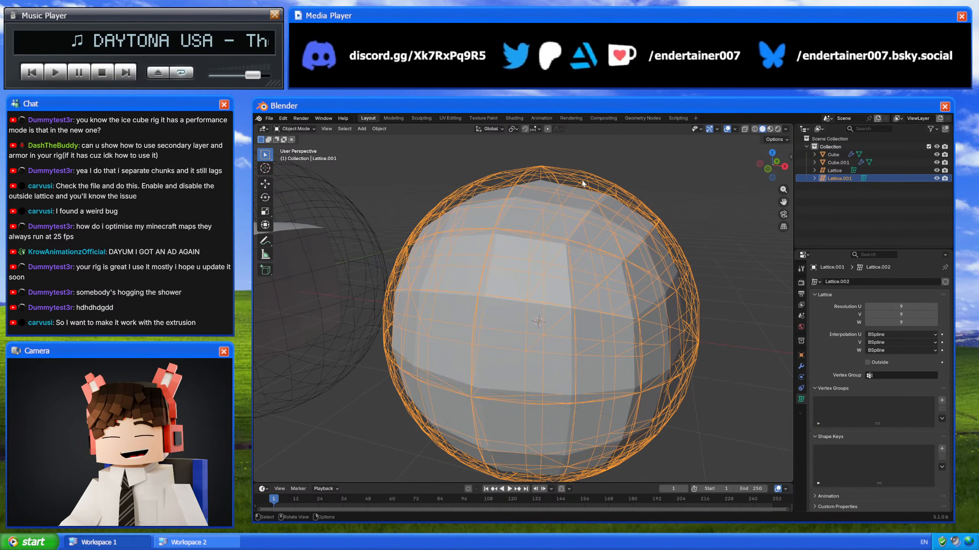
middle_drag(584, 184, 554, 177)
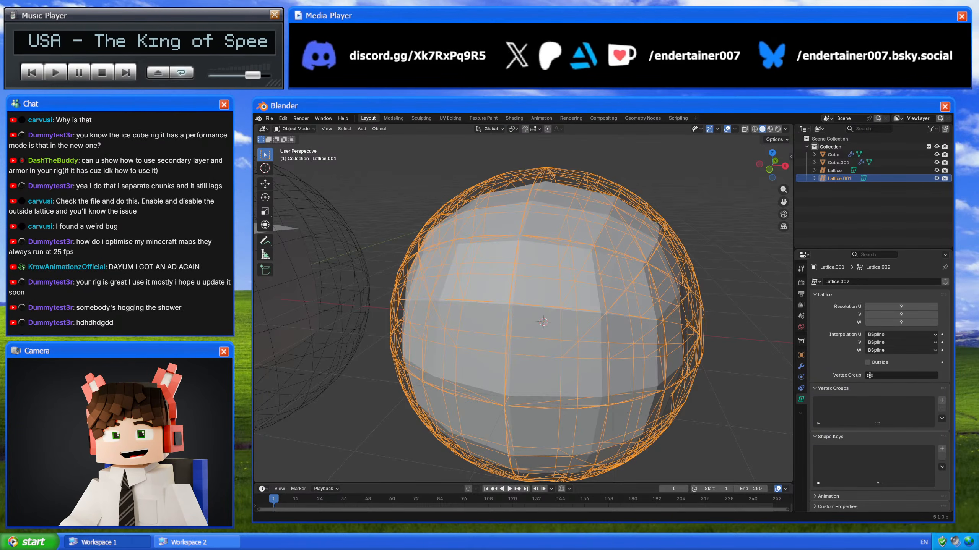
Step: Deselect the lattice and enable Simplify for the scene with a viewport Max Subdivision of 0
click(780, 265)
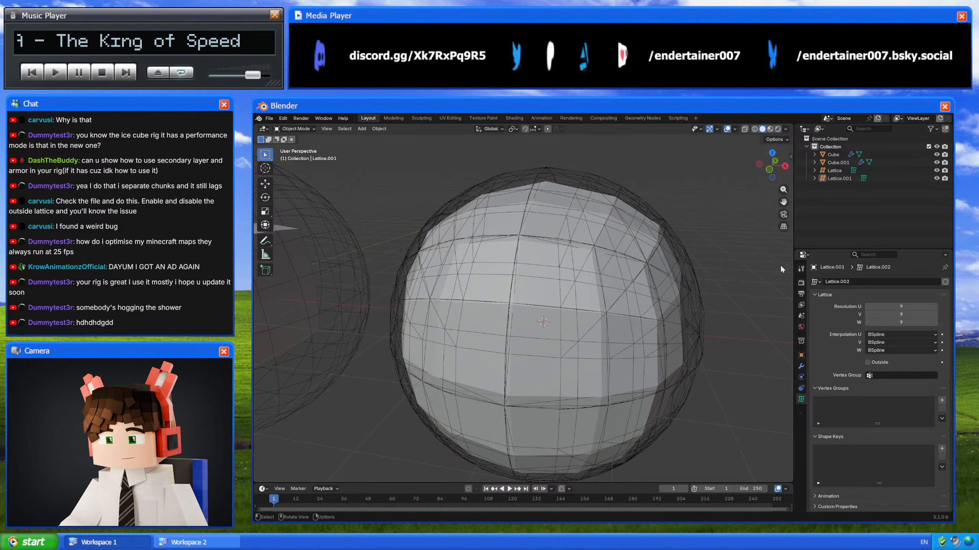
click(801, 283)
click(814, 432)
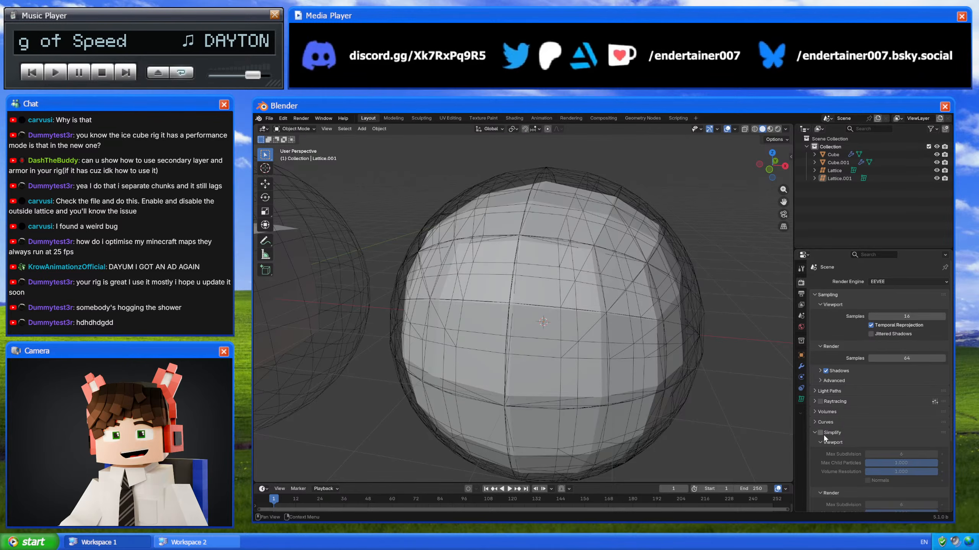
drag(912, 455, 890, 455)
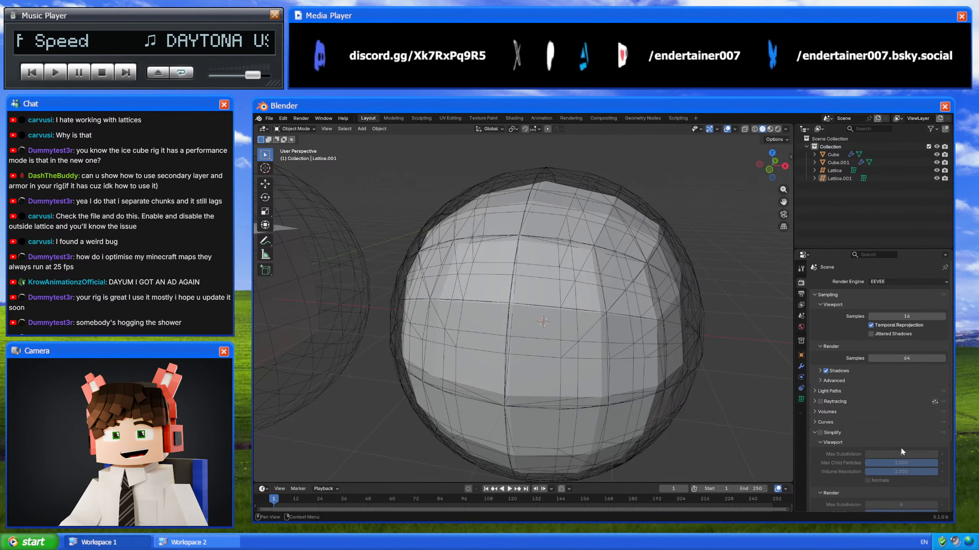
click(820, 433)
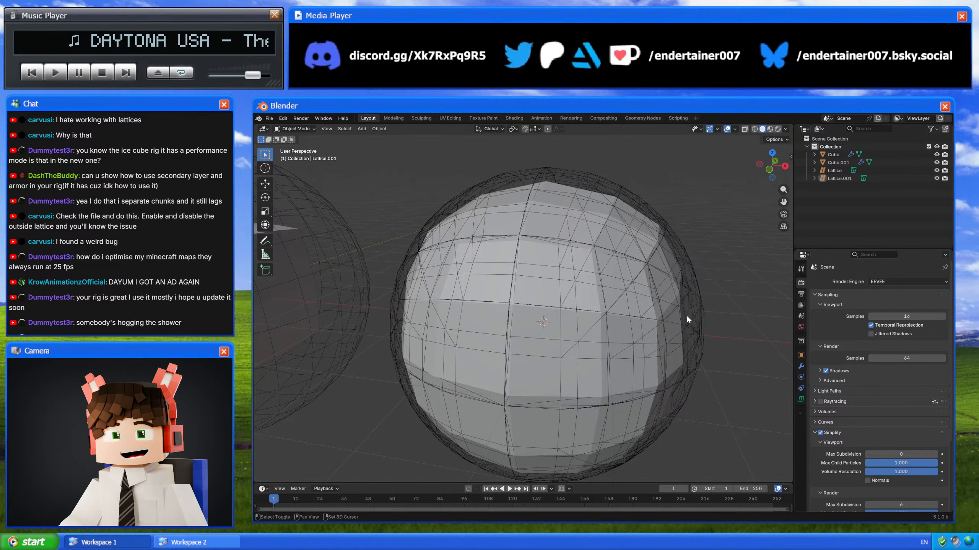
Step: Add a new collection beside the existing one and move Cube.001 into it
scroll(678, 320, down, 4)
middle_drag(670, 326, 606, 310)
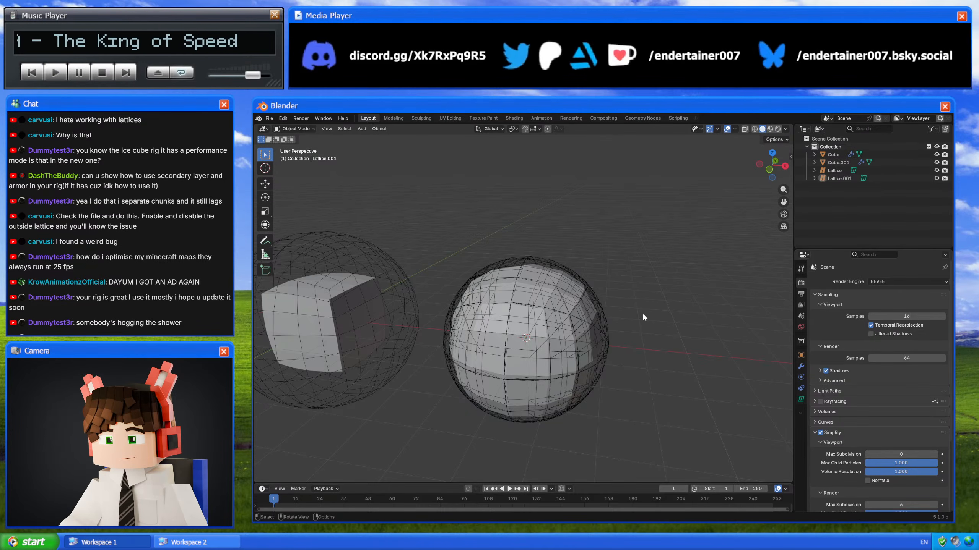
right_click(883, 193)
click(882, 195)
click(853, 186)
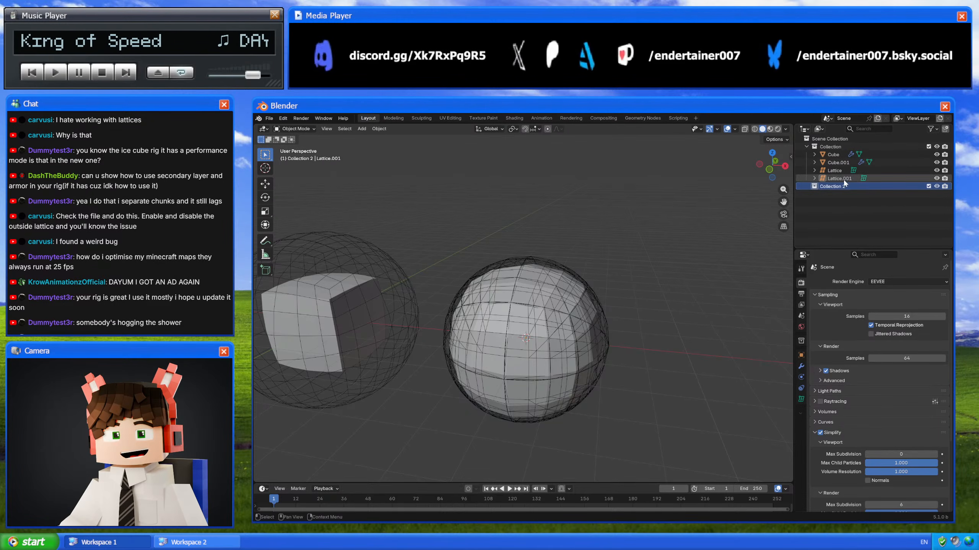
click(844, 156)
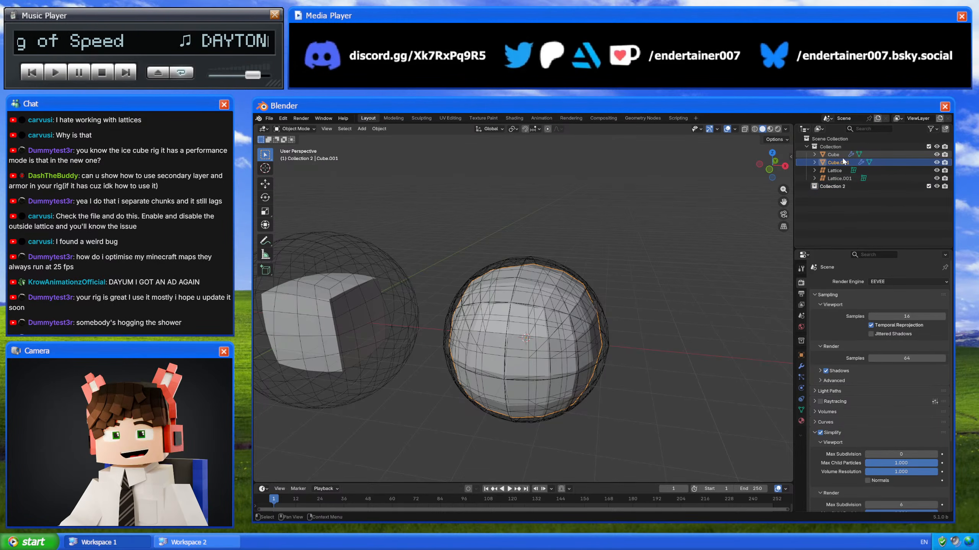
click(849, 154)
drag(840, 161, 854, 186)
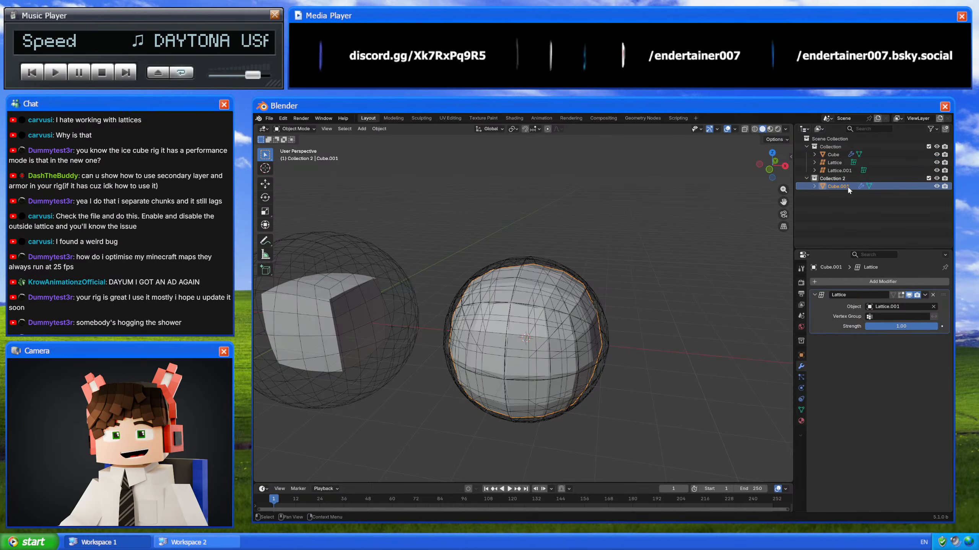
Step: Compare hiding Collection 2 in the viewport with excluding it from the view layer, restoring it each time, and clear the selection
click(936, 178)
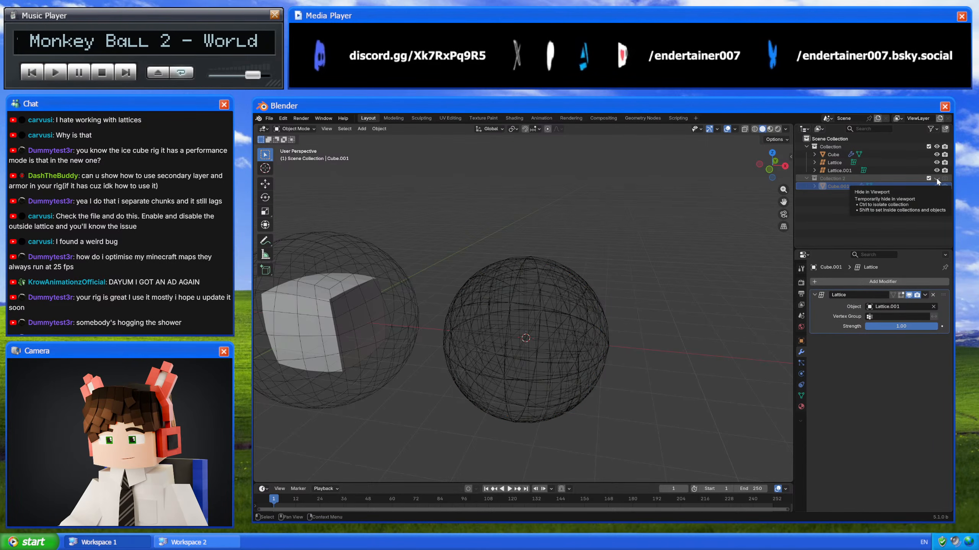
click(936, 178)
click(937, 177)
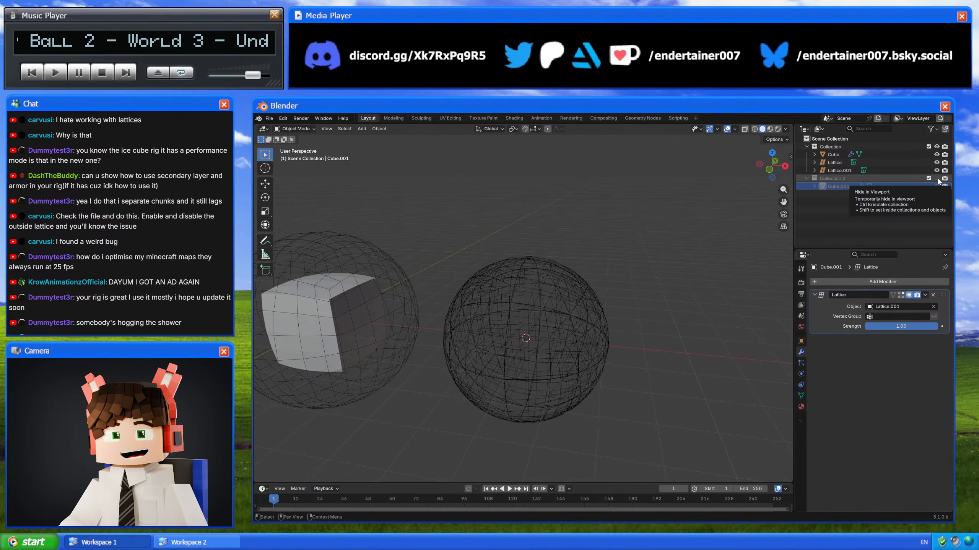
click(937, 177)
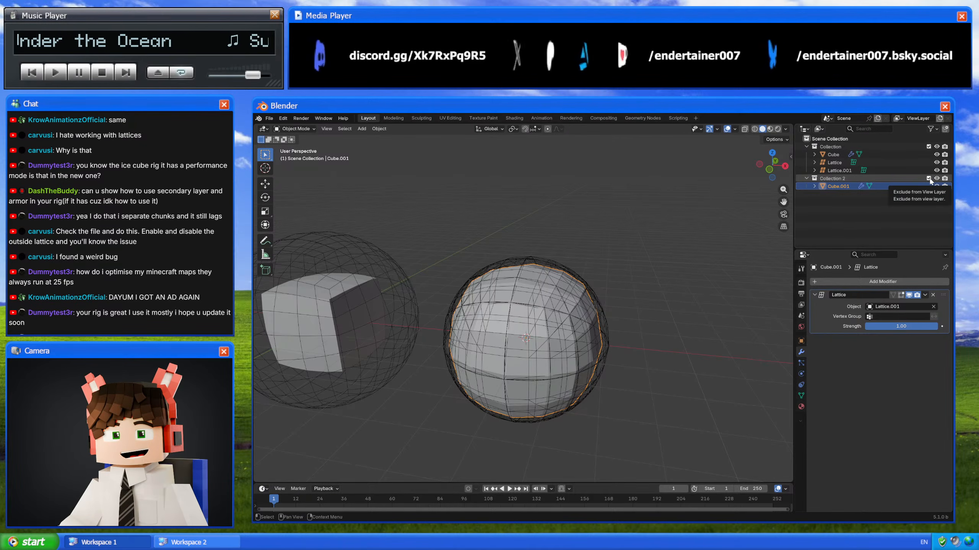
click(928, 178)
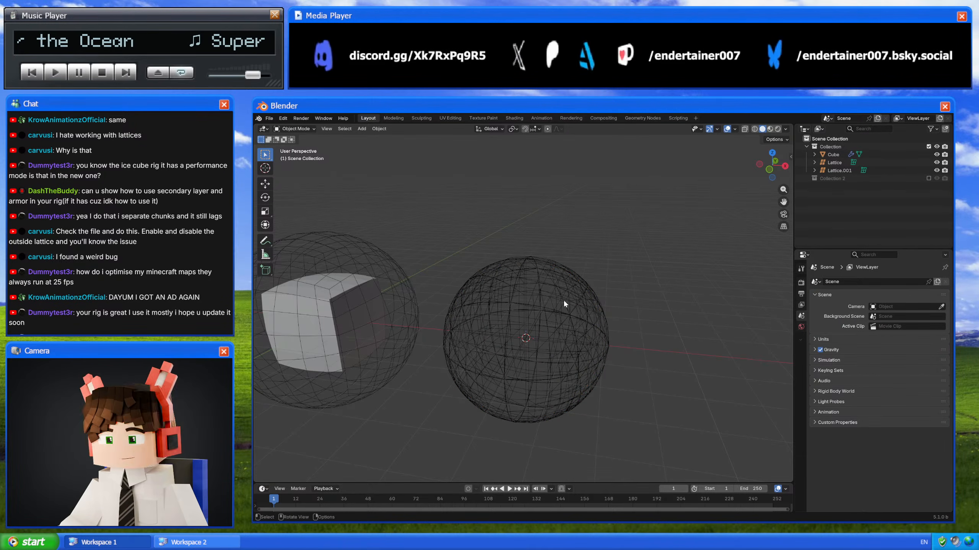
click(929, 179)
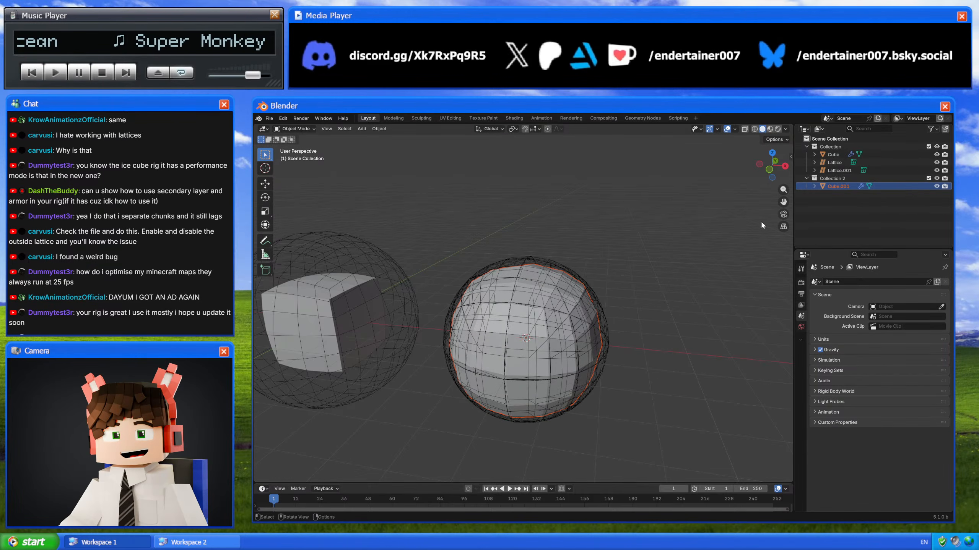
click(587, 285)
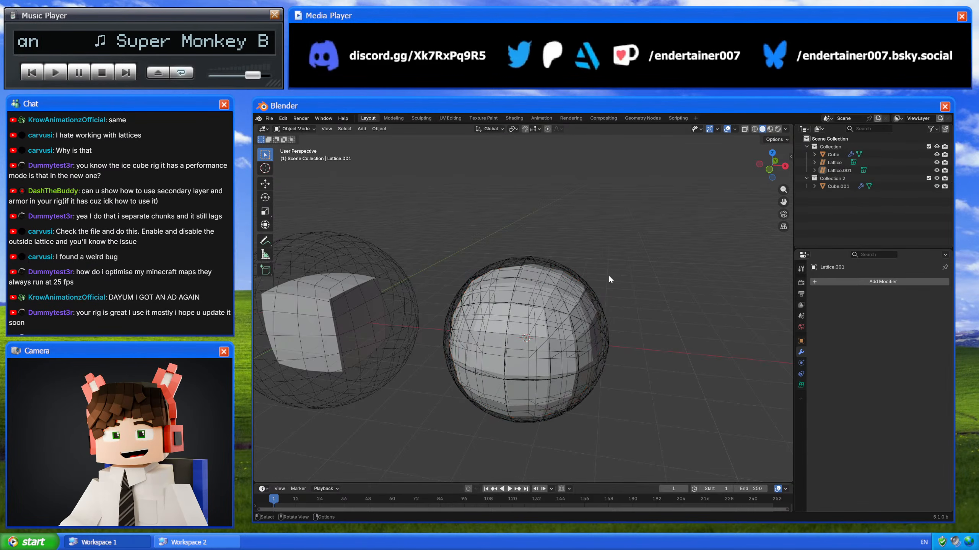
Step: Select Collection 2 and toggle its viewport visibility, leaving the collection hidden
click(846, 178)
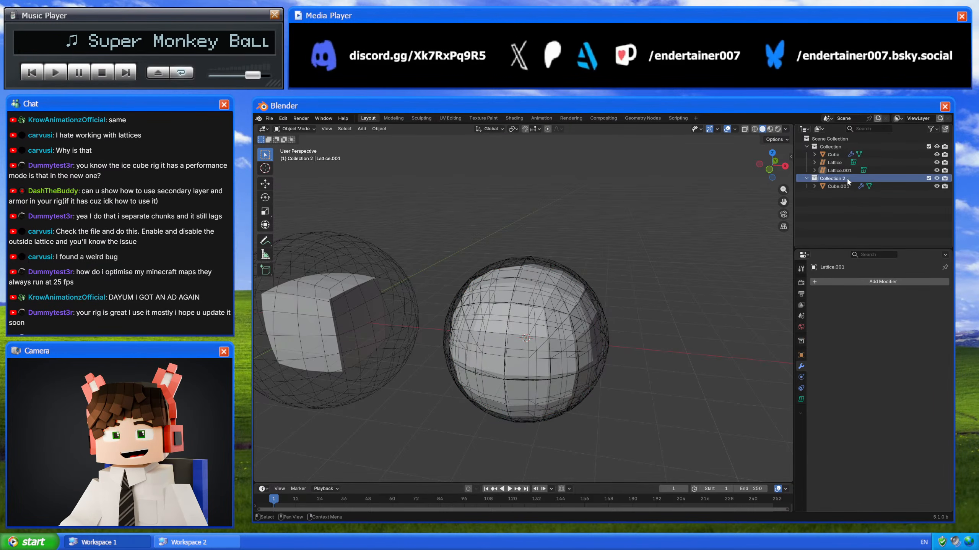
click(936, 178)
click(937, 178)
click(937, 178)
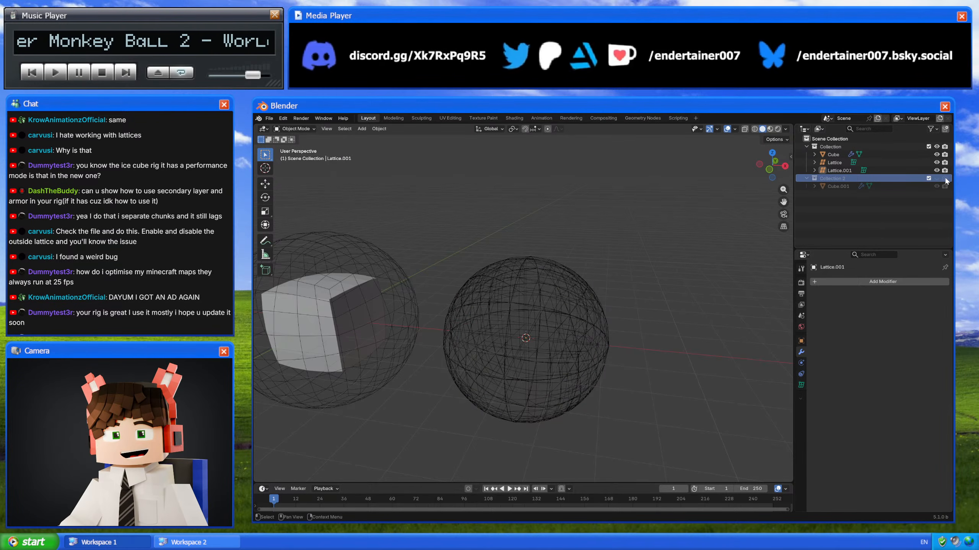
Step: Show Collection 2 in the viewport again and start a new file from the Entertainer template without saving changes
click(937, 179)
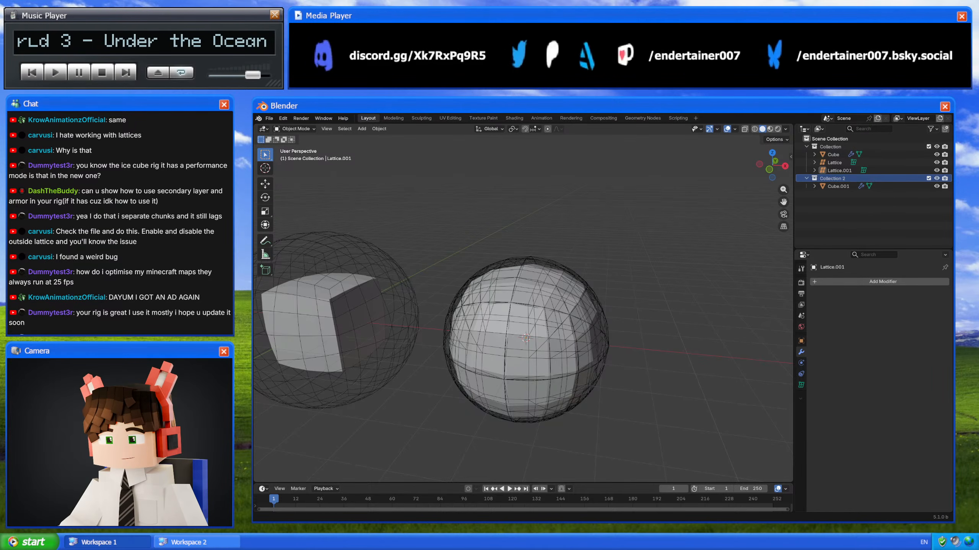
click(259, 119)
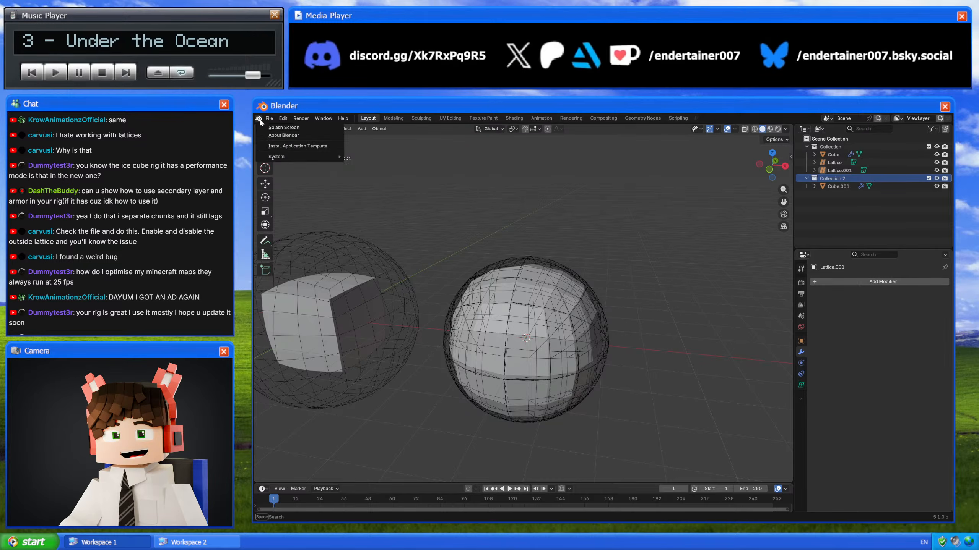
click(277, 125)
click(549, 352)
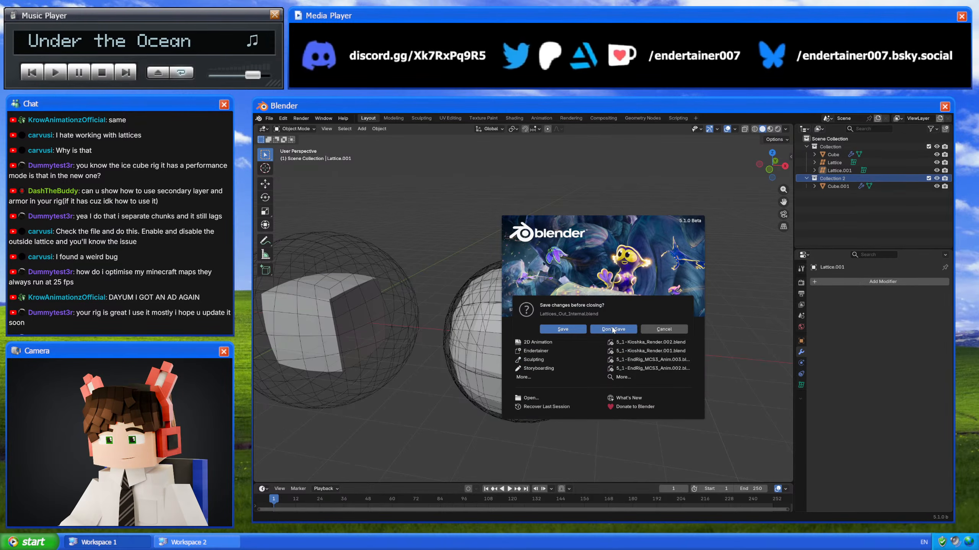
Step: Clear the default objects and add the Default Preset rig from the EndRig MCS3 Rig Presets assets
key(a)
key(Delete)
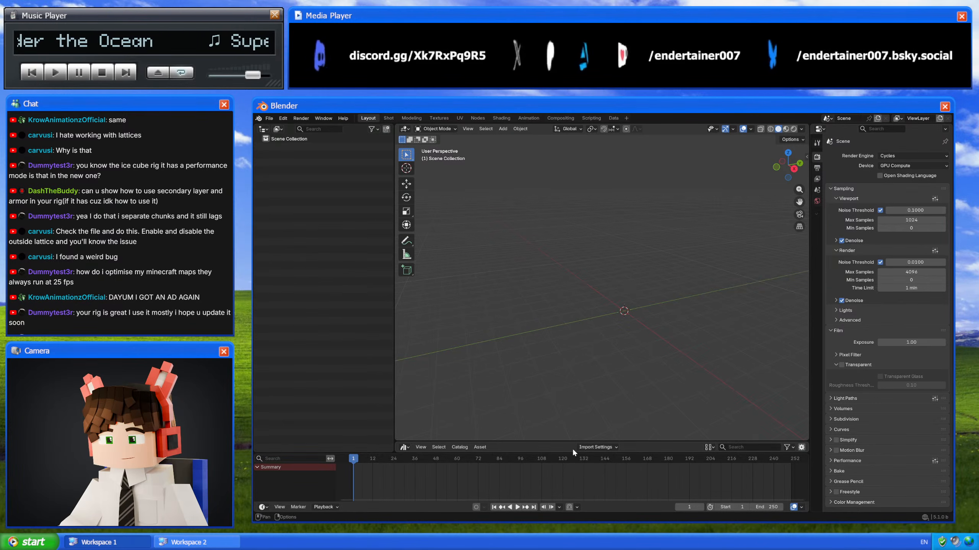
drag(571, 443, 558, 310)
click(410, 393)
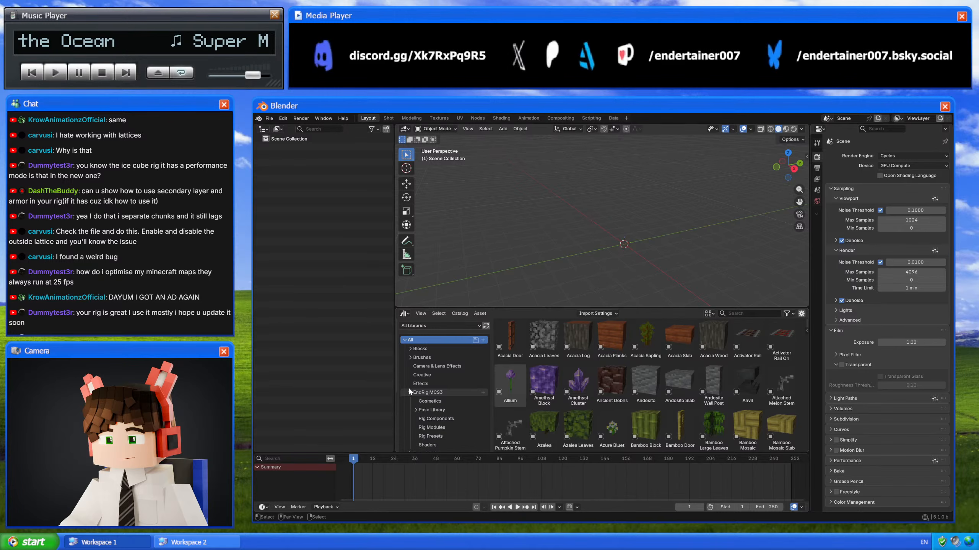
scroll(420, 397, down, 3)
click(444, 386)
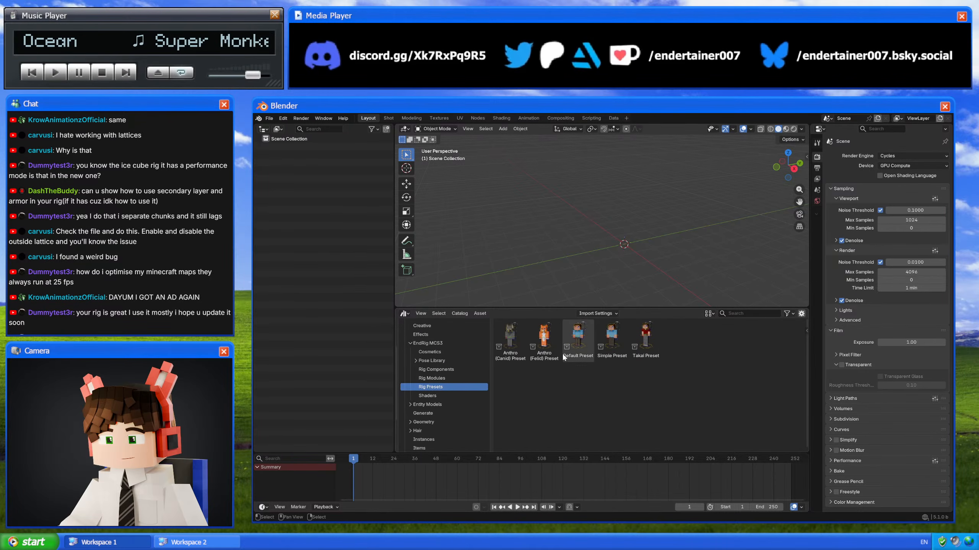
drag(587, 341, 581, 240)
click(637, 246)
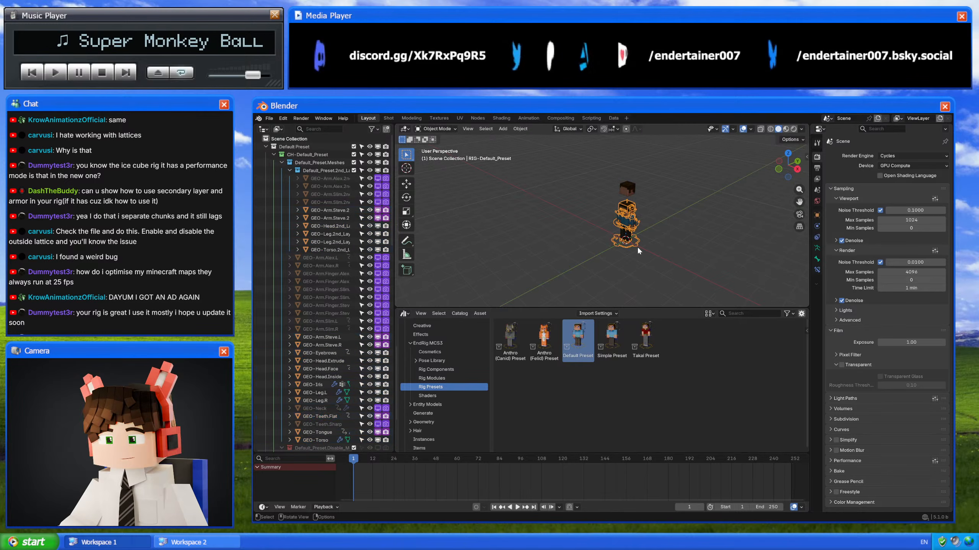
Step: Enlarge the viewport area above the asset browser and select the torso's second-layer mesh on the rig
key(KP_Decimal)
shift+middle_drag(640, 244, 657, 279)
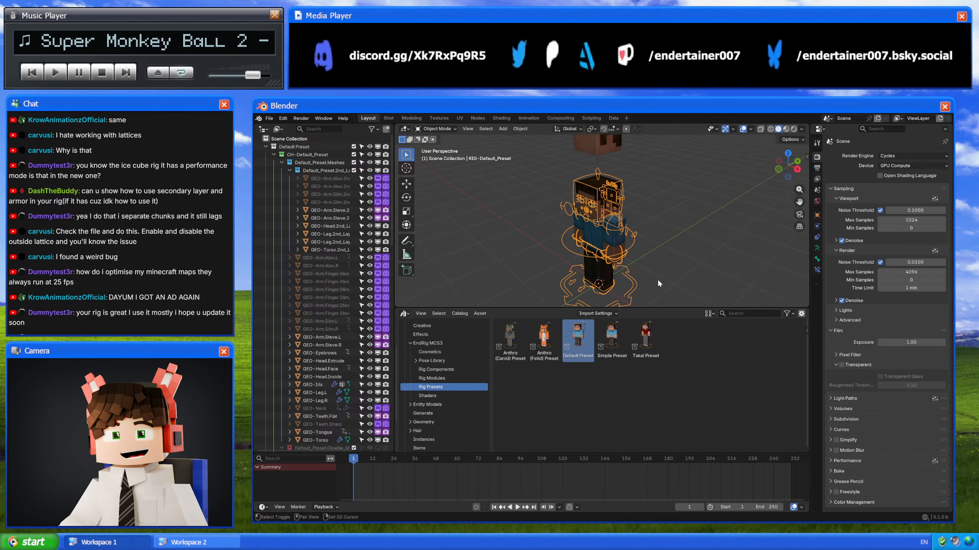
drag(671, 309, 578, 357)
scroll(659, 356, up, 3)
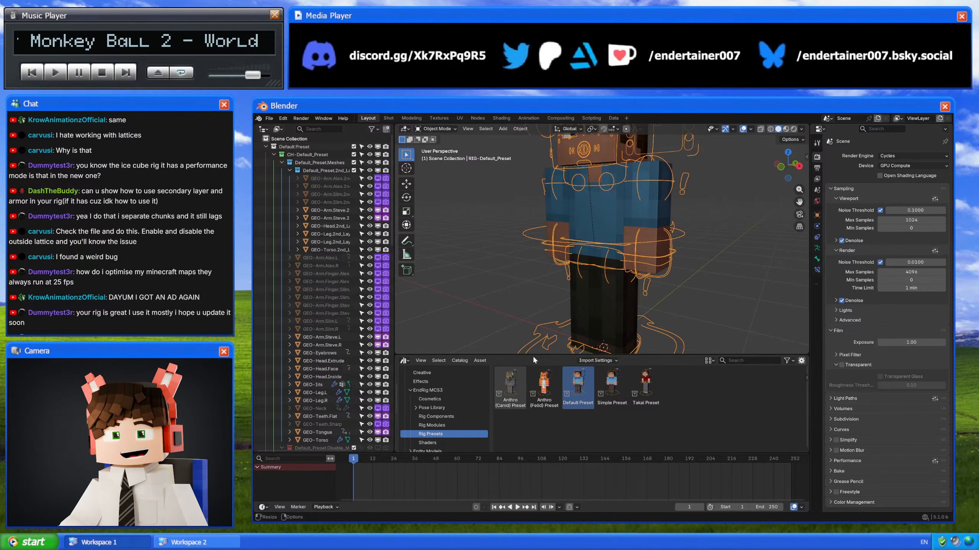
middle_drag(632, 324, 594, 262)
click(601, 314)
click(671, 274)
click(594, 262)
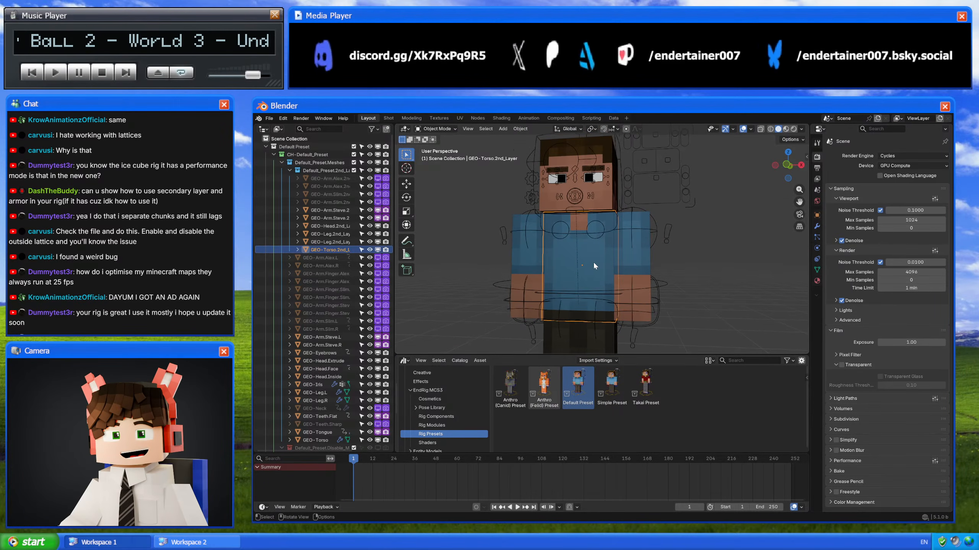
Step: Select the left arm's second-layer mesh and replace its material's Base Color image with the 2023_03_15_erde skin file
click(589, 266)
click(588, 266)
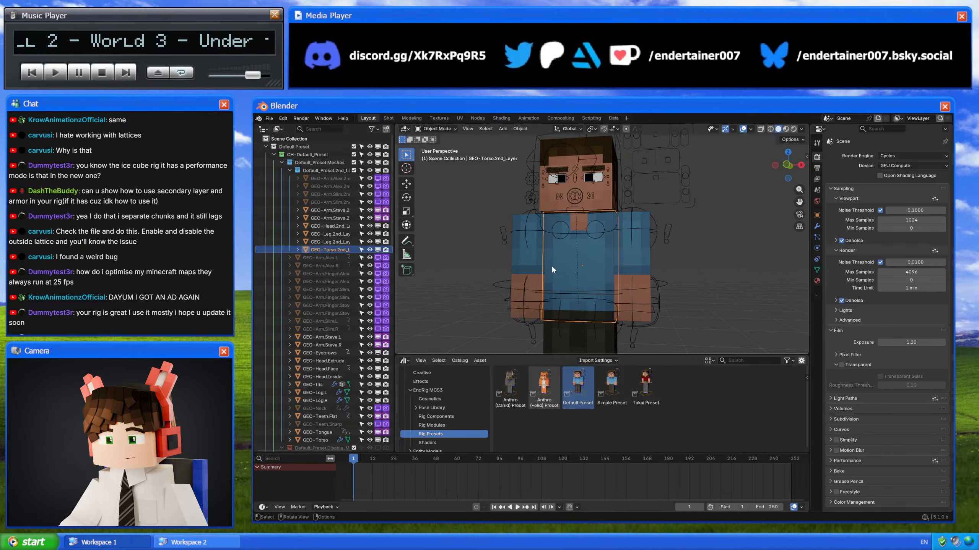
click(586, 266)
click(586, 266)
shift+click(616, 270)
middle_drag(616, 270, 608, 269)
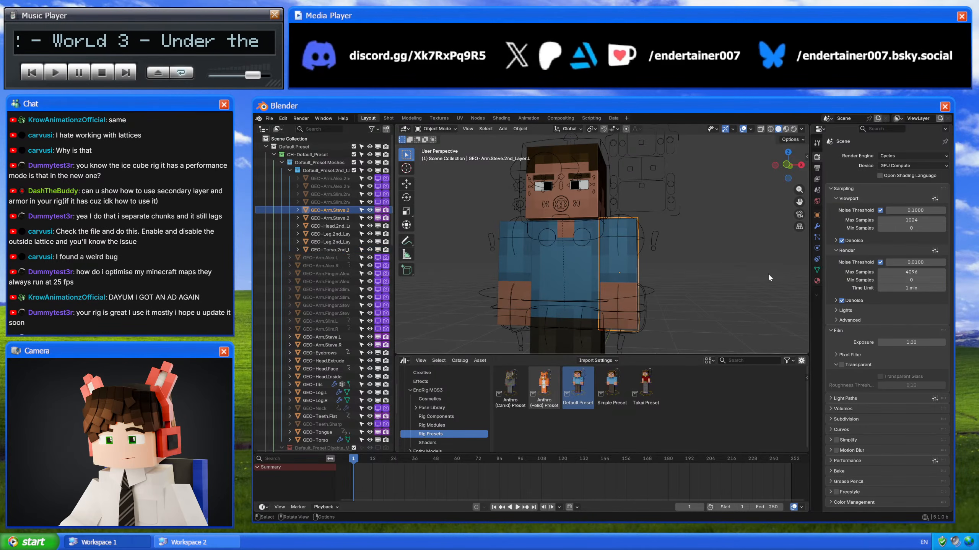
click(816, 280)
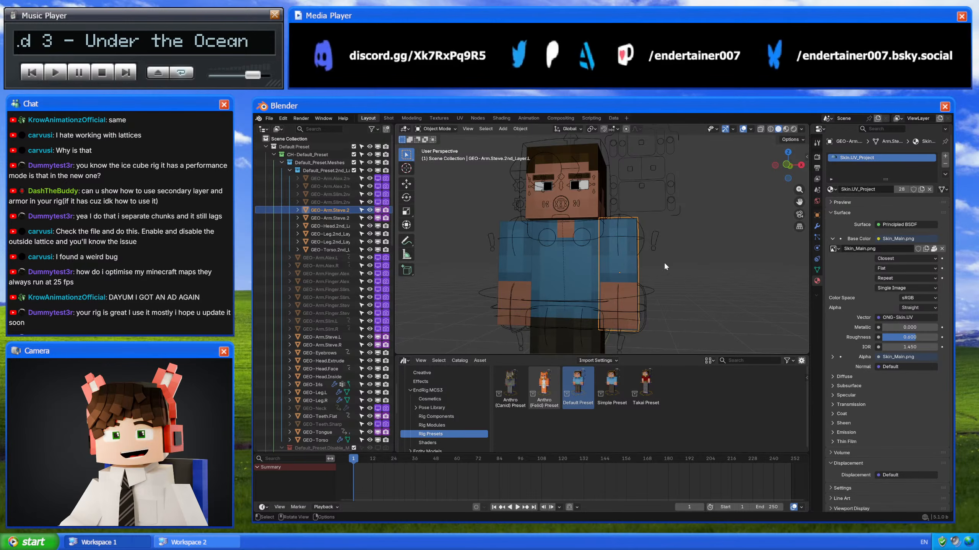
shift+middle_drag(663, 262, 681, 268)
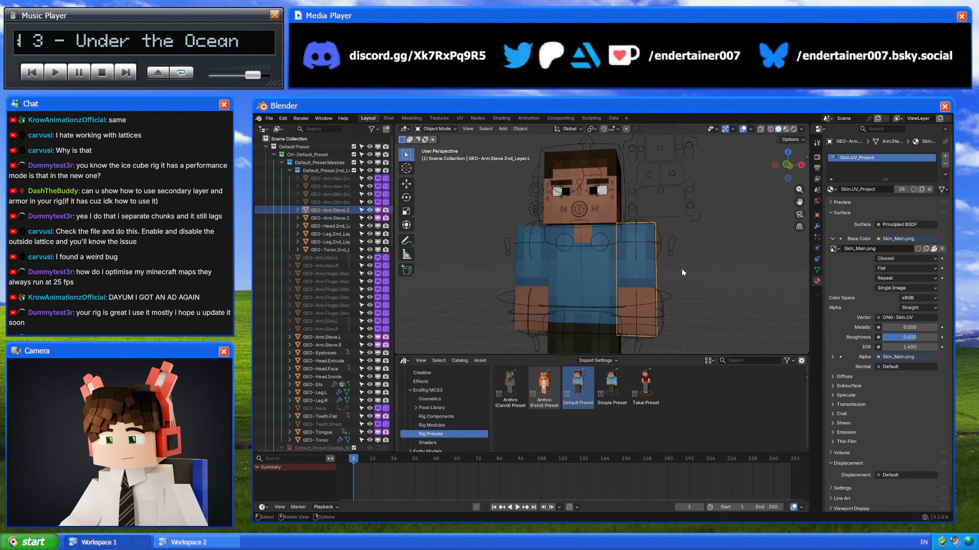
click(941, 249)
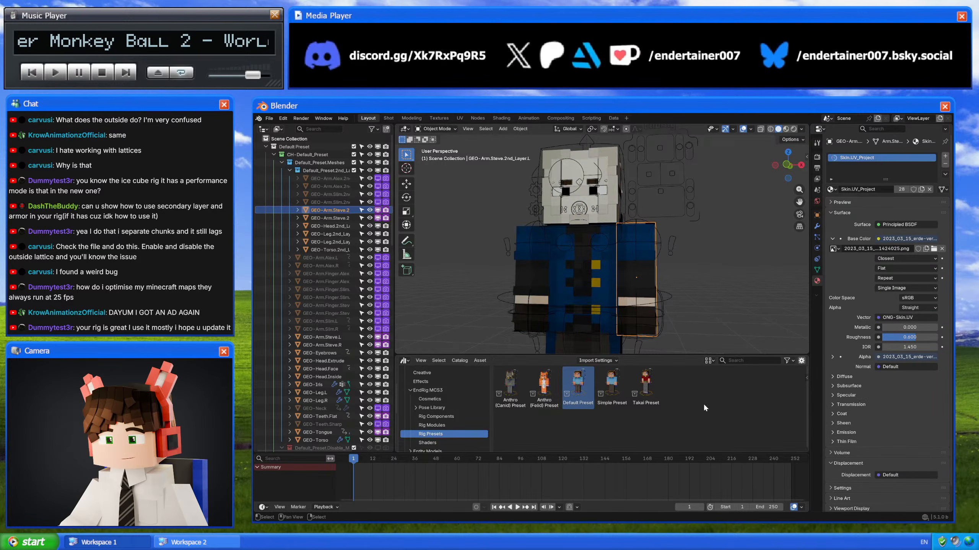
Step: Isolate the right arm's second-layer mesh in Local View and examine its geometry in Edit Mode
click(579, 264)
scroll(651, 267, up, 5)
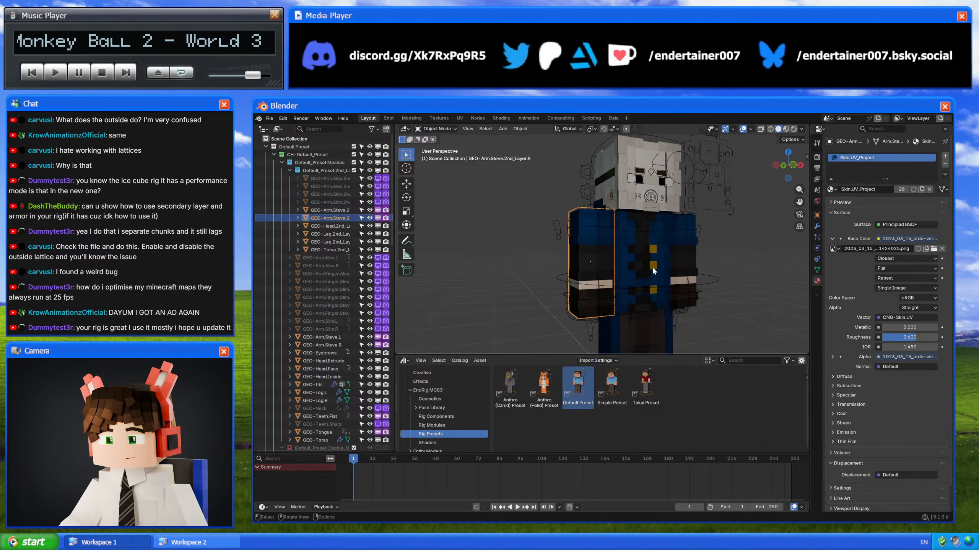
key(Tab)
key(Tab)
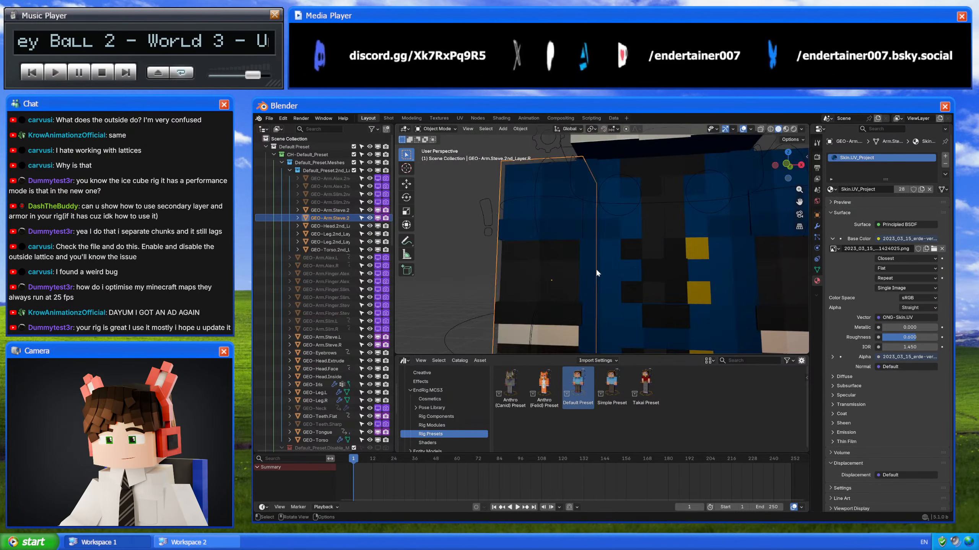
key(KP_Divide)
key(Tab)
middle_drag(596, 268, 601, 207)
key(Tab)
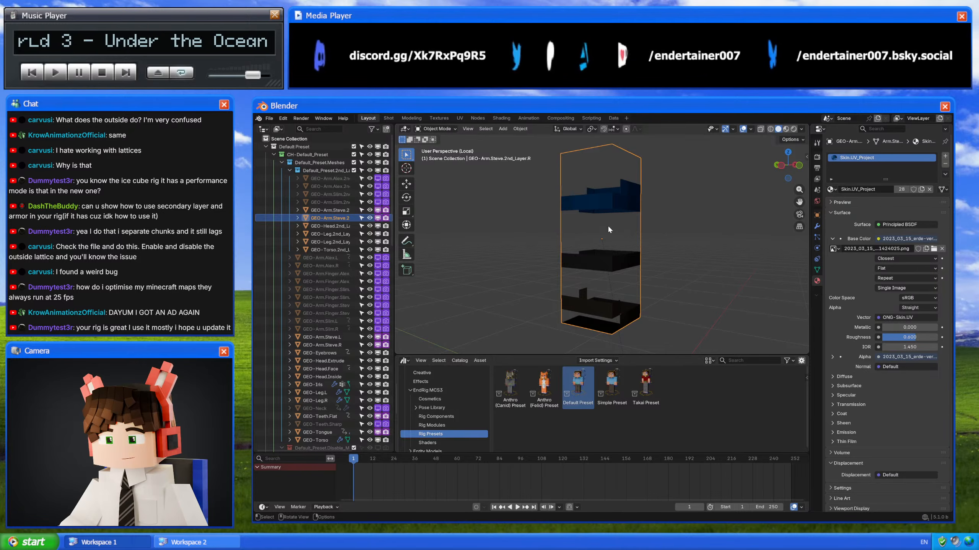
key(KP_Divide)
Step: Select the Default Preset rig and put it in Pose Mode
scroll(607, 225, down, 3)
click(554, 166)
key(ctrl+Tab)
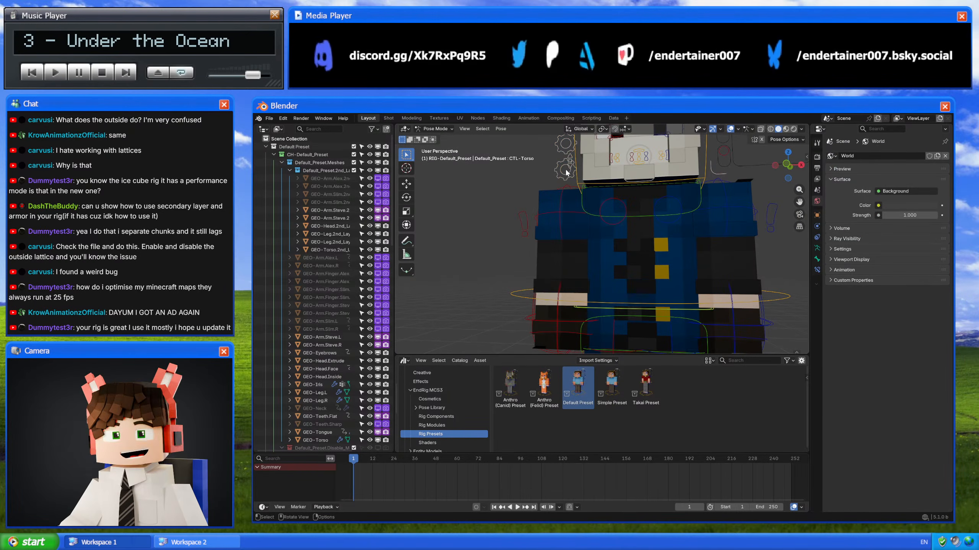
Step: Switch Arm Type on the rig's main settings control to the Alex arms and leave Pose Mode
key(alt+grave)
click(632, 176)
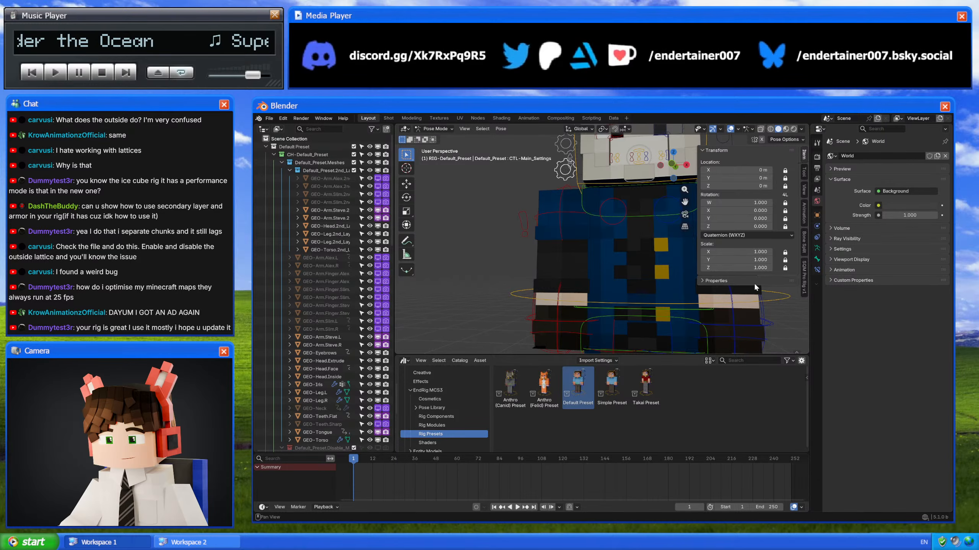
click(754, 284)
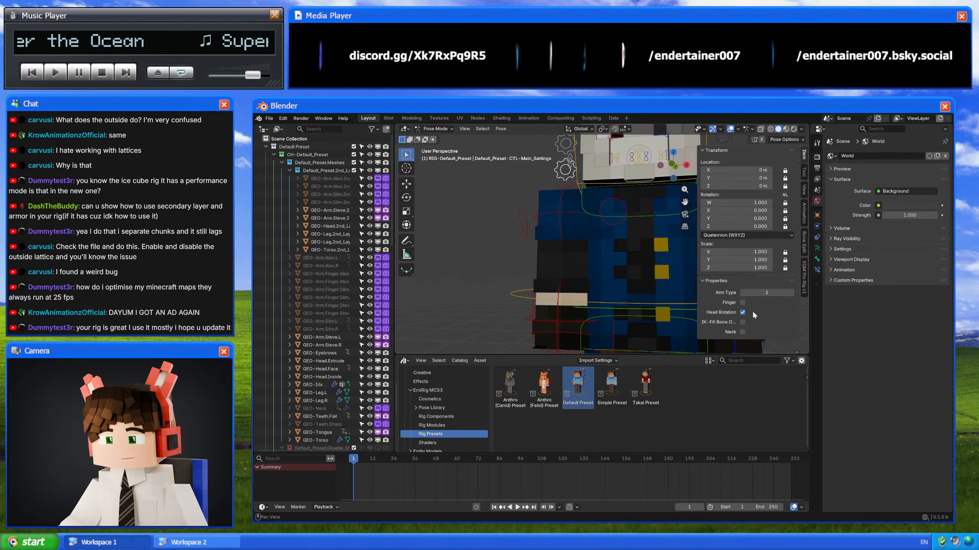
click(791, 292)
middle_drag(541, 234, 550, 254)
key(n)
key(ctrl+Tab)
Step: Isolate the right Alex arm's second-layer mesh in Local View and compare it between Object and Edit Mode
click(668, 256)
key(KP_Divide)
key(Tab)
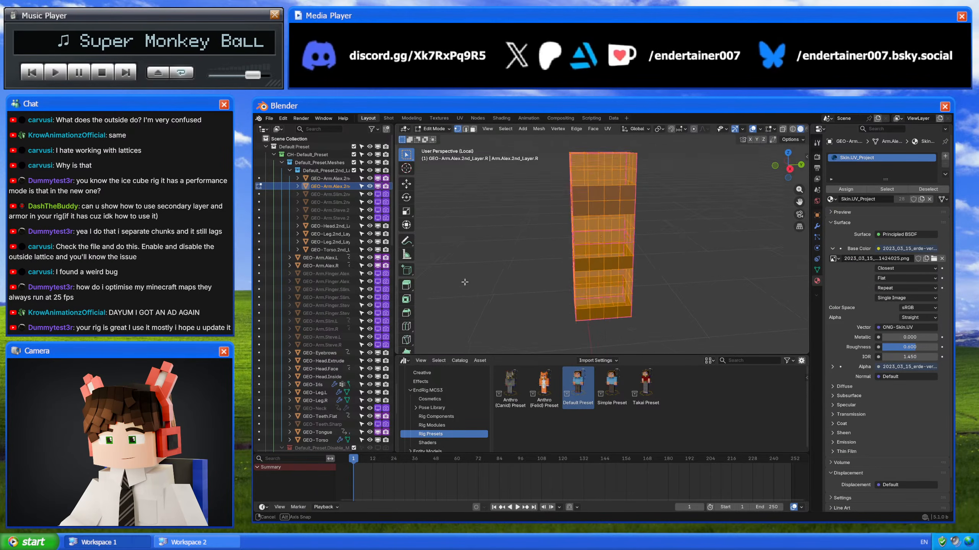
middle_drag(464, 282, 622, 234)
key(Tab)
key(Tab)
key(Tab)
key(Tab)
Step: Try to extrude the blue sleeve band's faces along their normals on the right arm's second layer
key(3)
alt+click(611, 259)
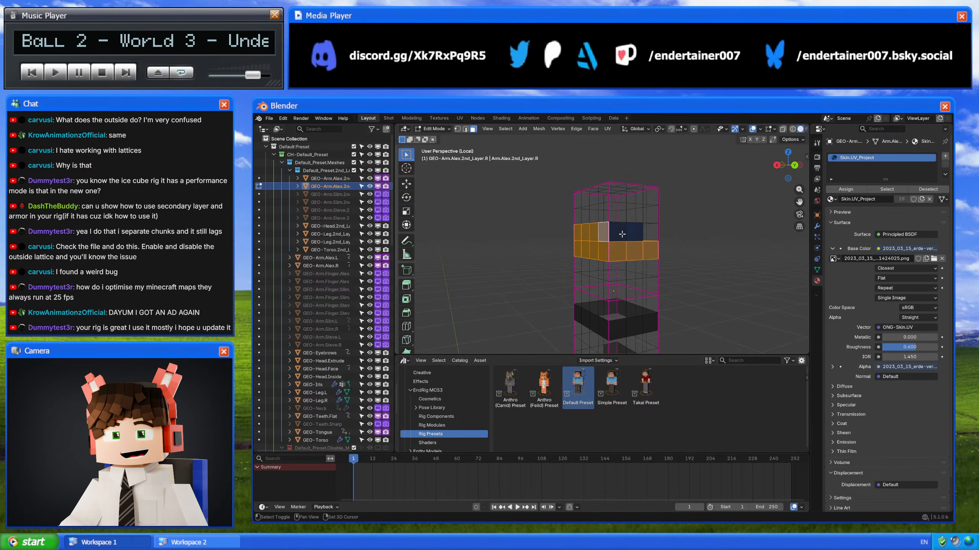
key(alt+e)
click(685, 256)
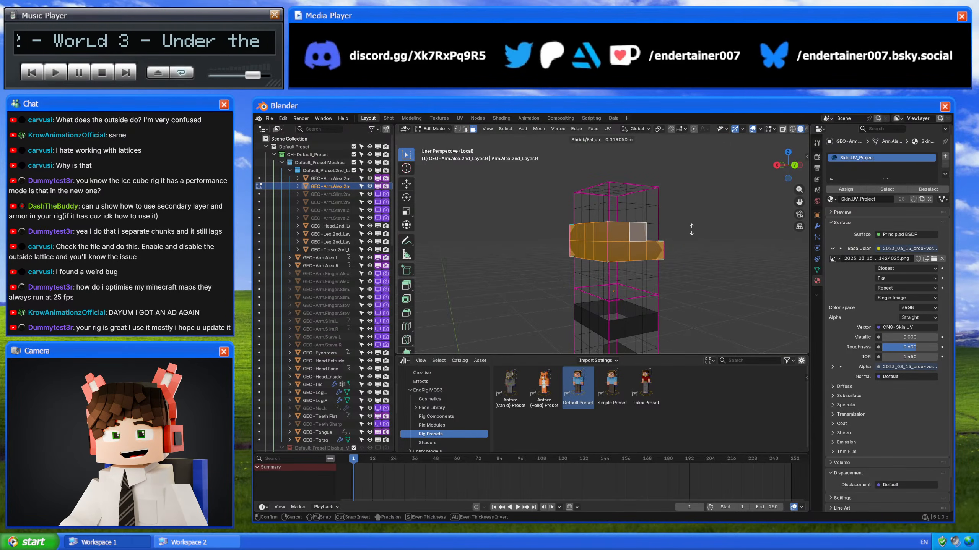
click(655, 247)
Step: Try to separate the selected blue sleeve faces from the right arm's second layer
mouse_move(655, 247)
middle_down()
mouse_move(594, 243)
mouse_move(645, 261)
middle_up()
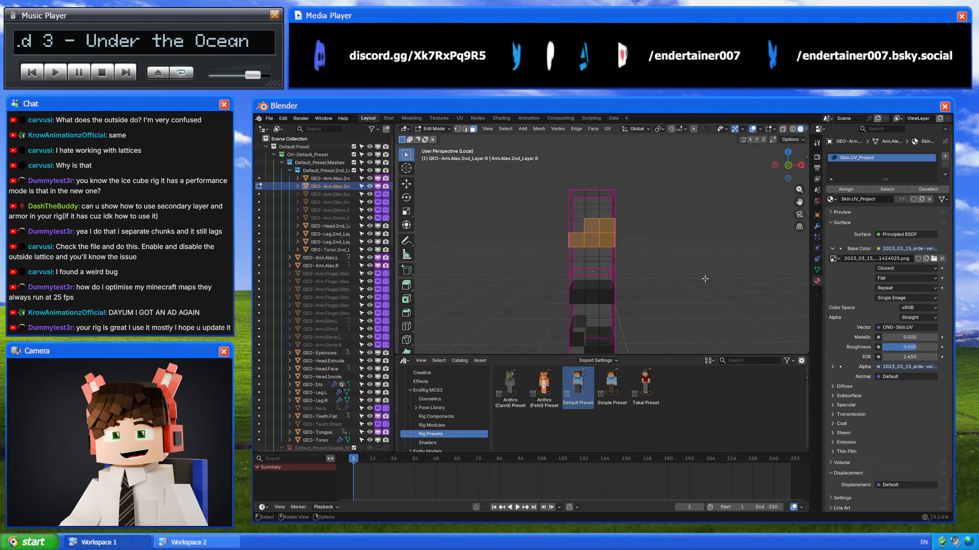
right_click(645, 260)
right_click(636, 227)
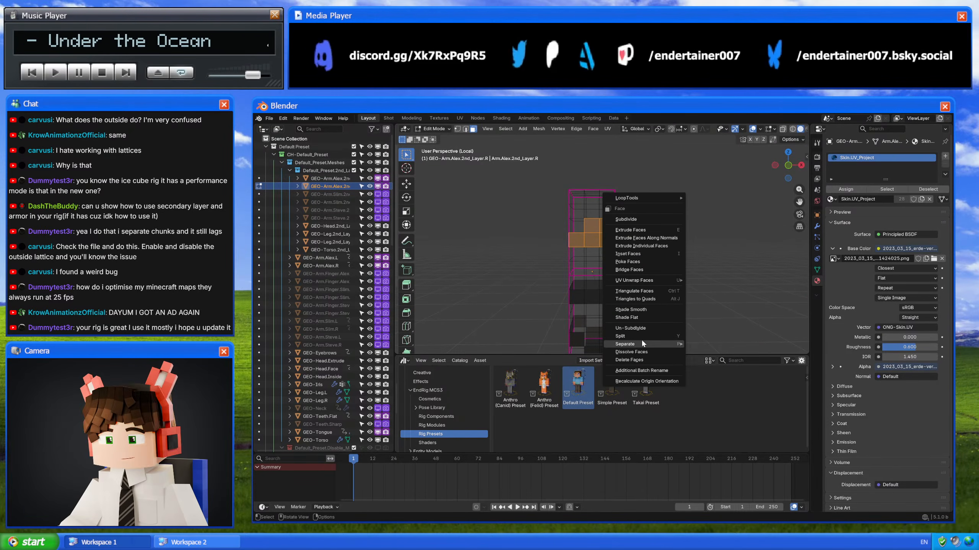
mouse_move(640, 340)
click(723, 341)
key(Tab)
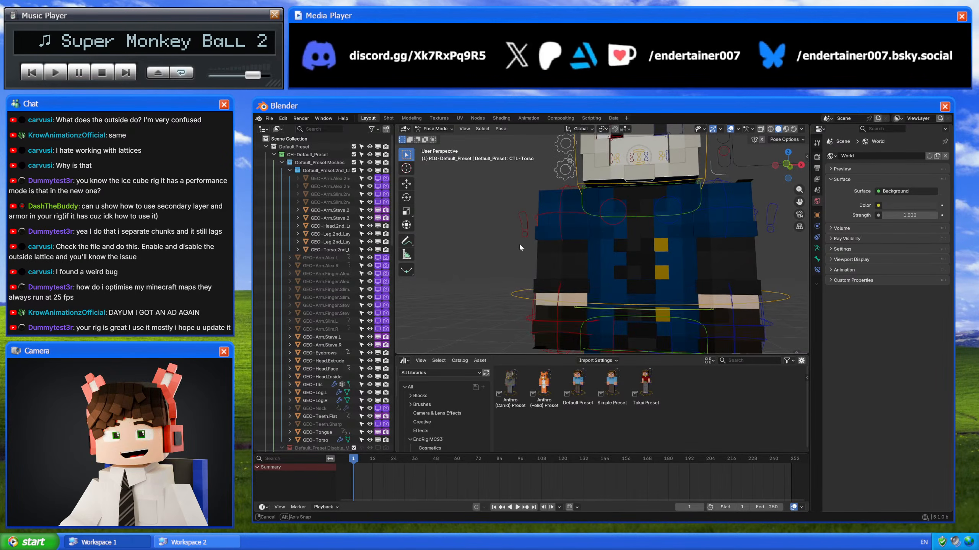
Step: Set Arm Type on the rig's main settings control to the Alex arms
click(564, 166)
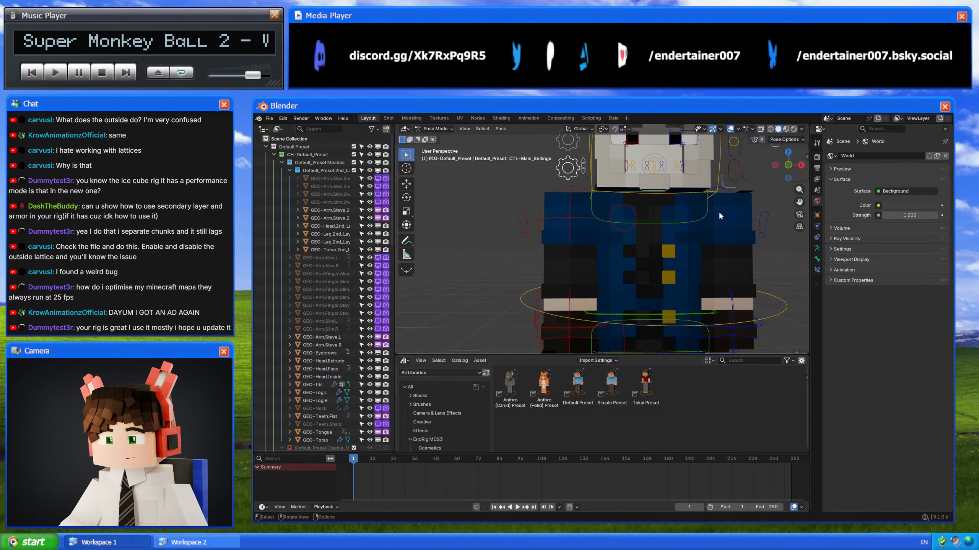
key(n)
click(717, 280)
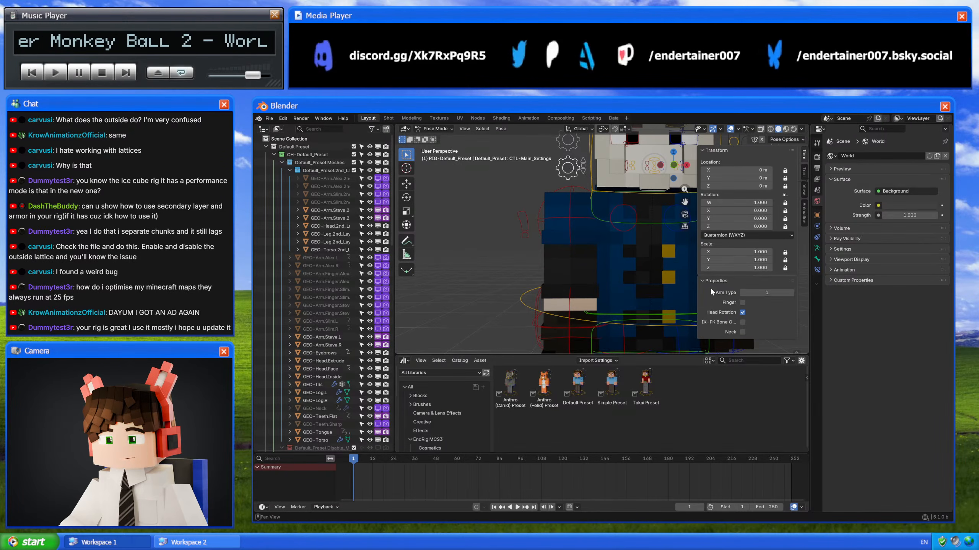
click(791, 293)
key(n)
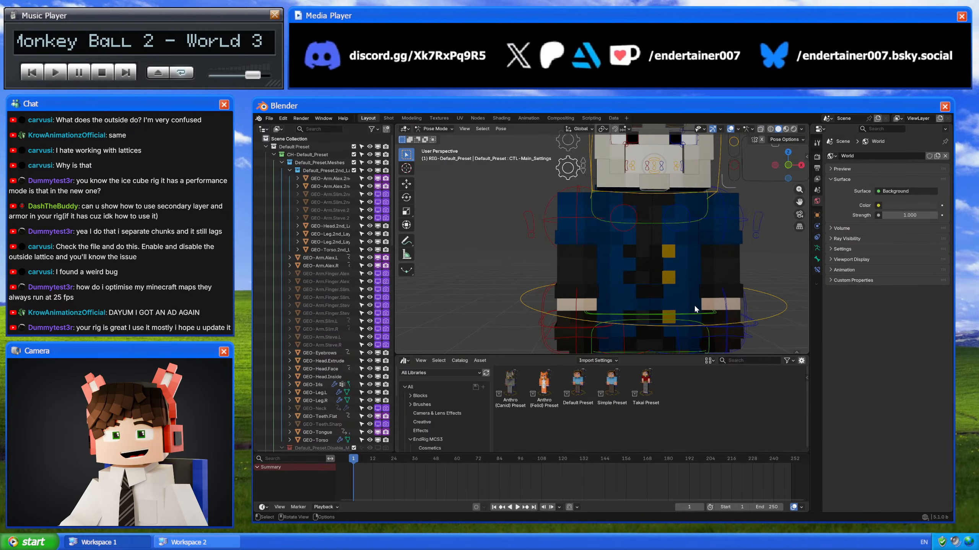
Step: Leave Pose Mode, isolate the right Alex arm's second-layer mesh and enter Edit Mode on it
middle_drag(694, 305, 581, 276)
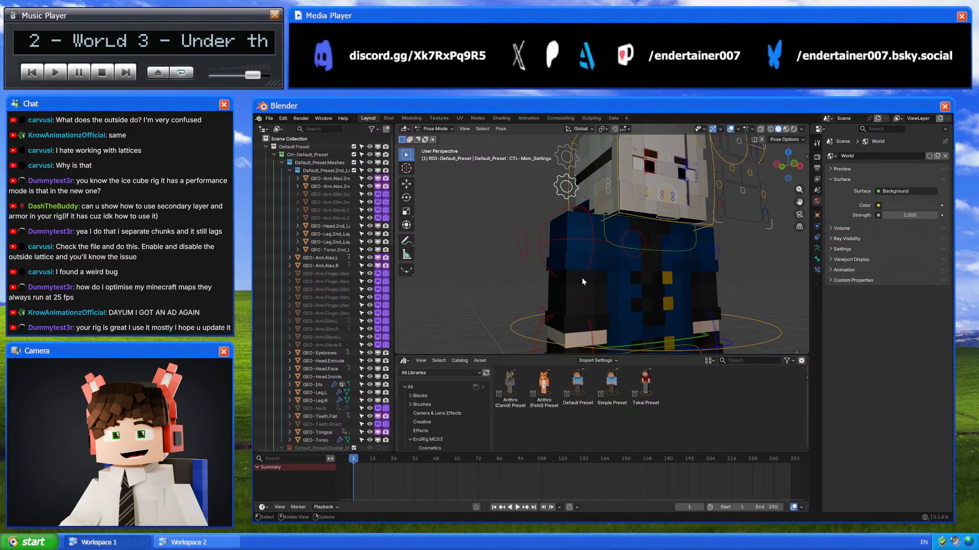
click(564, 256)
click(572, 265)
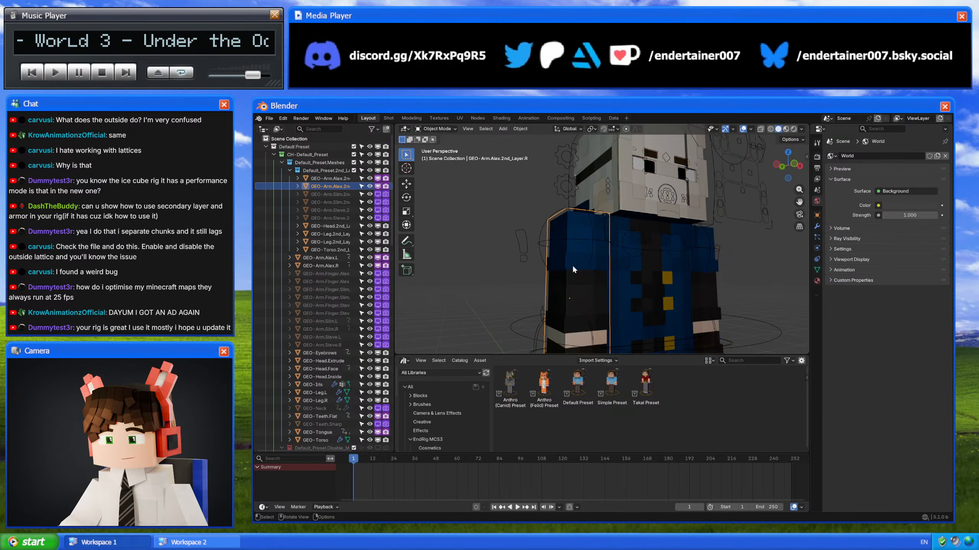
key(KP_Divide)
key(Tab)
click(781, 167)
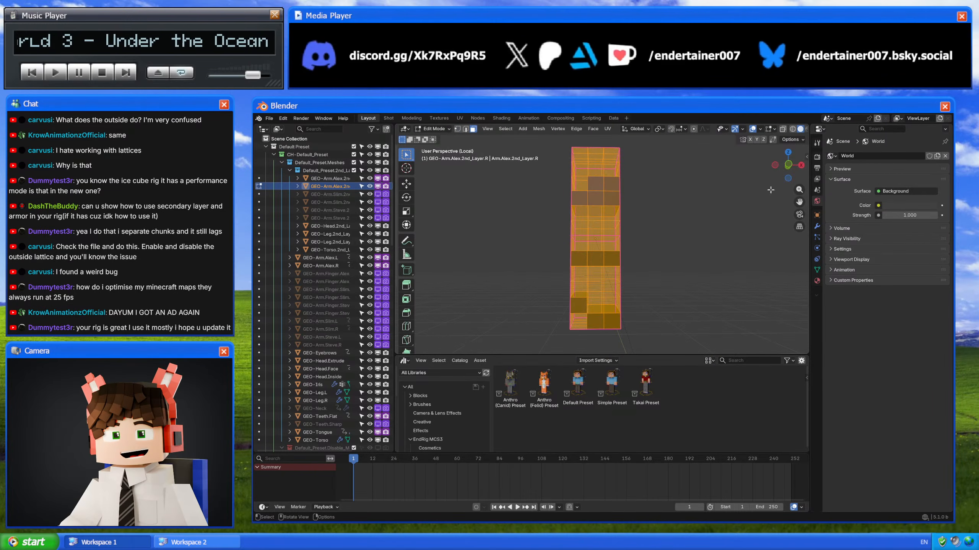
Step: Select the blue sleeve band's faces and separate them into their own object
drag(571, 203, 635, 237)
middle_drag(634, 237, 693, 339)
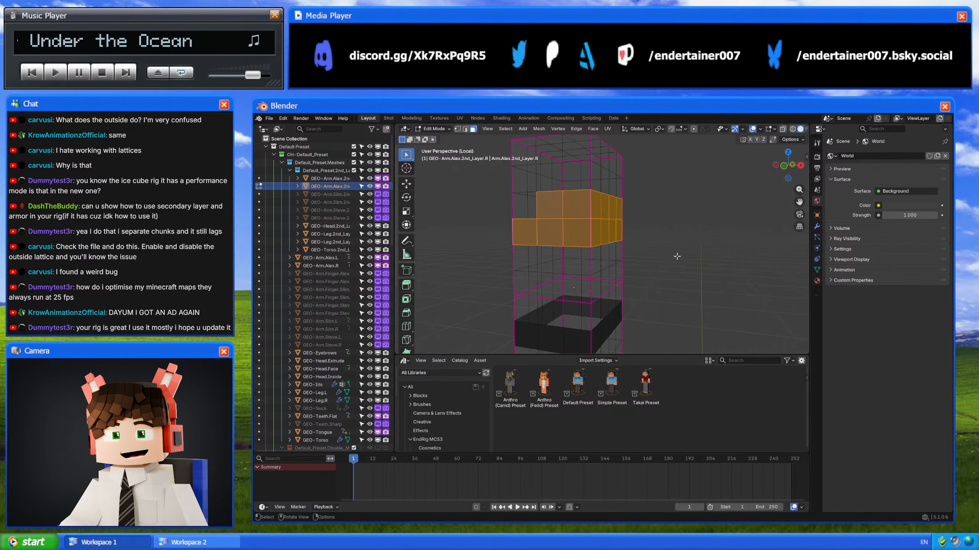
right_click(718, 389)
mouse_move(720, 396)
click(782, 396)
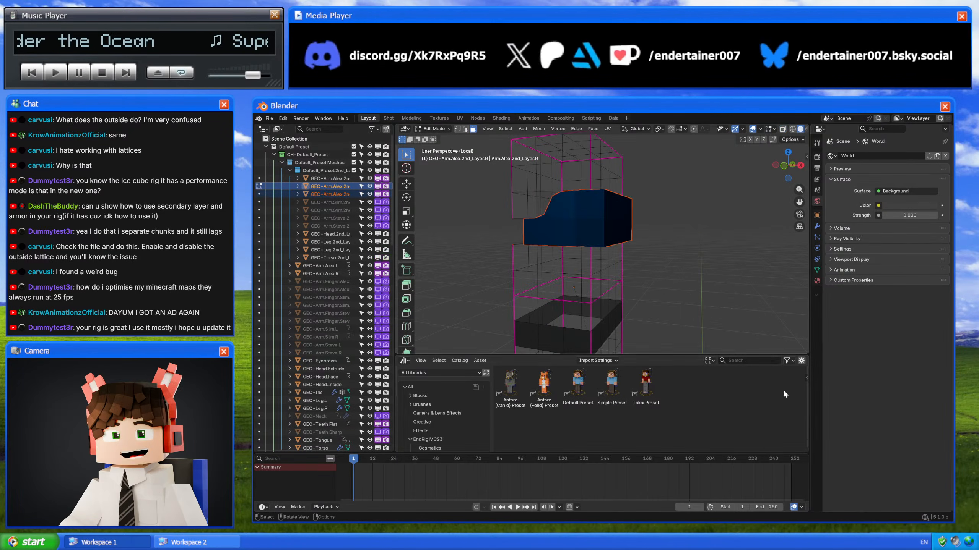
Step: Select the separated sleeve band and examine its mesh in and out of Edit Mode
key(Tab)
click(623, 241)
key(Tab)
middle_drag(621, 236, 688, 238)
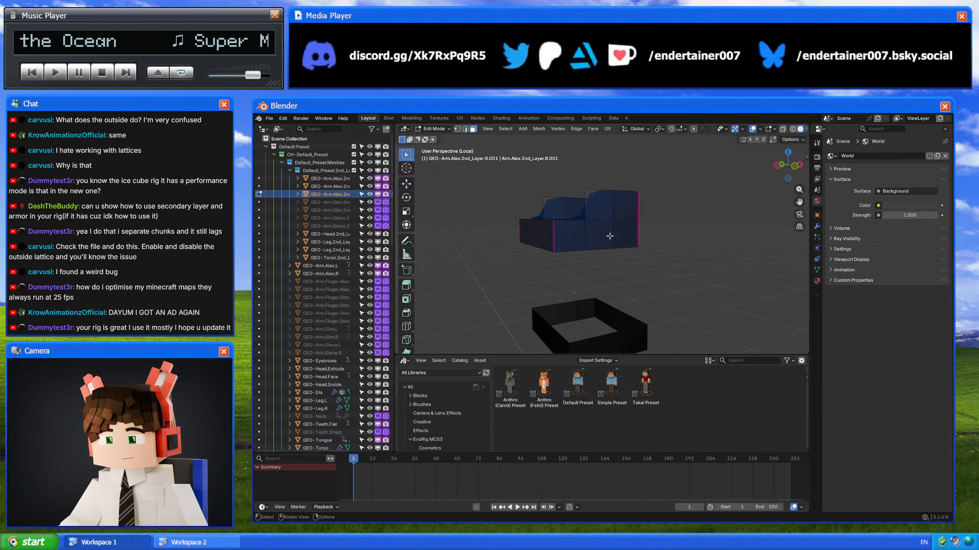
key(Tab)
middle_drag(611, 230, 620, 241)
key(Tab)
key(Tab)
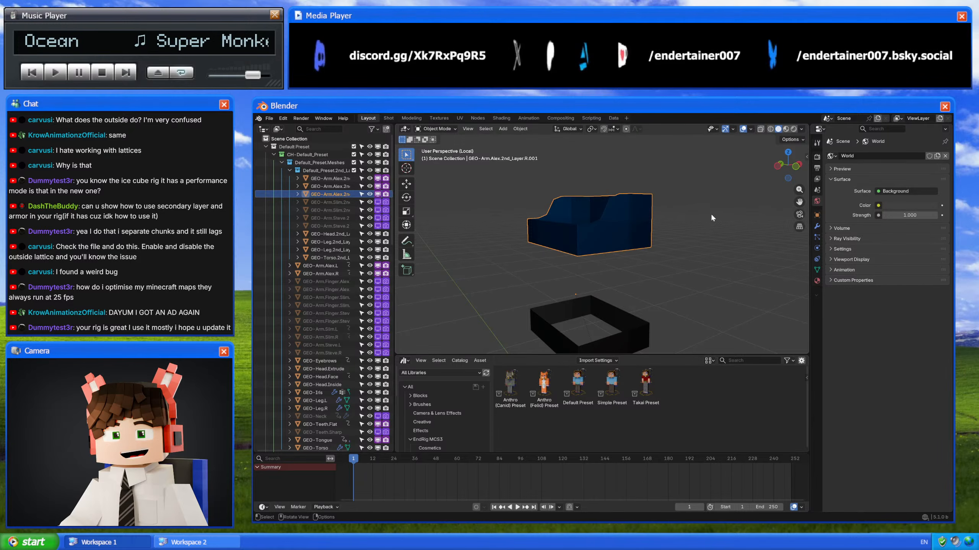
key(Tab)
key(Tab)
Step: Add a Solidify modifier to the sleeve band and move it above the lattice modifiers in the stack
click(817, 228)
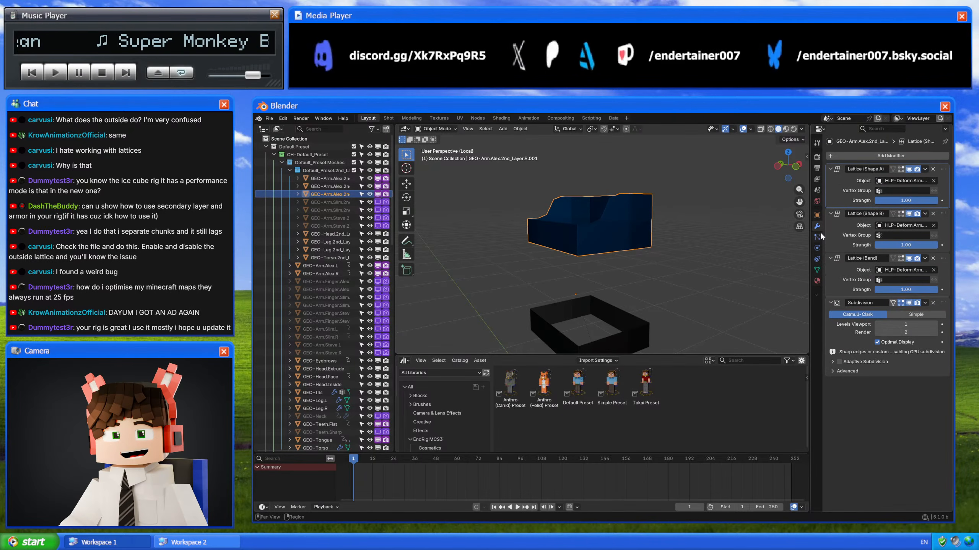
key(shift+a)
text(solid)
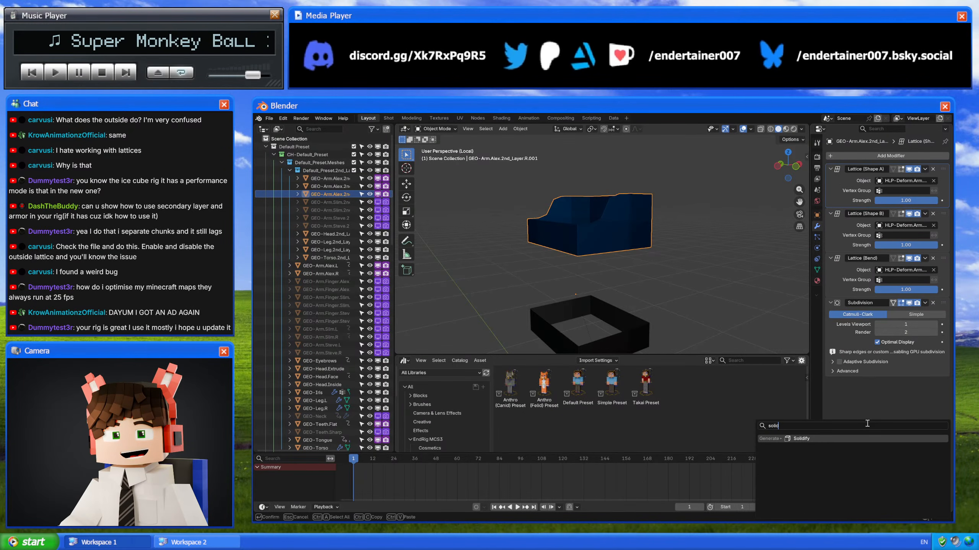
key(Return)
drag(942, 382, 946, 171)
key(Return)
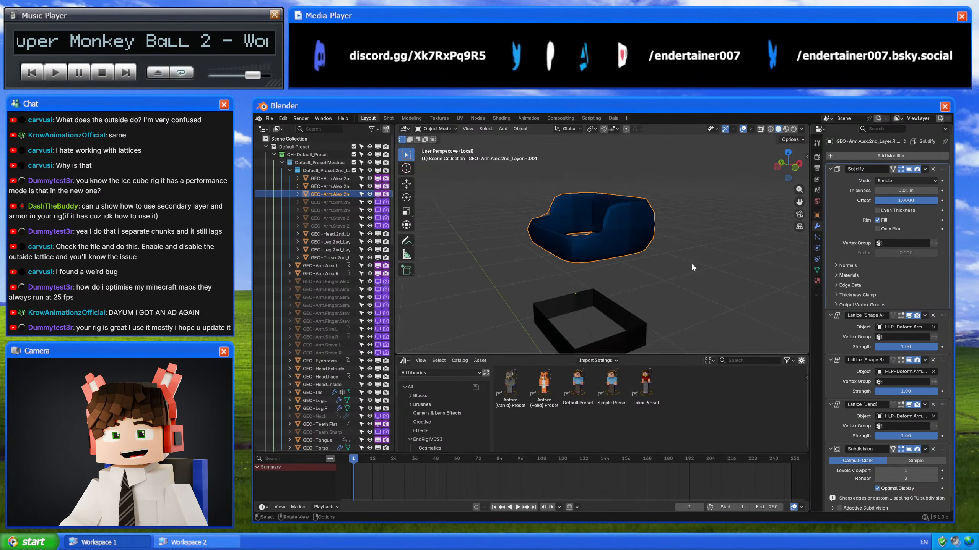
Step: Enable Even Thickness on the band's Solidify modifier and set its thickness to 0.015 m
click(895, 209)
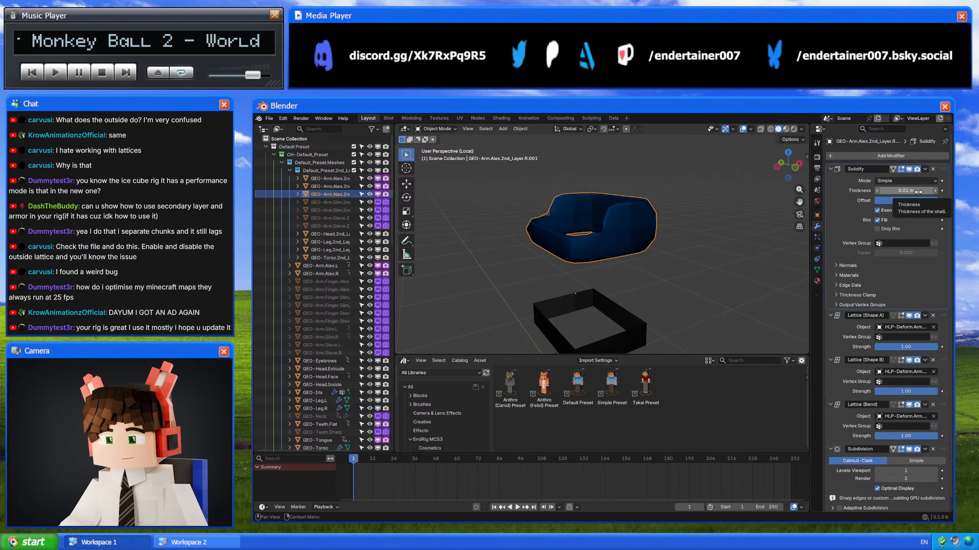
click(918, 191)
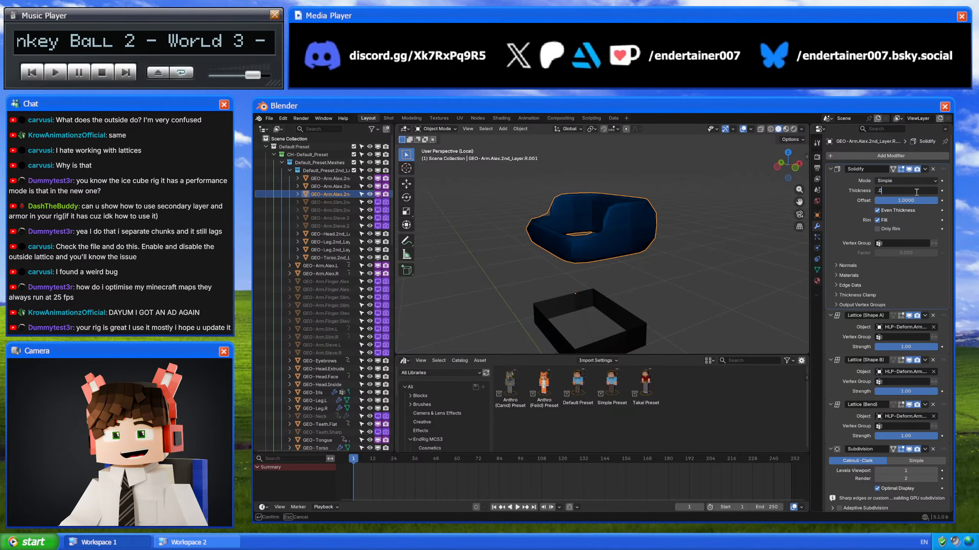
text(0.015)
key(Return)
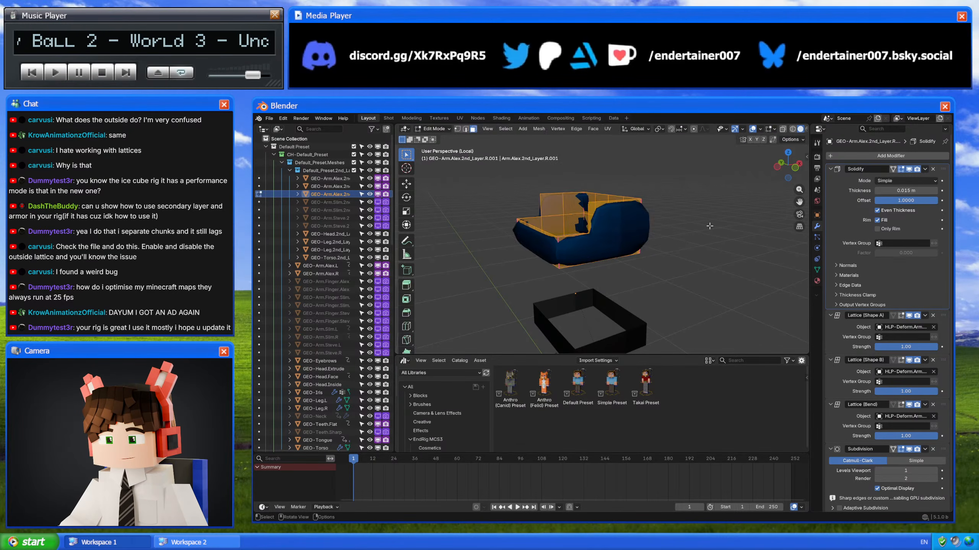
Step: Apply the sleeve band's Solidify modifier and check the thickened geometry in Edit Mode
middle_drag(709, 225, 605, 194)
click(924, 169)
click(886, 178)
key(Tab)
key(Tab)
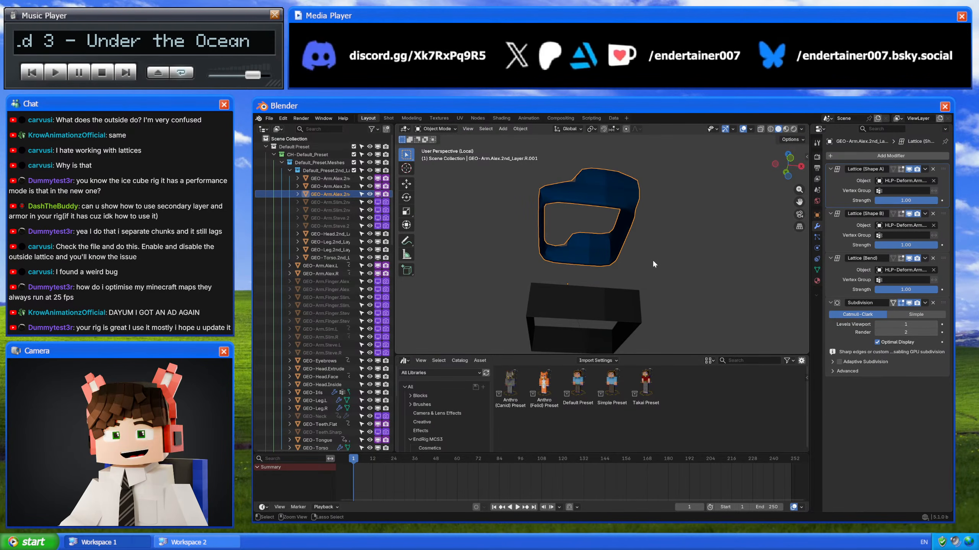
key(x)
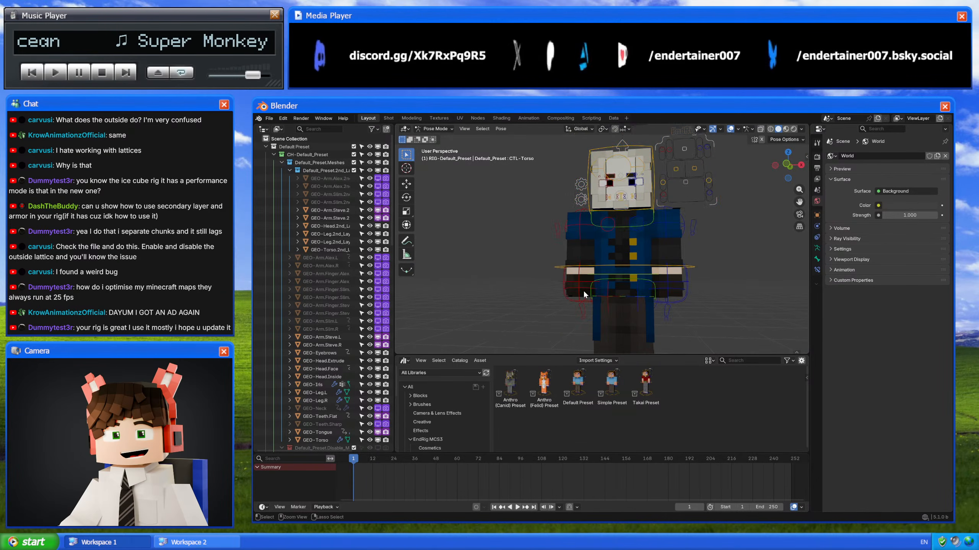
Step: Browse the EndRig MCS3 asset catalogs for modules, components and poses, and open the Cosmetics catalog
scroll(456, 416, down, 5)
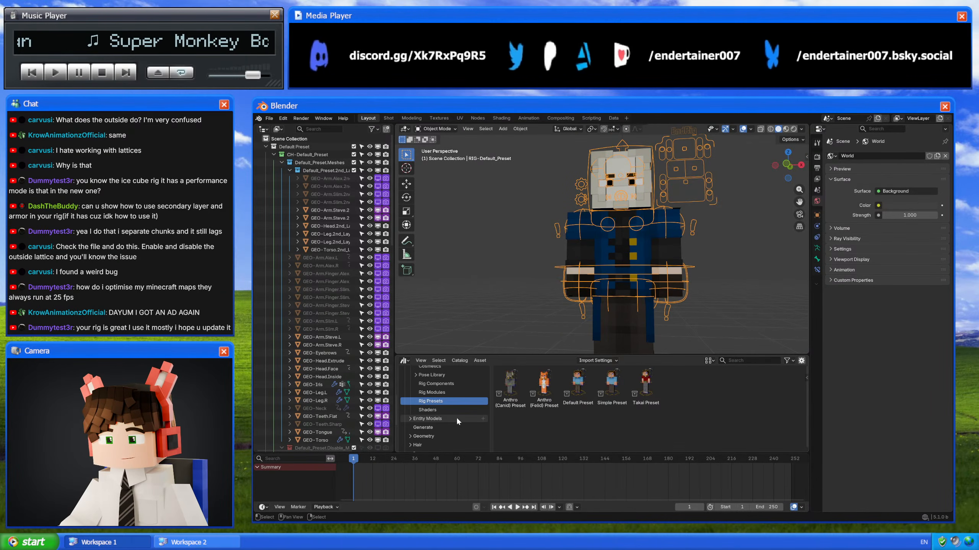
click(462, 393)
scroll(448, 397, up, 2)
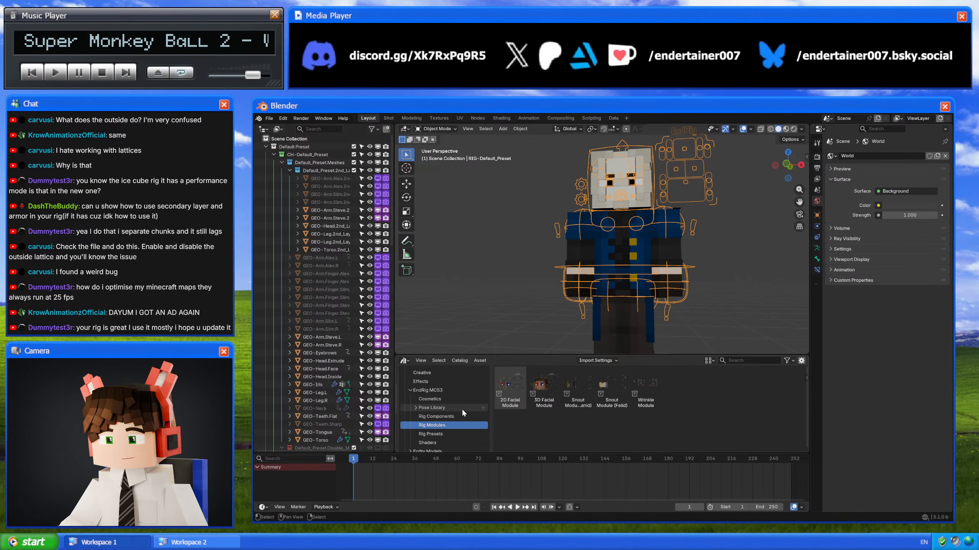
click(462, 416)
shift+middle_drag(640, 314, 624, 282)
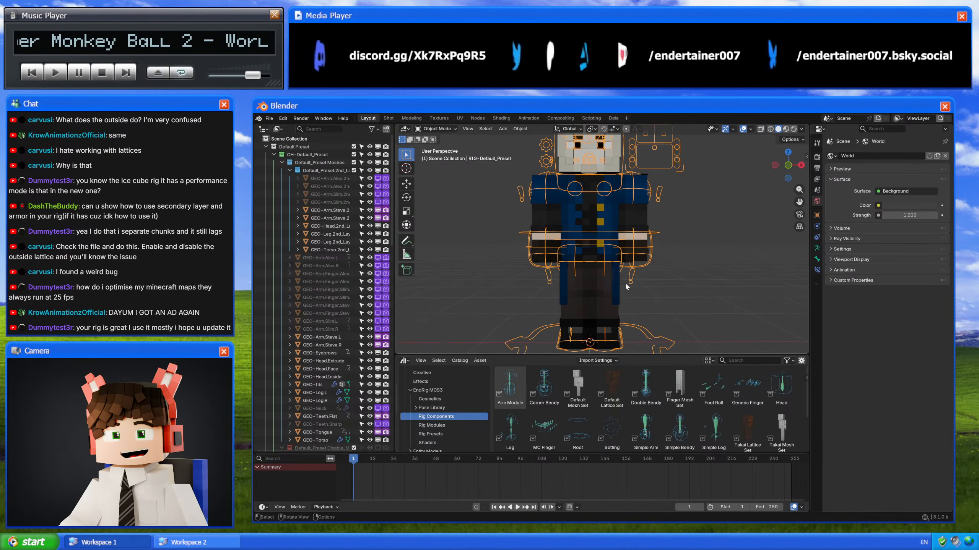
click(427, 408)
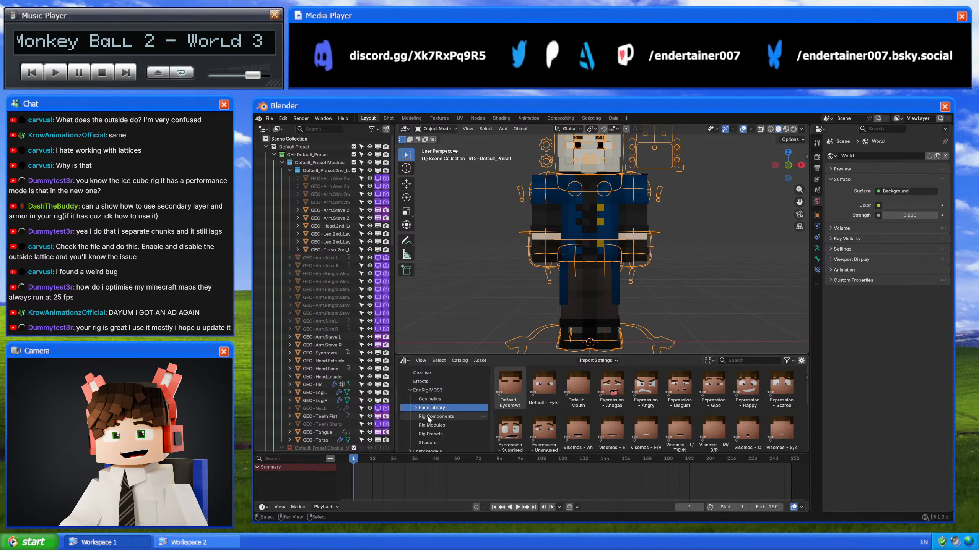
click(437, 416)
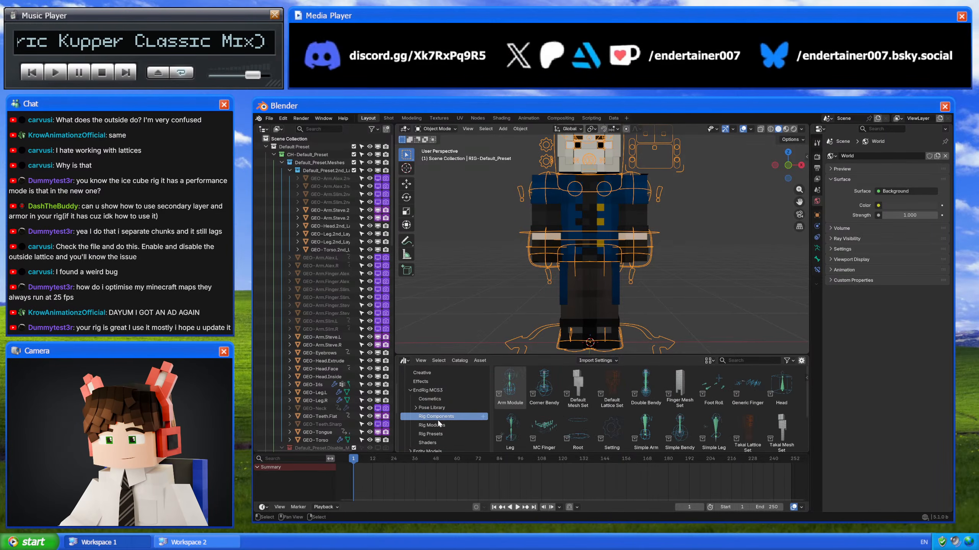
click(437, 399)
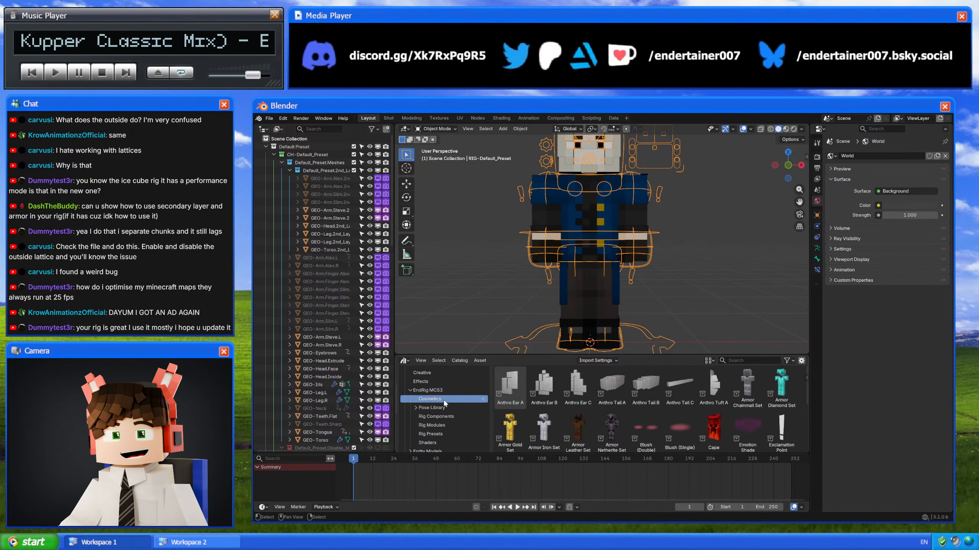
scroll(632, 405, up, 2)
scroll(521, 301, down, 5)
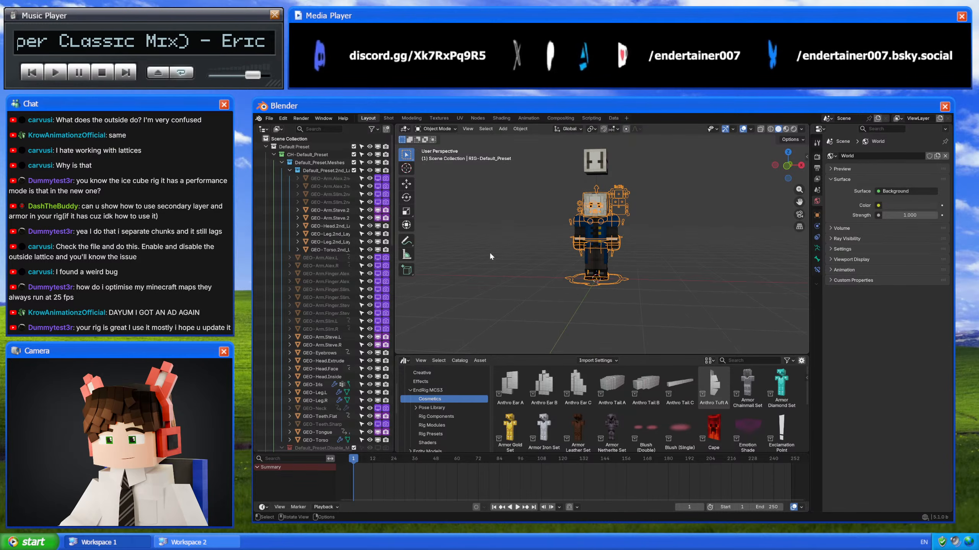
Step: Make the Scene Collection active and add the Armor Diamond Set asset to the scene at the character
click(282, 162)
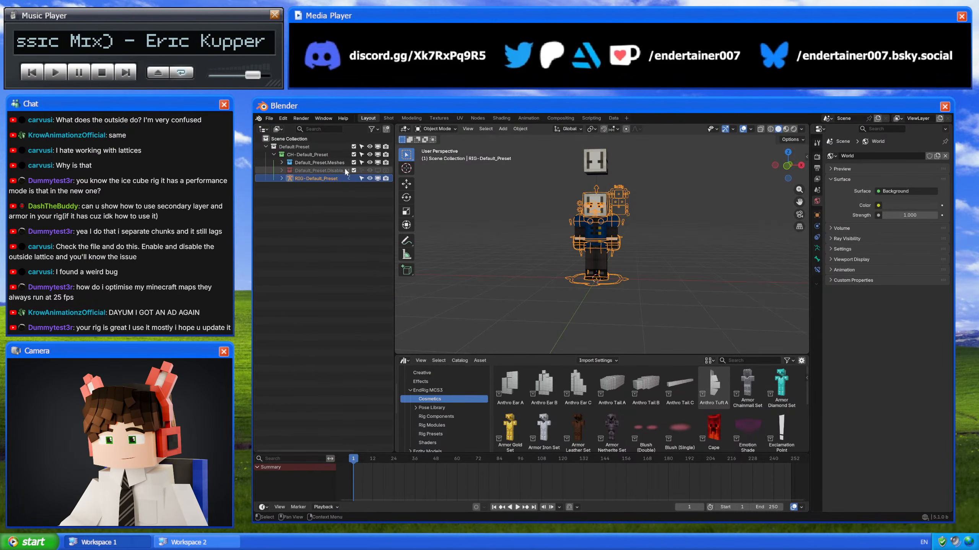
click(332, 138)
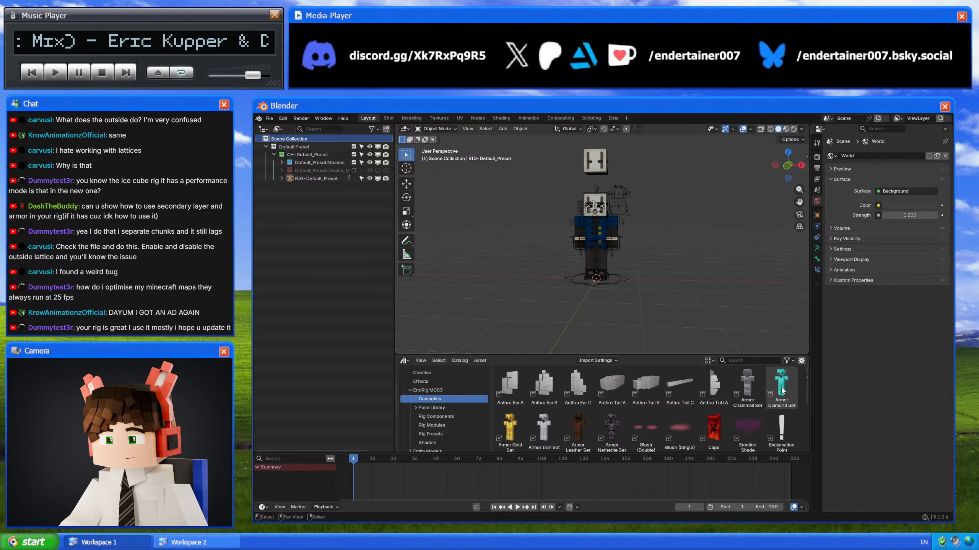
drag(782, 392, 617, 223)
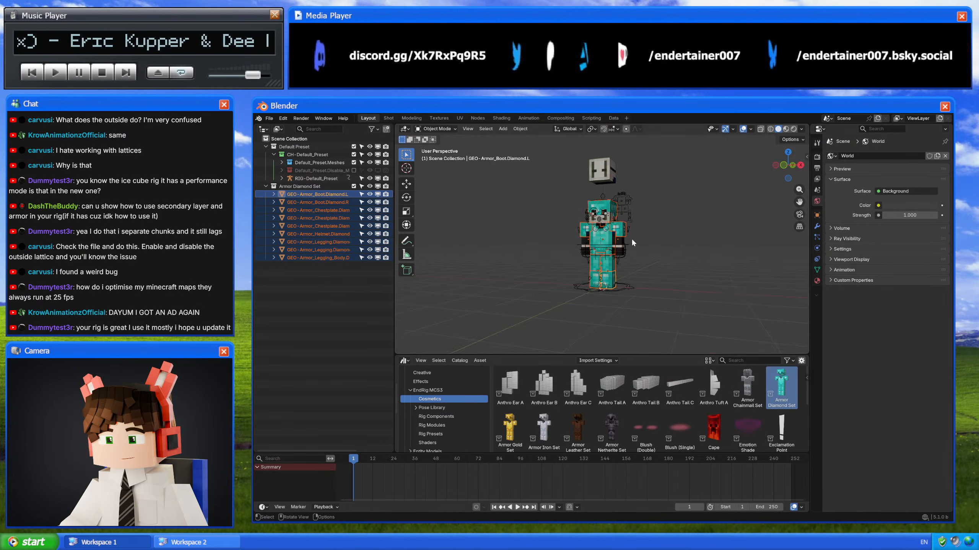
scroll(632, 237, up, 4)
middle_drag(585, 247, 582, 257)
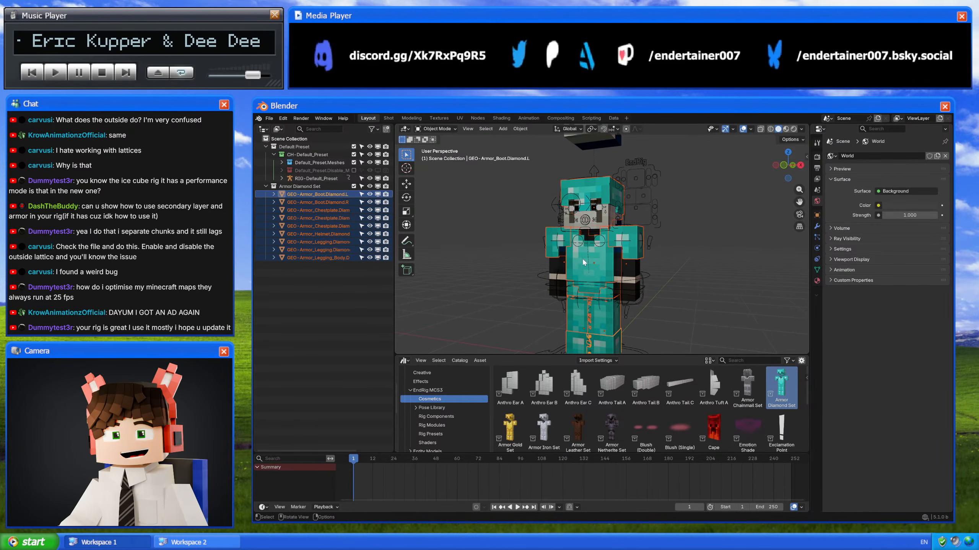
Step: Remove the Lattice (Shape A), Lattice (Shape B), Armature and Smooth by Angle modifiers from the diamond chestplate's torso piece
click(591, 263)
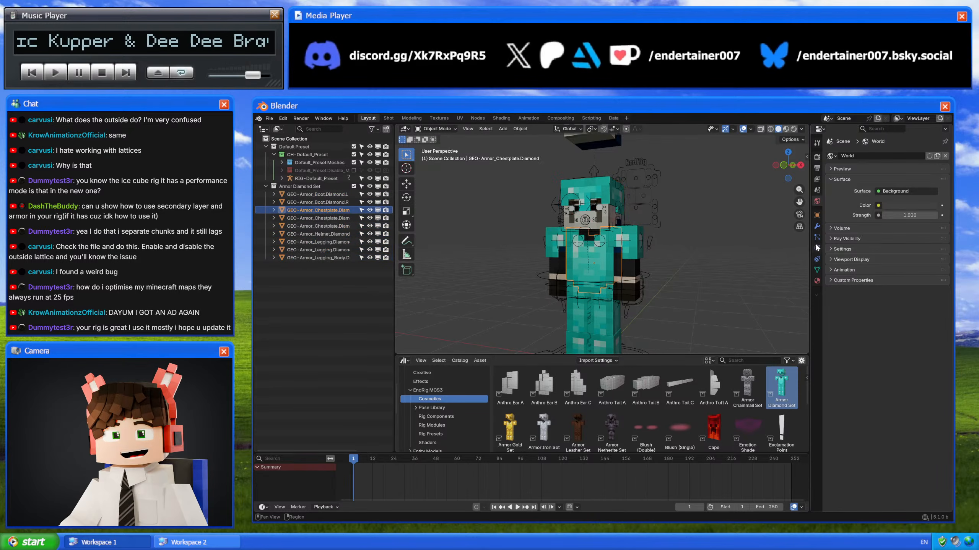
click(817, 226)
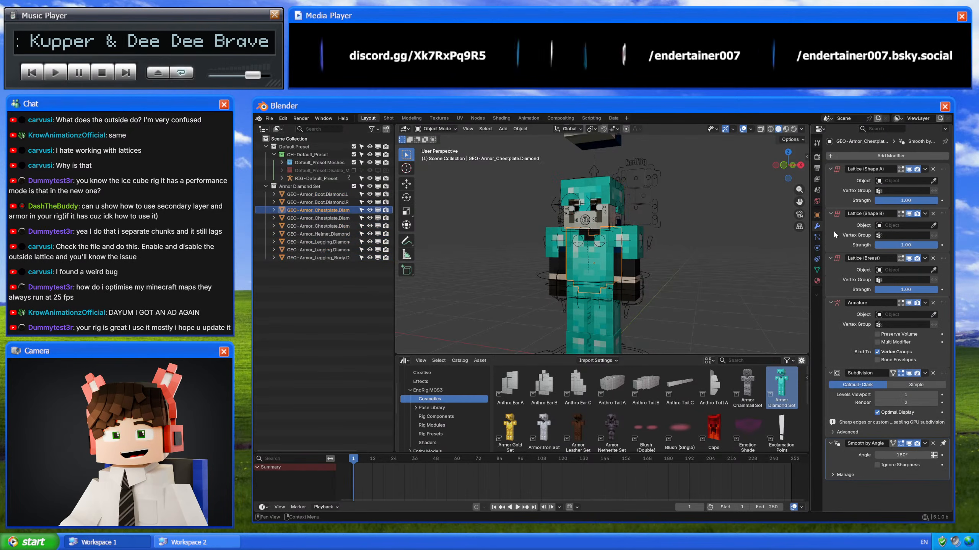
click(933, 170)
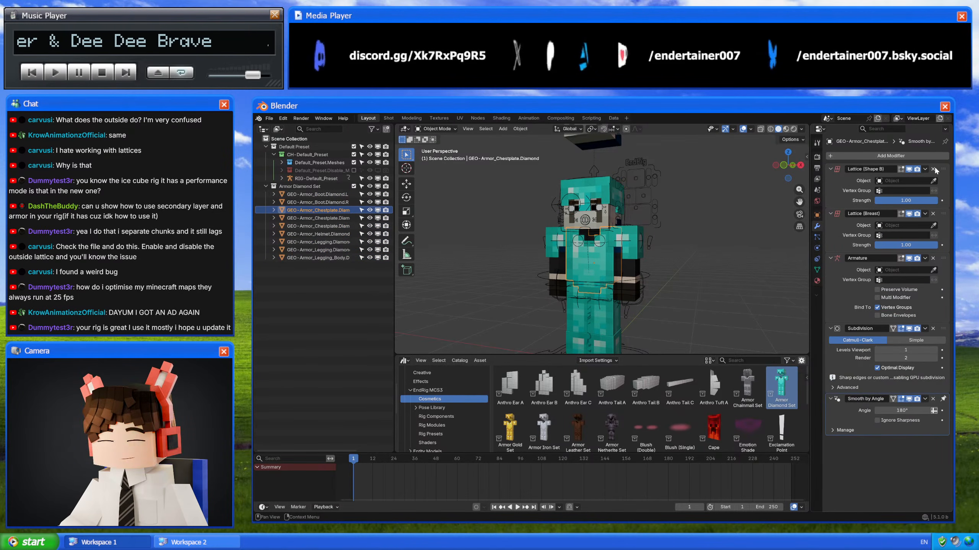
click(932, 170)
scroll(615, 270, up, 6)
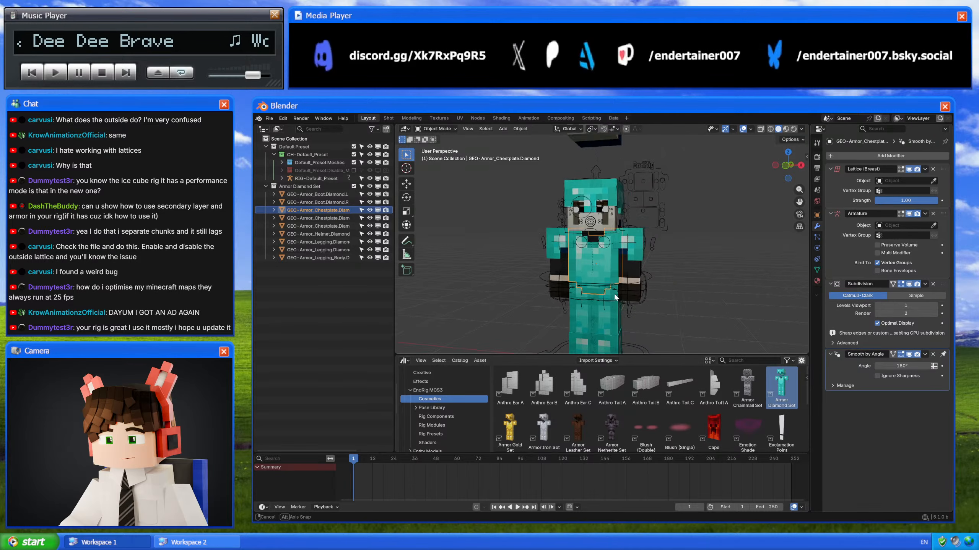
shift+middle_drag(611, 267, 595, 308)
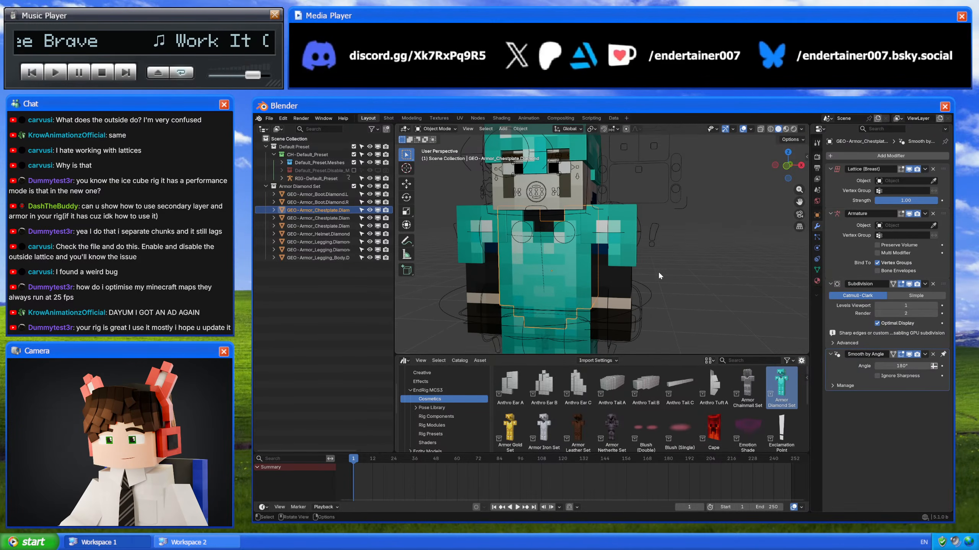
shift+middle_drag(658, 271, 672, 307)
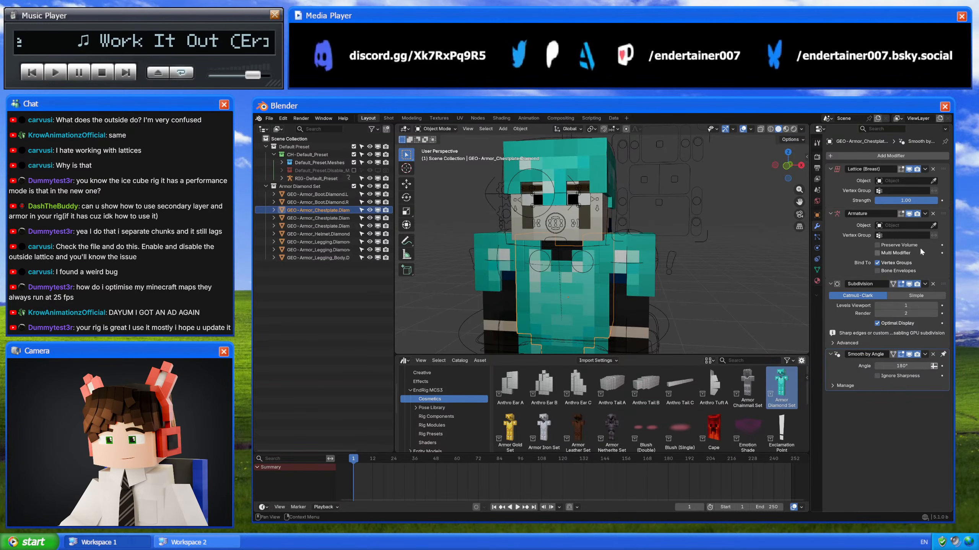
click(932, 216)
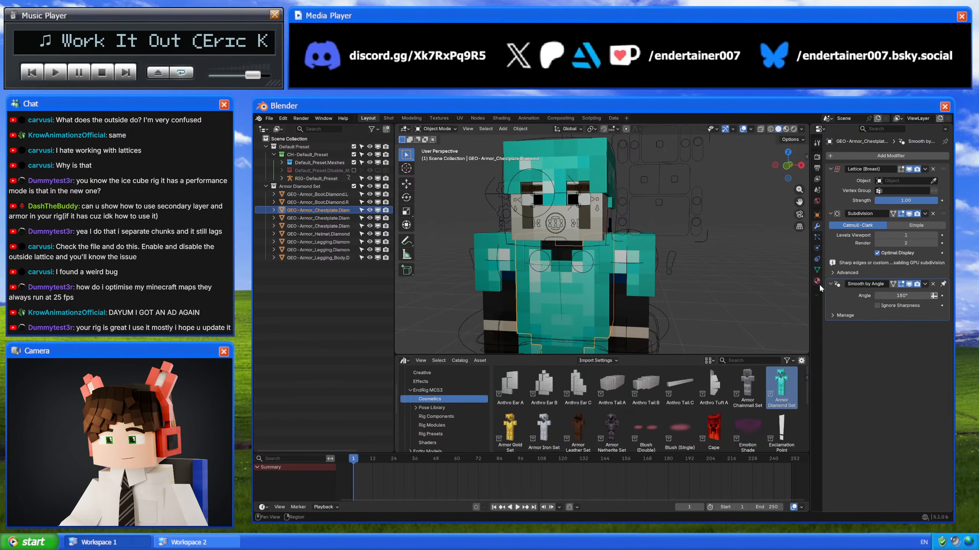
click(933, 284)
Step: Set the chestplate's Lattice (Breast) modifier object to HLP-Deform.Torso.Bend
shift+middle_drag(651, 278, 651, 300)
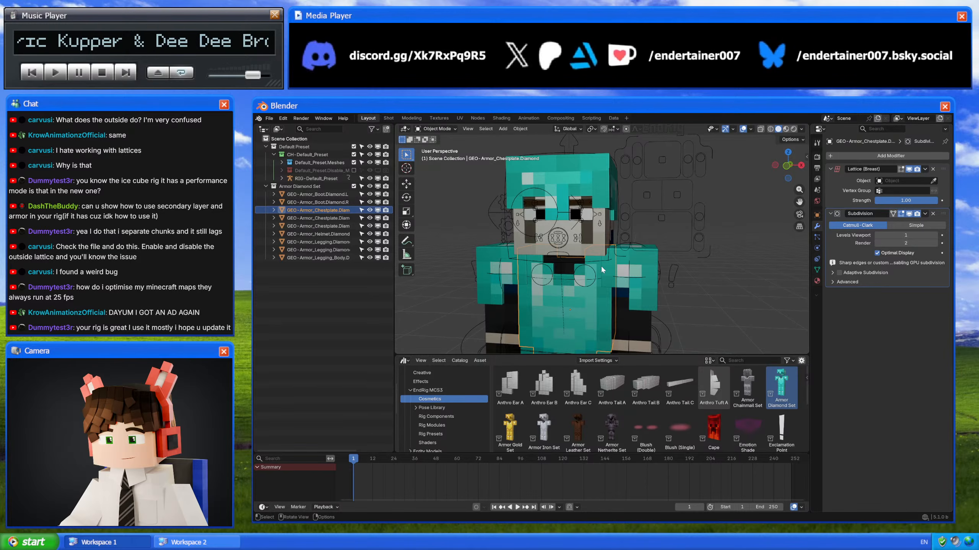
shift+middle_drag(601, 265, 619, 233)
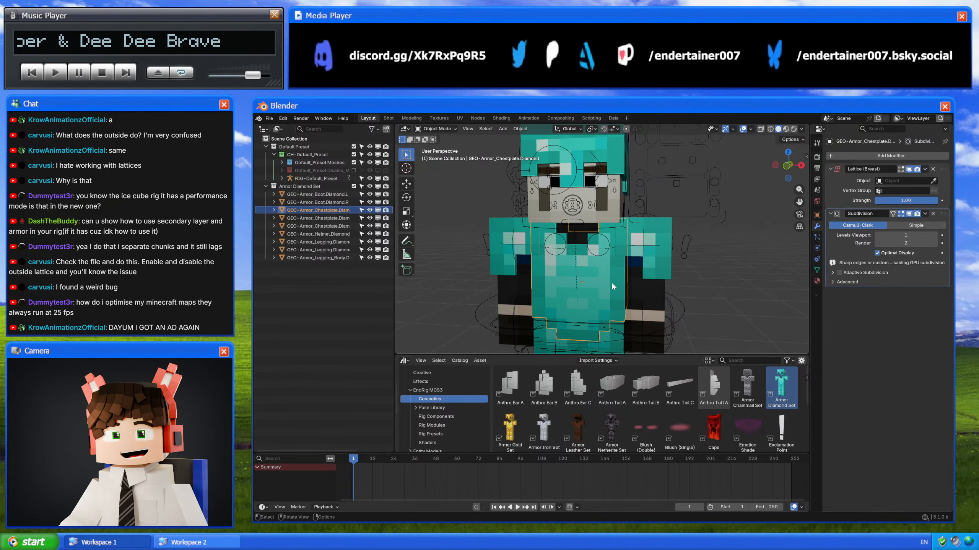
mouse_move(613, 286)
middle_down()
mouse_move(627, 280)
mouse_move(621, 271)
mouse_move(605, 294)
middle_up()
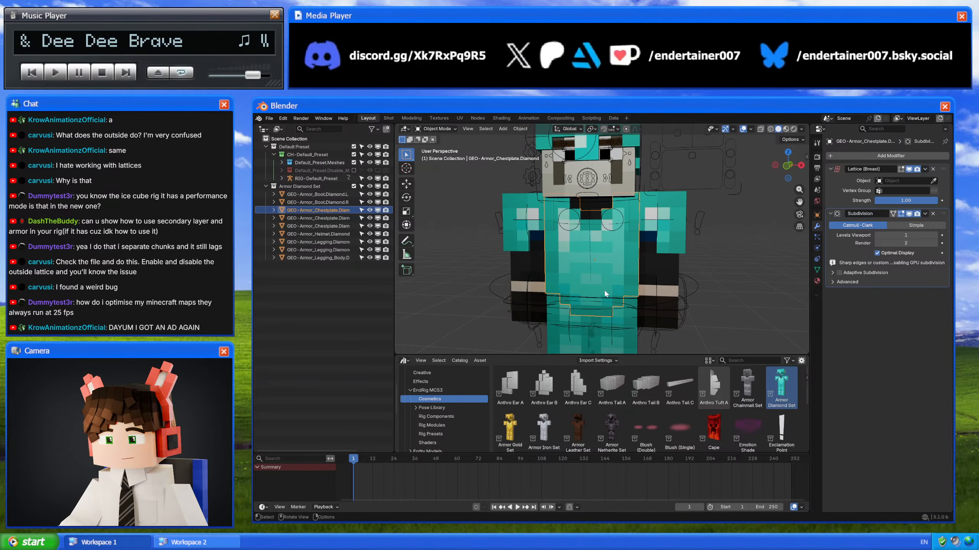
middle_drag(587, 219, 551, 236)
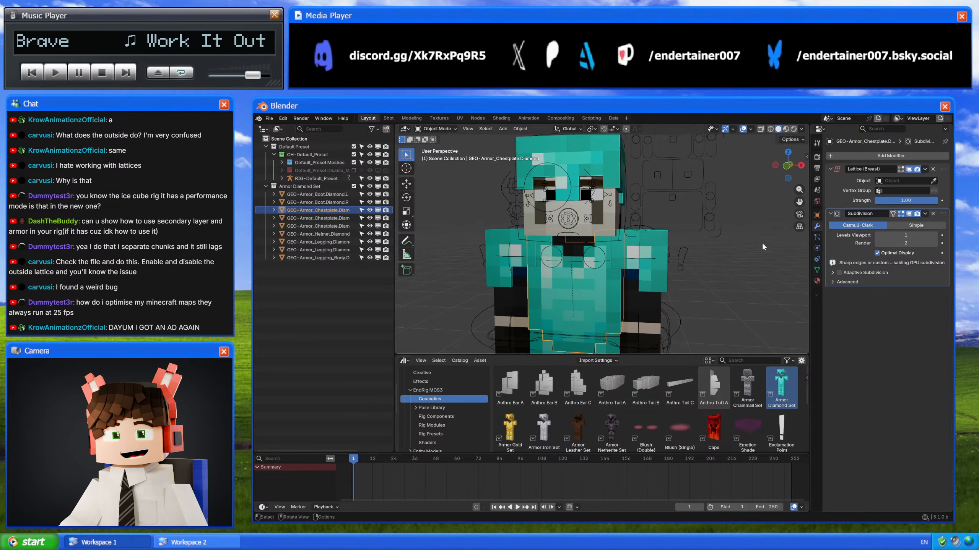
click(897, 181)
text(troso)
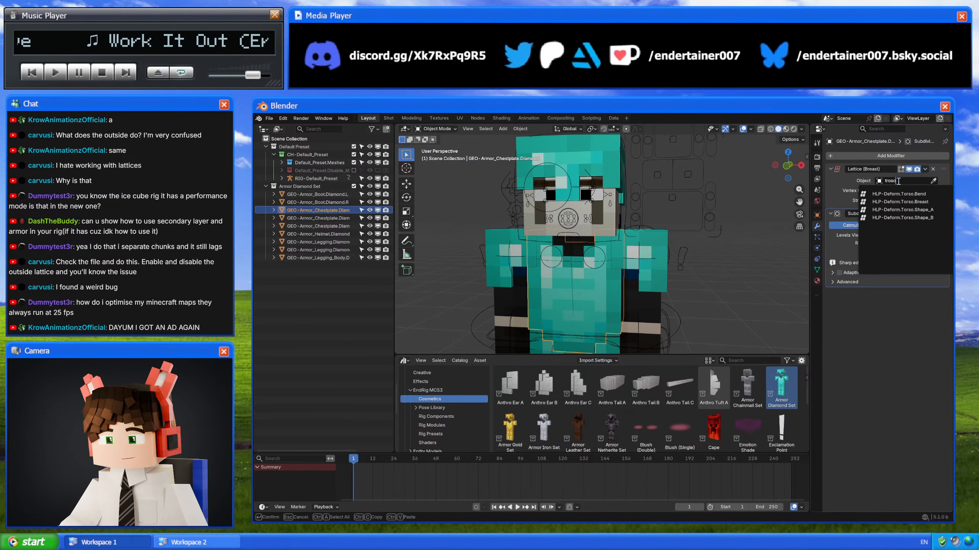
click(926, 194)
shift+scroll(632, 297, down, 2)
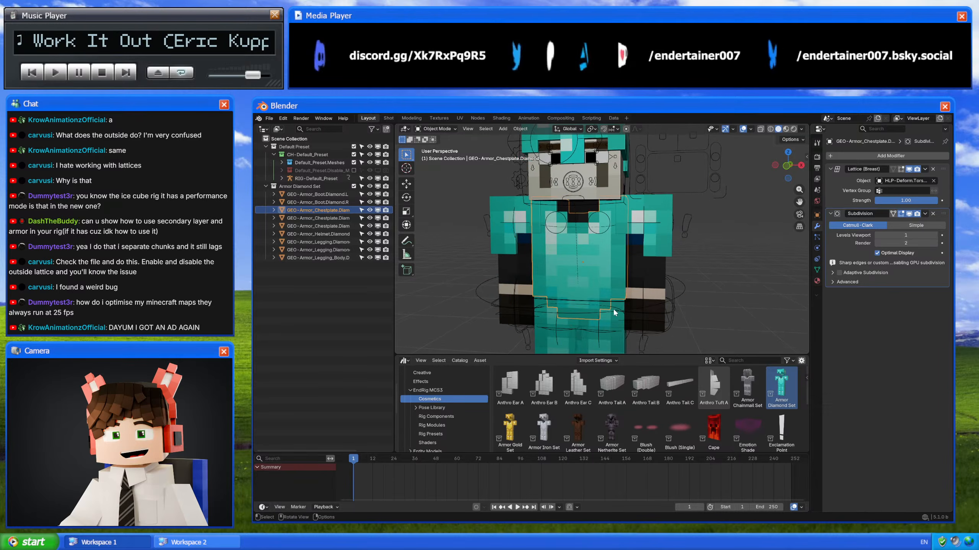
Step: Remove the Lattice (Shape A), Lattice (Shape B), Armature and Smooth by Angle modifiers from the diamond leggings' body piece
click(613, 310)
click(613, 311)
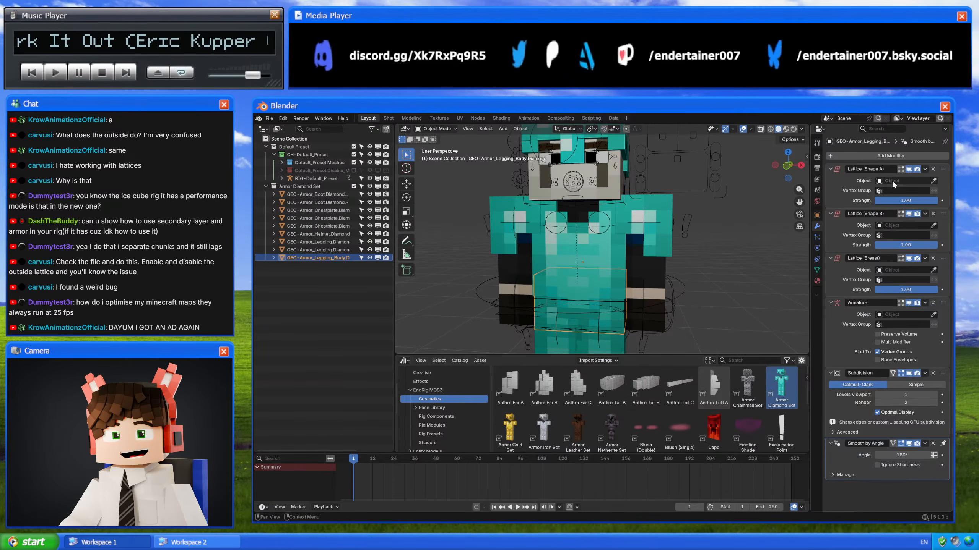
click(933, 169)
click(933, 169)
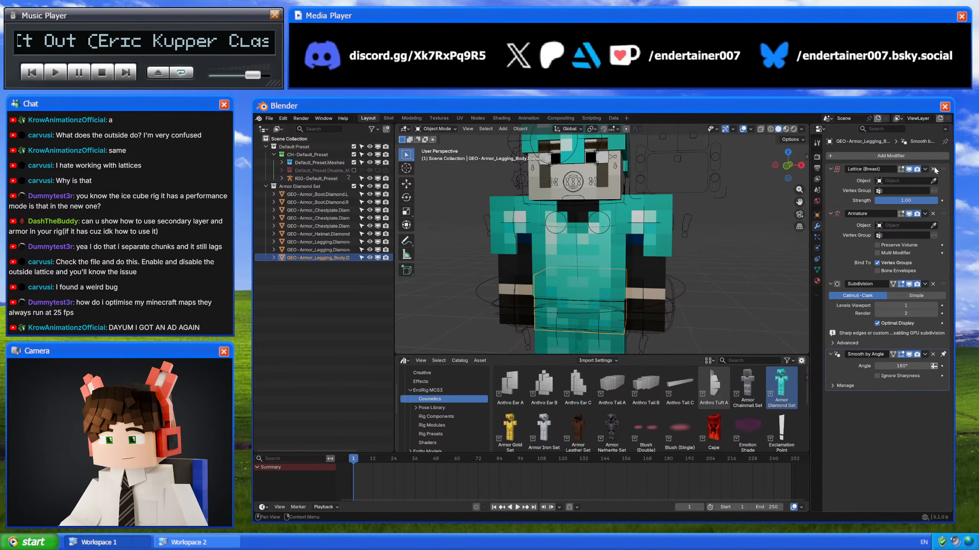
click(933, 214)
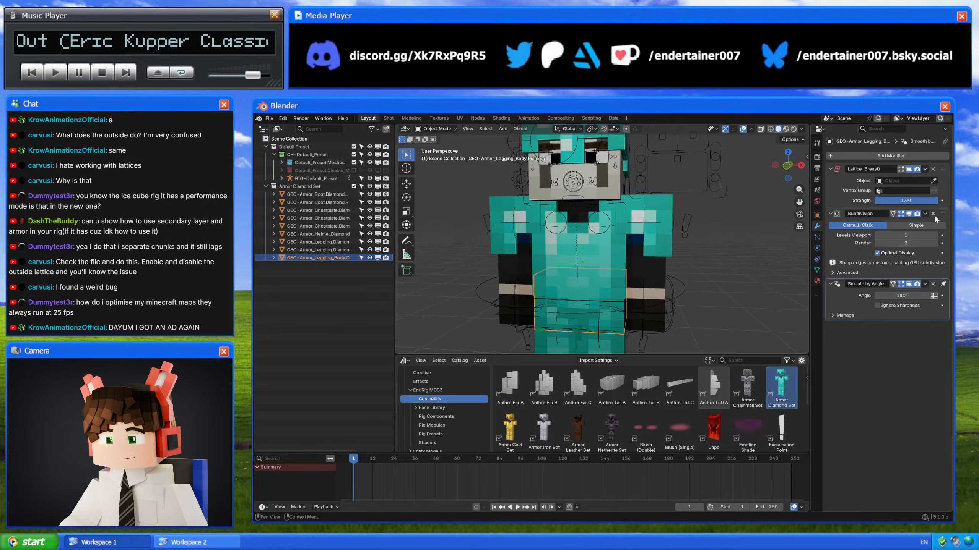
click(933, 283)
Step: Set the leggings body piece's Lattice (Breast) modifier object to HLP-Deform.Torso.Breast
click(904, 179)
text(toros)
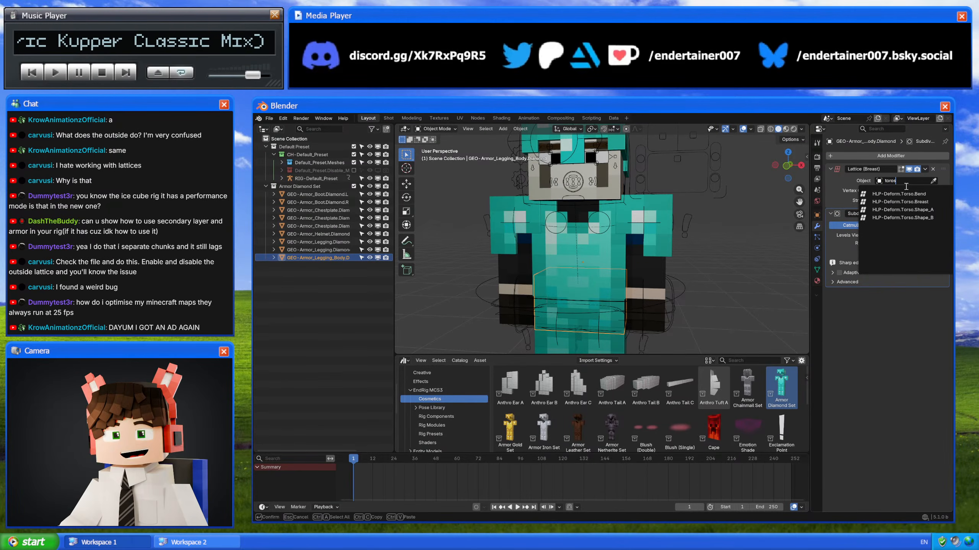
click(869, 201)
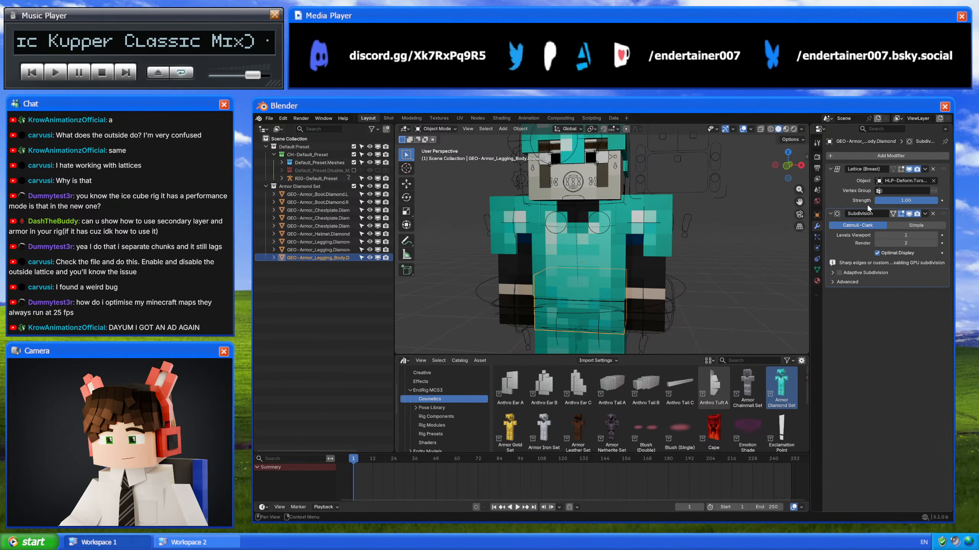
Step: Trial-rotate the rig's chest control in Pose Mode to check the torso armor, and return to Object Mode
click(673, 272)
key(ctrl+Tab)
click(611, 223)
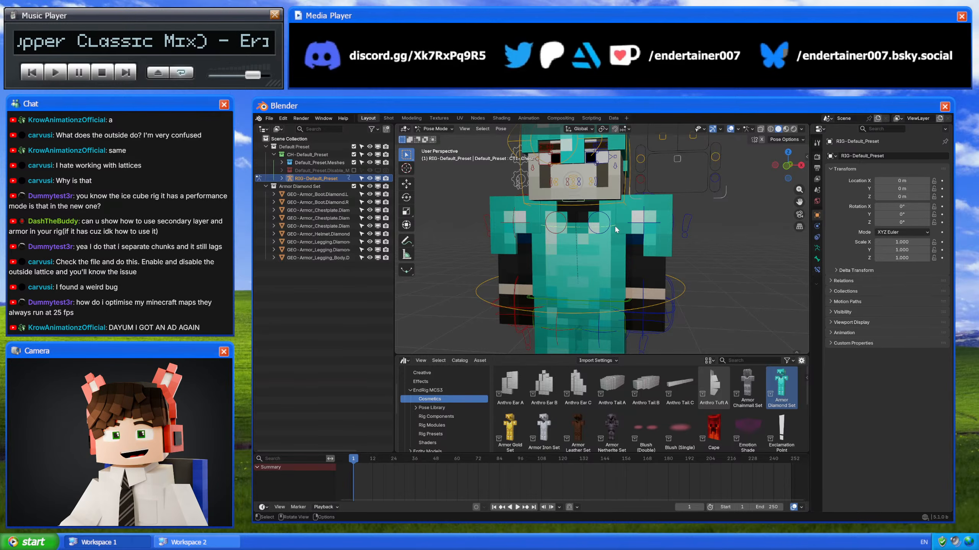
key(r)
key(r)
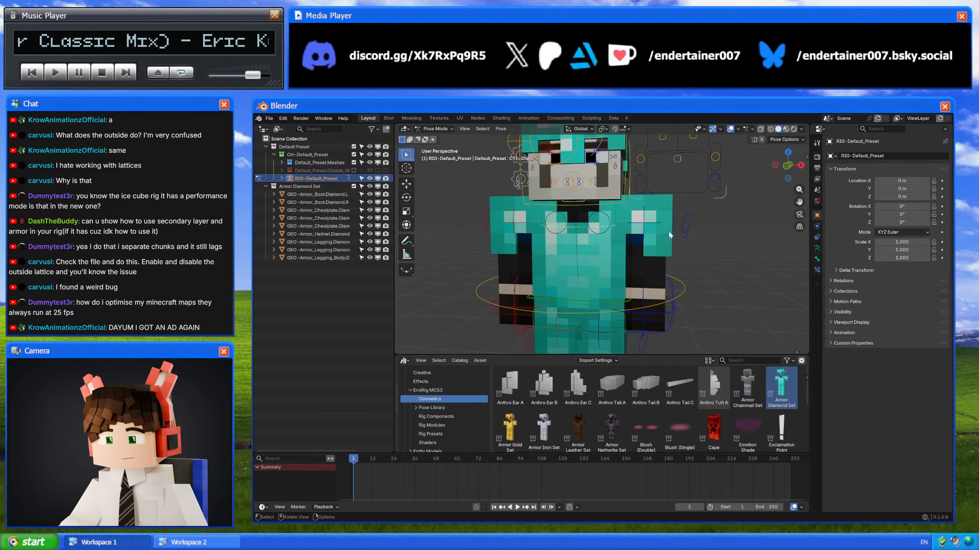
key(Escape)
key(ctrl+Tab)
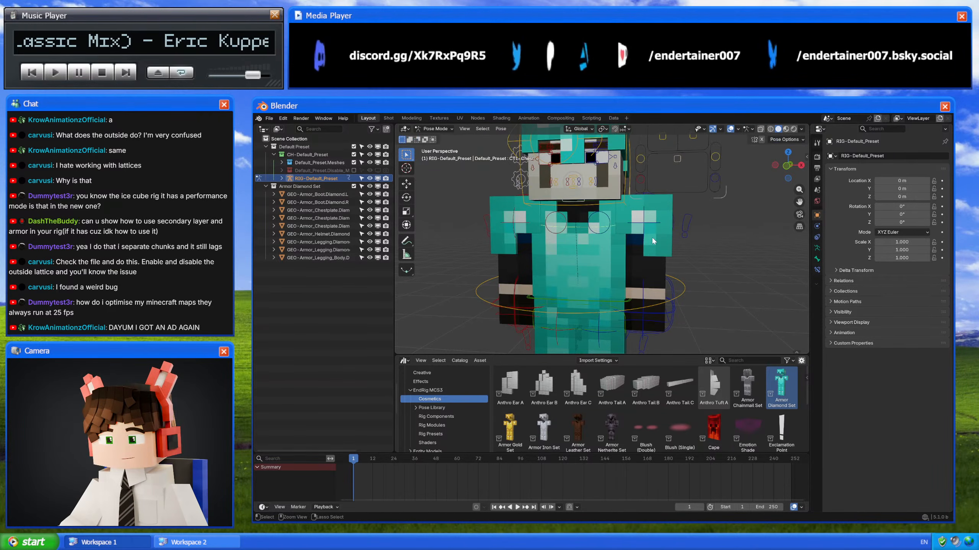
Step: Strip both shape lattices and Smooth by Angle from the character's left chestplate sleeve, and set its Lattice (Bend) object to HLP-Deform.Arm.Bend.L
click(662, 251)
click(932, 169)
click(933, 169)
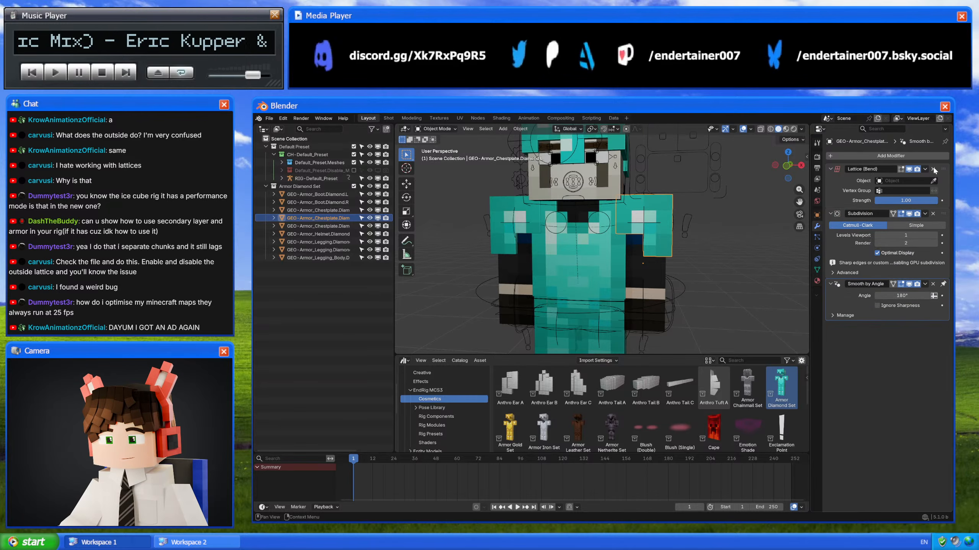
click(932, 284)
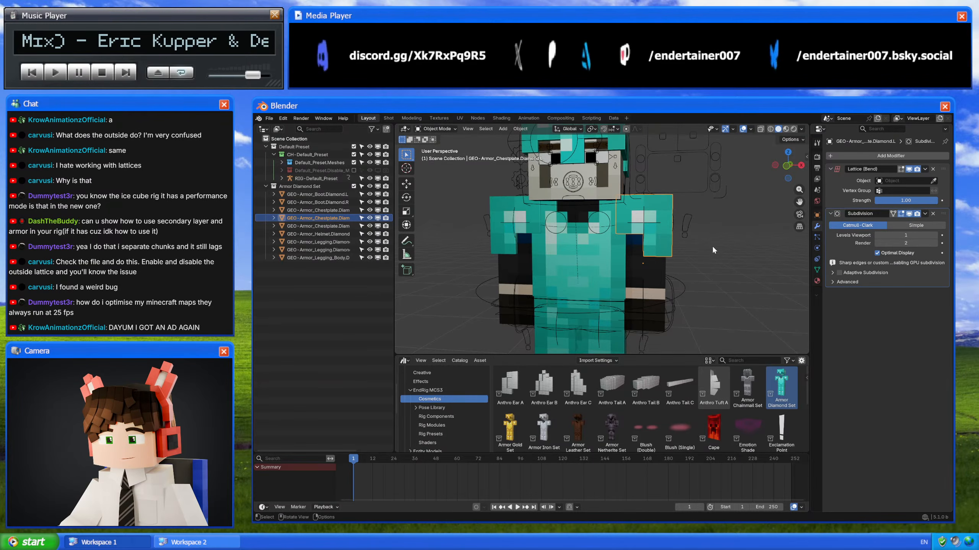
click(901, 180)
text(arm)
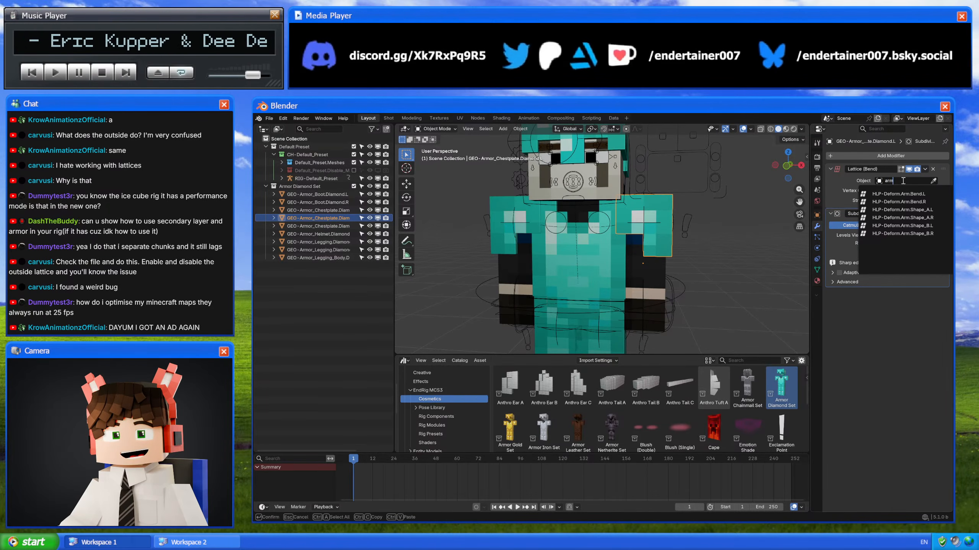
click(927, 193)
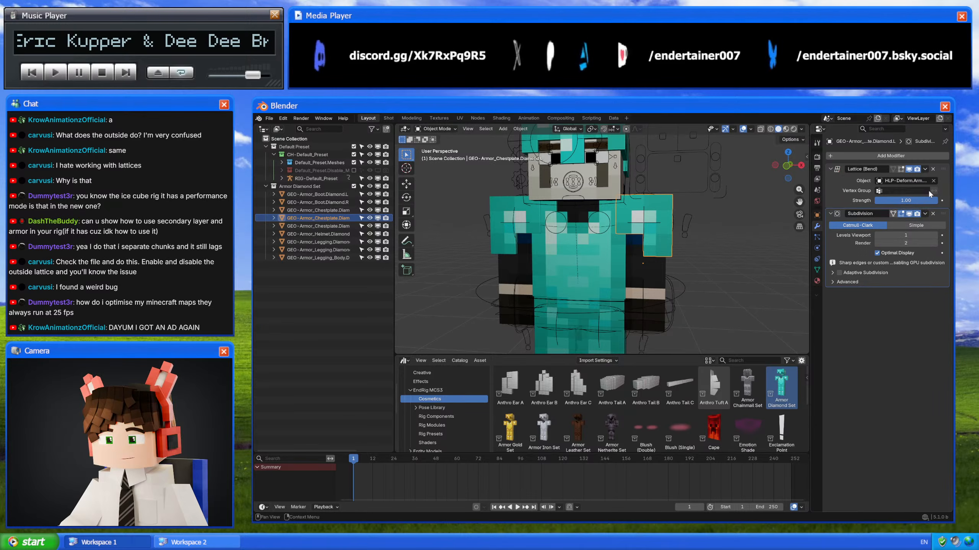
Step: Trial-move the rig's left hand control in Pose Mode to check how the armor sleeve bends
click(501, 237)
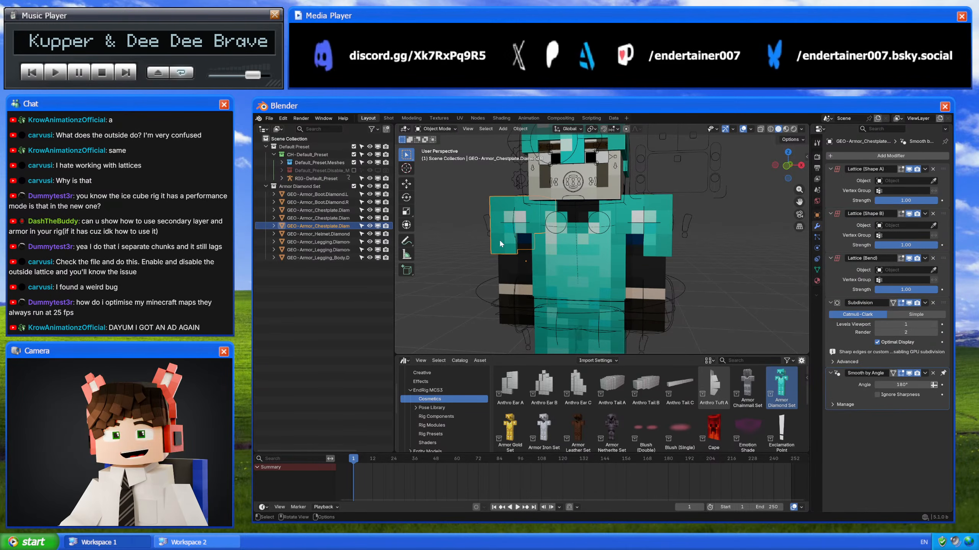
key(ctrl+Tab)
click(674, 287)
key(g)
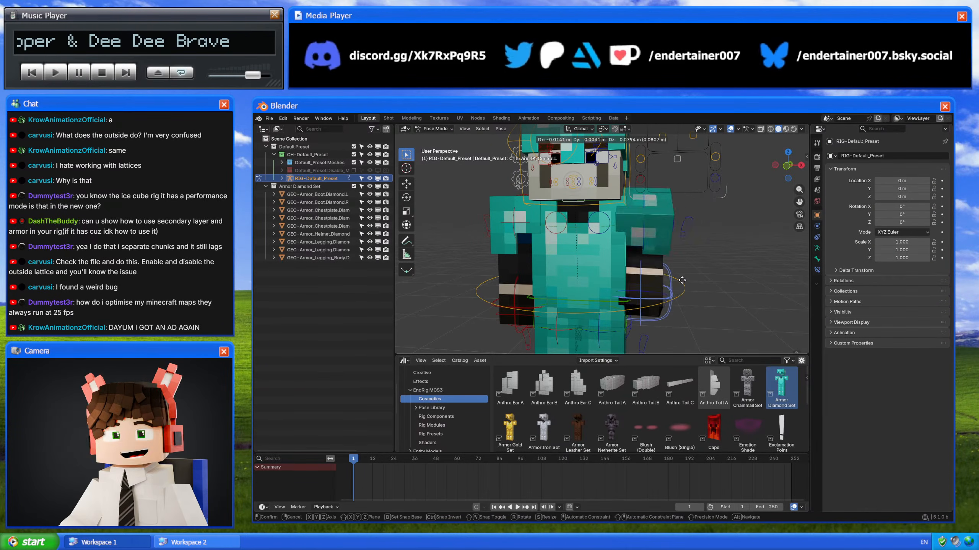
click(698, 255)
middle_drag(697, 256, 590, 259)
key(ctrl+Tab)
Step: Strip both shape lattices and Smooth by Angle from the character's left legging, and set its Lattice (Bend) object to HLP-Deform.Leg.Bend.L
click(590, 260)
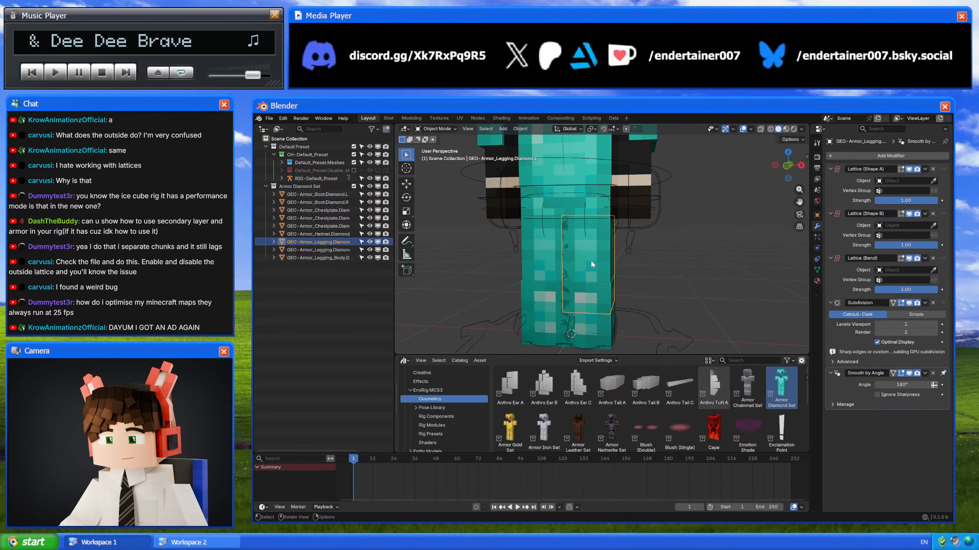
click(933, 170)
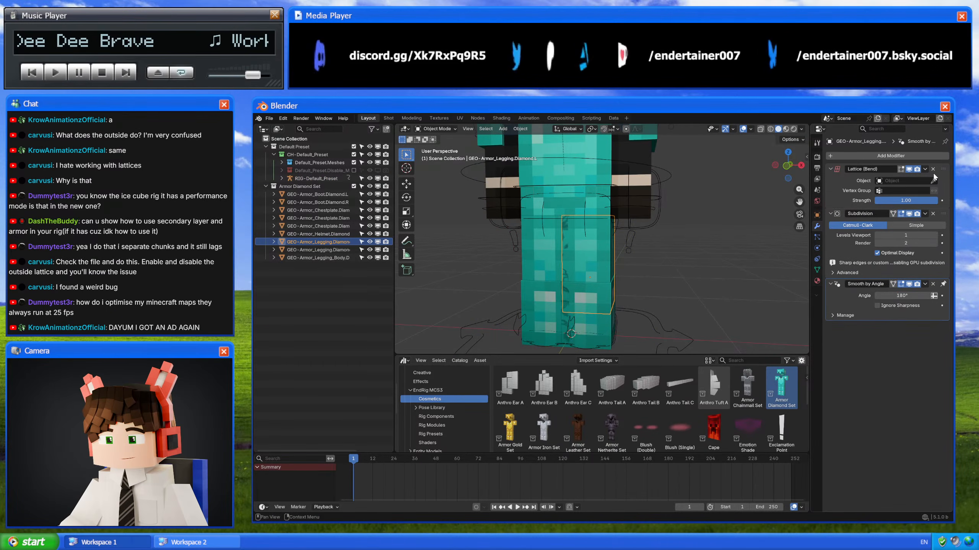
click(933, 284)
click(906, 181)
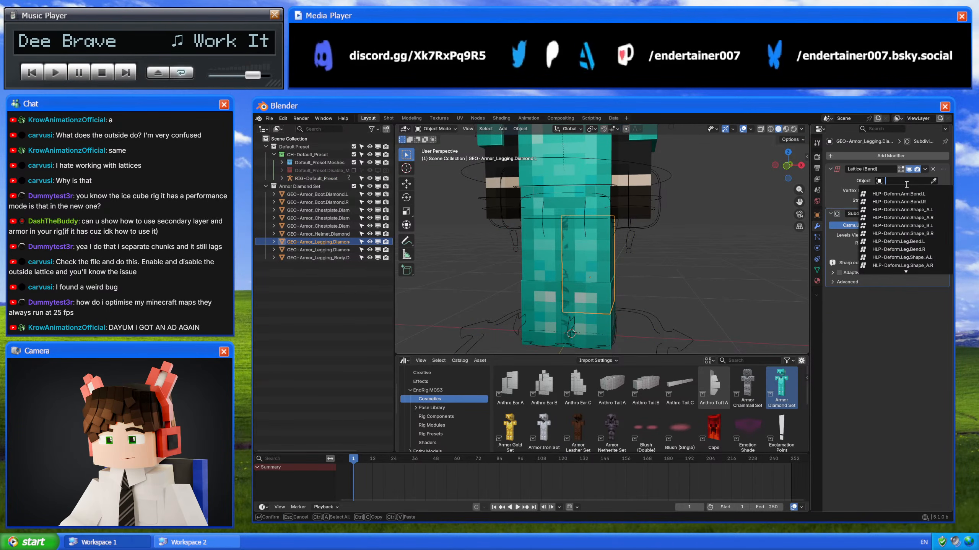
text(leg.bend)
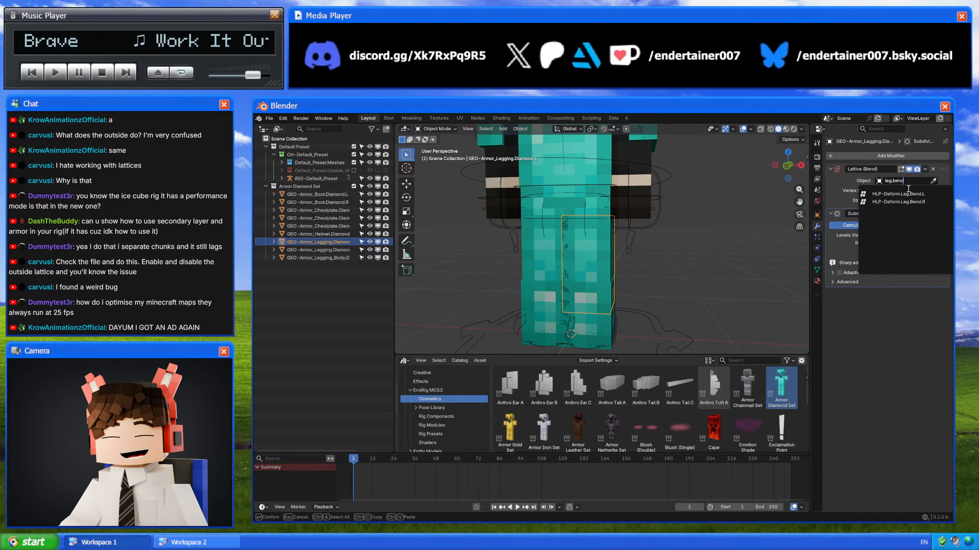
key(Return)
Step: Trial-move the rig's left leg IK control in Pose Mode to check how the legging bends
click(636, 312)
key(ctrl+Tab)
click(615, 332)
key(g)
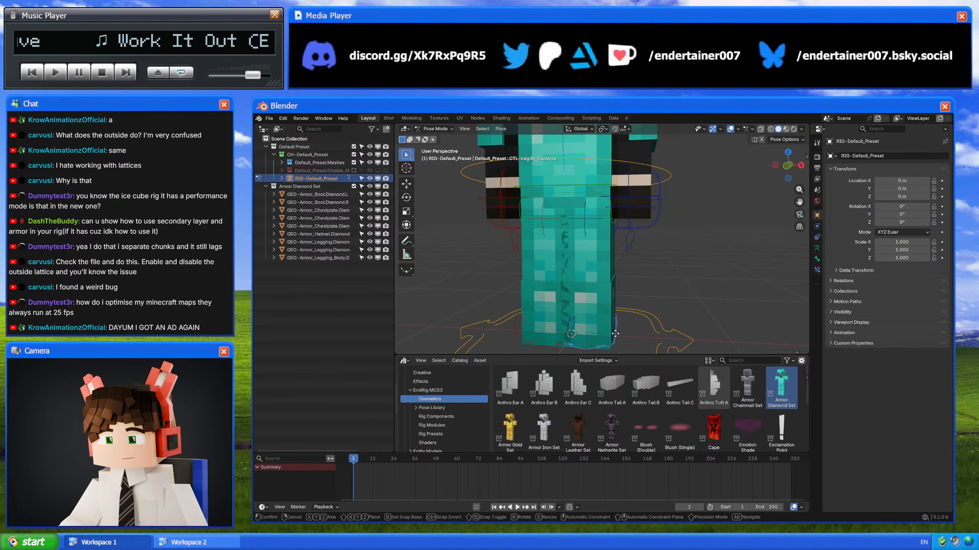
alt+middle_drag(617, 327, 574, 183)
key(Escape)
key(ctrl+Tab)
Step: Select the diamond helmet together with the rig in Pose Mode and trial-move the head stretch control
scroll(613, 243, up, 3)
click(560, 187)
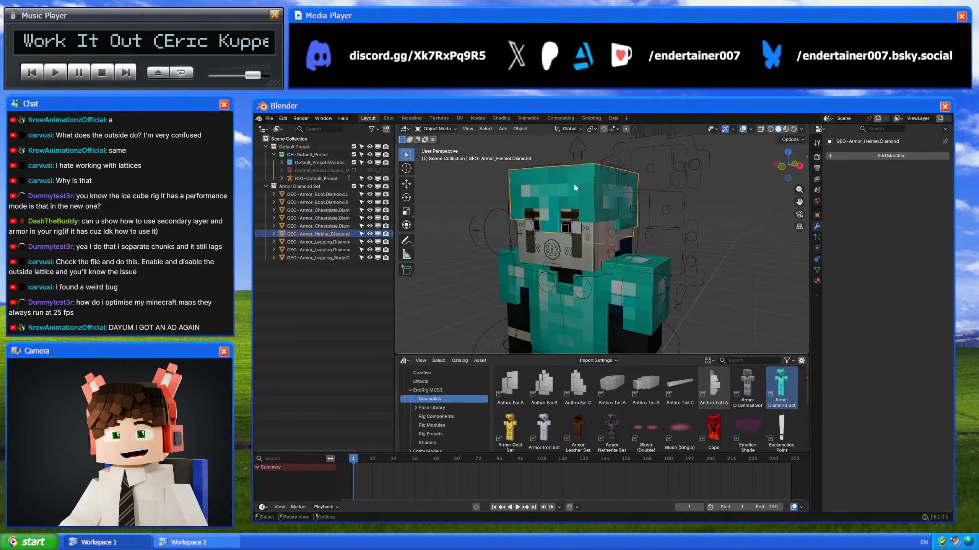
shift+click(550, 163)
key(ctrl+Tab)
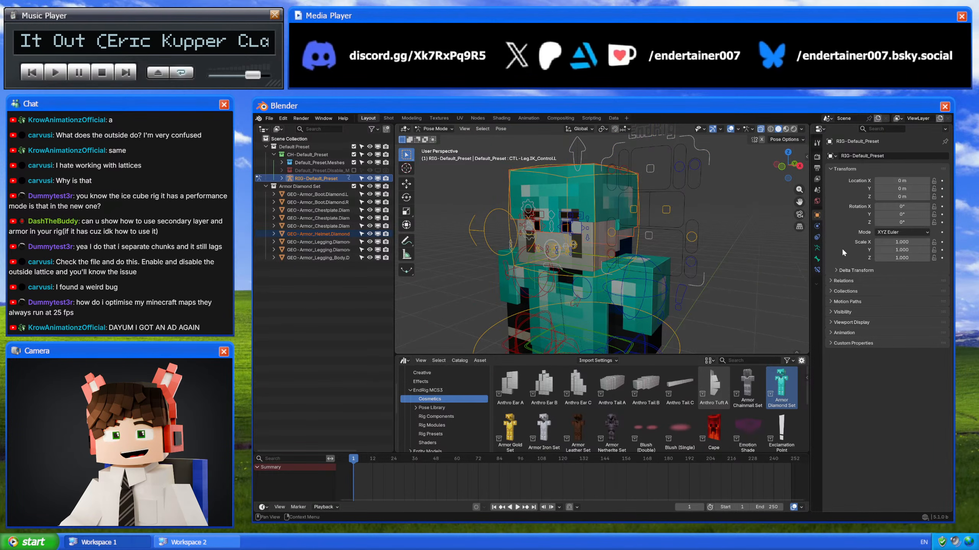
click(555, 184)
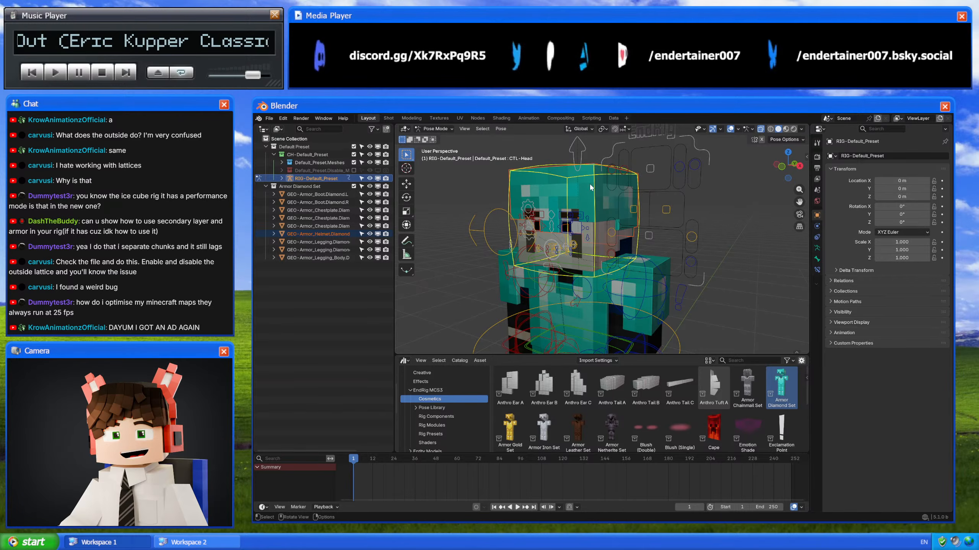
middle_drag(555, 184, 575, 175)
click(576, 174)
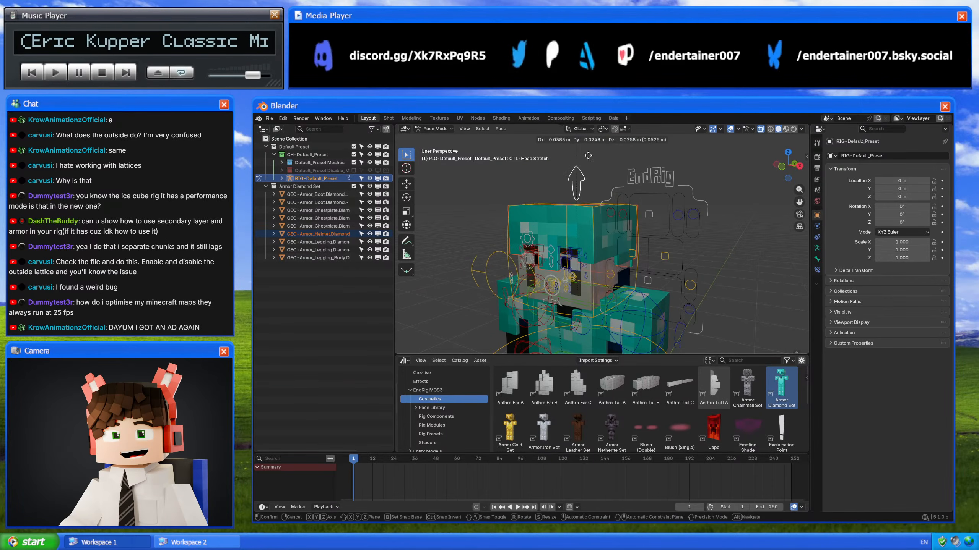
Step: Enlarge the rig's bone collections list and make the Internal bone collection visible
click(816, 247)
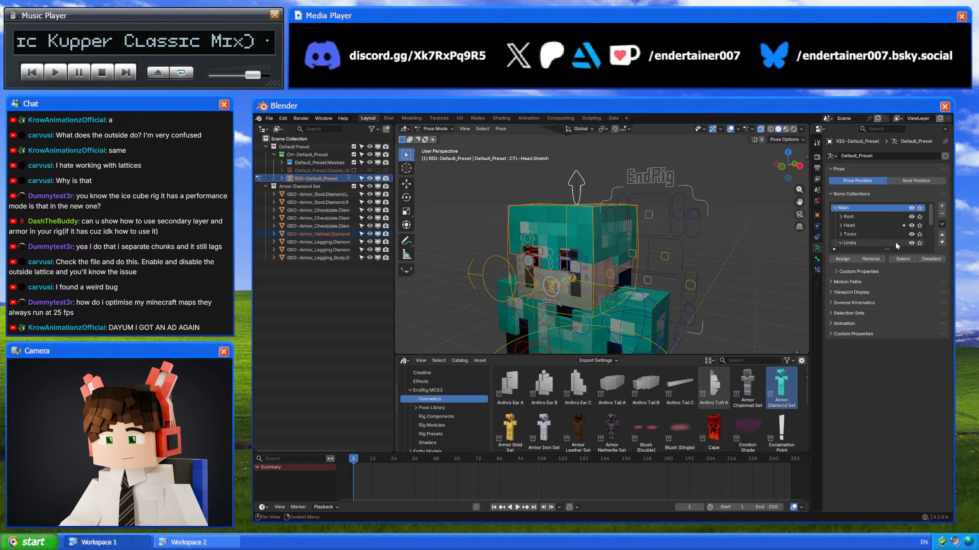
drag(887, 267, 888, 327)
click(919, 286)
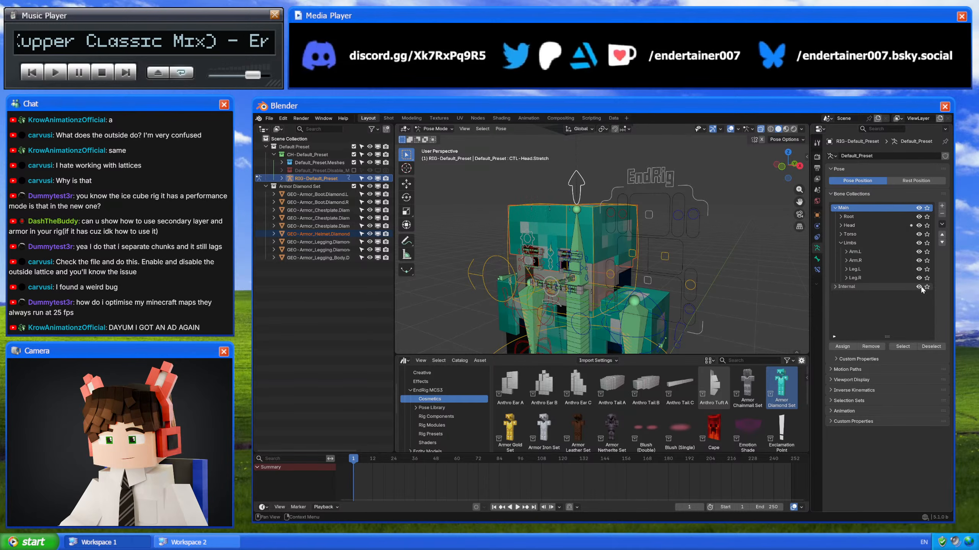
Step: Parent the diamond helmet to the DEF-Head.Stretch bone using the Bone option
click(575, 230)
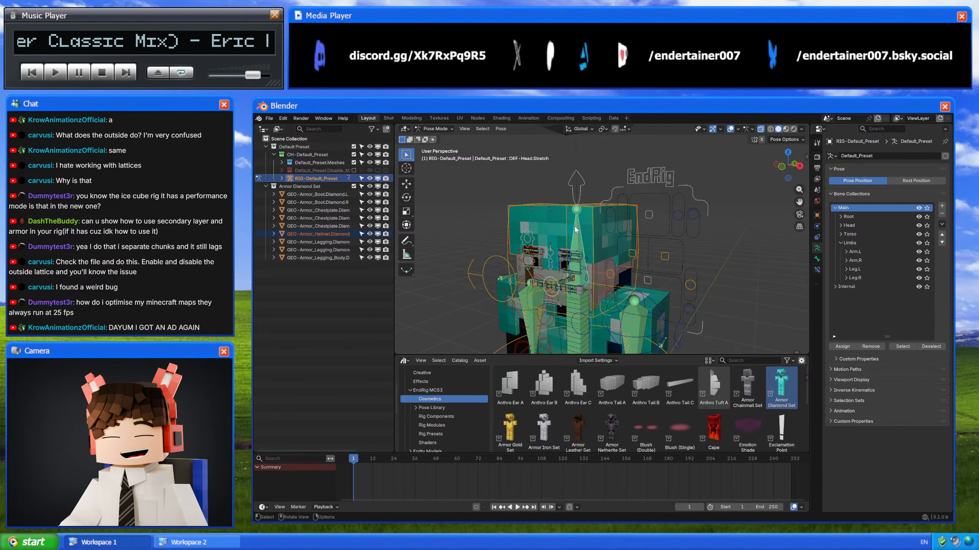
key(ctrl+p)
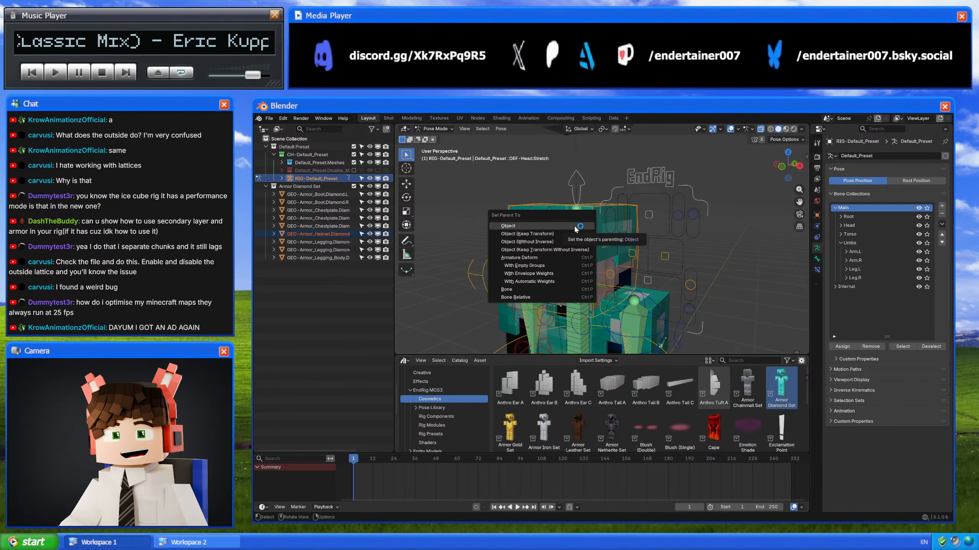
click(528, 291)
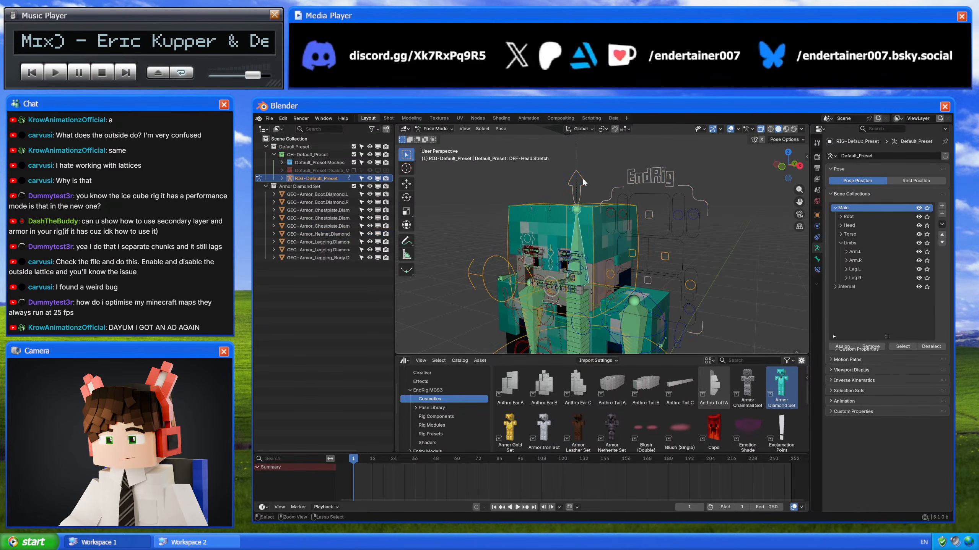
Step: Test the helmet by trial-moving the head stretch control and trial-rotating the head control, and undo the last three actions
click(583, 178)
key(g)
key(Escape)
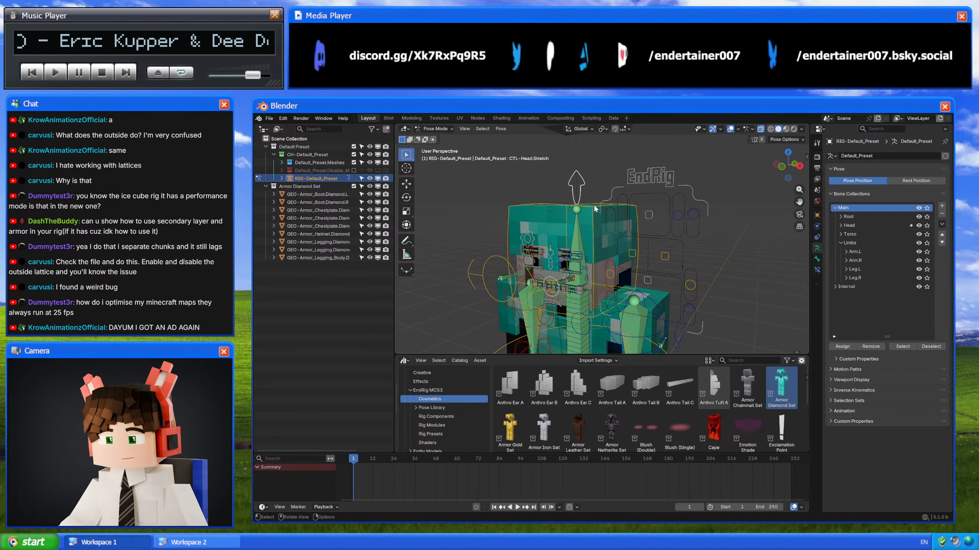
click(597, 206)
key(r)
key(r)
key(Escape)
key(ctrl+z)
key(ctrl+z)
key(ctrl+z)
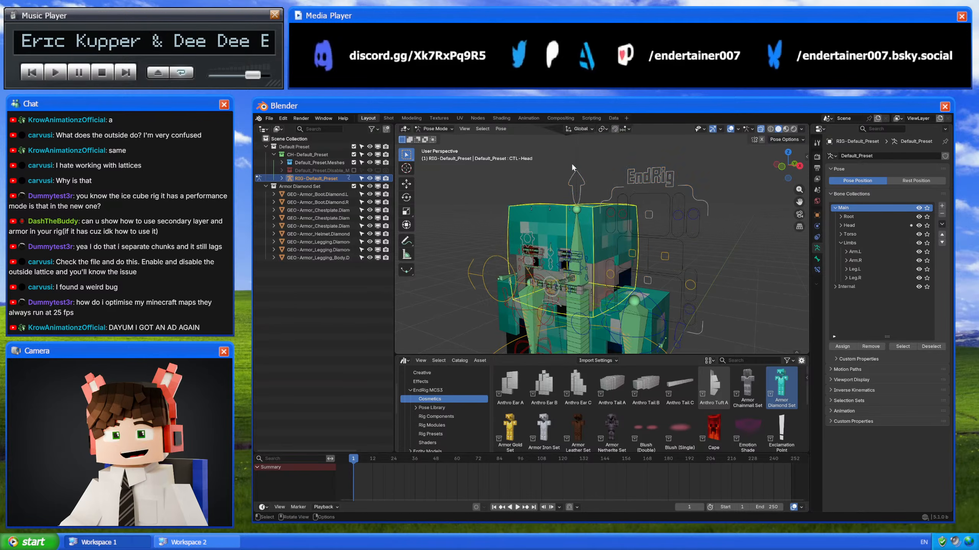
Step: Add a ball metaball to the scene in Object Mode
middle_drag(702, 271, 630, 238)
mouse_move(596, 278)
middle_down()
mouse_move(544, 267)
mouse_move(595, 250)
mouse_move(591, 278)
mouse_move(593, 270)
middle_up()
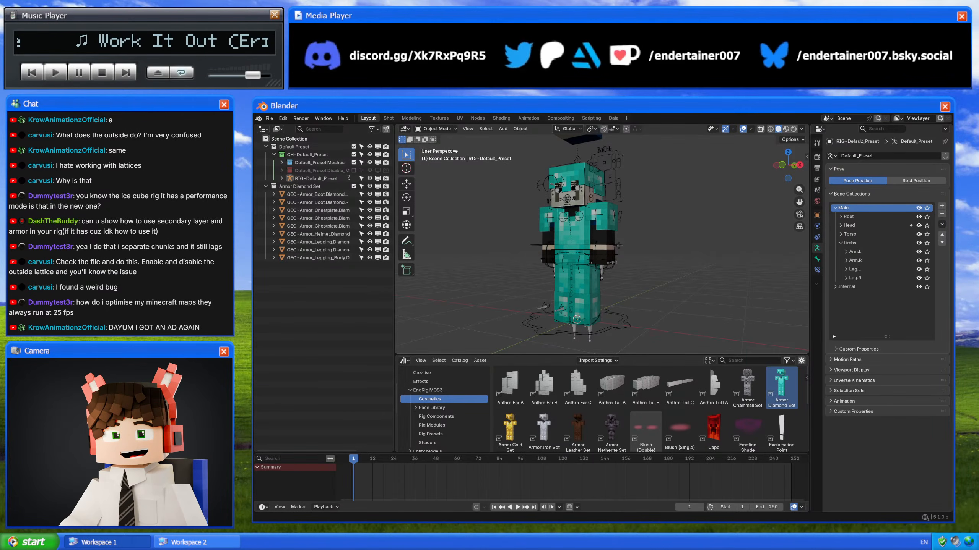
key(shift+a)
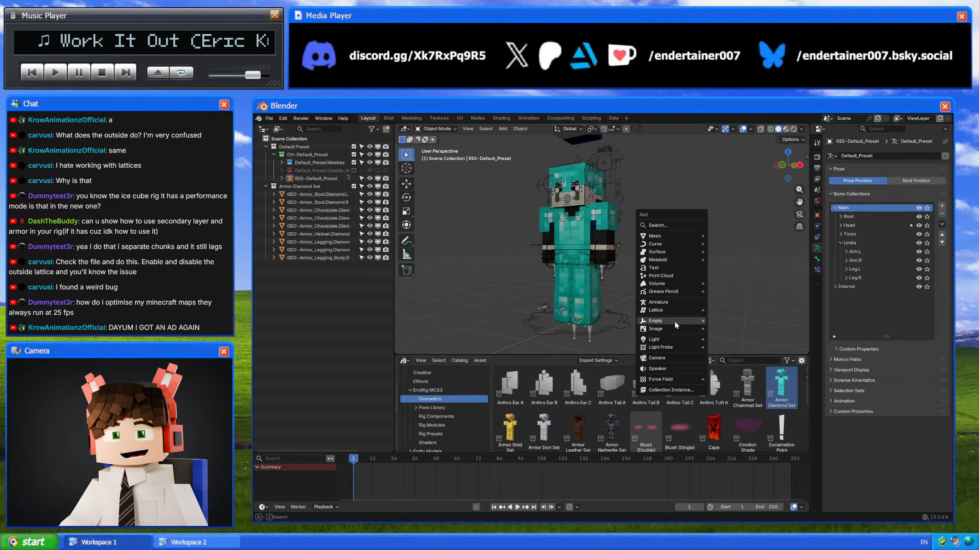
mouse_move(679, 235)
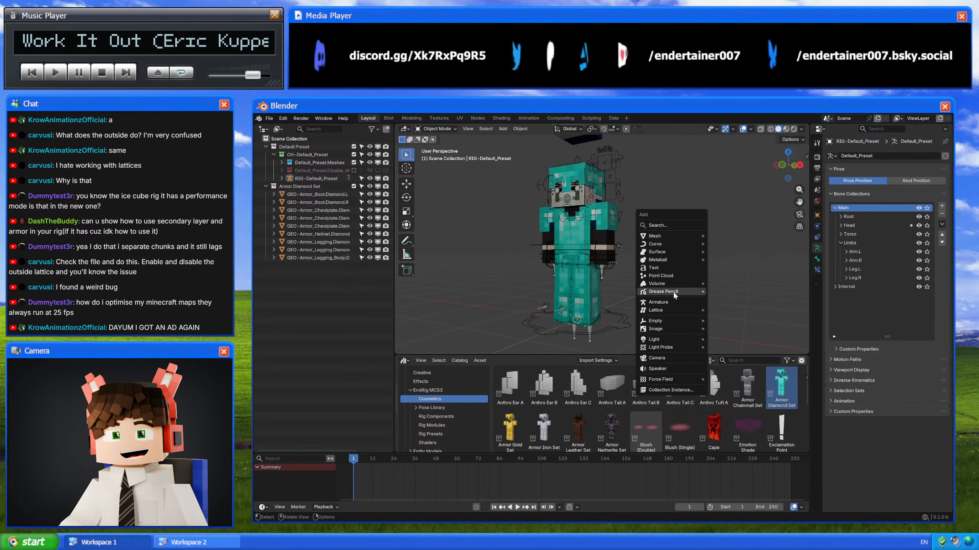
mouse_move(682, 261)
click(725, 262)
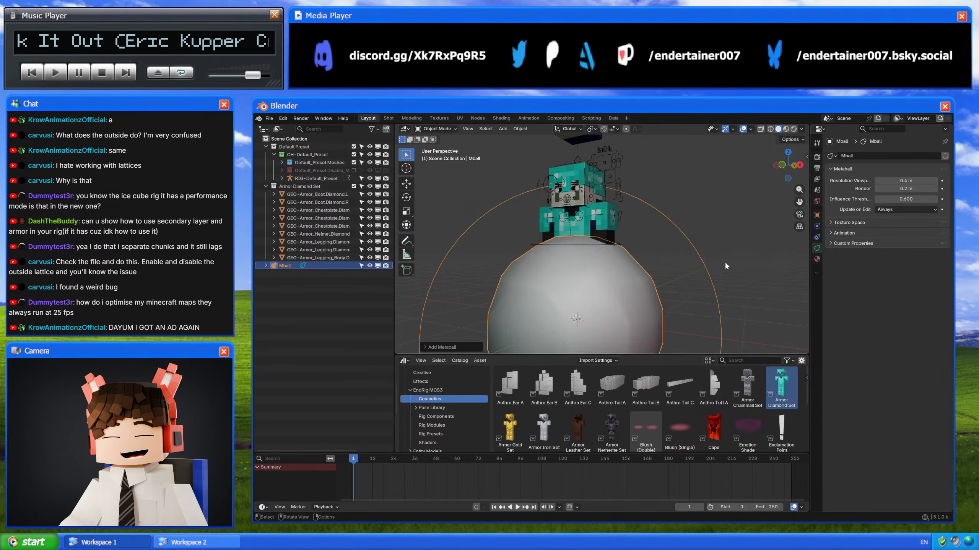
Step: Move the metaball beside the armored character and duplicate it three times, placing each copy close enough to blend into one shape
key(g)
key(shift+d)
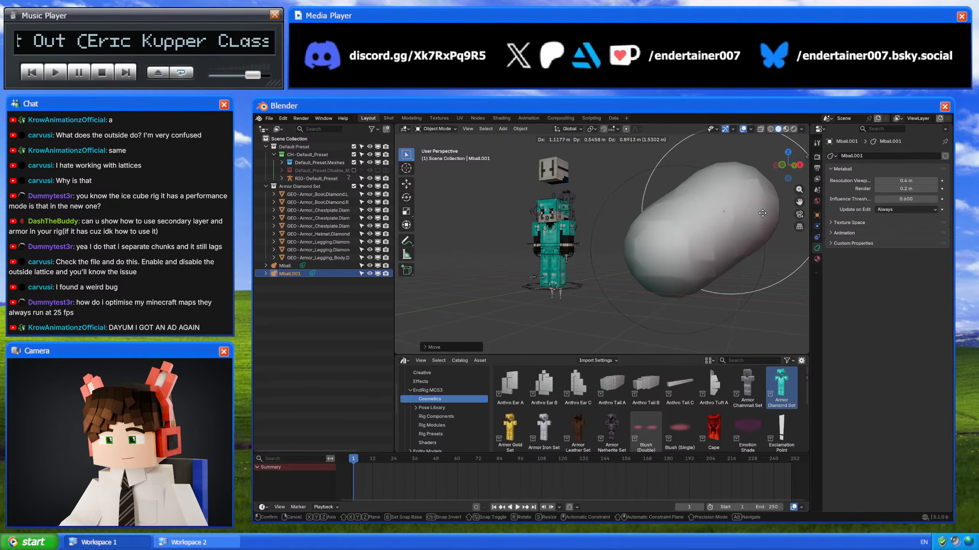
click(744, 250)
scroll(732, 259, up, 2)
key(shift+d)
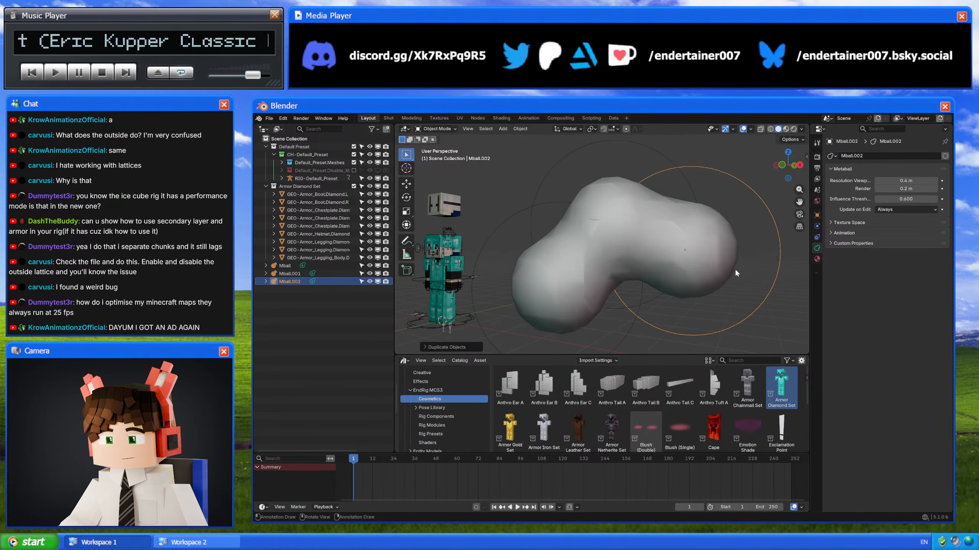
click(735, 271)
key(shift+d)
click(737, 181)
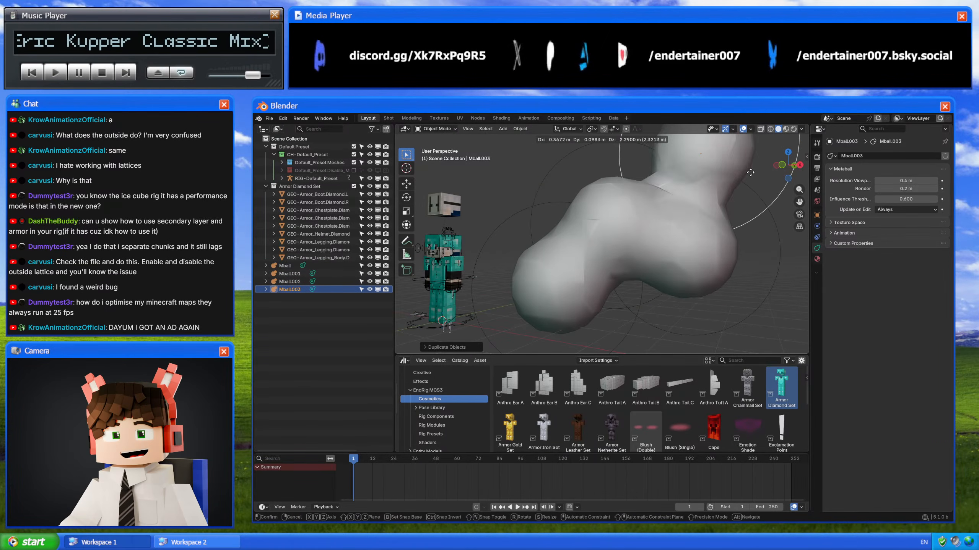
scroll(727, 212, down, 4)
middle_drag(725, 211, 663, 220)
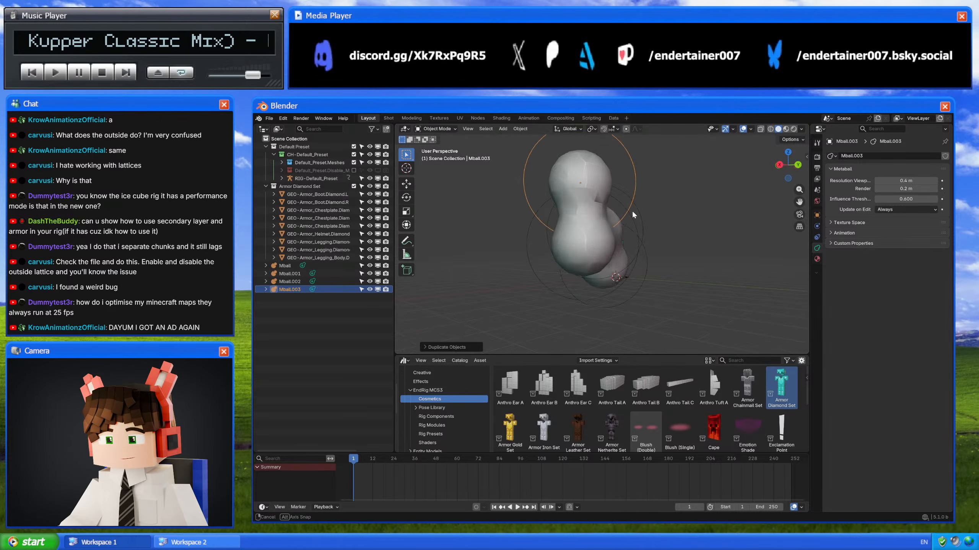
Step: Reposition the highest metaball and the original metaball to change how the shape blends, and deselect everything
key(g)
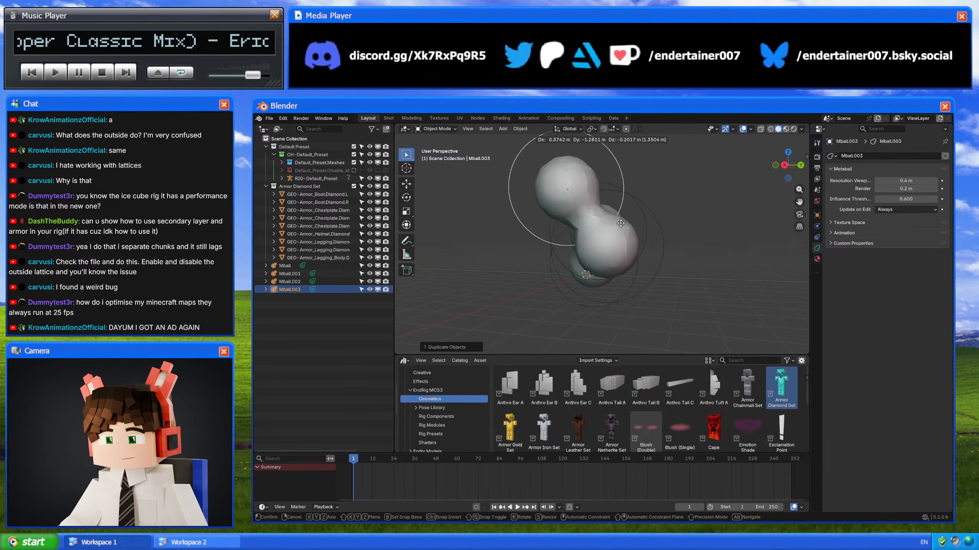
click(638, 233)
middle_drag(638, 233, 640, 297)
click(639, 296)
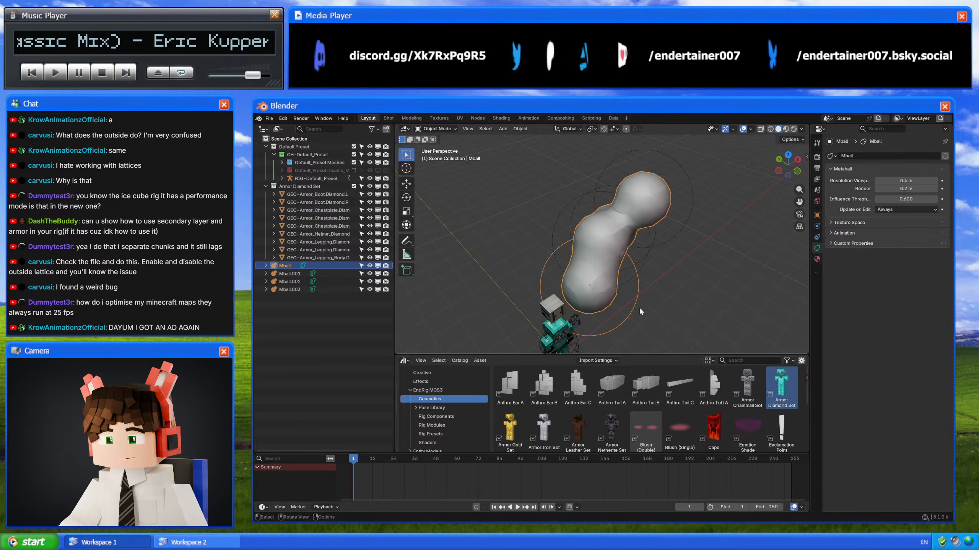
key(g)
click(574, 247)
mouse_move(574, 246)
middle_down()
mouse_move(556, 242)
mouse_move(562, 246)
middle_up()
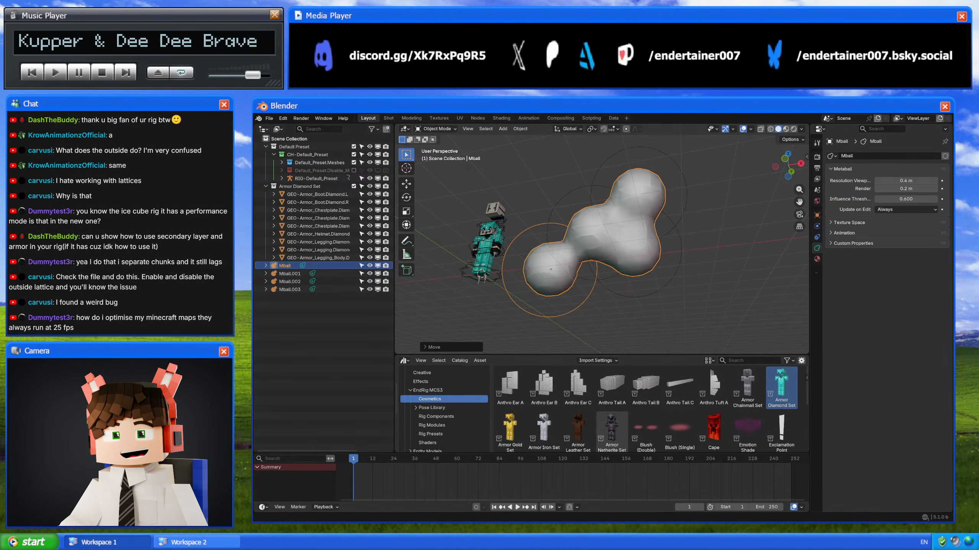
click(745, 176)
middle_drag(745, 175, 719, 257)
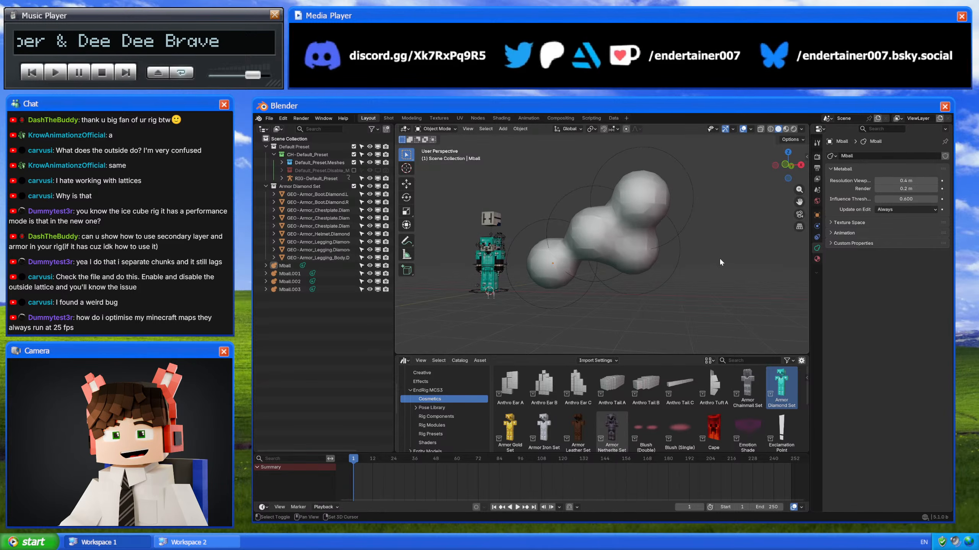
Step: Add a lattice object to the scene and move it into the empty space away from the metaballs
key(shift+a)
mouse_move(705, 309)
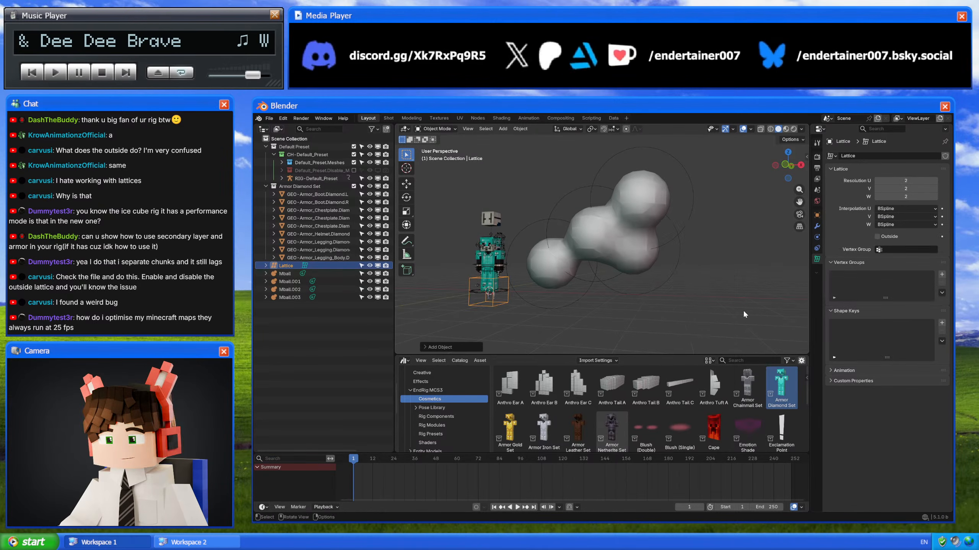
click(751, 313)
key(g)
click(706, 251)
middle_drag(706, 250, 627, 260)
scroll(627, 260, up, 3)
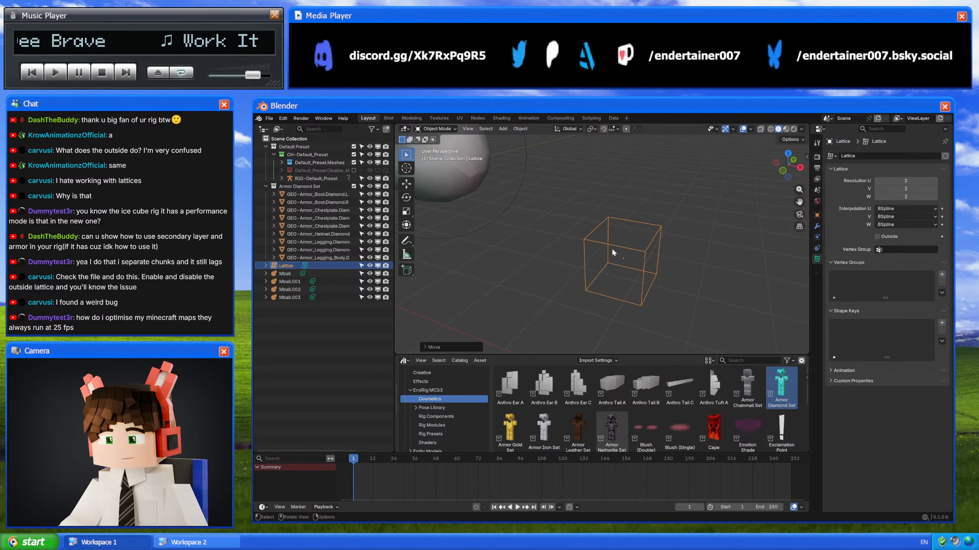
Step: Set the lattice's resolution to 4 in U, 5 in V and 5 in W
click(936, 180)
click(936, 180)
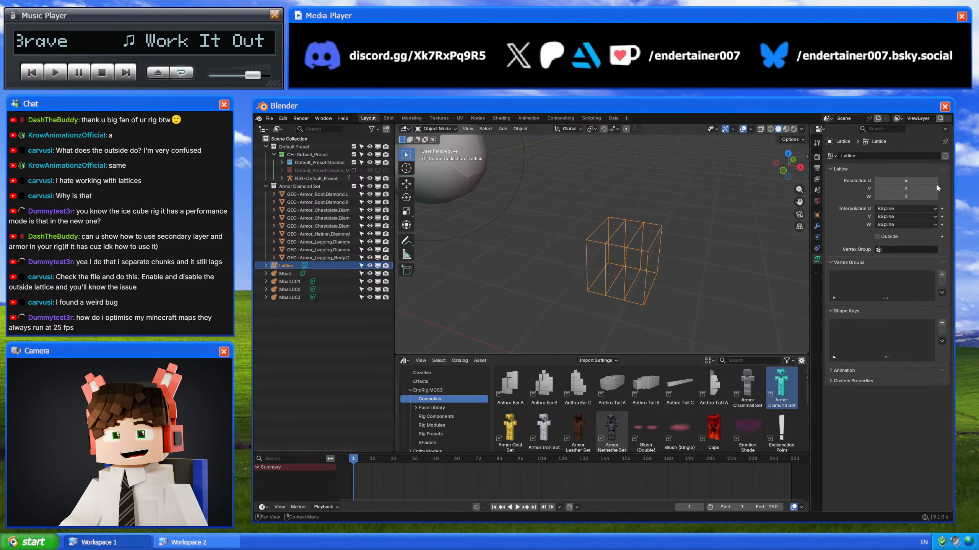
click(937, 188)
click(936, 188)
click(936, 188)
click(936, 196)
click(936, 196)
click(936, 197)
scroll(539, 236, up, 3)
middle_drag(538, 236, 624, 219)
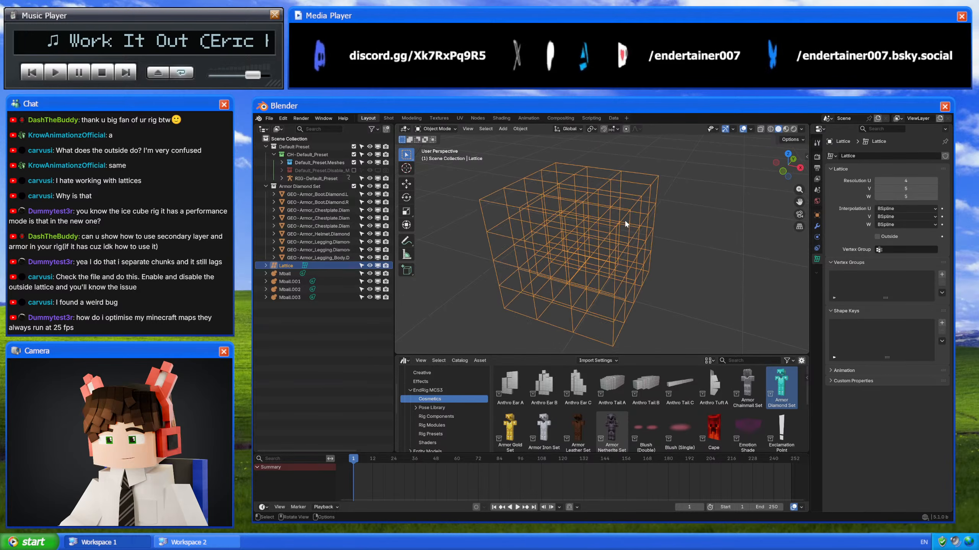
Step: Try moving an interior control point of the lattice in Edit Mode
key(h)
key(alt+h)
key(Tab)
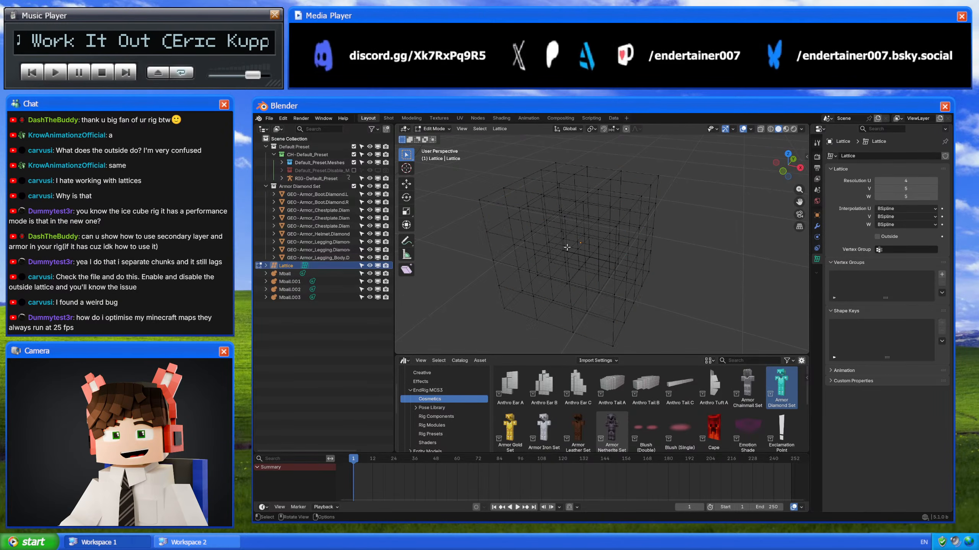
middle_drag(548, 230, 571, 214)
click(578, 215)
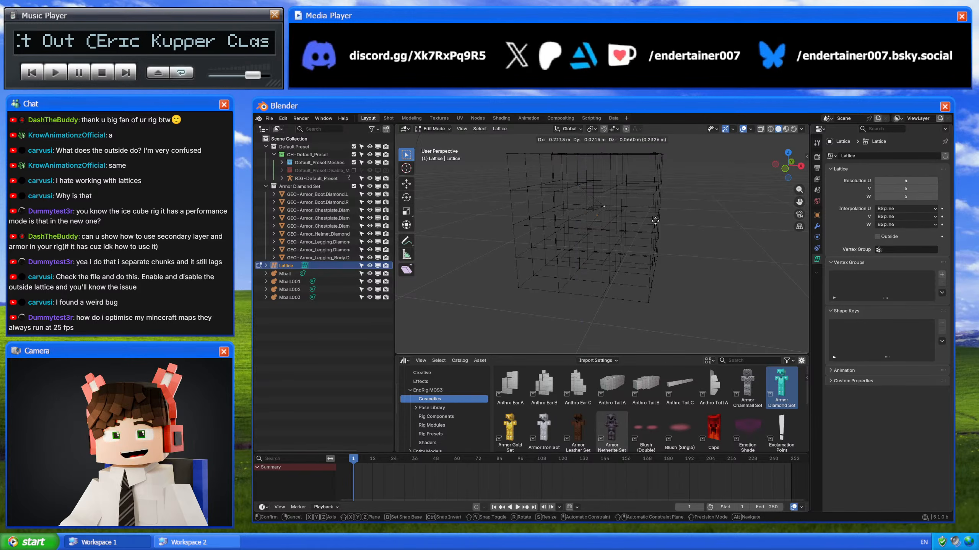
key(Tab)
Step: Enable the lattice's Outside option and inspect its control points in Edit Mode
click(877, 236)
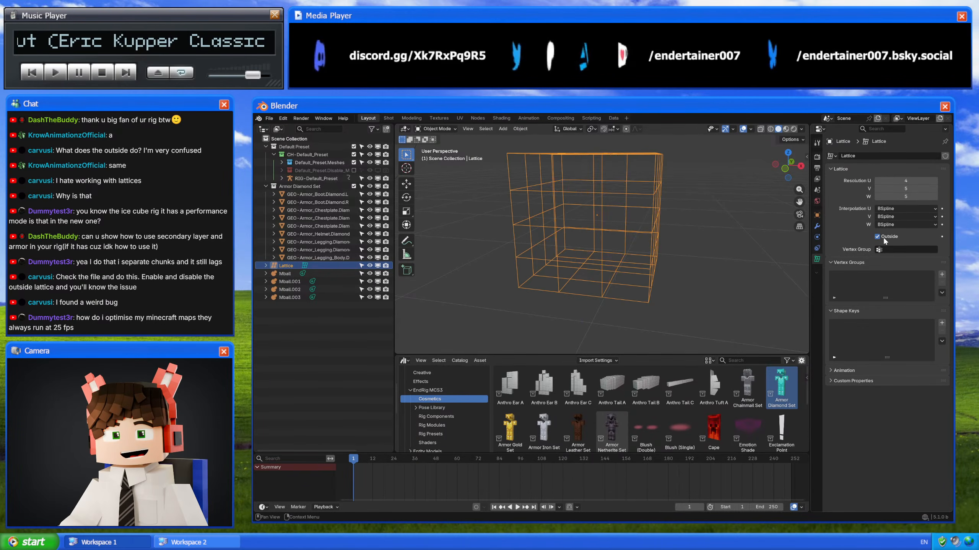
key(Tab)
middle_drag(695, 237, 672, 217)
key(a)
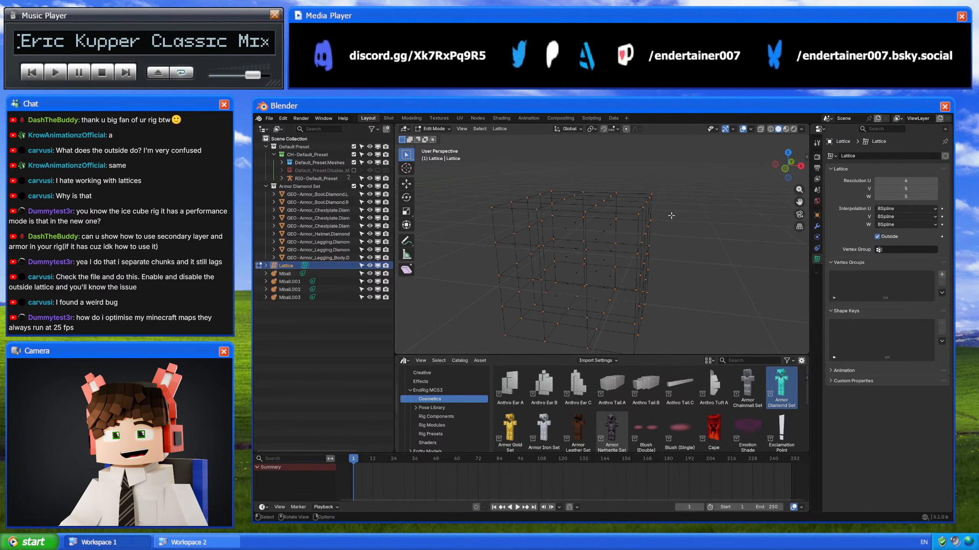
middle_drag(616, 174, 579, 171)
middle_drag(588, 285, 576, 289)
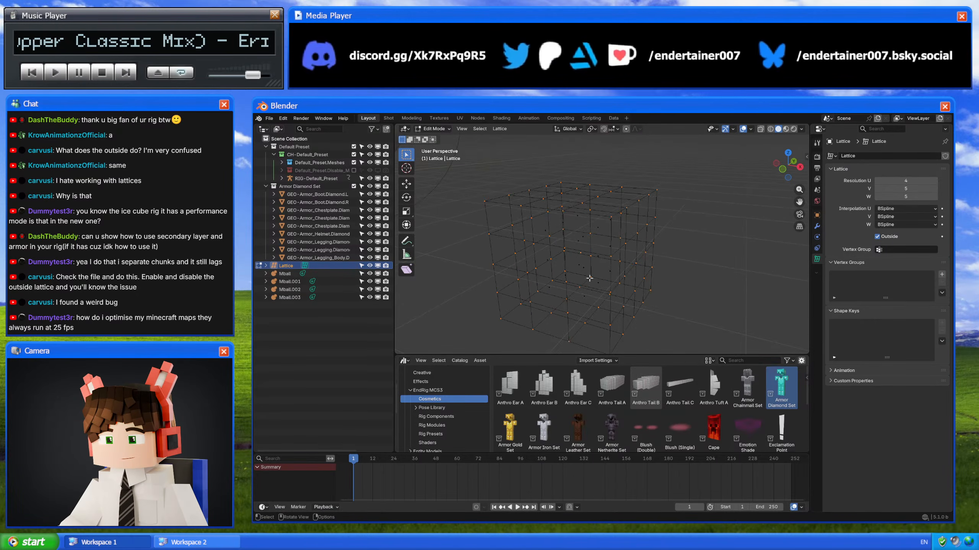
click(590, 278)
scroll(593, 220, up, 3)
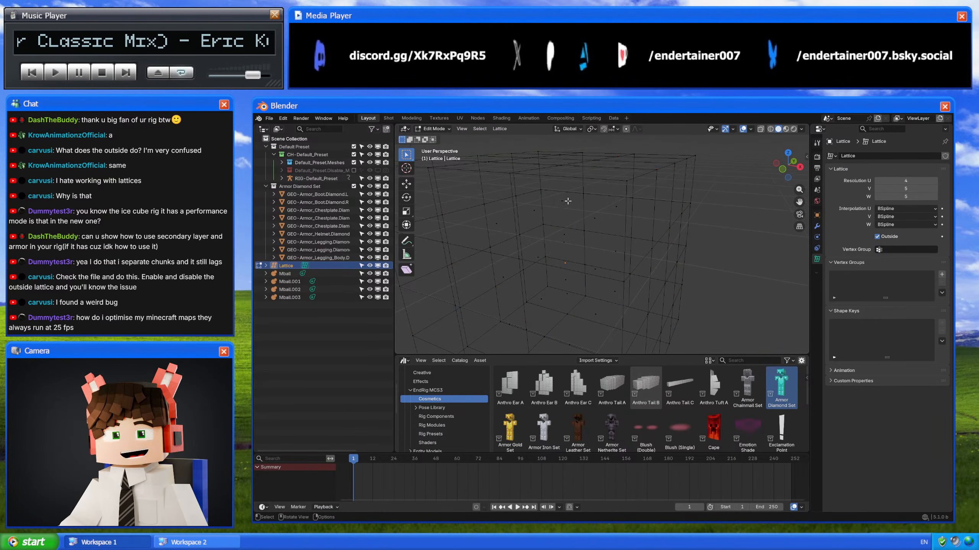
scroll(585, 251, down, 4)
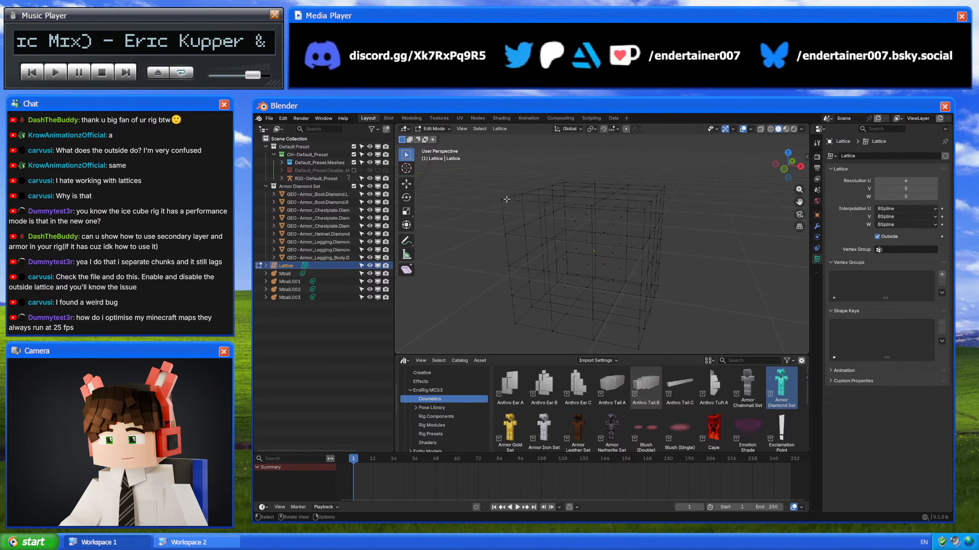
Step: Select an upper corner point of the lattice in Edit Mode, and return to Object Mode to view the cage
drag(501, 200, 495, 187)
key(a)
scroll(589, 223, down, 4)
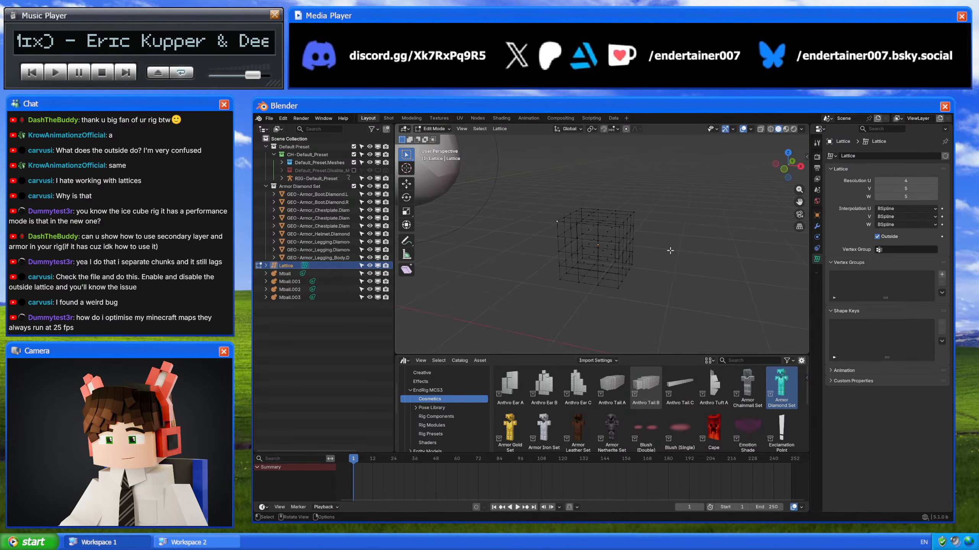
right_click(660, 255)
mouse_move(660, 248)
middle_drag(651, 235, 620, 196)
key(Tab)
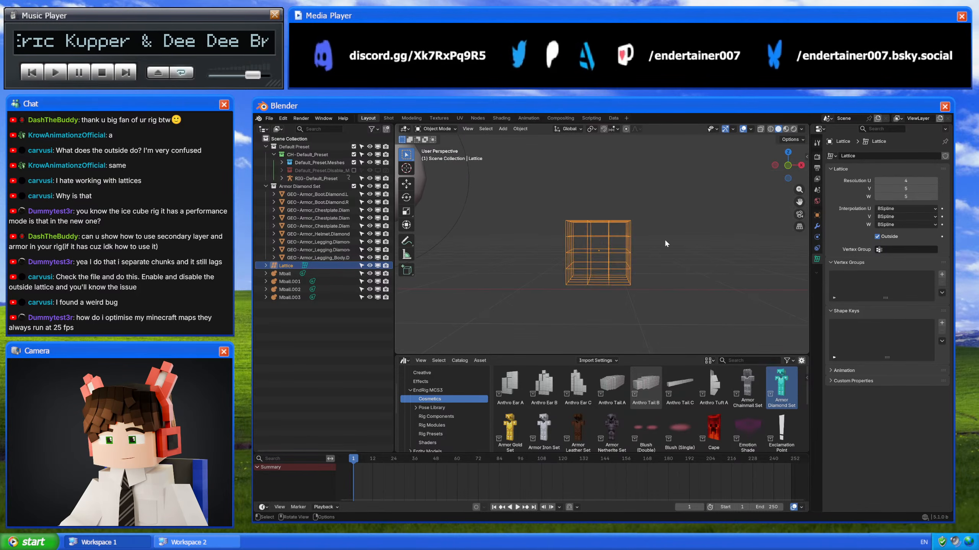
middle_drag(664, 239, 573, 231)
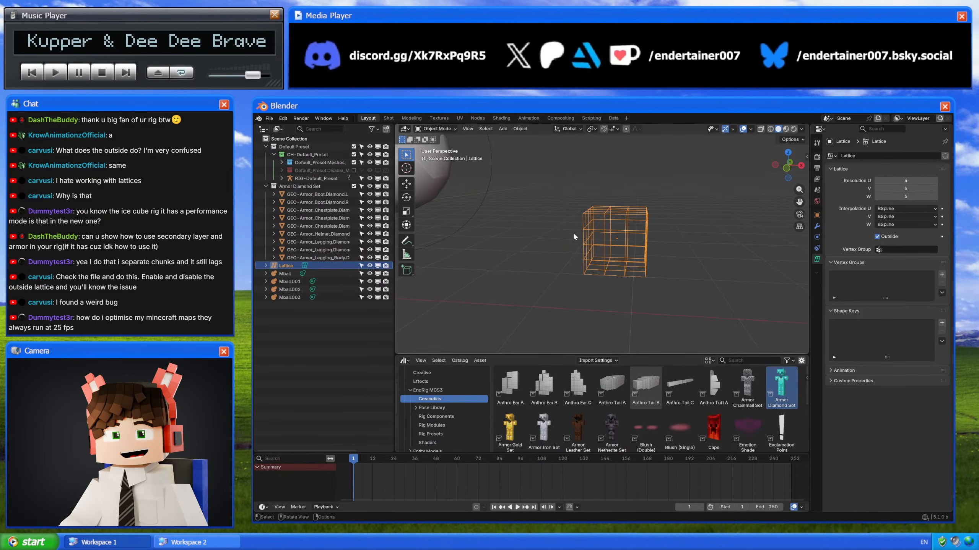
middle_drag(625, 250, 599, 232)
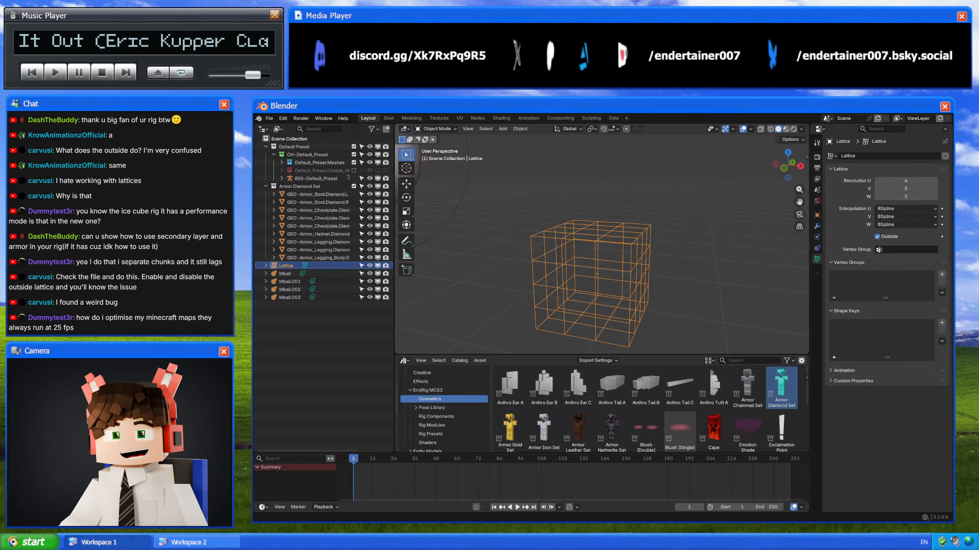
Step: Open the recent Kioshka render file without saving the current changes, and set the camera preview to Rendered shading
click(259, 118)
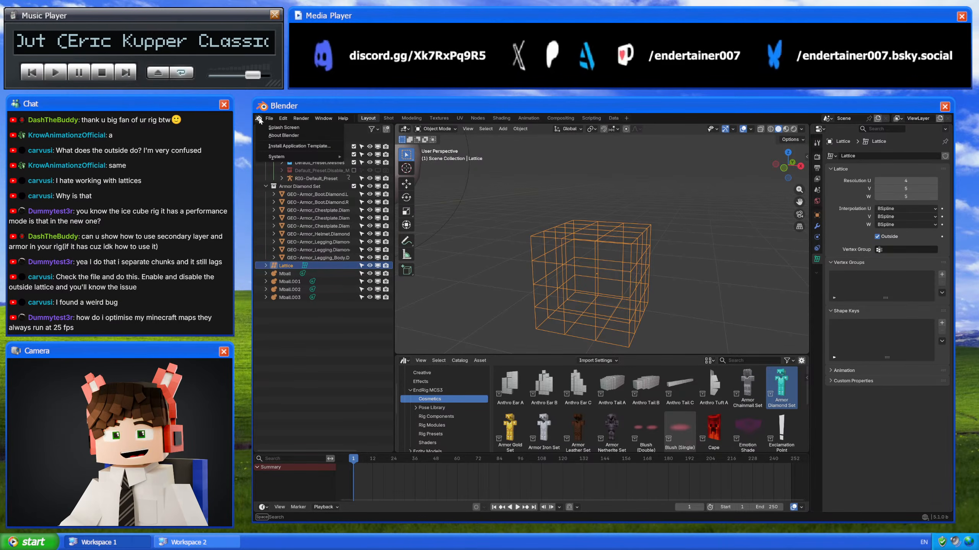
click(259, 118)
click(270, 128)
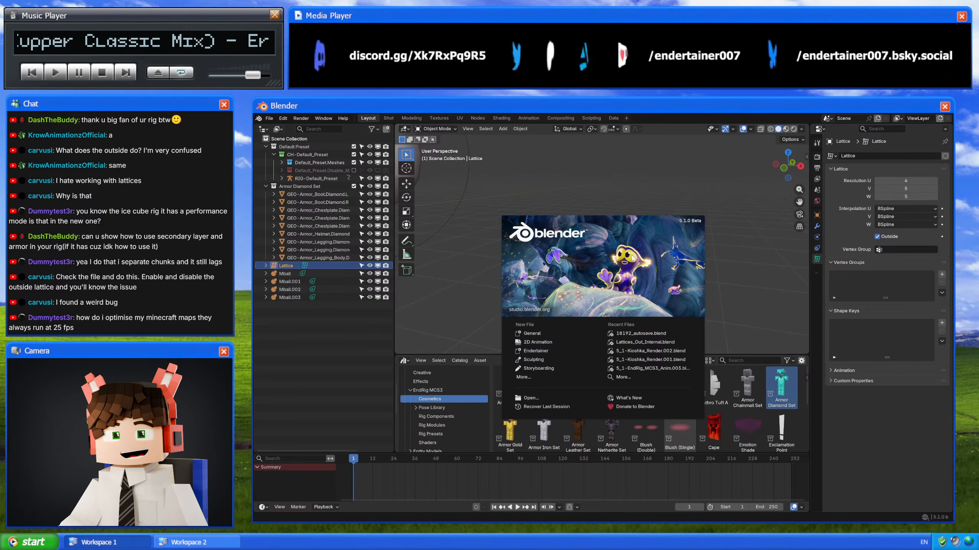
click(625, 333)
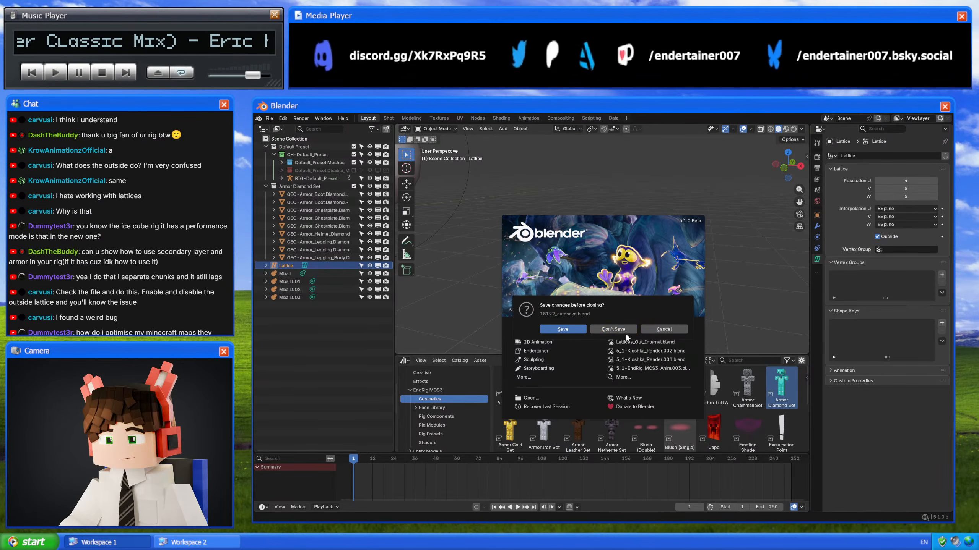
click(621, 330)
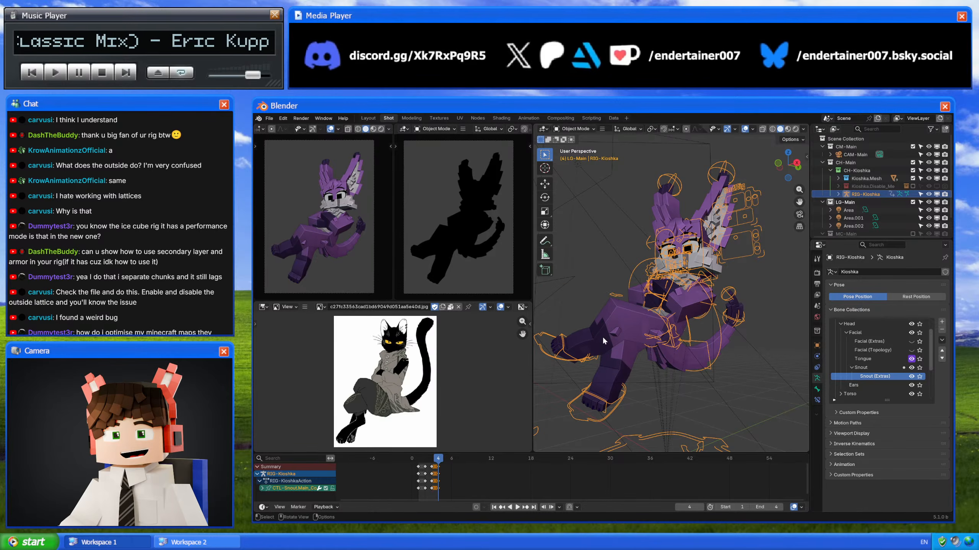
click(380, 129)
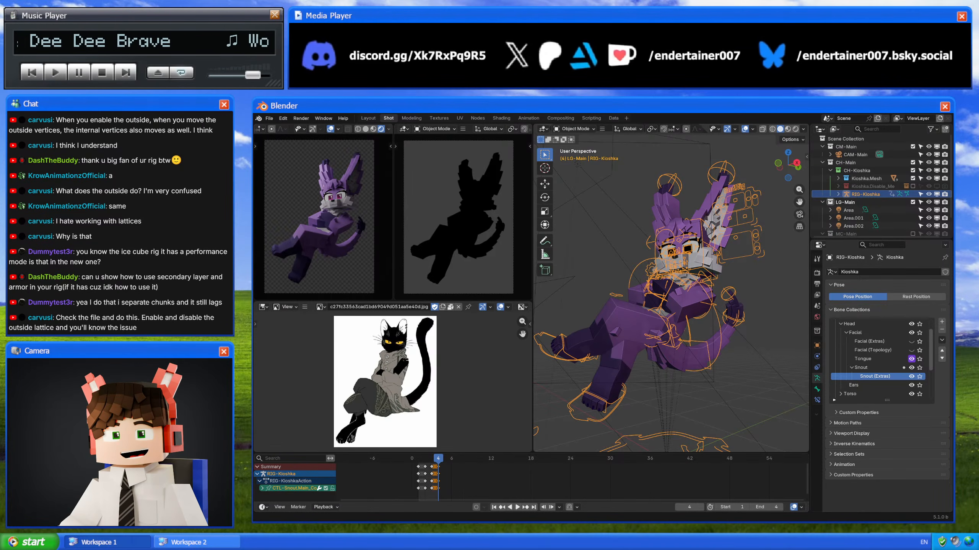
Step: Duplicate the area light named Area in the LG-Main collection, leaving the copy in place
middle_drag(693, 247, 725, 300)
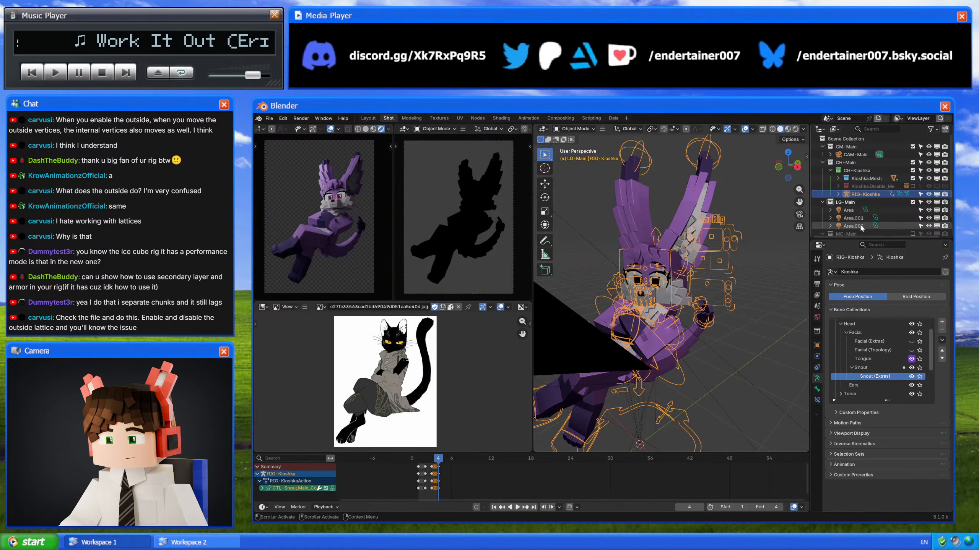
click(850, 210)
scroll(734, 273, down, 5)
key(shift+d)
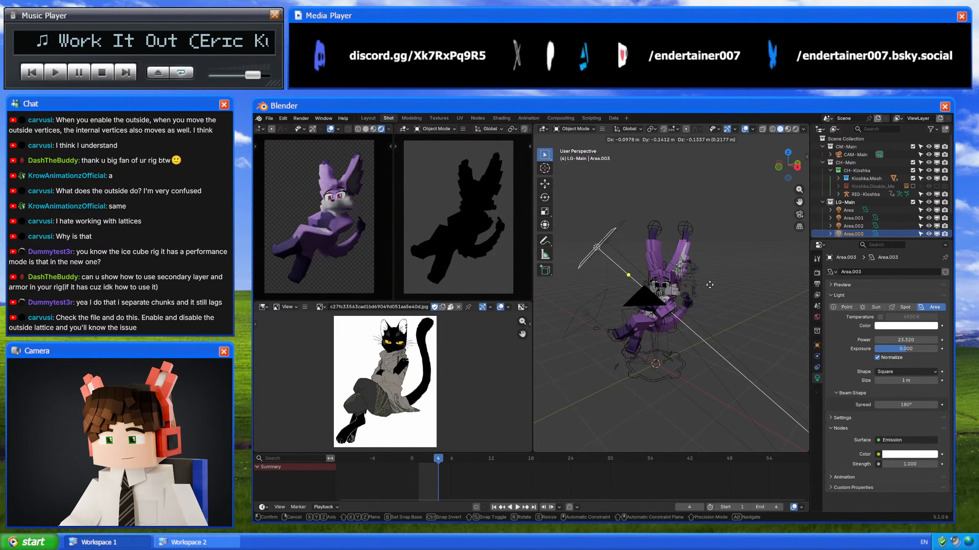
key(Escape)
Step: Clear the duplicated area light's rotation and scale, and scale it by 2
key(alt+r)
key(alt+s)
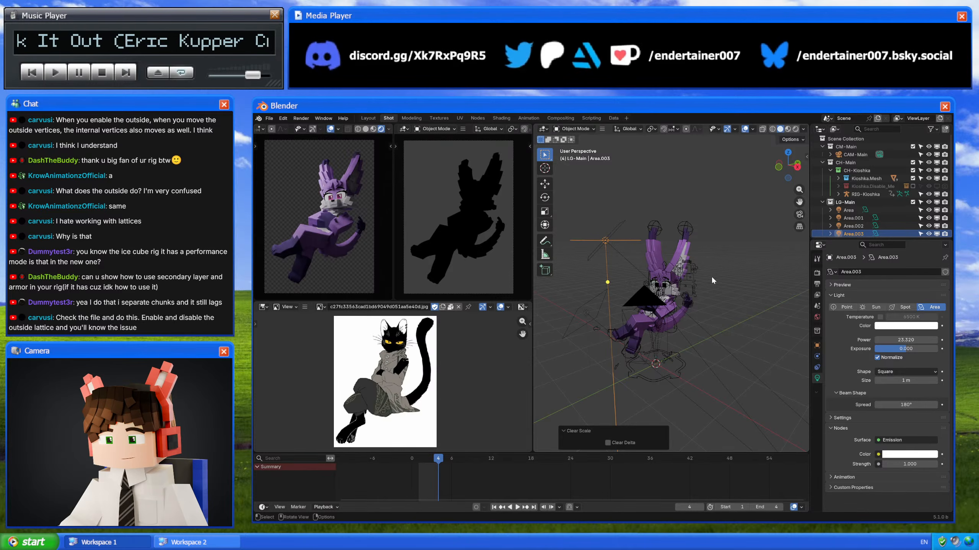
key(s)
key(2)
key(Return)
Step: In the right orthographic view, rotate the duplicated light about 65° and move it about 2.84 m in Y and -0.20 m in Z behind the character
click(798, 170)
key(r)
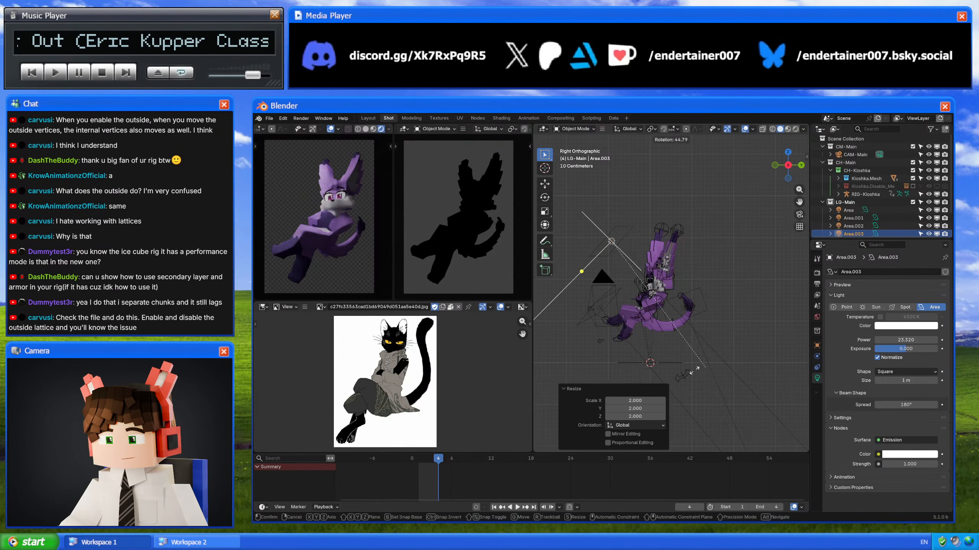
key(Return)
key(g)
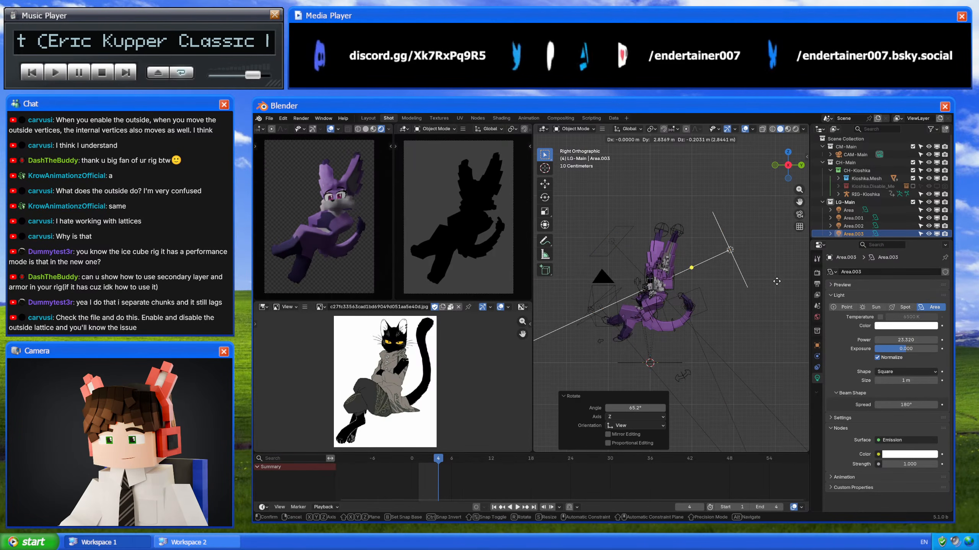
click(762, 284)
middle_drag(762, 284, 744, 315)
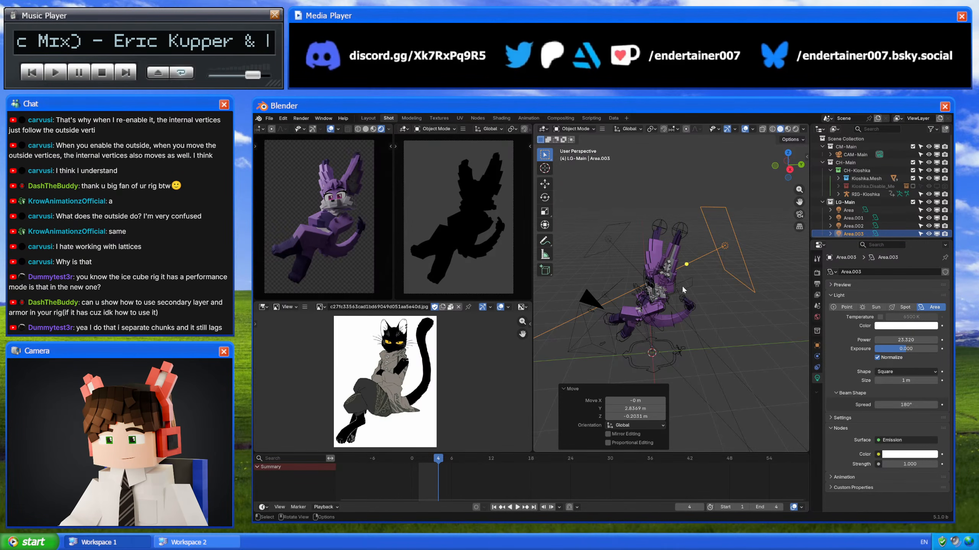
middle_drag(682, 289, 717, 306)
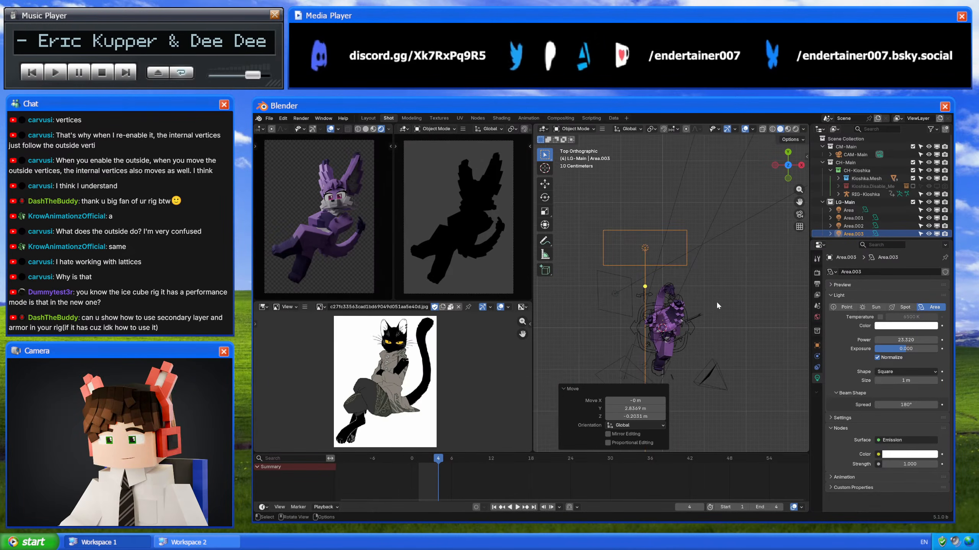
Step: In the top view, rotate the selected area light about 48° and shift it about 2.6 m in X and -0.6 m in Y
key(r)
click(647, 307)
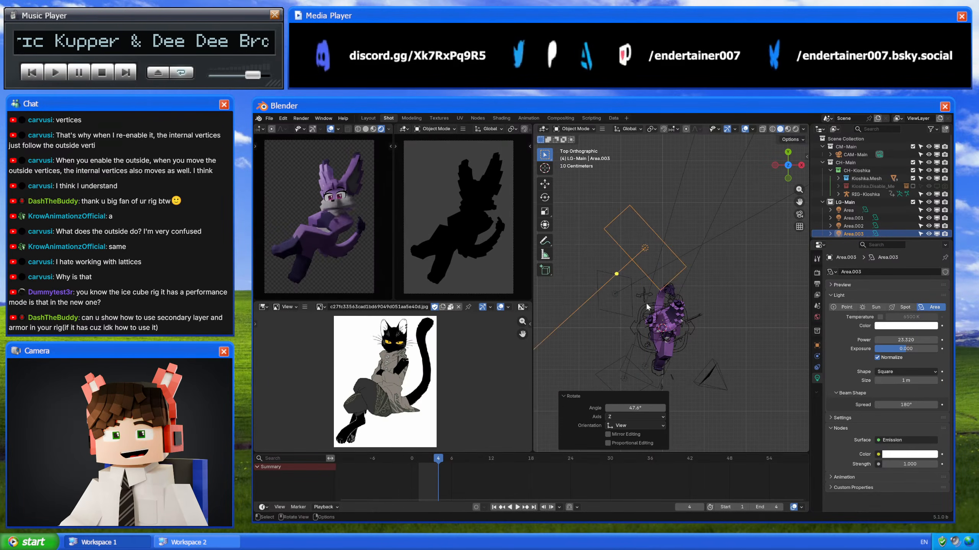
key(g)
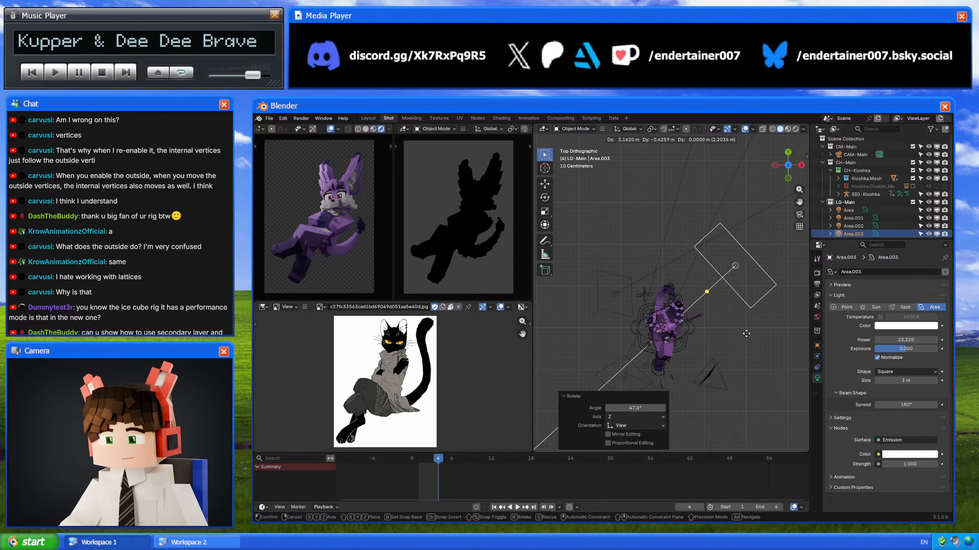
click(747, 334)
key(g)
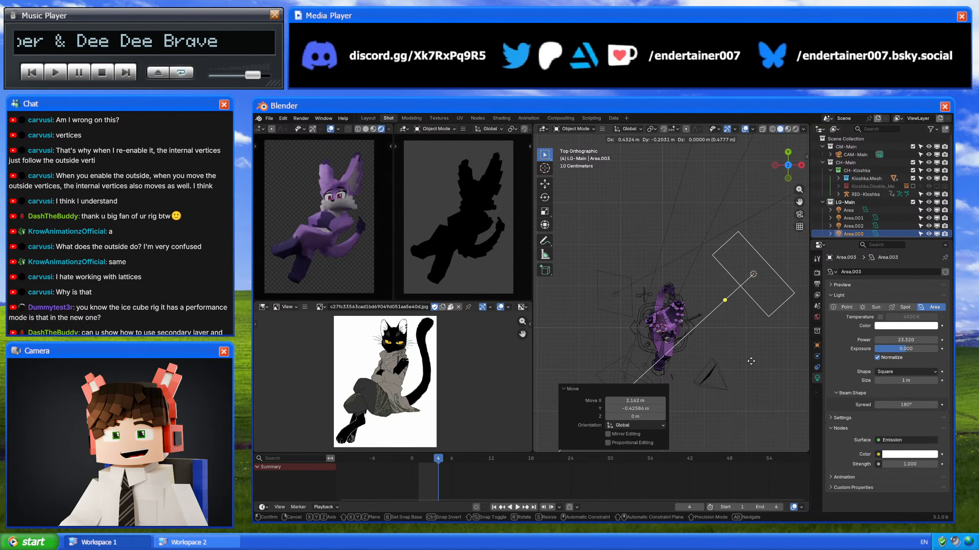
click(751, 361)
Step: Refine the light's aim at the character with rotations of about 17° and -9° and a small move between them
key(r)
click(727, 357)
key(g)
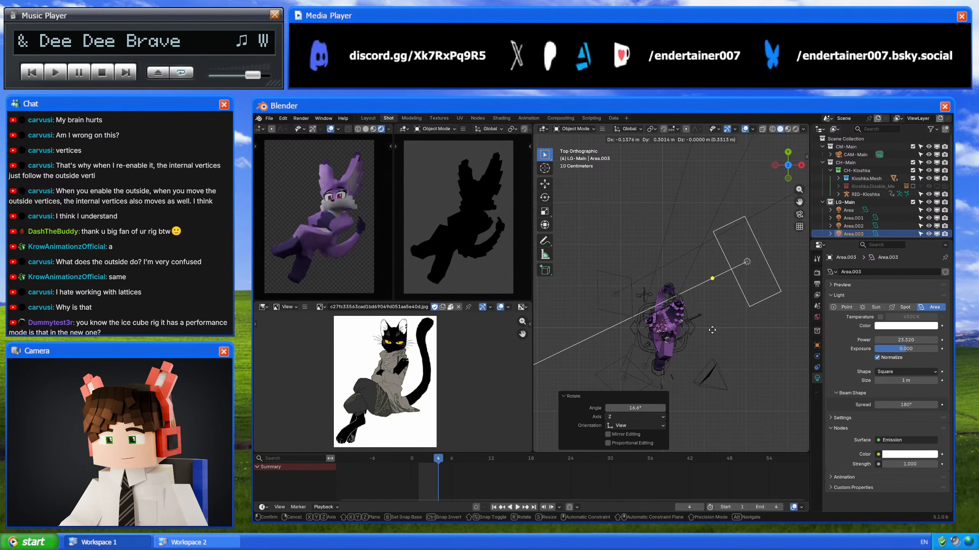
click(728, 339)
key(r)
click(746, 351)
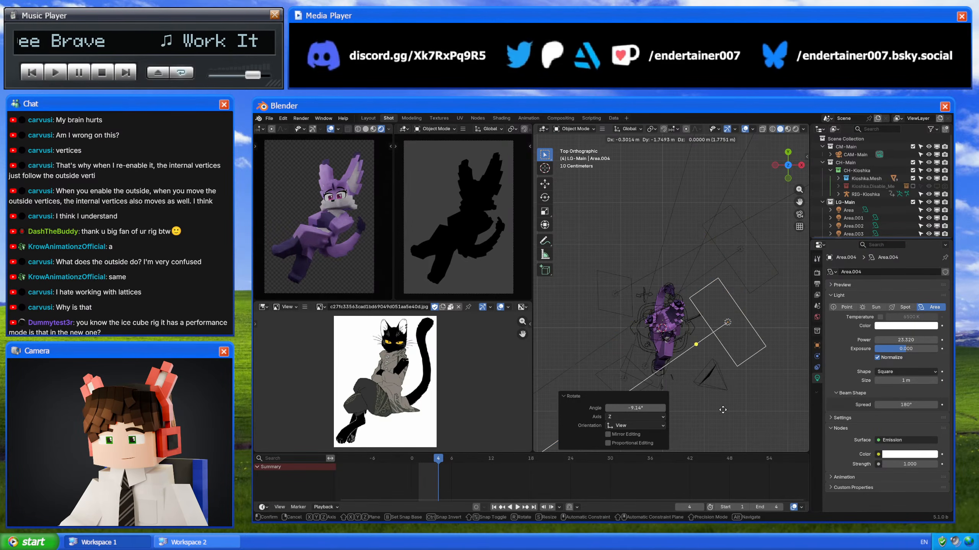
Step: Duplicate the light about -0.39 m in X and -1.73 m in Y, then move the copy about 0.62 m in Y and -2.12 m in Z
click(702, 325)
key(KP_3)
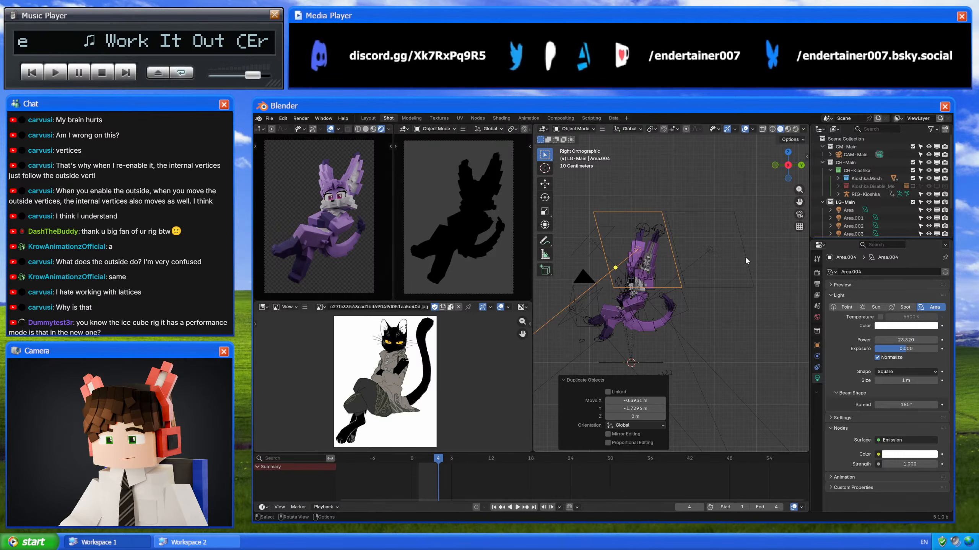
key(g)
click(753, 294)
Step: Tilt the duplicated light about -56° on its local X axis and move it about -0.47 m in Y and -1.09 m in Z
key(r)
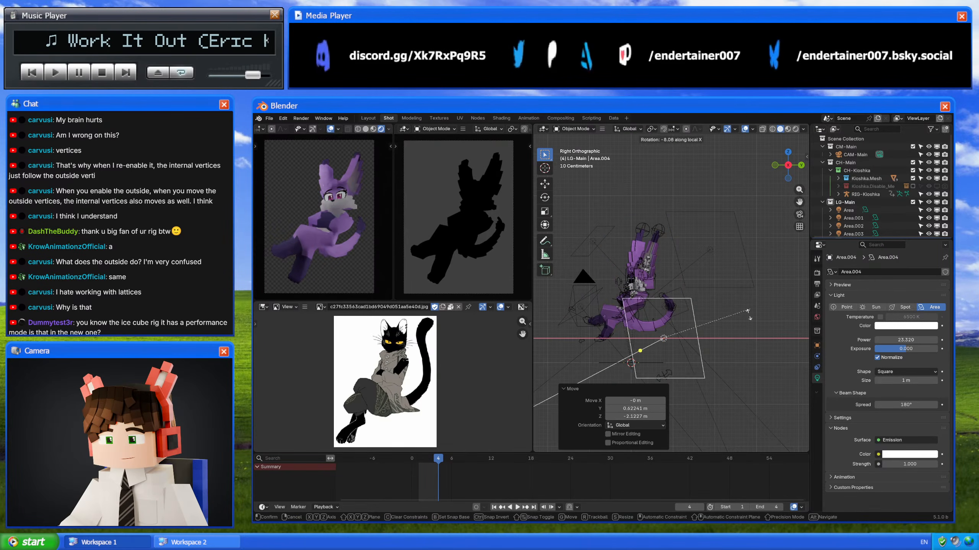
click(725, 374)
key(g)
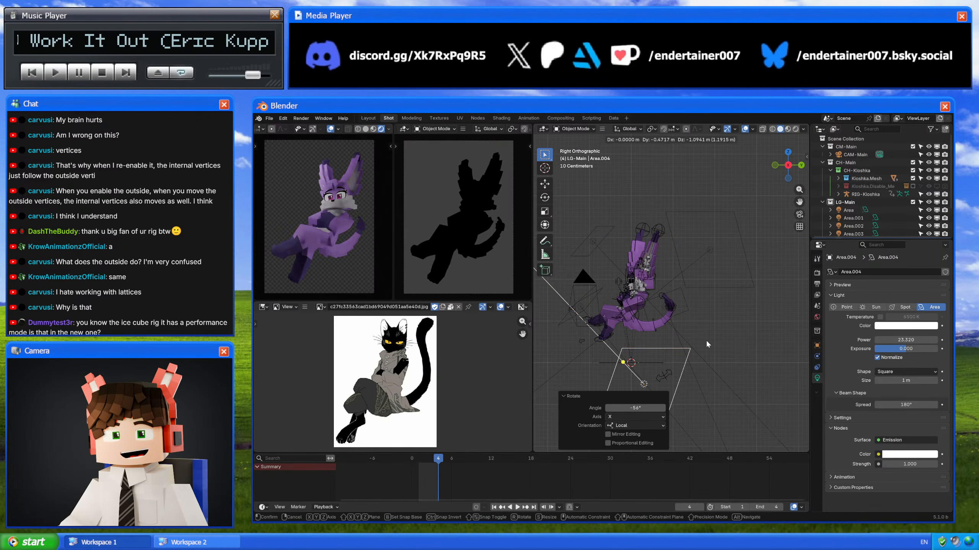
click(706, 339)
Step: In the top view, rotate the low light toward the character and move it about -0.62 m in X and 0.61 m in Y
key(KP_7)
key(g)
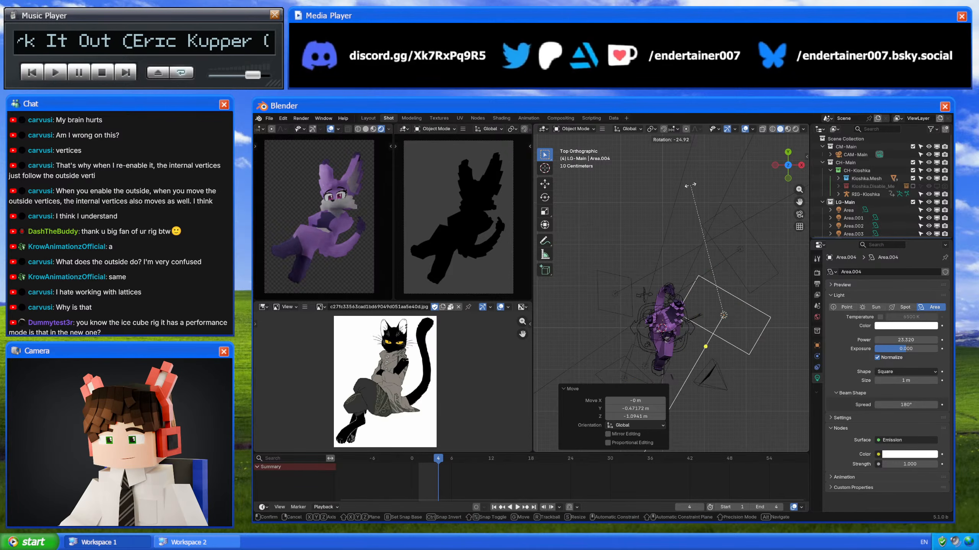
click(673, 174)
Step: Compare the camera preview in Solid and Rendered shading and inspect the low light's placement around the character
click(365, 129)
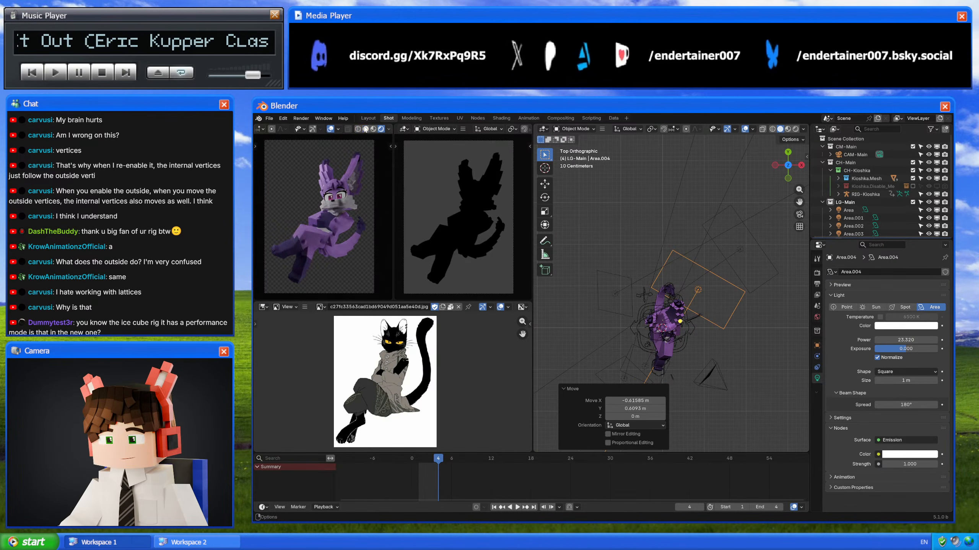
key(g)
right_click(734, 300)
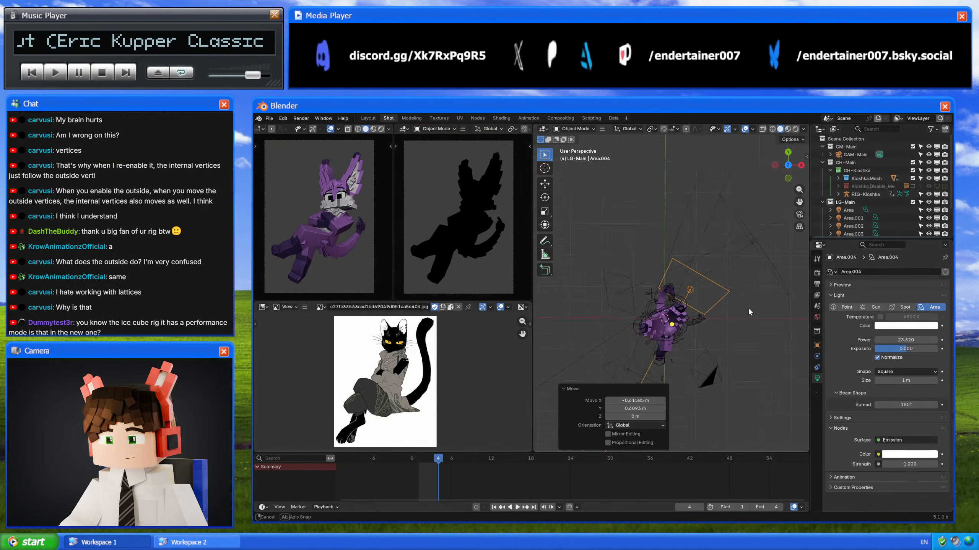
mouse_move(748, 308)
middle_down()
mouse_move(710, 235)
mouse_move(683, 246)
mouse_move(654, 236)
middle_up()
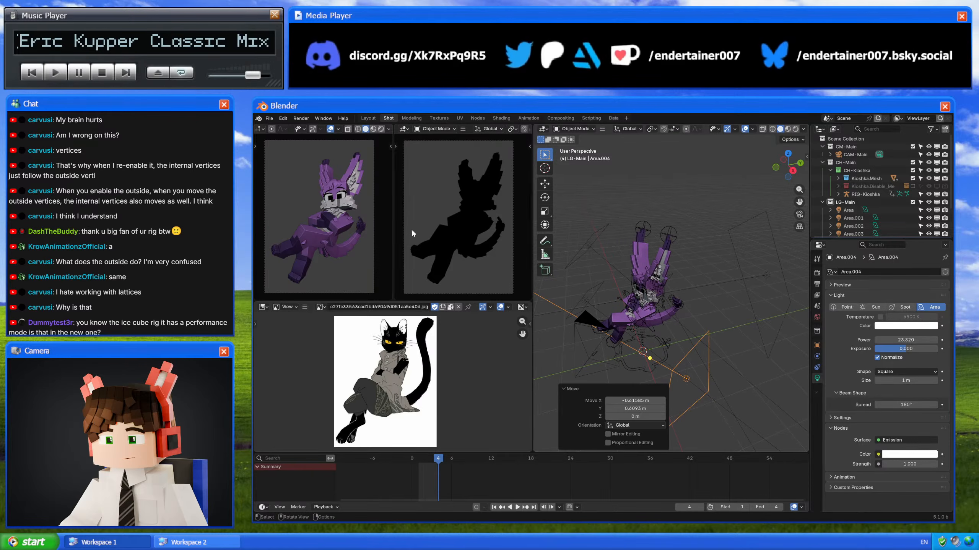
click(381, 129)
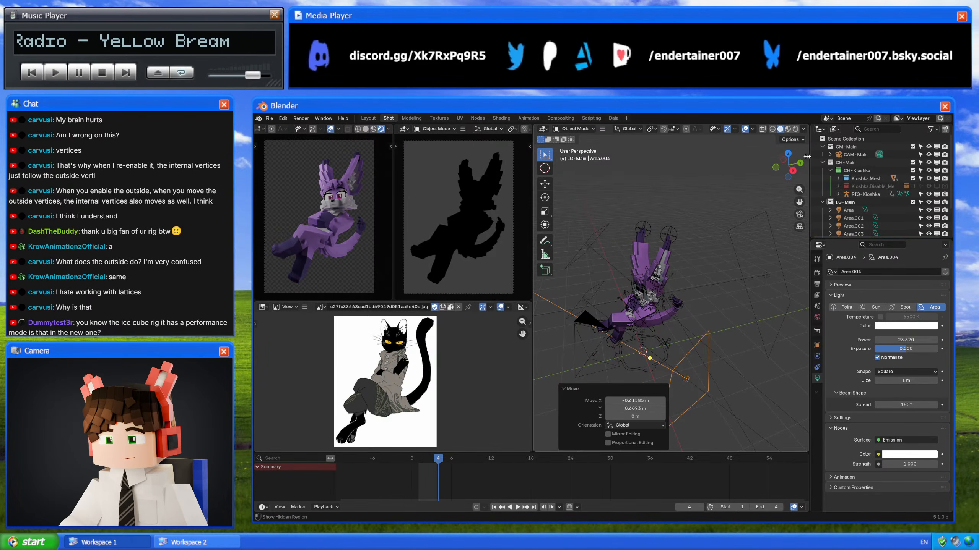
Step: Move the low area light about 1.31 m away from the character along its local Z axis
click(788, 153)
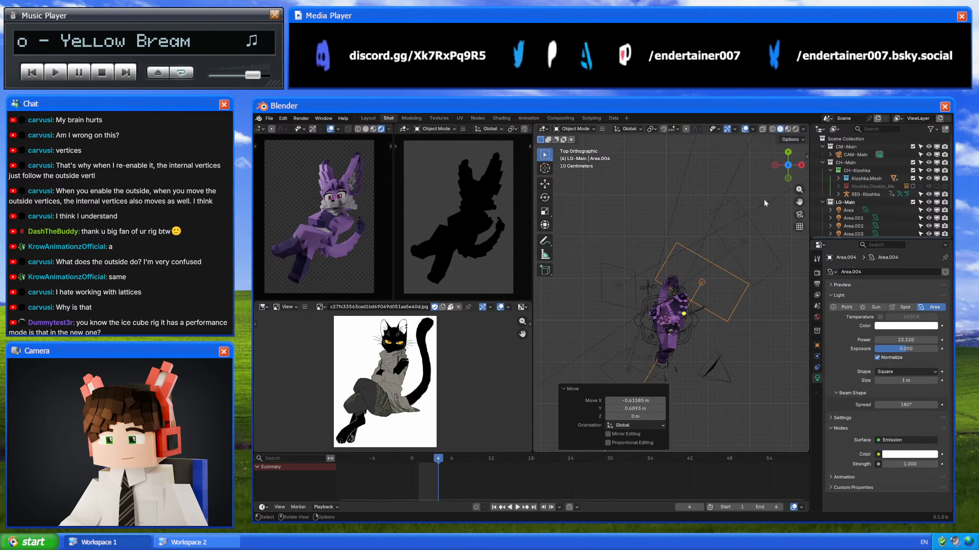
middle_drag(749, 251, 708, 238)
key(g)
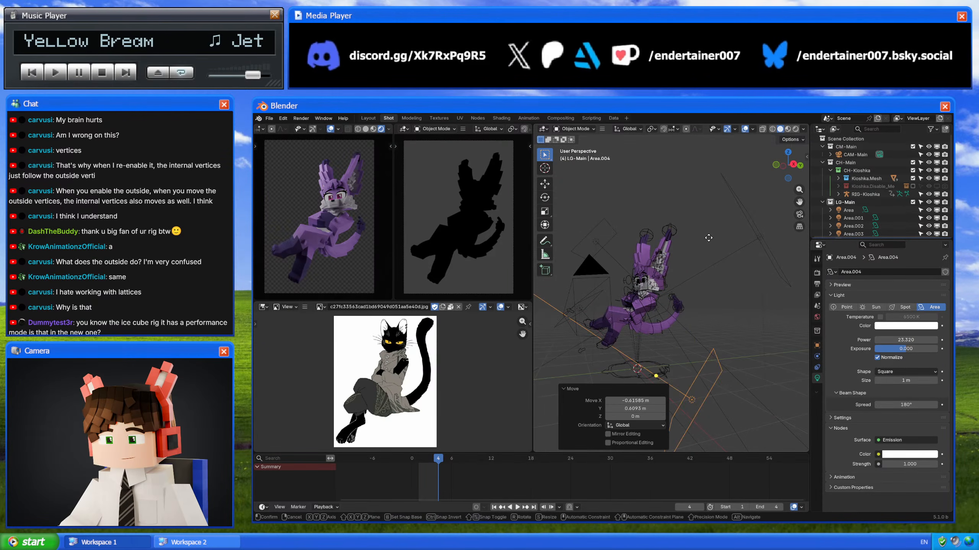
key(z)
key(z)
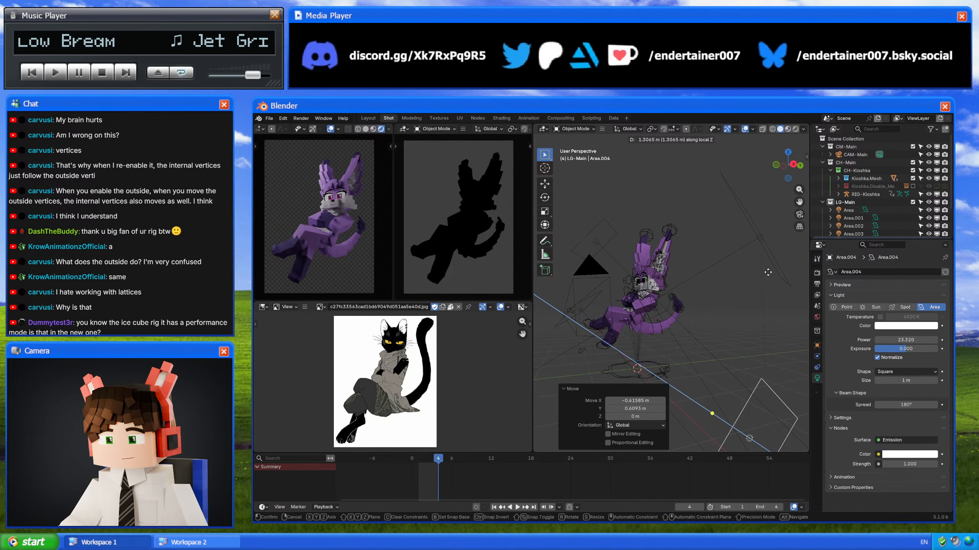
click(768, 272)
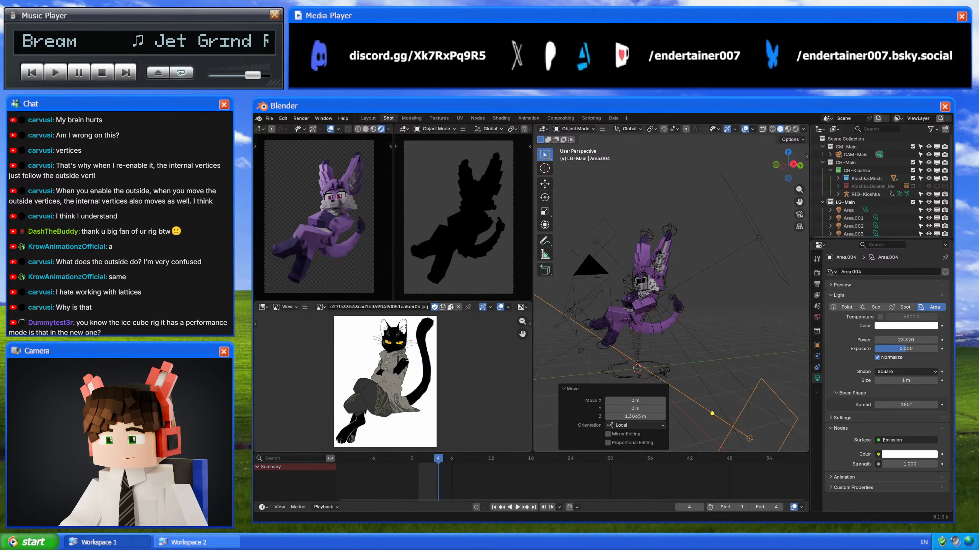
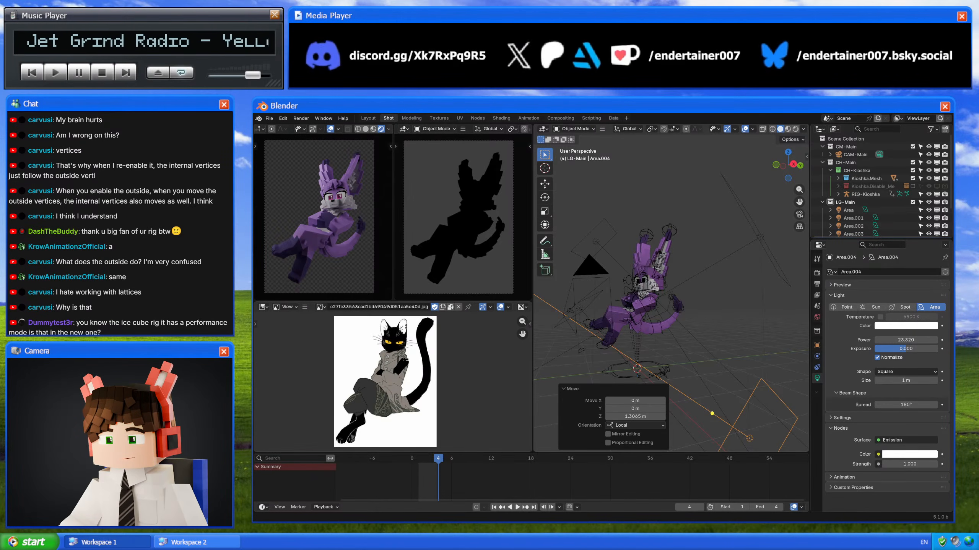
Step: Add a lattice to the scene and move it about 1.44 m in X, 3.11 m in Y and 1.02 m in Z
middle_drag(724, 317, 747, 299)
key(shift+a)
mouse_move(758, 315)
click(789, 318)
key(g)
click(786, 309)
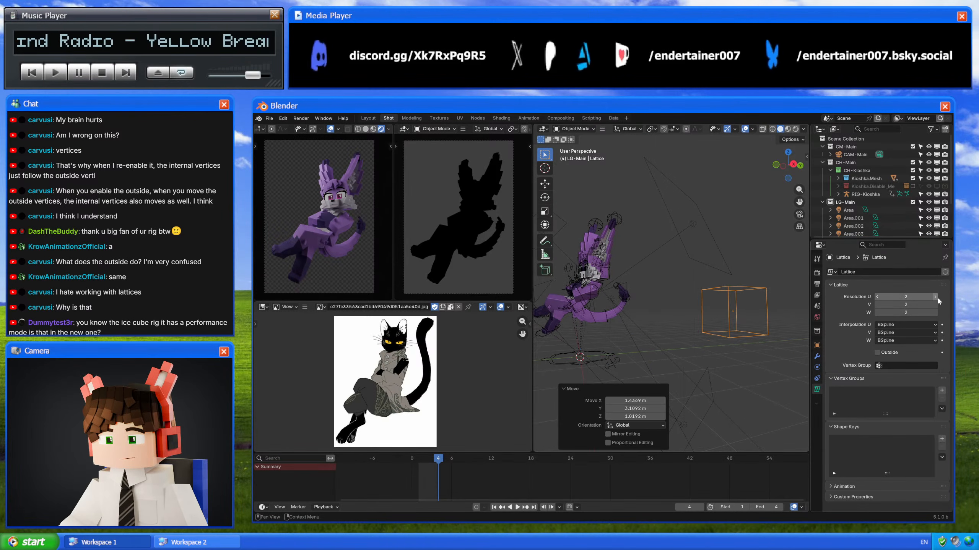
Step: Set the lattice's U, V and W resolution to 4
double_click(935, 297)
double_click(935, 306)
double_click(935, 313)
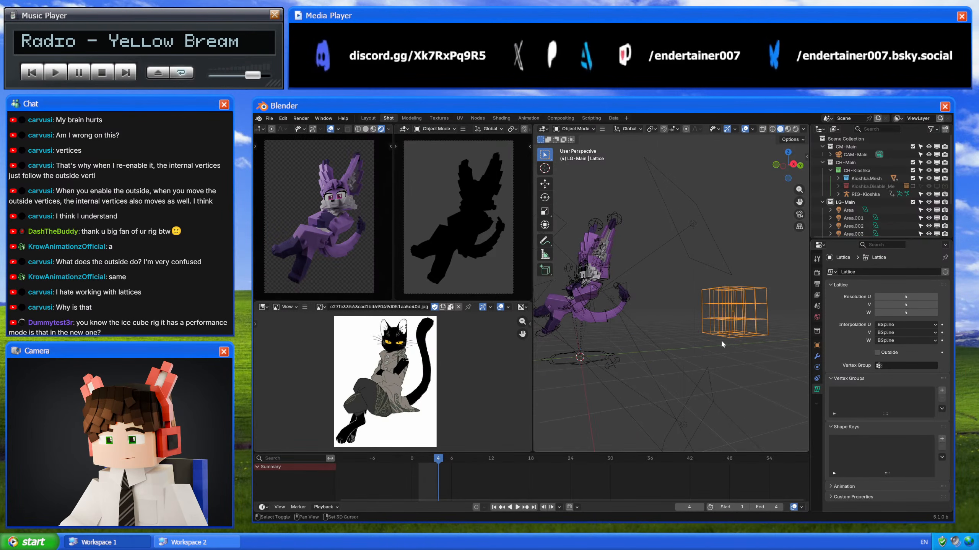
Step: Reshape the lattice's points into a ball with the To Sphere transform, then return to Object Mode
shift+middle_drag(722, 345, 666, 349)
key(Tab)
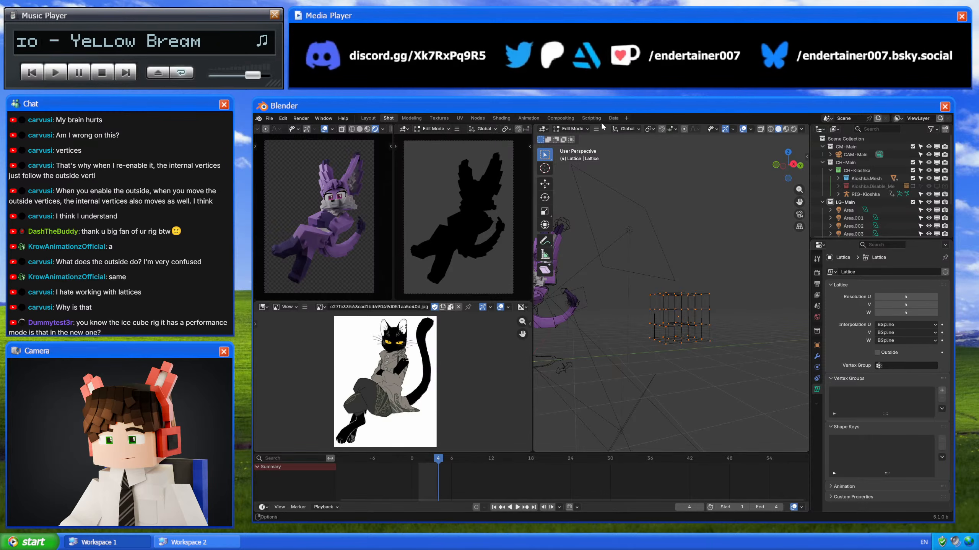
click(597, 129)
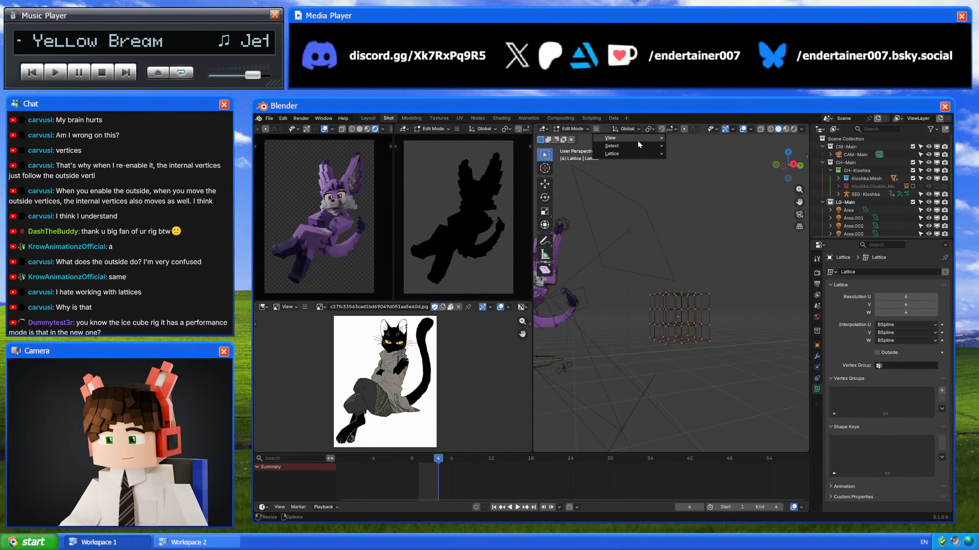
mouse_move(619, 154)
mouse_move(720, 154)
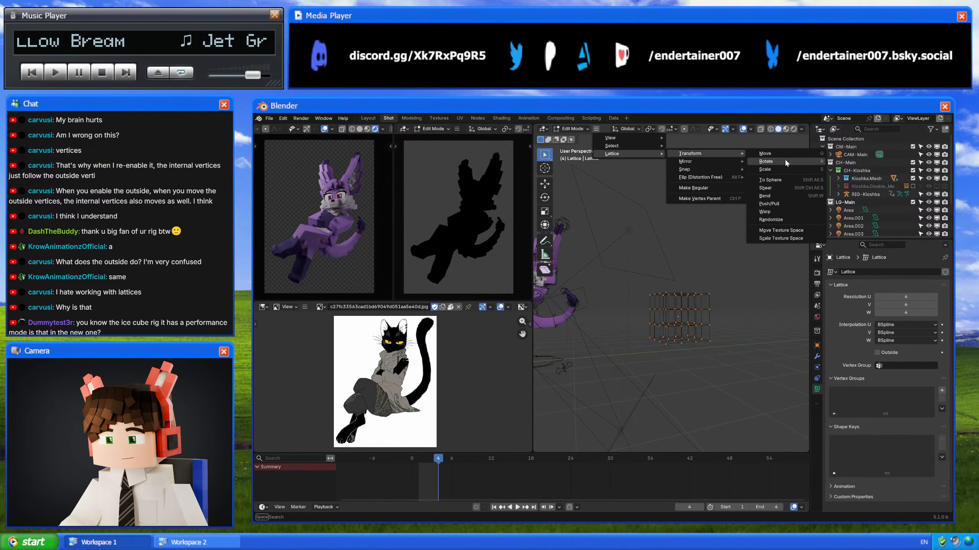
key(Escape)
key(Tab)
middle_drag(686, 283, 716, 300)
scroll(713, 303, up, 5)
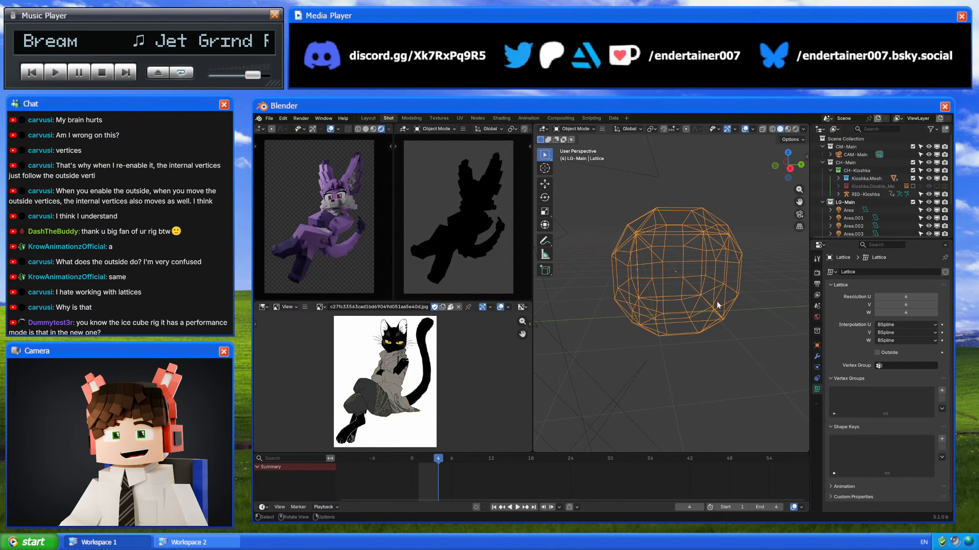
Step: Enable the lattice's Outside option, inspect the lattice from several angles, and disable the option again
click(877, 352)
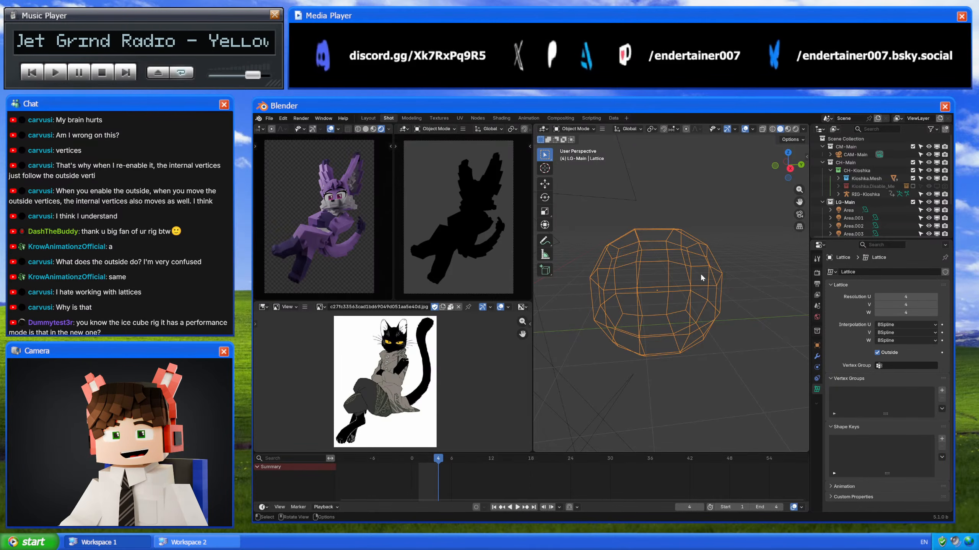
middle_drag(685, 264, 629, 297)
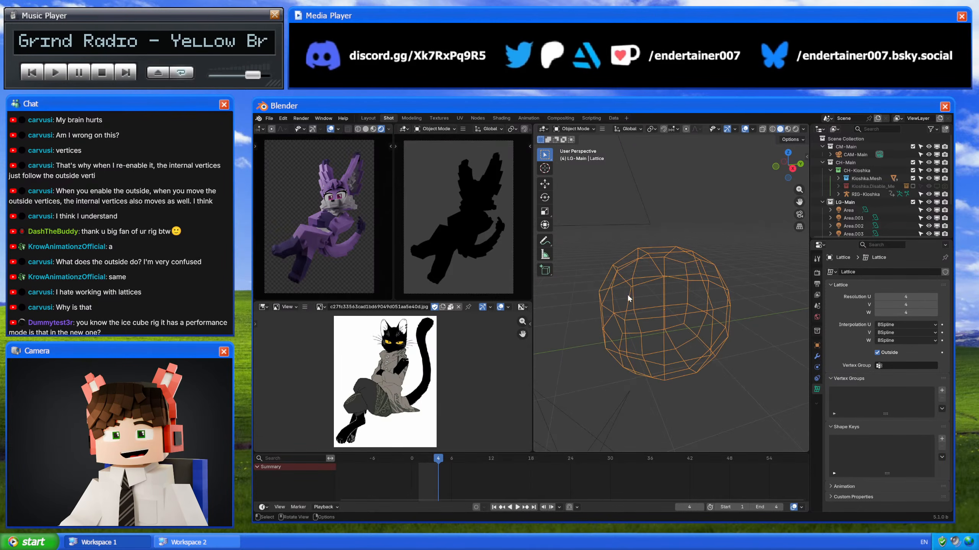
middle_drag(716, 293, 710, 277)
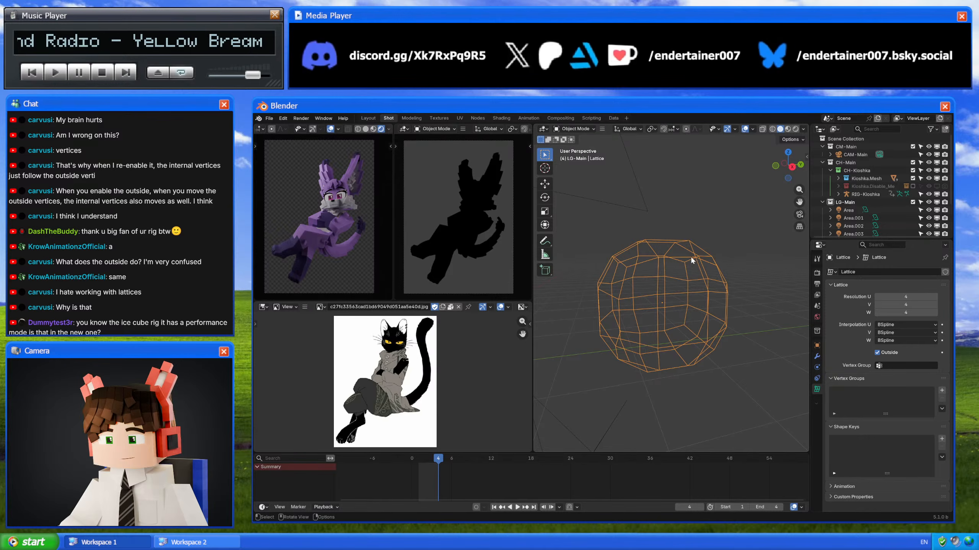
click(877, 352)
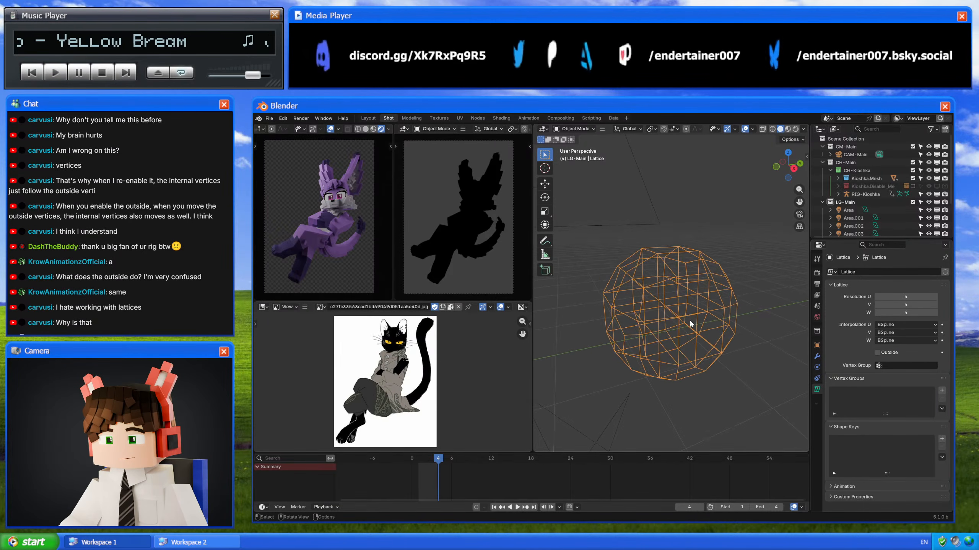
Step: Delete the demonstration lattice from the scene
middle_drag(672, 306, 700, 336)
key(x)
click(699, 340)
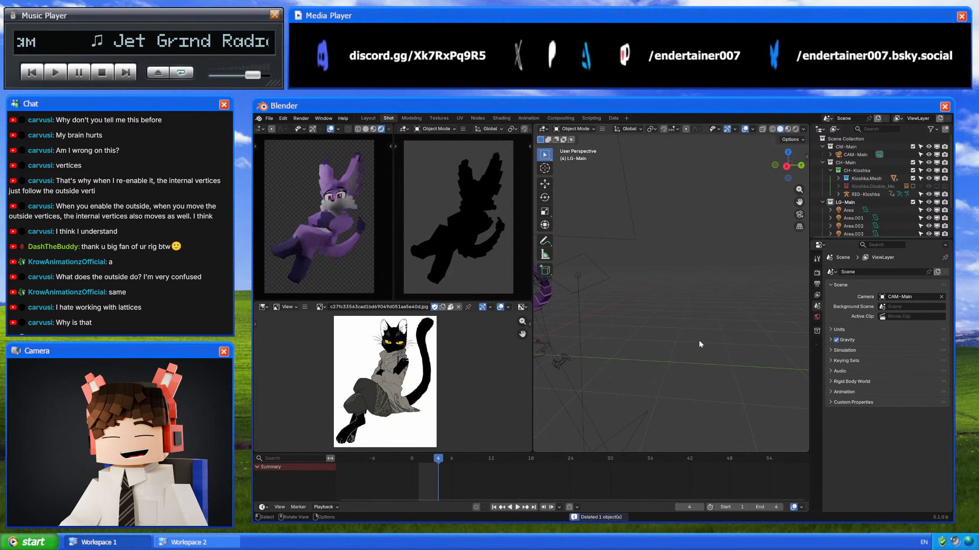
scroll(640, 350, down, 5)
scroll(671, 371, up, 4)
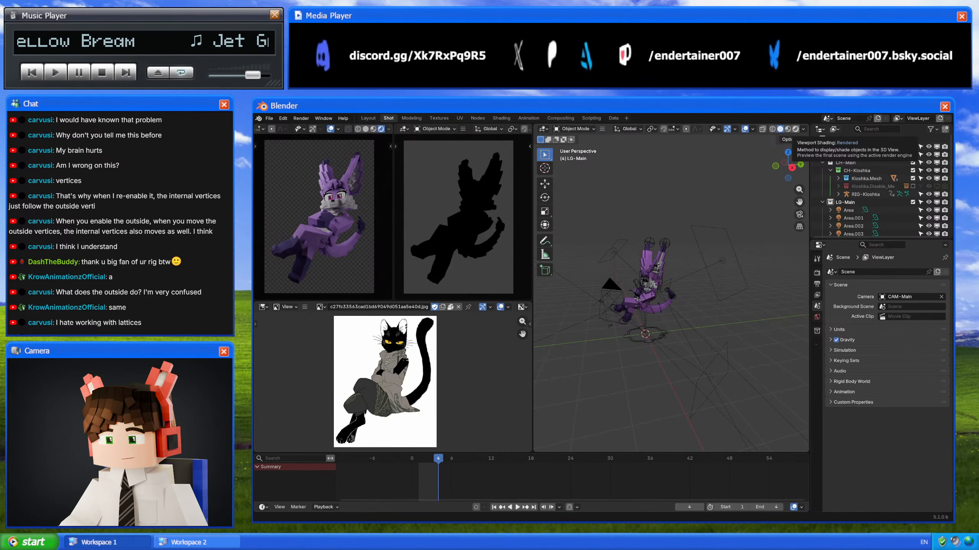
Step: Select the character's rig and make Main its active bone collection
click(673, 329)
scroll(673, 307, up, 2)
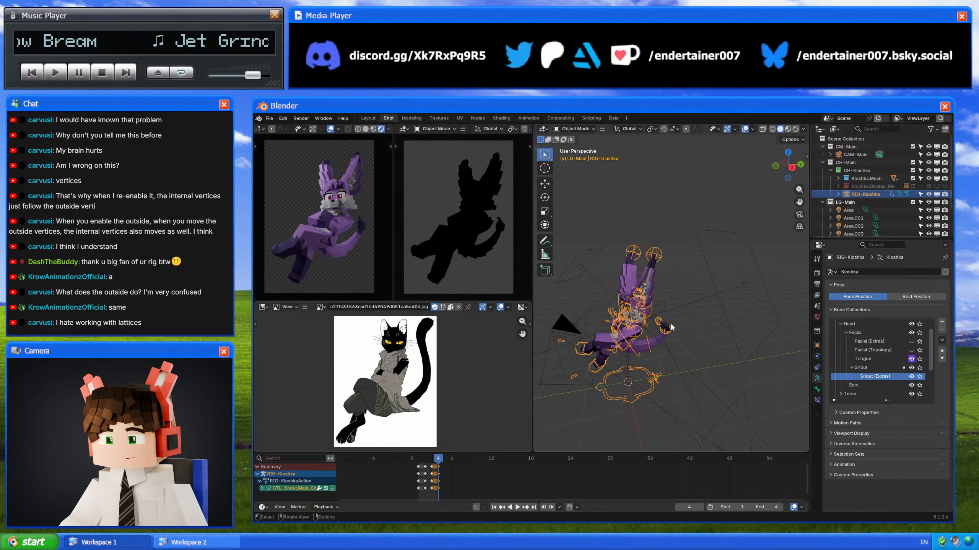
mouse_move(669, 322)
middle_down()
mouse_move(699, 301)
mouse_move(702, 273)
mouse_move(688, 310)
mouse_move(731, 248)
mouse_move(657, 312)
mouse_move(685, 331)
middle_up()
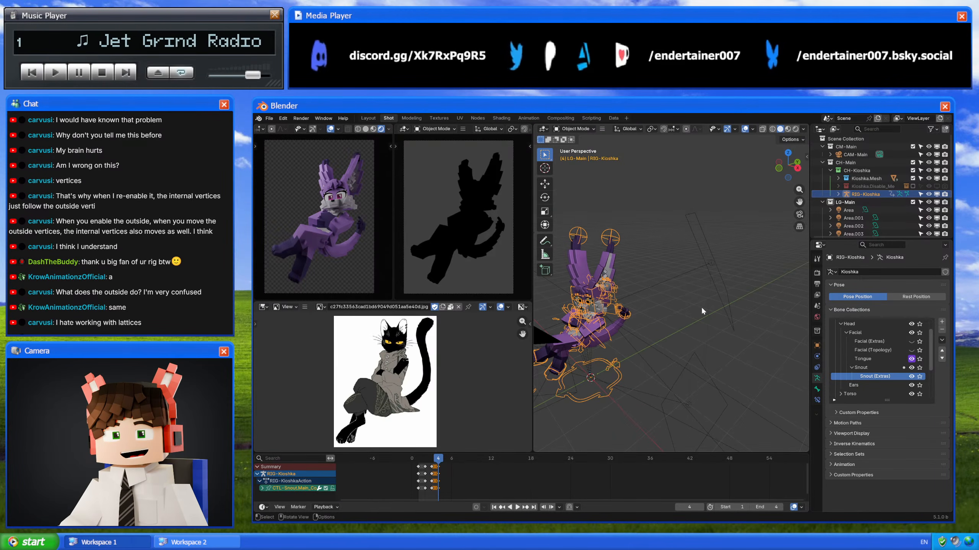
scroll(861, 362, up, 2)
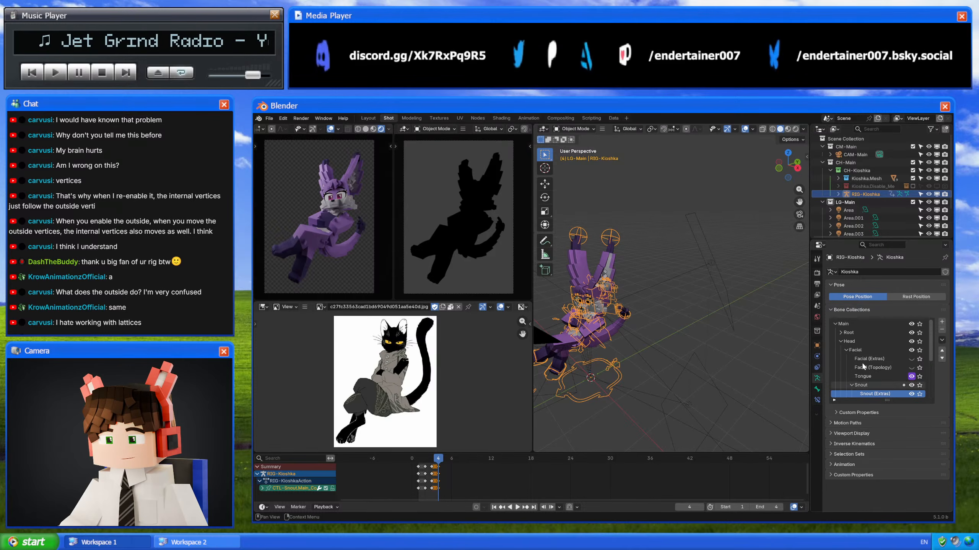
click(863, 325)
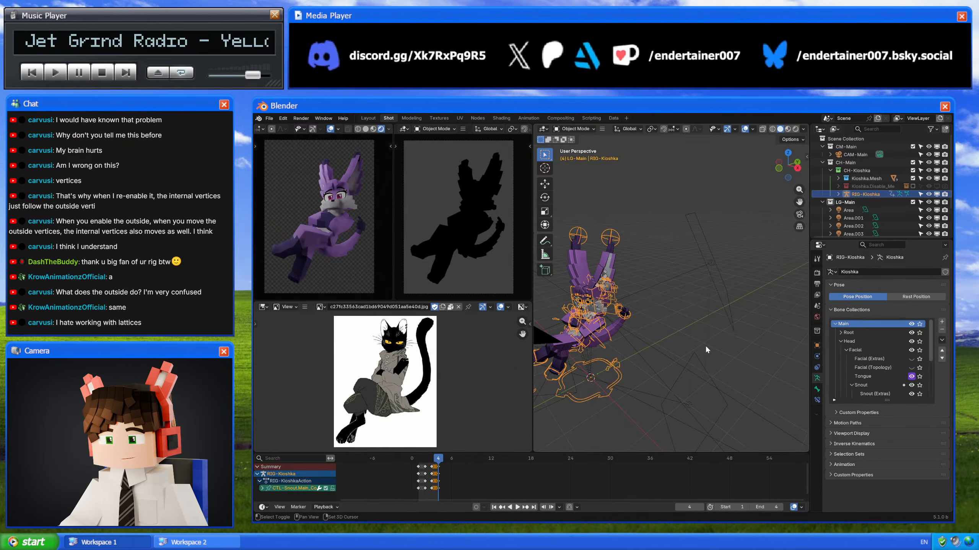
Step: Select the area light behind the character on the +X side and examine the render's facial shading and the model up close
shift+middle_drag(705, 345, 711, 354)
click(730, 275)
click(729, 275)
click(788, 152)
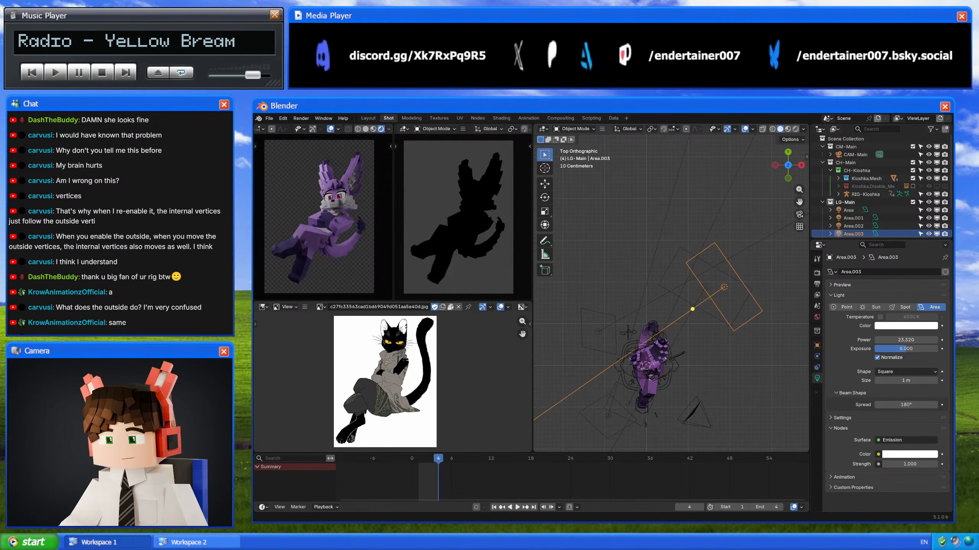
shift+middle_drag(635, 319, 652, 325)
scroll(348, 222, up, 5)
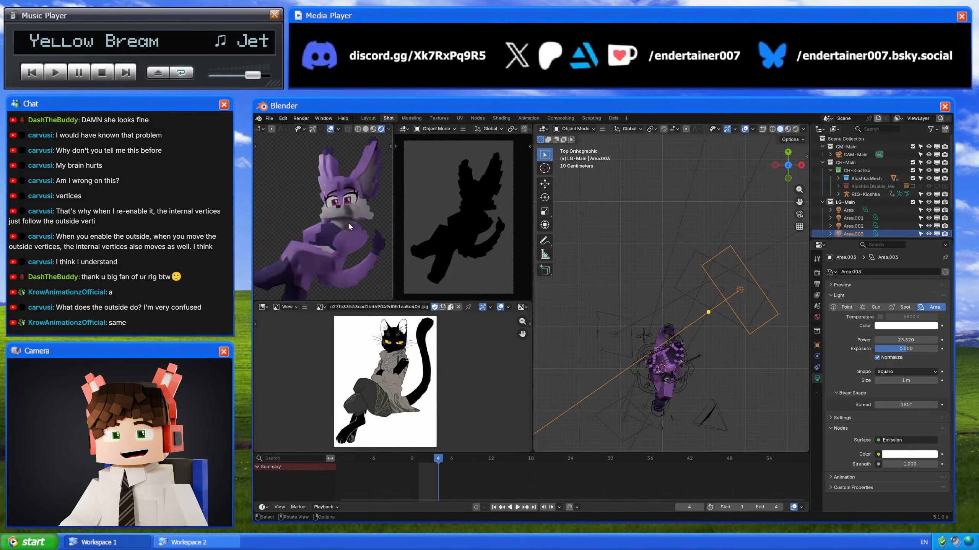
scroll(341, 224, down, 5)
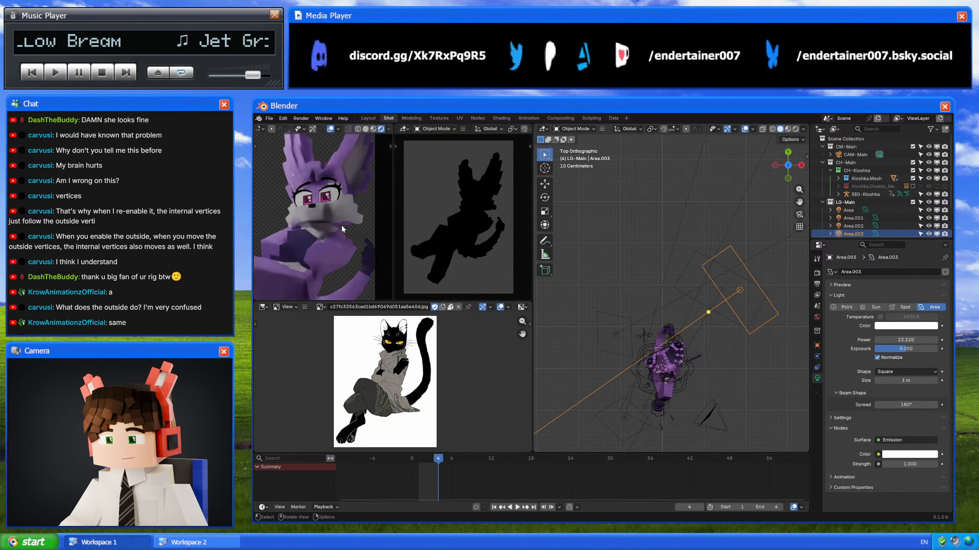
scroll(345, 231, down, 3)
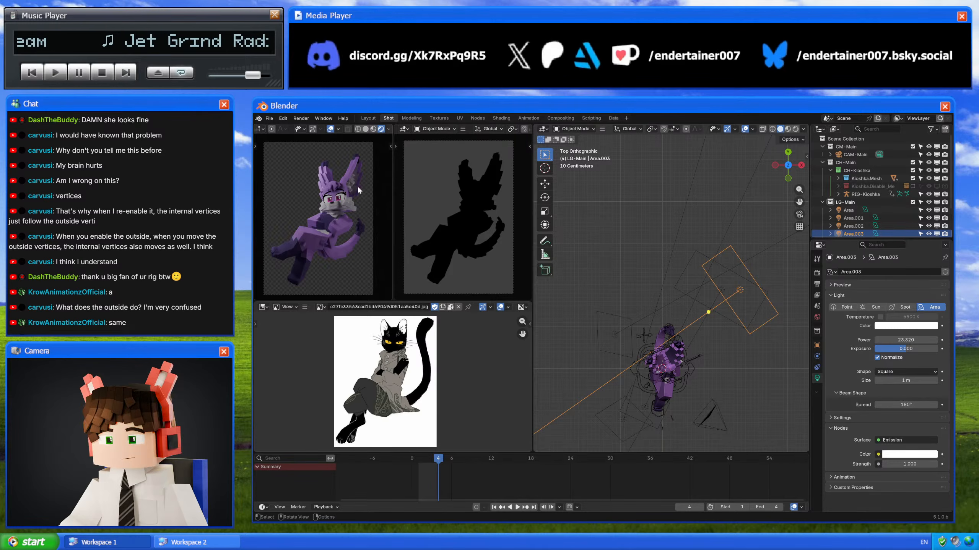
middle_drag(690, 346, 713, 272)
scroll(706, 297, up, 6)
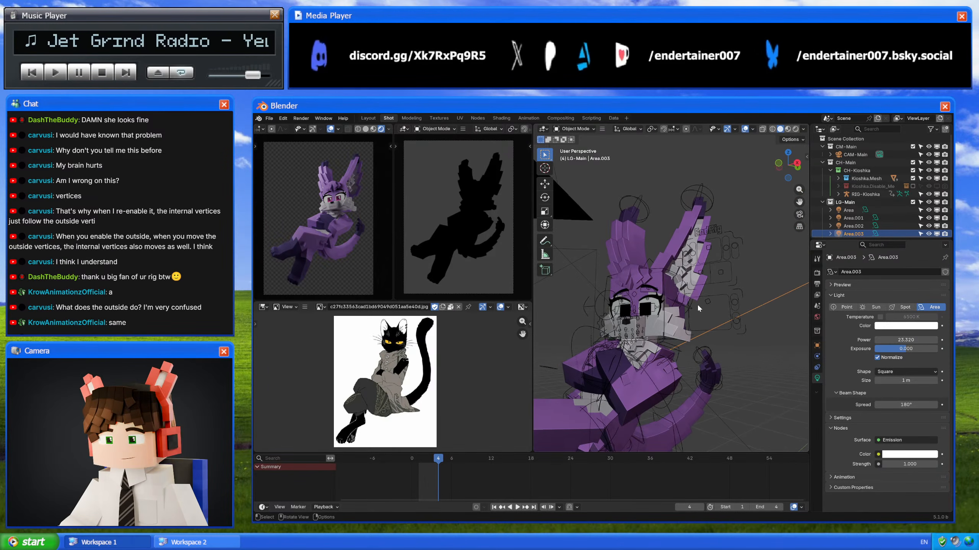
scroll(737, 278, up, 5)
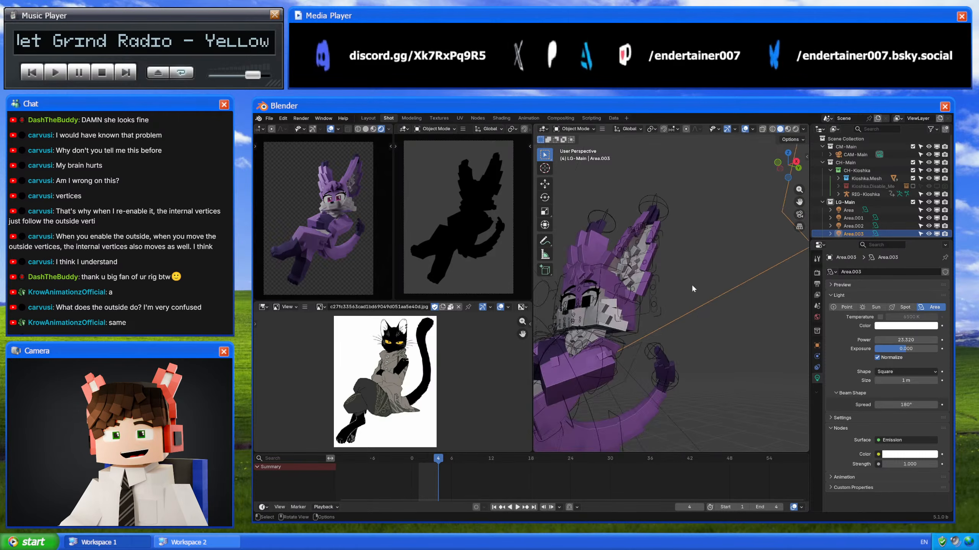
Step: Duplicate the selected area light, rotate the copy about -84° in top view, and move it close behind the character
mouse_move(727, 300)
middle_down()
mouse_move(714, 289)
mouse_move(728, 283)
mouse_move(768, 315)
mouse_move(734, 308)
mouse_move(746, 325)
mouse_move(719, 282)
middle_up()
key(shift+d)
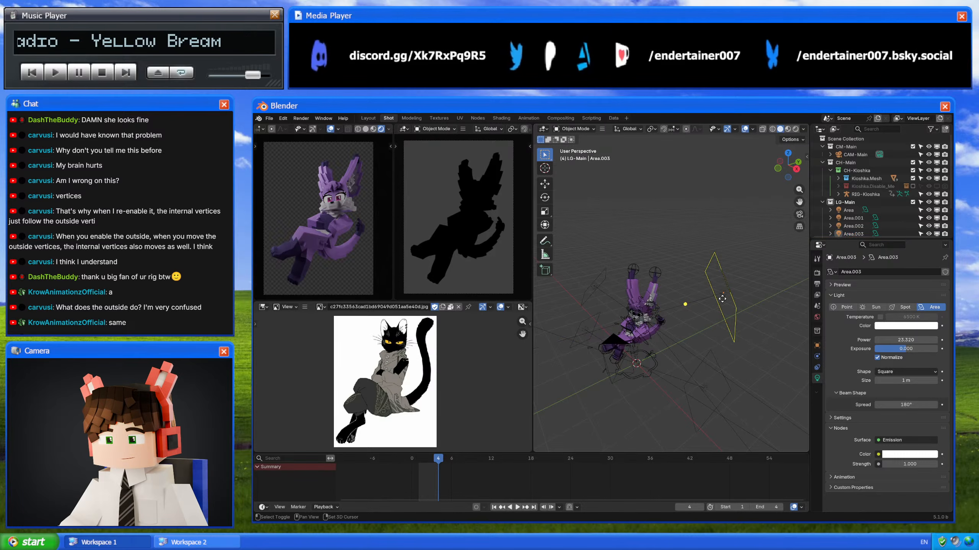
key(Escape)
click(788, 153)
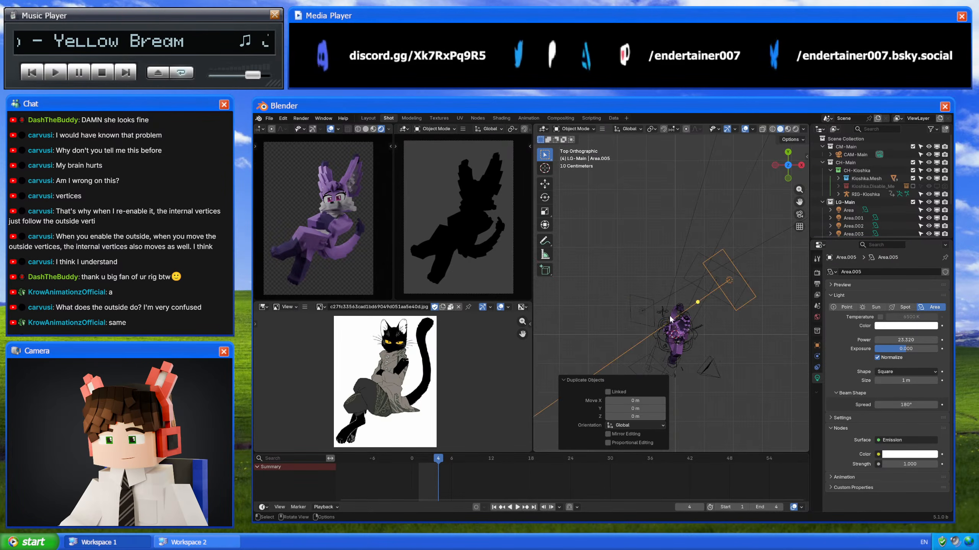
key(r)
click(753, 341)
key(g)
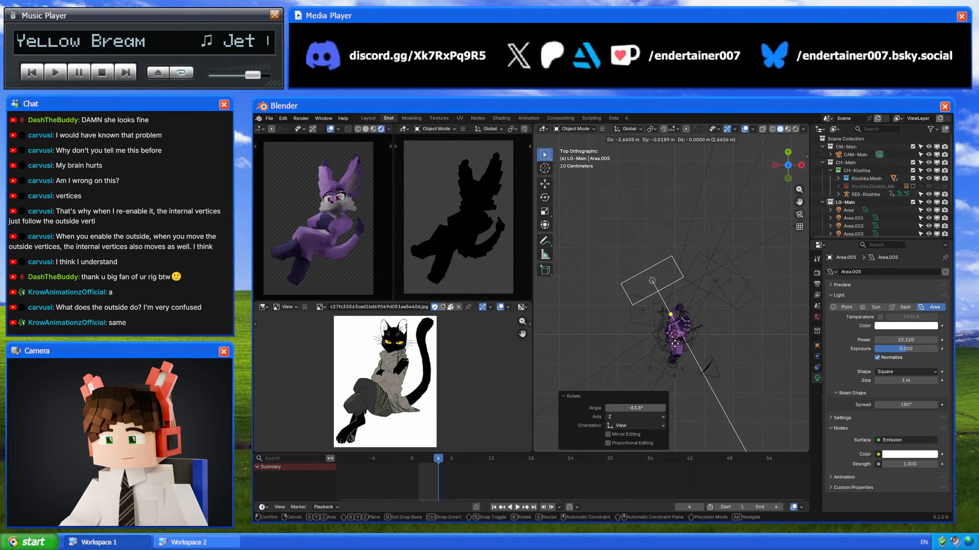
click(682, 345)
key(g)
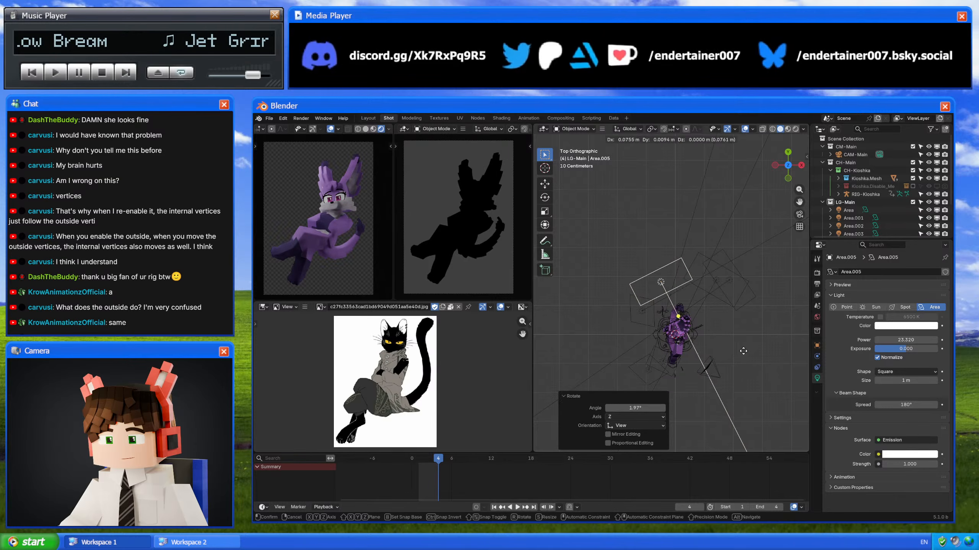
click(734, 355)
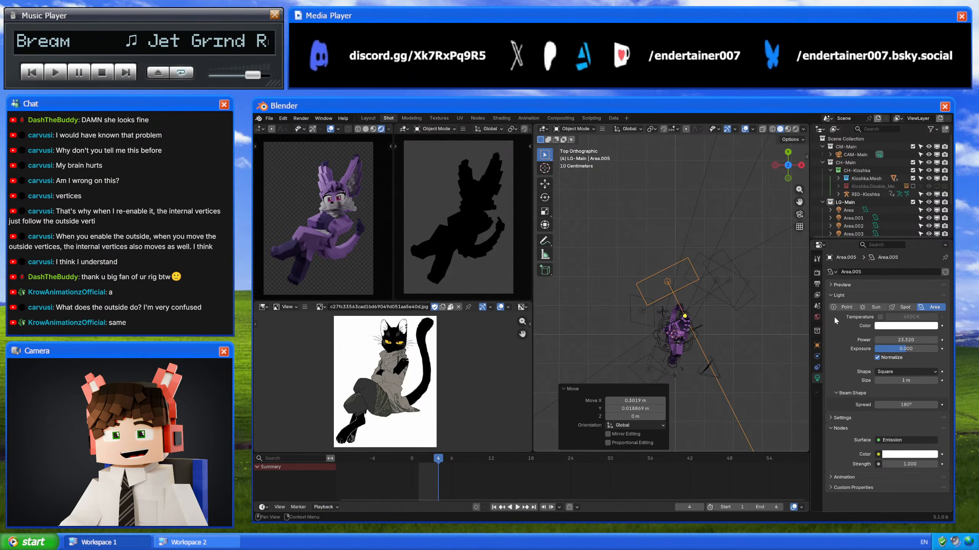
Step: Set the power of the new light behind the character to 150
drag(892, 340, 941, 340)
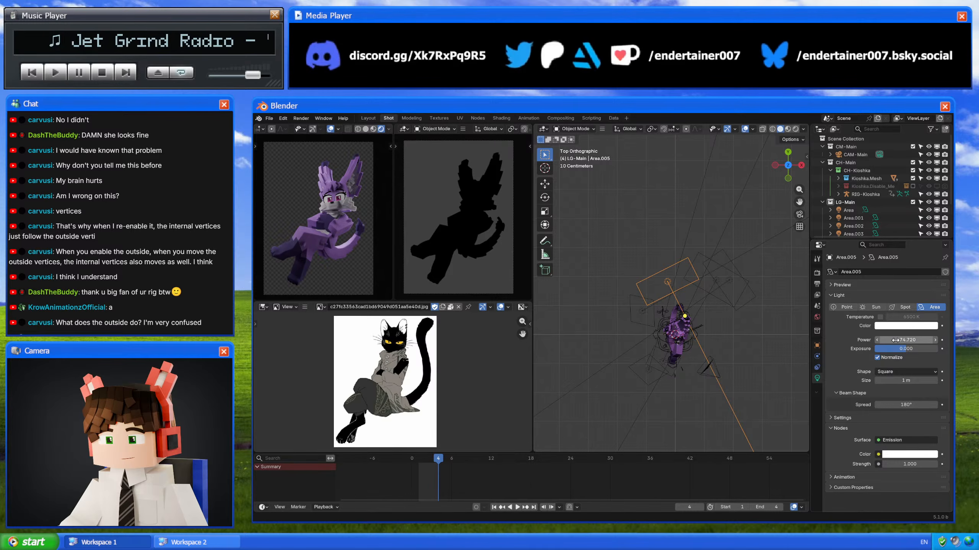
click(894, 340)
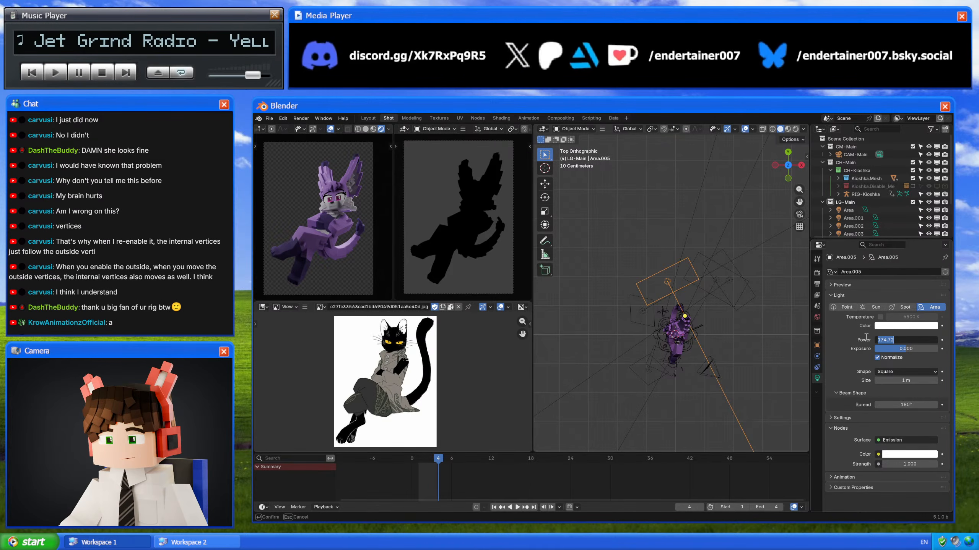
text(150)
key(Return)
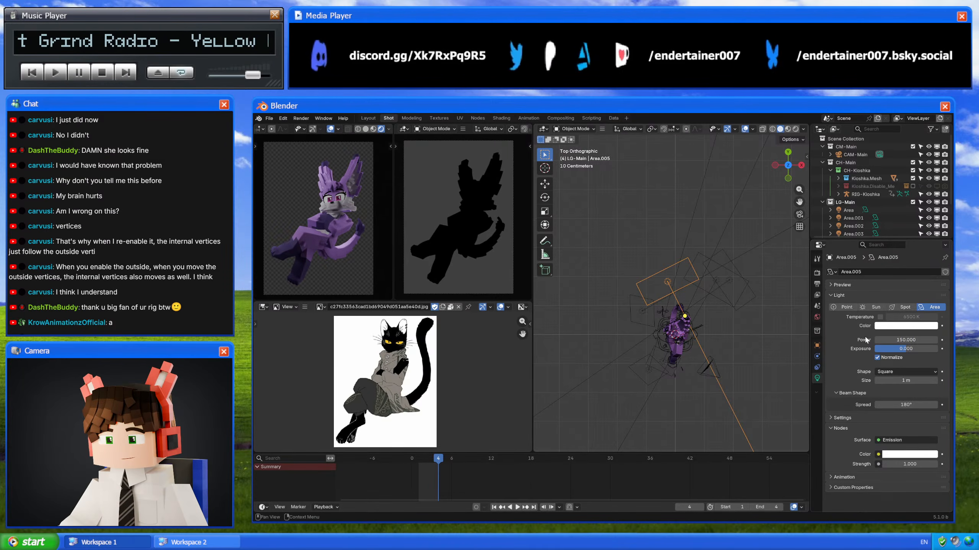
Step: Duplicate the 150-power light about 1.9 m lower, and rotate and position the copy in top view on the character's -X side
shift+middle_drag(697, 308, 712, 277)
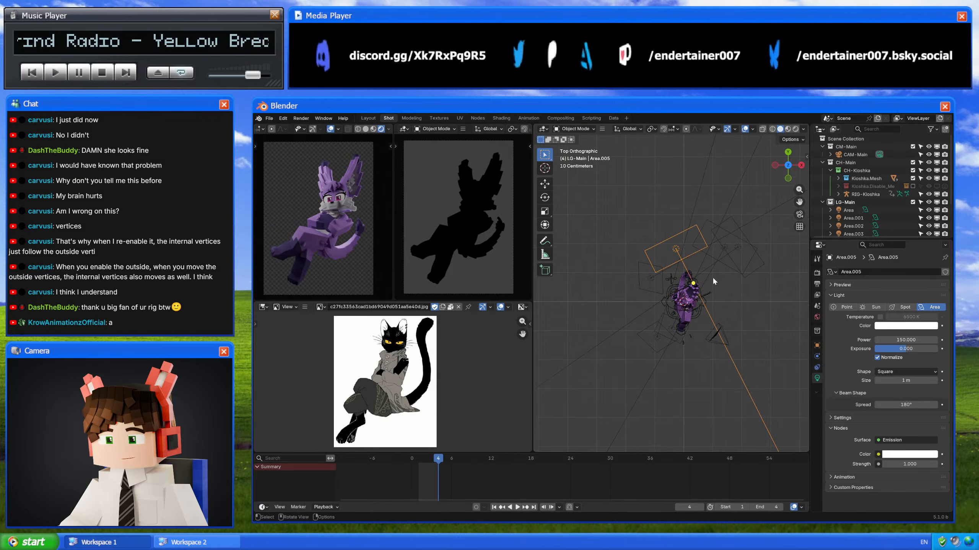
middle_drag(697, 316, 707, 286)
key(shift+d)
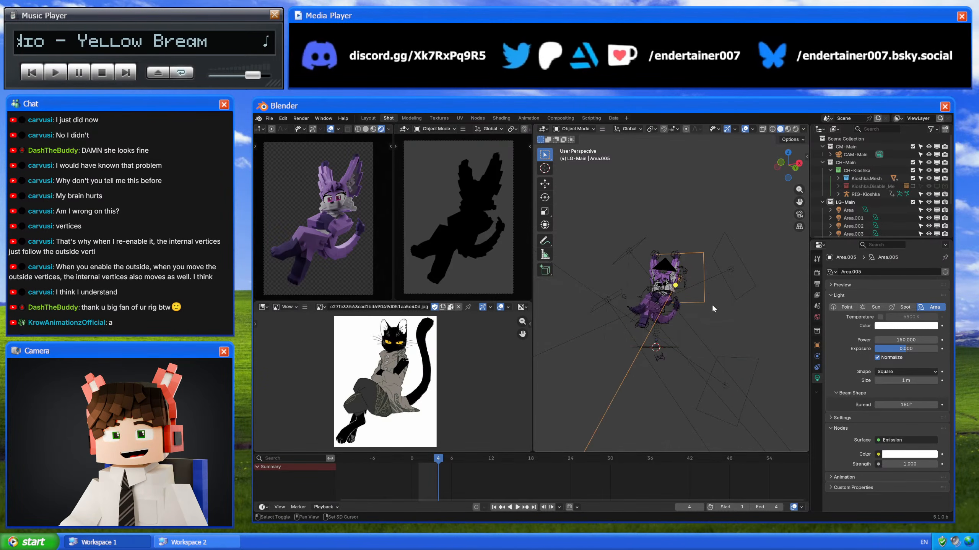
click(679, 354)
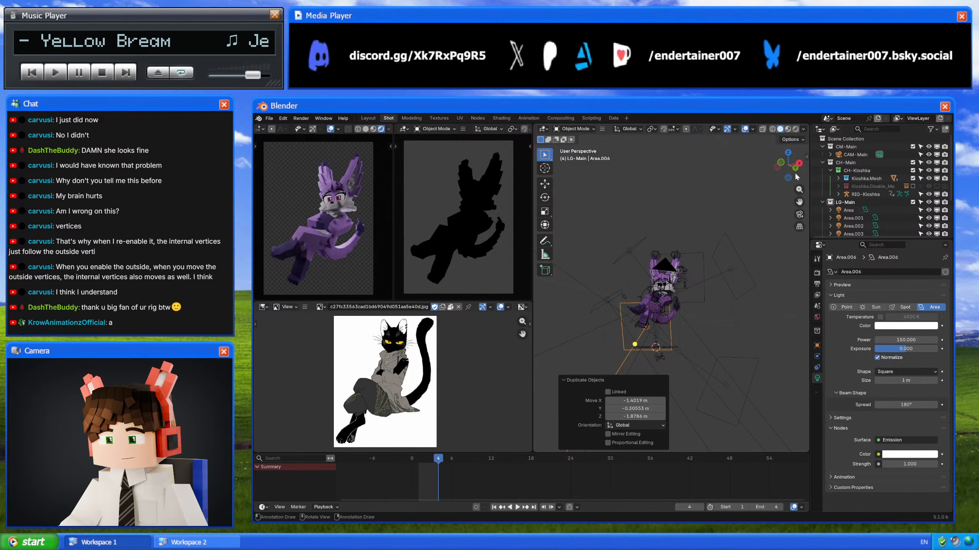
click(788, 152)
key(g)
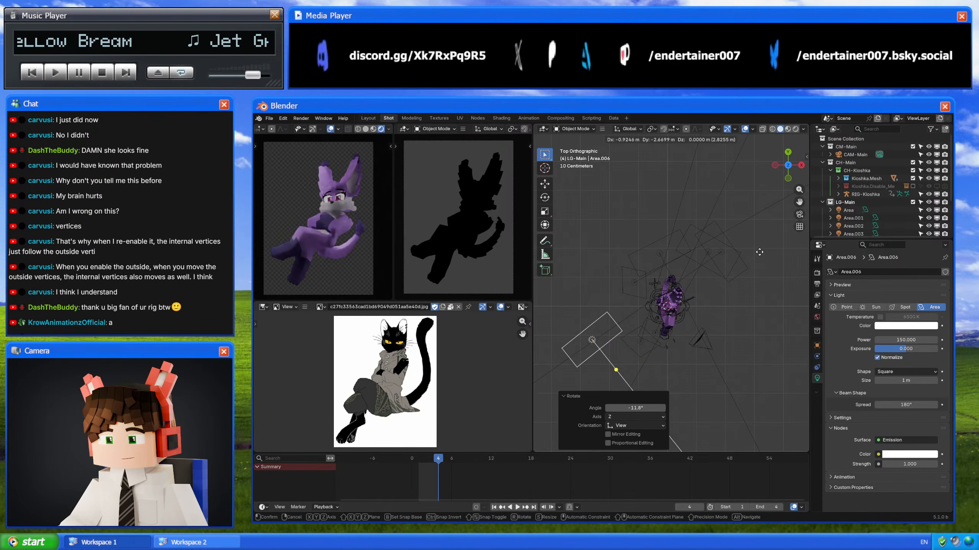
click(761, 300)
key(g)
click(781, 274)
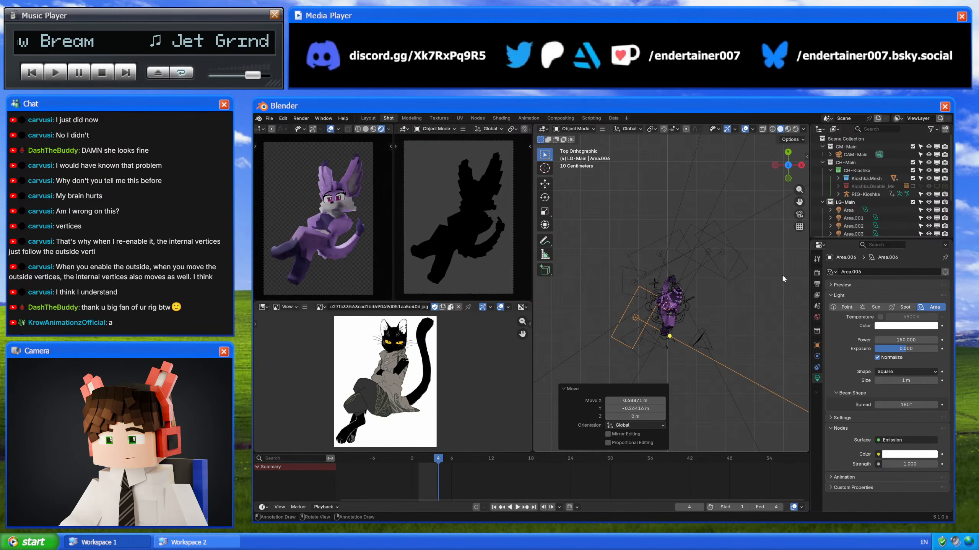
Step: Set the power of the lowered copy beside the character to 100
middle_drag(781, 274, 739, 237)
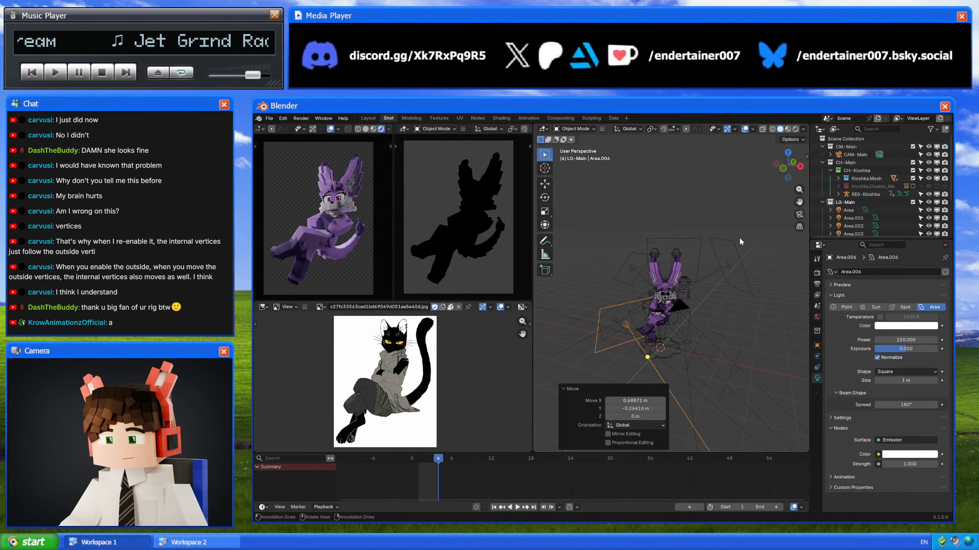
click(912, 340)
text(100)
key(Return)
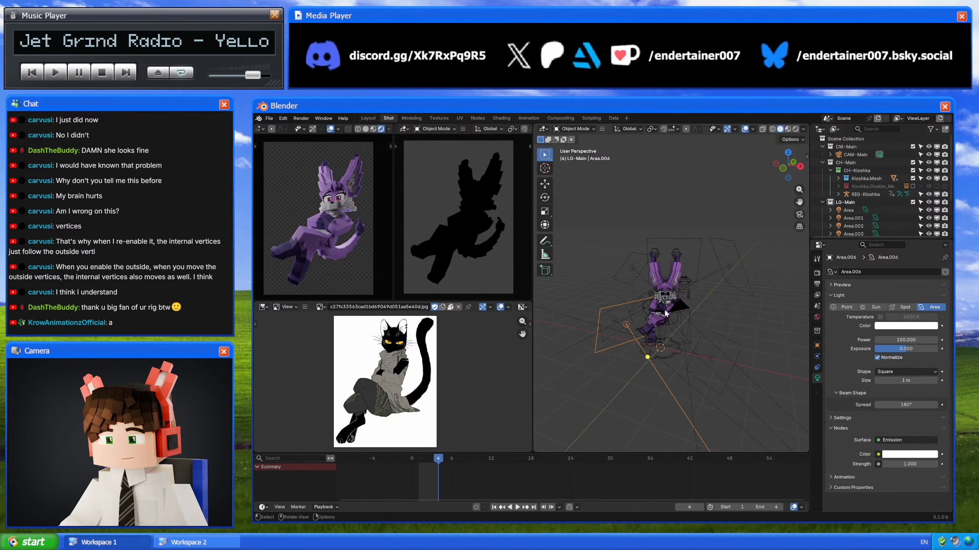
Step: Duplicate the small 10-power area light about 0.73 m lower and rotate the copy about 42° on its local X axis
click(633, 315)
middle_drag(632, 315, 660, 319)
key(shift+d)
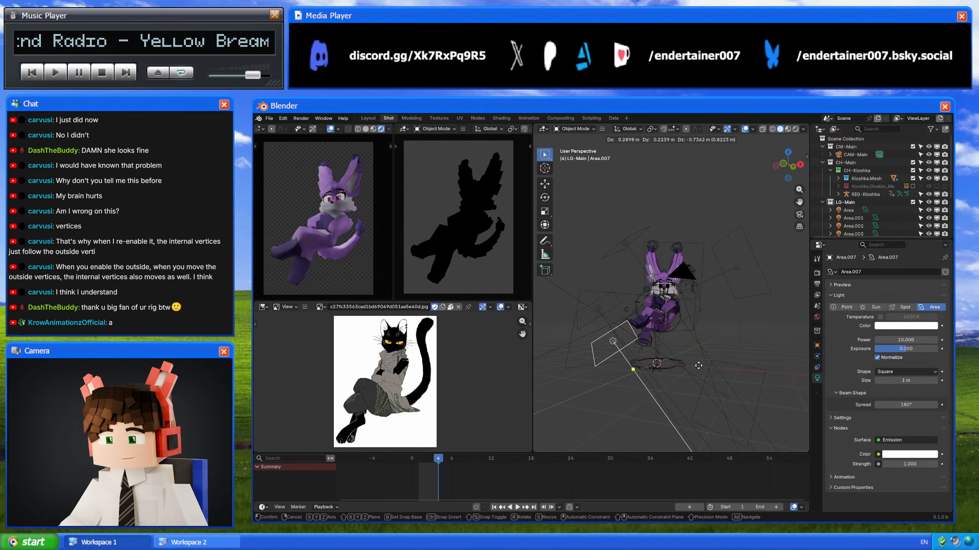
click(711, 338)
key(r)
key(x)
key(x)
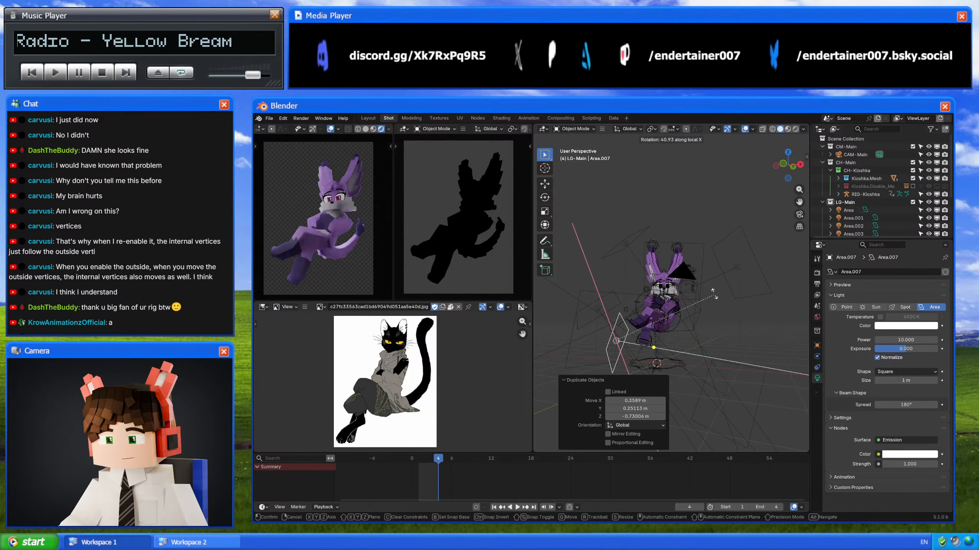
click(725, 273)
Step: Turn the small lowered light by about 17° and 6° in top view, and shift it slightly to aim at the character
key(KP_7)
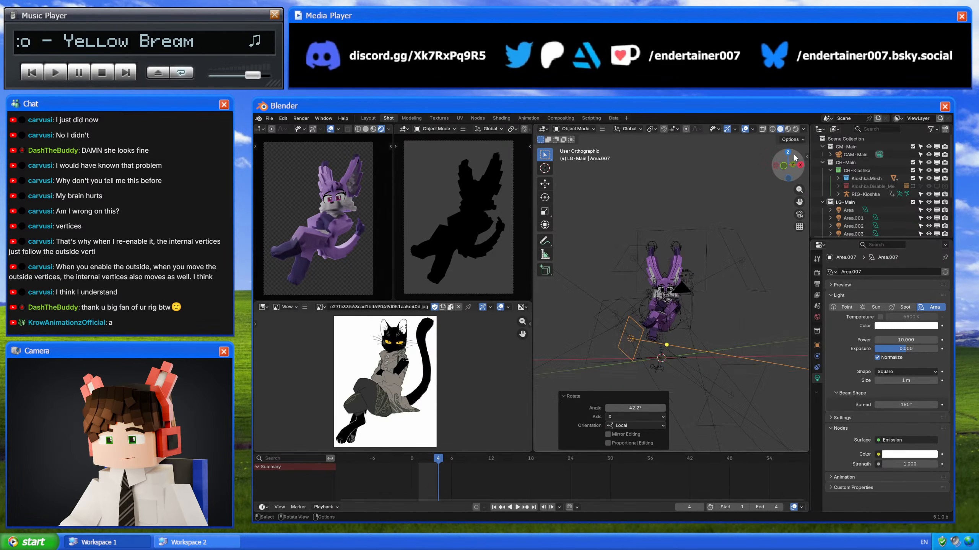
key(r)
click(765, 293)
key(g)
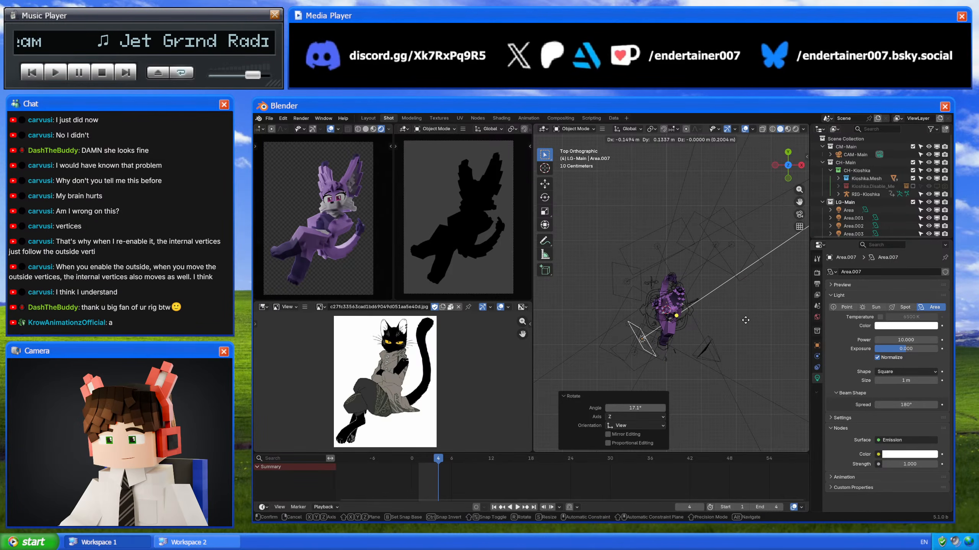
click(746, 319)
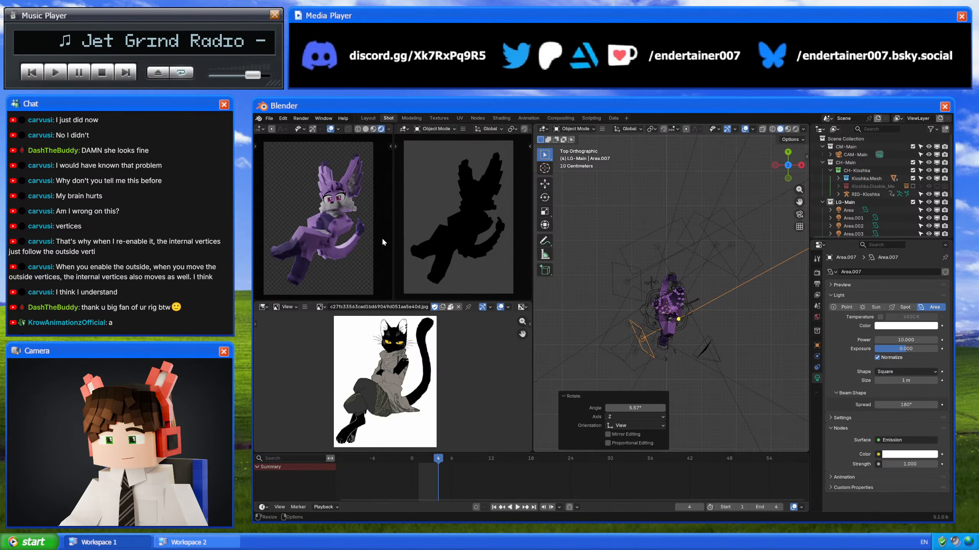
Step: Toggle the small lowered light off and on to compare its effect, then examine the character's head in the render
key(h)
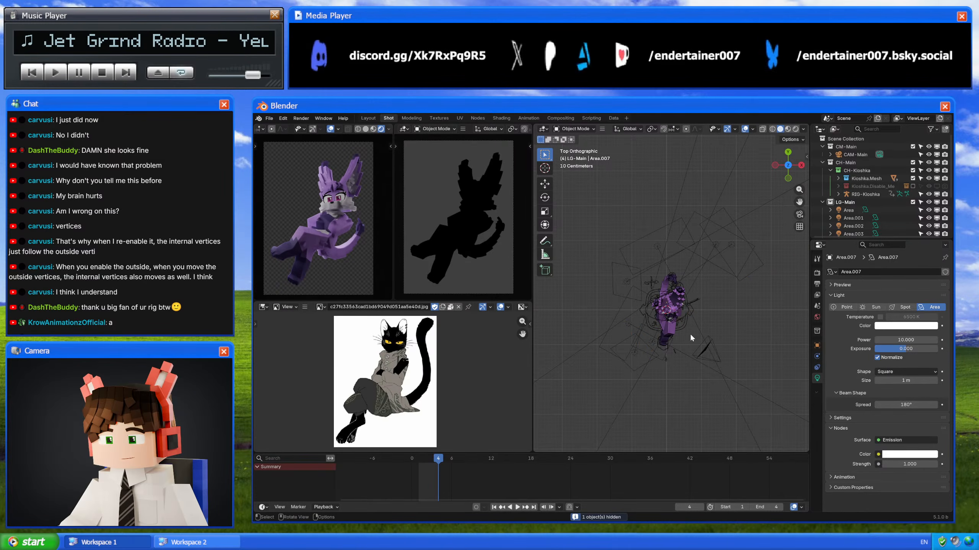
key(alt+h)
scroll(335, 211, up, 6)
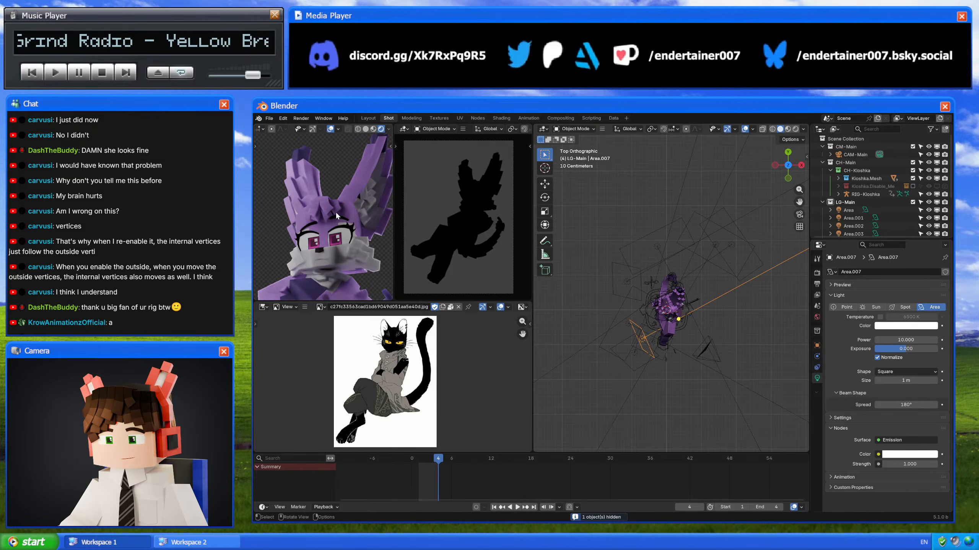
shift+middle_drag(335, 212, 352, 212)
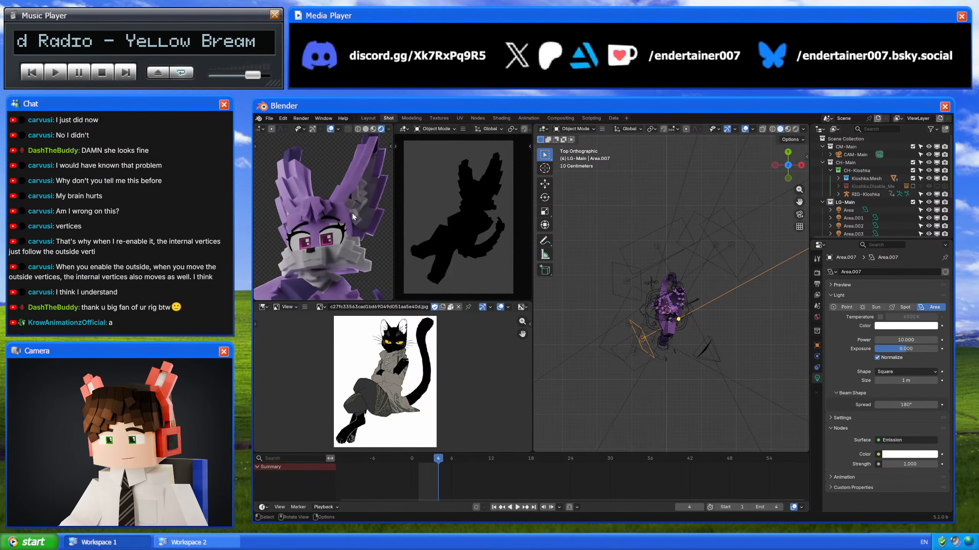
key(KP_0)
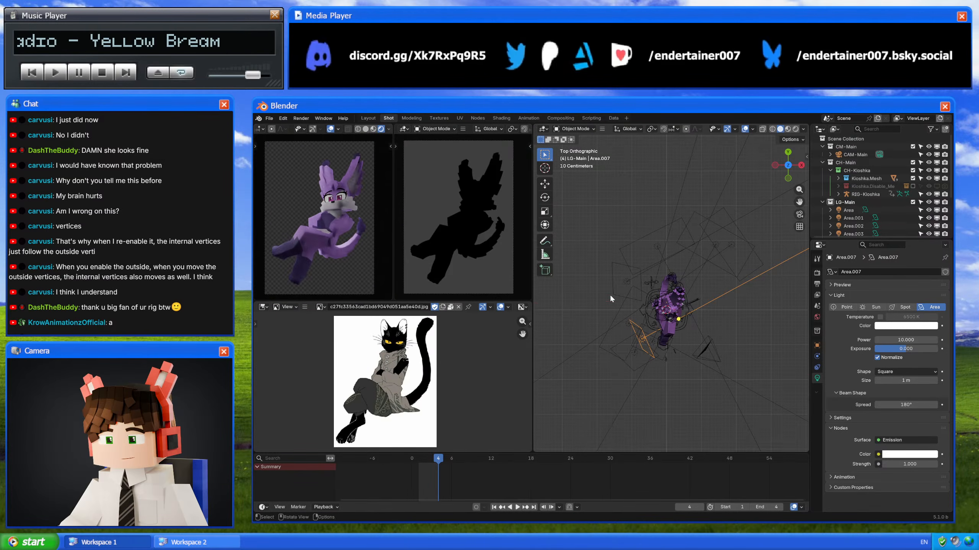
Step: Duplicate the upper area light on the character's -X side in place and scale the copy to 0.5
middle_drag(610, 293, 616, 248)
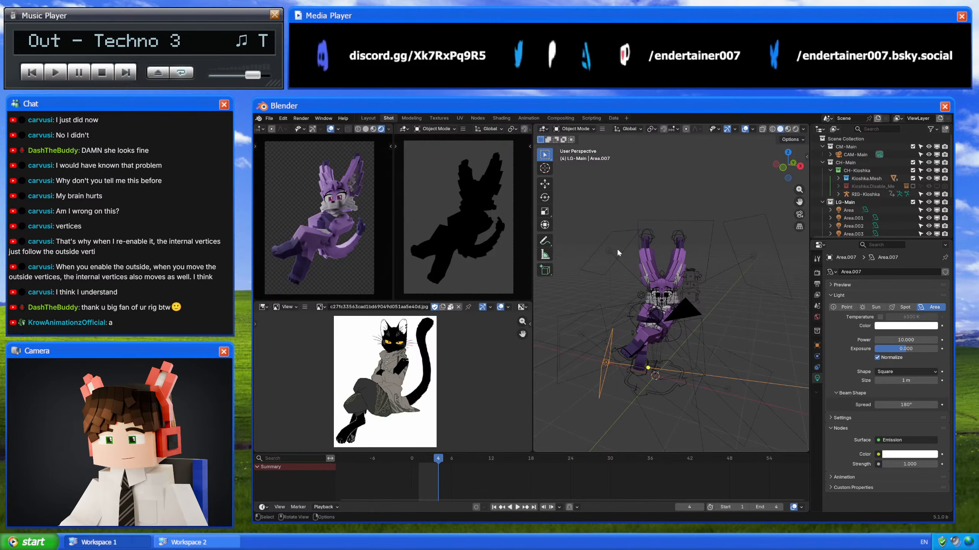
click(614, 248)
key(shift+d)
right_click(681, 252)
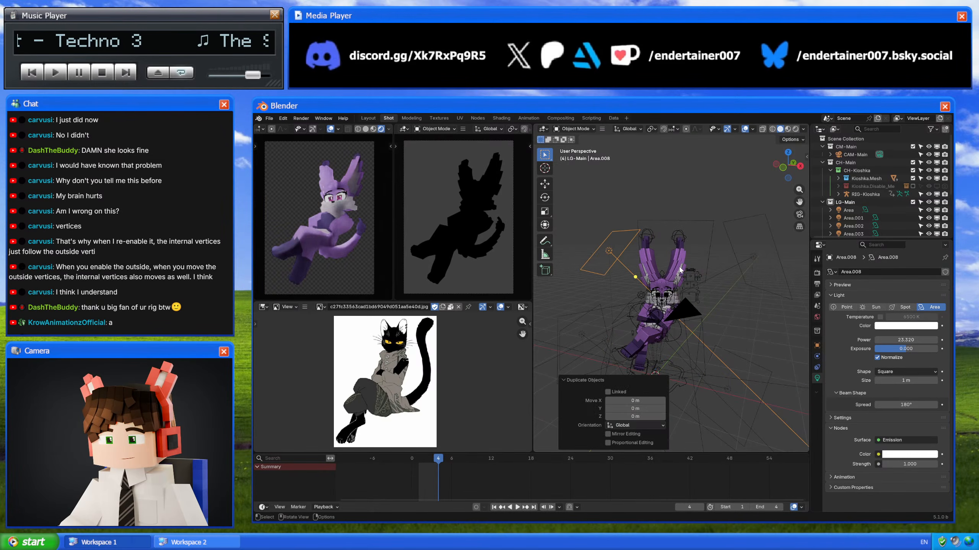
text(s.5)
key(Return)
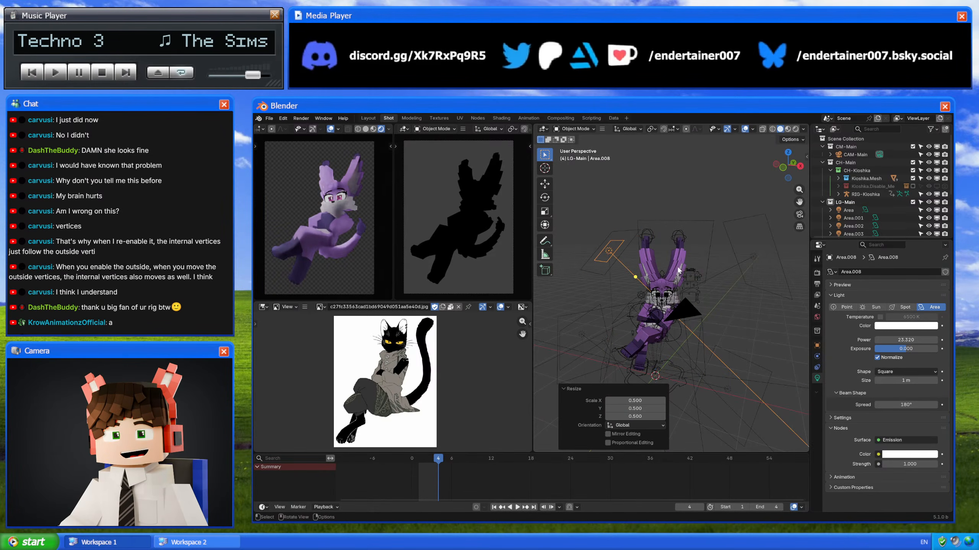
Step: Set the power of the half-size upper light to 5
click(894, 339)
text(5)
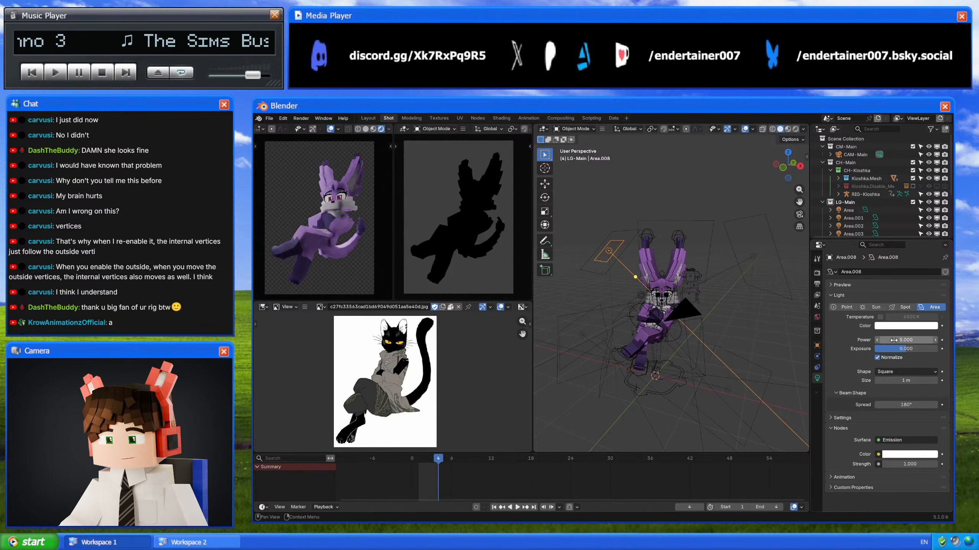
key(Return)
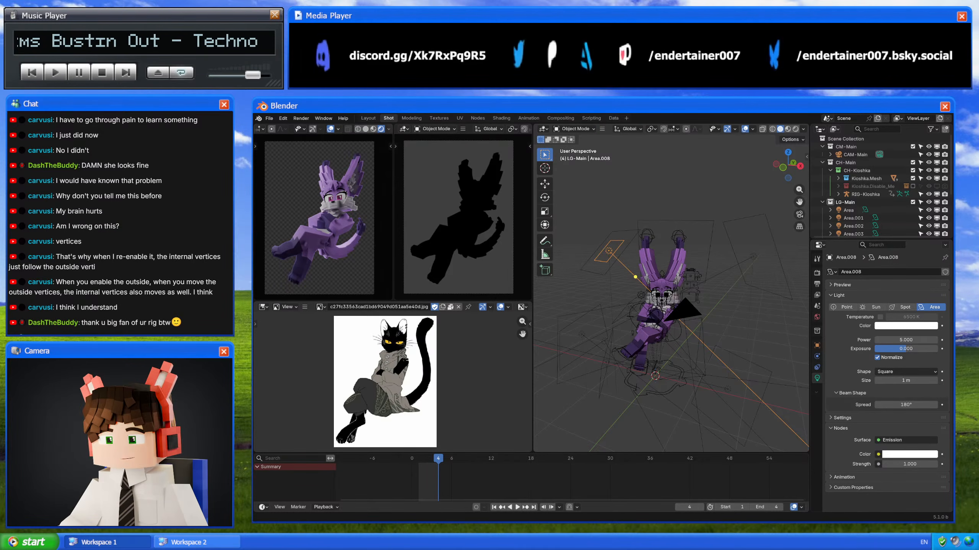
Step: Move the half-size upper light down toward the character's head and set its power to 2
middle_drag(684, 296, 692, 302)
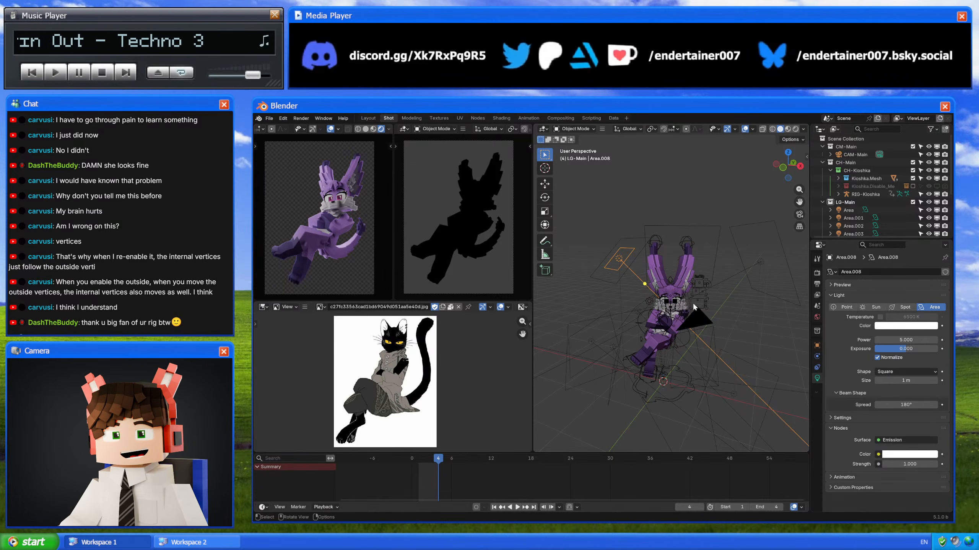
middle_drag(702, 299, 659, 286)
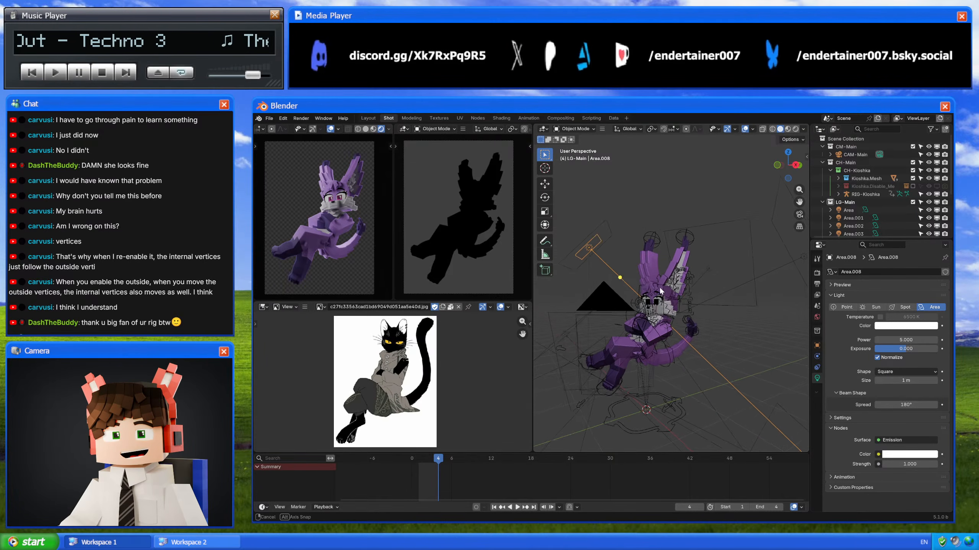
key(g)
click(698, 326)
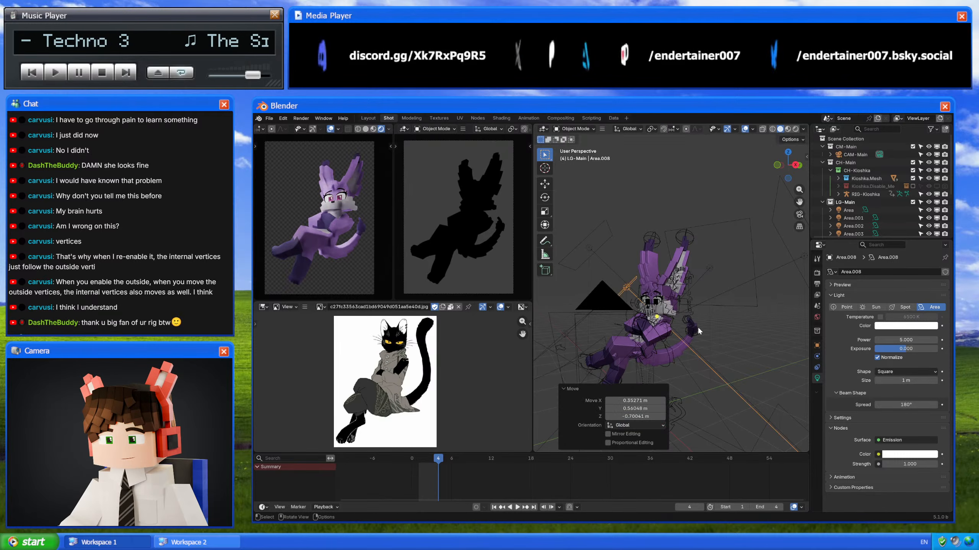
double_click(911, 338)
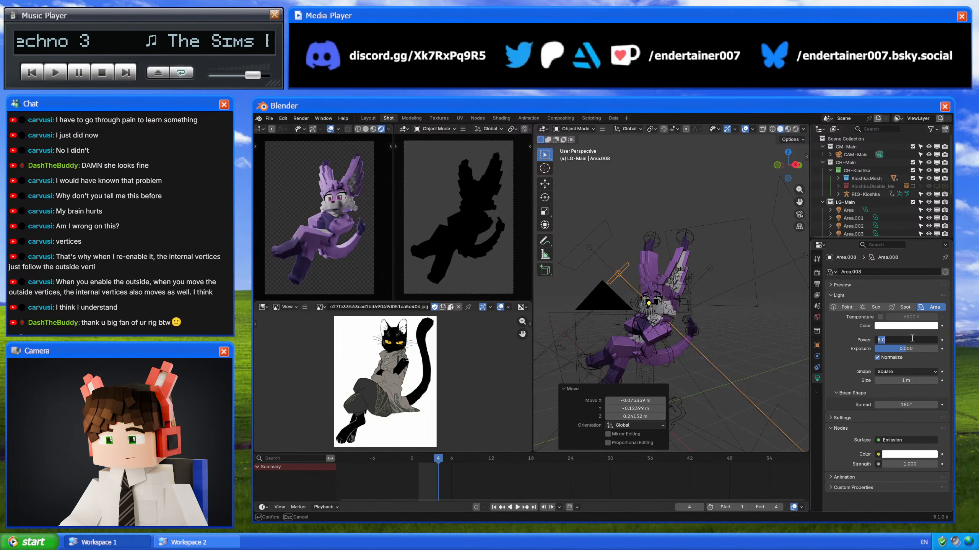
text(2)
key(Return)
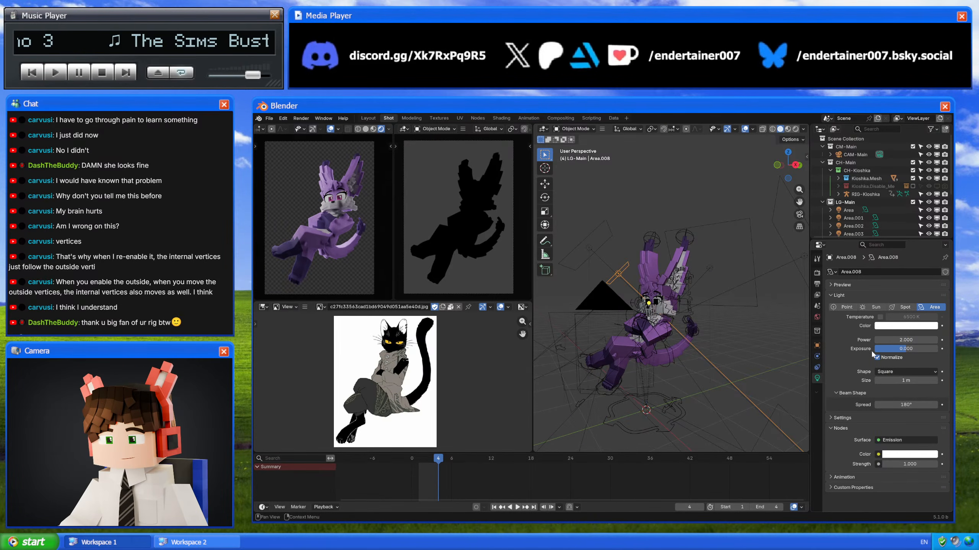
Step: Shift the half-size light slightly toward +X and -Y in top view, and set its power to 1
scroll(739, 309, up, 5)
scroll(337, 210, up, 4)
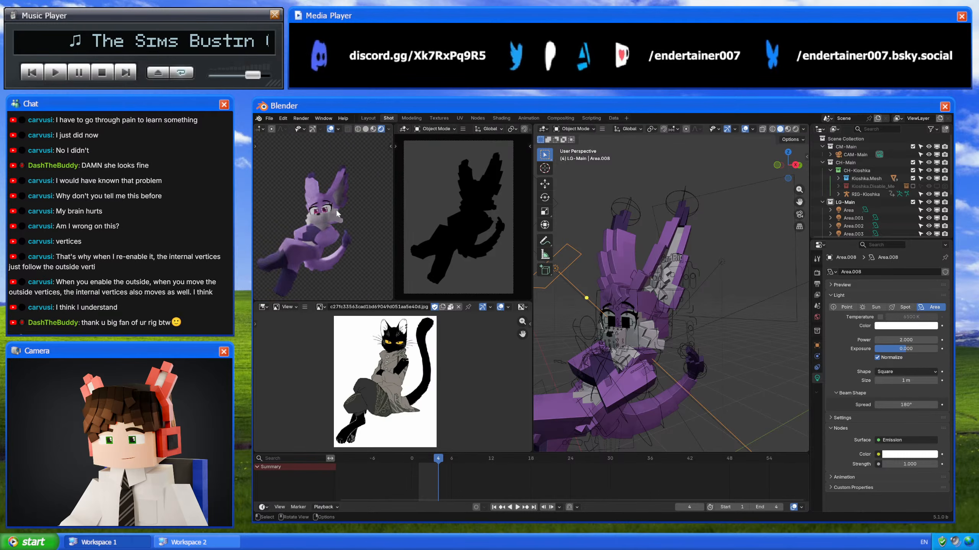
click(788, 155)
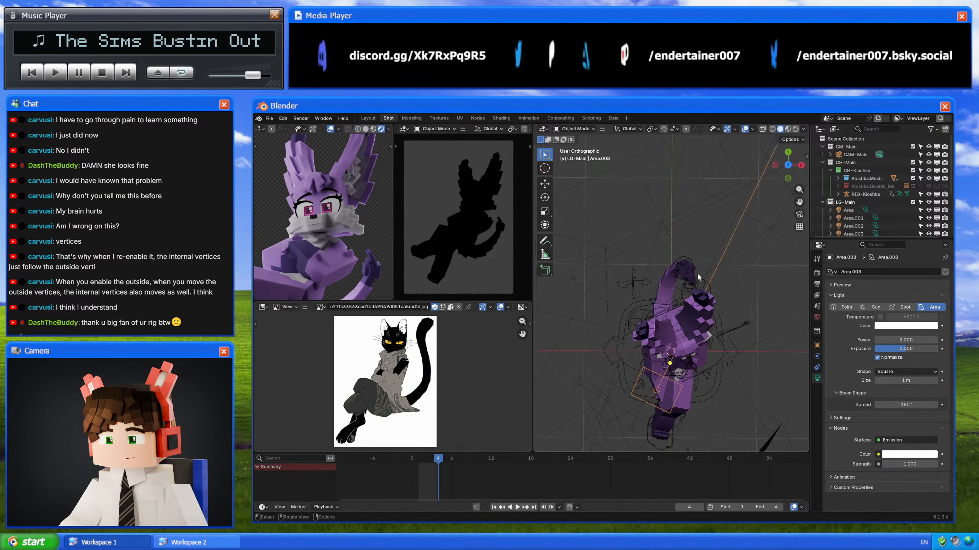
key(g)
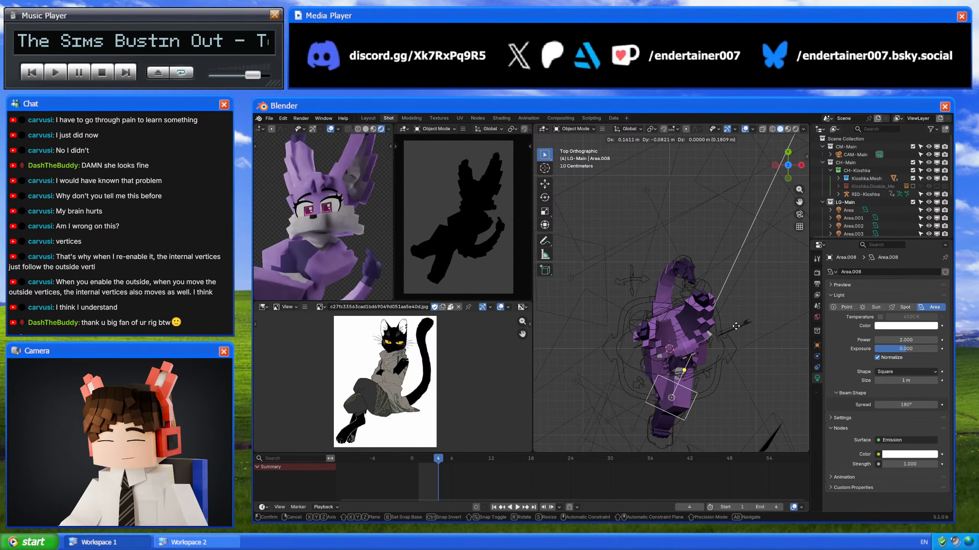
click(734, 324)
key(g)
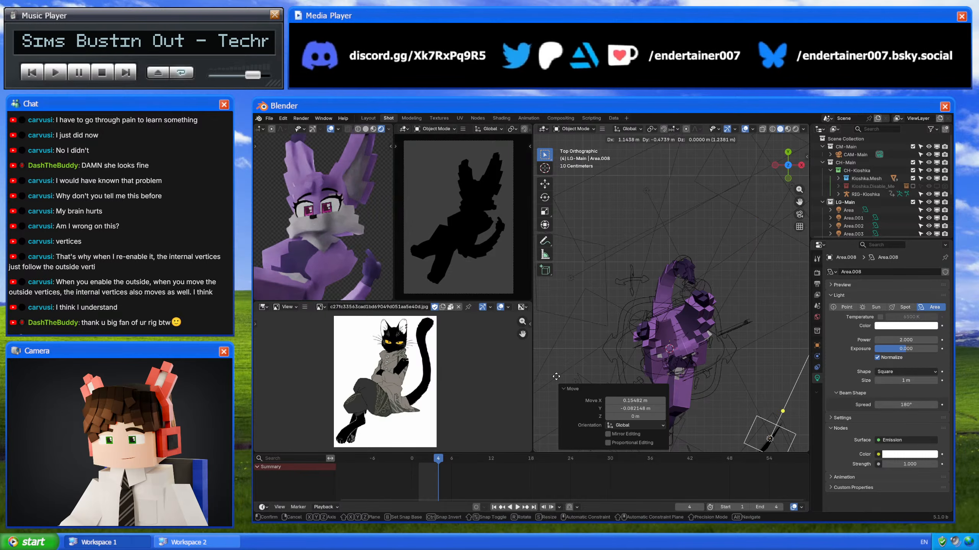
click(716, 353)
drag(922, 339, 898, 339)
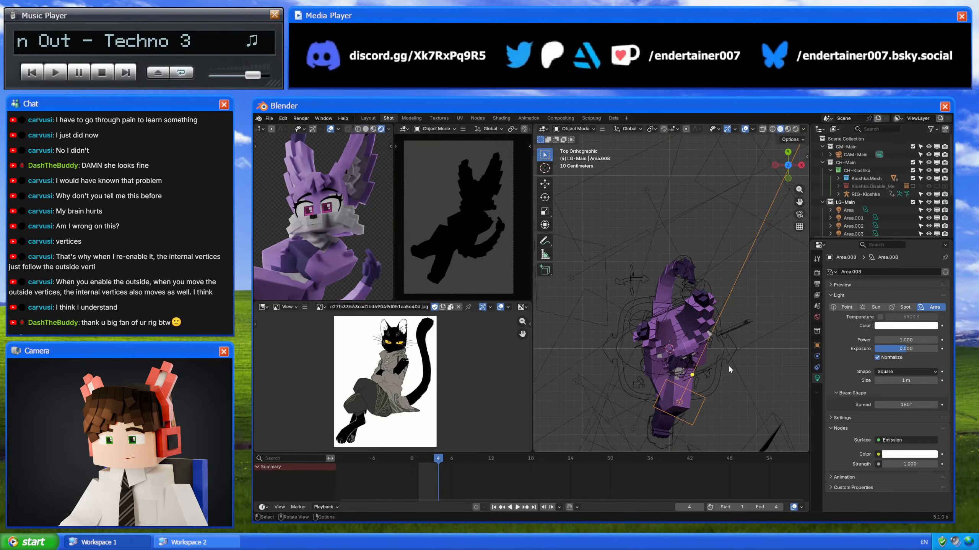
Step: Toggle the half-size light off and on to compare its effect, then lower it beside the character's head
key(h)
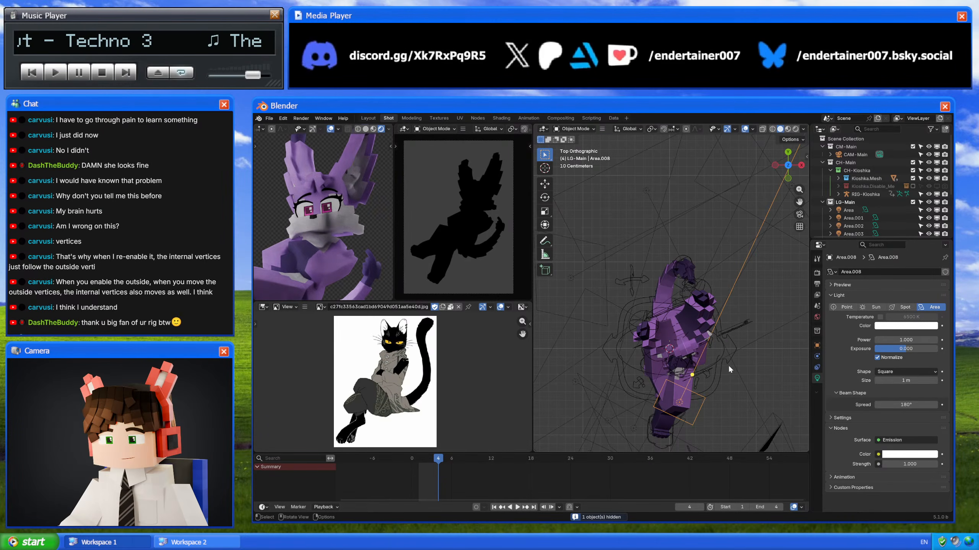
middle_drag(682, 304, 654, 246)
key(g)
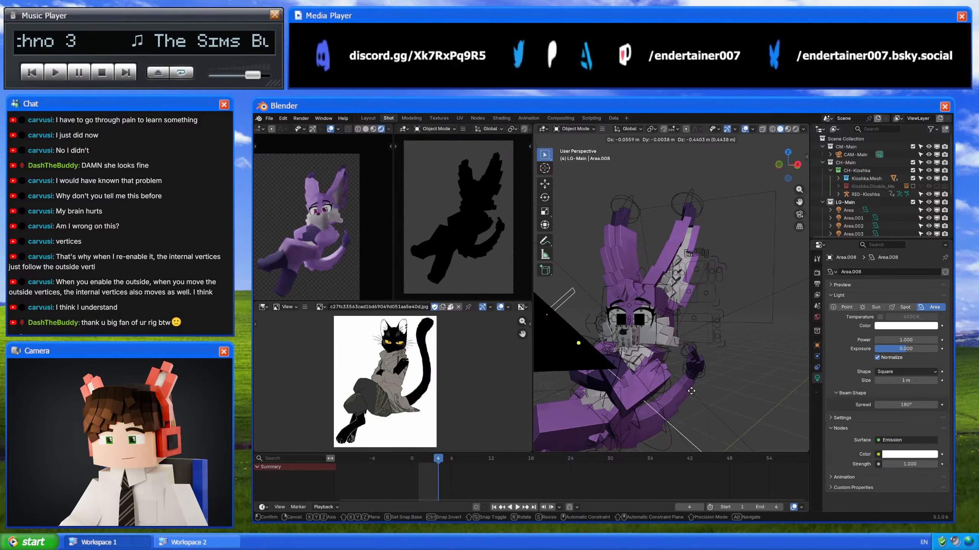
click(692, 374)
middle_drag(691, 374, 596, 223)
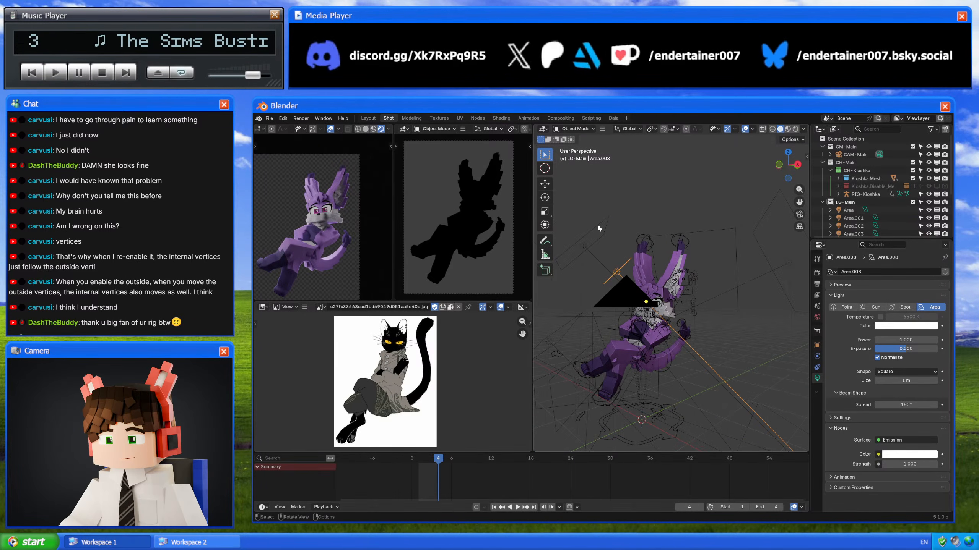
Step: Rotate the larger upper area light on the character's -X side by -15° and move it about 0.2 m downward
click(597, 223)
key(h)
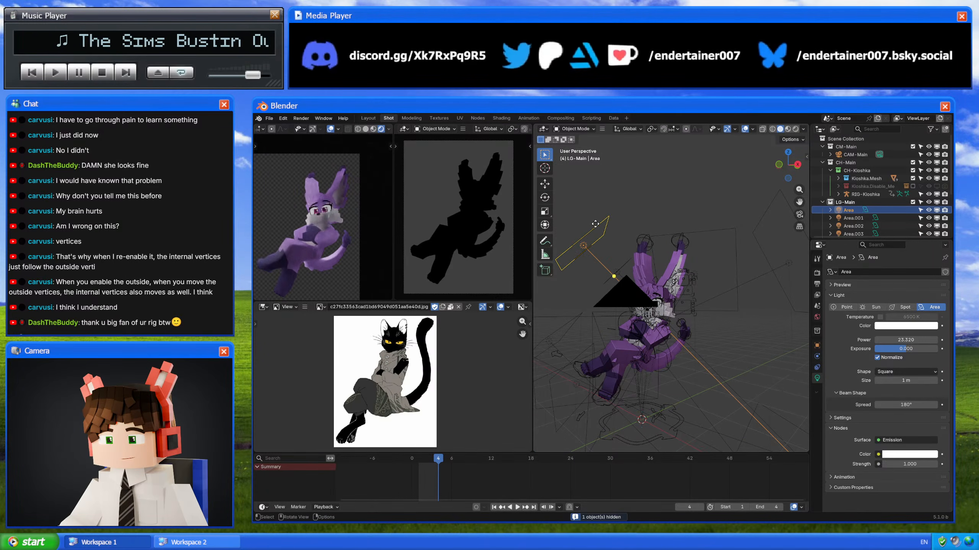
key(r)
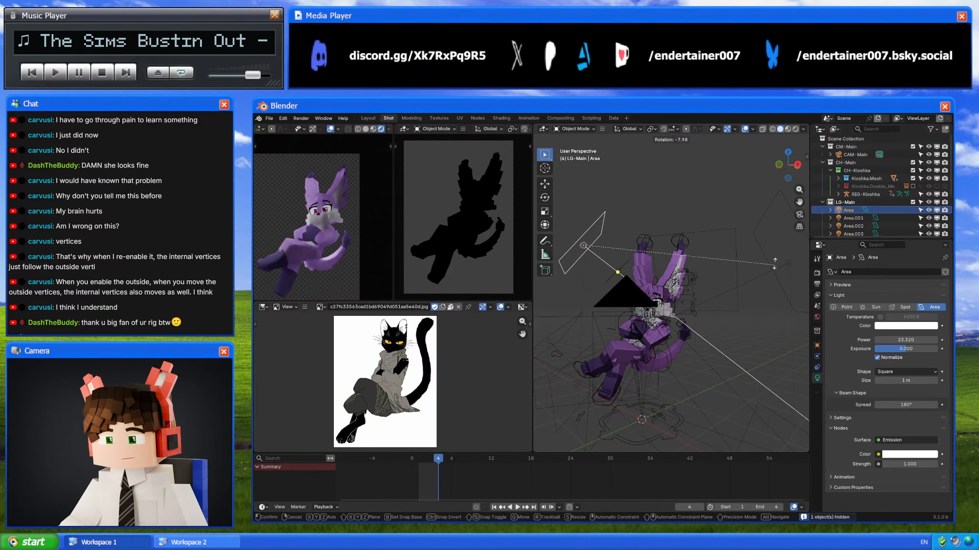
click(779, 236)
key(g)
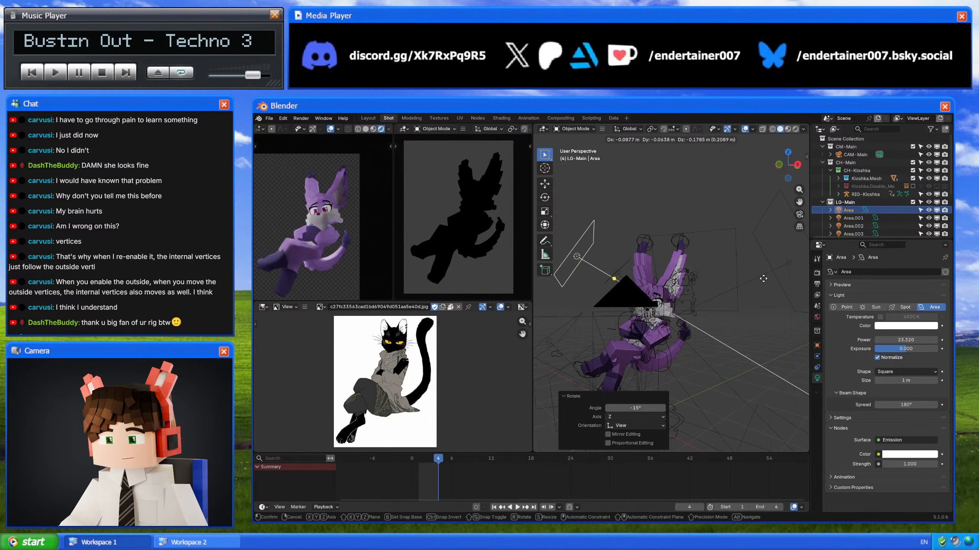
click(763, 278)
Step: Set the larger upper light's power to 15 and check the character's face in the render
click(915, 340)
text(1)
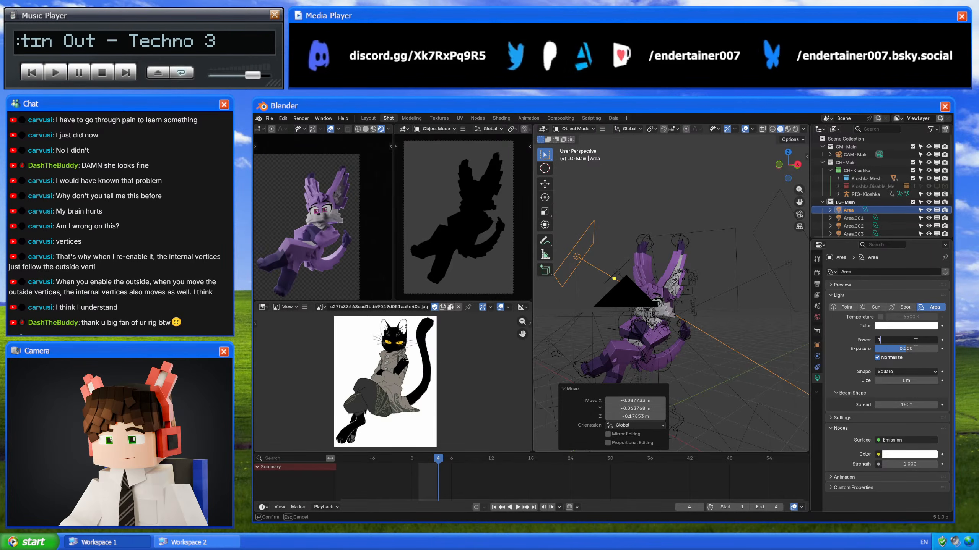
text(5)
key(Return)
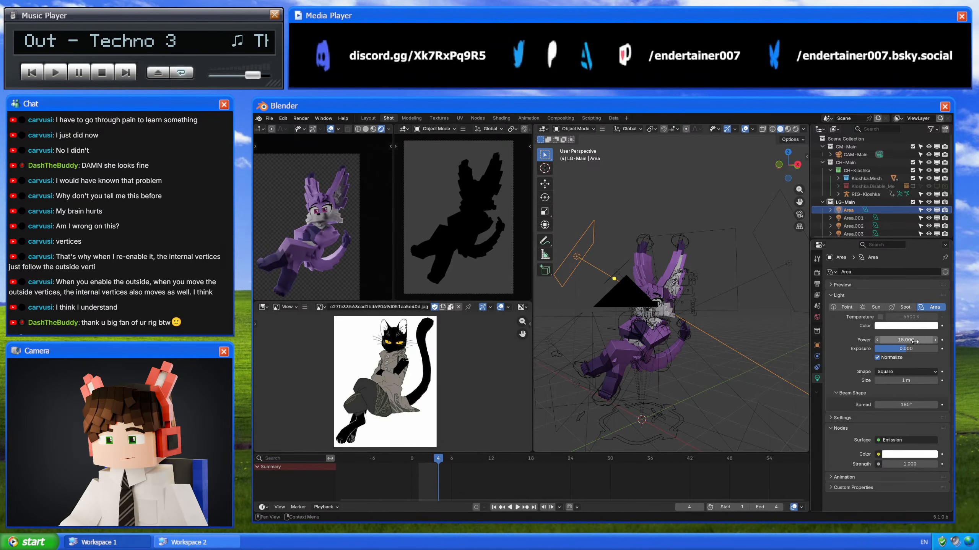
middle_drag(732, 309, 686, 293)
scroll(298, 231, up, 3)
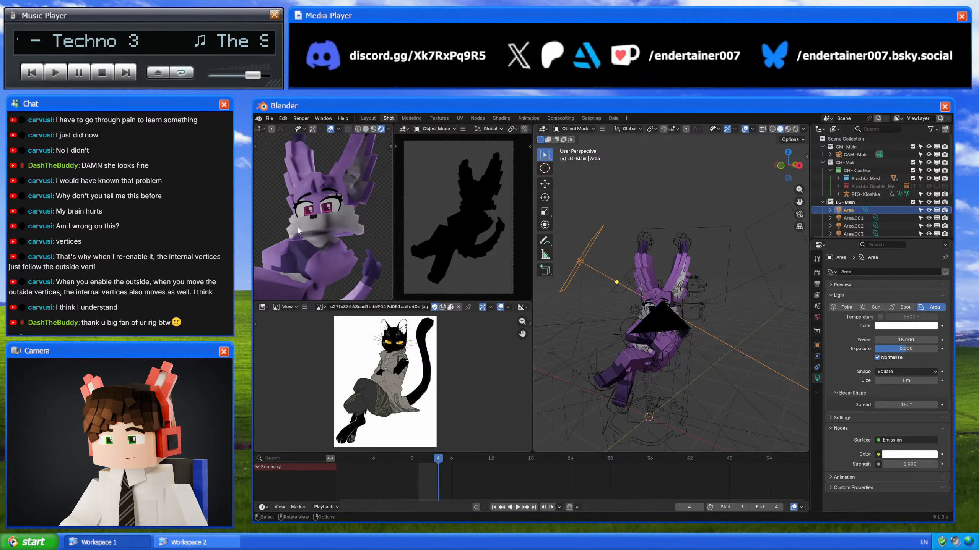
Step: Set the half-size light's power to 3.69, shift it slightly in top view, and check the face and full figure in the render
click(680, 327)
mouse_move(906, 340)
mouse_down()
mouse_move(920, 340)
mouse_move(910, 340)
mouse_up()
click(788, 151)
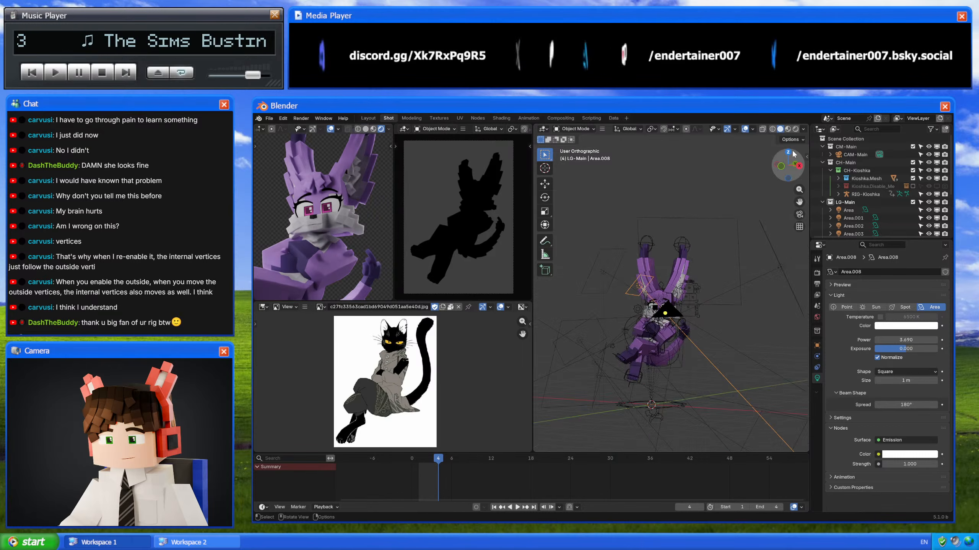
key(g)
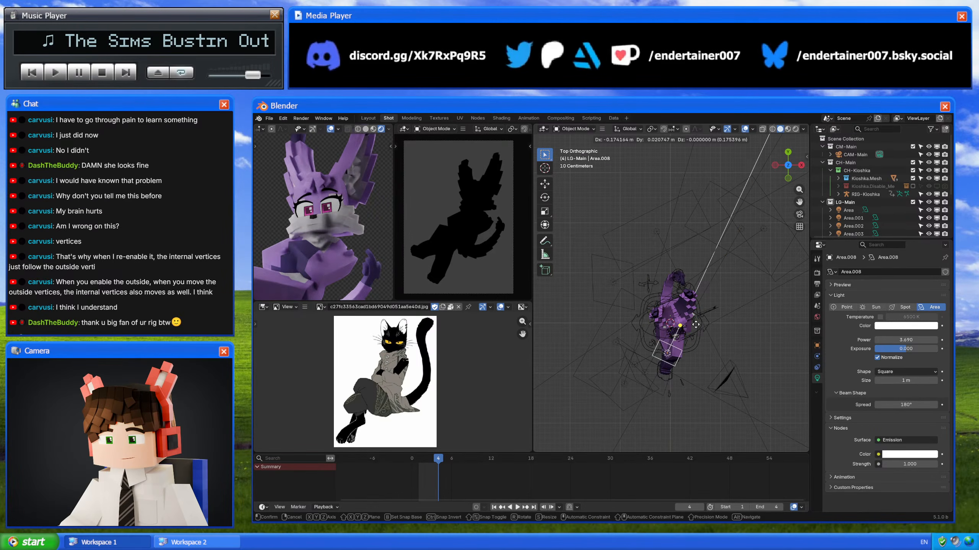
click(697, 326)
scroll(358, 209, down, 3)
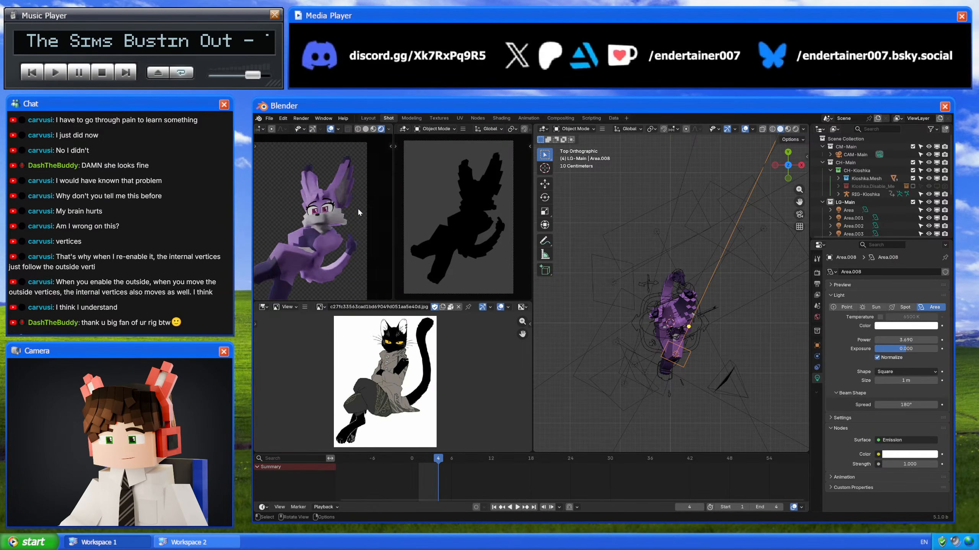
mouse_move(359, 208)
shift+middle_down()
mouse_move(378, 205)
mouse_move(367, 213)
shift+middle_up()
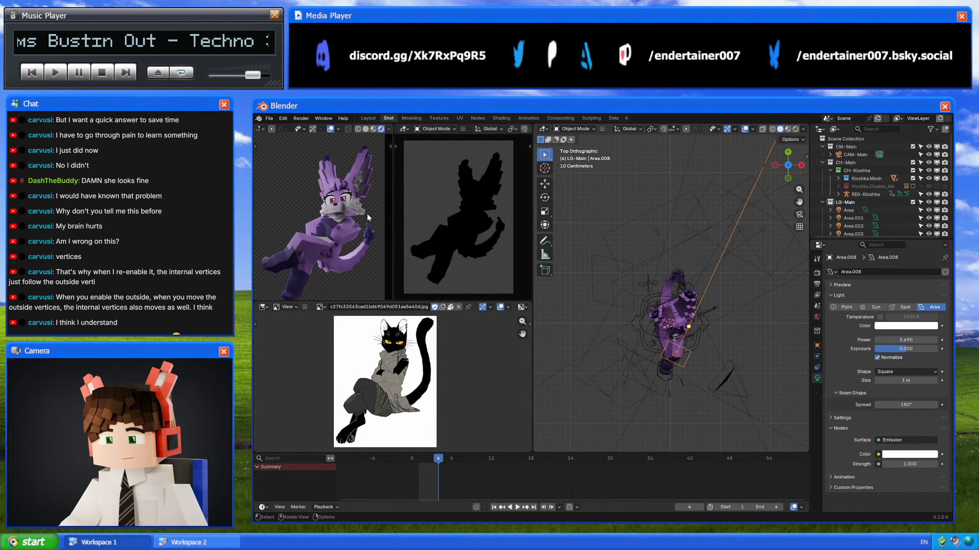
scroll(349, 211, up, 3)
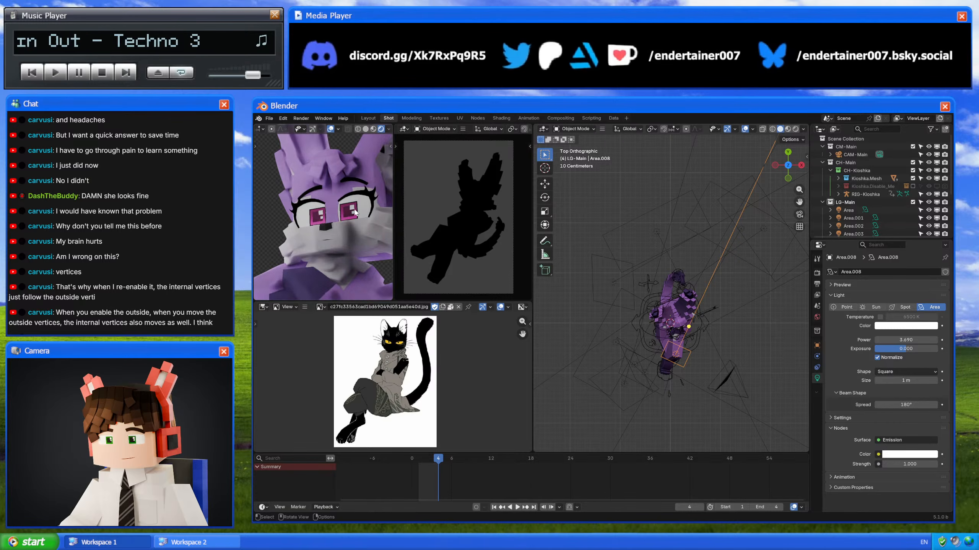
scroll(354, 212, down, 3)
scroll(368, 194, down, 2)
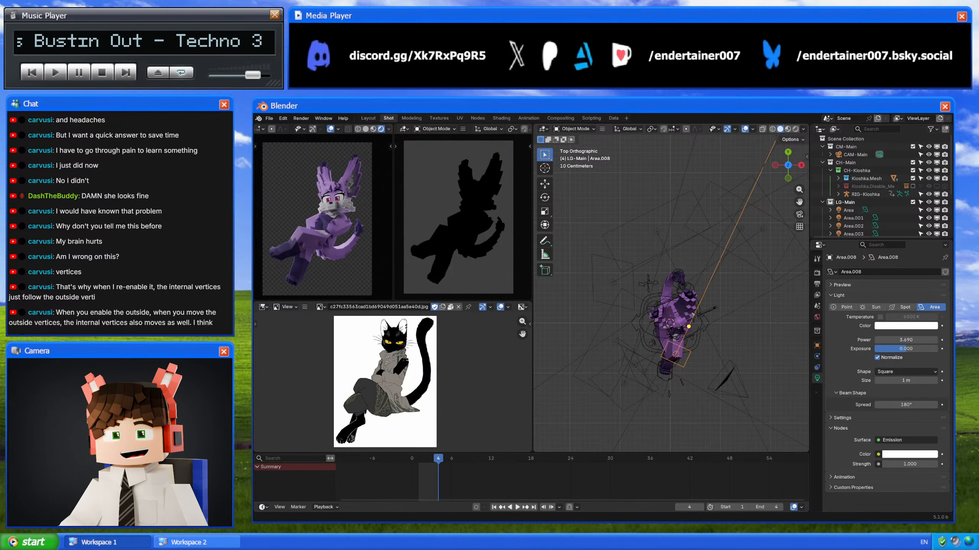
Step: Put the RIG-Kioshka rig in Pose Mode, select the character's leg IK controls, and return to Object Mode
middle_drag(743, 154, 658, 352)
click(658, 352)
key(ctrl+Tab)
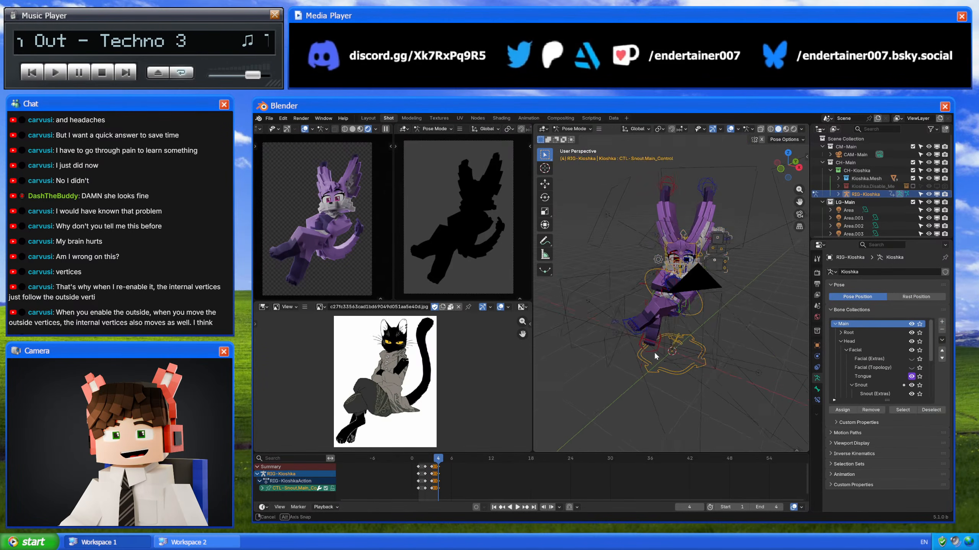
scroll(653, 351, up, 3)
scroll(646, 376, up, 2)
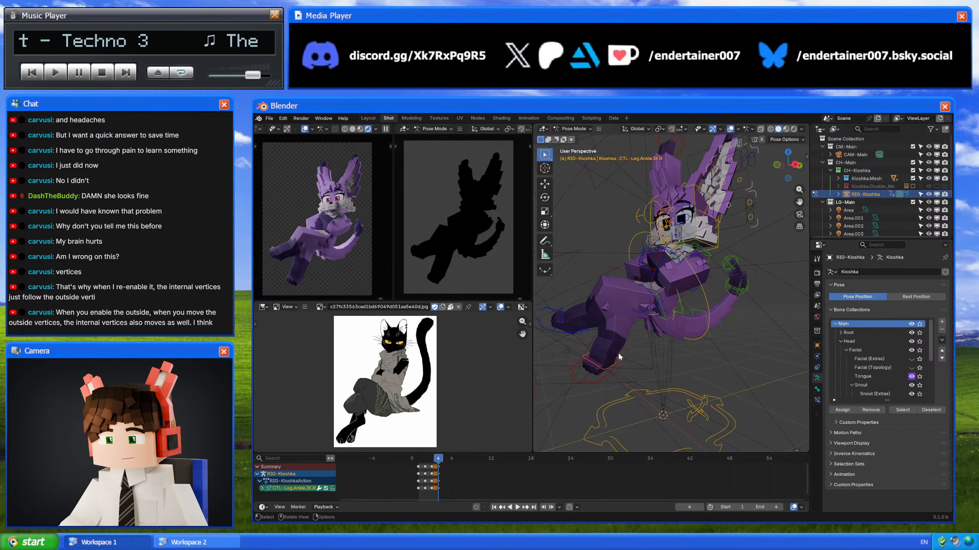
click(618, 353)
drag(618, 352, 656, 344)
key(ctrl+Tab)
Step: Duplicate the half-size light in top view, placing the copy about 0.91 m along X and 0.39 m along Y away
middle_drag(656, 344, 659, 297)
scroll(658, 297, up, 3)
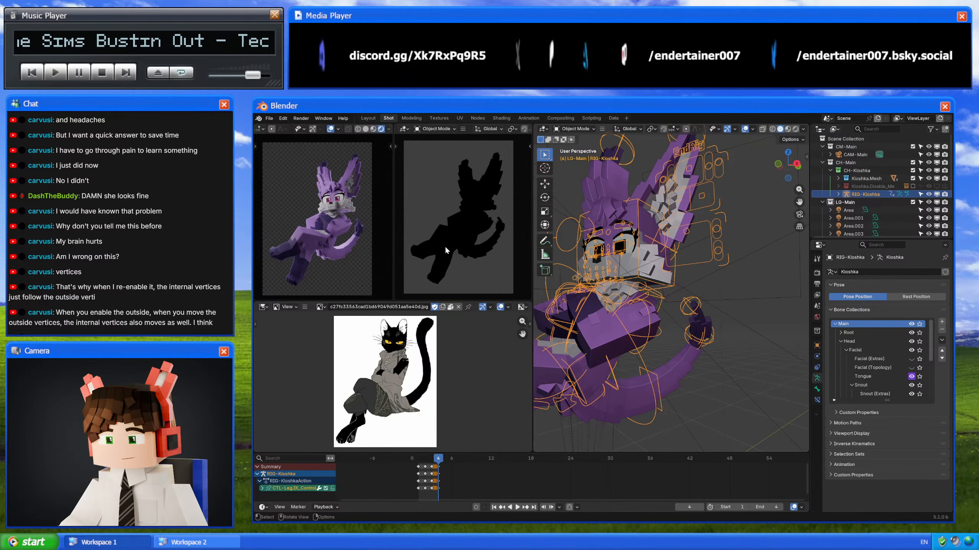
scroll(343, 231, up, 6)
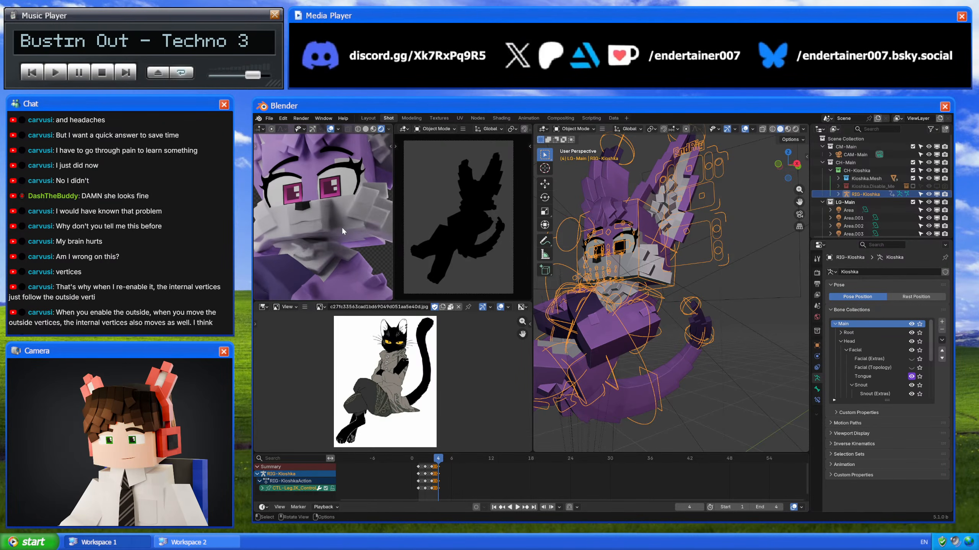
scroll(342, 231, down, 7)
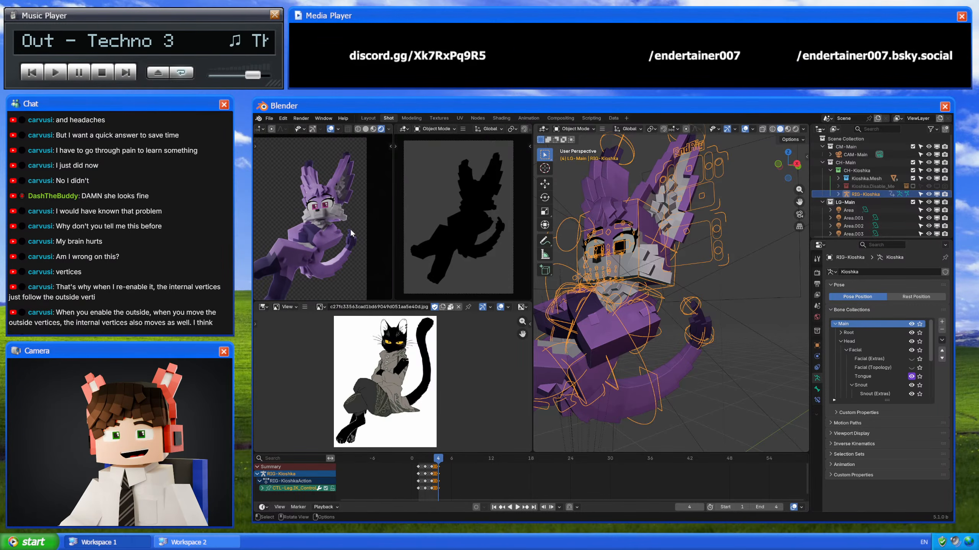
scroll(617, 255, down, 5)
middle_drag(632, 278, 616, 257)
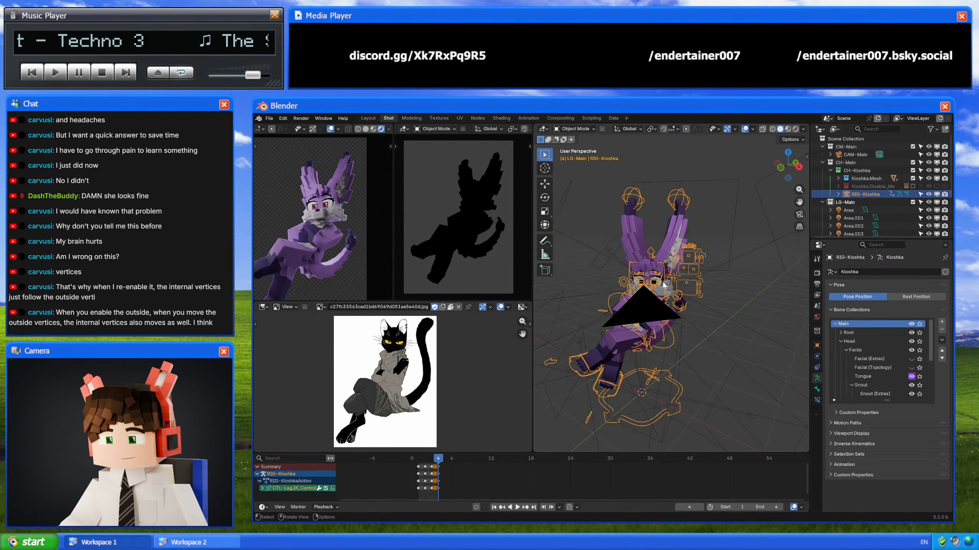
click(616, 253)
click(788, 154)
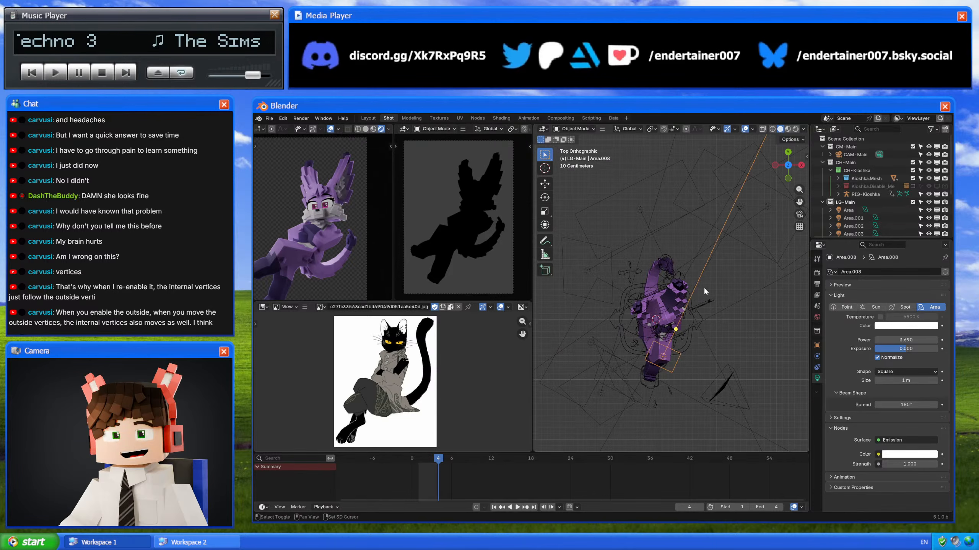
key(shift+d)
click(703, 286)
Step: Turn the duplicated light in top view to aim at the character from the +X side and move it about 0.65 m along Y
key(r)
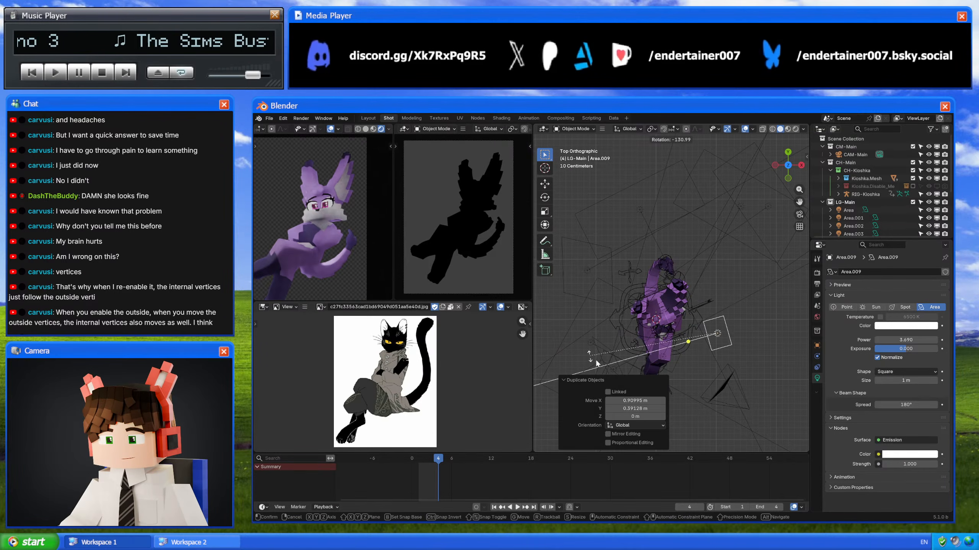
click(581, 370)
key(g)
click(709, 322)
Step: Rotate the duplicated light around its local X axis to adjust its tilt toward the character
middle_drag(708, 322, 749, 293)
key(r)
key(x)
key(x)
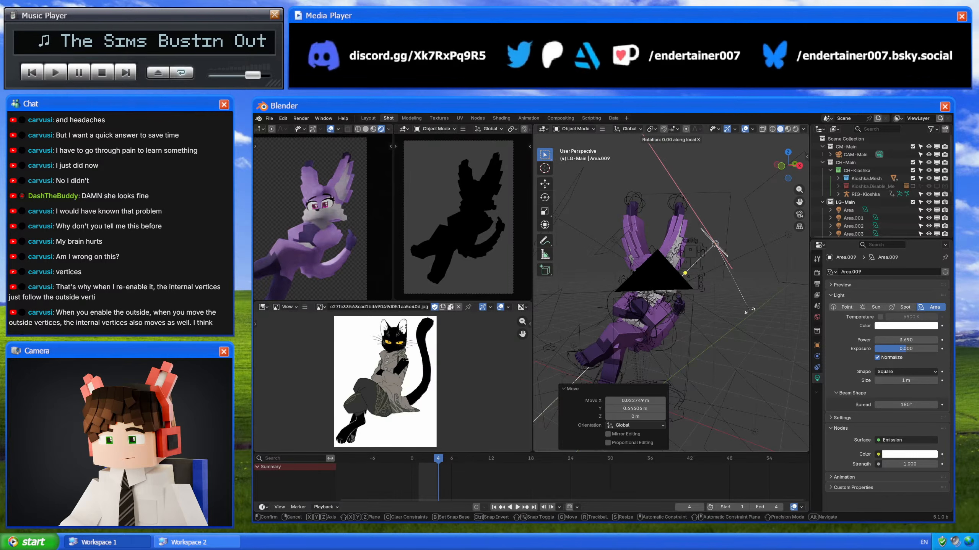
Step: Rotate the Area.009 light about 57.7° around its local X axis and move it about 0.48 m, mostly downward
click(704, 320)
key(g)
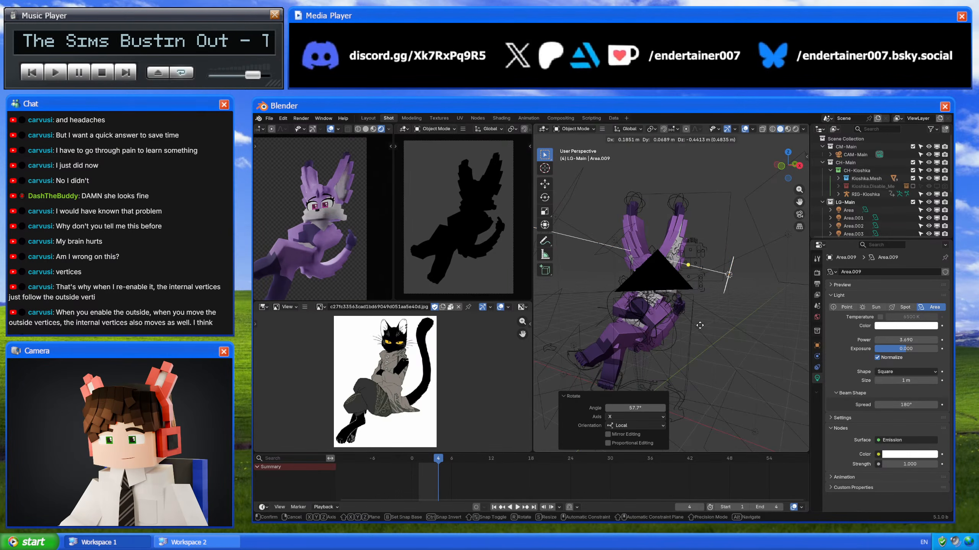
click(700, 329)
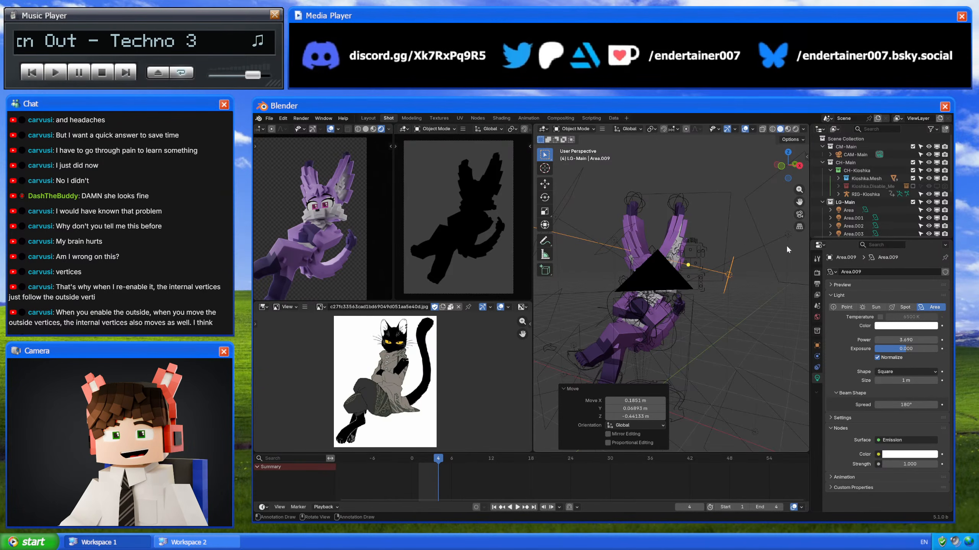
Step: Set the Area.009 light's power to 1
click(900, 339)
text(5)
key(Return)
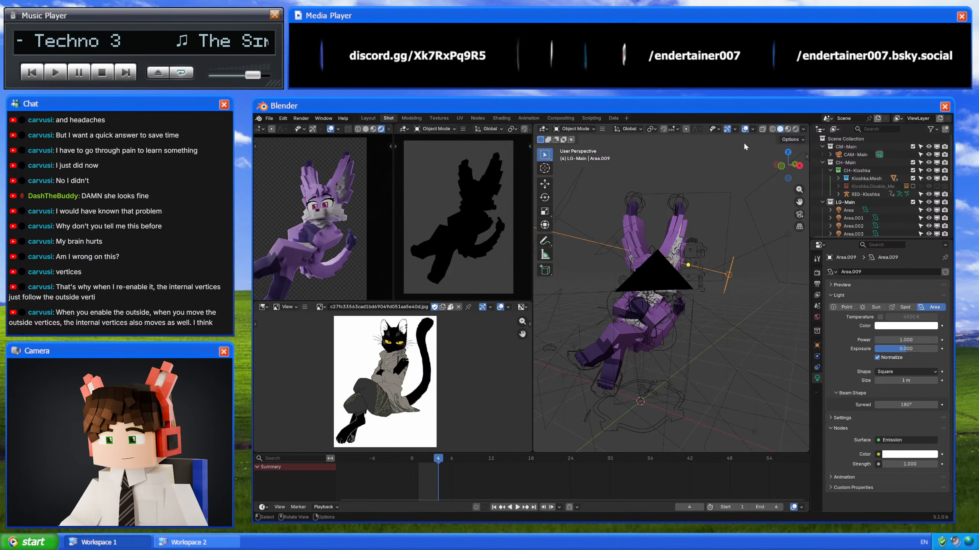
Step: From the top view, shift the Area.009 light about 0.19 m along negative X and adjust its rotation slightly
click(787, 152)
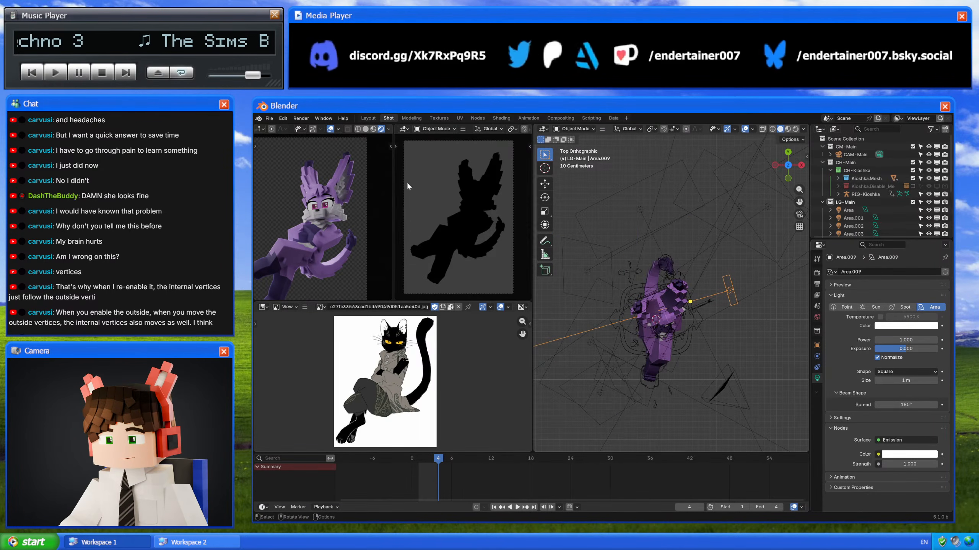
scroll(325, 209, up, 3)
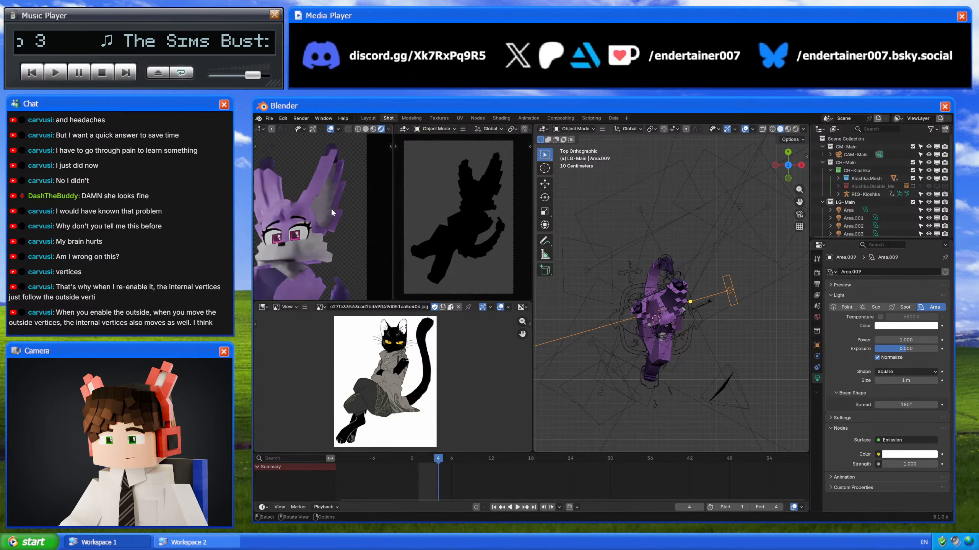
scroll(332, 211, up, 5)
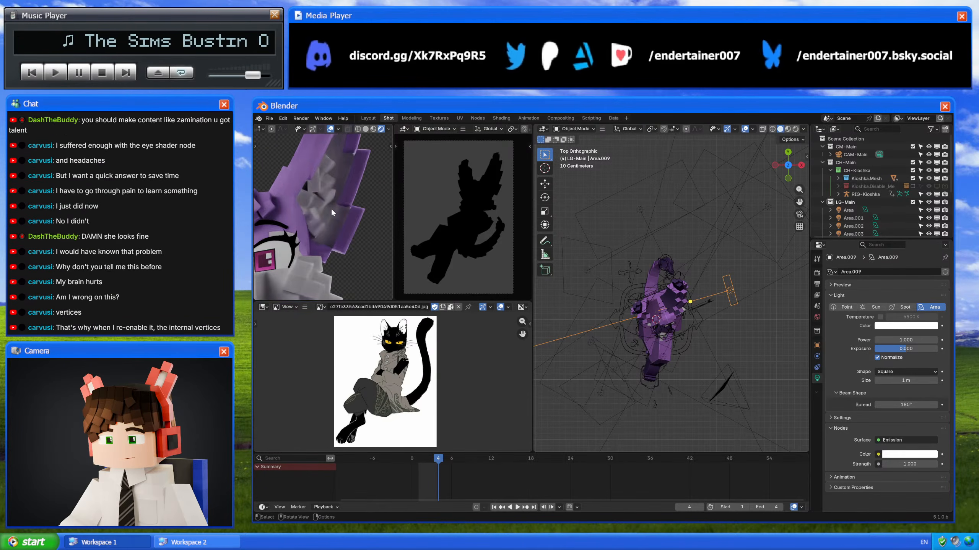
scroll(330, 208, down, 6)
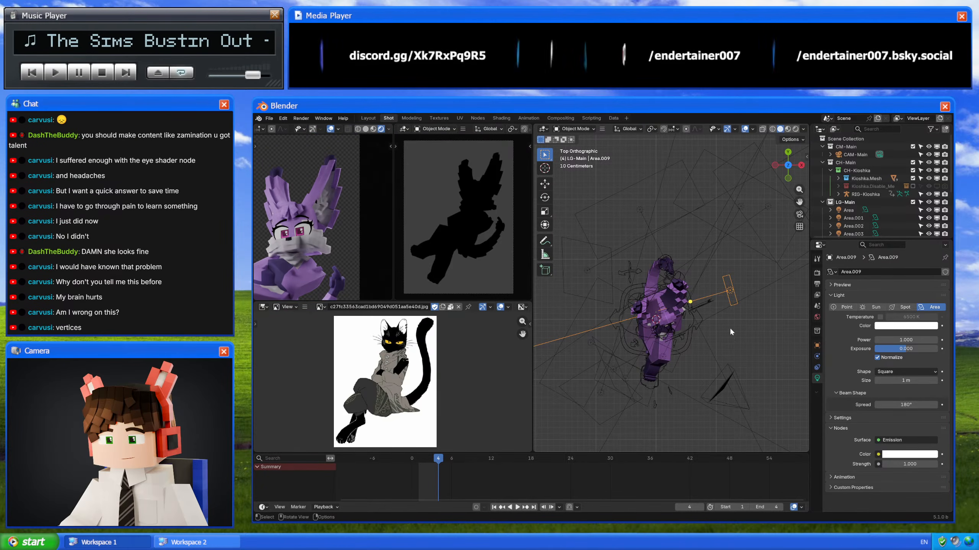
key(g)
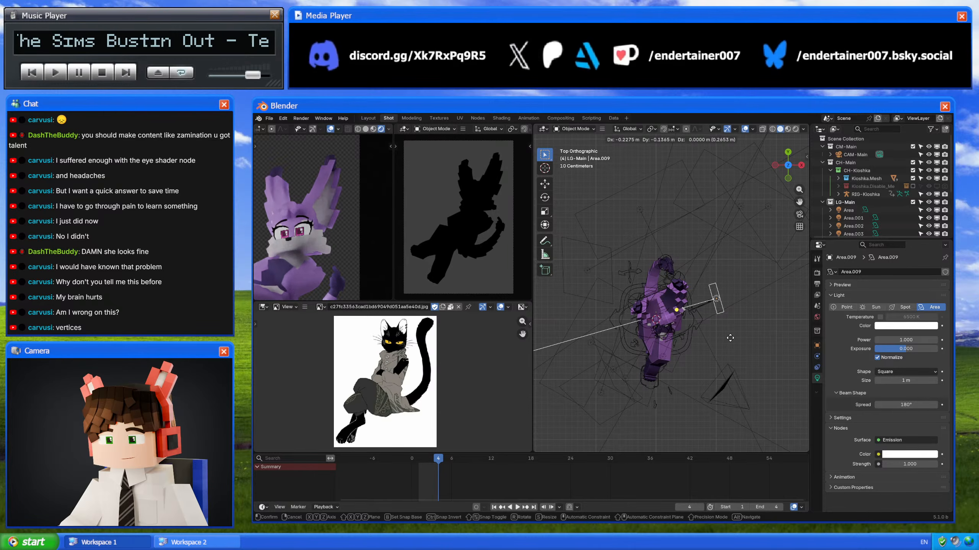
click(733, 323)
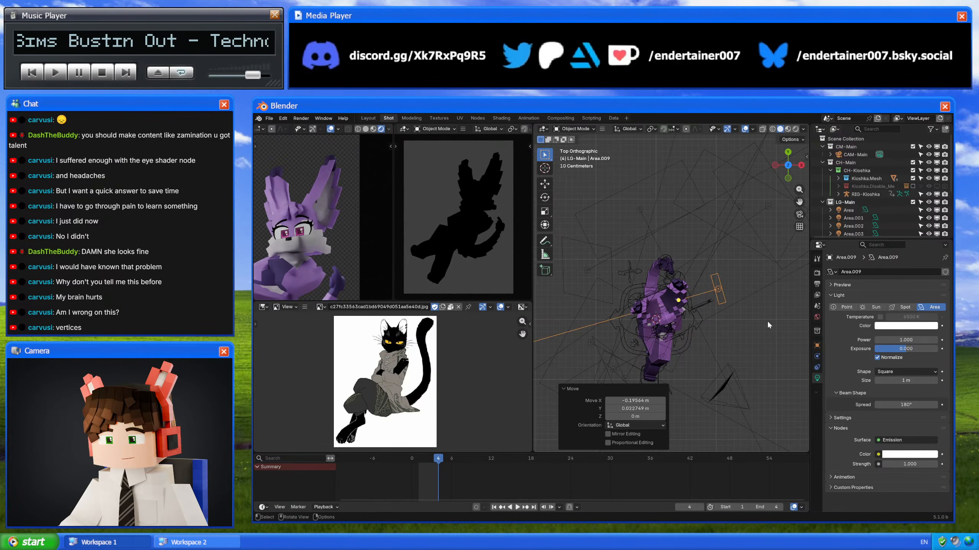
key(r)
click(772, 317)
Step: Toggle the Area.009 light's viewport visibility off and on to check its effect on the rendered character
scroll(910, 211, down, 5)
click(929, 205)
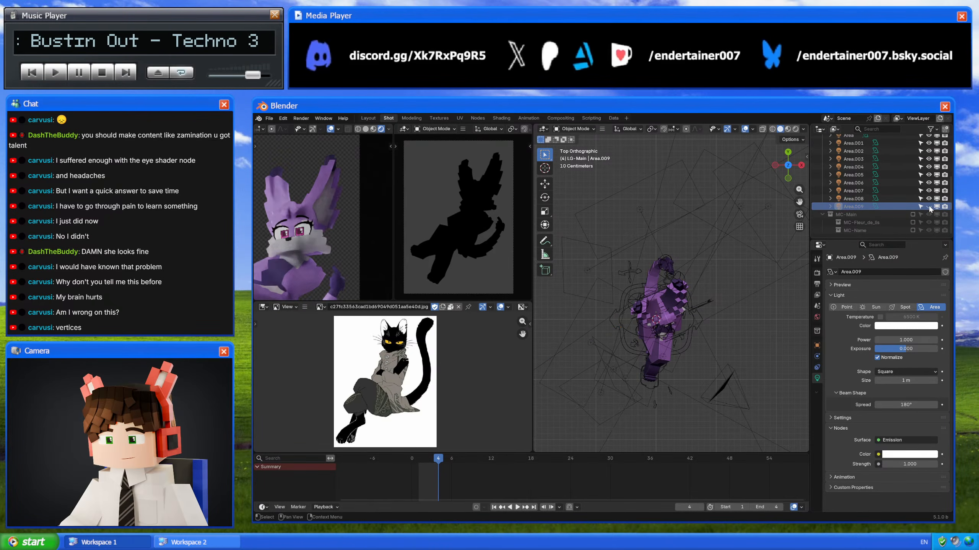
click(929, 208)
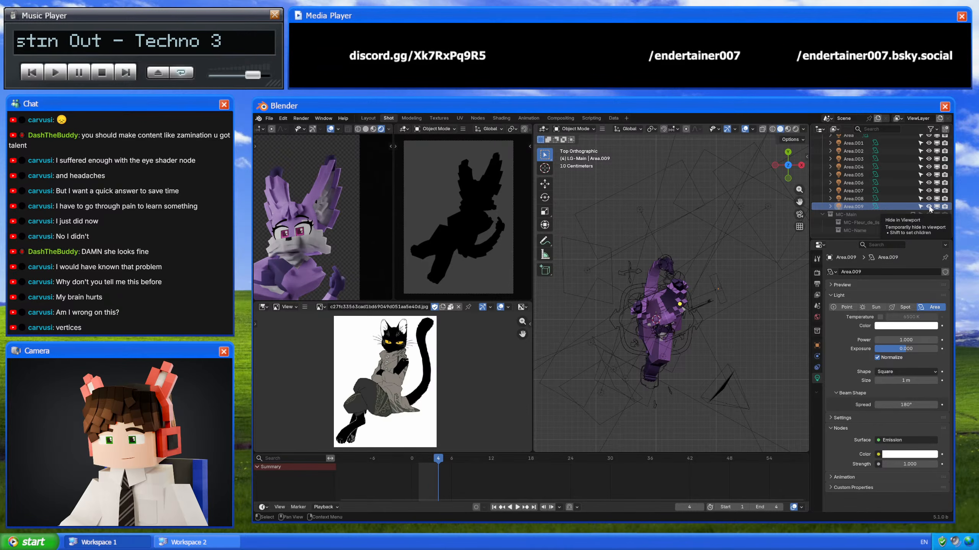
Step: Select the Area.005 light behind the character and set its power to 50
click(637, 242)
click(912, 339)
text(1)
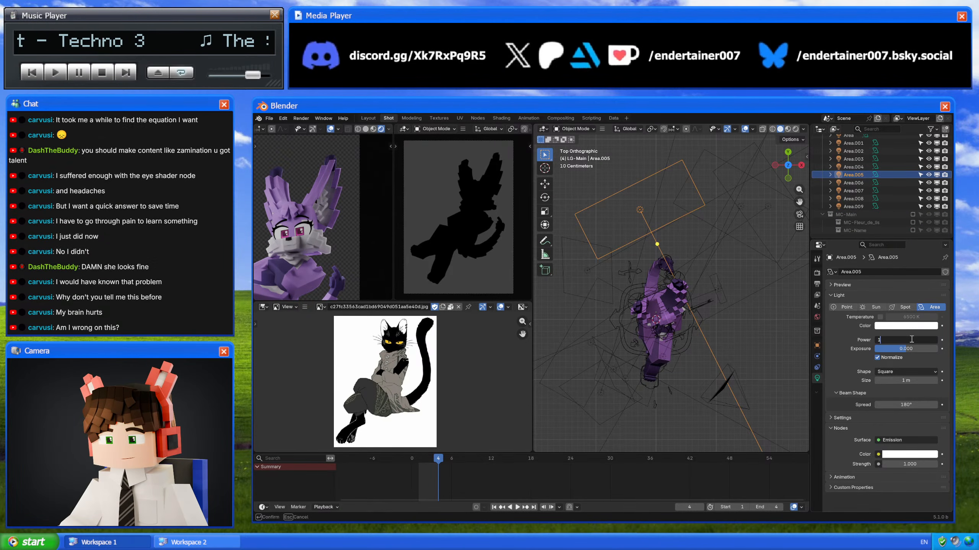
key(Return)
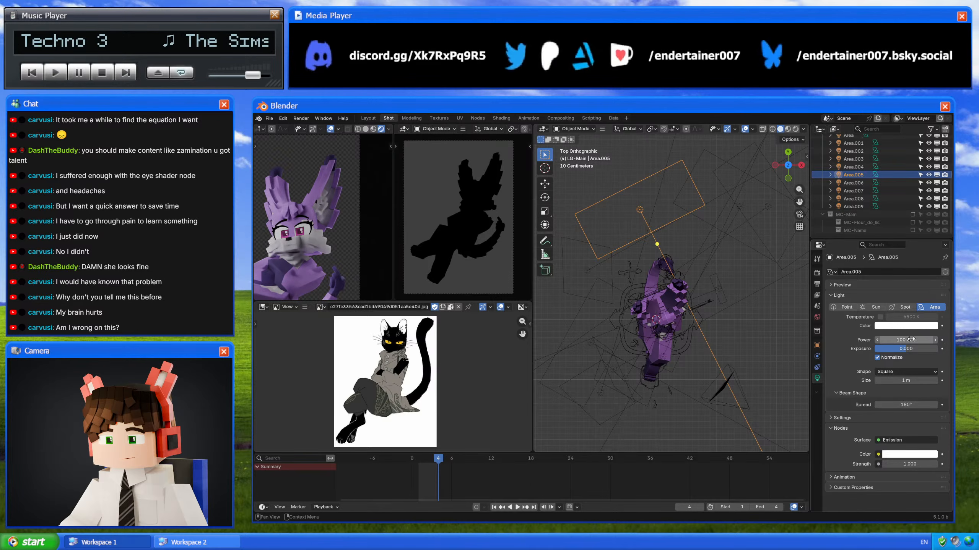
key(Return)
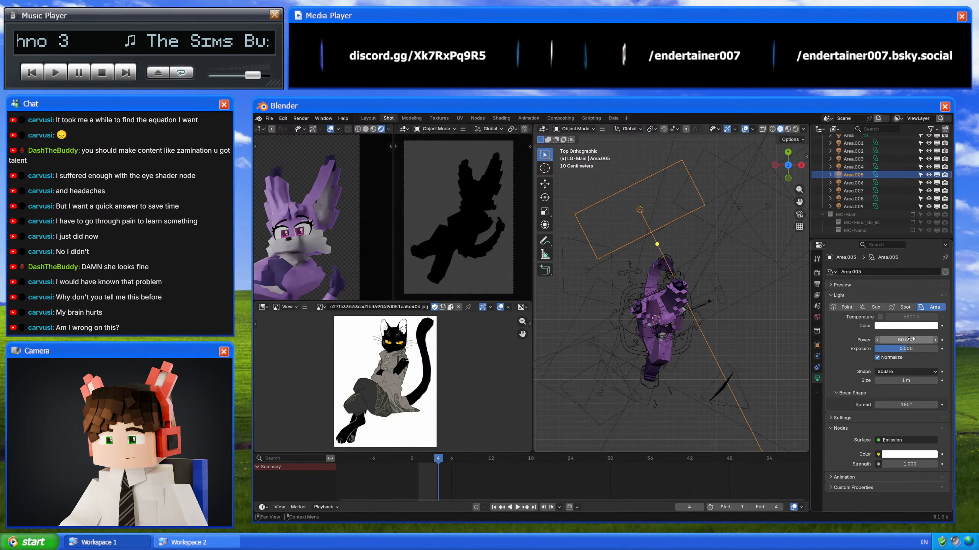
click(911, 339)
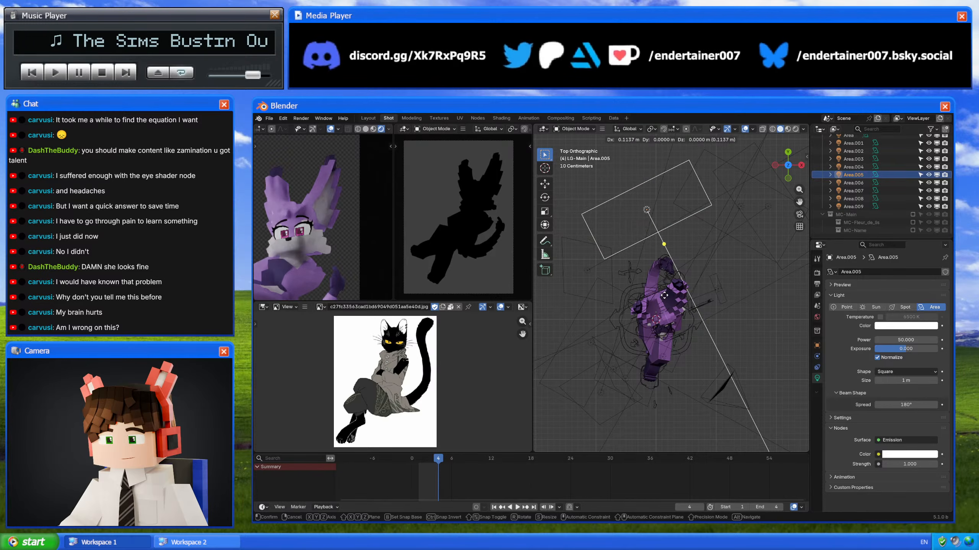
key(g)
click(315, 223)
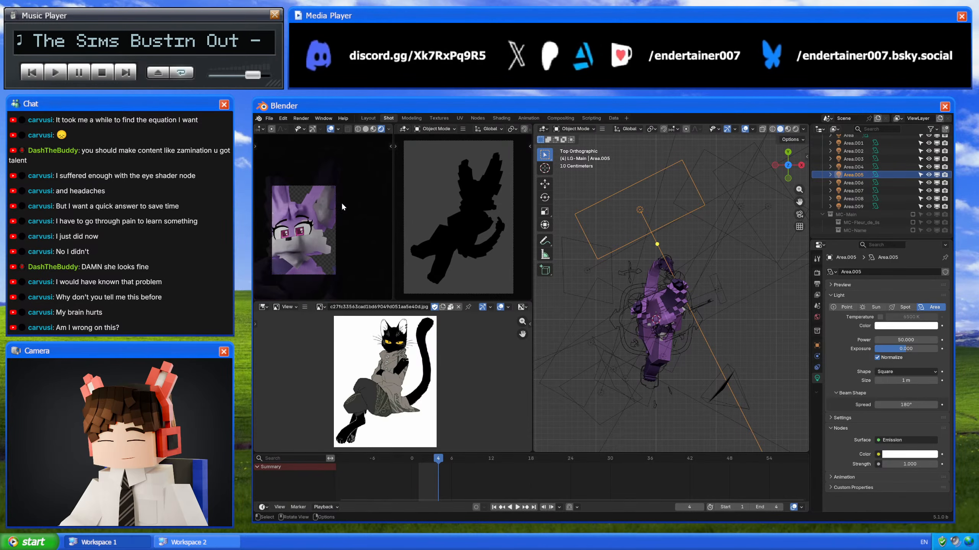
Step: Compare the rendered face, ears and body with the Area.005 light hidden and shown
key(h)
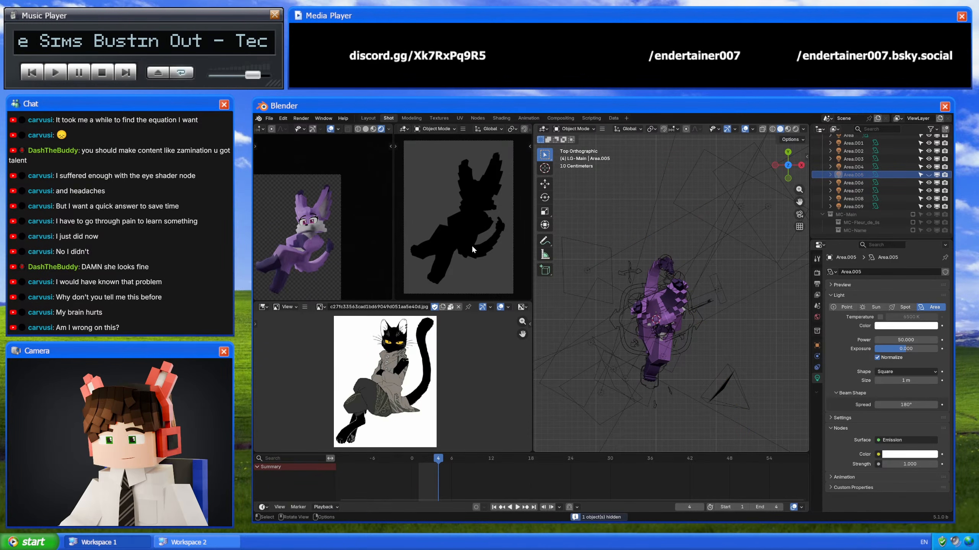
scroll(333, 235, up, 3)
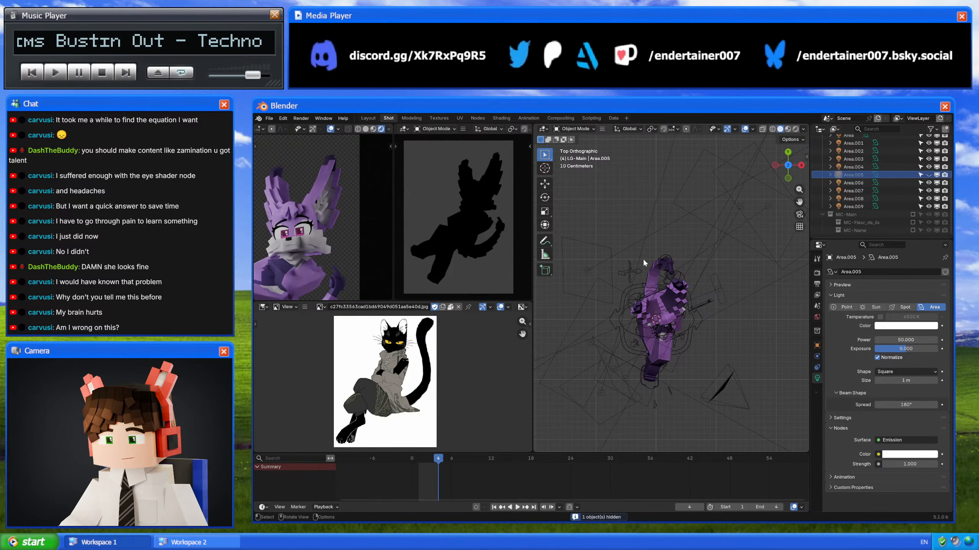
key(alt+h)
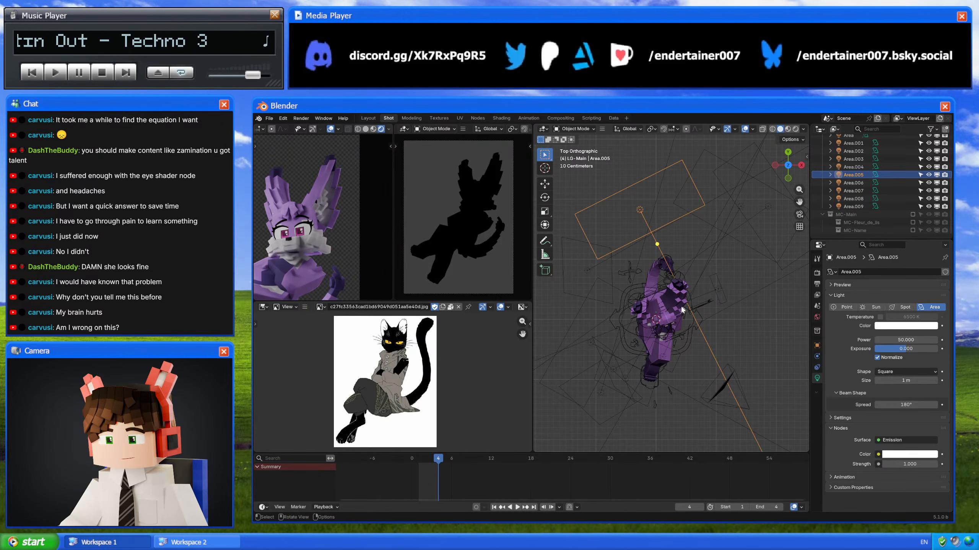
key(g)
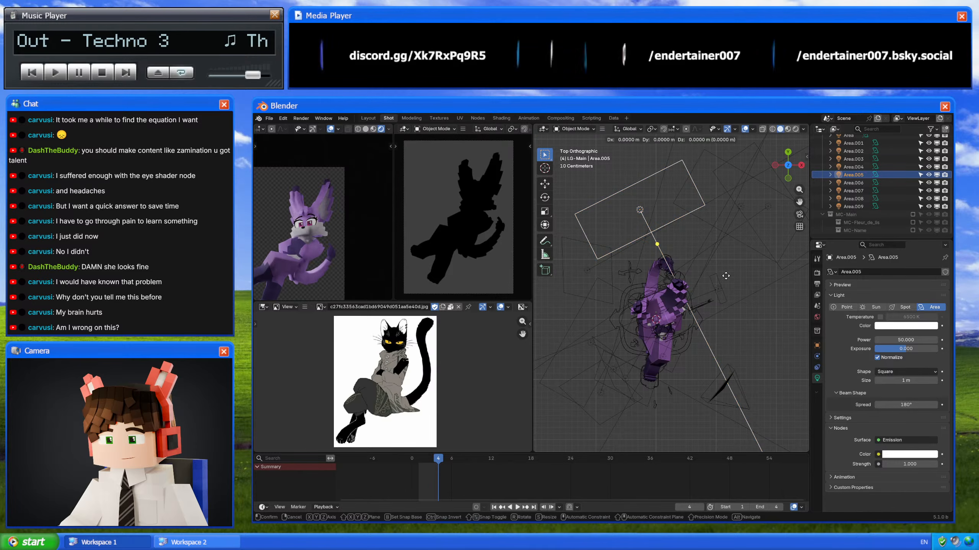
key(Escape)
key(h)
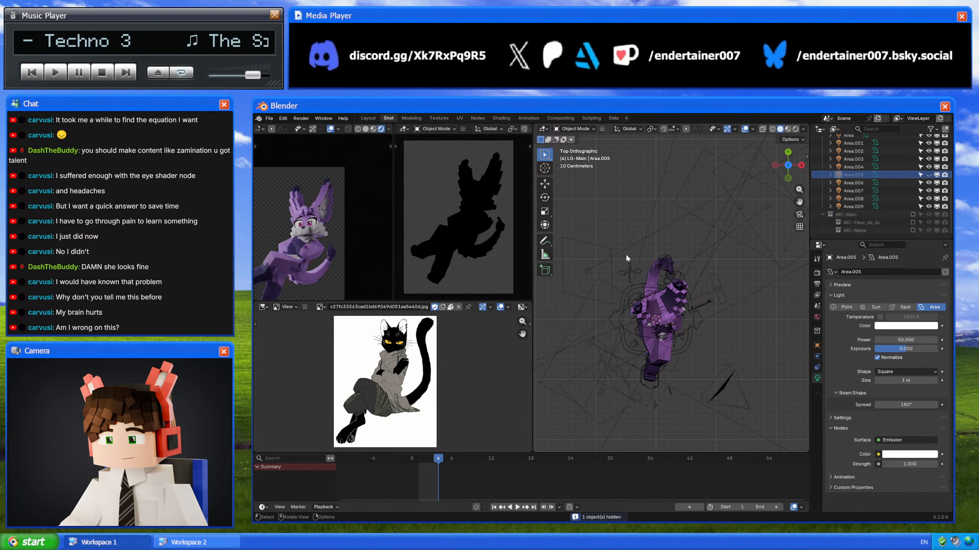
scroll(324, 207, up, 4)
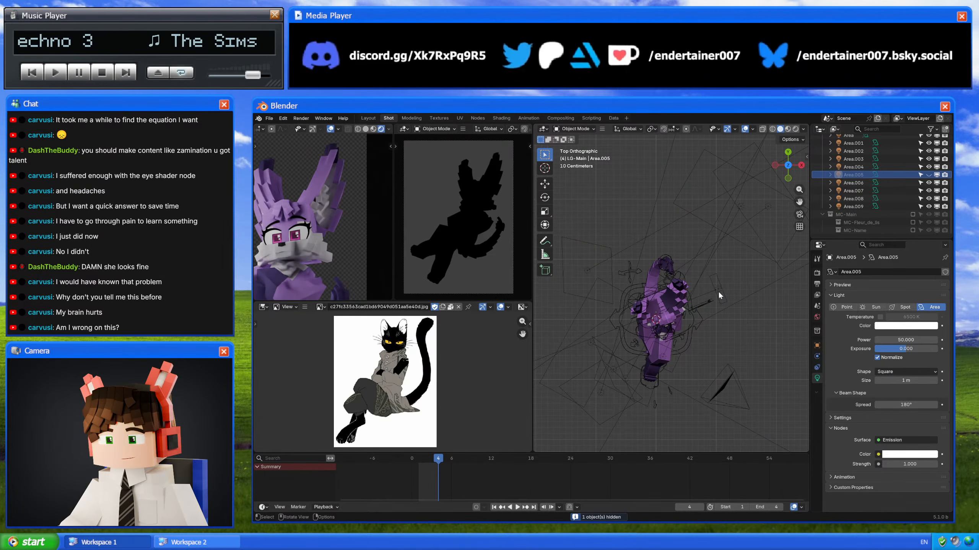
key(alt+h)
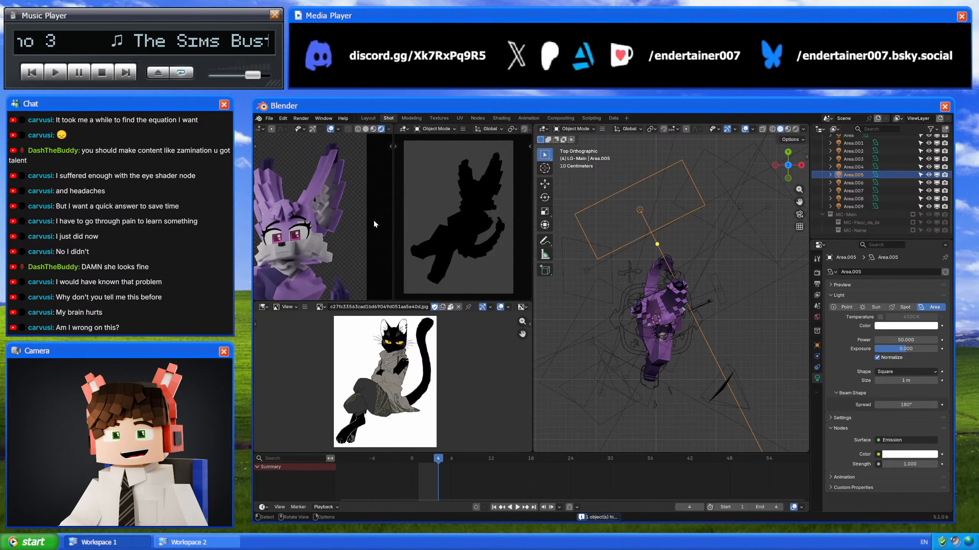
scroll(331, 209, down, 1)
shift+middle_drag(331, 208, 347, 193)
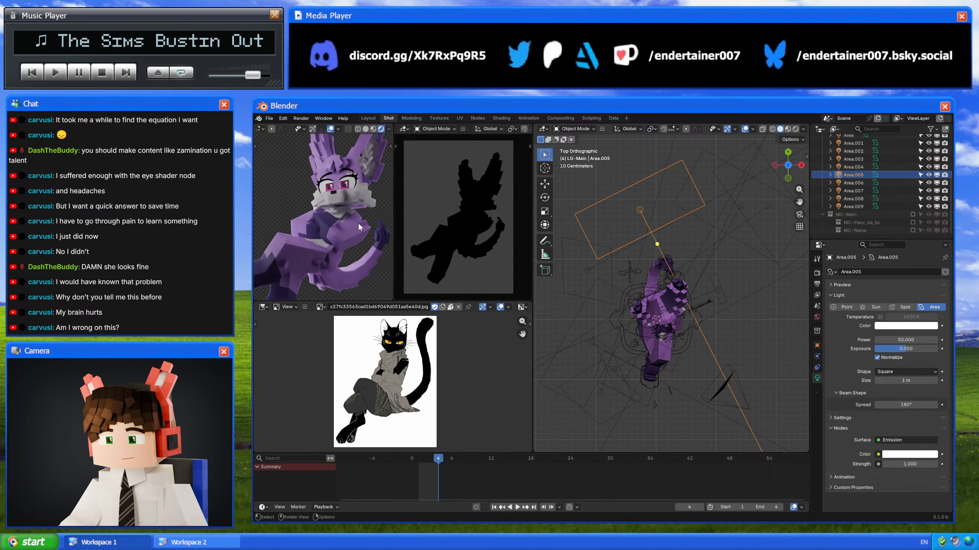
Step: Select the Area.006 light beside the legs and compare the render with it hidden and shown
middle_drag(606, 275, 684, 399)
click(731, 296)
click(671, 341)
key(h)
click(660, 362)
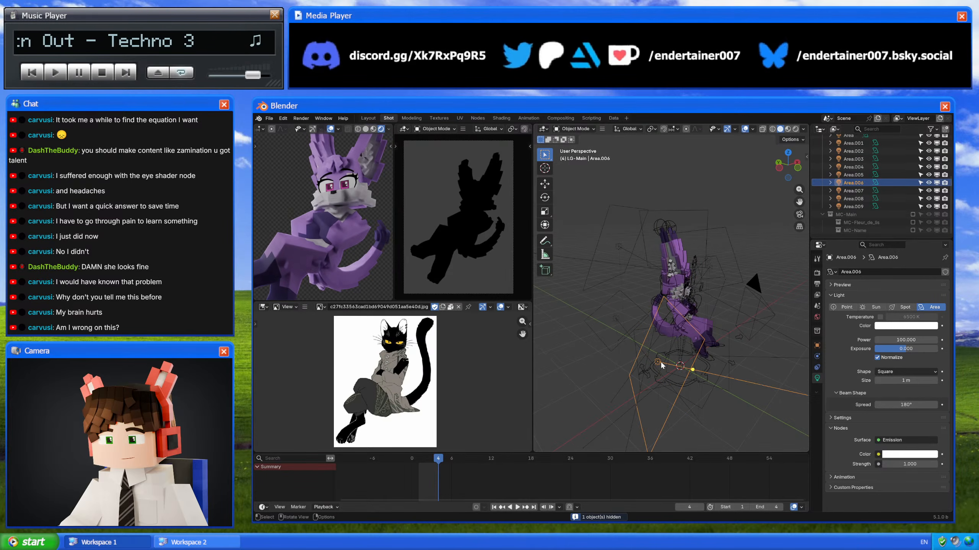
key(h)
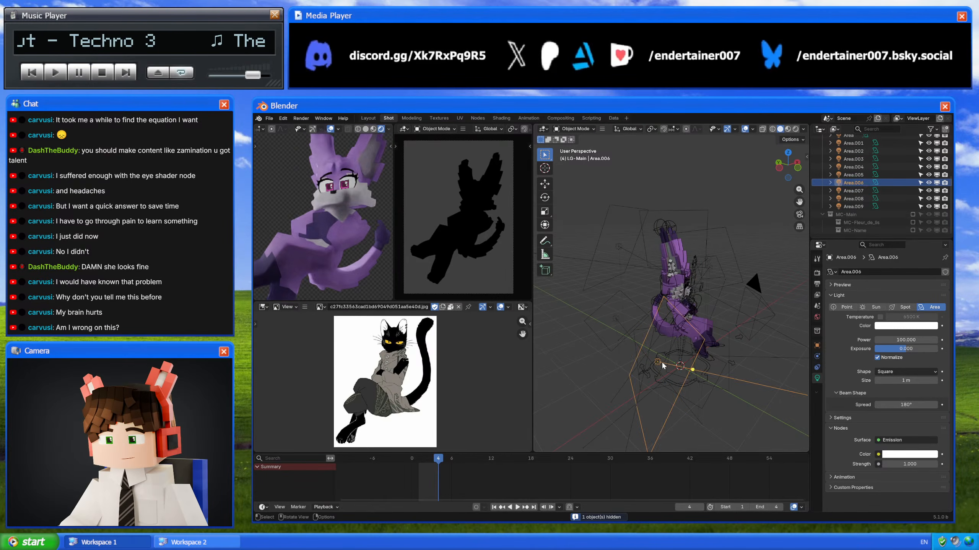
key(ctrl+z)
middle_drag(661, 361, 578, 331)
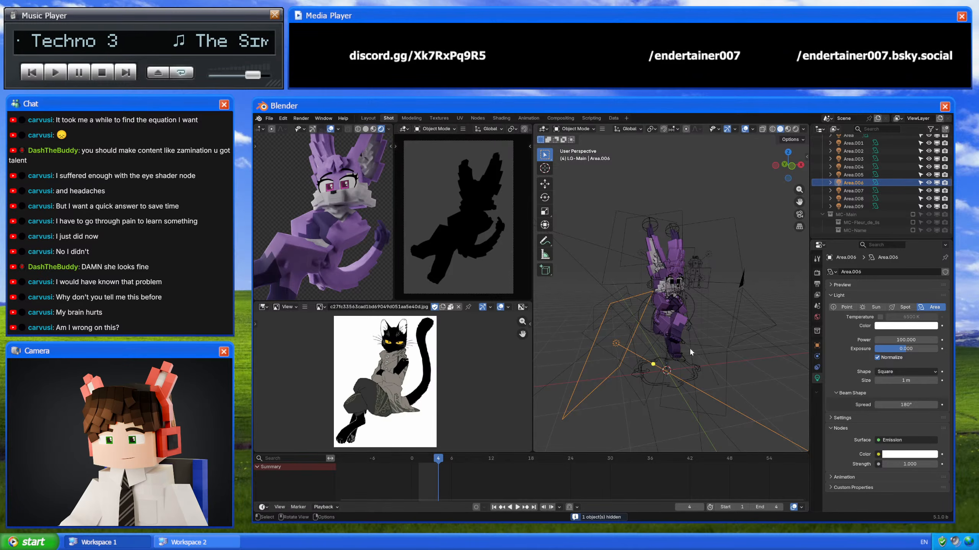
key(h)
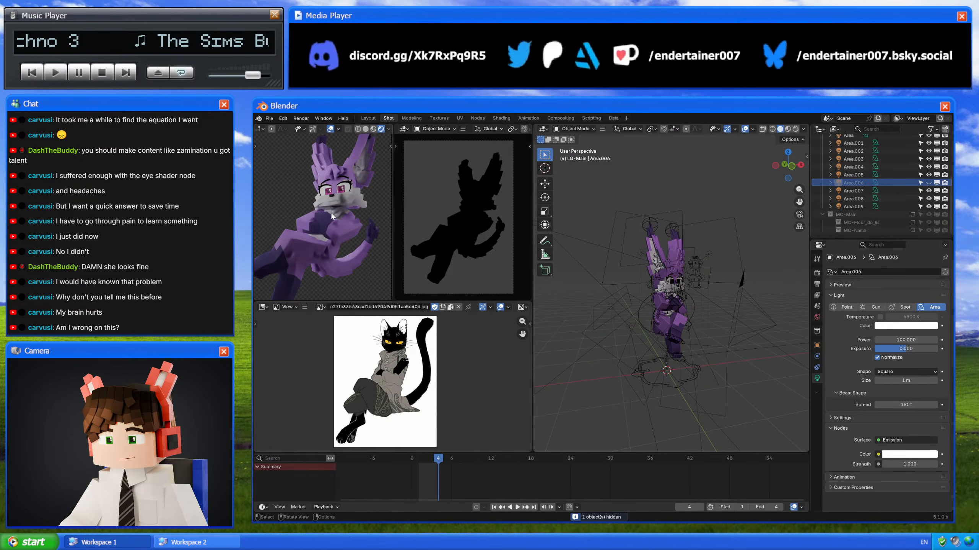
key(alt+h)
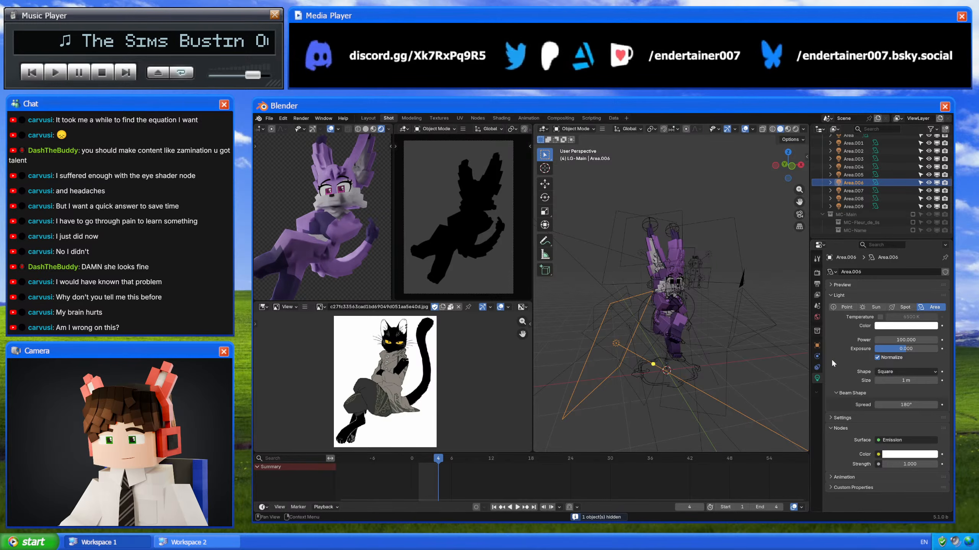
Step: Create a light linking collection for the Area.006 light and name it LLG-Leg.R
click(817, 345)
click(852, 428)
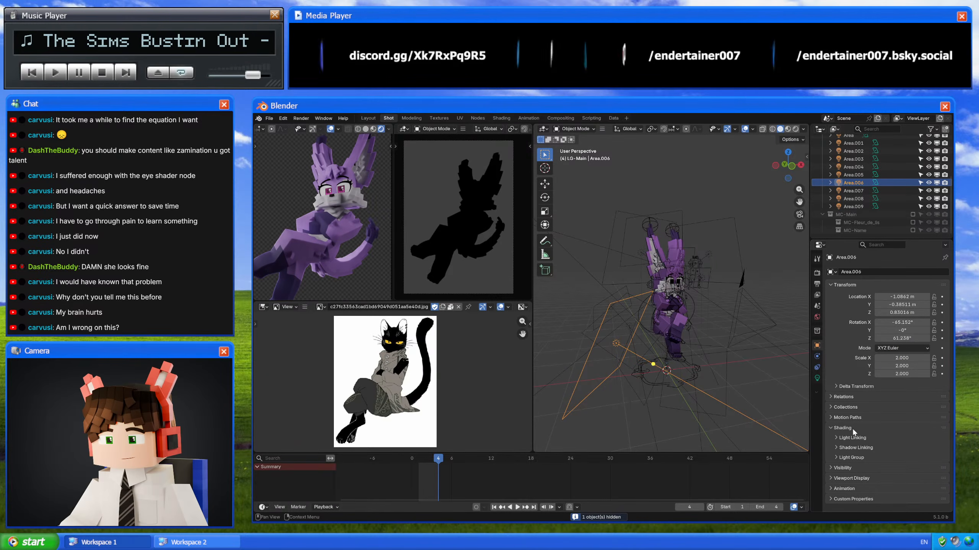
click(854, 440)
click(865, 450)
double_click(865, 449)
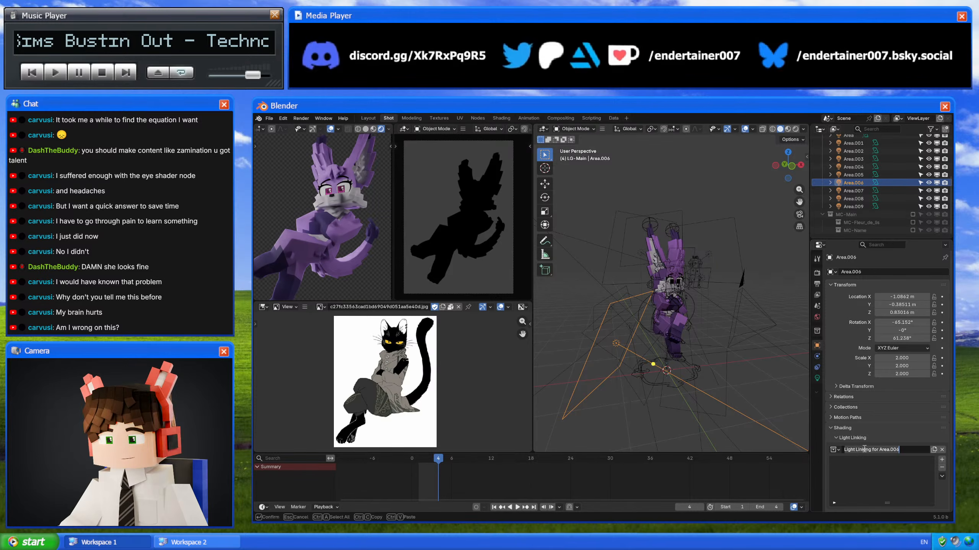
text(LLG-Leg)
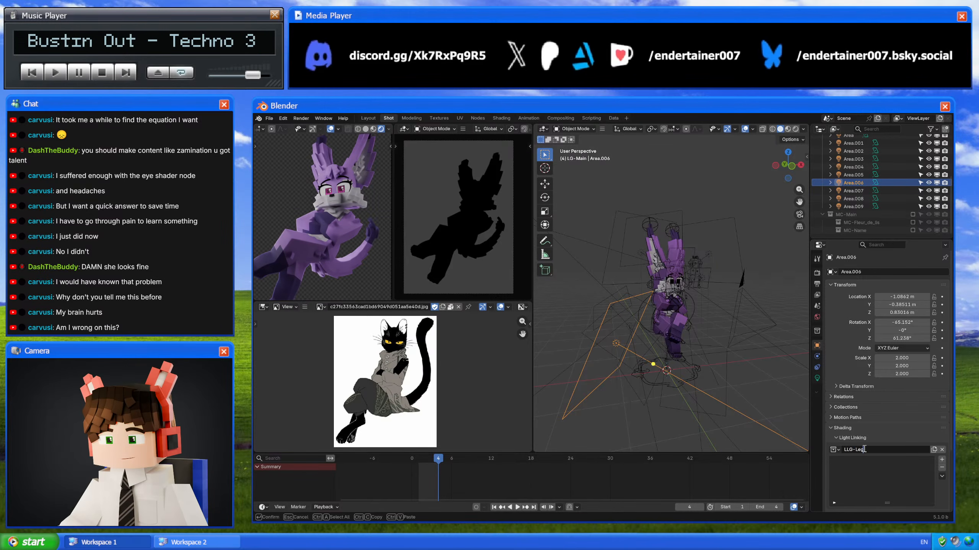
text(R)
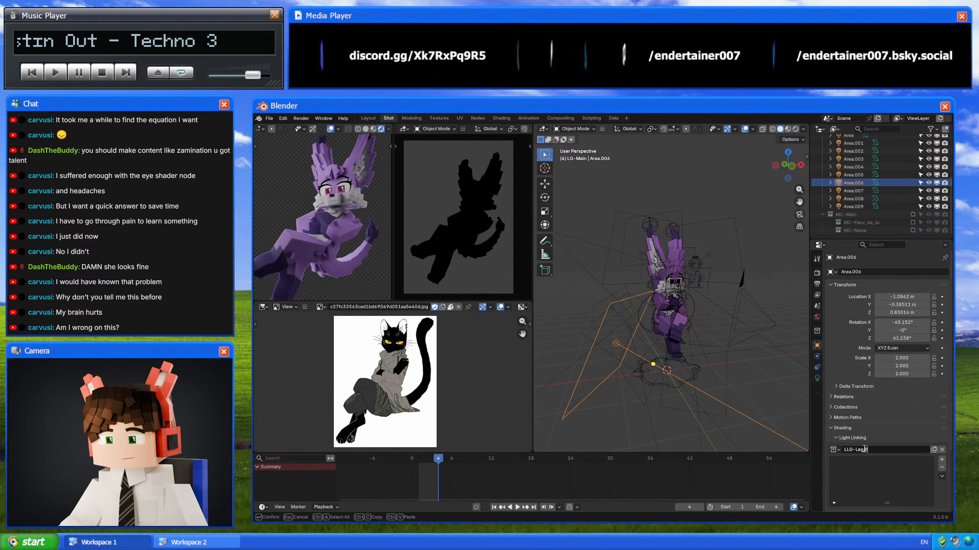
key(Return)
Step: Assign the LLG-Leg.R collection as the shadow linking collection of the Area.006 light
scroll(827, 480, down, 3)
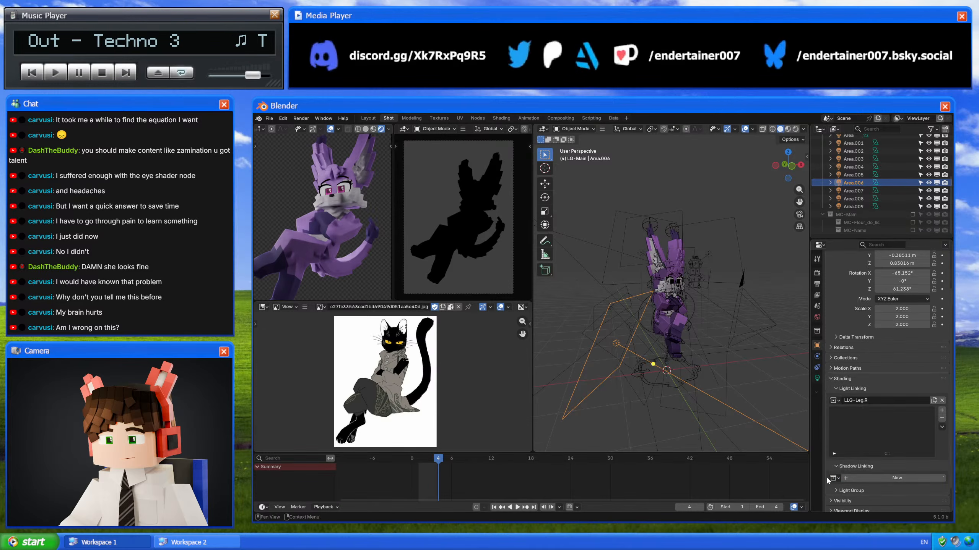
click(832, 479)
text(LLG)
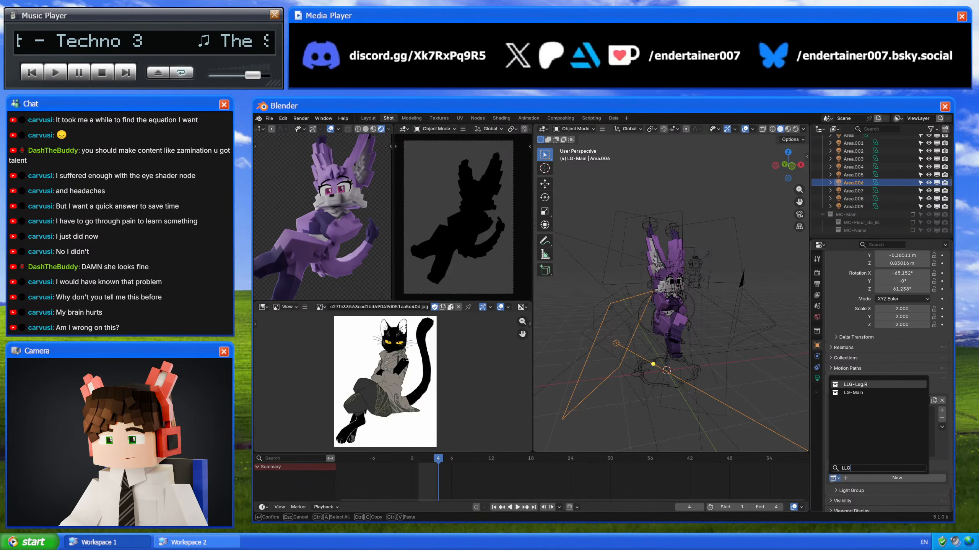
click(855, 384)
Step: Add the character's right leg mesh, GEO-Kloshka.Leg.R, to the Area.006 light's LLG-Leg.R linking collection
middle_drag(690, 347, 661, 332)
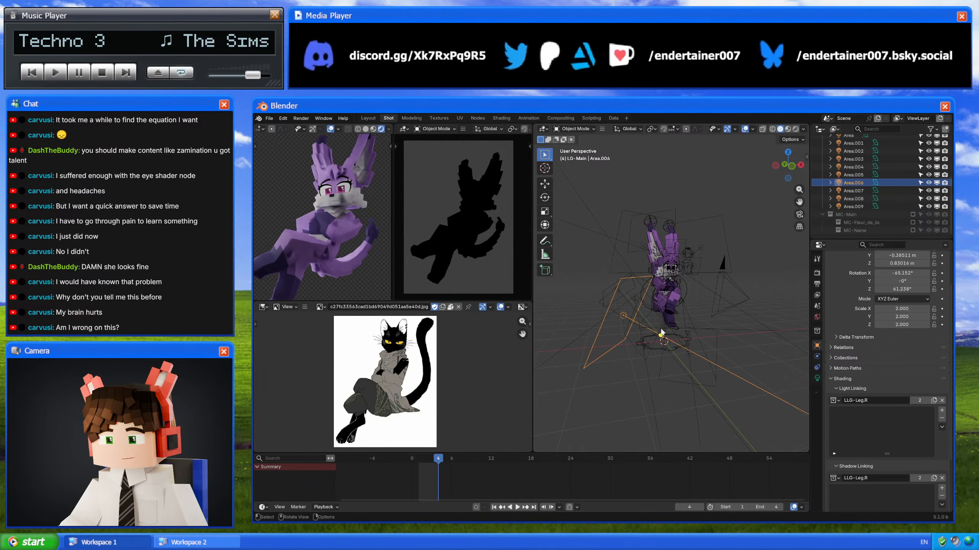
click(673, 332)
scroll(677, 322, up, 5)
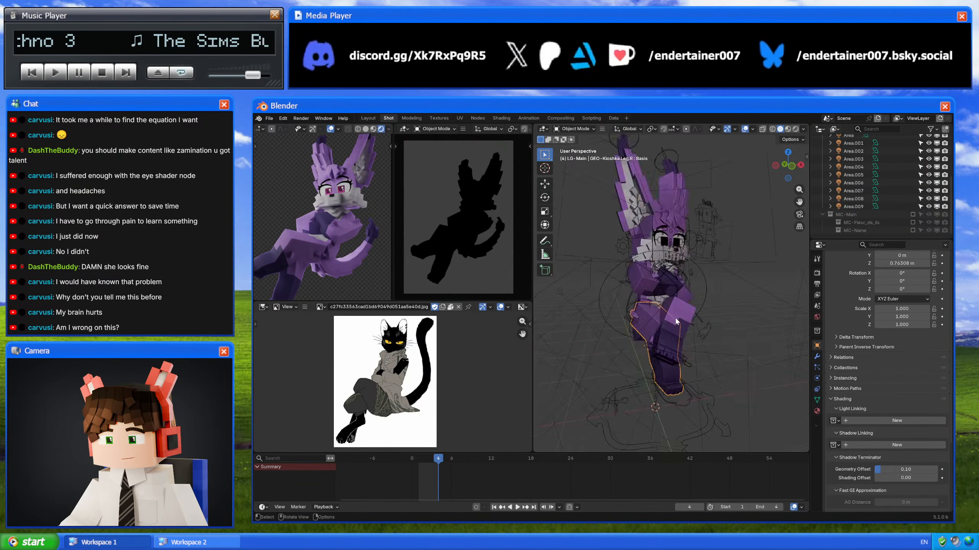
scroll(620, 338, down, 4)
click(615, 338)
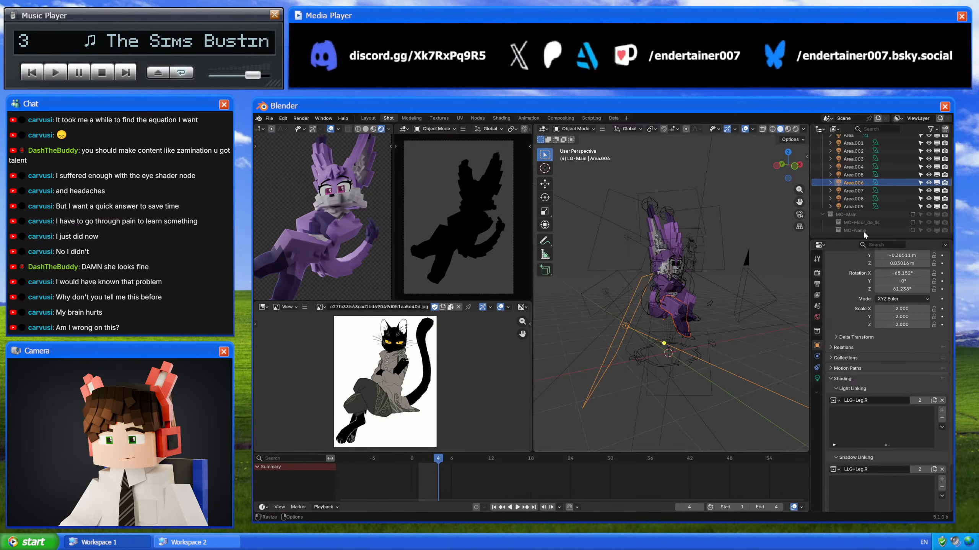
scroll(860, 216, up, 5)
scroll(841, 185, up, 4)
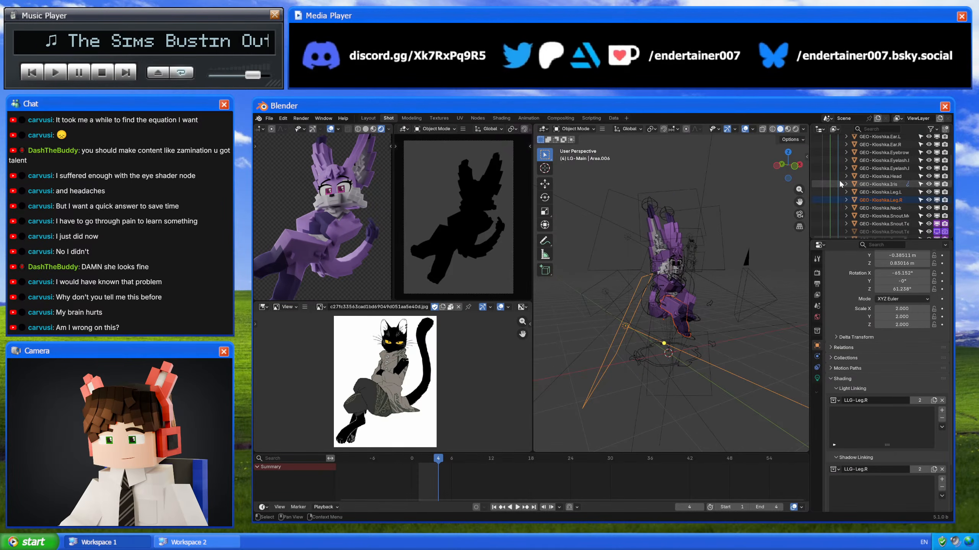
drag(880, 199, 860, 421)
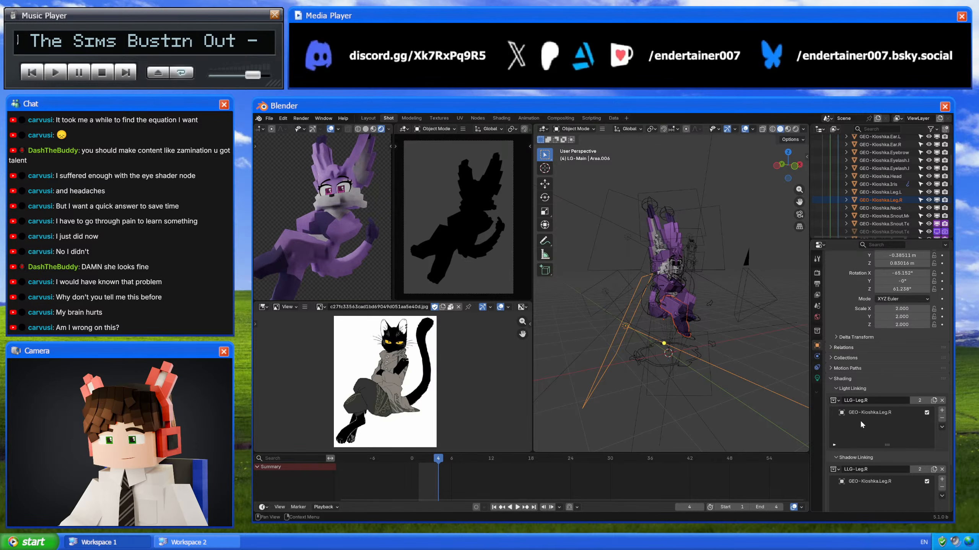
Step: Examine the rendered preview of the whole character and the lighting on the face and ears up close
scroll(286, 223, down, 2)
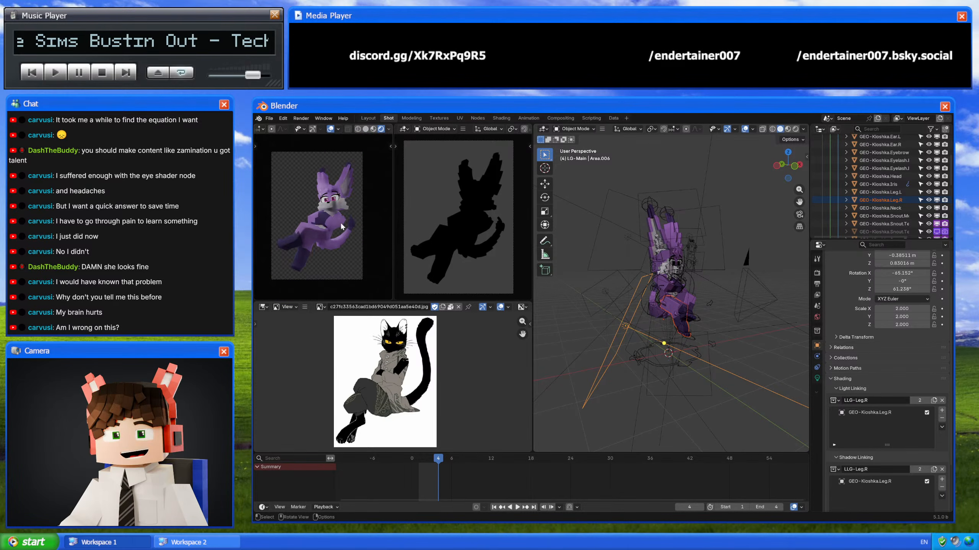
scroll(341, 227, up, 2)
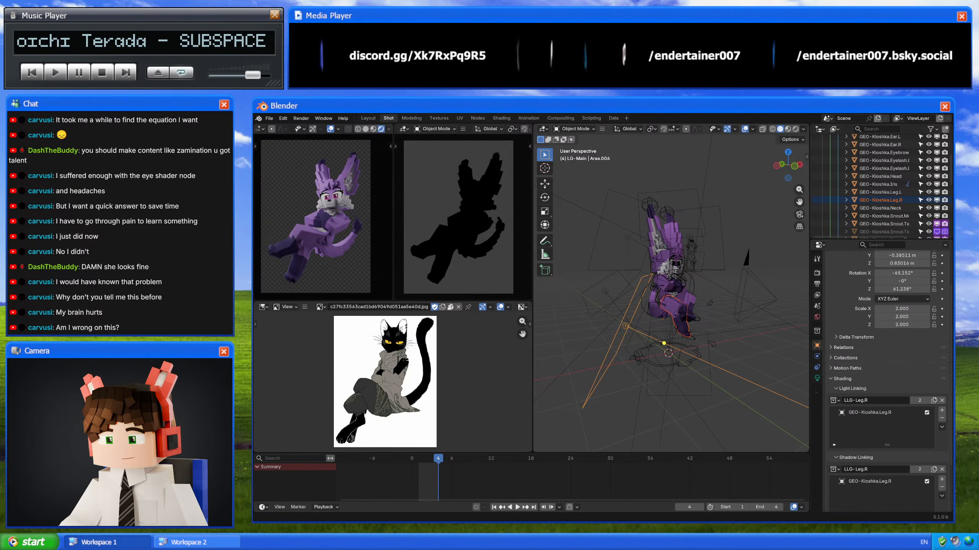
click(654, 278)
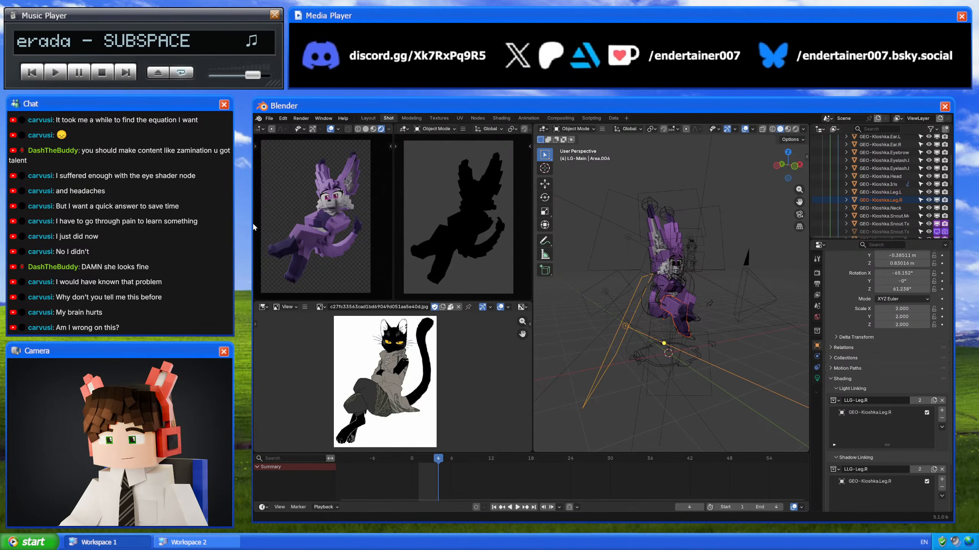
scroll(358, 200, up, 5)
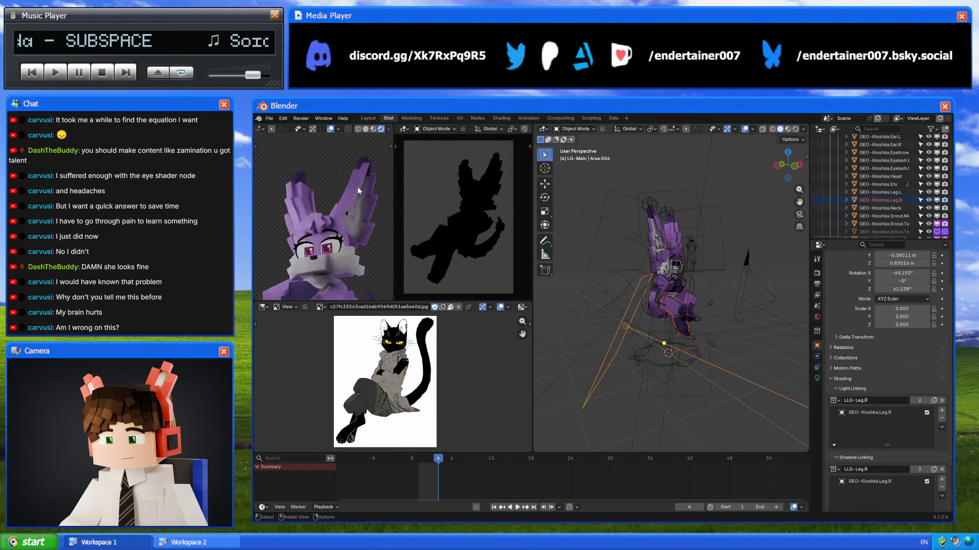
scroll(362, 224, up, 4)
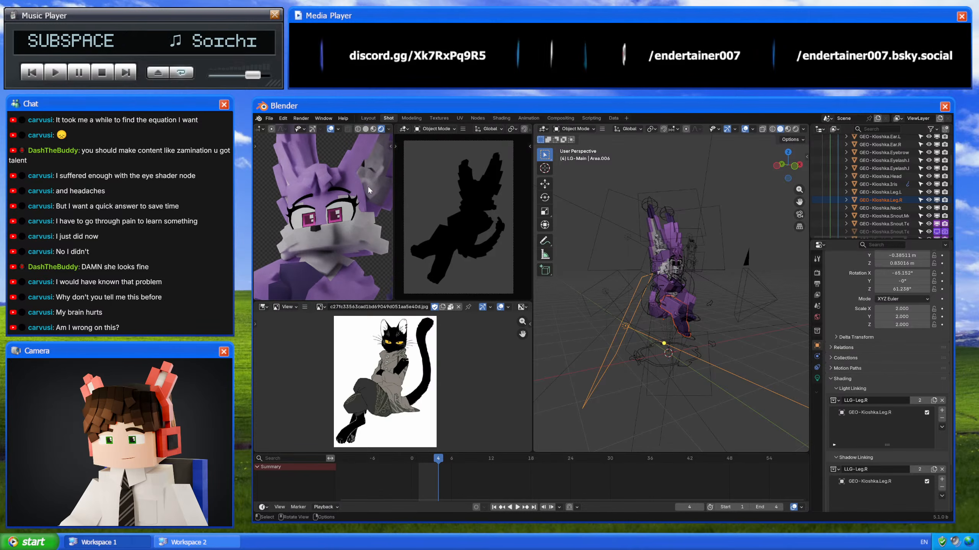
middle_drag(355, 213, 346, 237)
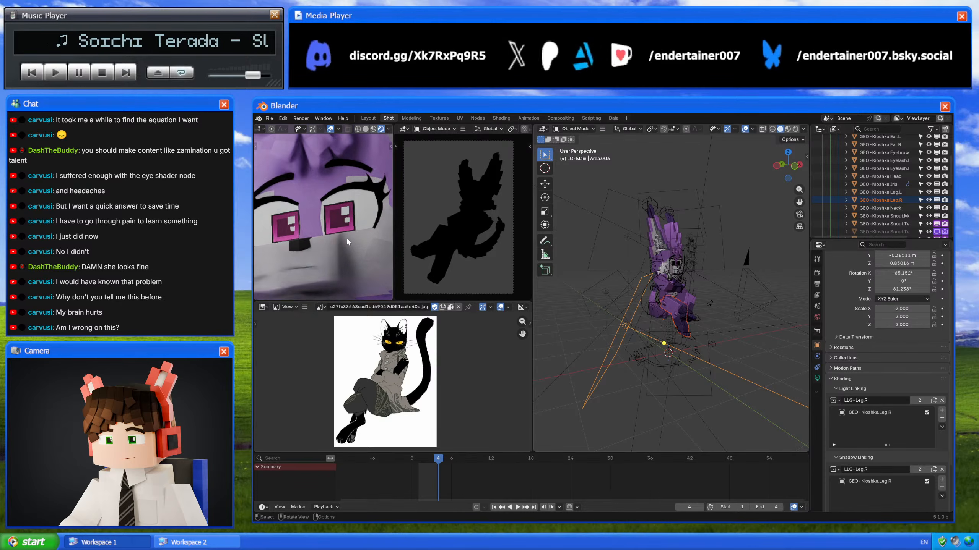
scroll(346, 237, up, 2)
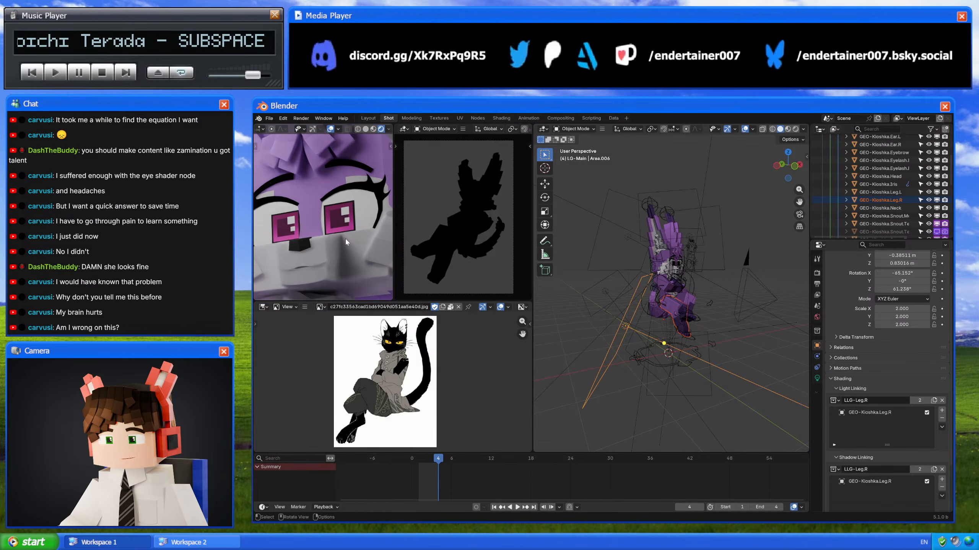
scroll(345, 238, down, 5)
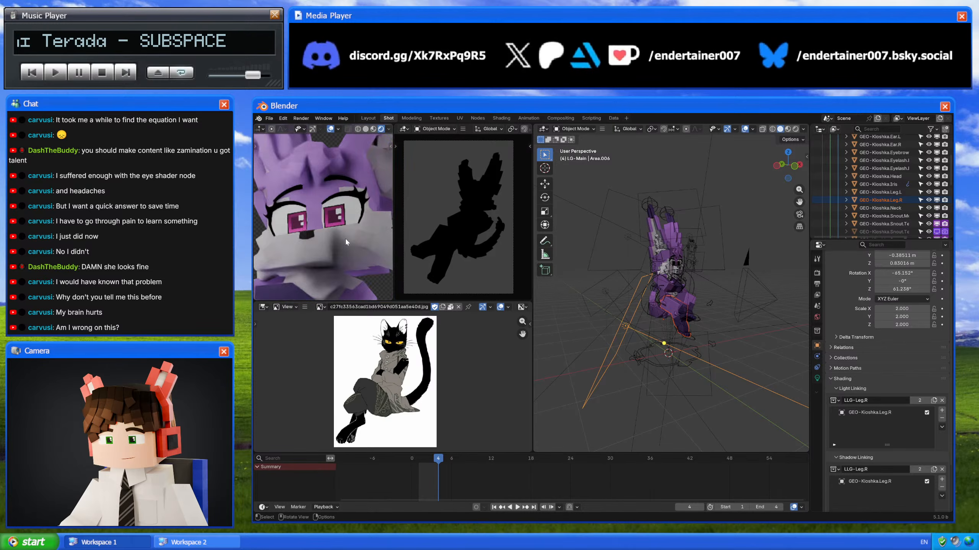
scroll(364, 233, up, 2)
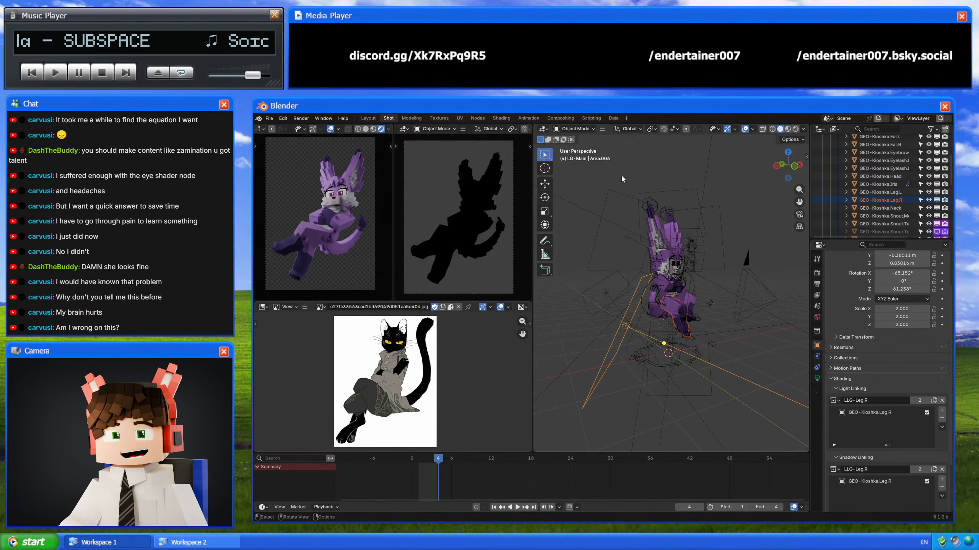
Step: Save the file and insert an Exposure node between Render Layers and Group Output in the compositing node tree
click(561, 118)
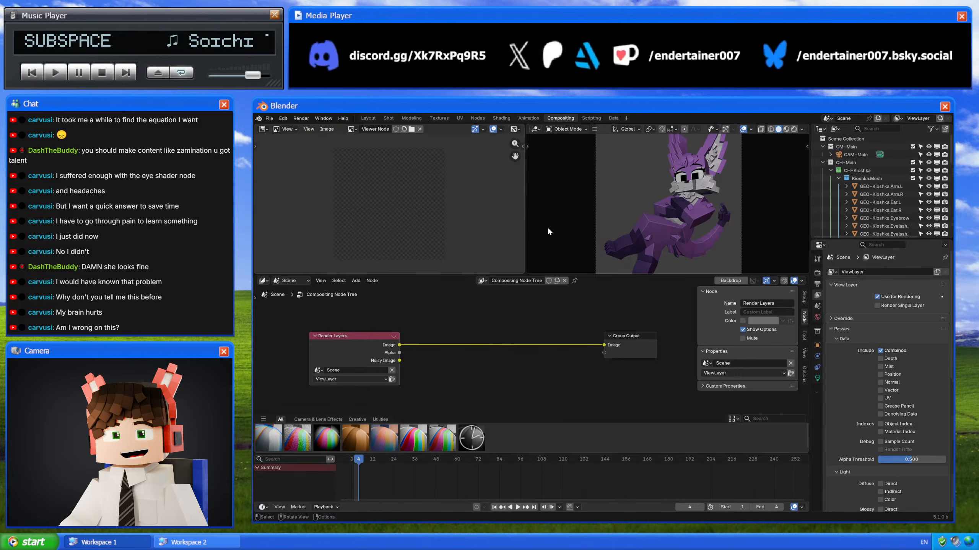
key(ctrl+s)
key(shift+a)
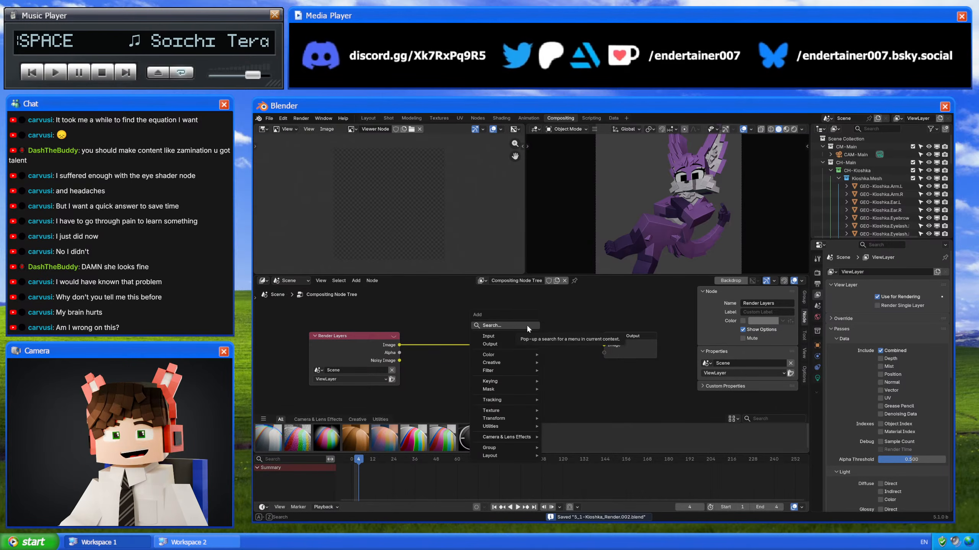
text(exposure)
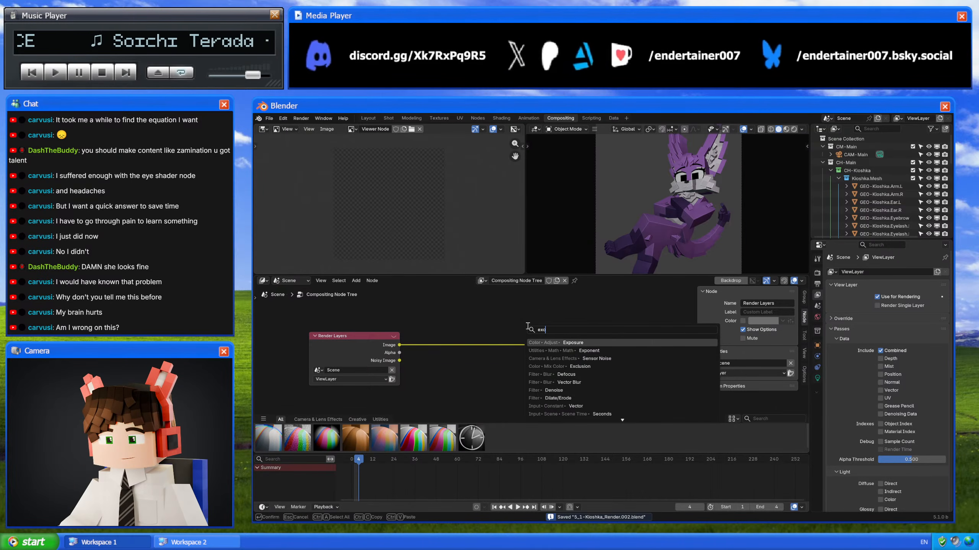
key(Return)
click(426, 345)
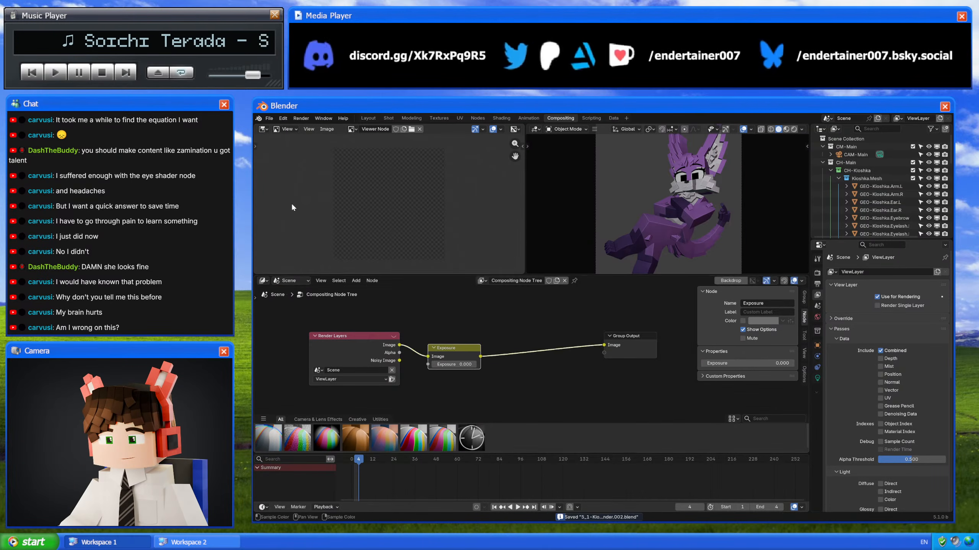
click(269, 118)
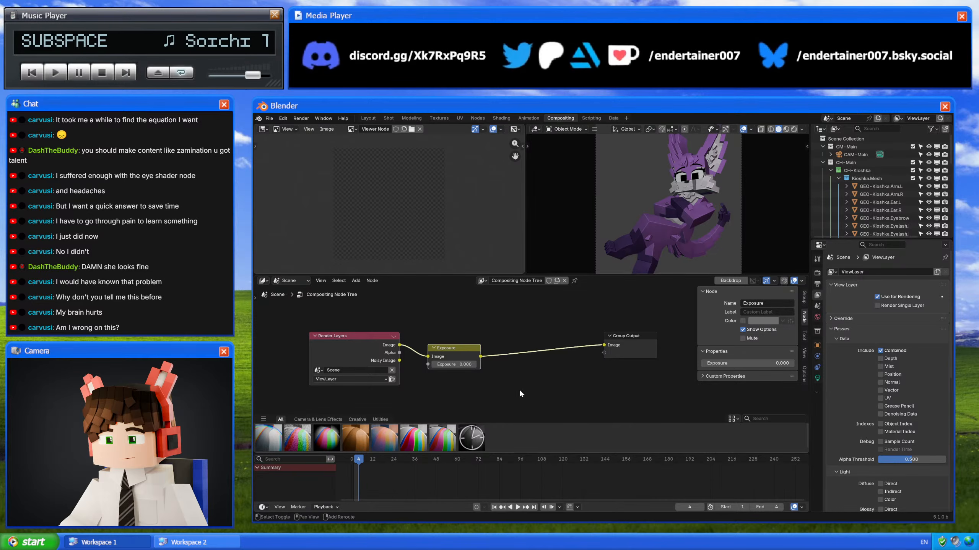
Step: Insert the CNG-Contrast group node between the Exposure node and the Group Output
key(shift+a)
click(558, 505)
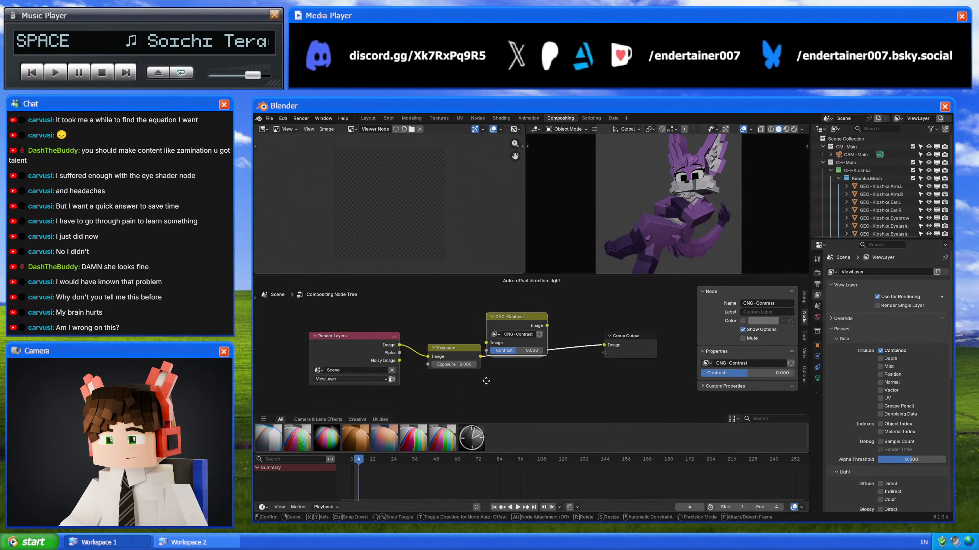
click(495, 407)
Step: Insert a Hue/Saturation/Value node between the CNG-Contrast node and the Group Output
key(shift+a)
text(sat)
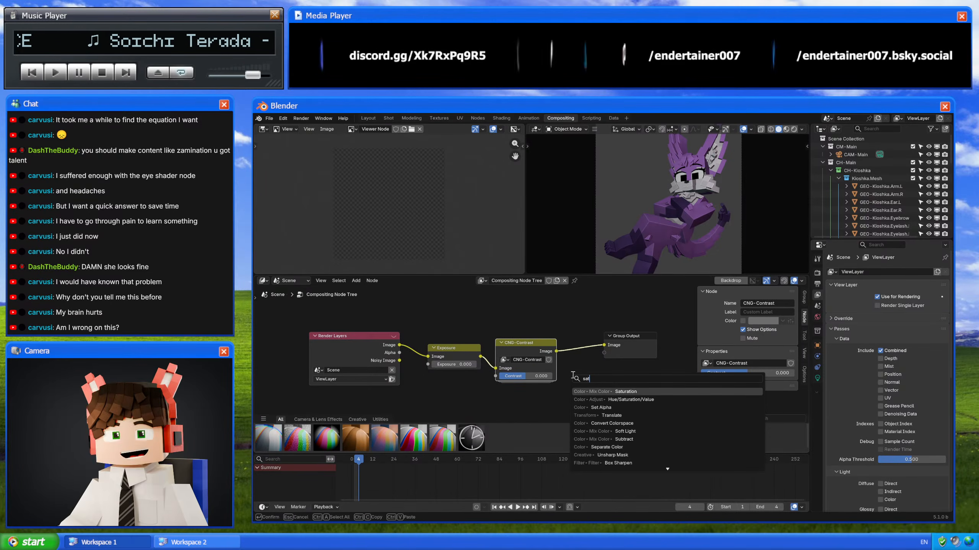
text(ura)
click(630, 399)
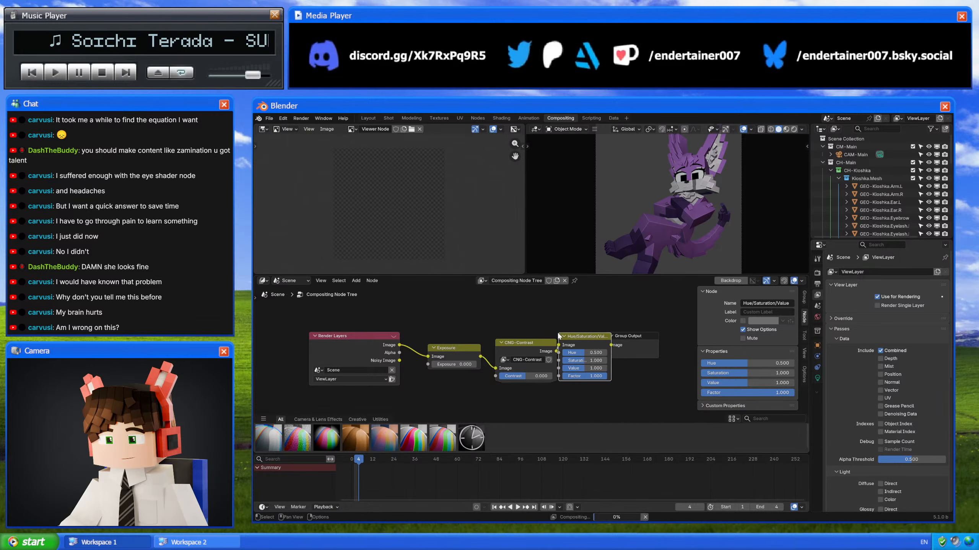
click(593, 359)
Step: Insert the Tune Image asset node between the Hue/Saturation/Value node and the Group Output
key(shift+a)
key(Escape)
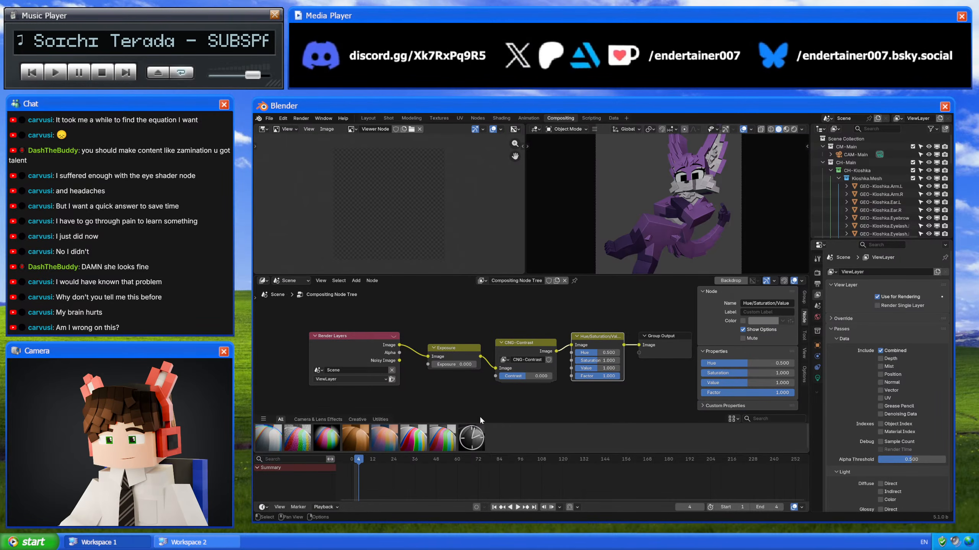
drag(412, 436, 616, 331)
key(Escape)
Step: Insert a Color Correction node between the Tune Image node and the Group Output
key(shift+a)
text(co)
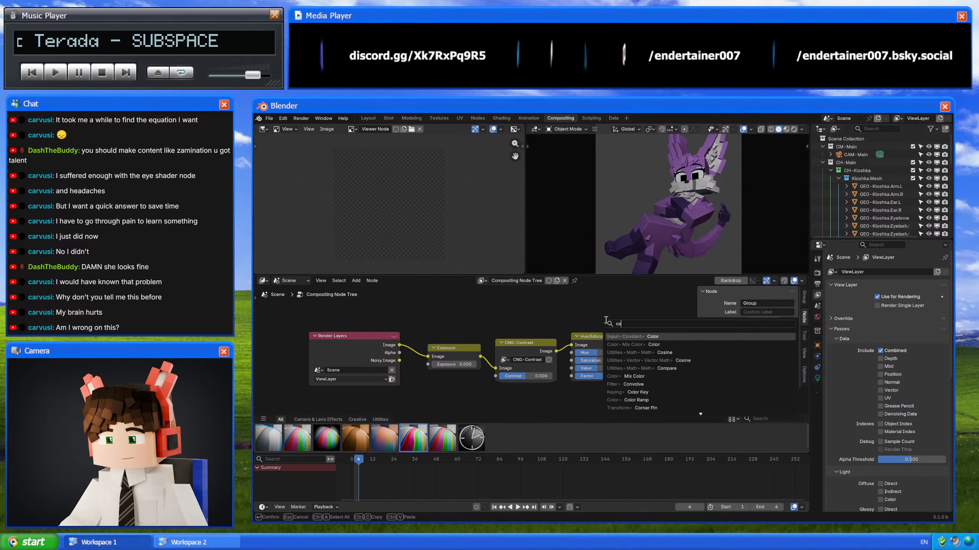
text(lor co)
key(Return)
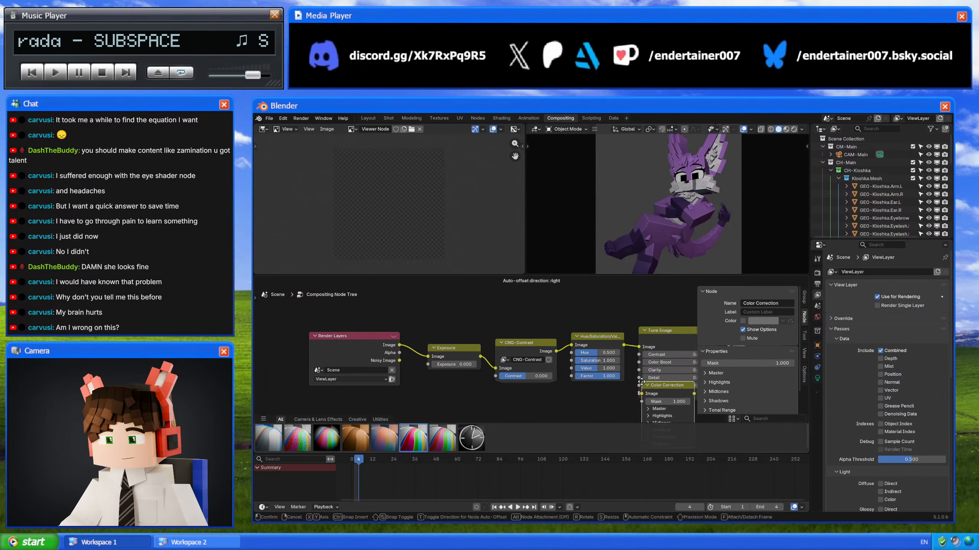
click(606, 339)
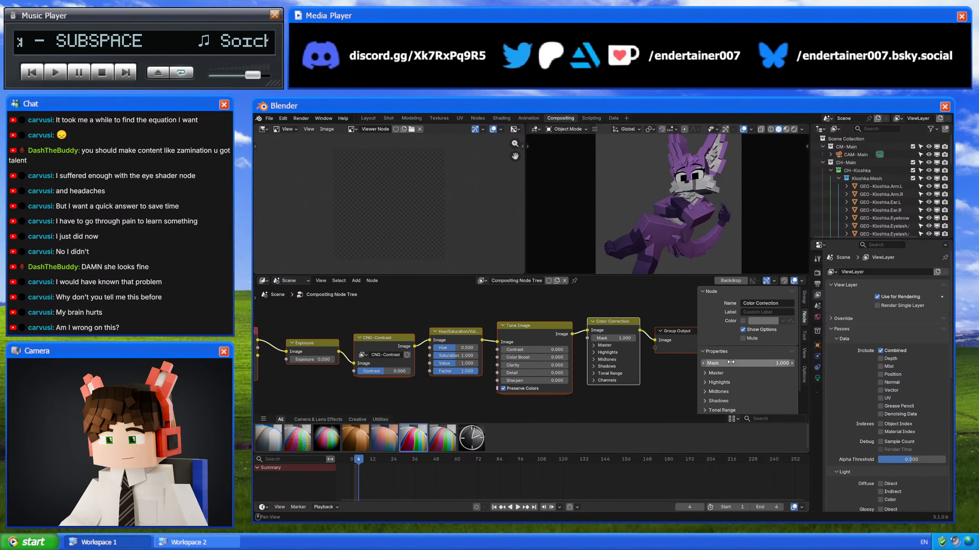
Step: Review the node and view settings and the compositor's device and precision performance options, then deselect all nodes
click(804, 374)
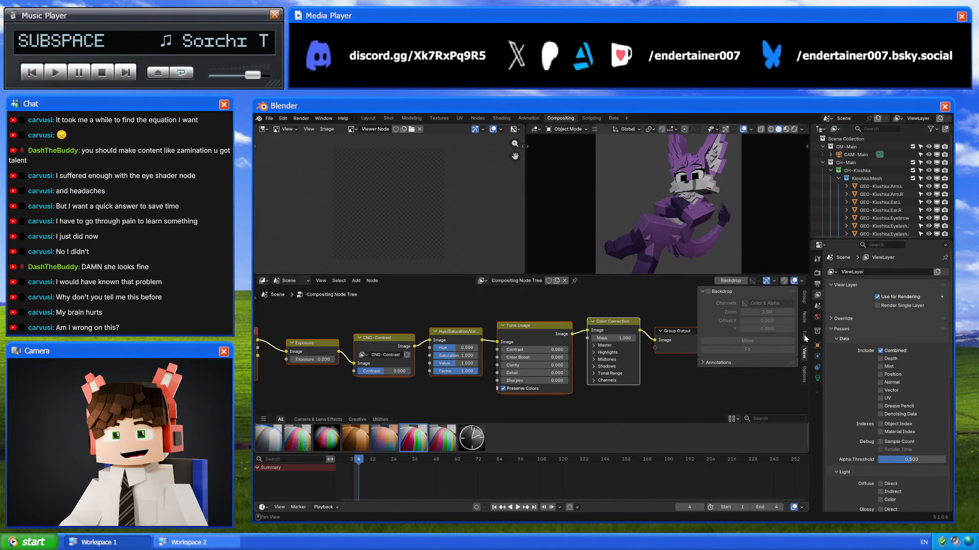
click(804, 316)
scroll(755, 355, down, 2)
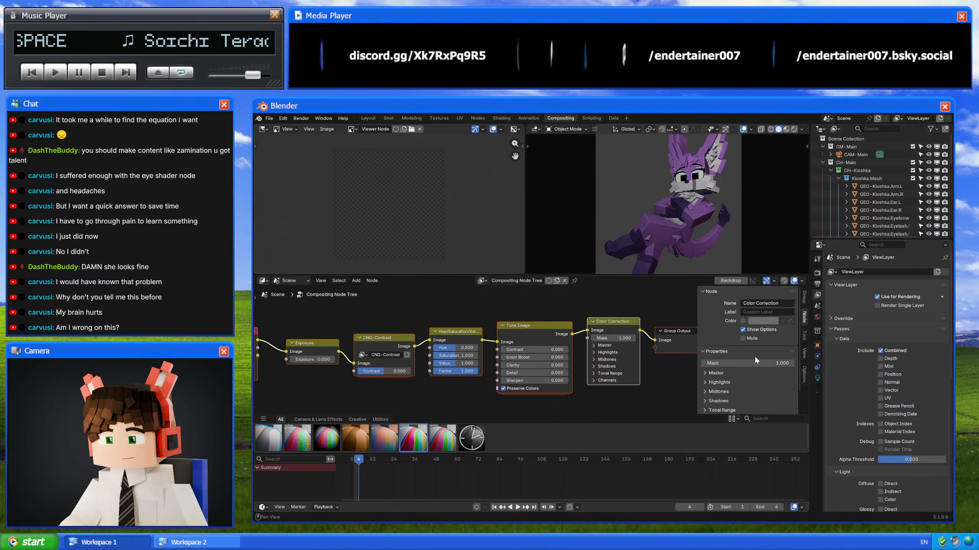
click(805, 296)
click(804, 372)
key(Home)
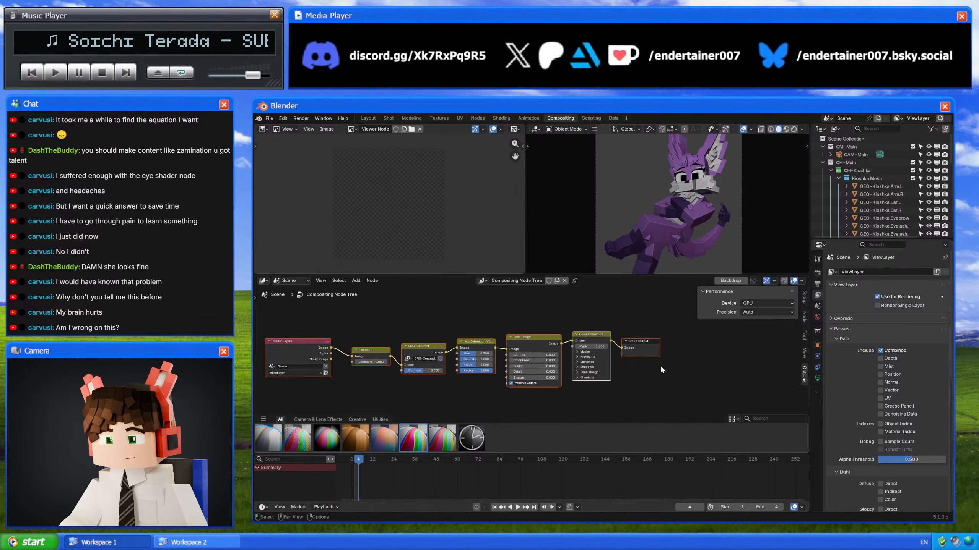
click(655, 301)
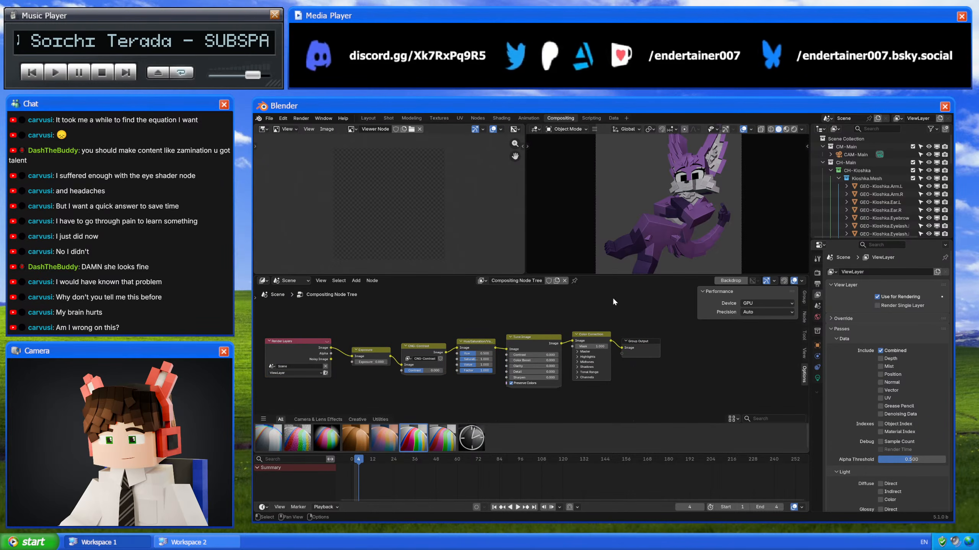
click(286, 120)
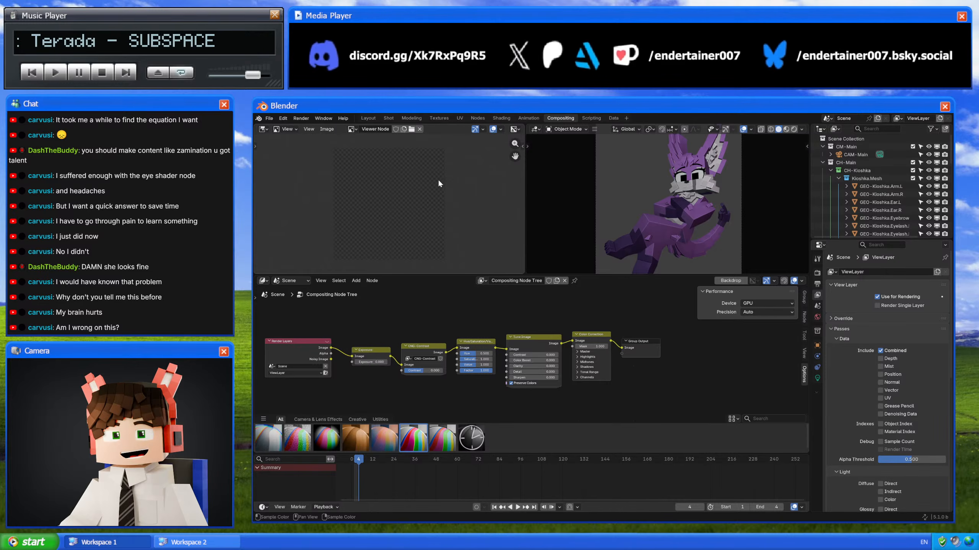
key(F3)
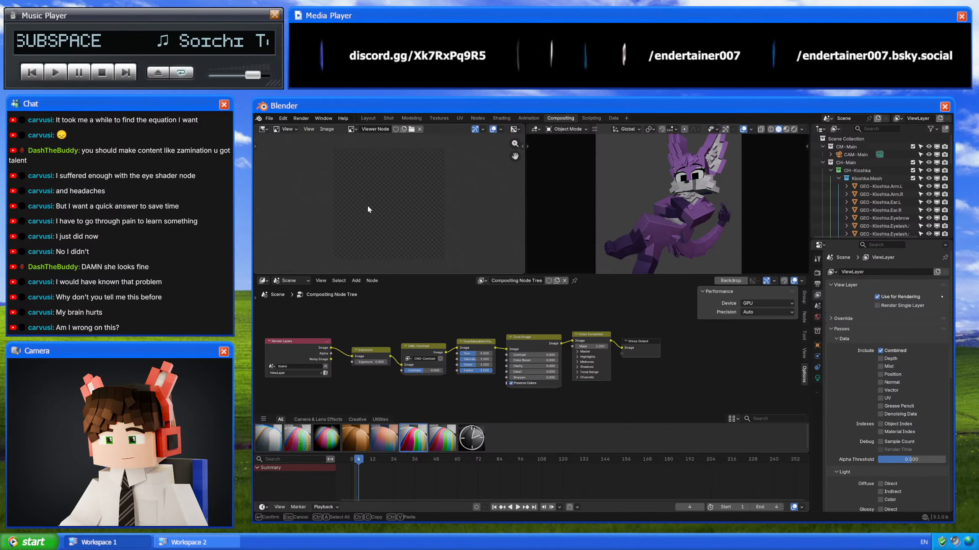
key(Escape)
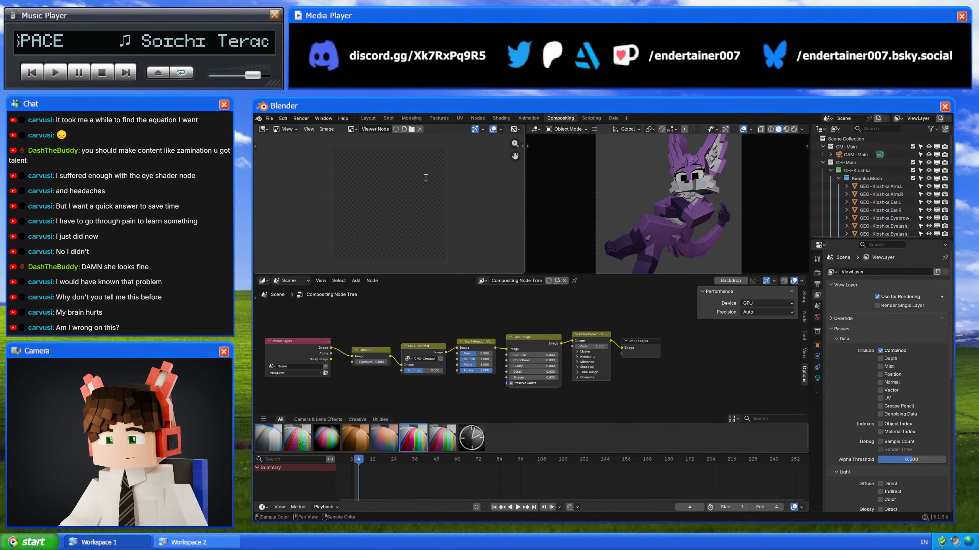
Step: Select all compositing nodes and try to auto-arrange them with the Node Arrange add-on
key(F3)
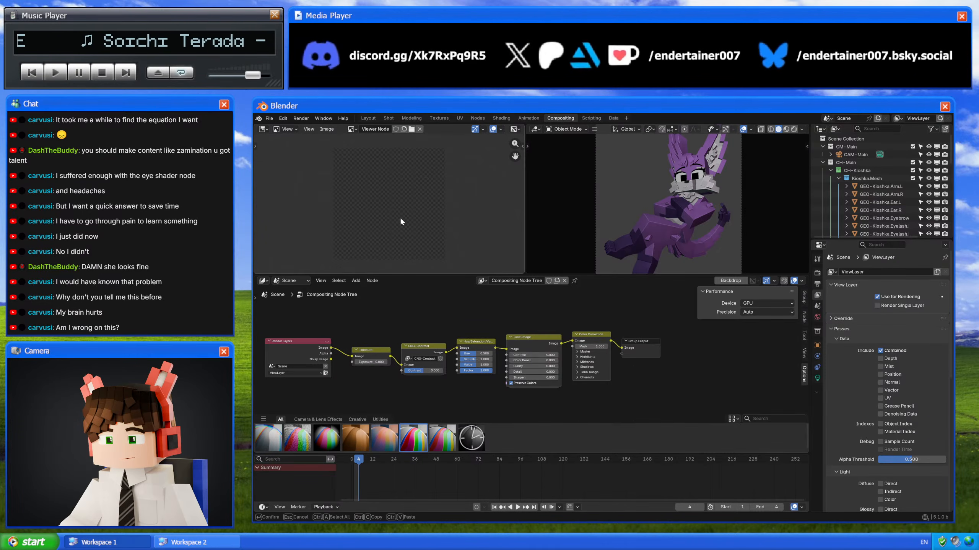
key(Escape)
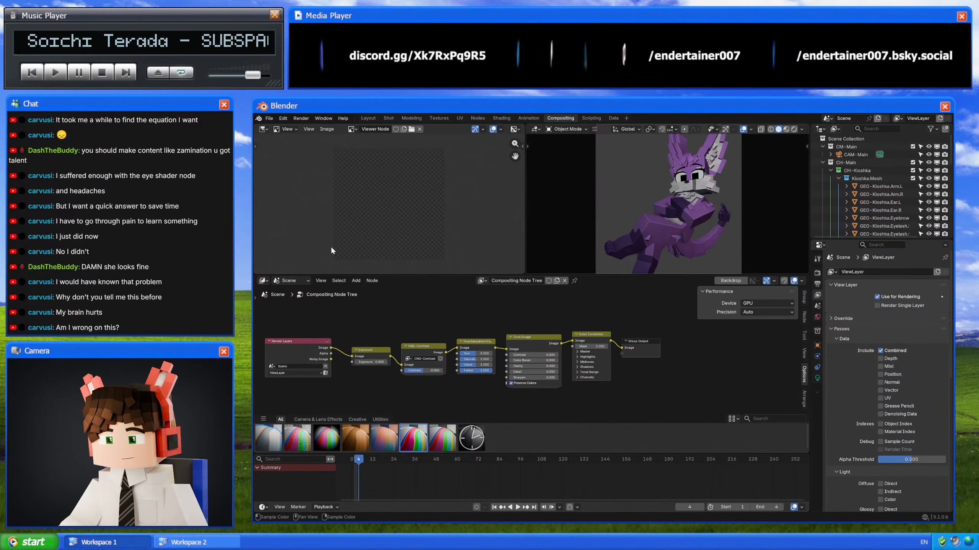
click(802, 396)
click(751, 362)
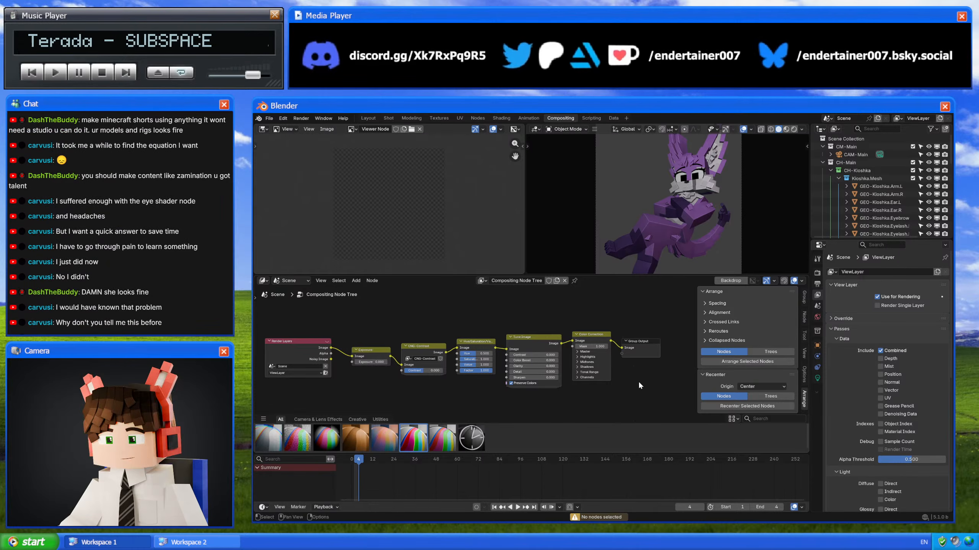
key(a)
click(747, 362)
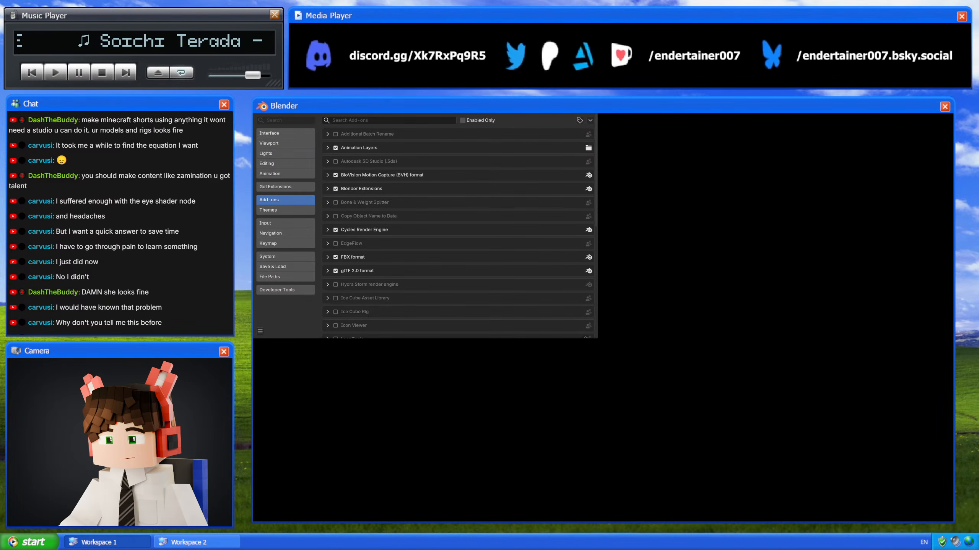
Step: Search the add-ons for "nod", enable Node Arrange, and allow script execution in the reopened character file
click(395, 121)
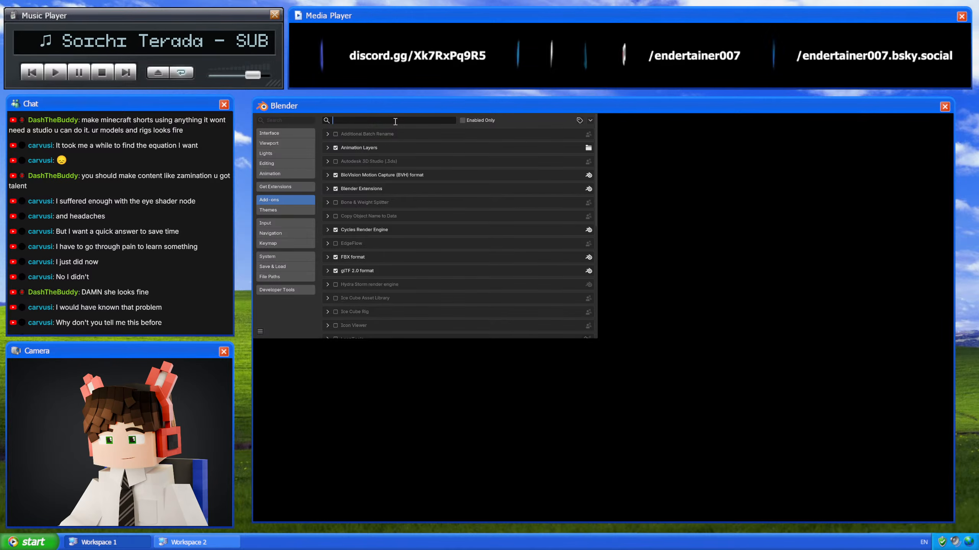
text(no)
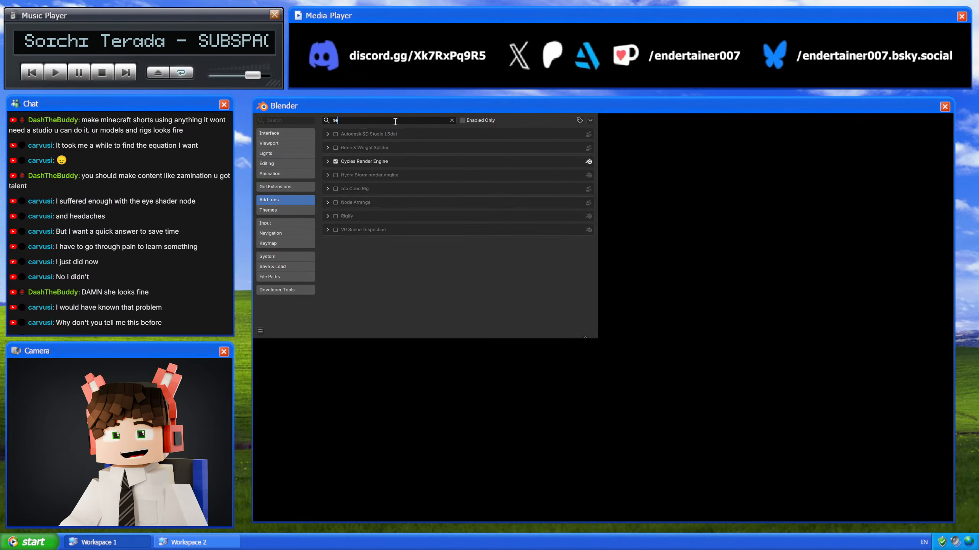
text(d)
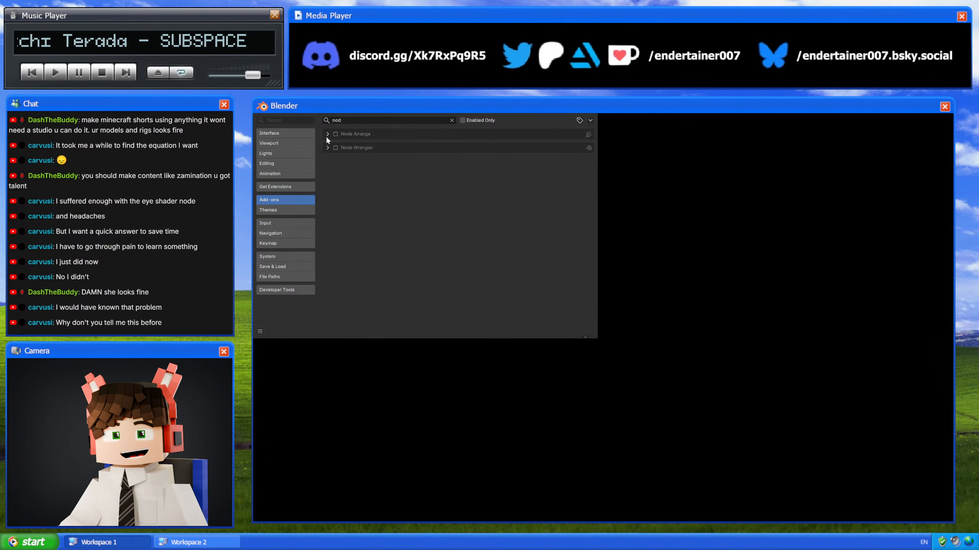
click(336, 134)
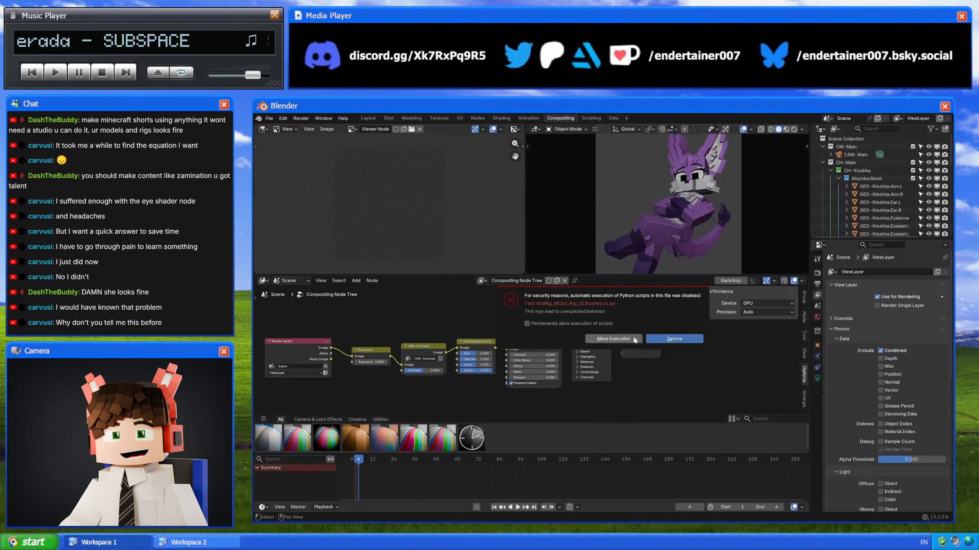
click(634, 338)
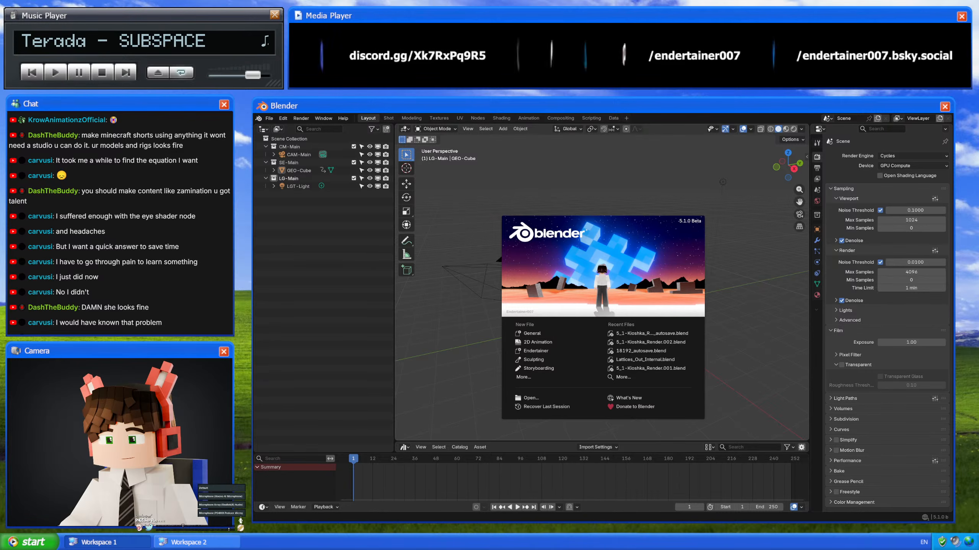
Step: Open the recent file 5_1-Kioshka_Render.002.blend and allow execution of its Python scripts
click(239, 514)
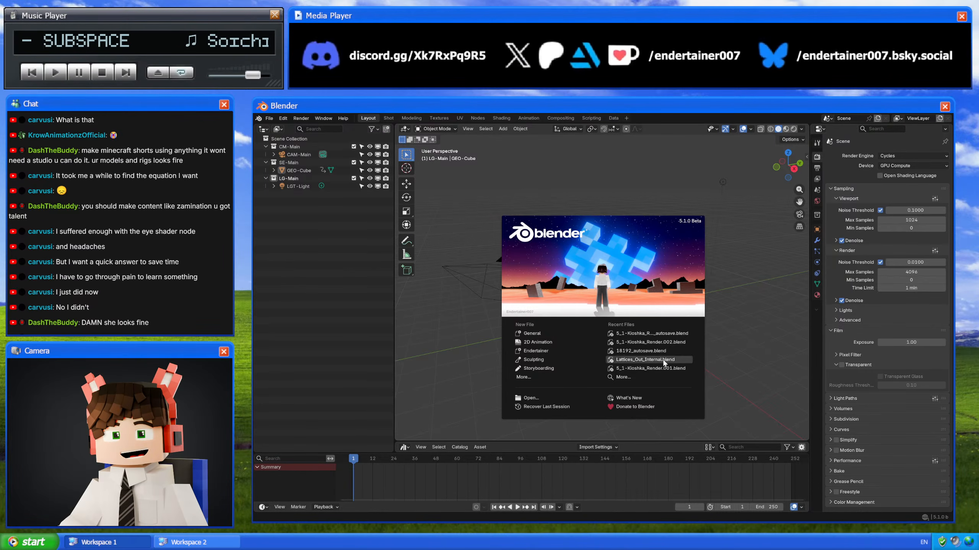
click(671, 342)
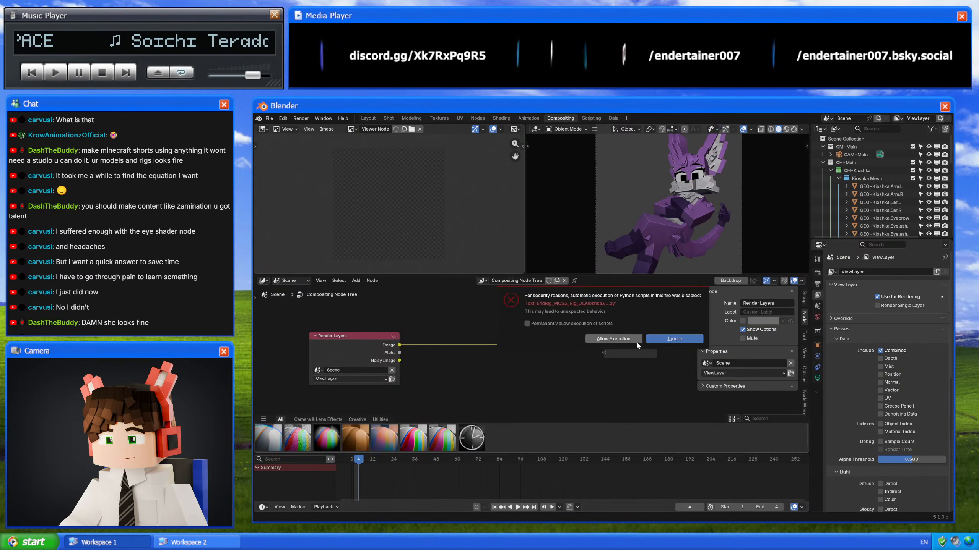
click(636, 341)
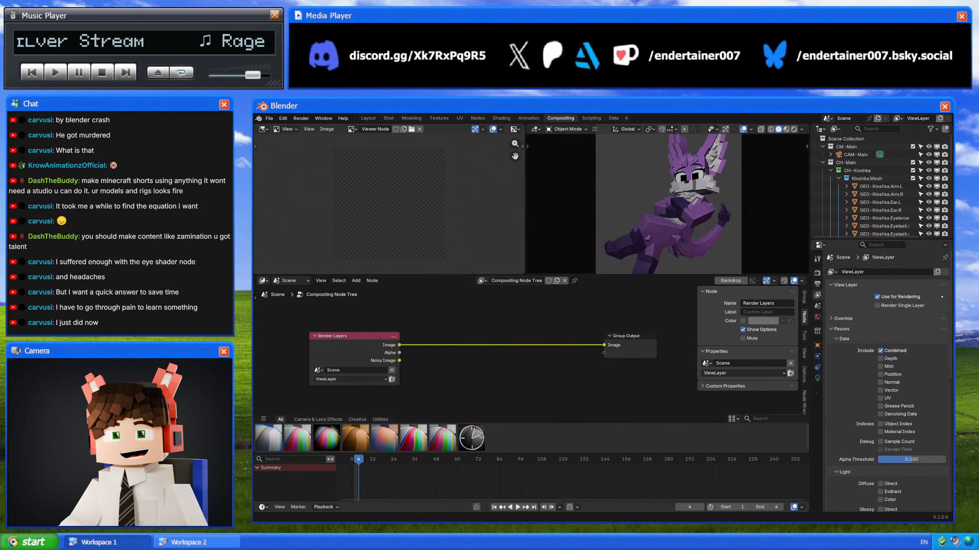
Step: Collapse the Kioshka.Mesh collection and the disabled Kioshka collection below it in the Outliner
click(838, 178)
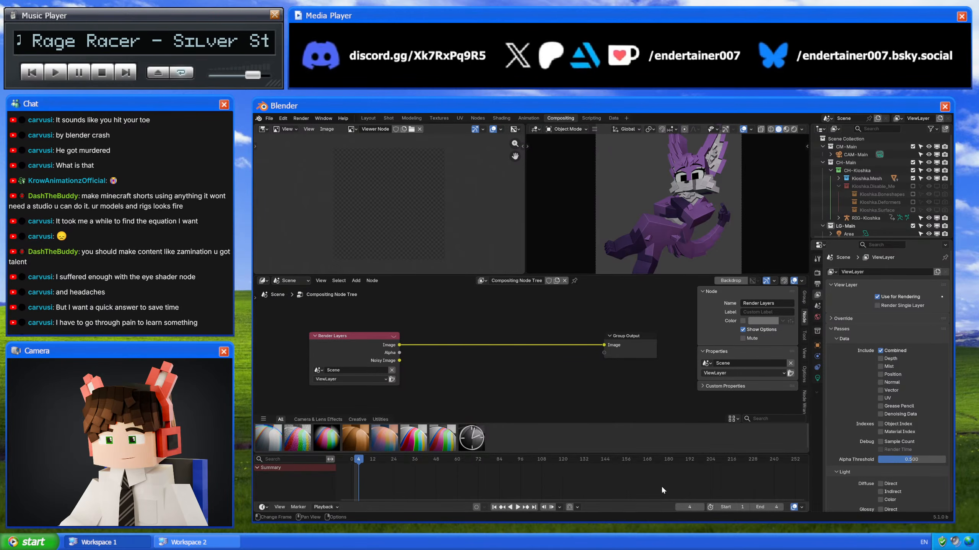
click(839, 186)
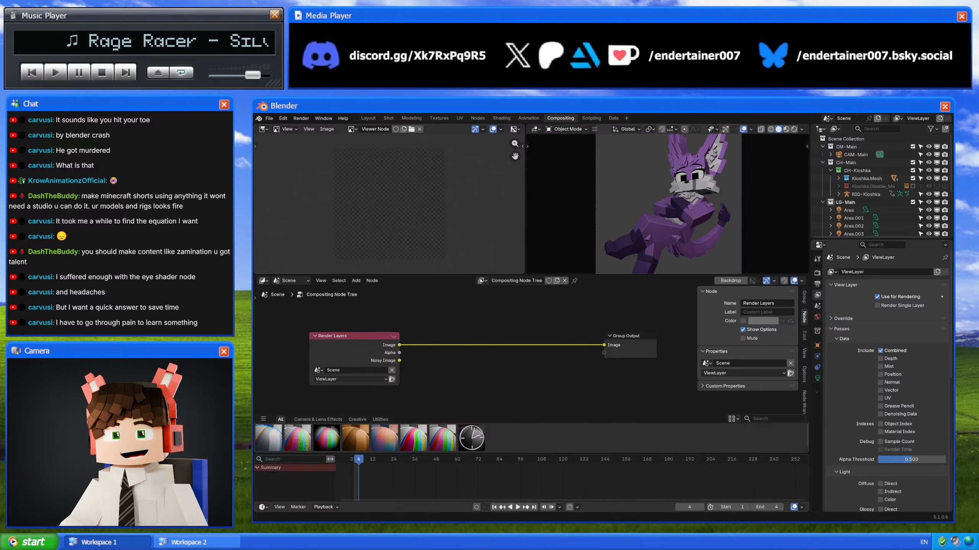
Step: Insert an Exposure node between the Render Layers node and the Group Output
key(shift+a)
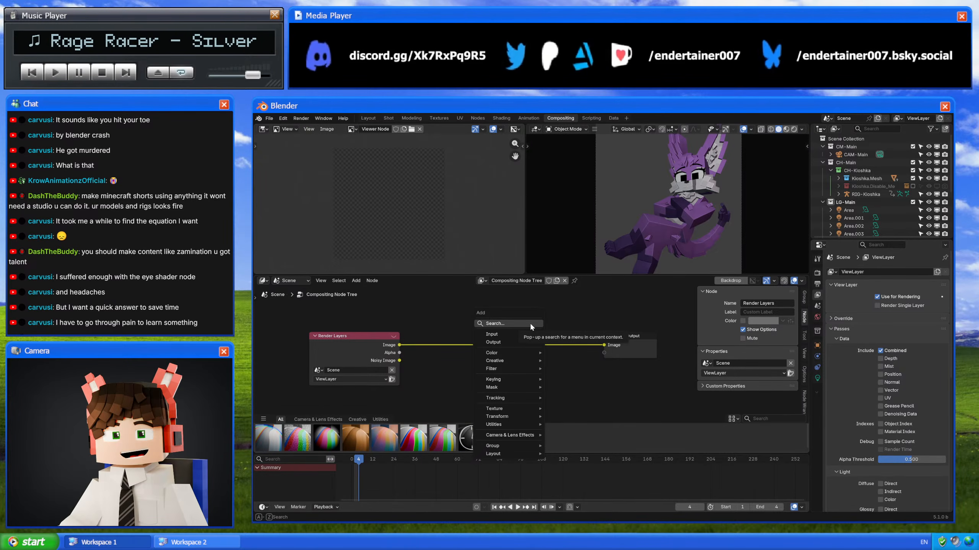
click(529, 323)
text(ex)
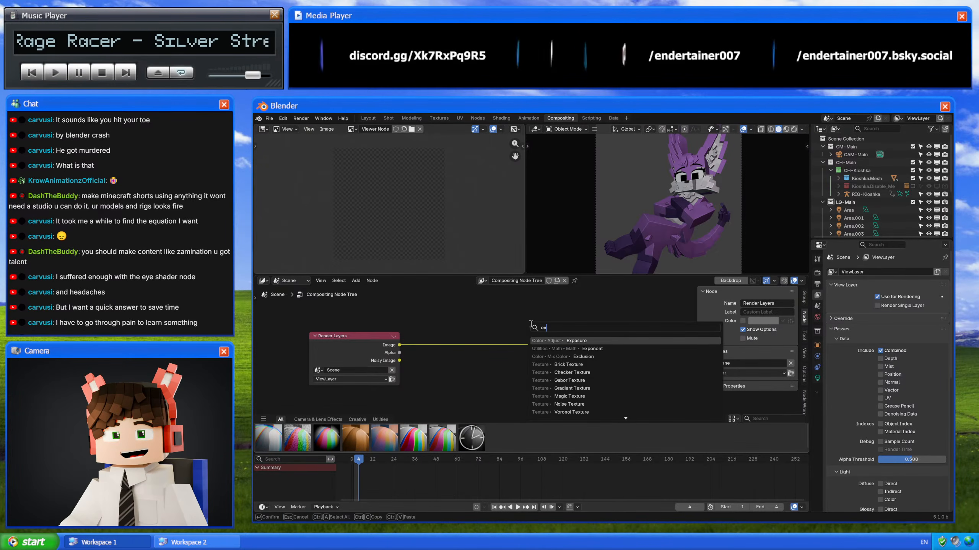
click(616, 340)
click(449, 349)
Step: Append the CNG-Contrast node group and insert it between the Exposure node and the Group Output
click(269, 118)
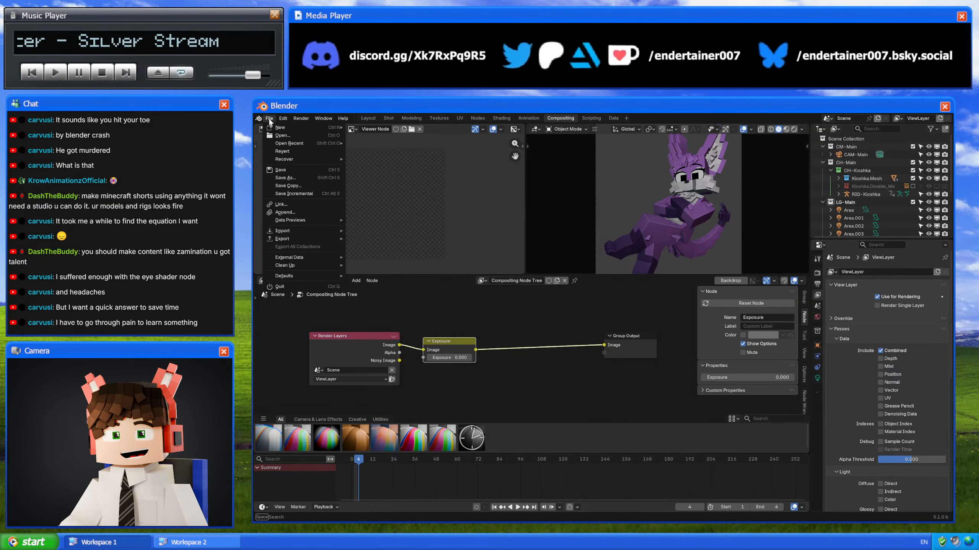
key(shift+a)
mouse_move(533, 456)
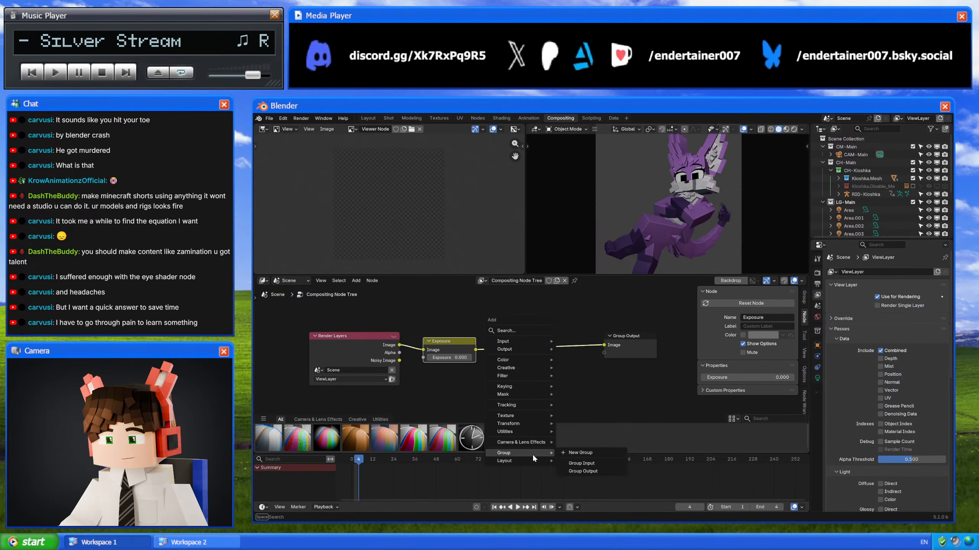
click(270, 119)
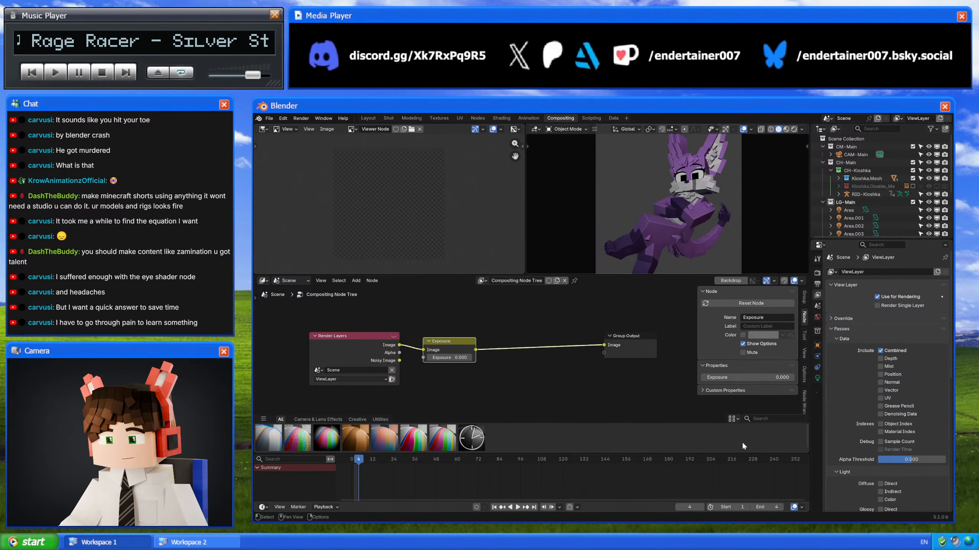
key(shift+a)
mouse_move(585, 494)
click(669, 502)
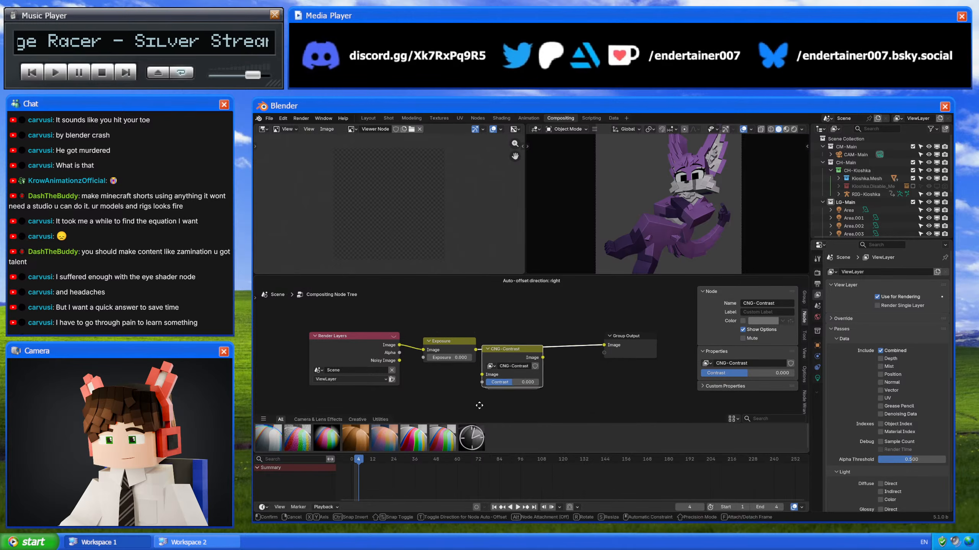
click(487, 391)
Step: Try to insert a Saturation color mix node after the CNG-Contrast node and undo the addition
key(shift+a)
mouse_move(616, 389)
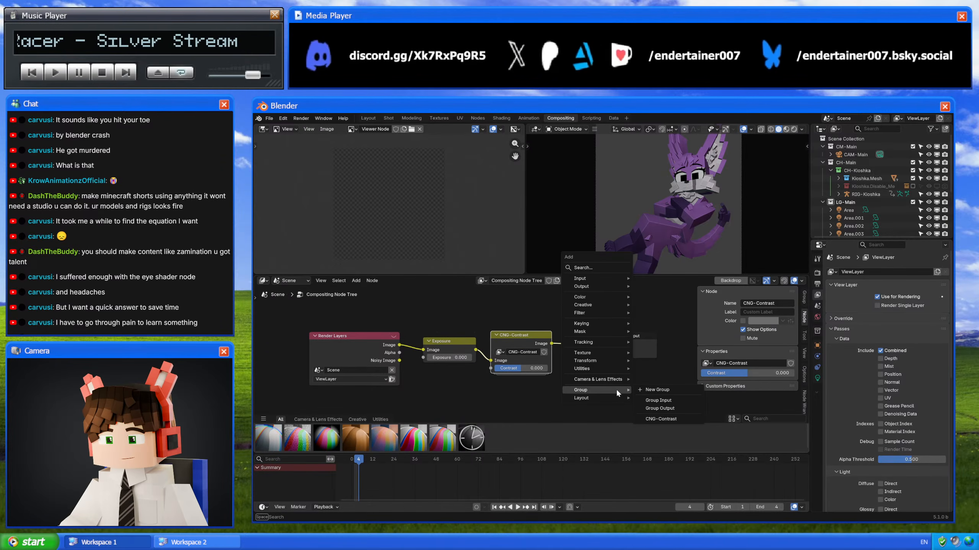
text(saturation)
key(Return)
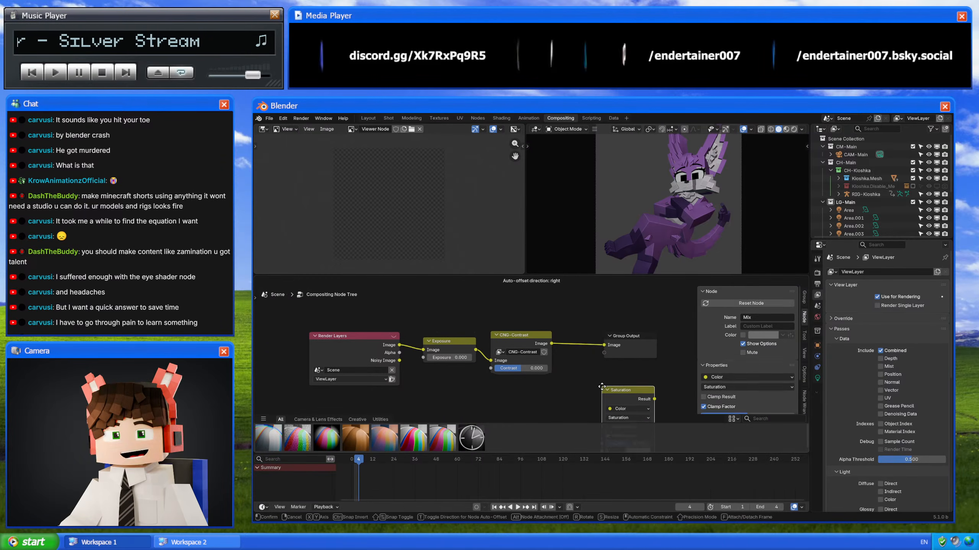
click(566, 330)
key(ctrl+z)
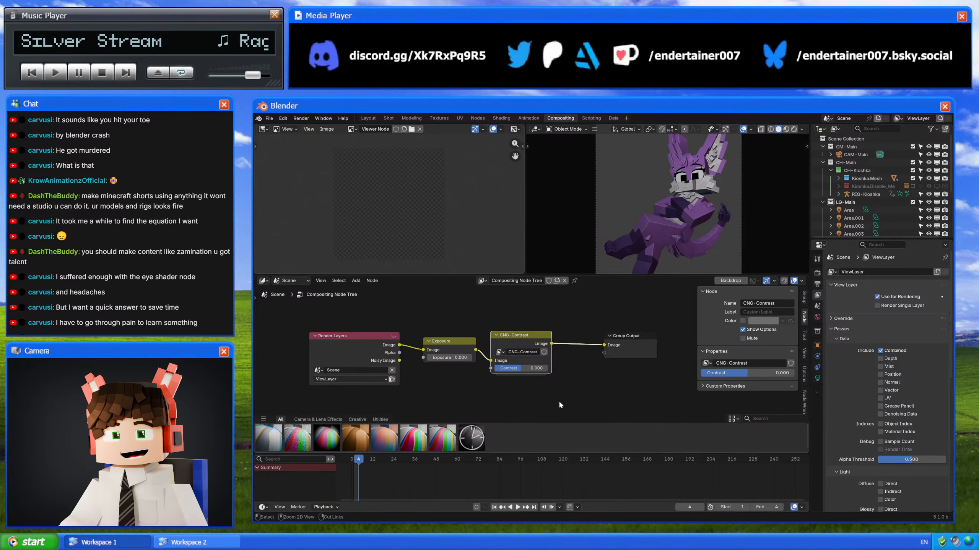
Step: Insert a Hue/Saturation/Value node between the CNG-Contrast node and the Group Output
key(shift+a)
text(satu)
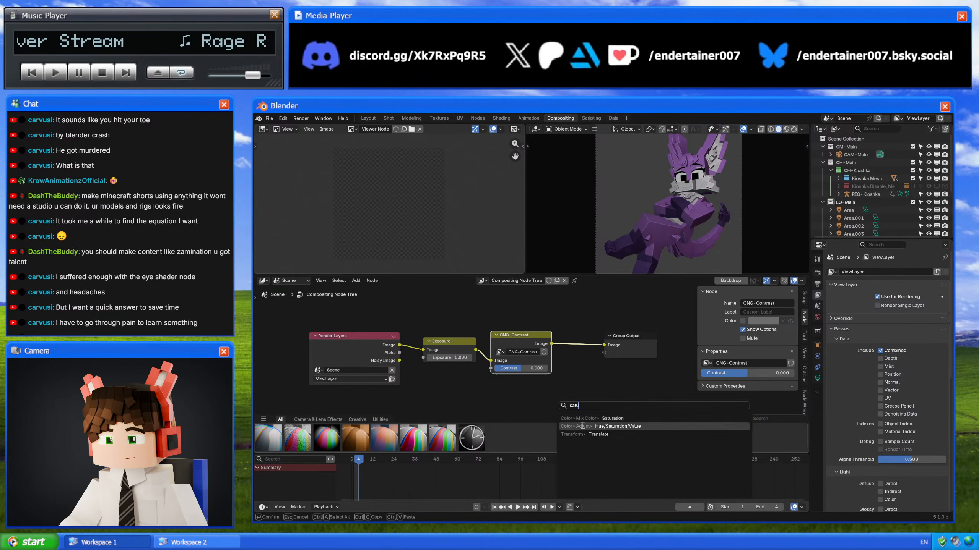
click(583, 425)
click(593, 343)
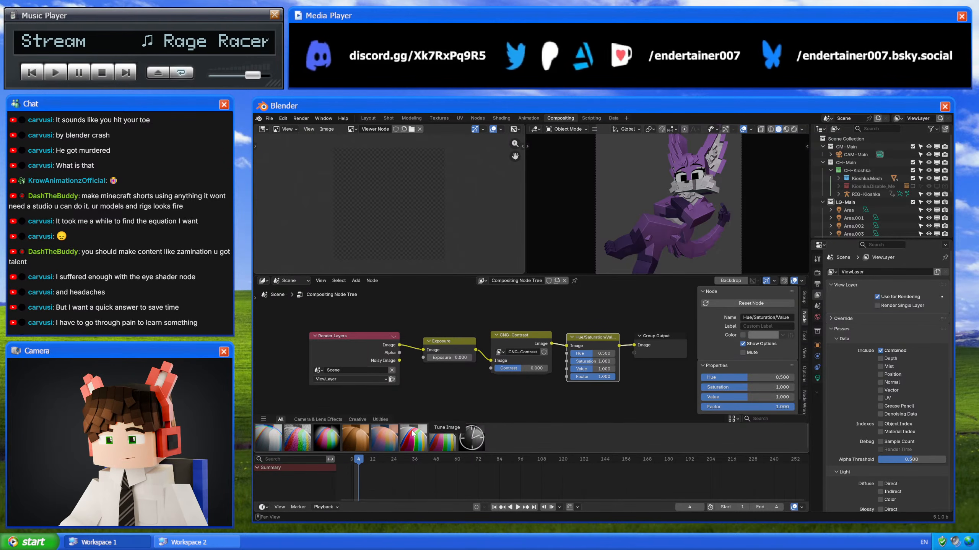
Step: Insert the Tune Image asset node between the Hue/Saturation/Value node and the Group Output
drag(412, 434, 528, 395)
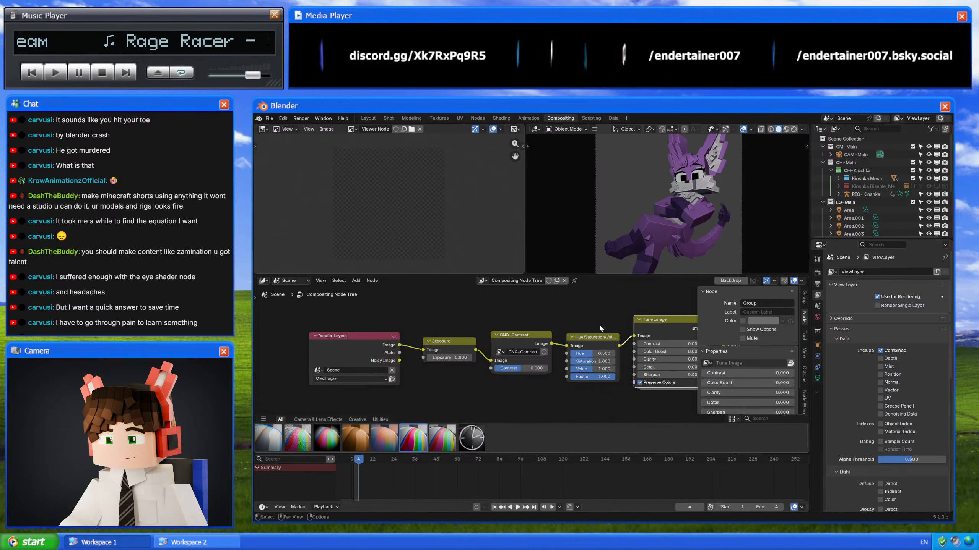
key(KP_Decimal)
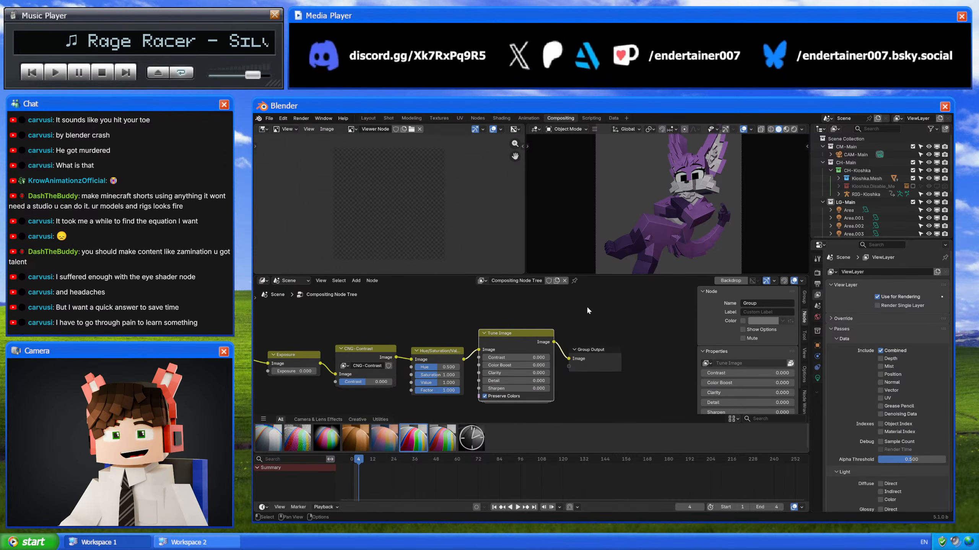
Step: Add a Color Correction node and insert it between the Tune Image node and the Group Output
key(shift+a)
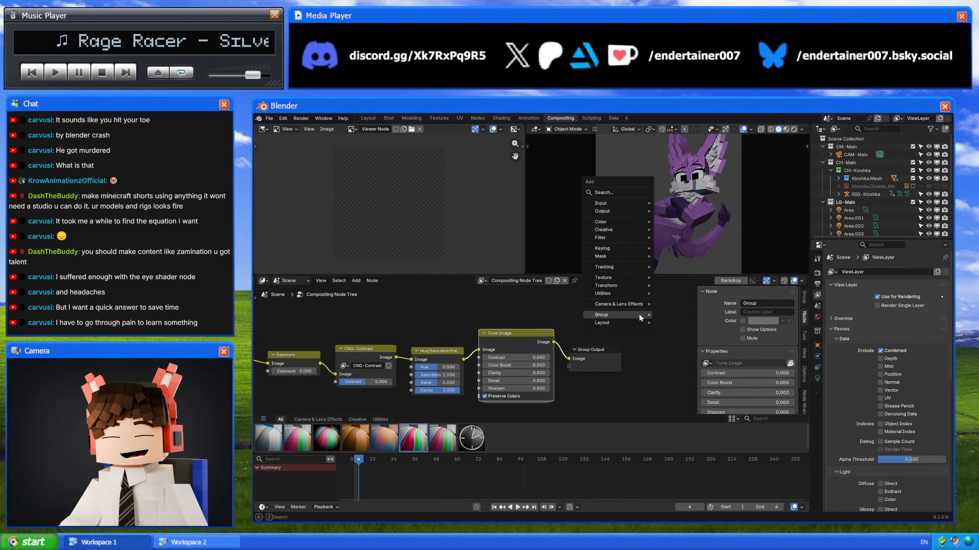
click(630, 193)
text(color)
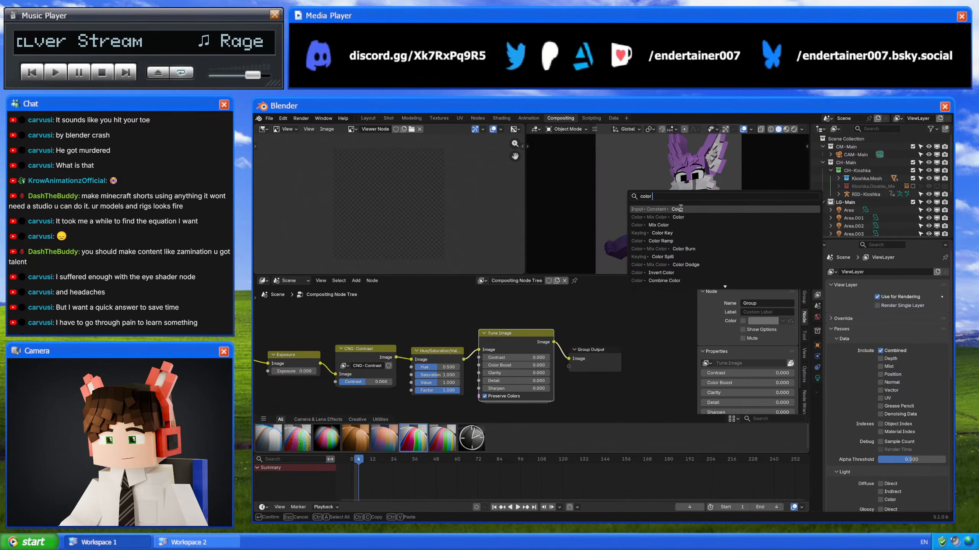
text( corr)
key(Return)
click(625, 346)
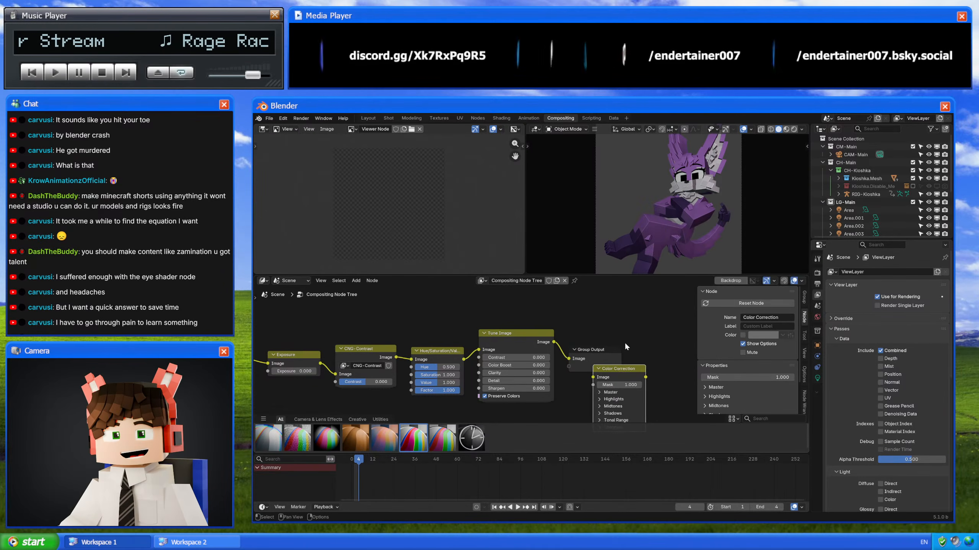
drag(621, 370, 596, 342)
middle_drag(619, 332, 499, 306)
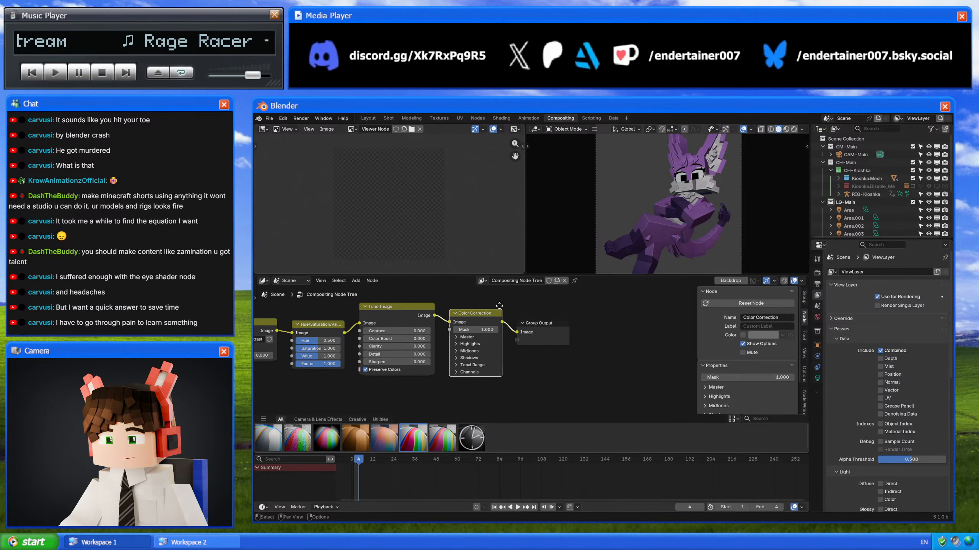
key(shift+a)
mouse_move(592, 214)
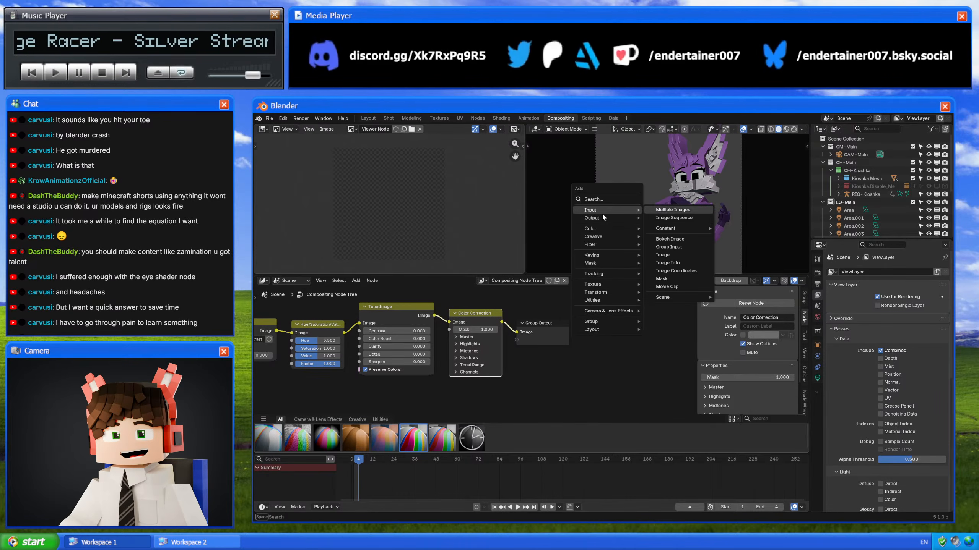
mouse_move(647, 230)
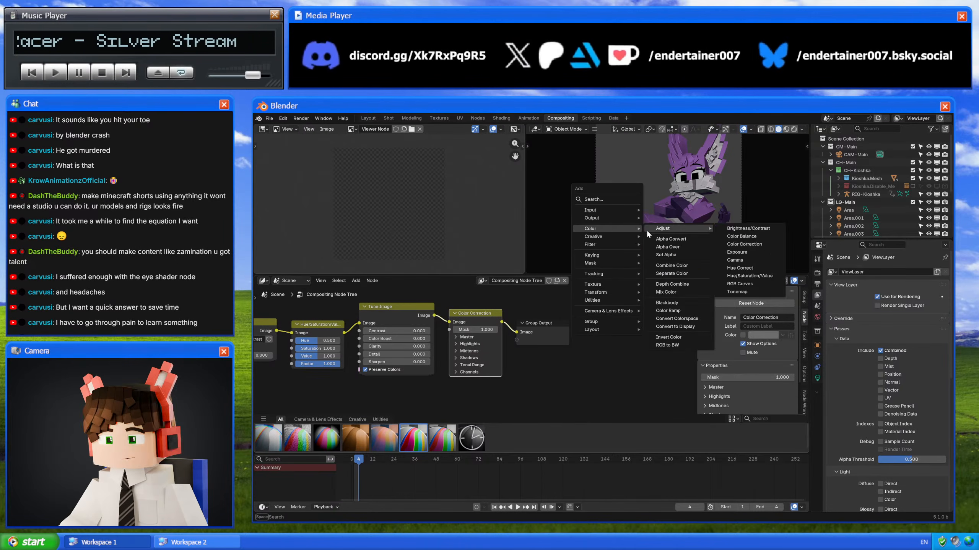
mouse_move(595, 288)
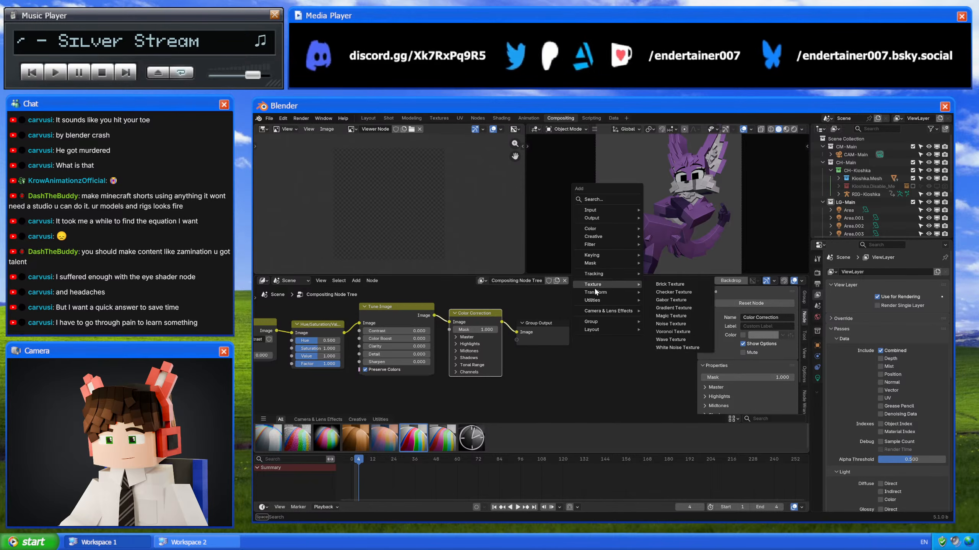
click(603, 199)
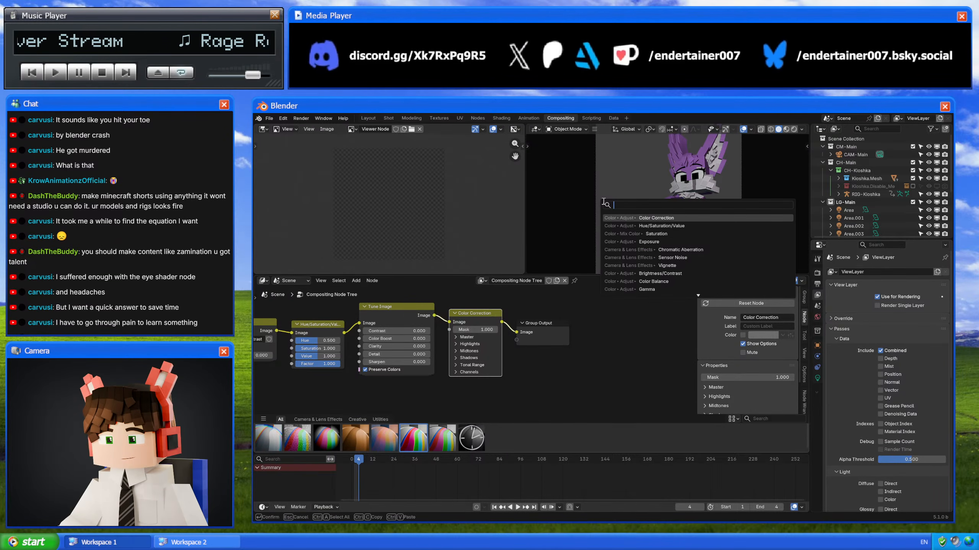
key(Escape)
key(shift+a)
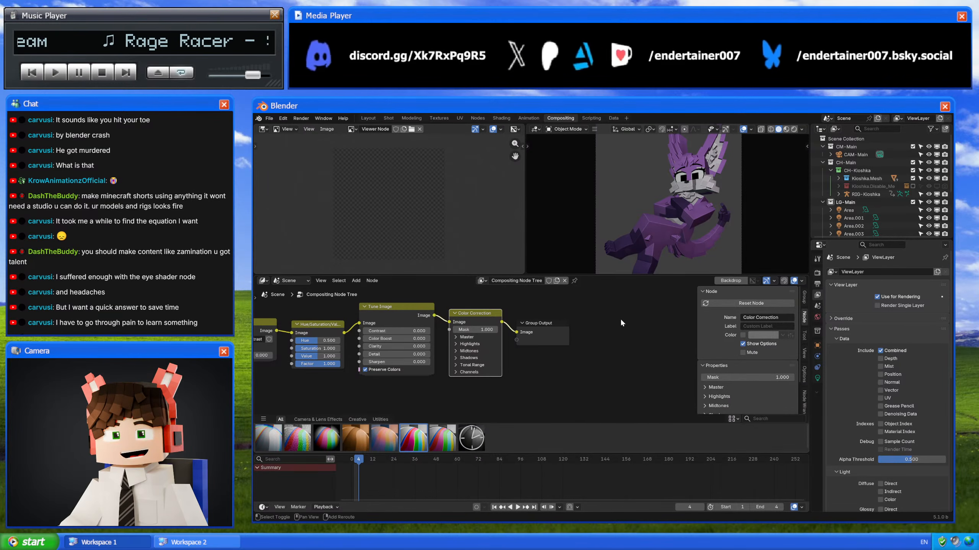
key(shift+a)
text(hhwf)
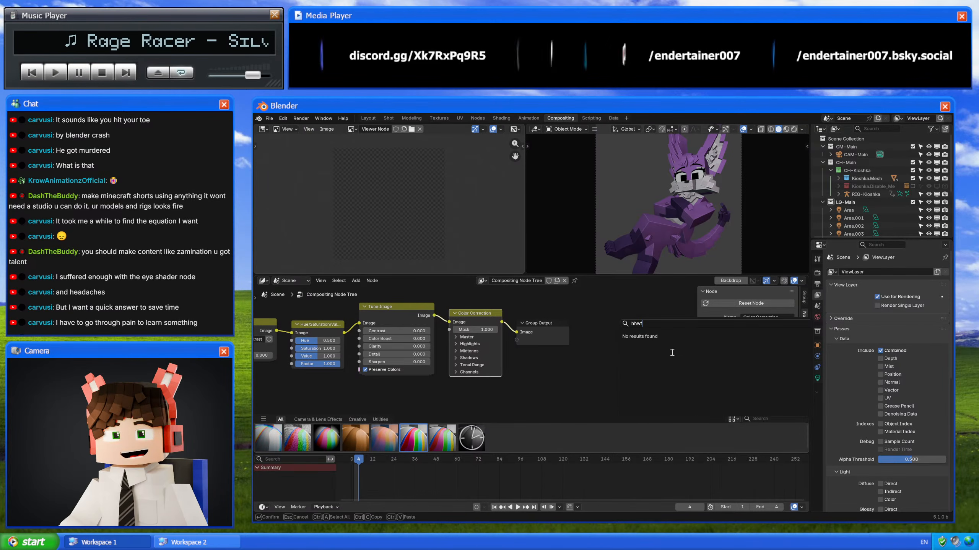
key(Escape)
Step: Select all compositing nodes and try to auto-arrange them with the Arrange add-on
key(a)
scroll(593, 343, down, 2)
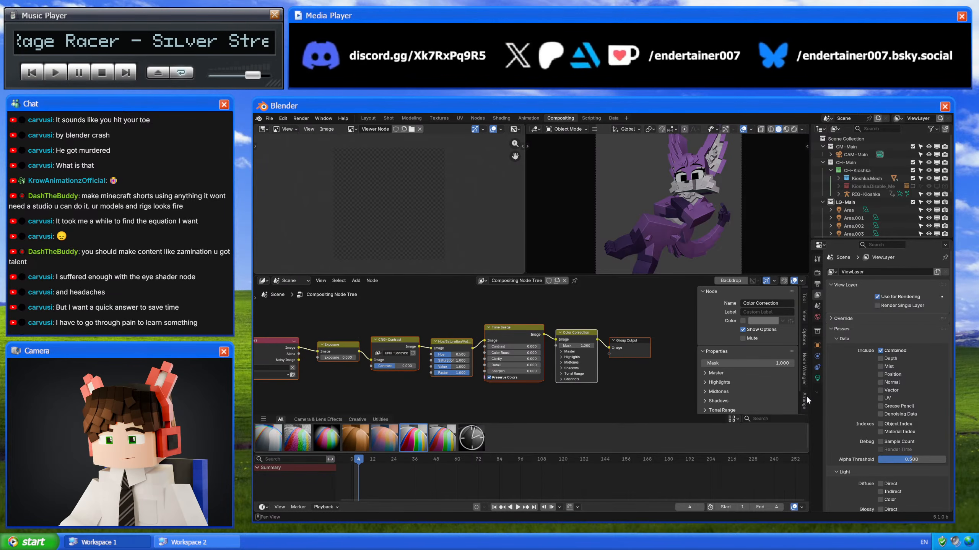
click(805, 396)
click(771, 372)
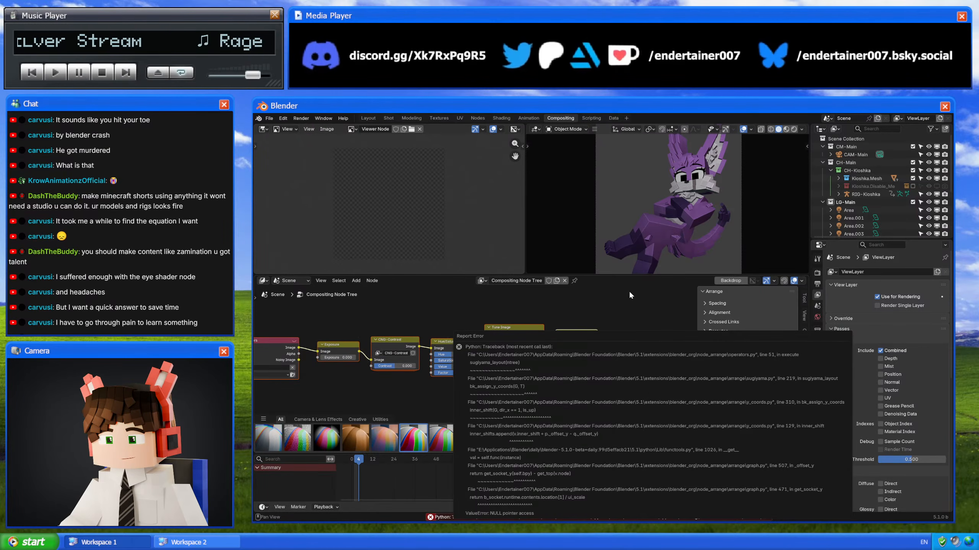
click(735, 362)
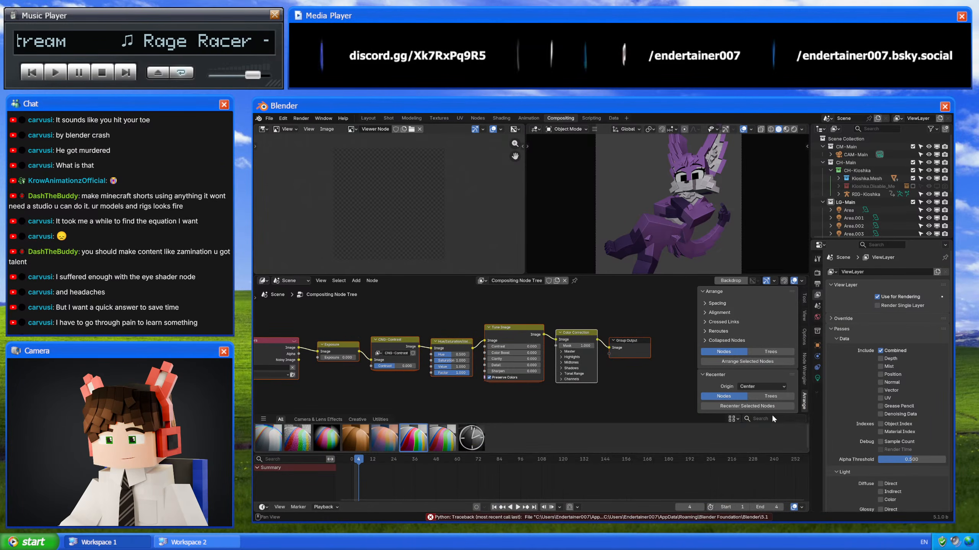
Step: Disable the Node Arrange add-on in the preferences
click(283, 118)
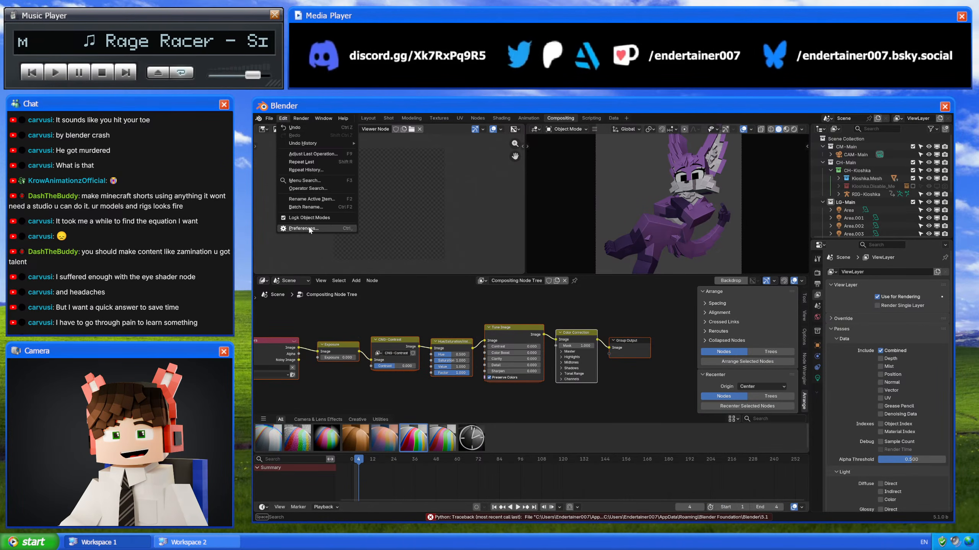
click(479, 178)
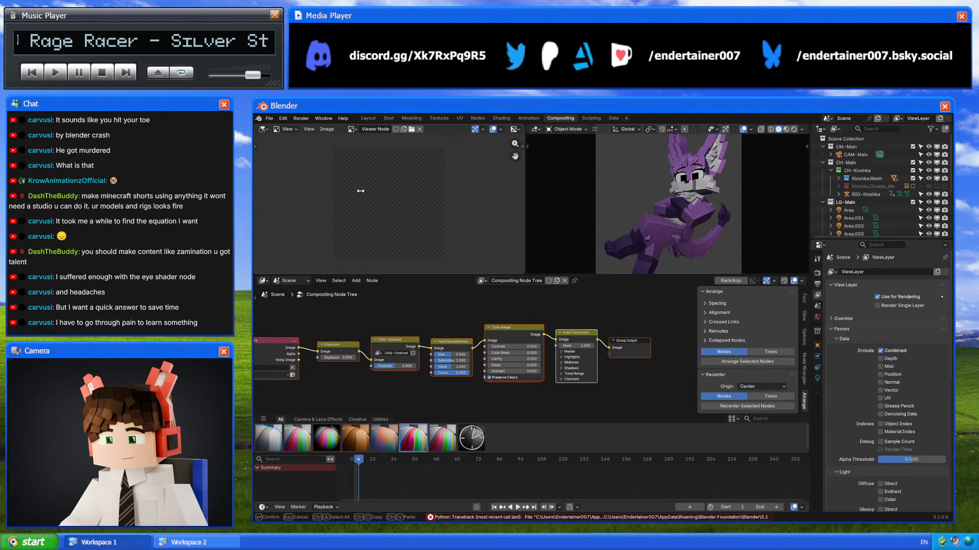
key(Escape)
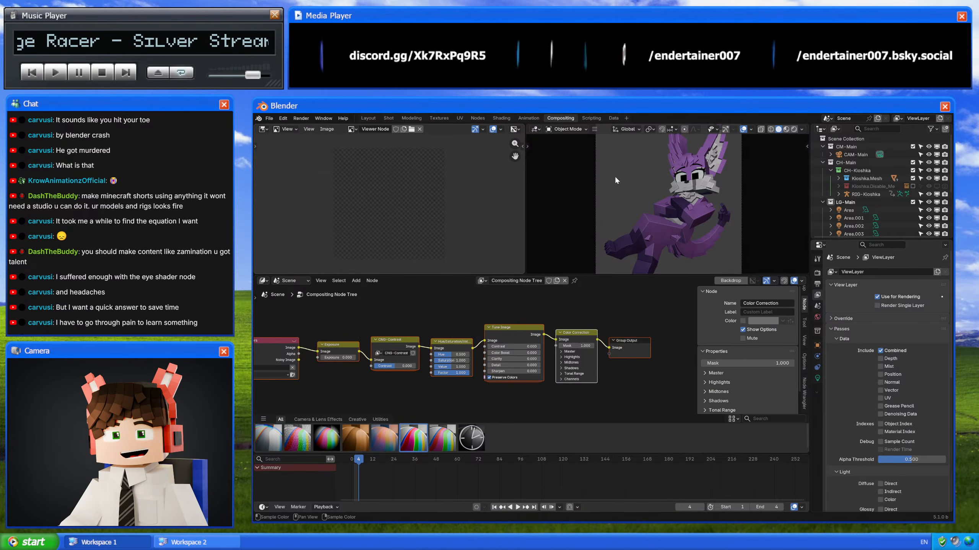
Step: Set the Exposure node's exposure to 0.5 and slightly raise the CNG-Contrast node's contrast
middle_drag(533, 306, 588, 317)
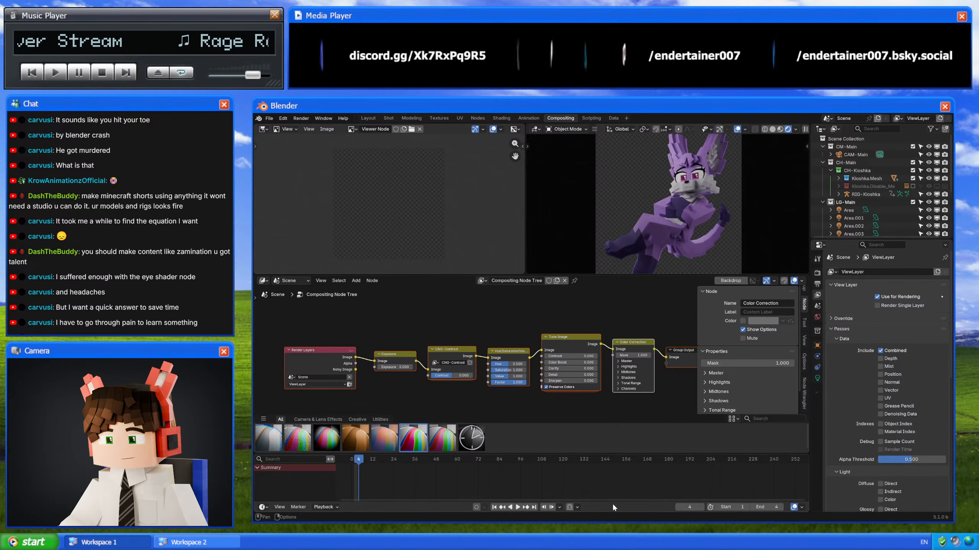
middle_drag(536, 347, 553, 350)
scroll(713, 214, down, 1)
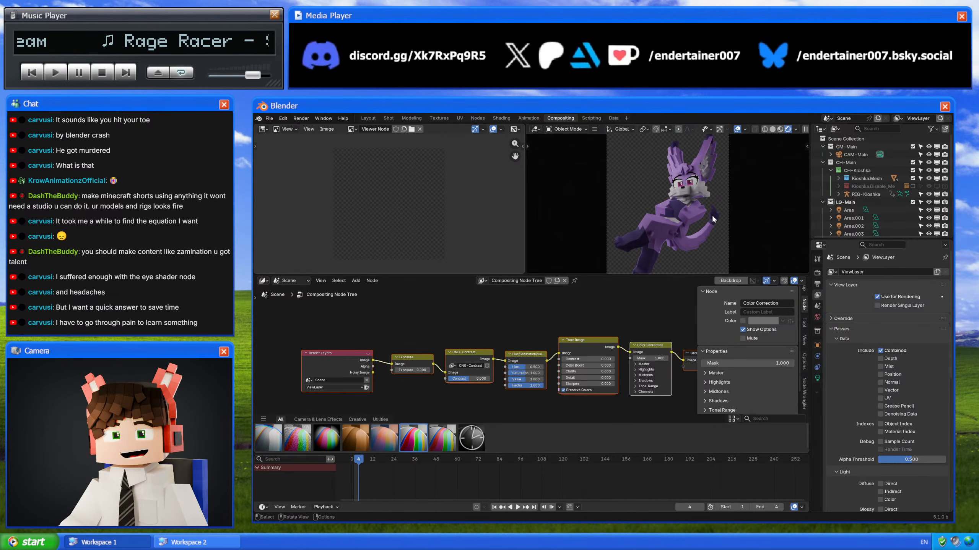
mouse_move(419, 372)
mouse_down()
mouse_move(441, 372)
mouse_move(409, 371)
mouse_up()
click(409, 371)
text(0.5)
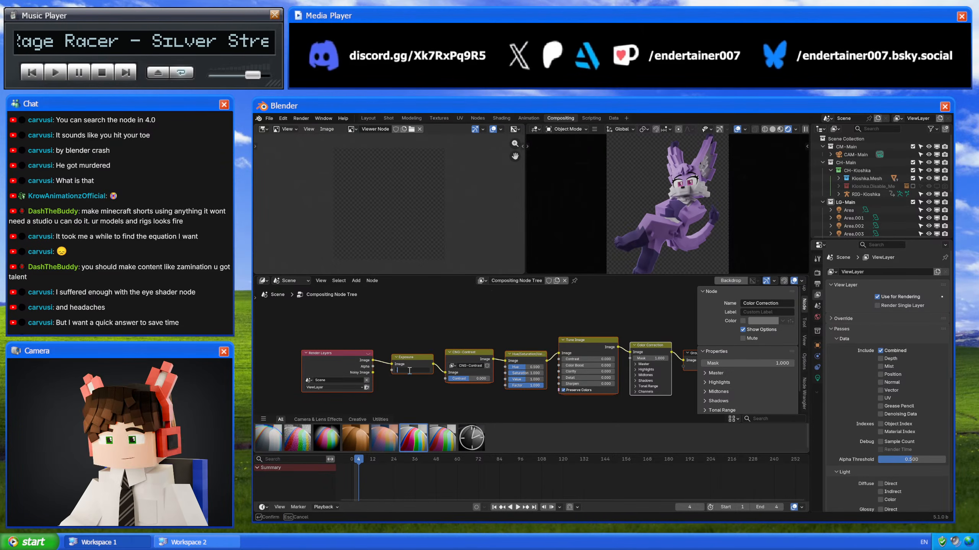
key(Return)
drag(480, 379, 484, 379)
Step: Set the Exposure node's exposure to 0.4 and the CNG-Contrast node's contrast to 0.35
click(415, 371)
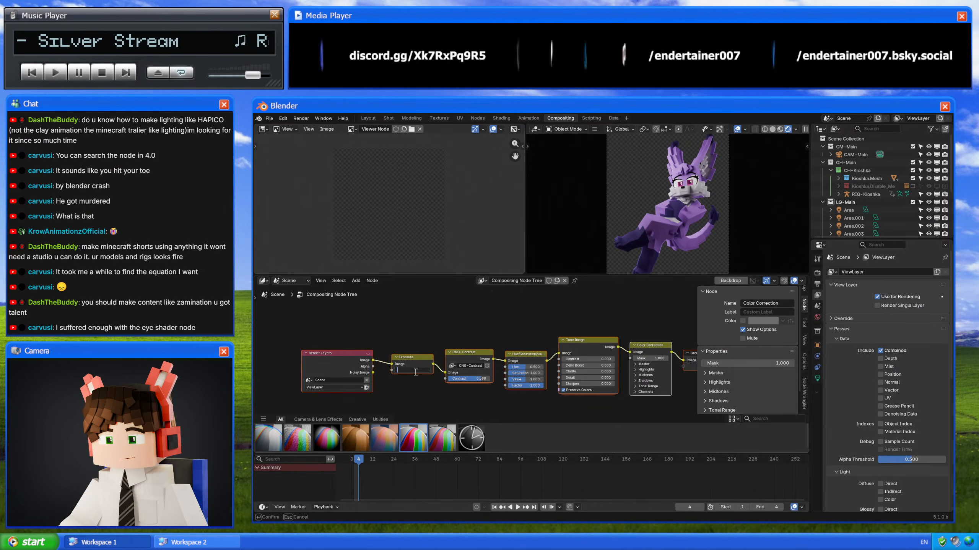
text(0.4)
key(Return)
mouse_move(460, 378)
mouse_down()
mouse_move(443, 379)
mouse_move(478, 380)
mouse_up()
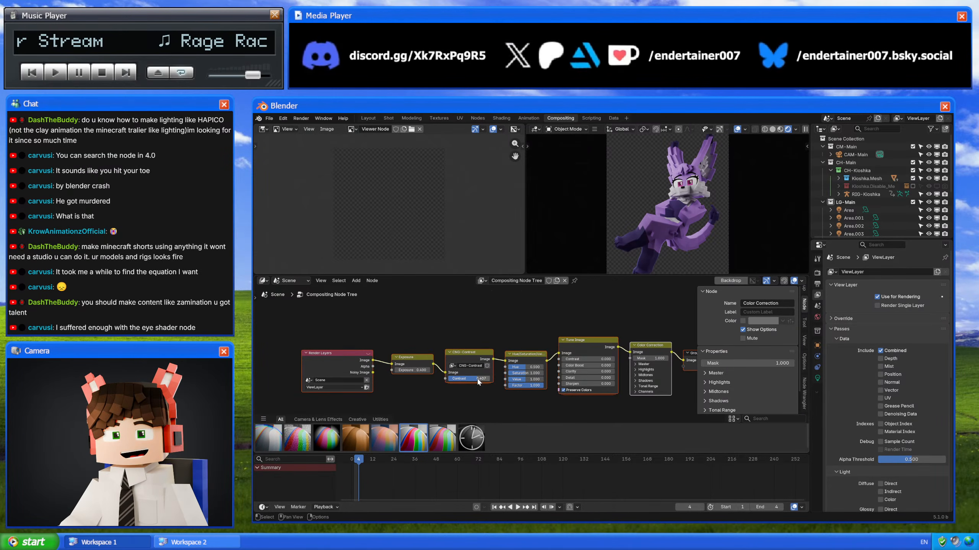
click(474, 380)
text(0.35)
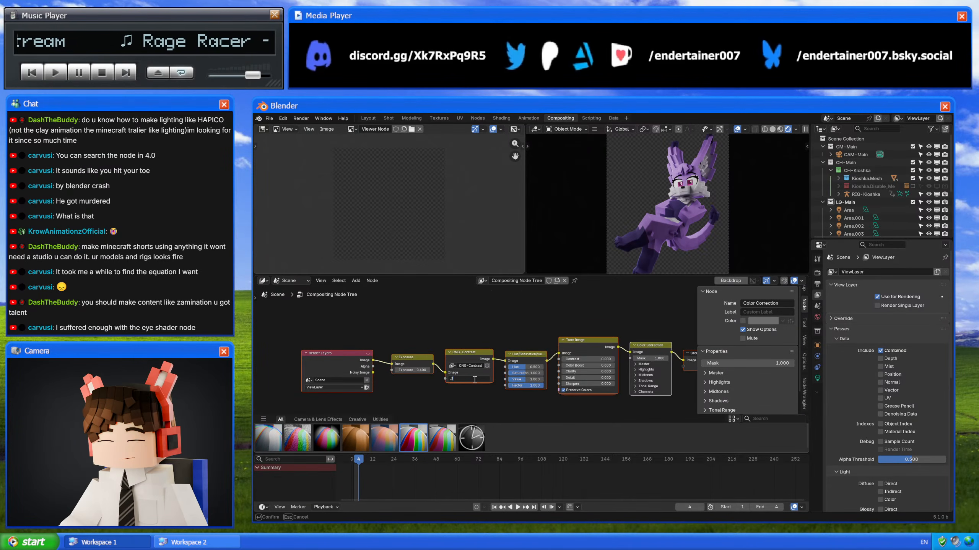
key(Return)
Step: Select the Exposure and CNG-Contrast nodes and toggle their mute repeatedly to compare the render with and without them
drag(401, 328, 467, 397)
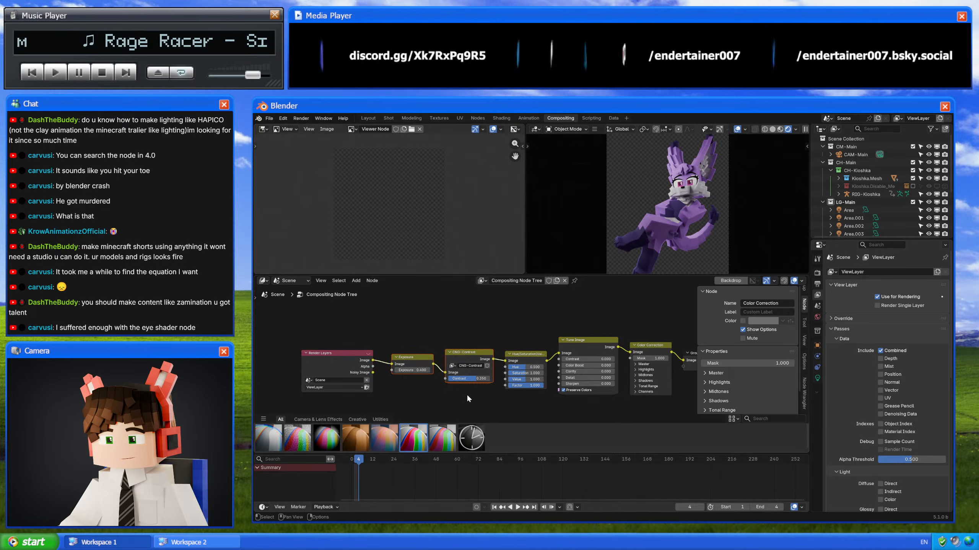
key(m)
key(m)
key(m)
key(m)
key(m)
key(m)
key(m)
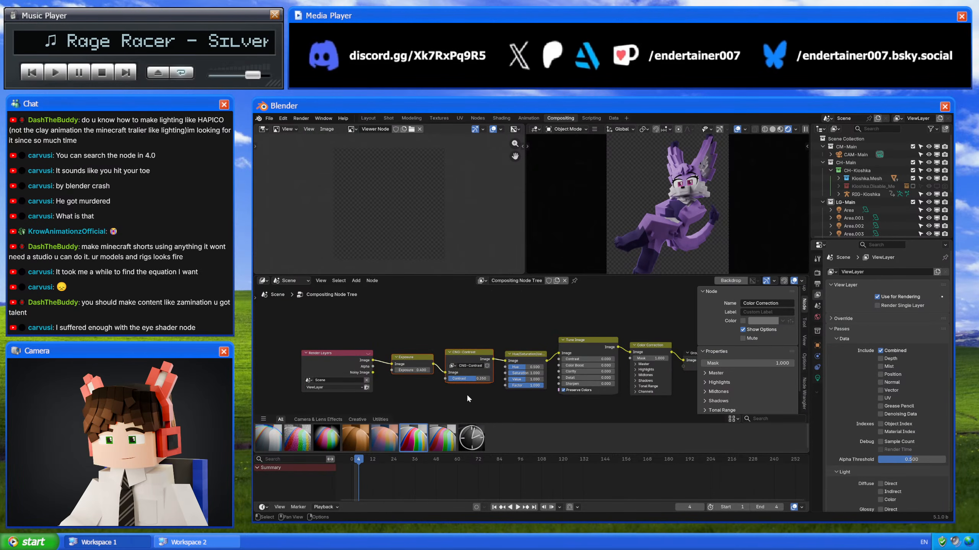
key(m)
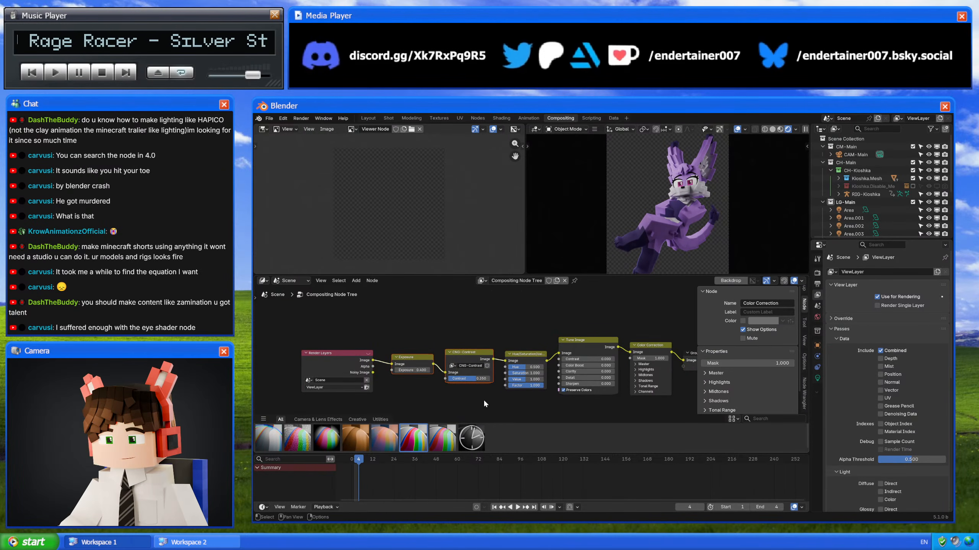
Step: Raise the saturation of the Hue/Saturation/Value node to 1.1
scroll(600, 359, up, 3)
drag(437, 378, 451, 376)
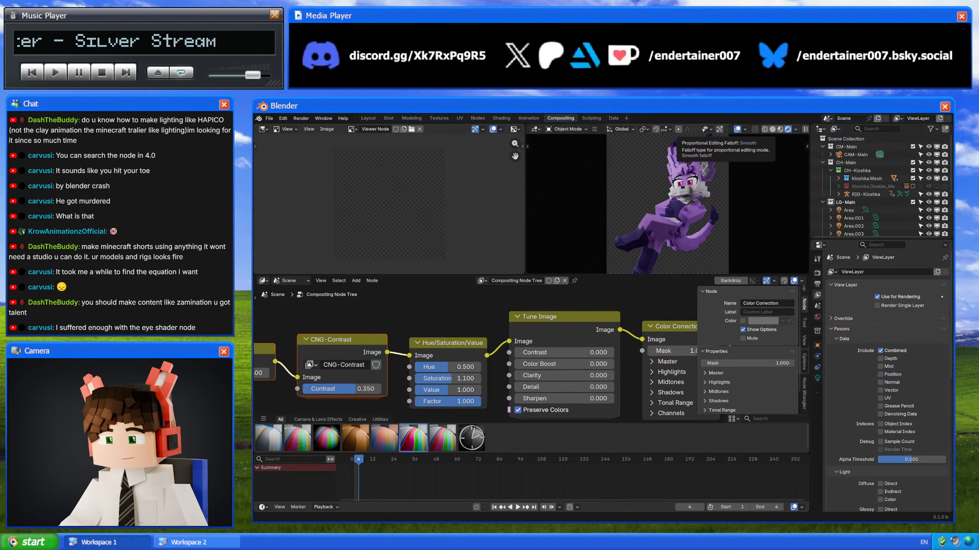
scroll(420, 407, down, 2)
key(shift+a)
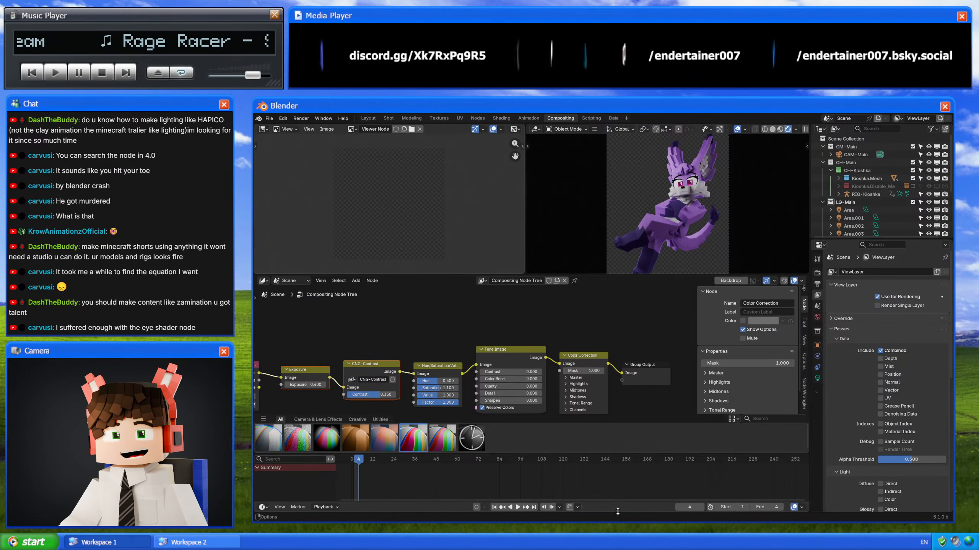
scroll(683, 190, down, 1)
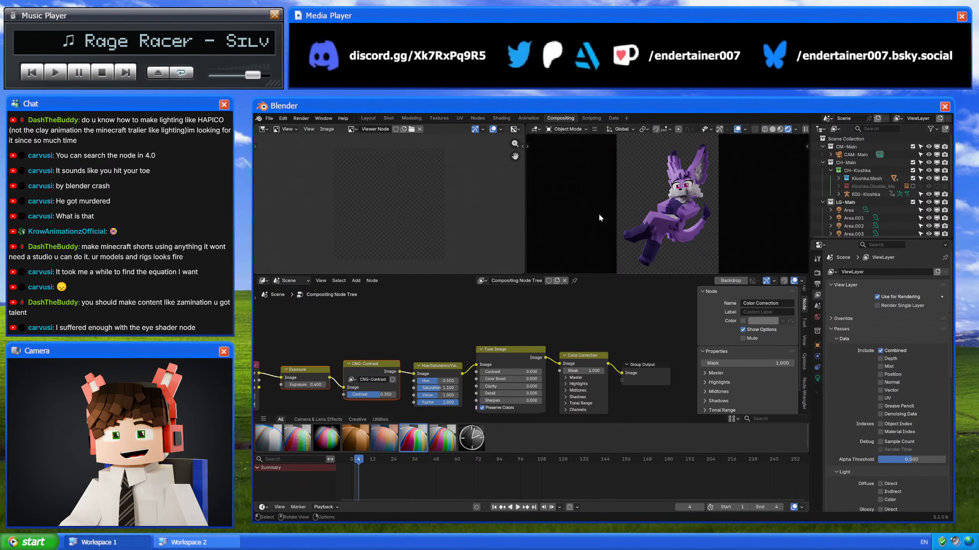
scroll(469, 346, up, 1)
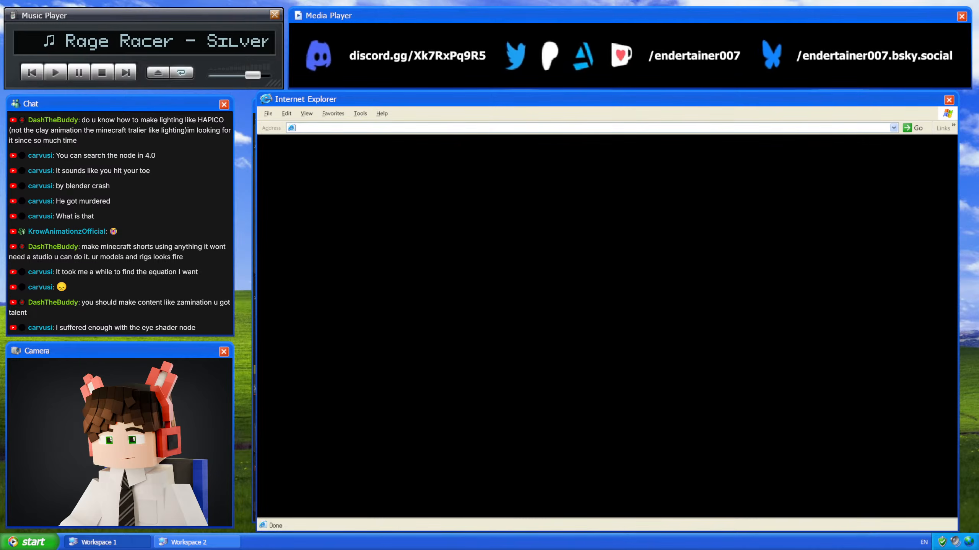
Step: Switch to YouTube in the web browser and search for hapico
text(haoico)
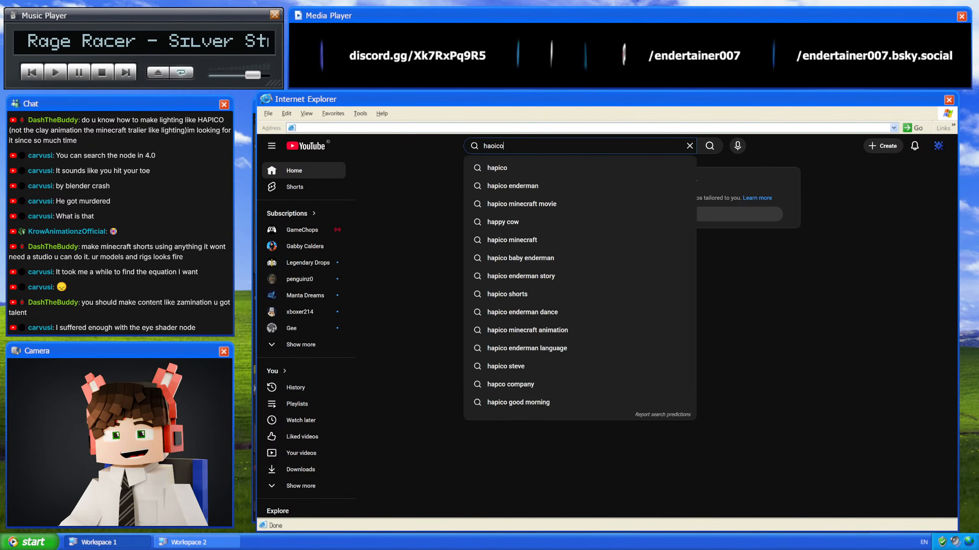
key(Return)
click(496, 153)
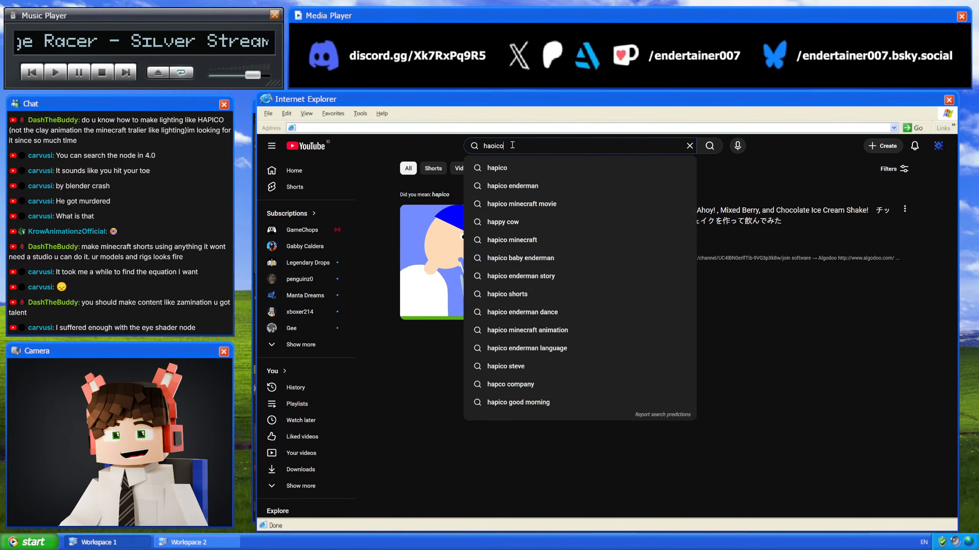
key(ctrl+a)
key(BackSpace)
text(hapico)
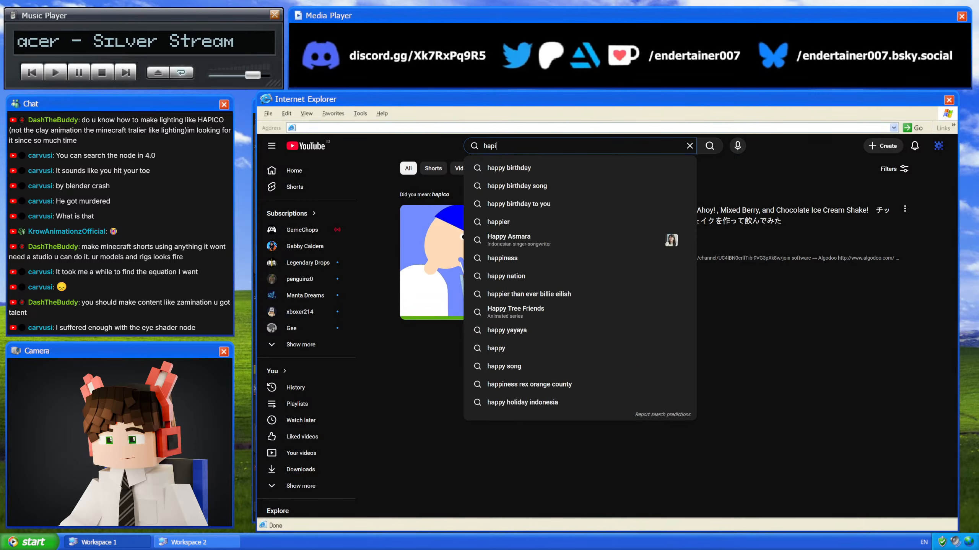
key(Return)
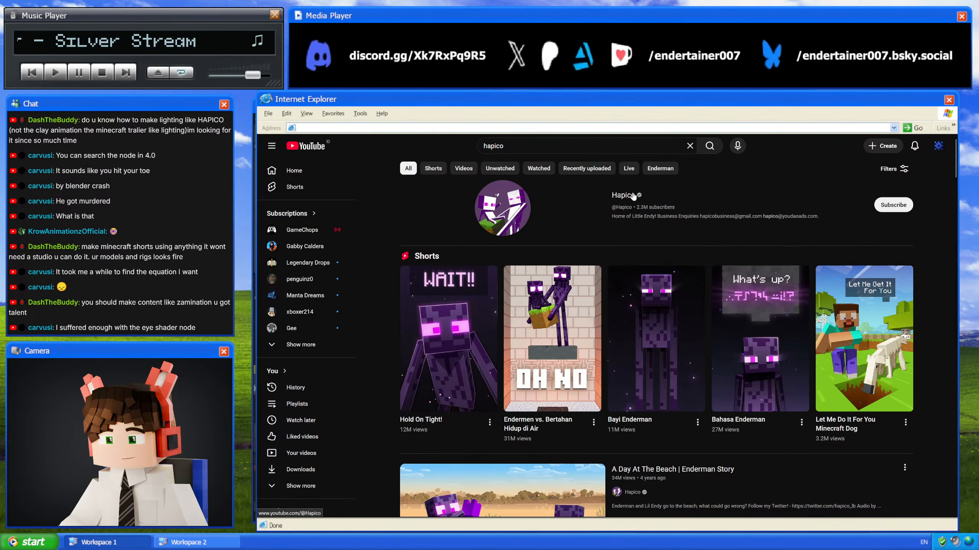
Step: Open the Hapico channel's video "Endermans Day Off | Enderman Story | Clay Minecraft"
click(632, 194)
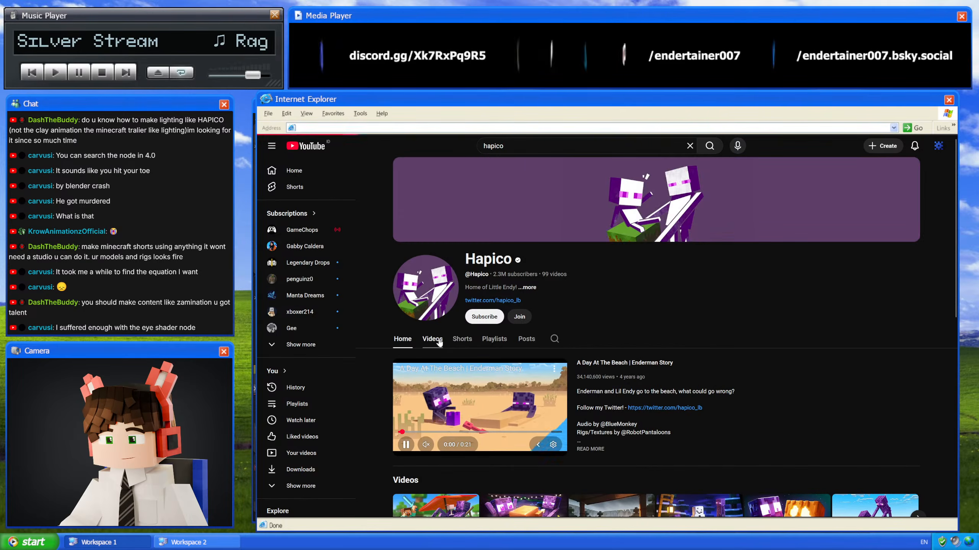
click(440, 403)
click(446, 412)
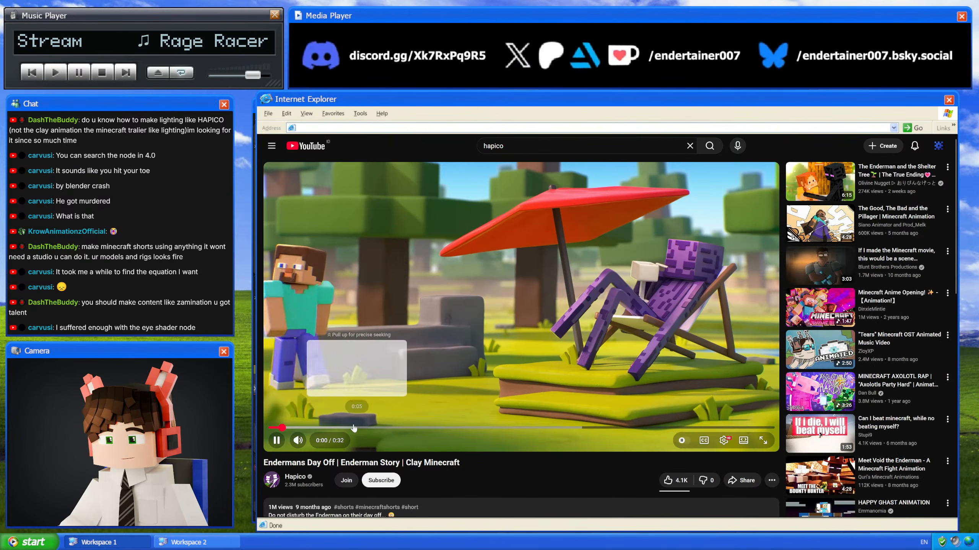
Step: Pause the video and scrub through it to 0:16 to examine the lighting of the scene
click(400, 398)
drag(367, 427, 512, 429)
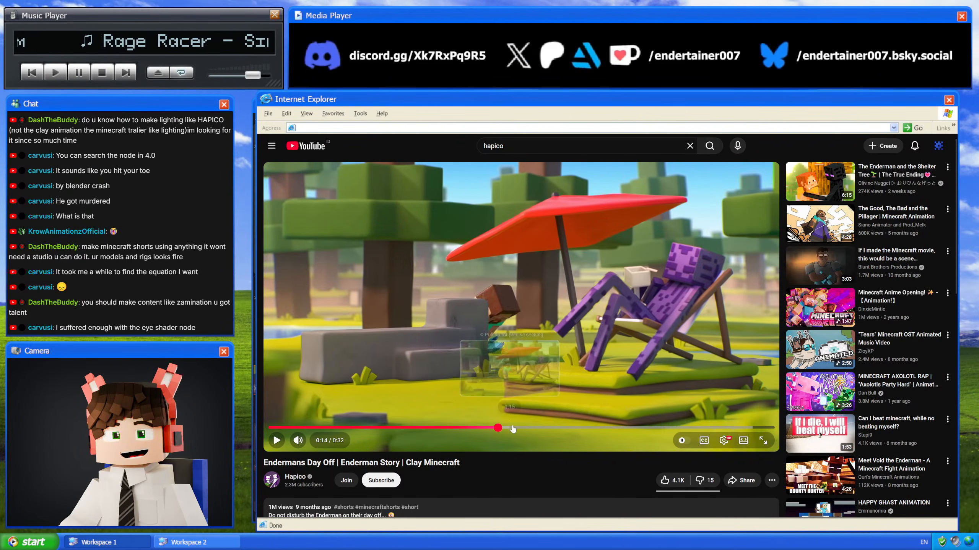
click(561, 429)
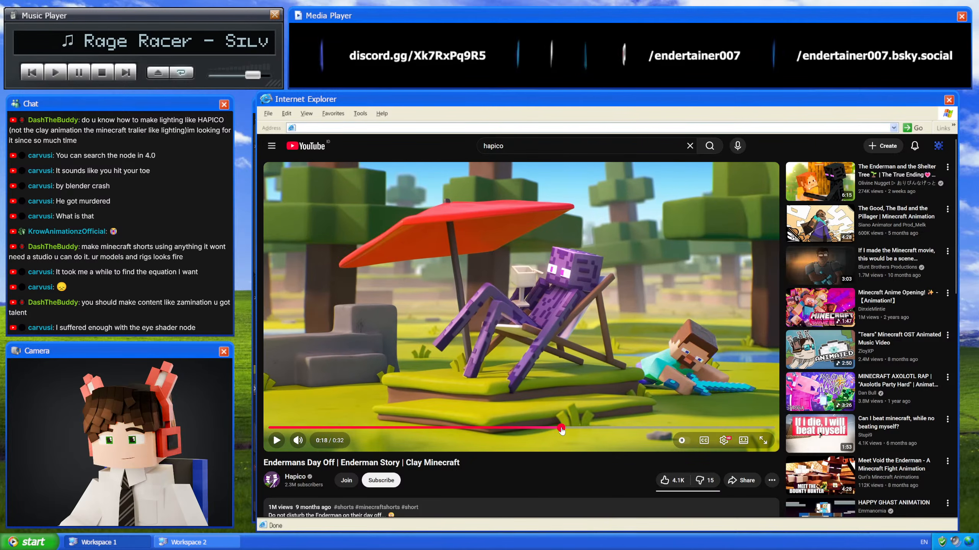
click(528, 428)
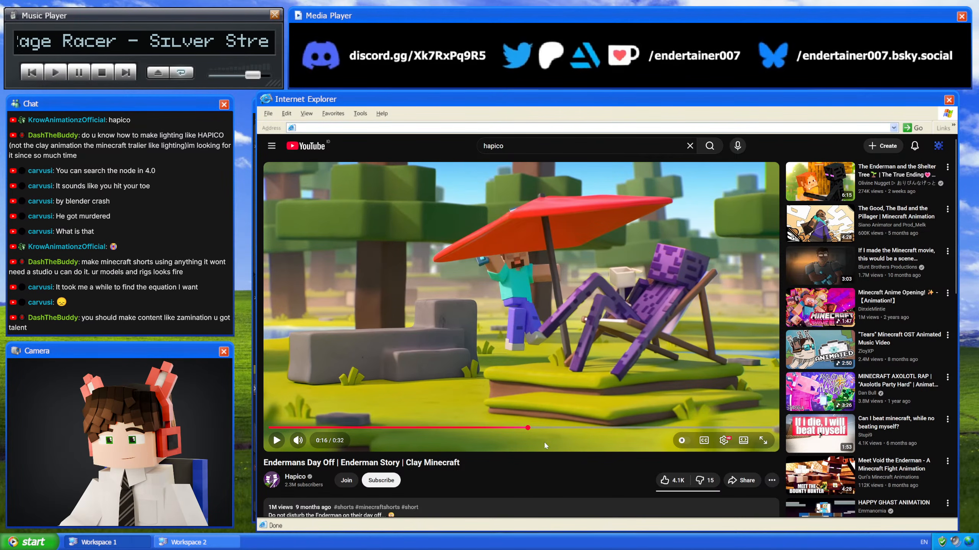
Step: Scrub through the rest of the paused video up to 0:28 to examine the lighting of the remaining shots
click(544, 427)
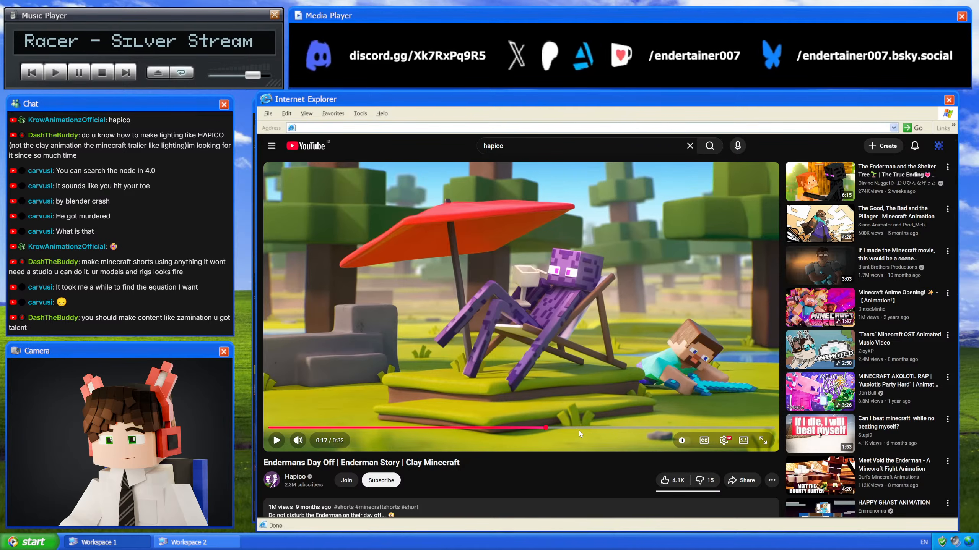
drag(609, 428, 660, 429)
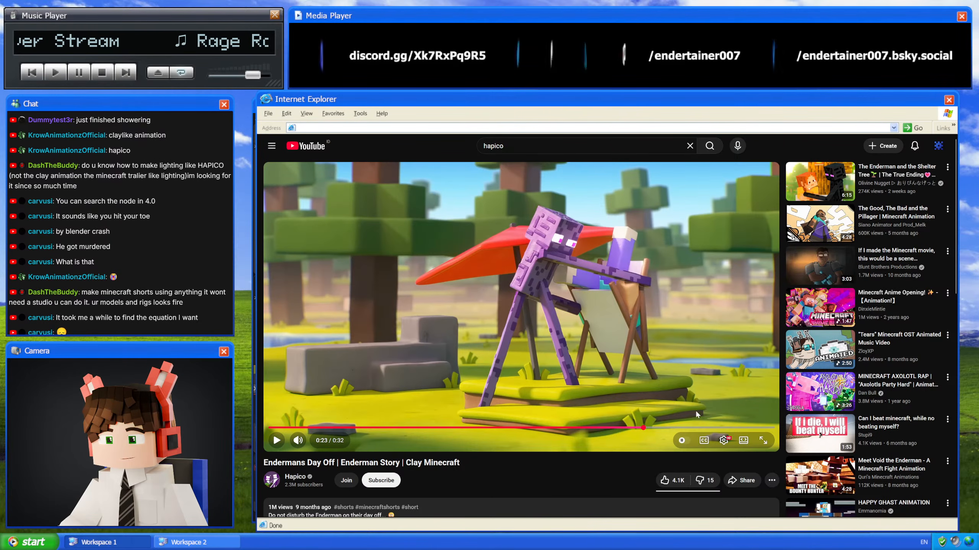
click(704, 428)
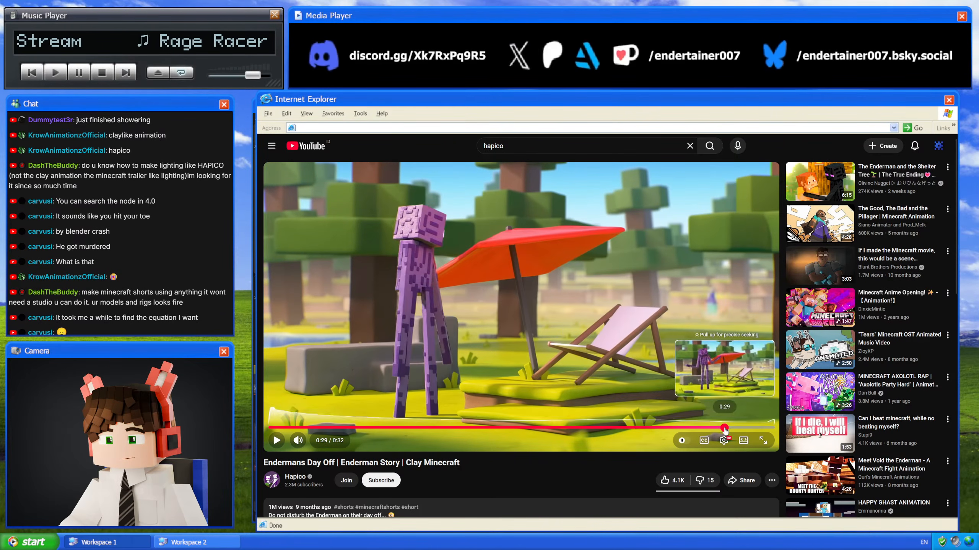
drag(703, 427, 708, 428)
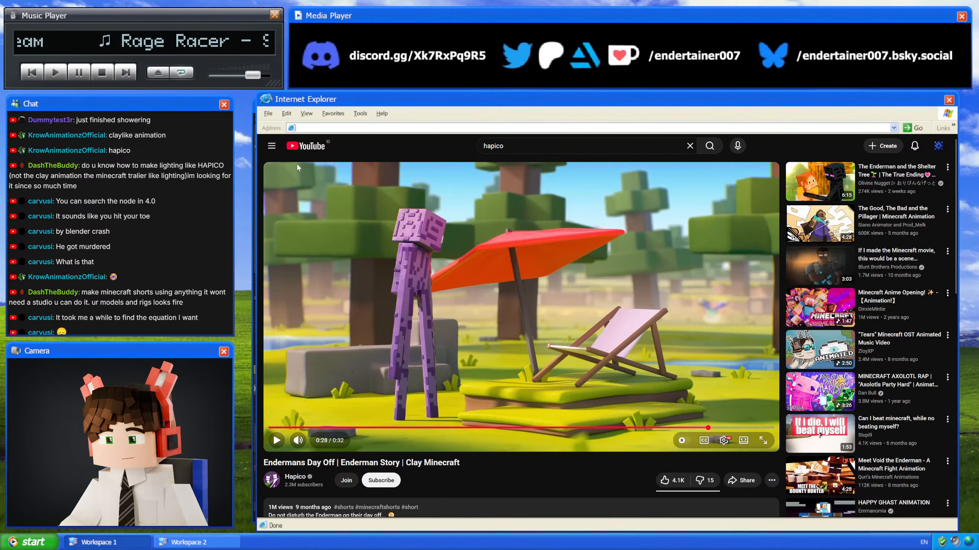
Step: Return to the Hapico channel's videos, open "Feeding Ducks | Enderman Story" and pause it near the start
key(alt+Left)
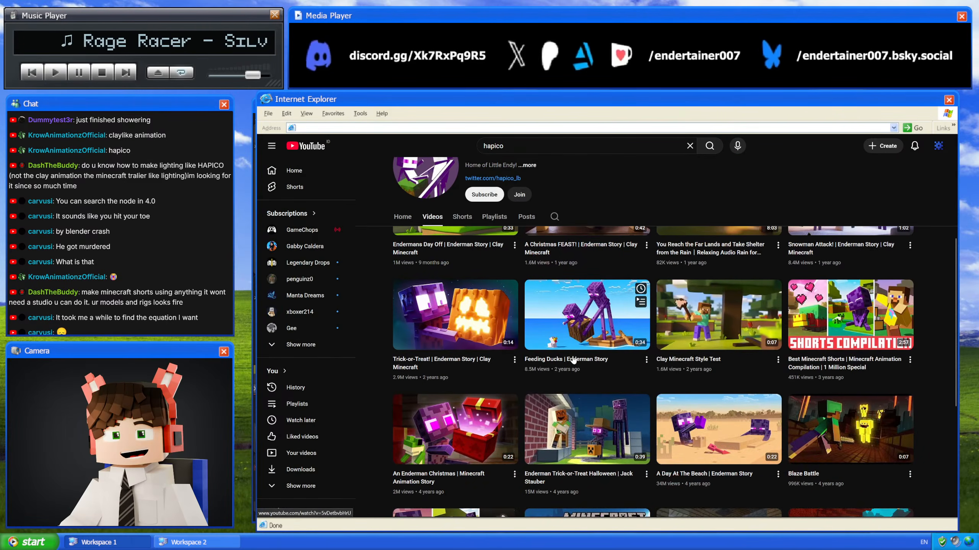
click(595, 382)
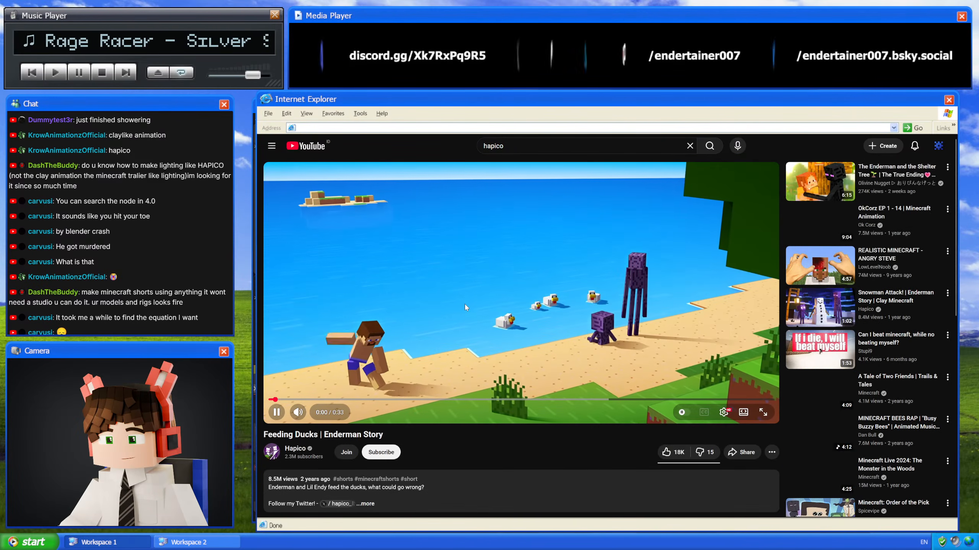
click(516, 336)
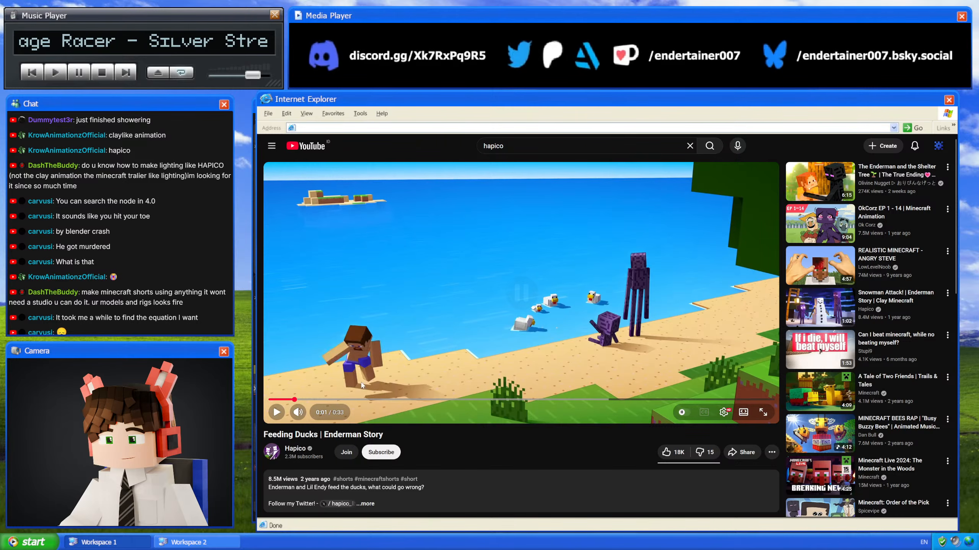
Step: Scrub back and forth within the first five seconds to examine the lighting and shadows of the beach scene
click(314, 400)
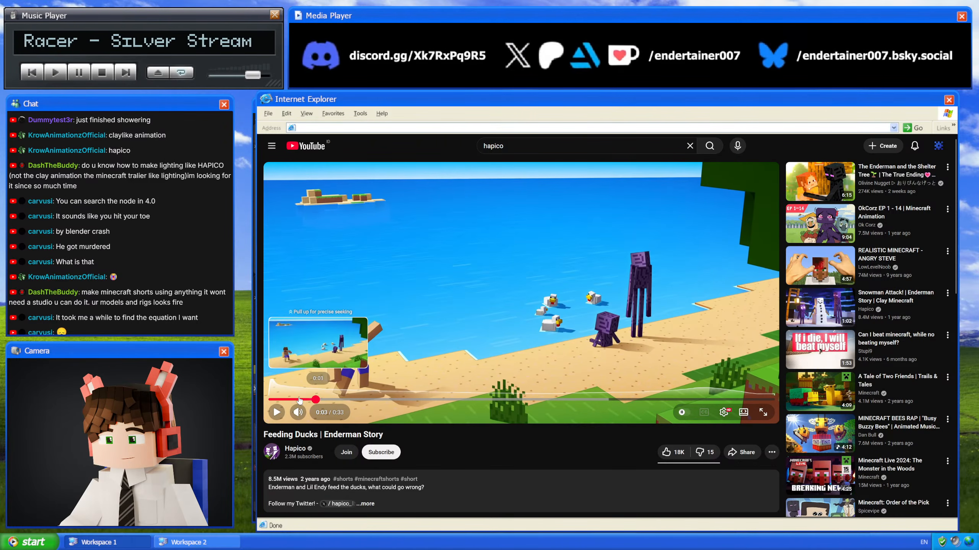
click(298, 400)
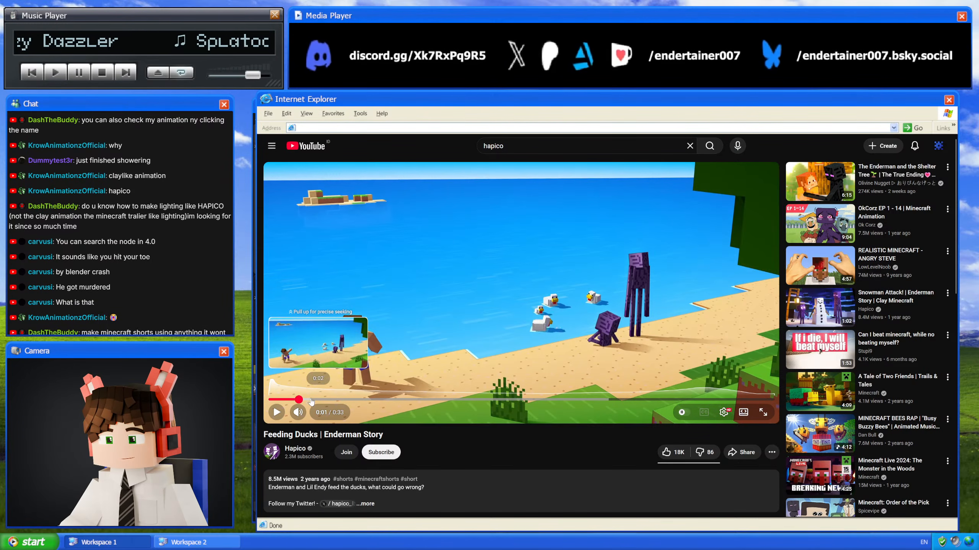
drag(311, 401, 348, 401)
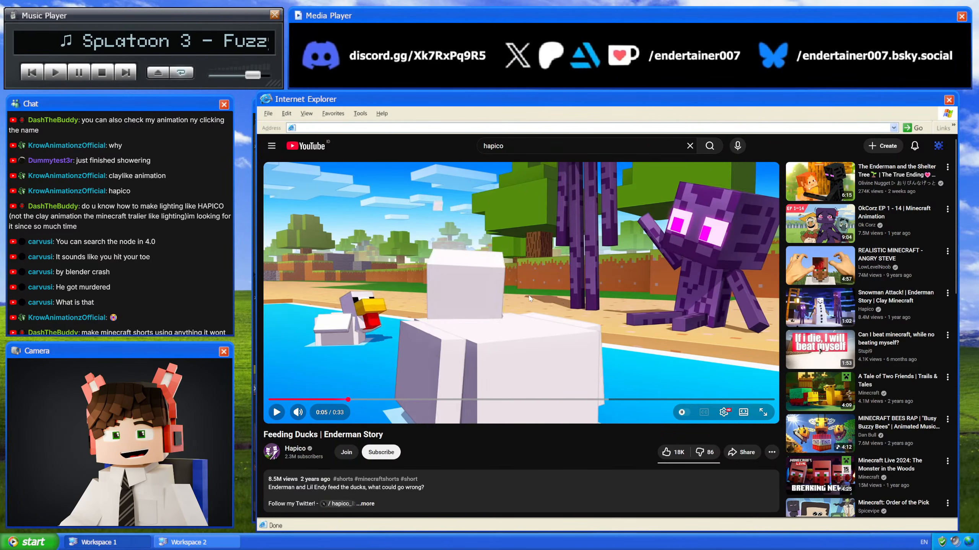
click(301, 400)
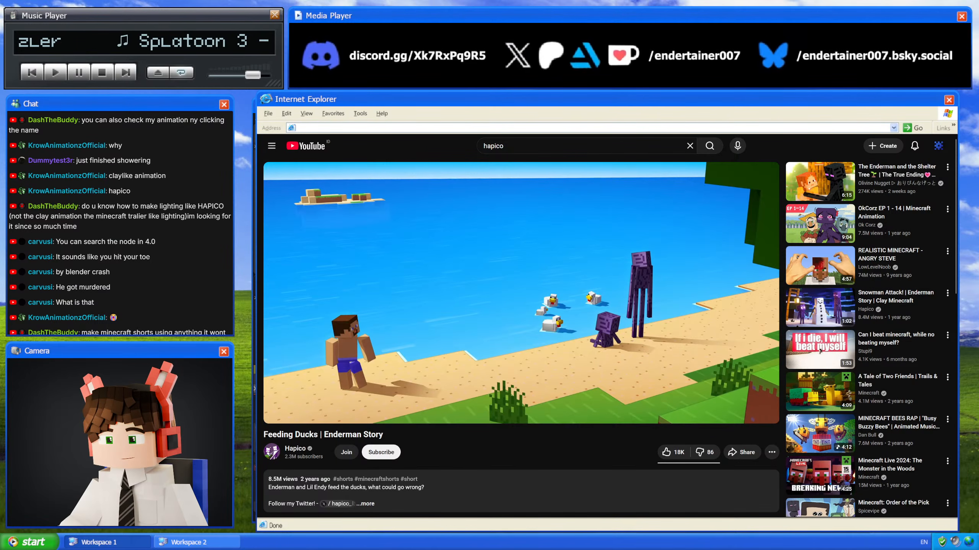
mouse_move(517, 244)
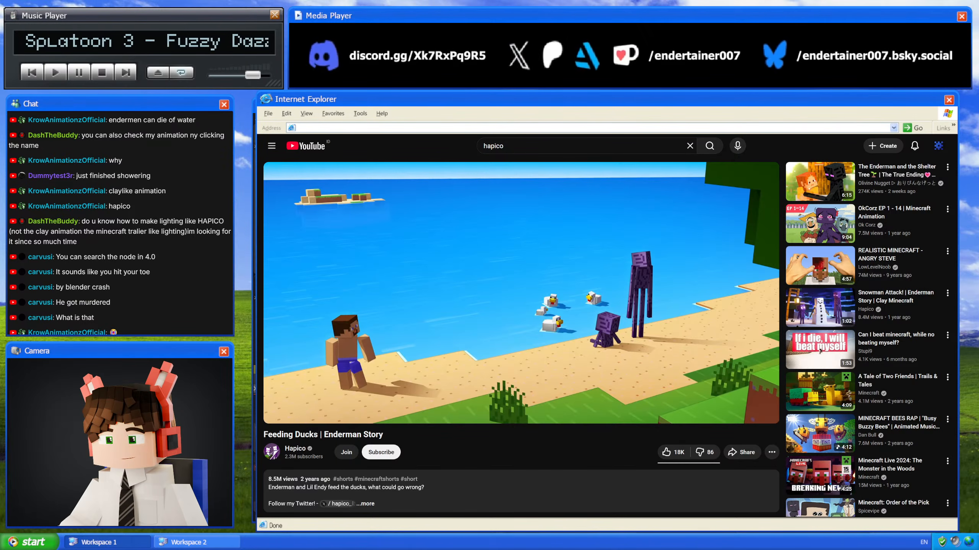
mouse_move(640, 285)
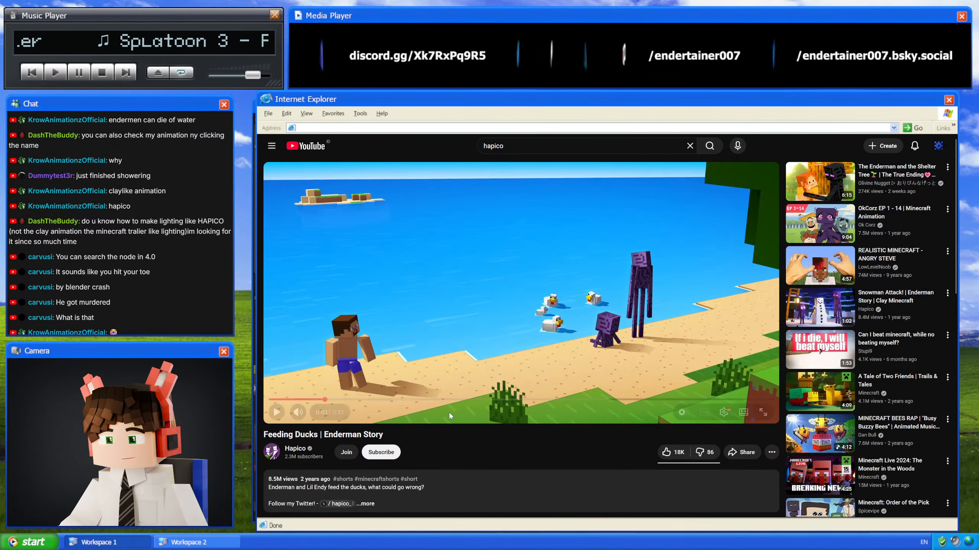
Step: Skip forward through the video in short jumps to 0:18 to examine how each shot is lit
click(349, 401)
click(376, 400)
click(405, 401)
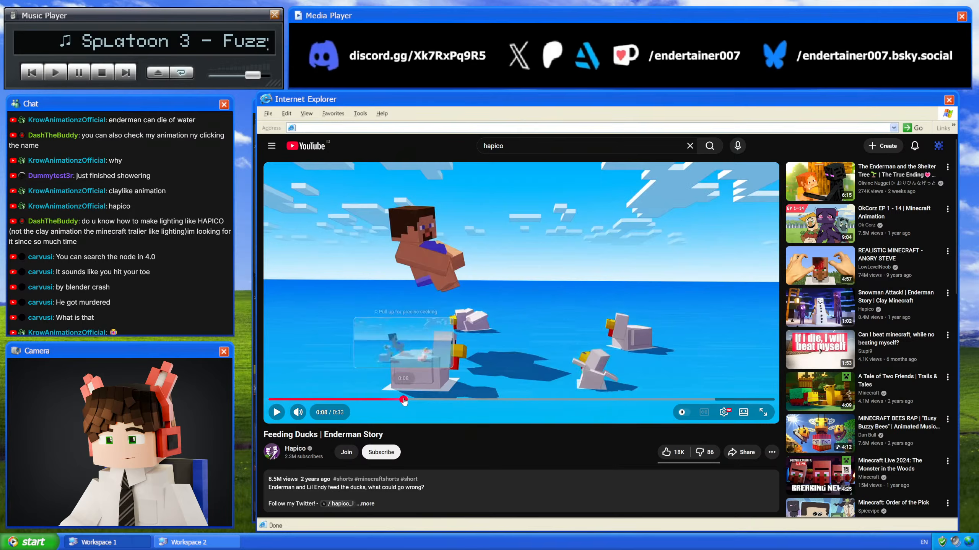
click(444, 401)
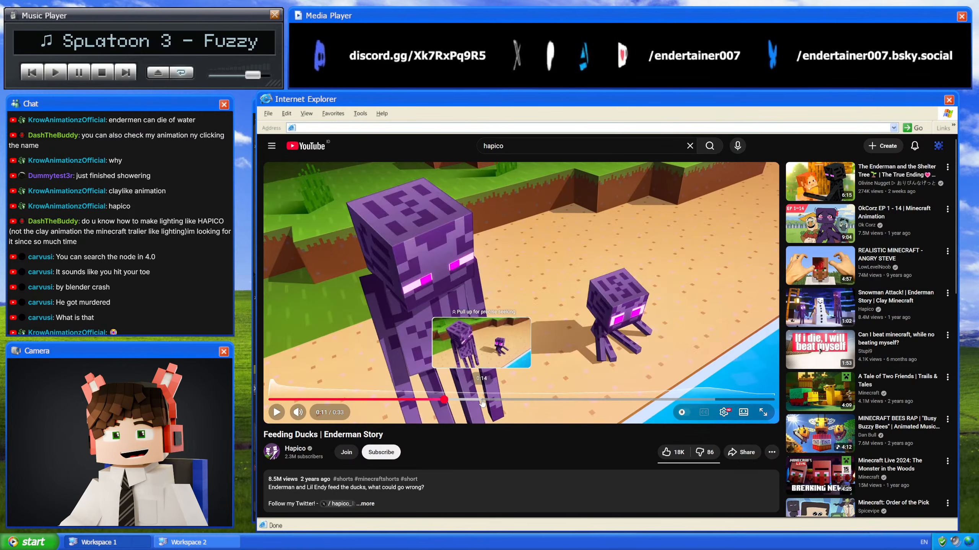
click(482, 401)
click(516, 400)
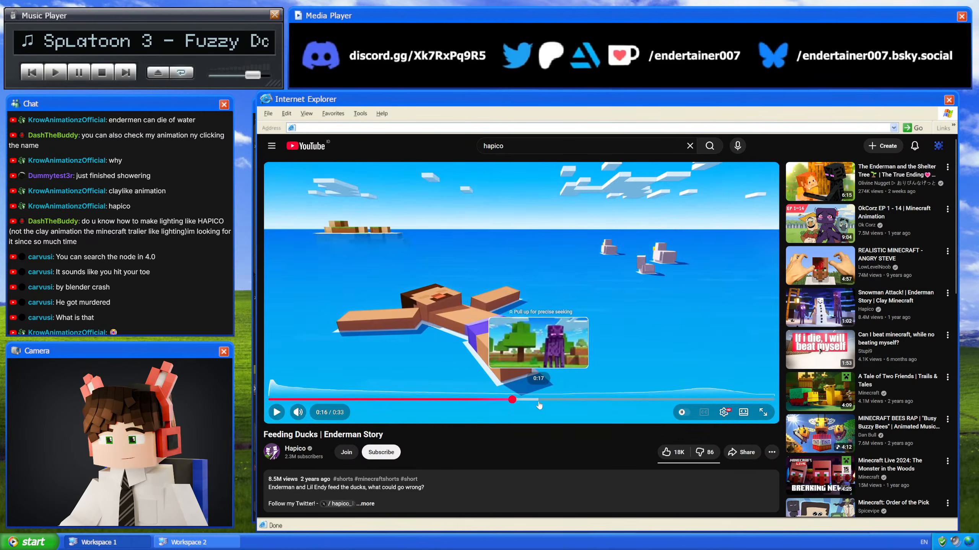
click(557, 401)
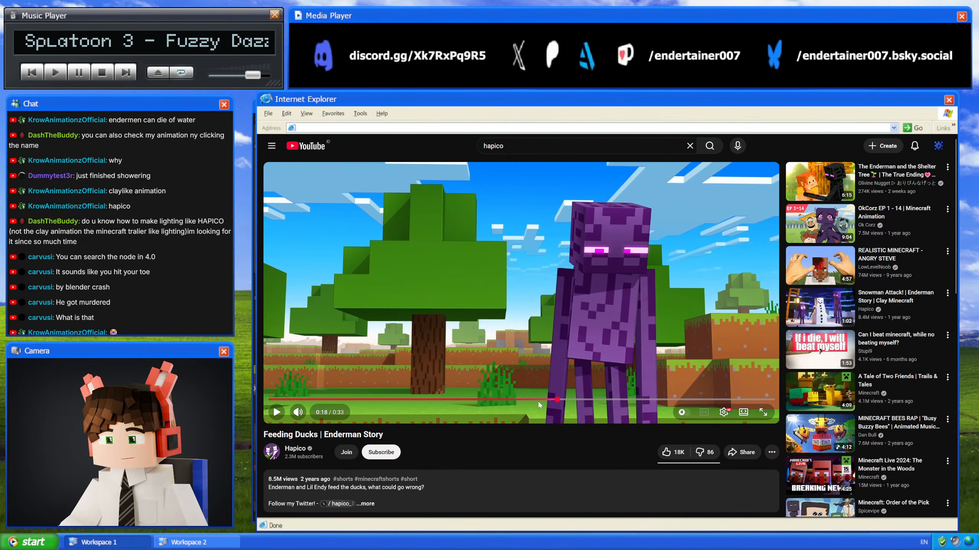
Step: Compare the water shot at 0:14, the Enderman shot at 0:18 and the boat shot at 0:23, and scrub on towards the end
click(499, 400)
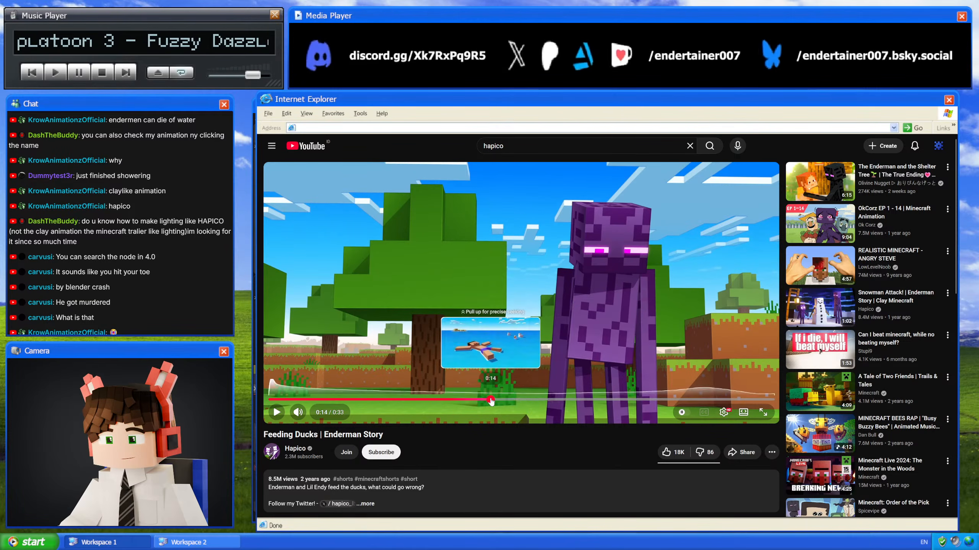
click(532, 400)
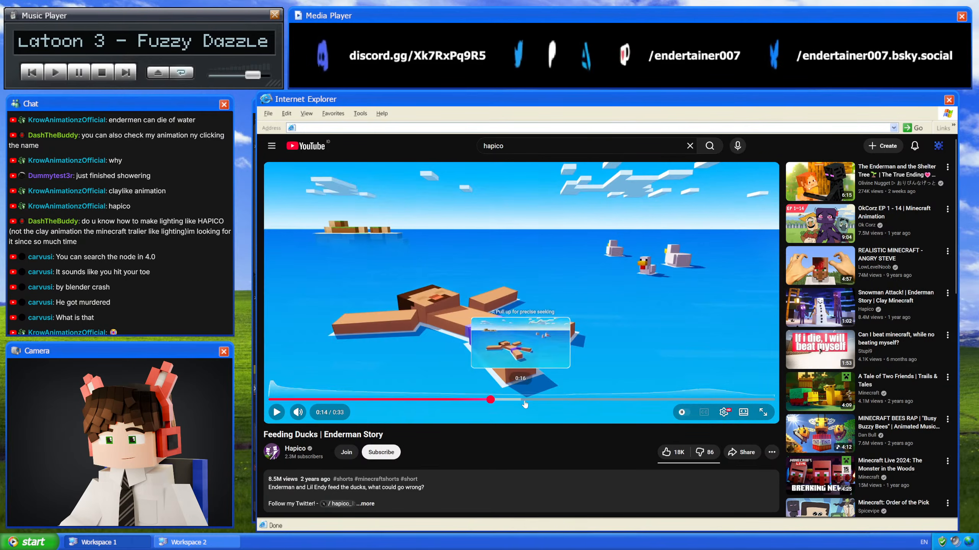
click(574, 400)
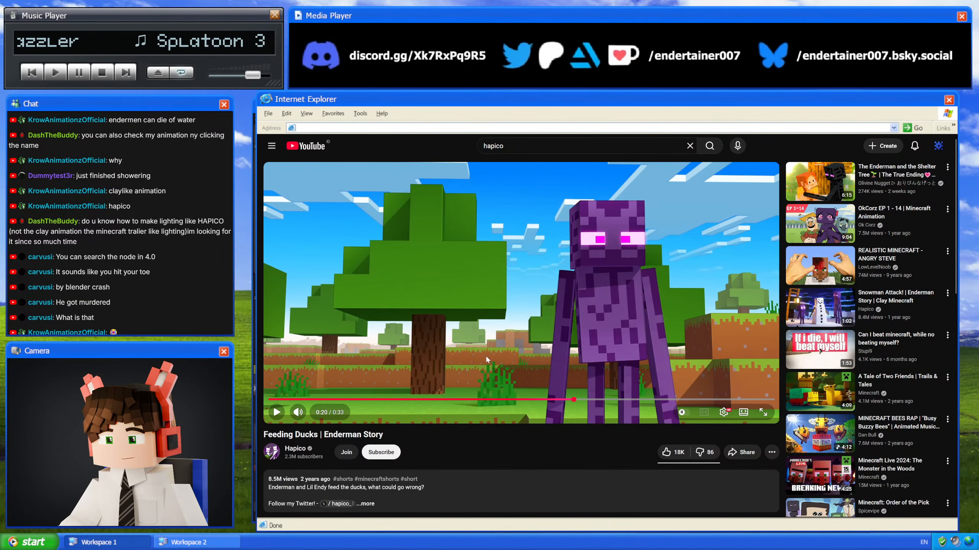
drag(603, 400, 554, 400)
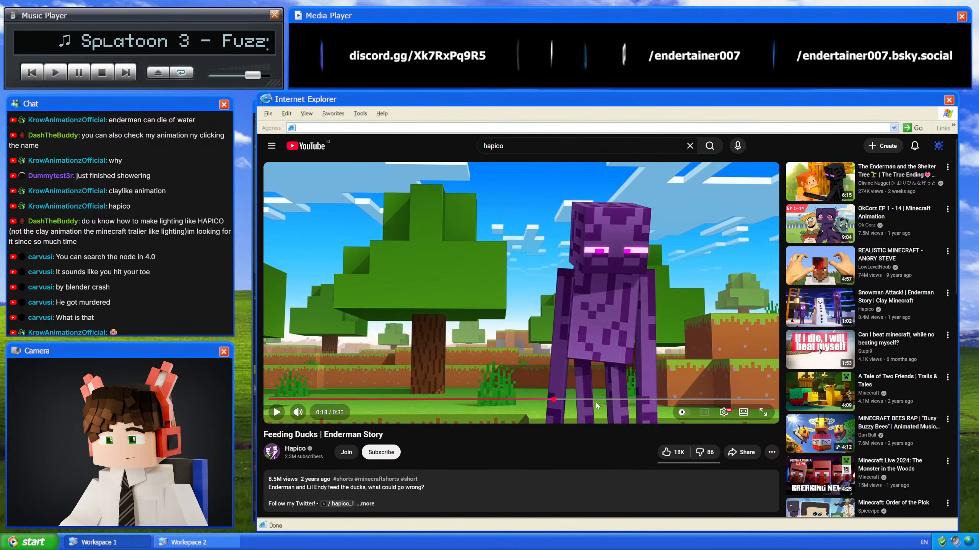
click(621, 399)
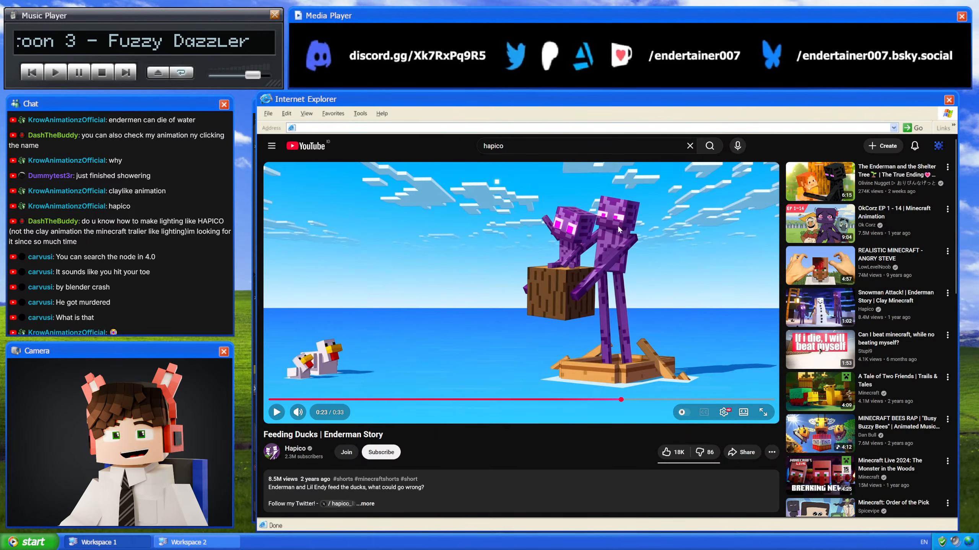
drag(635, 400, 706, 401)
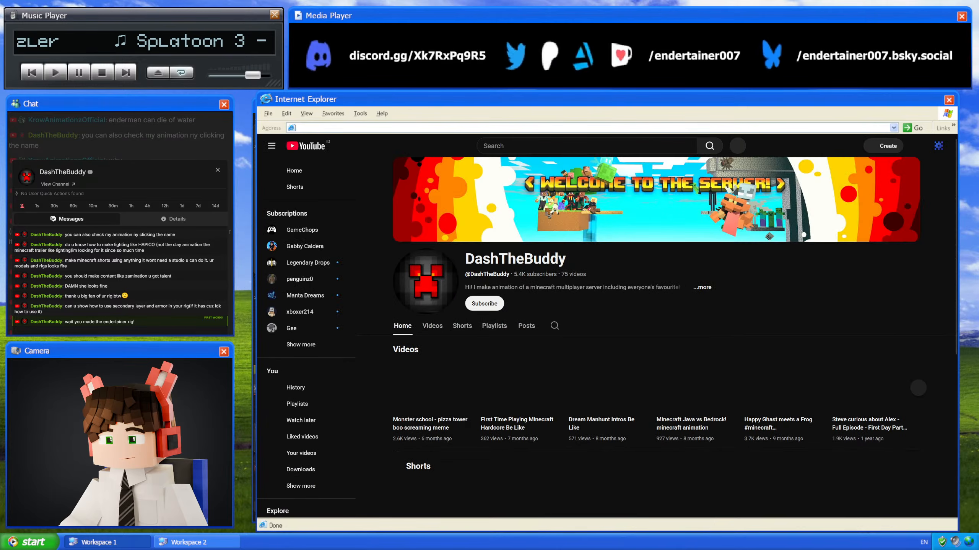
Step: Browse the chat viewer's channel, including its shorts and videos, and open "Monster school - pizza tower boo screaming meme"
scroll(438, 376, down, 3)
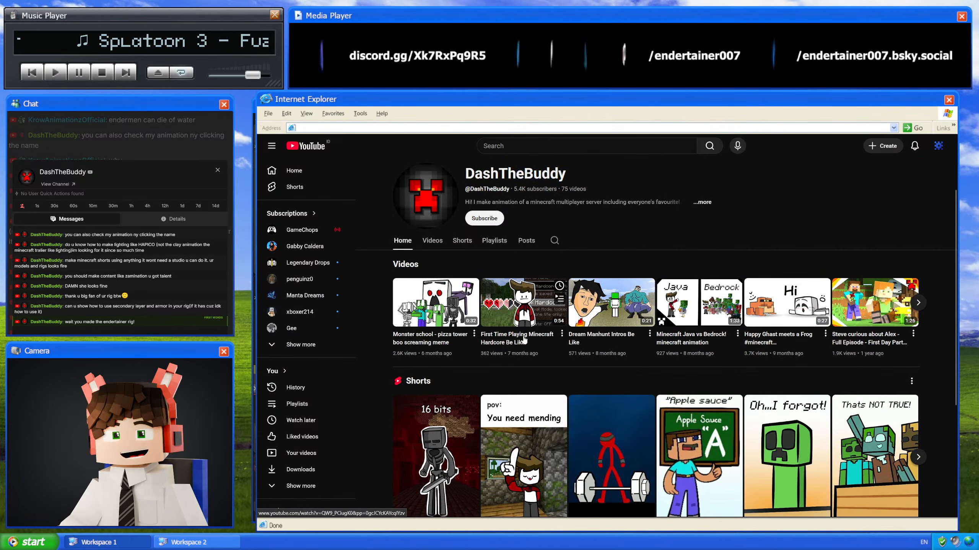
scroll(459, 328, up, 3)
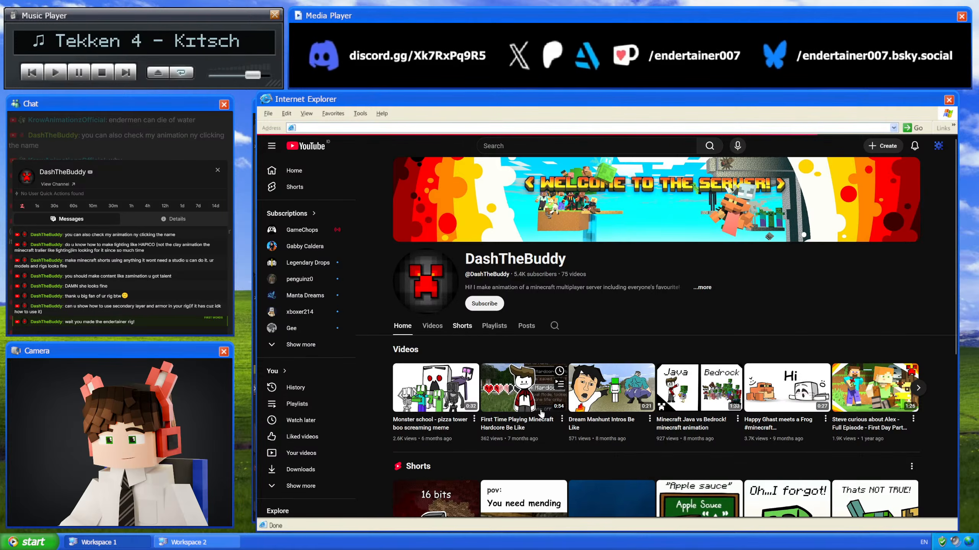
click(462, 326)
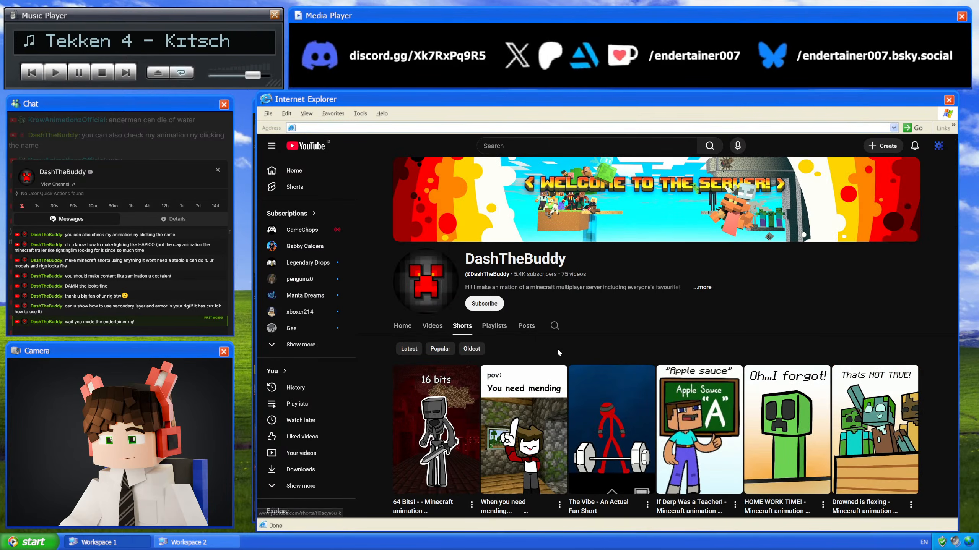
click(438, 327)
click(633, 501)
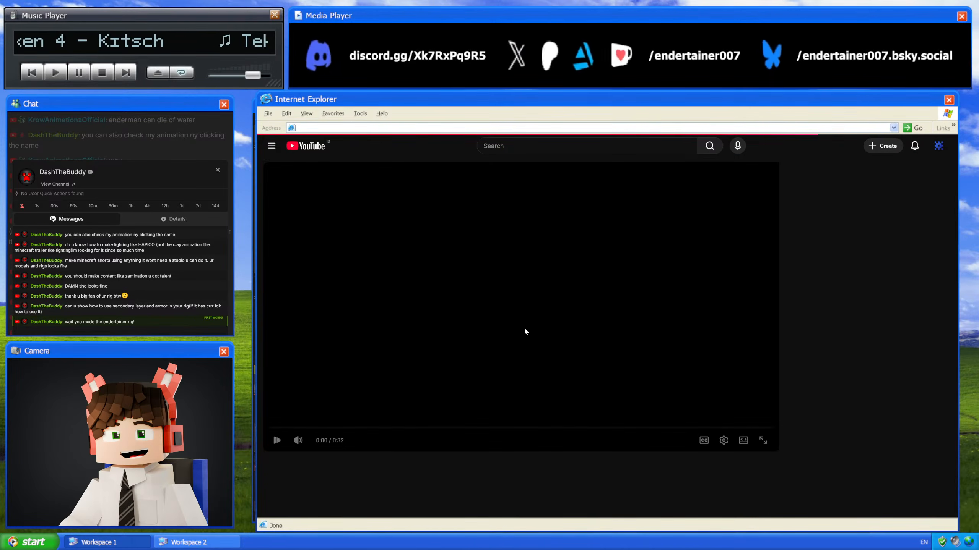
Step: Close the chat viewer's info card, pause the Monster school video at 0:17 and scrub through its remaining shots
click(381, 415)
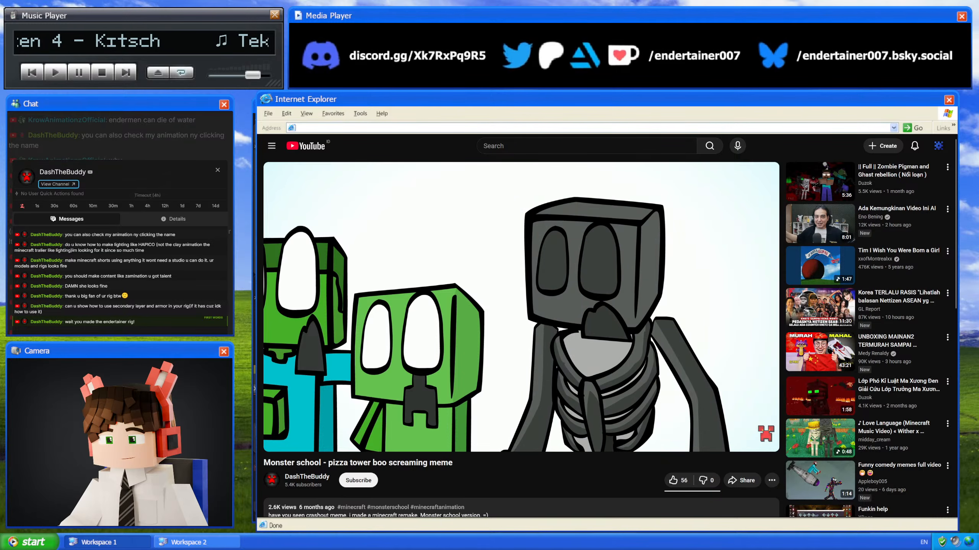
key(Escape)
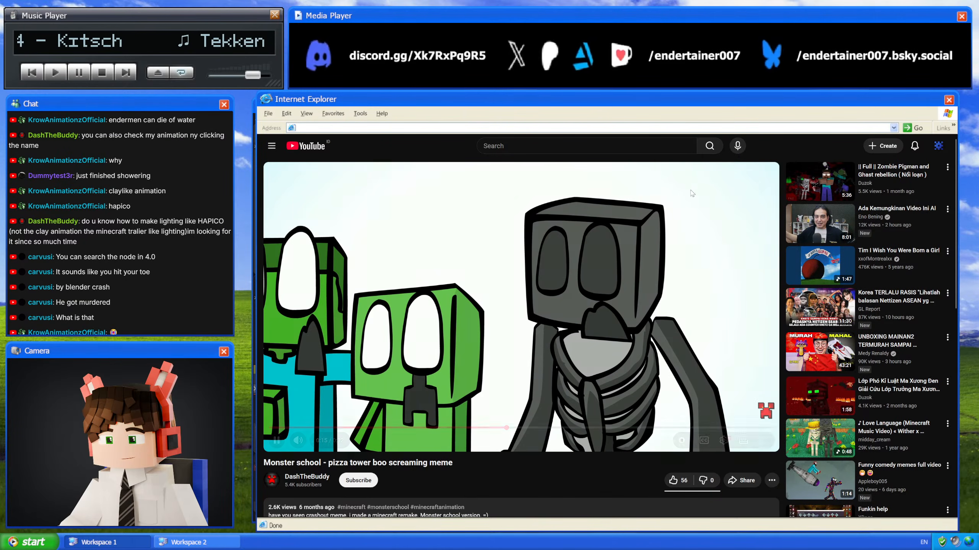
click(708, 295)
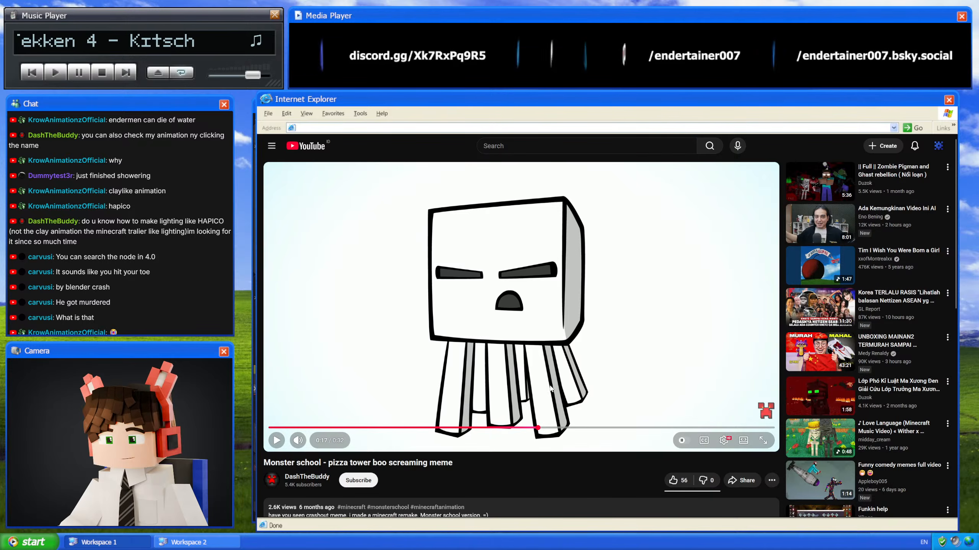
drag(619, 428, 574, 431)
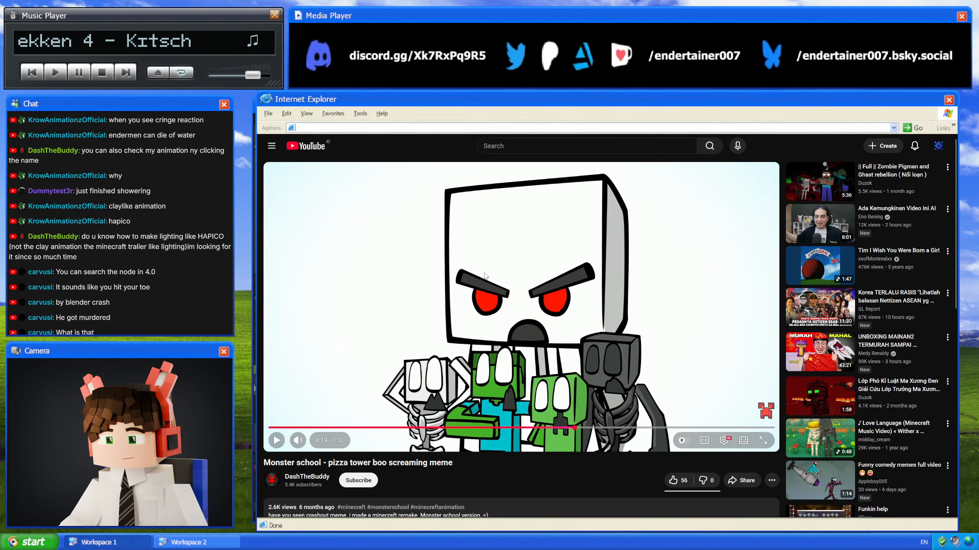
drag(624, 428, 735, 427)
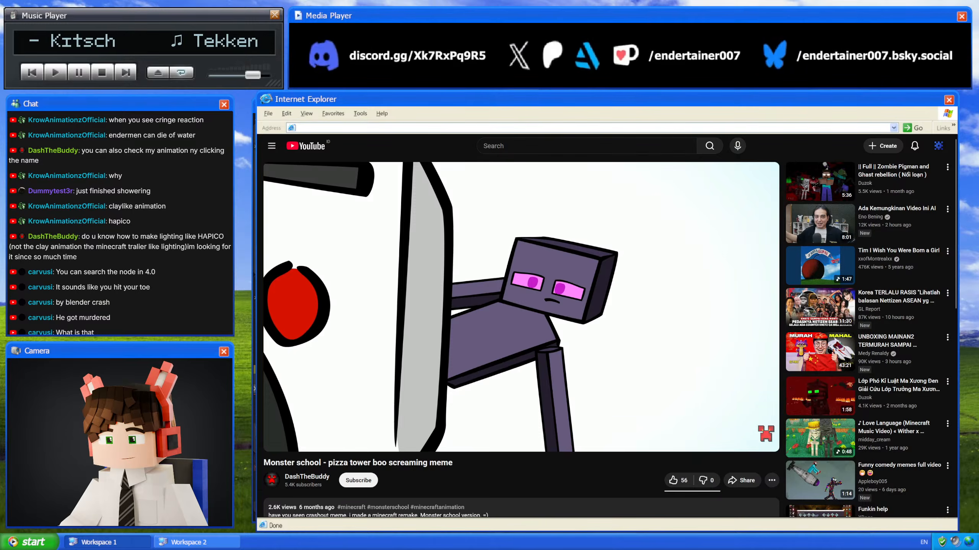
Step: Open "The Best Minecraft Shorts by Dash (2024 Edition)" from the channel's videos and scrub to 0:53
scroll(552, 392, down, 5)
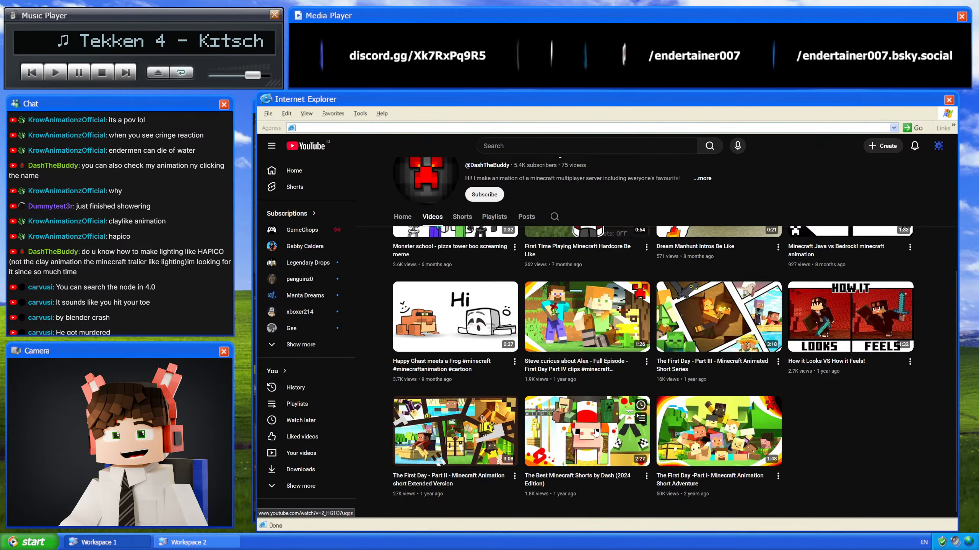
click(562, 409)
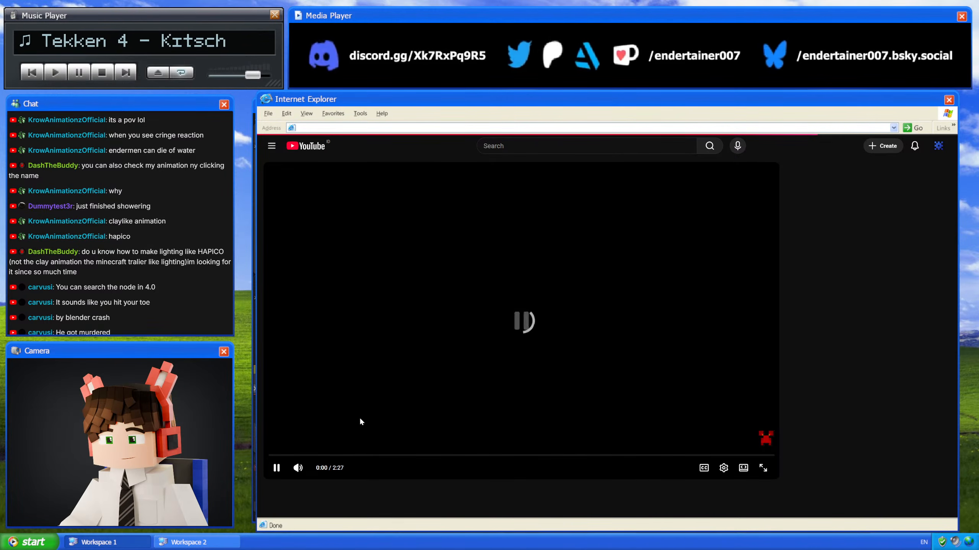
drag(349, 455, 450, 457)
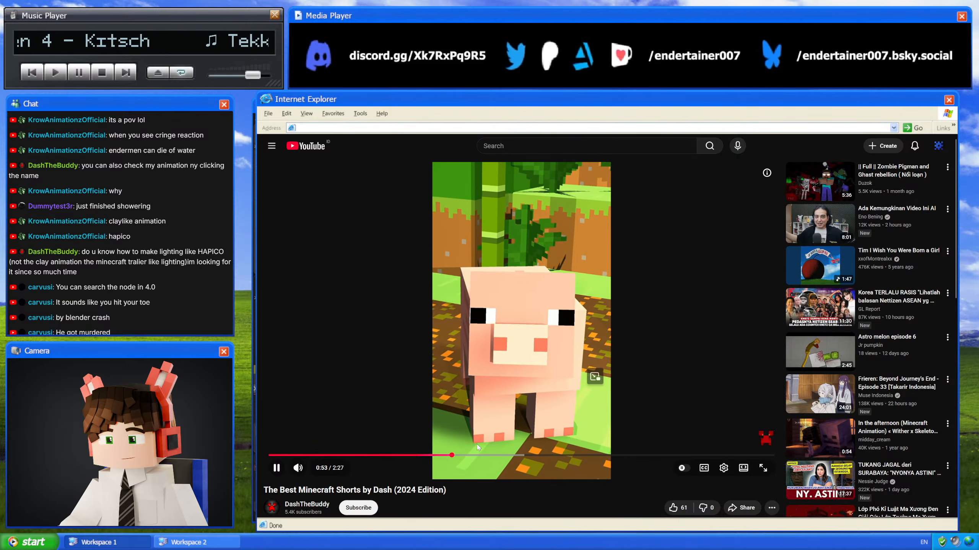
Step: Skip the shorts compilation ahead to about 1:07, pause it and return to the channel's videos
click(489, 455)
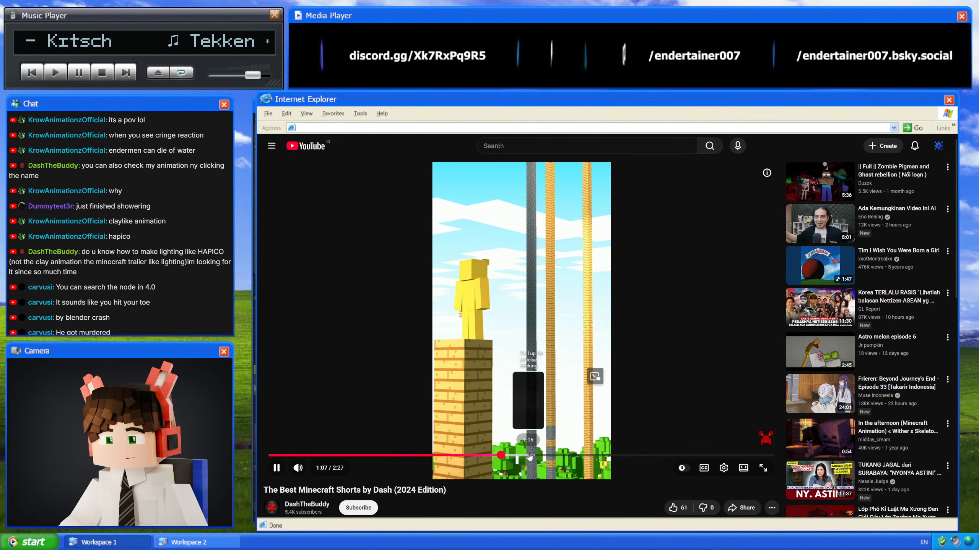
click(555, 329)
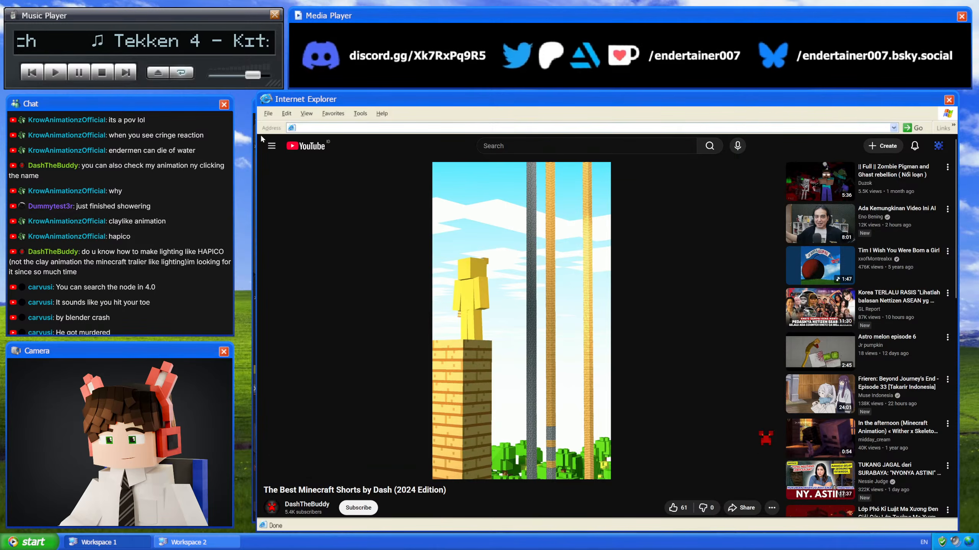
click(766, 438)
Step: Open "The First Day - Part II - Minecraft Animation short Extended Version" from the channel's videos and compare the shots at 0:19 and 0:59
scroll(509, 362, down, 5)
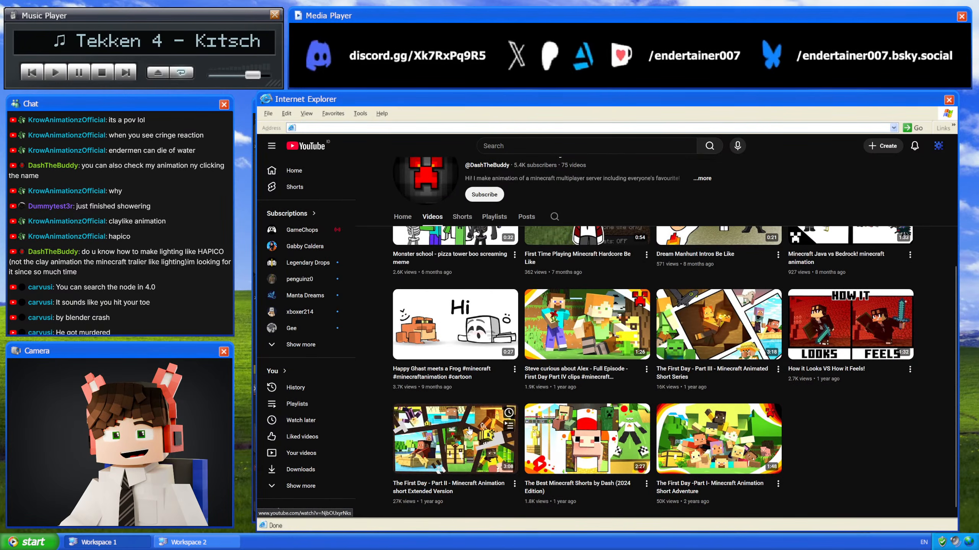
click(474, 420)
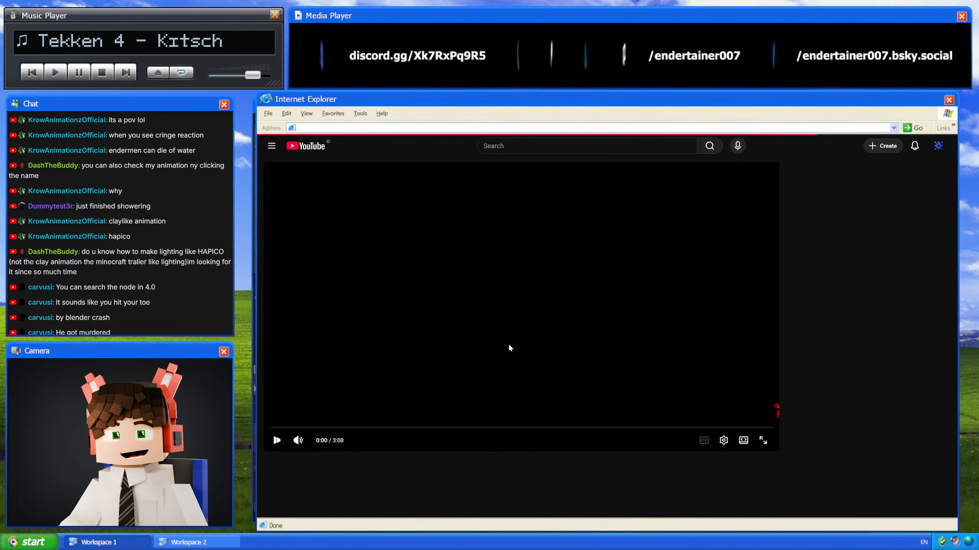
click(322, 428)
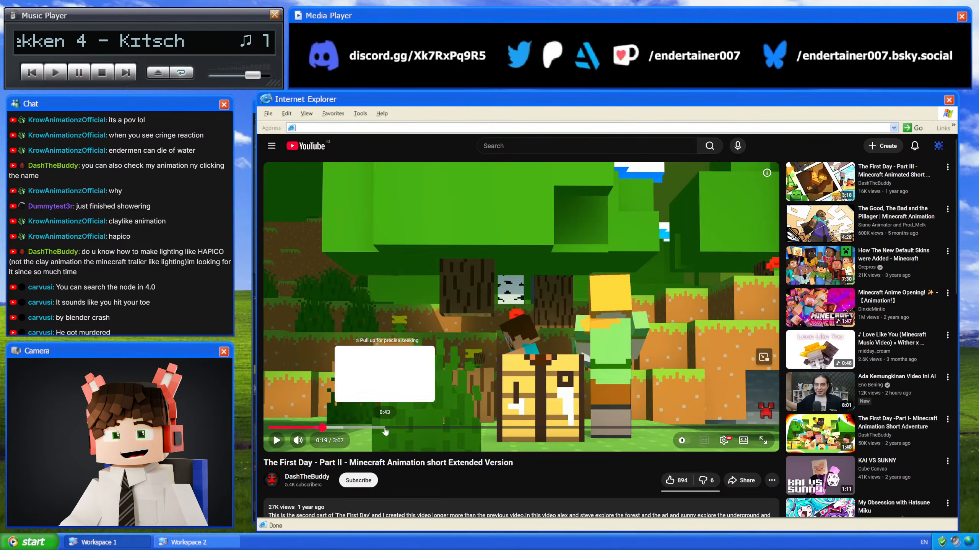
drag(385, 428, 429, 427)
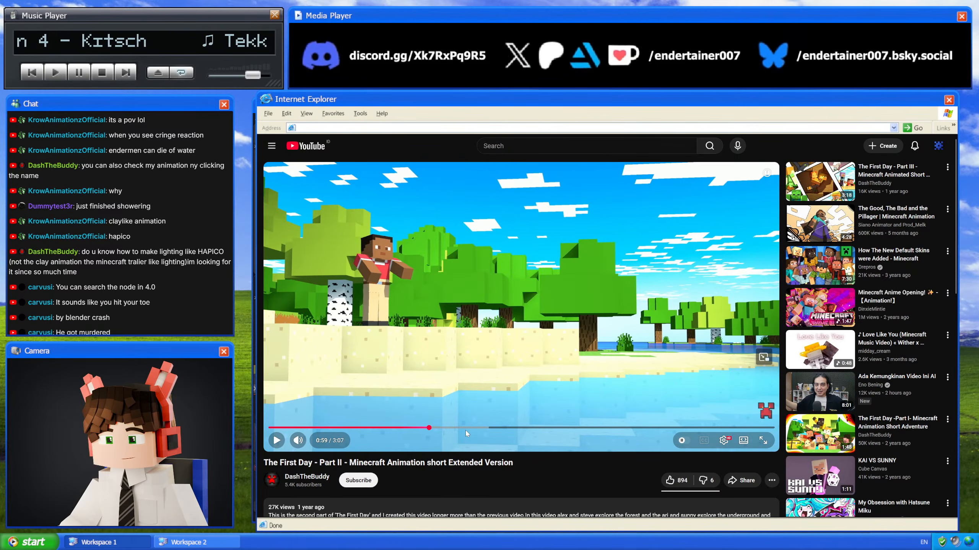
key(space)
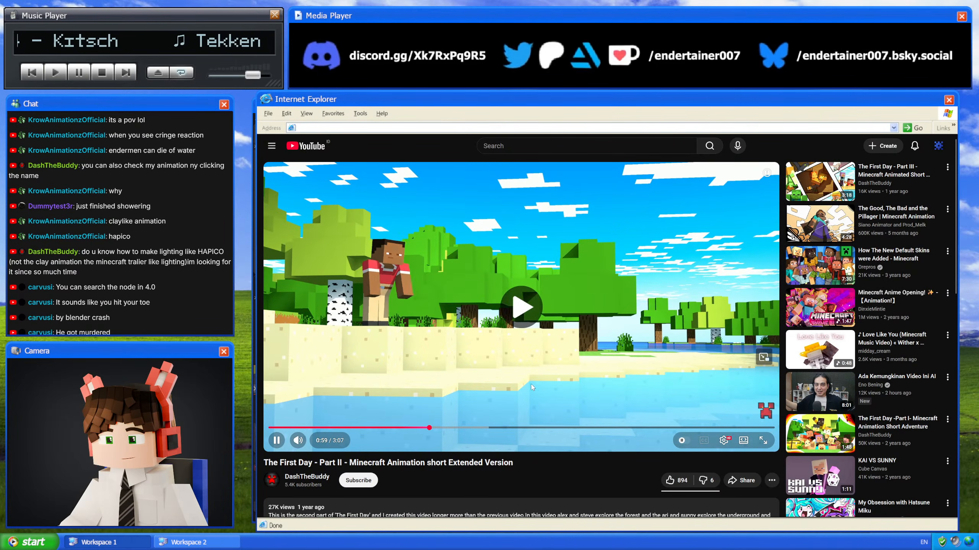
Step: Skip ahead to the flower meadow shot around 1:20, pause the video at 1:23 and subscribe to the channel
click(477, 428)
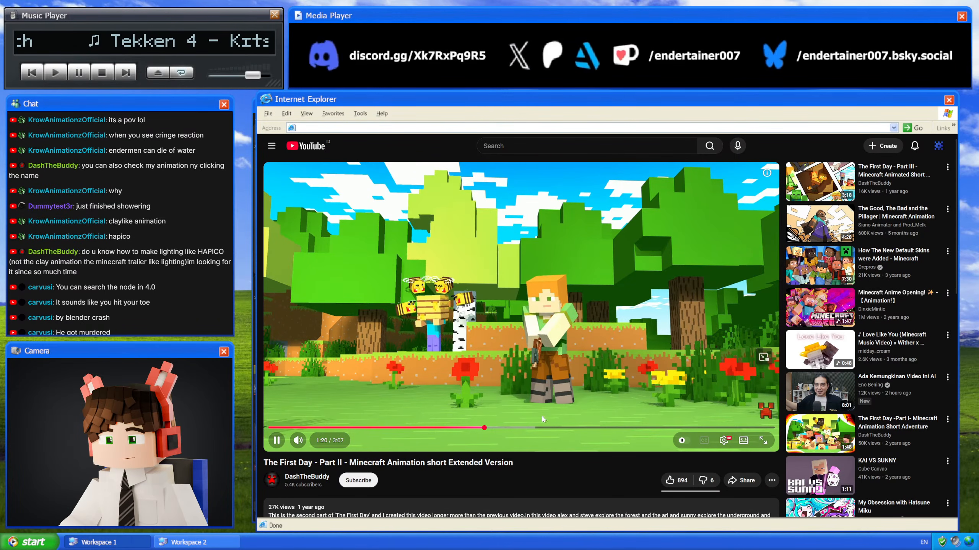
key(space)
key(space)
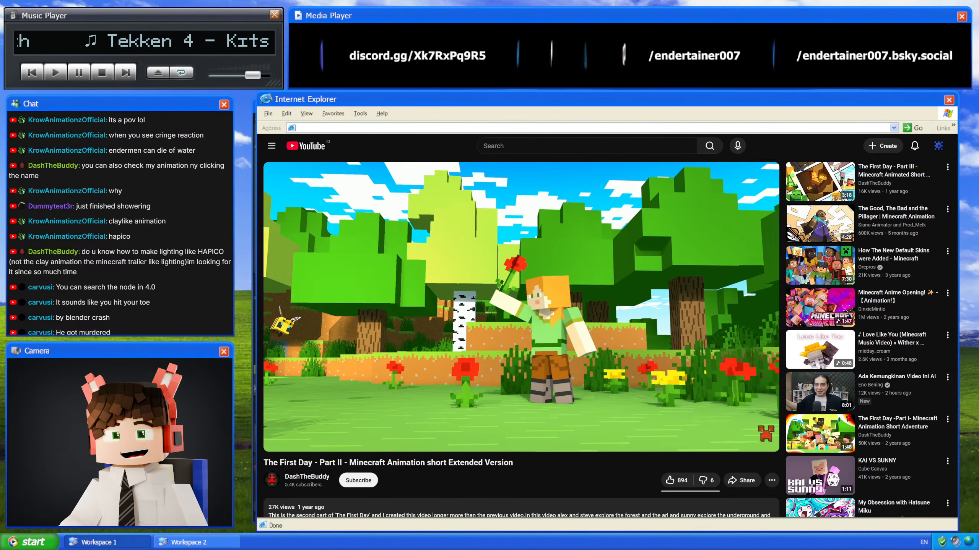
click(365, 484)
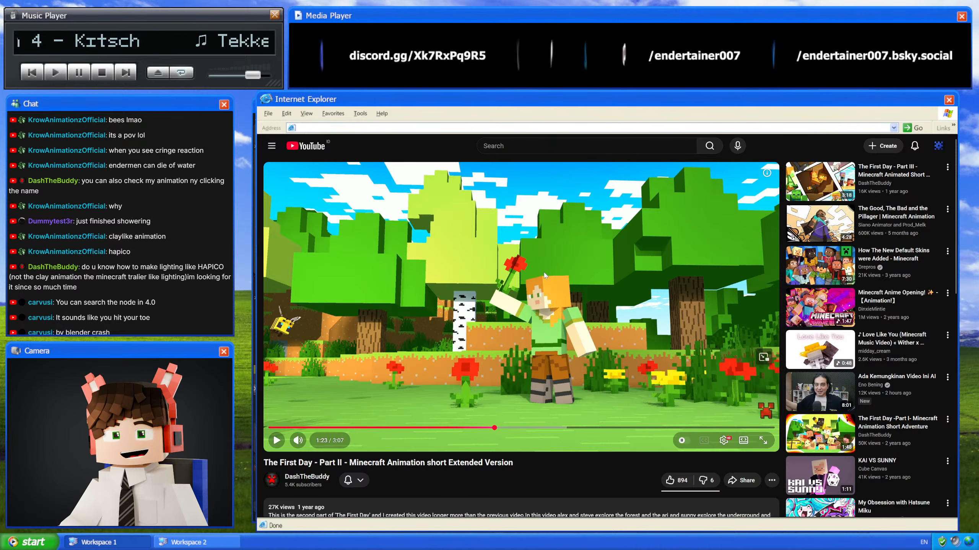
Step: Search YouTube for "nicolas cage not the bees" and play "Not the Bees - Nic Cage in The Wicker Man"
click(549, 152)
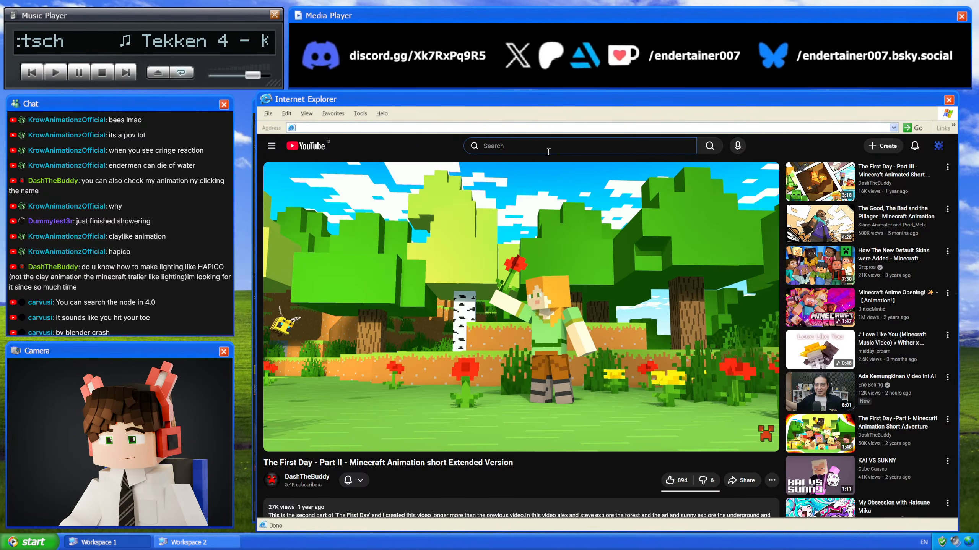
text(ni)
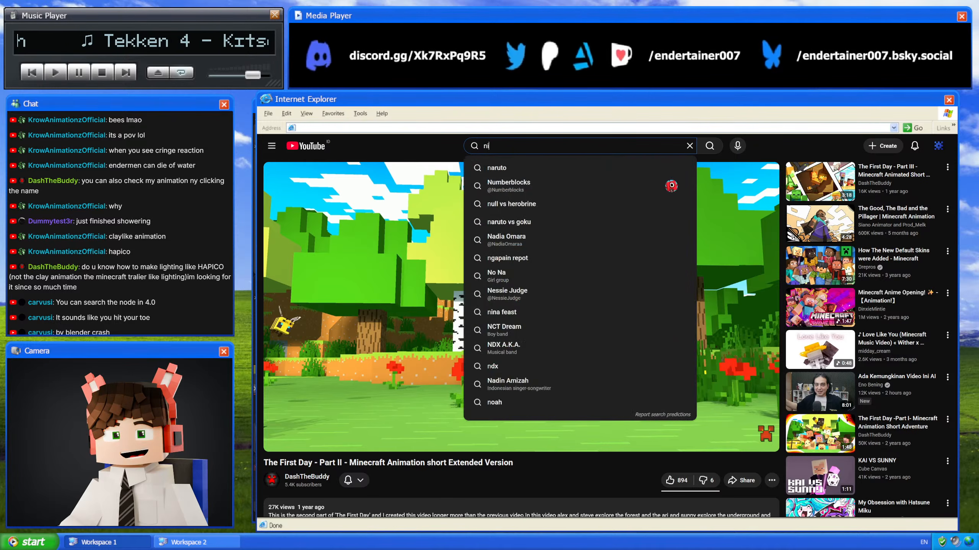
text(ck cage not t)
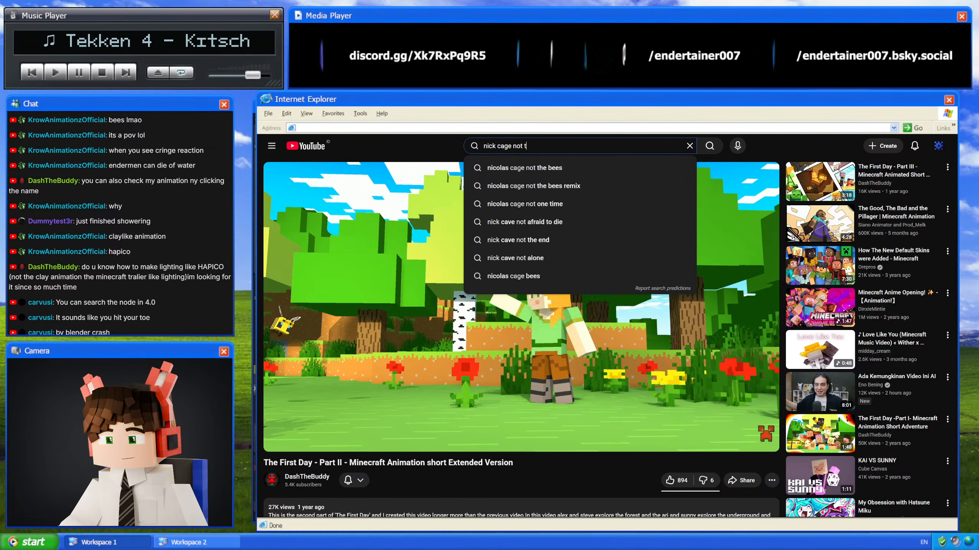
click(544, 168)
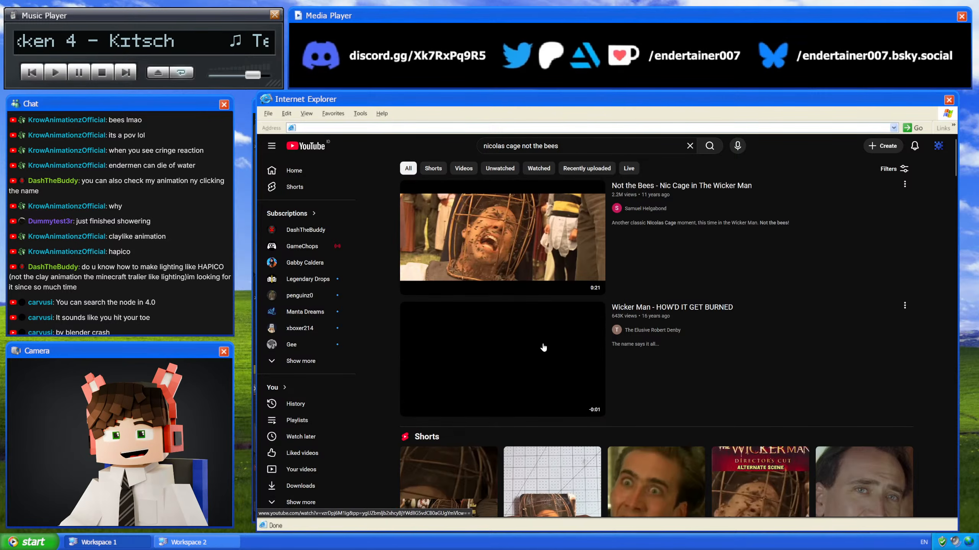
click(501, 237)
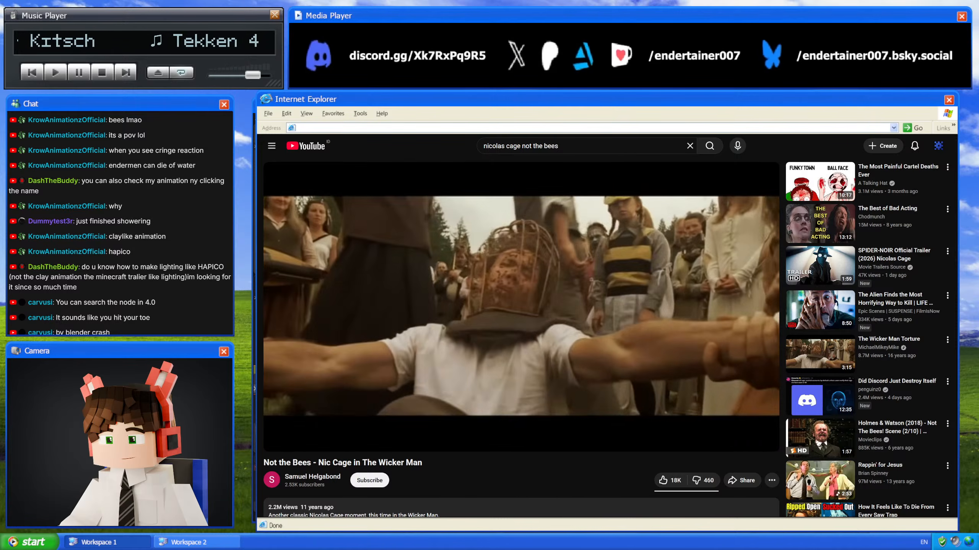
Step: Pause the Wicker Man clip at 0:16, browse the remaining search results and switch back to Blender
click(494, 265)
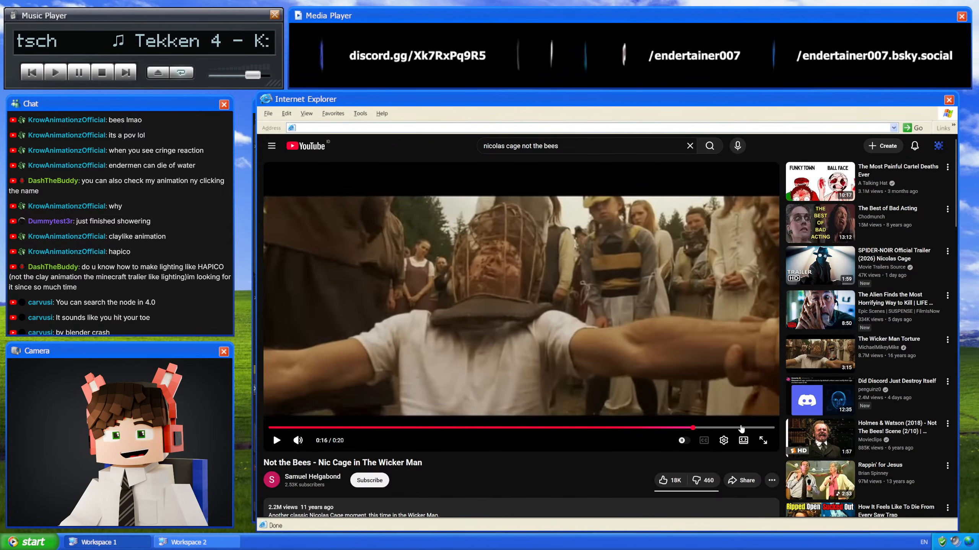
key(alt+Left)
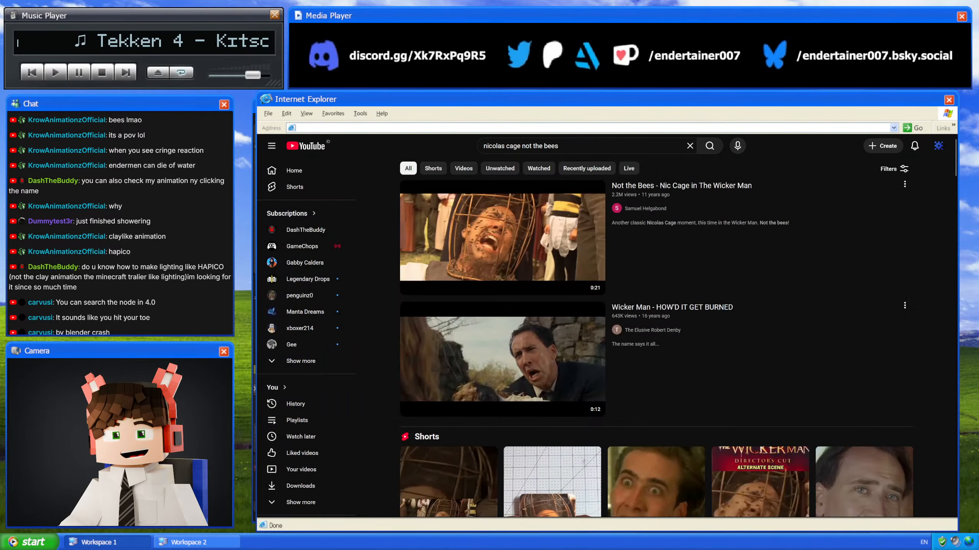
scroll(400, 185, down, 4)
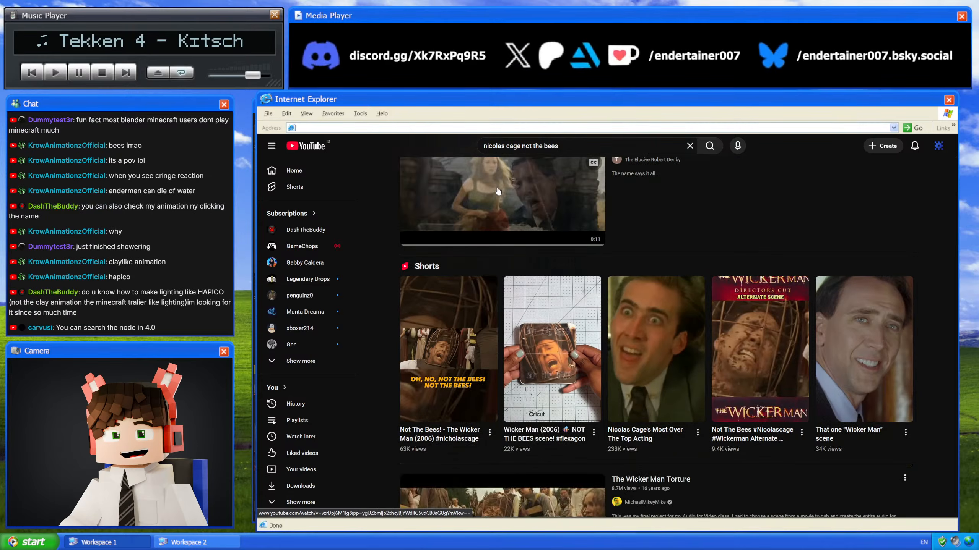
scroll(478, 244, down, 3)
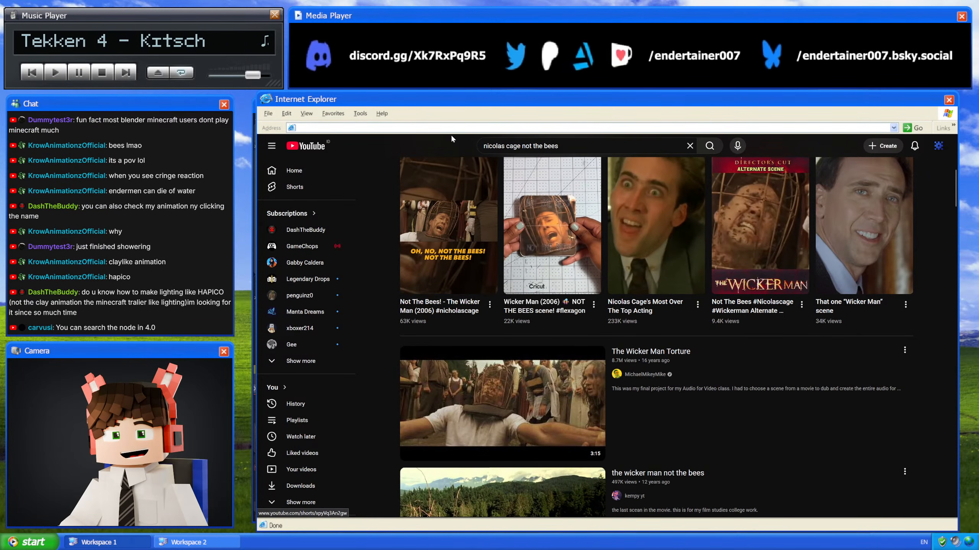
click(477, 245)
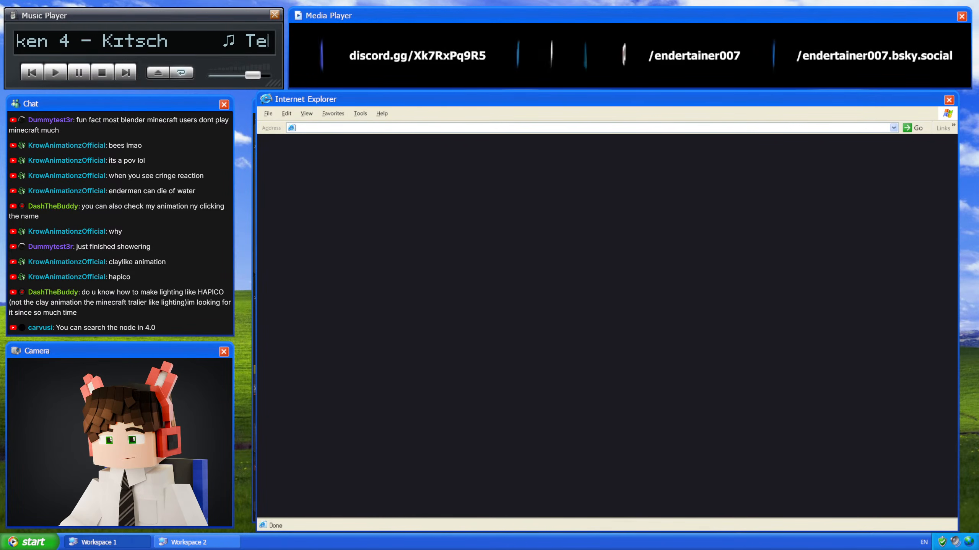
key(alt+Tab)
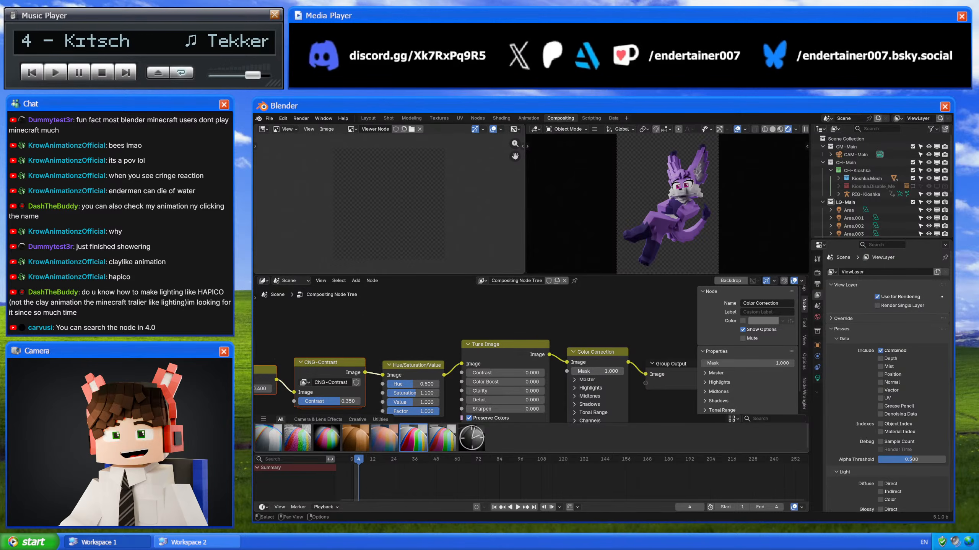
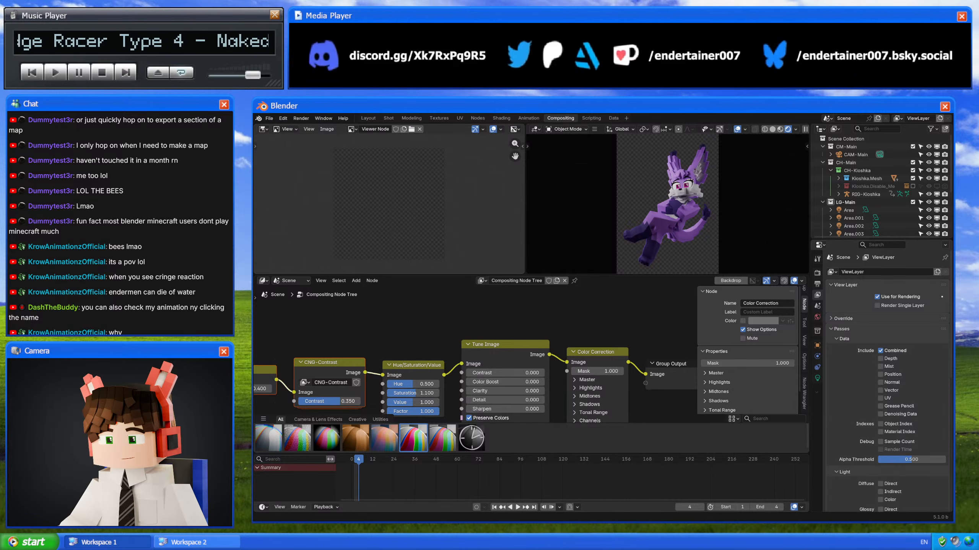
Step: Set the Tune Image node's Clarity to 0.1 in the compositor
middle_drag(544, 331, 560, 324)
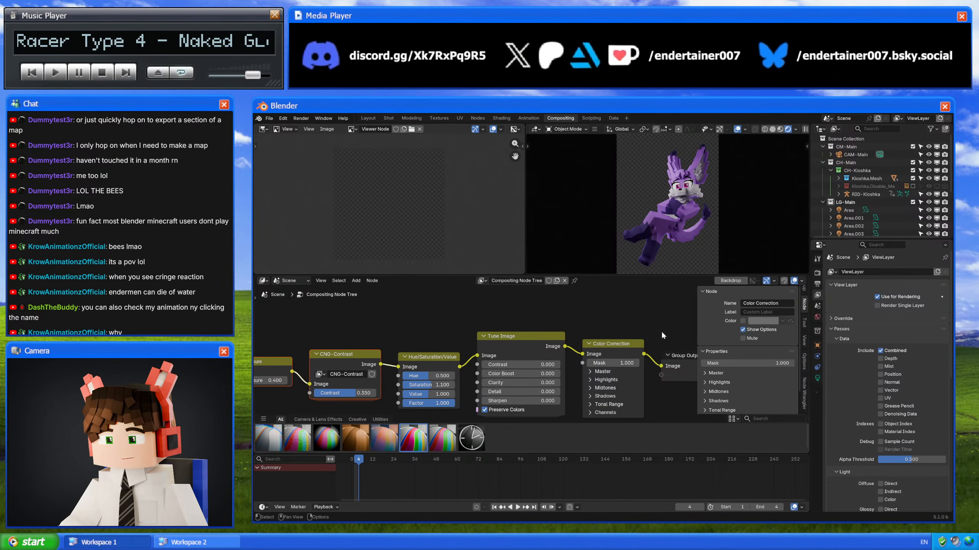
drag(516, 382, 539, 381)
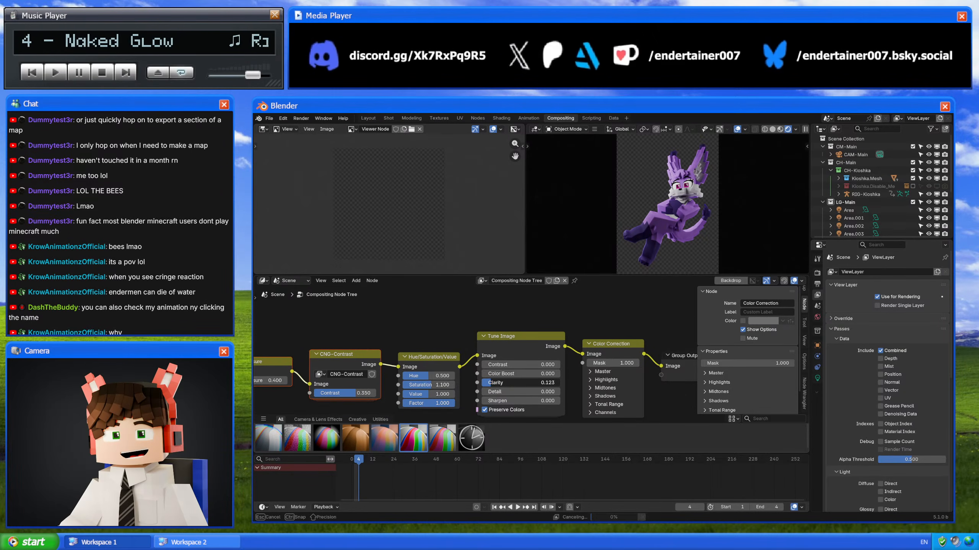
click(520, 382)
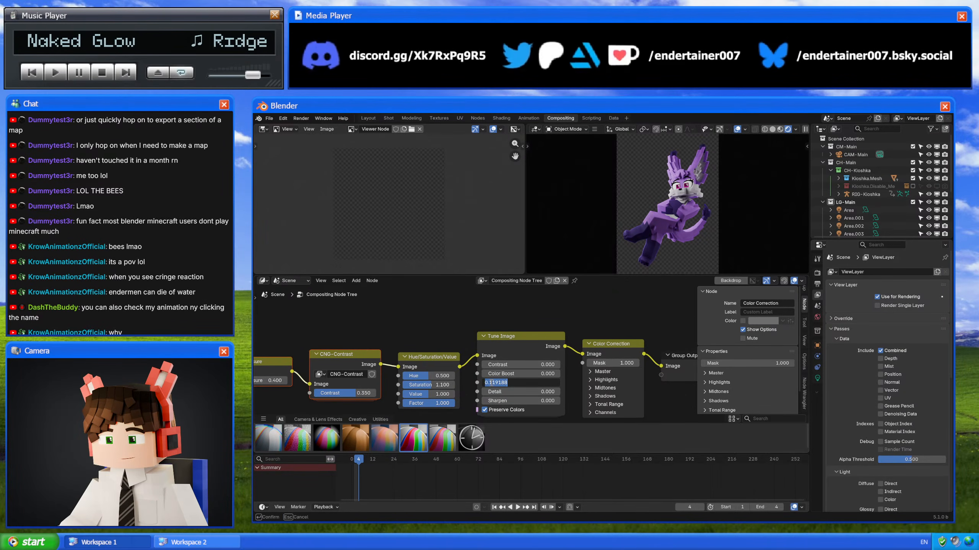
text(0.1)
key(Return)
Step: Try a higher Detail value on the Tune Image node and set it back to 0
drag(520, 391, 490, 392)
click(490, 392)
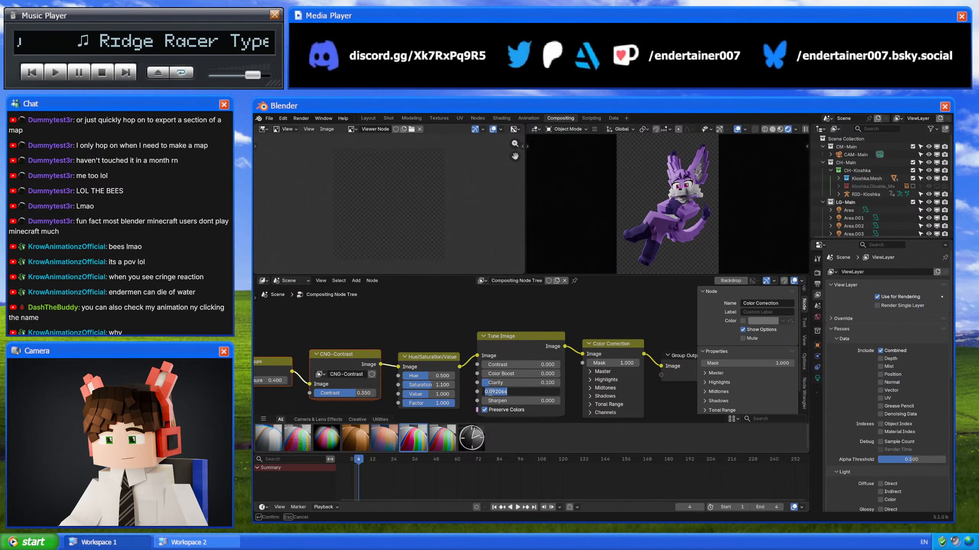
text(0)
key(Return)
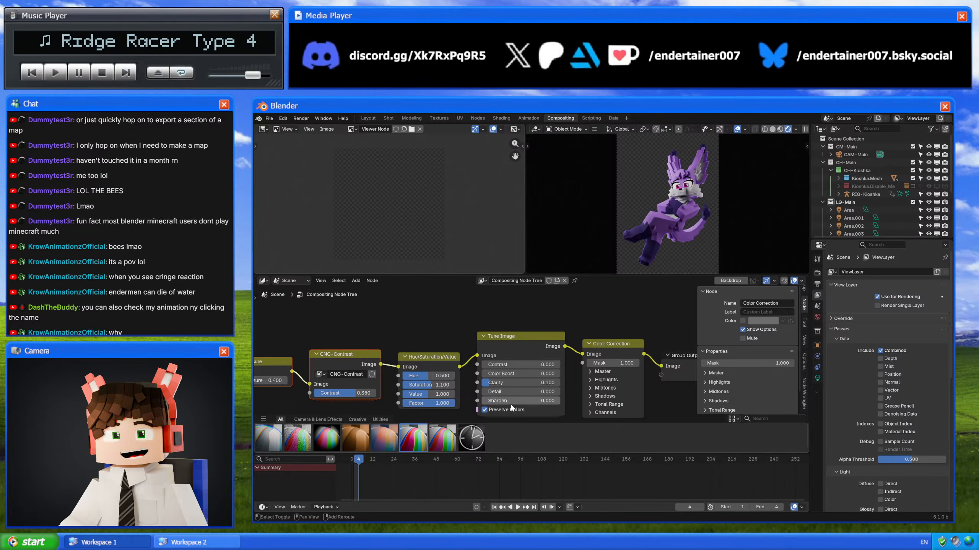
Step: Set the Tune Image node's Sharpen to 0.05
mouse_move(511, 403)
mouse_down()
mouse_move(527, 402)
mouse_move(515, 403)
mouse_up()
click(482, 401)
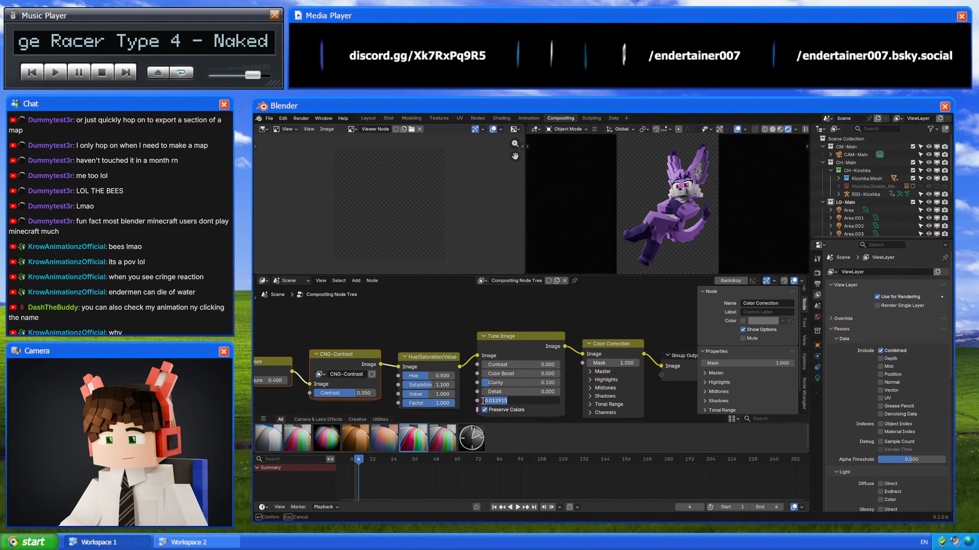
key(BackSpace)
key(Return)
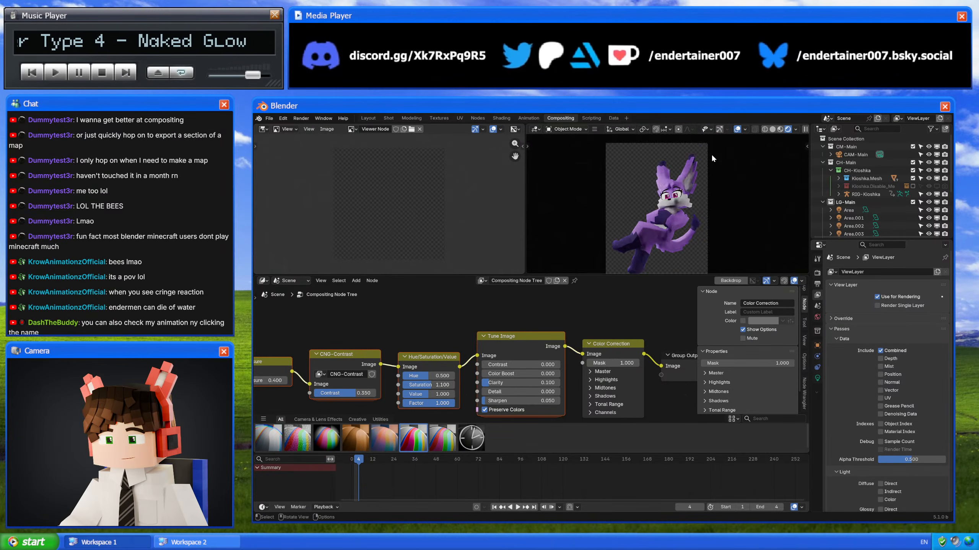
Step: Inspect the character's tail up close with the Tune Image node muted and unmuted, and compare the look of the whole character
scroll(694, 181, up, 2)
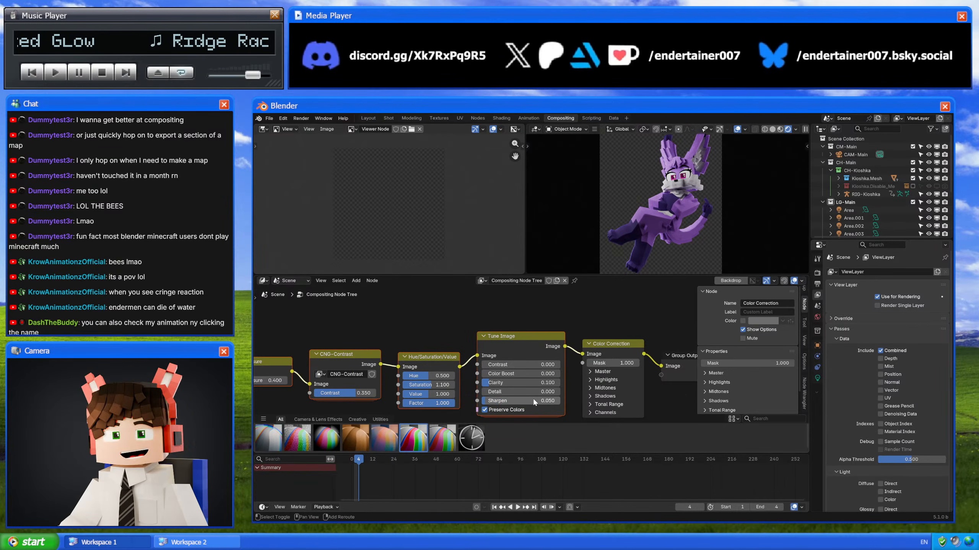
ctrl+middle_drag(635, 254, 670, 200)
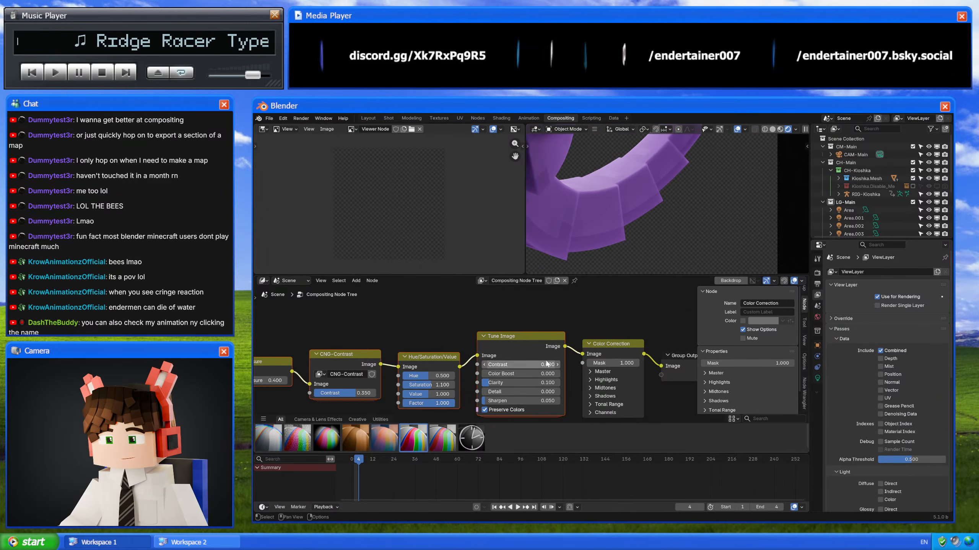
click(521, 341)
key(m)
key(m)
key(m)
key(m)
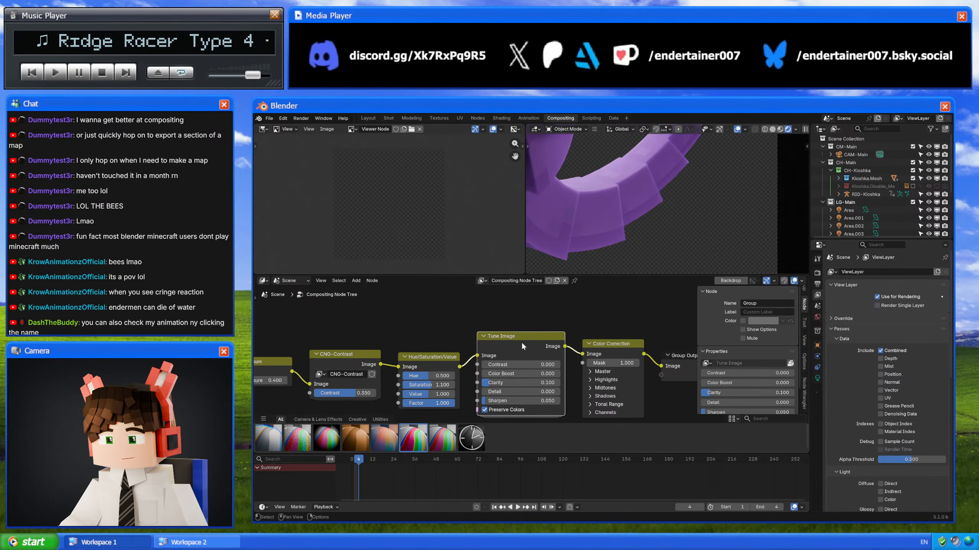
scroll(620, 222, down, 2)
scroll(619, 222, down, 6)
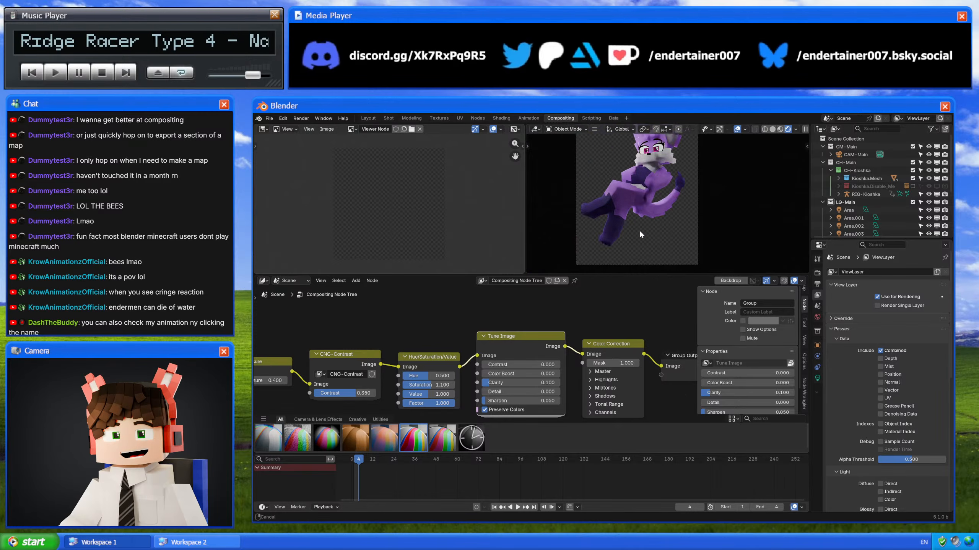
scroll(670, 220, down, 3)
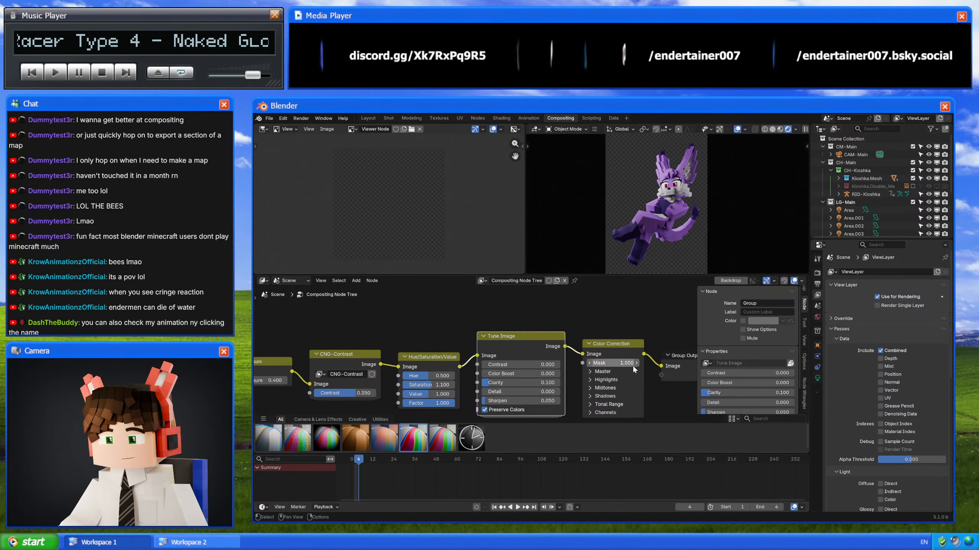
Step: Try a Highlights Contrast of 1.5 on the Color Correction node, reset it to 1, and try a different Highlights Gain
click(606, 379)
middle_drag(608, 378, 617, 345)
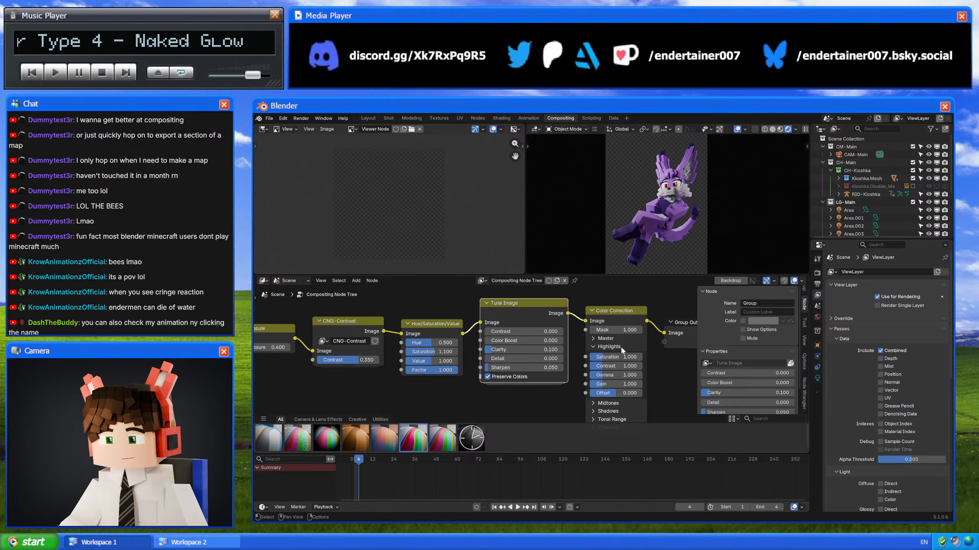
drag(616, 366, 647, 366)
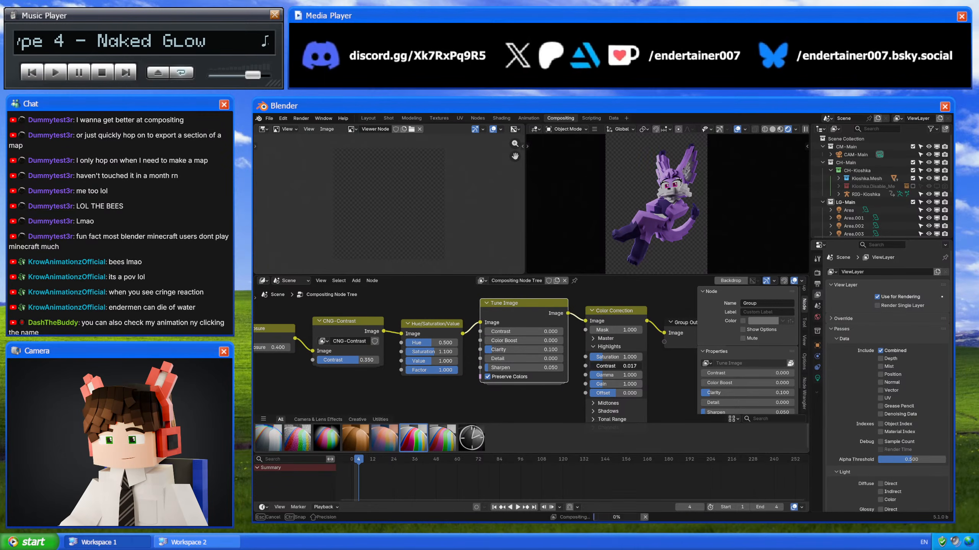
key(Escape)
scroll(660, 221, up, 5)
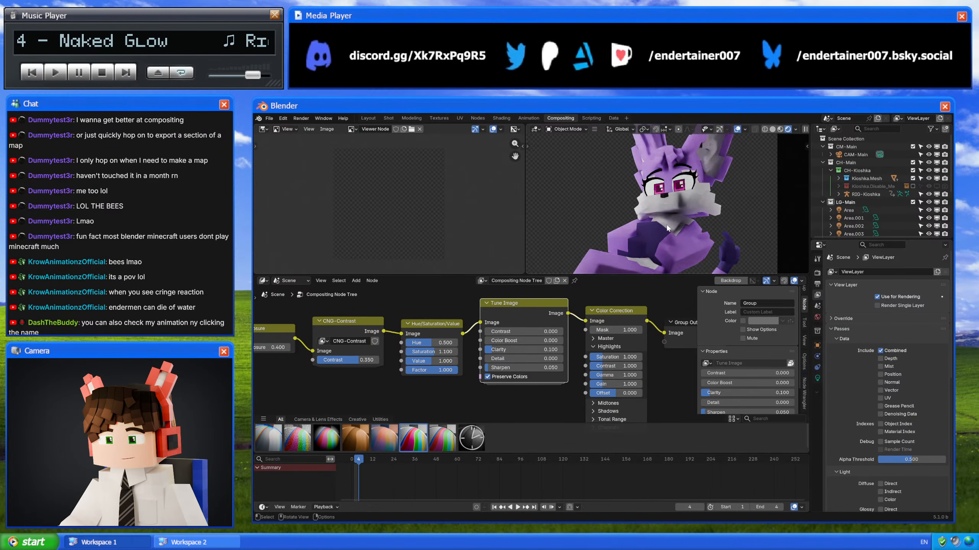
drag(604, 366, 629, 366)
click(596, 365)
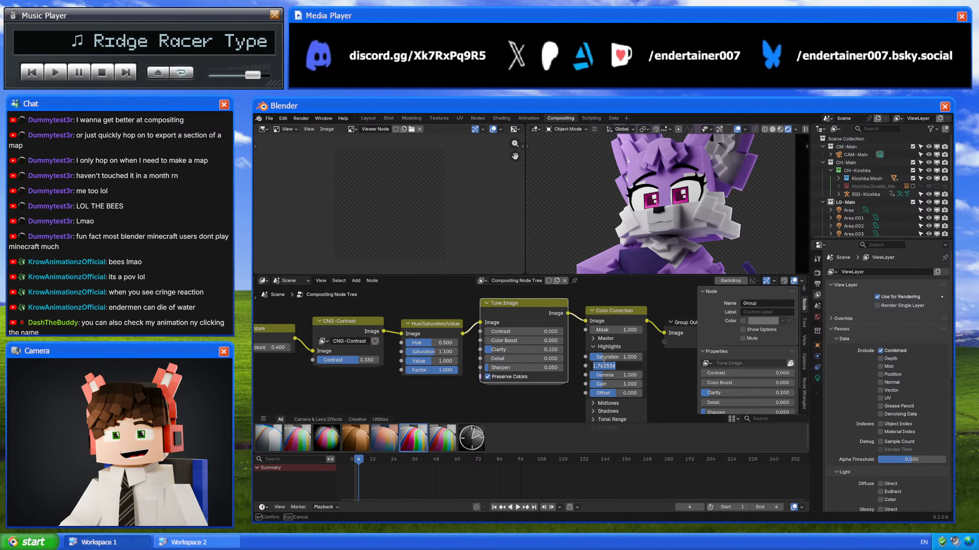
text(1.5)
key(Return)
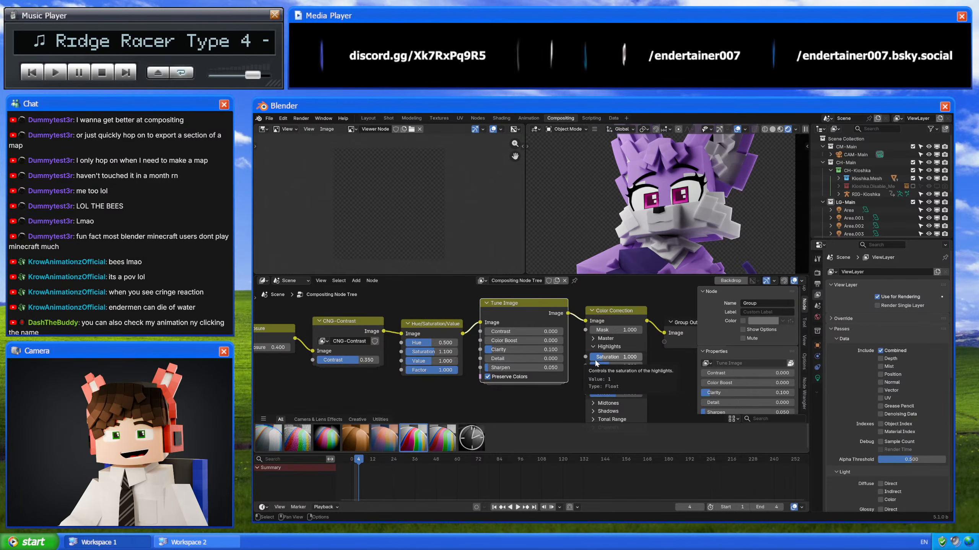
click(596, 358)
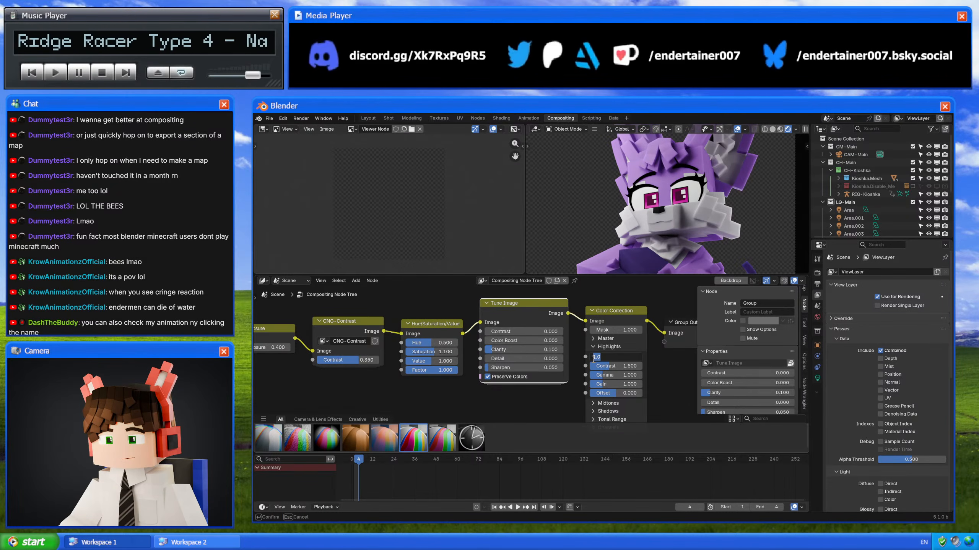
key(Return)
key(BackSpace)
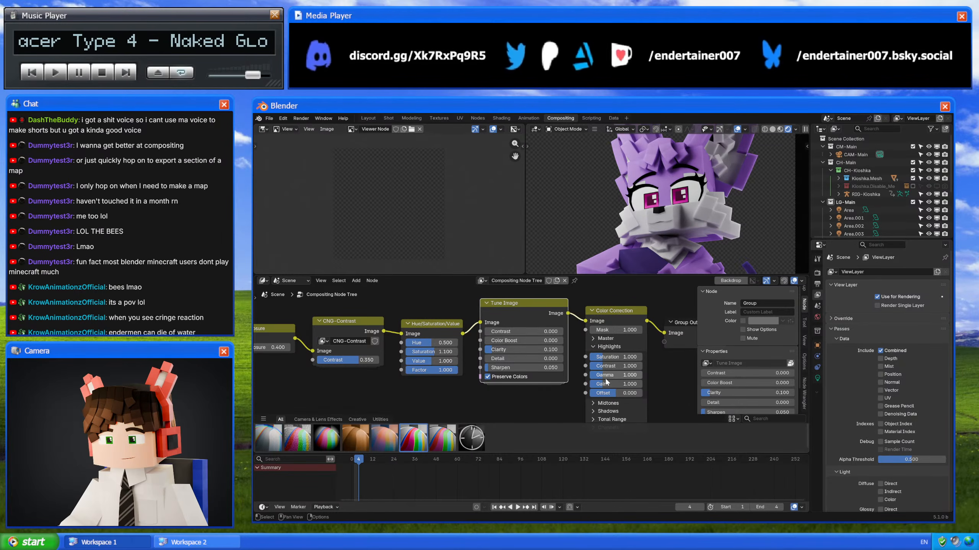
drag(617, 384, 671, 239)
key(Escape)
Step: Collapse the Color Correction node's Highlights settings and expand its Shadows settings
click(609, 347)
click(608, 404)
scroll(707, 224, down, 3)
click(612, 355)
click(608, 363)
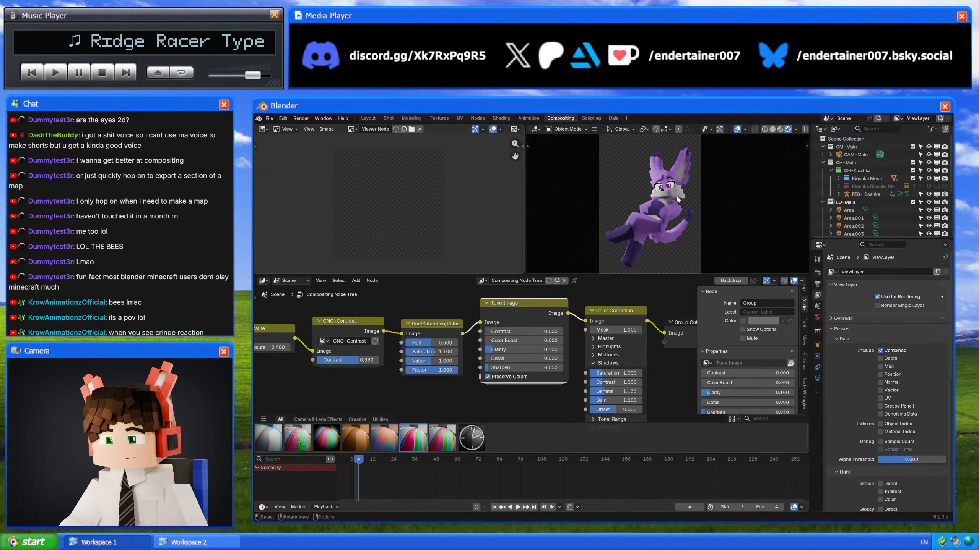
Step: Try a Shadows Gamma of 1.1 on the Color Correction node and undo the change
click(635, 391)
text(1.12)
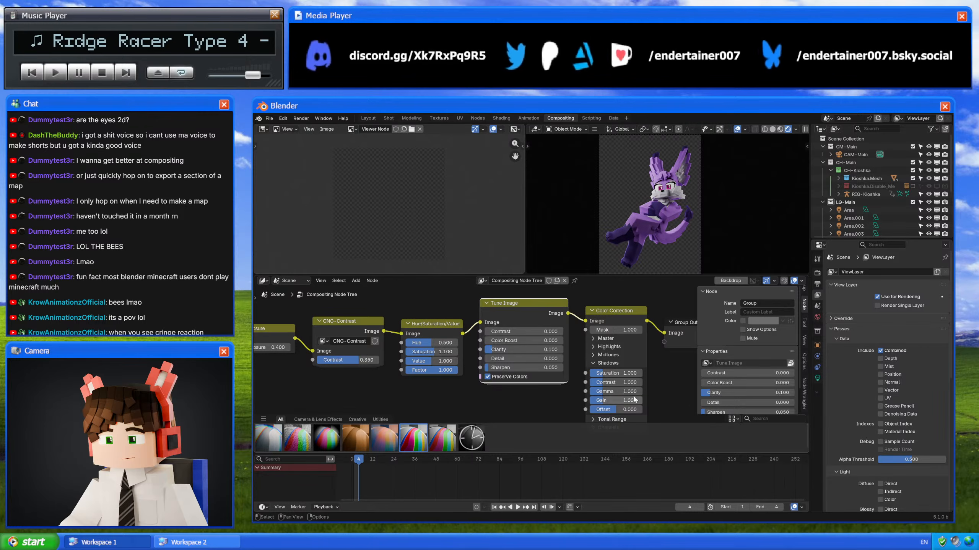
key(Return)
drag(617, 391, 628, 392)
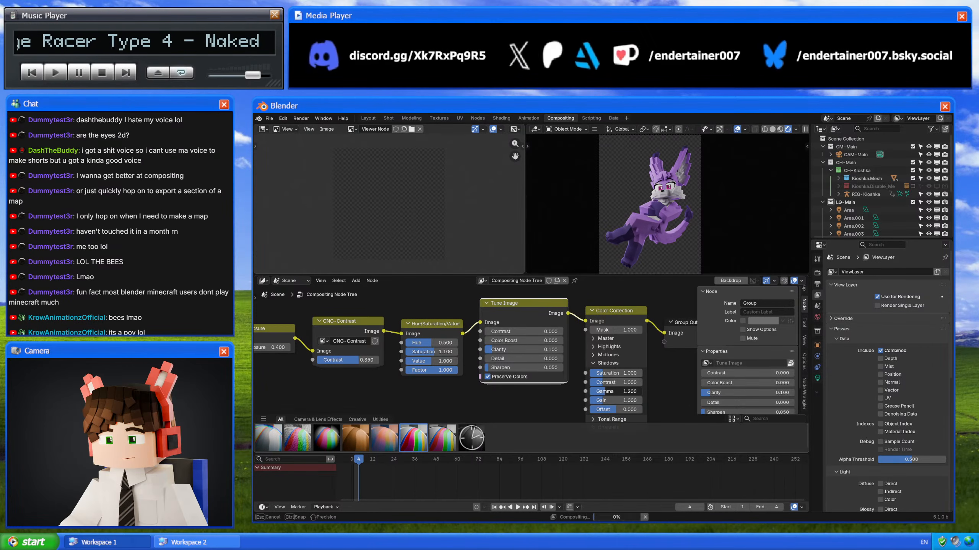
click(600, 392)
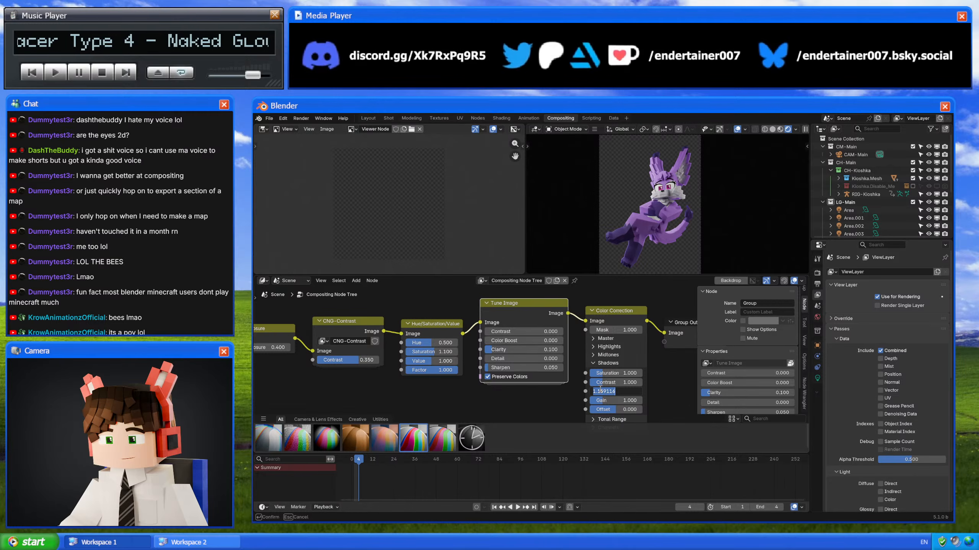
text(1.1)
key(Return)
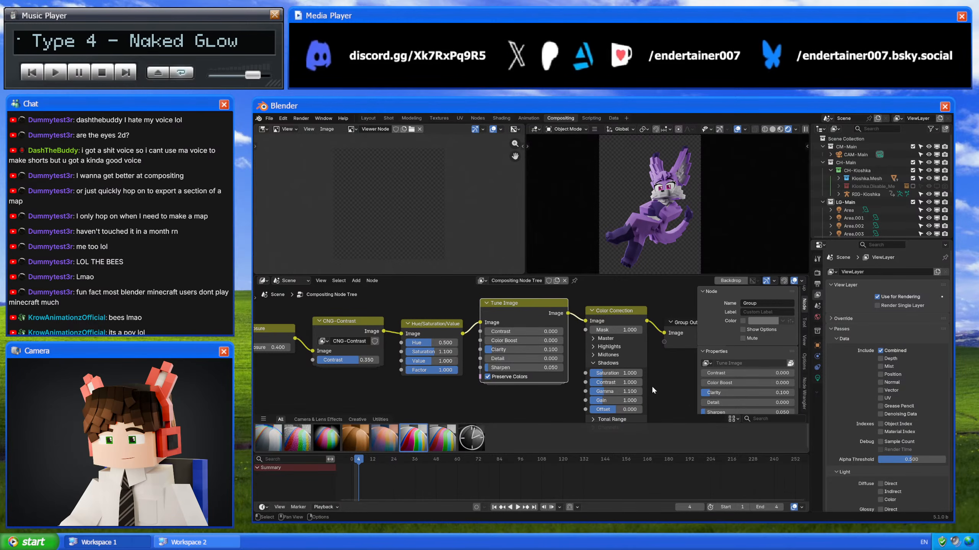
key(ctrl+z)
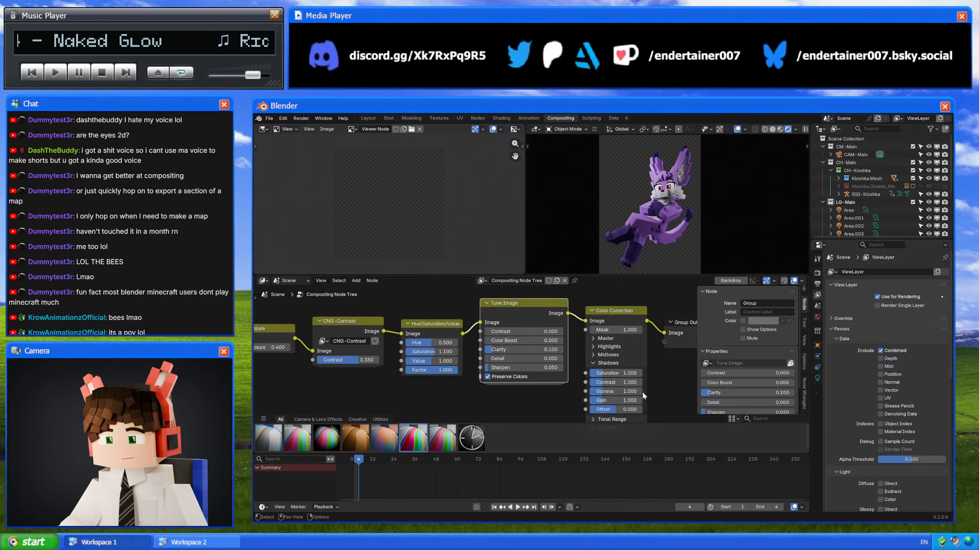
Step: Set the Color Correction node's Shadows Gamma to 1.05
click(625, 392)
text(1.05)
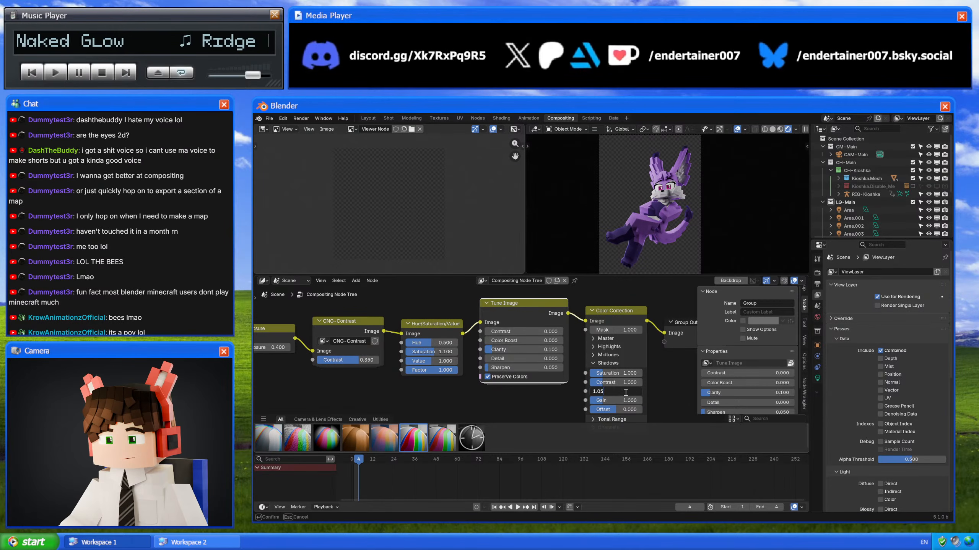
key(Return)
Step: Compare the character's shadows with the Color Correction node repeatedly muted and unmuted
click(633, 313)
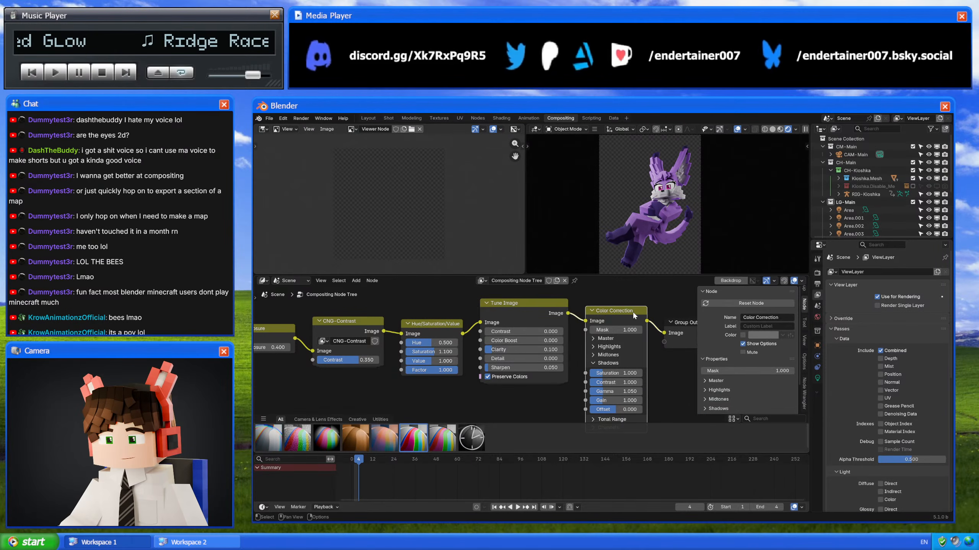
key(m)
key(m)
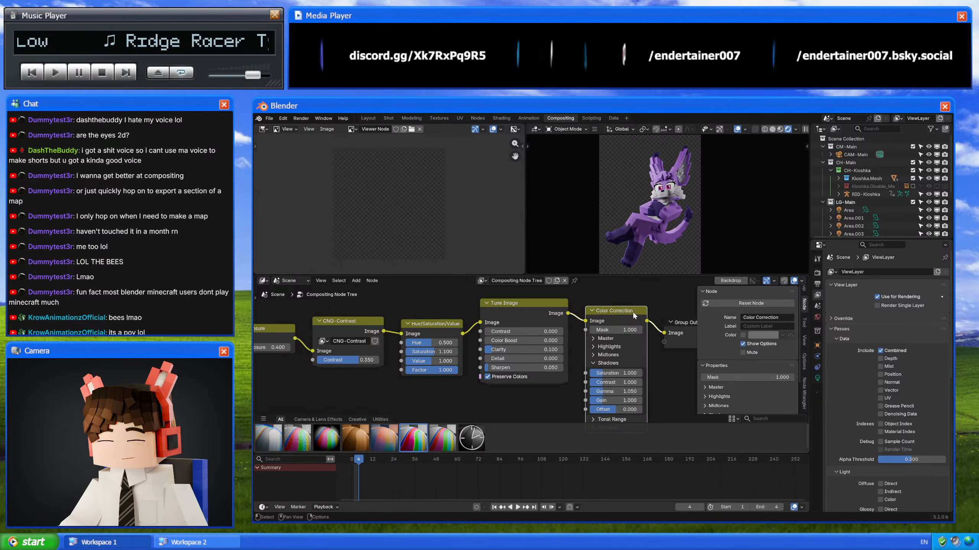
key(m)
key(m)
key(m)
key(m)
key(m)
key(m)
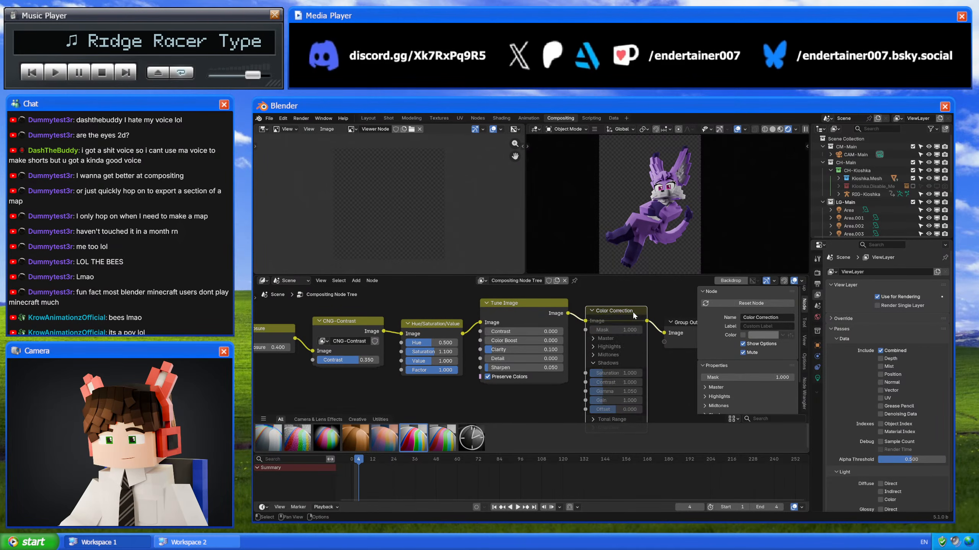
Step: Try different Shadows Gain and Master Contrast and Gamma values on the Color Correction node, cancelling each change
drag(616, 381, 617, 381)
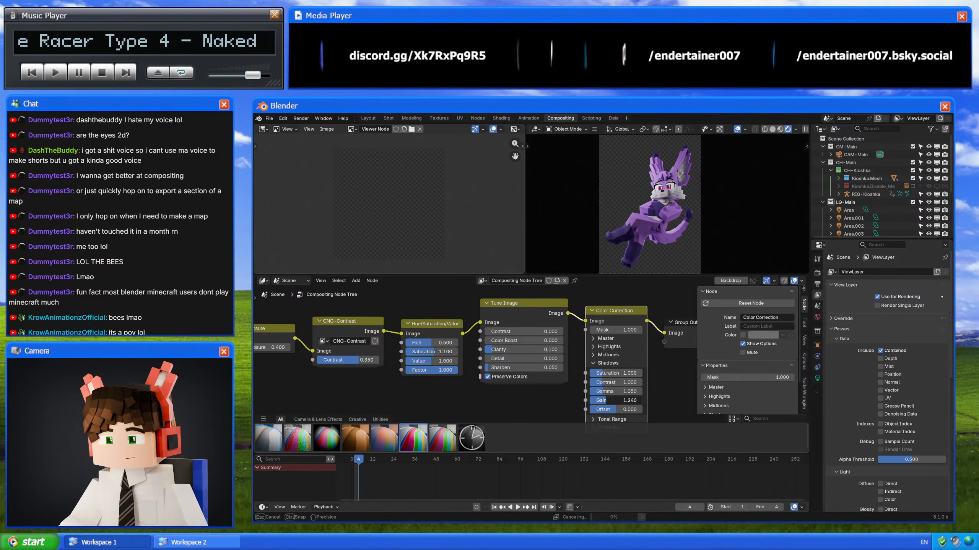
key(Escape)
middle_drag(688, 395, 687, 366)
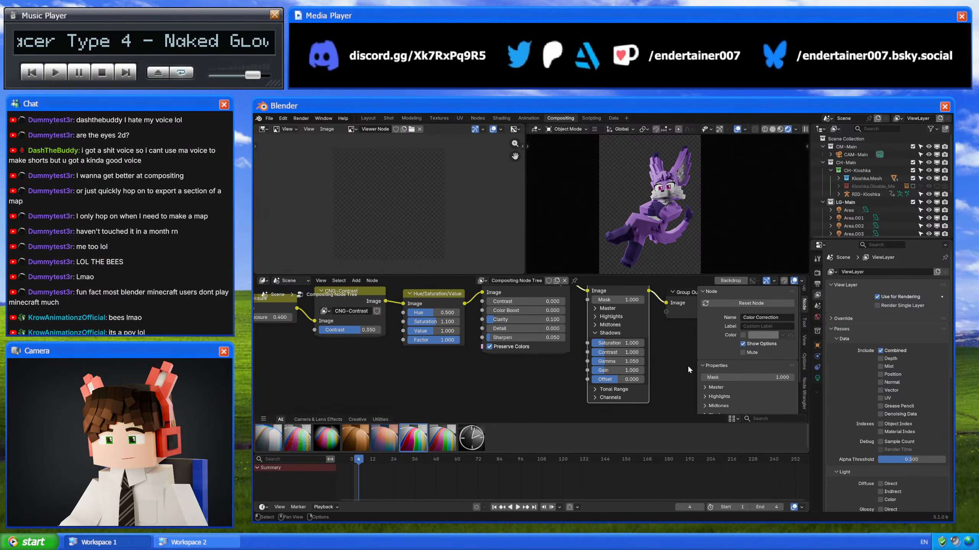
click(607, 308)
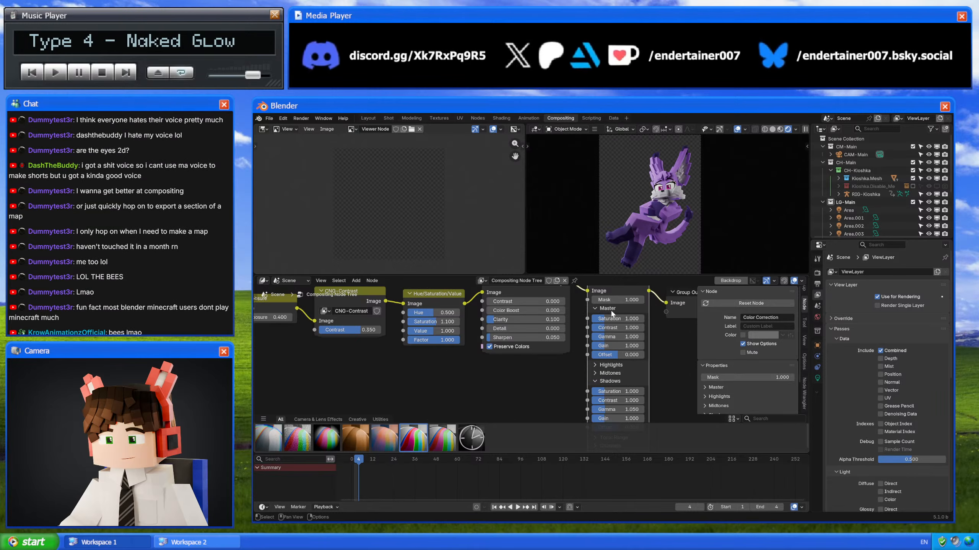
drag(617, 327, 623, 336)
key(Escape)
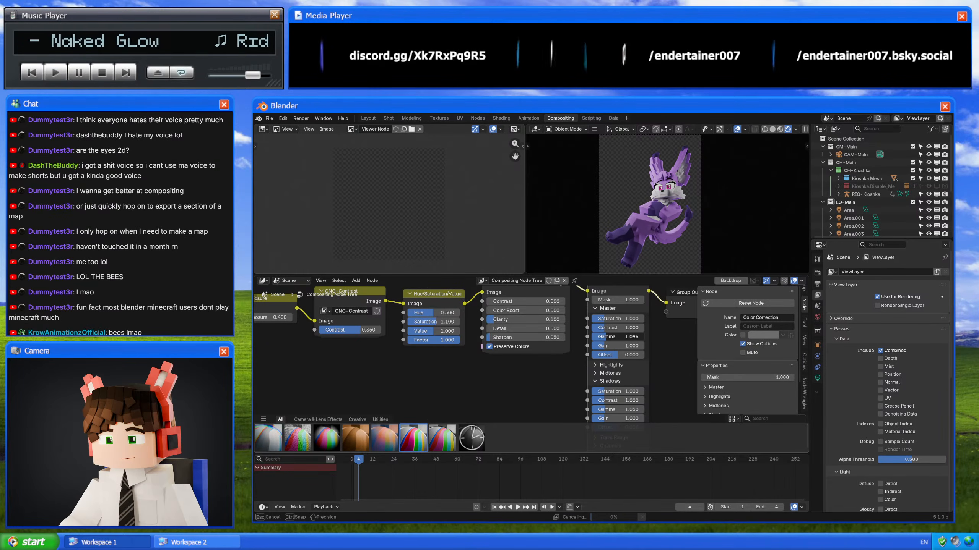
key(Escape)
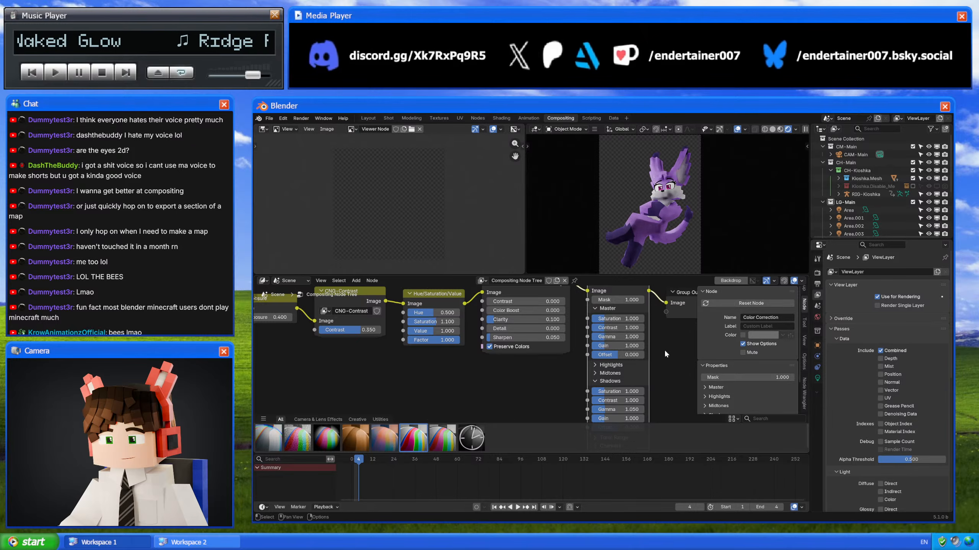
shift+scroll(616, 380, up, 1)
click(610, 327)
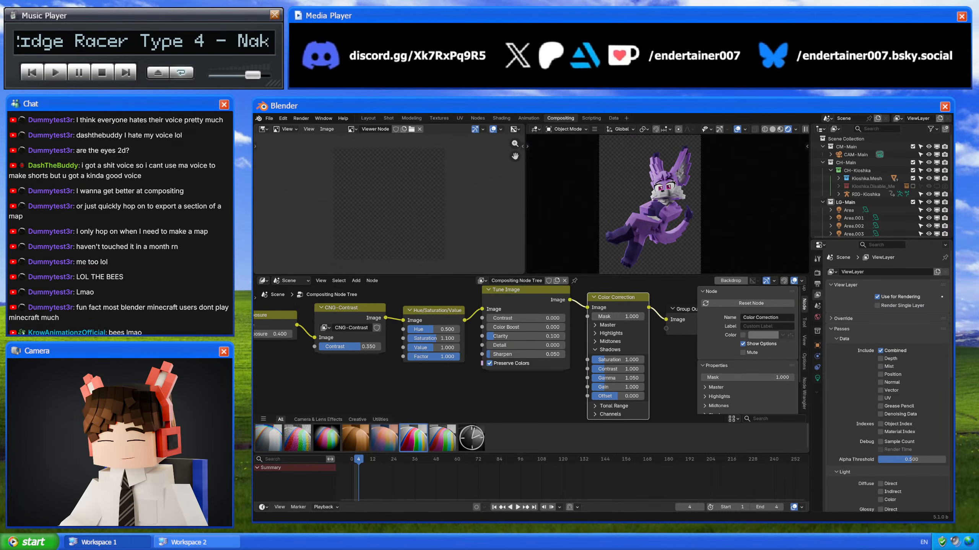
Step: Review the compositing node chain and compare the character with the Exposure node muted and unmuted
scroll(443, 351, down, 2)
middle_drag(443, 351, 556, 343)
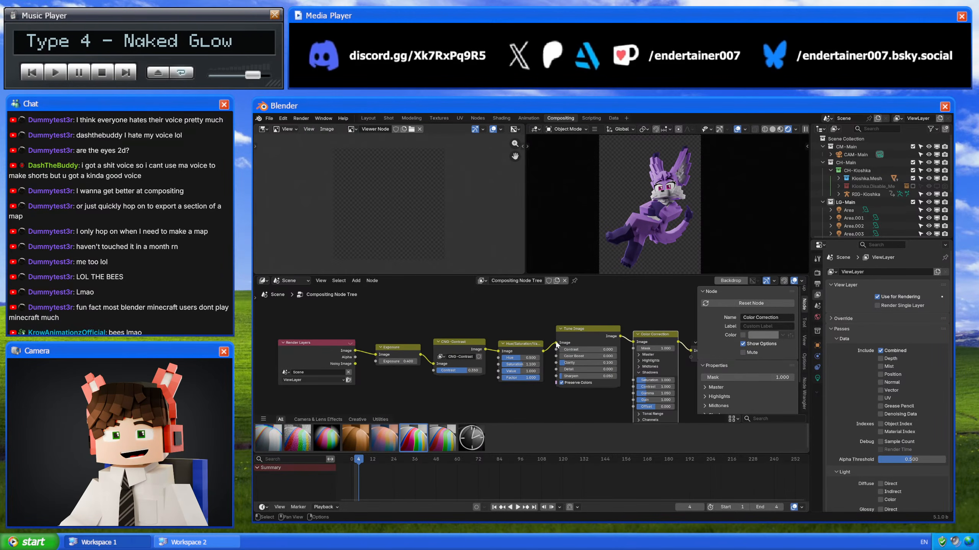
middle_drag(460, 322, 449, 341)
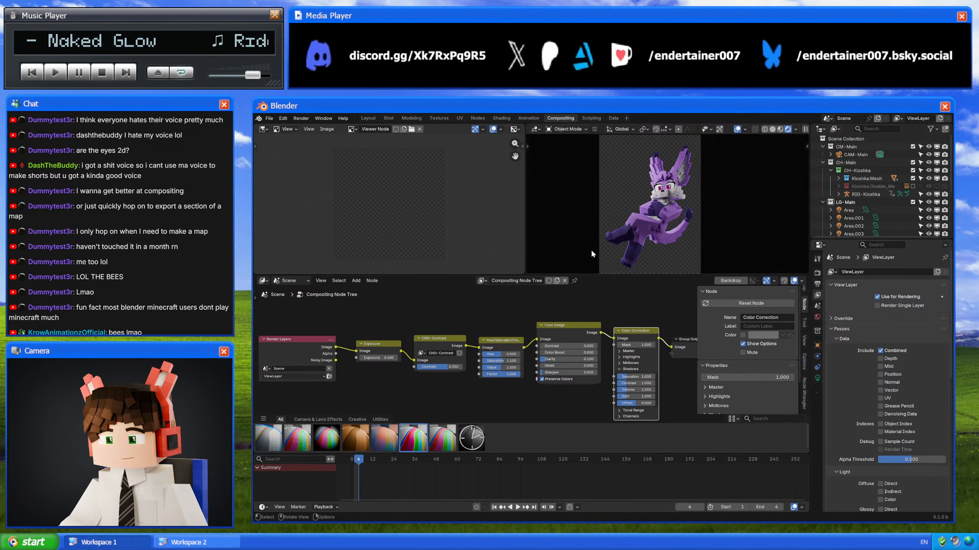
middle_drag(525, 315, 507, 318)
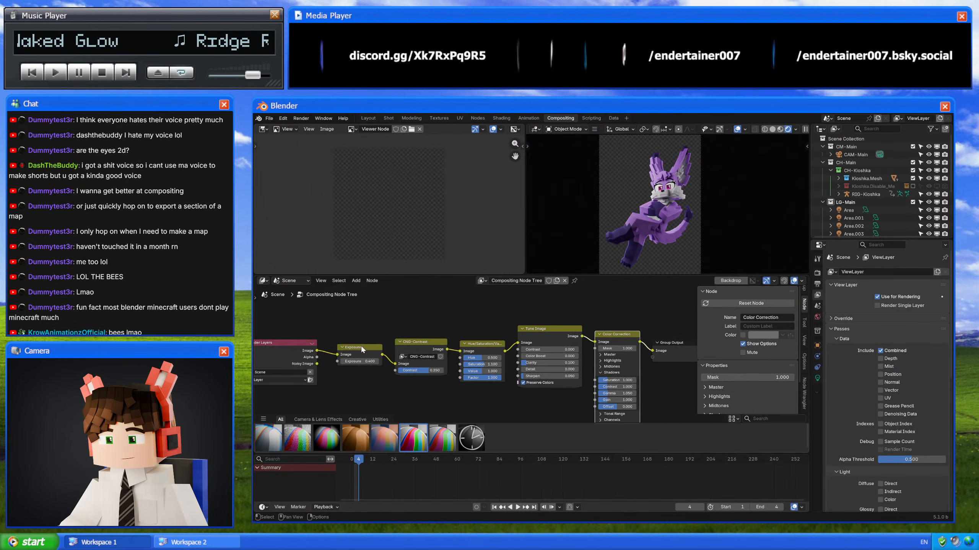
scroll(361, 346, up, 2)
middle_drag(361, 345, 446, 343)
click(446, 342)
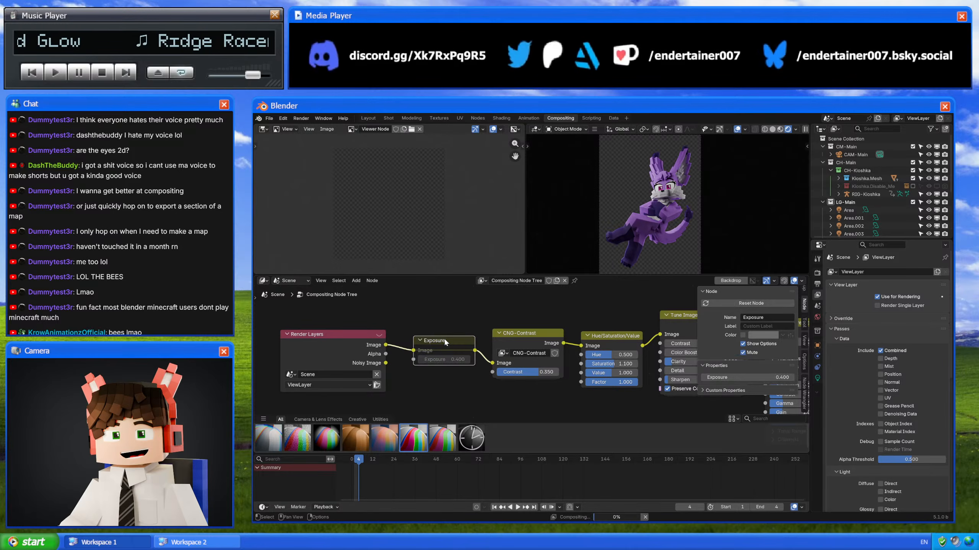
key(m)
key(m)
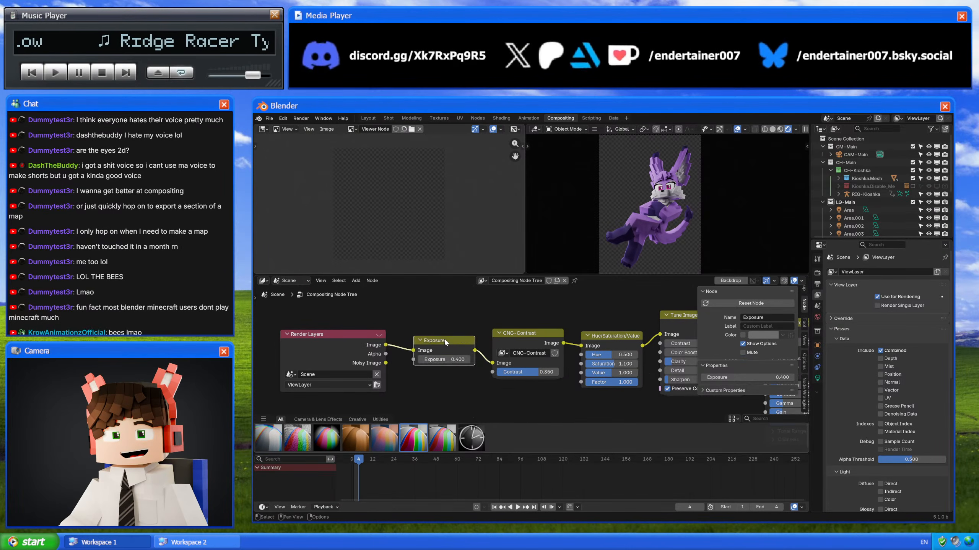
Step: Compare the character with the CNG-Contrast node and the Hue/Saturation/Value node each muted and unmuted
middle_drag(501, 335, 460, 339)
click(475, 341)
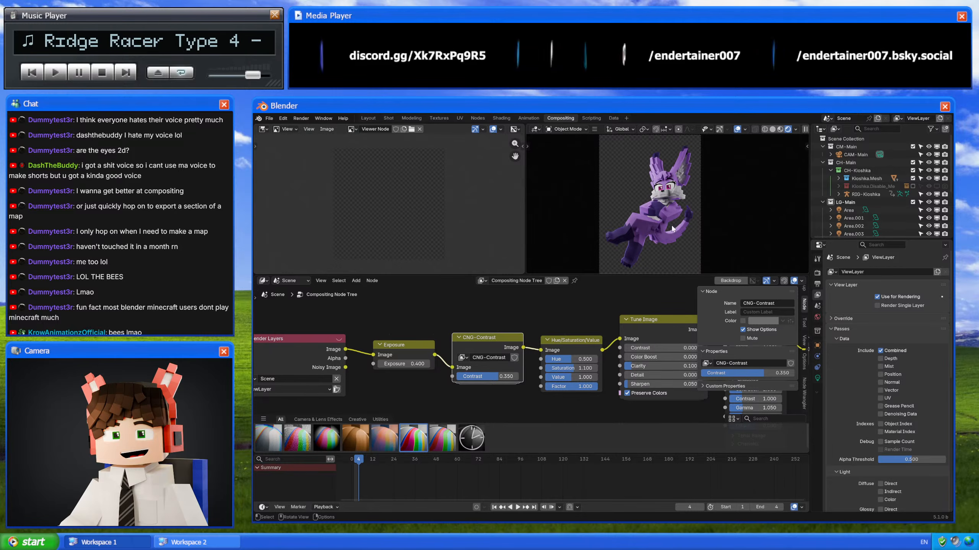
key(m)
key(m)
click(571, 339)
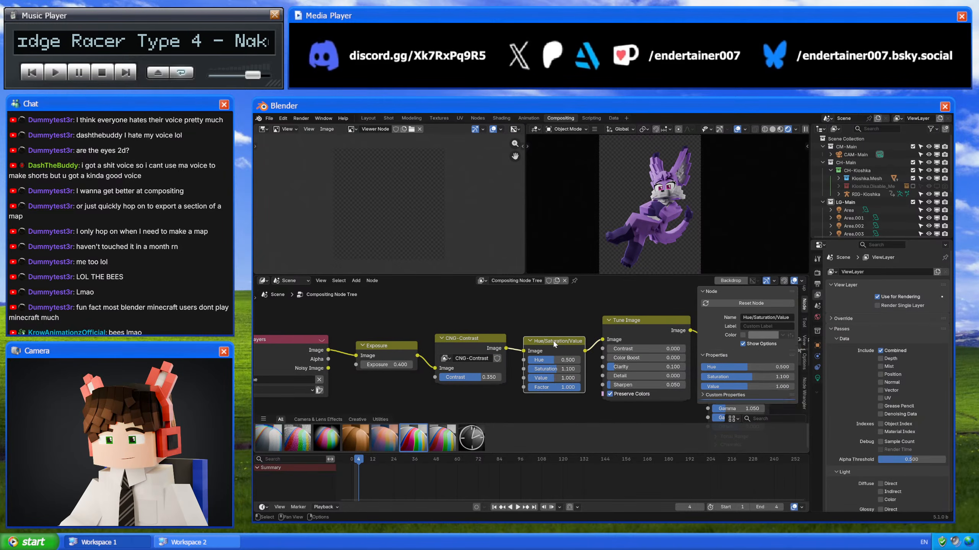
key(m)
key(m)
key(m)
key(m)
Step: Compare the character with the Tune Image node muted and unmuted
middle_drag(571, 340, 507, 346)
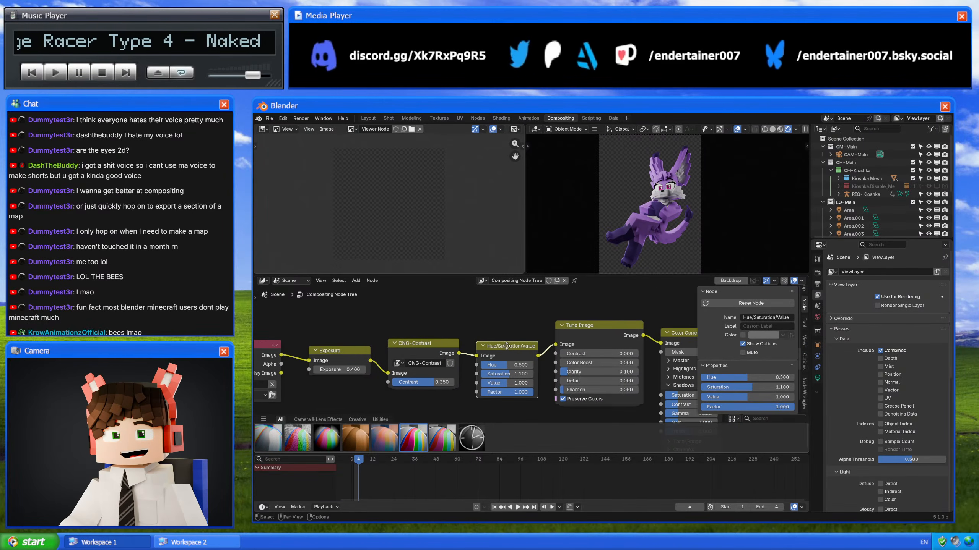
click(578, 330)
key(m)
key(m)
key(m)
key(m)
key(m)
key(m)
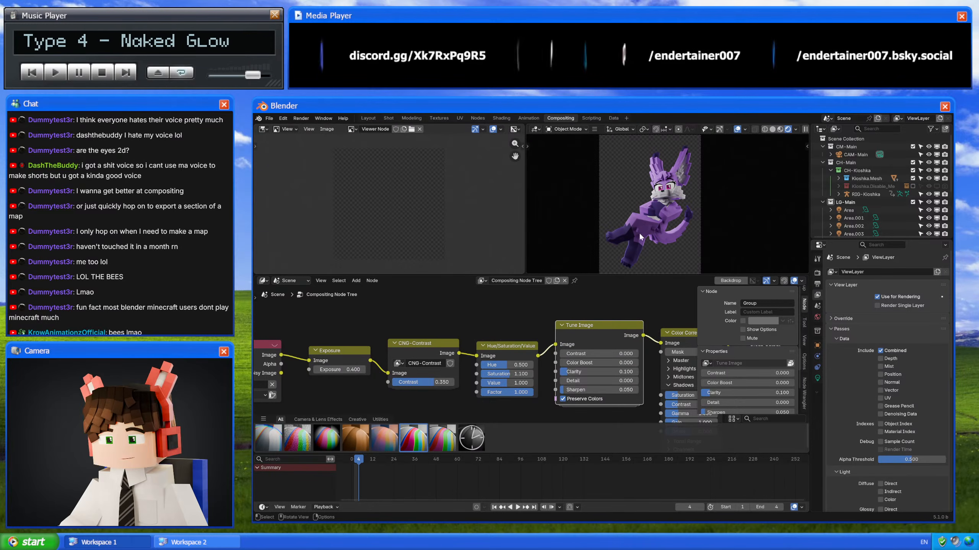
Step: Check the Color Correction node's effect again by muting and unmuting it, and view the whole node chain
middle_drag(624, 316, 545, 311)
click(626, 328)
key(m)
key(m)
key(m)
key(m)
key(m)
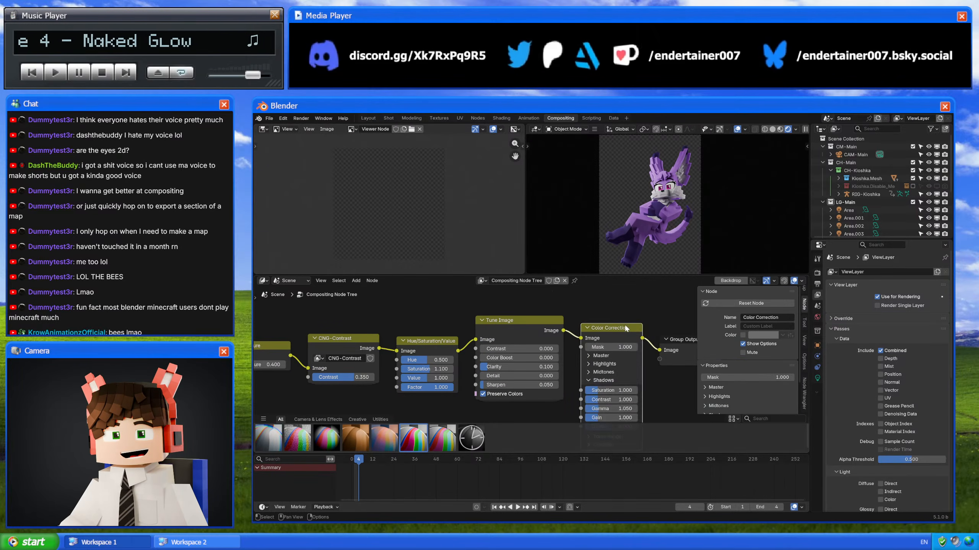
key(m)
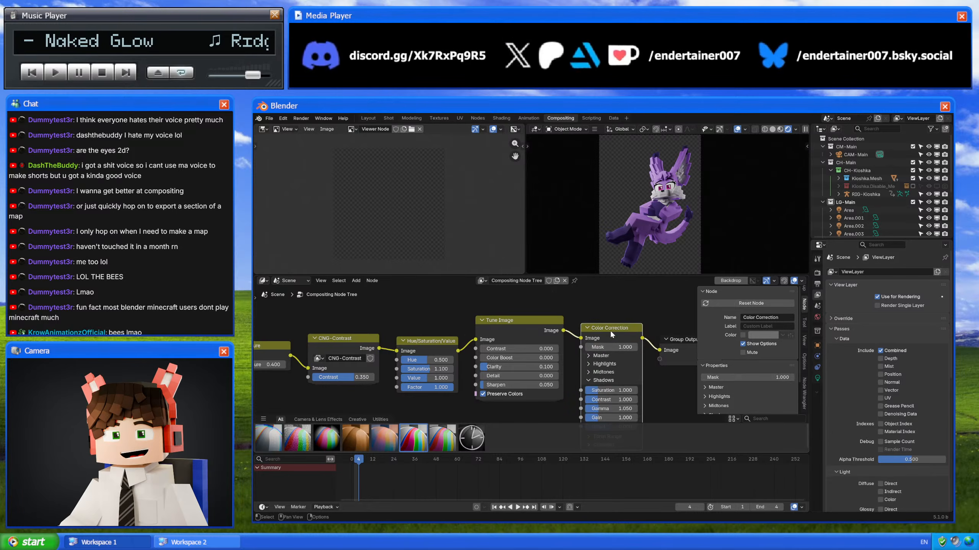
scroll(641, 335, down, 1)
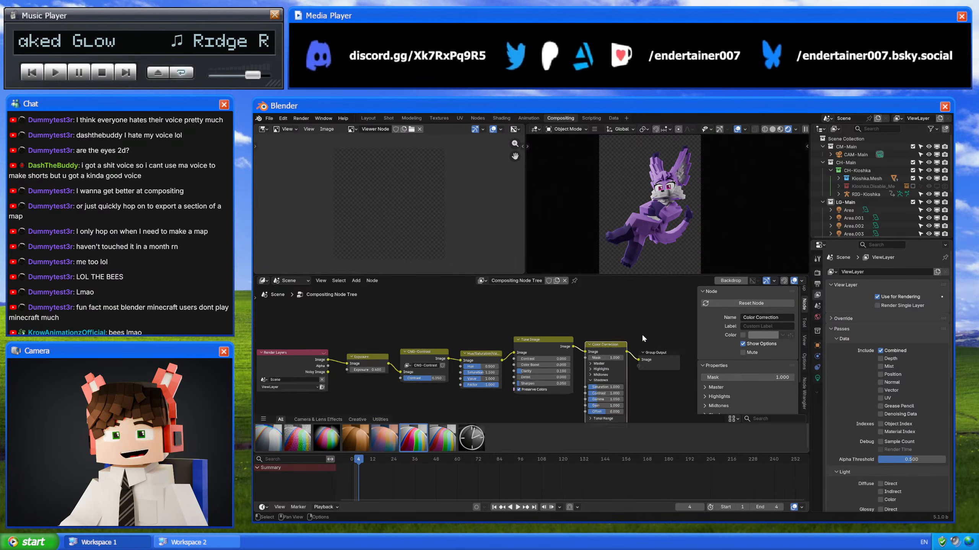
Step: Move the Group Output node slightly farther from the Color Correction node
key(Home)
middle_drag(600, 380, 571, 385)
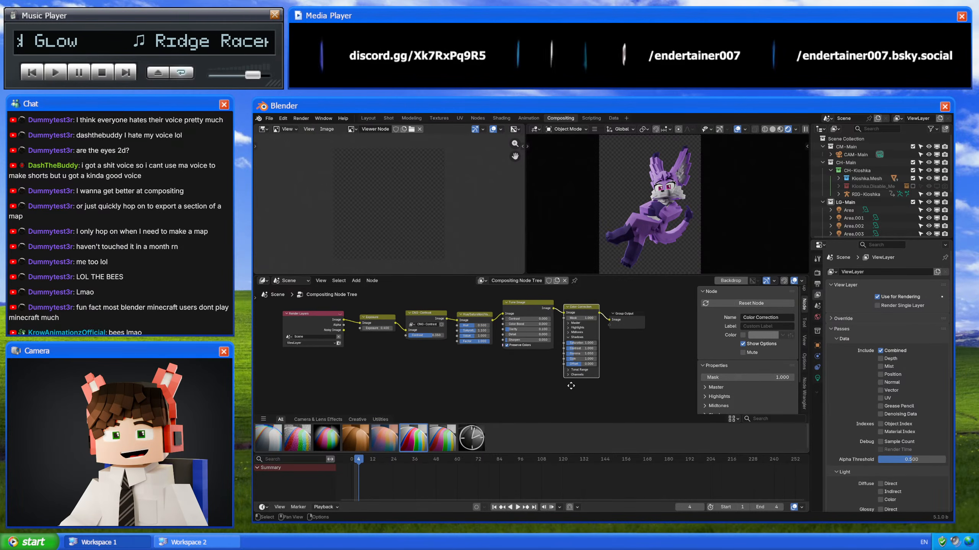
drag(629, 316, 640, 319)
key(Escape)
scroll(645, 346, up, 2)
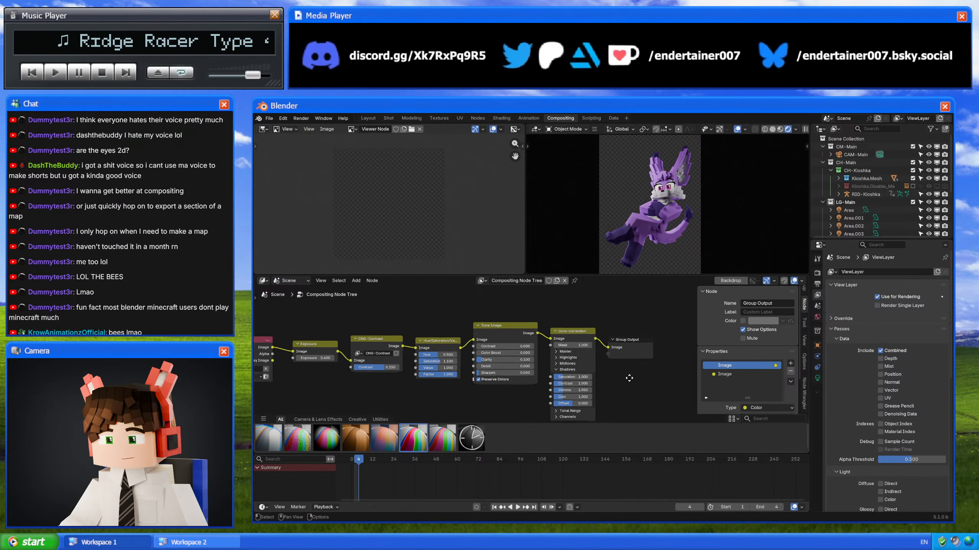
middle_drag(626, 378, 621, 368)
scroll(622, 368, up, 1)
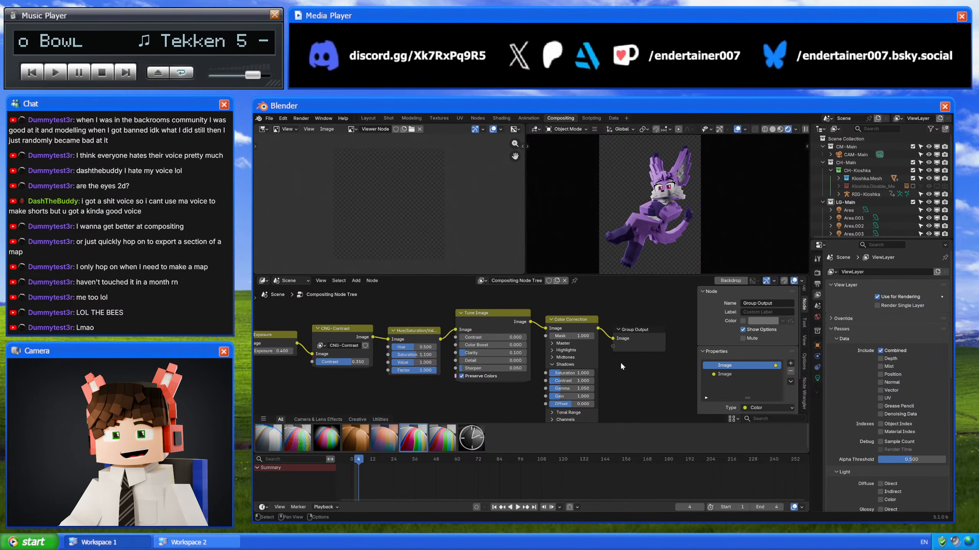
Step: Switch the character's camera view to Solid shading and save the Kioshka render file
key(Home)
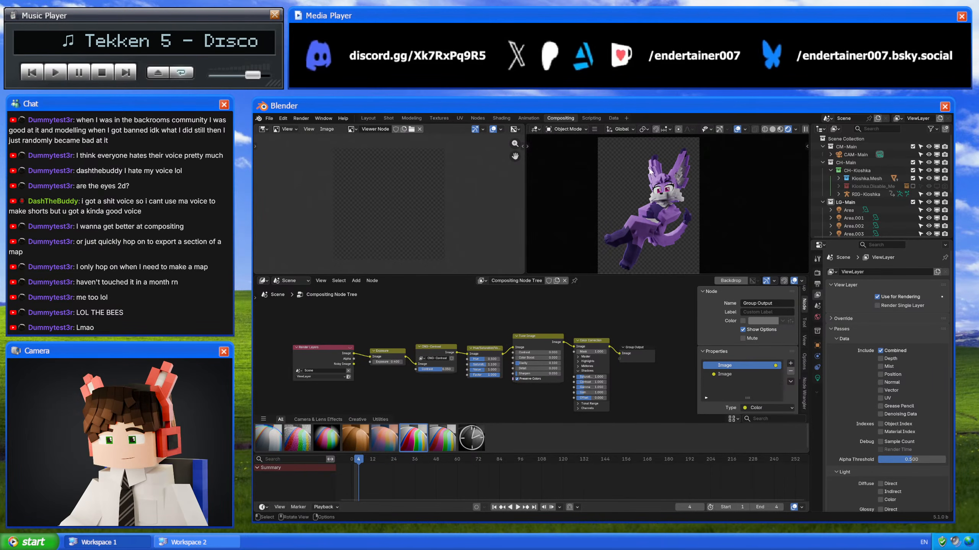
scroll(651, 174, up, 3)
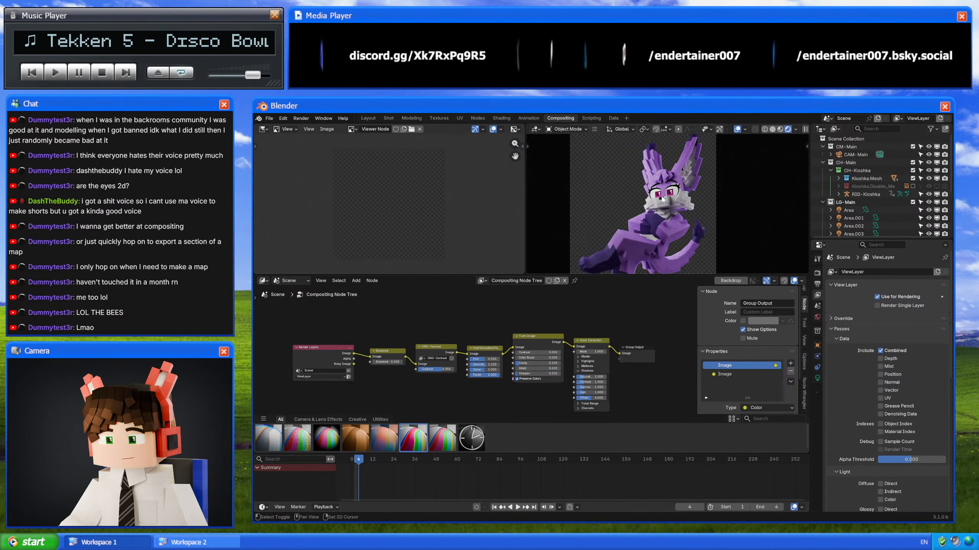
scroll(662, 198, down, 2)
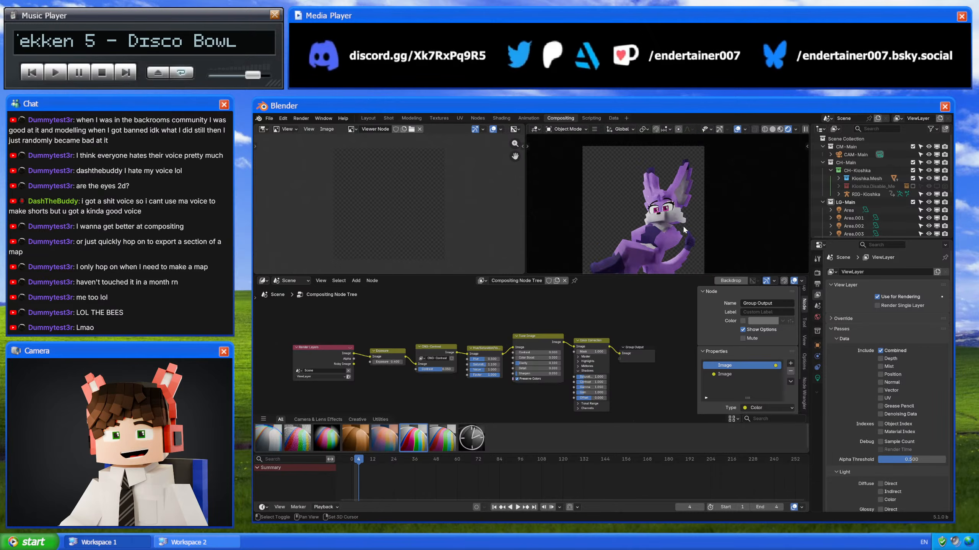
shift+middle_drag(684, 230, 692, 250)
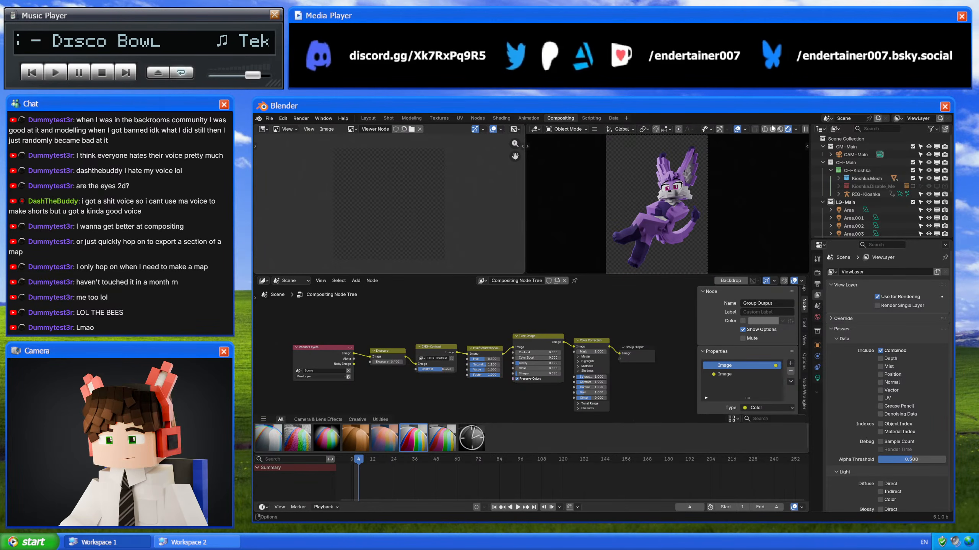
key(z)
key(ctrl+s)
Step: Open the Moonlight.005 project file, allow its Python scripts to run, and show its Compositing workspace
click(270, 119)
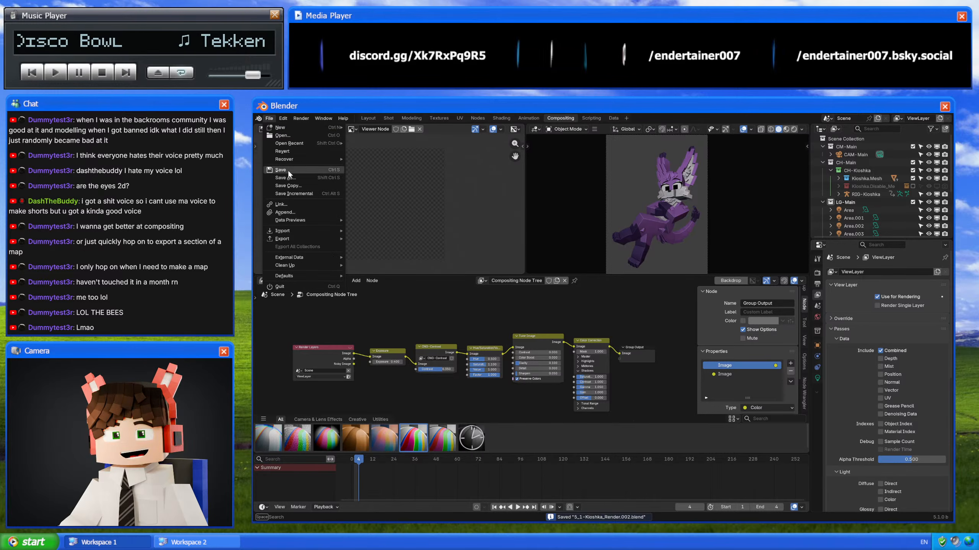
key(Escape)
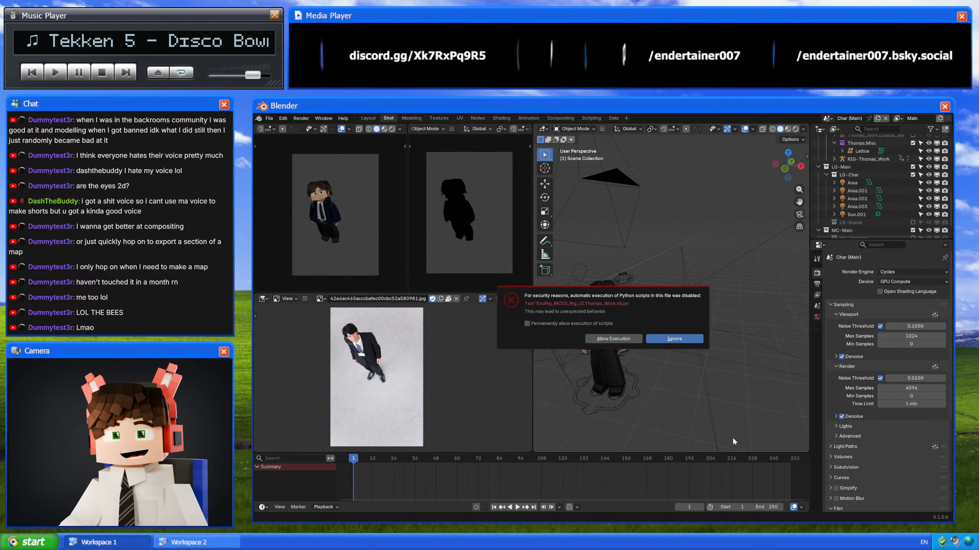
click(617, 340)
click(557, 118)
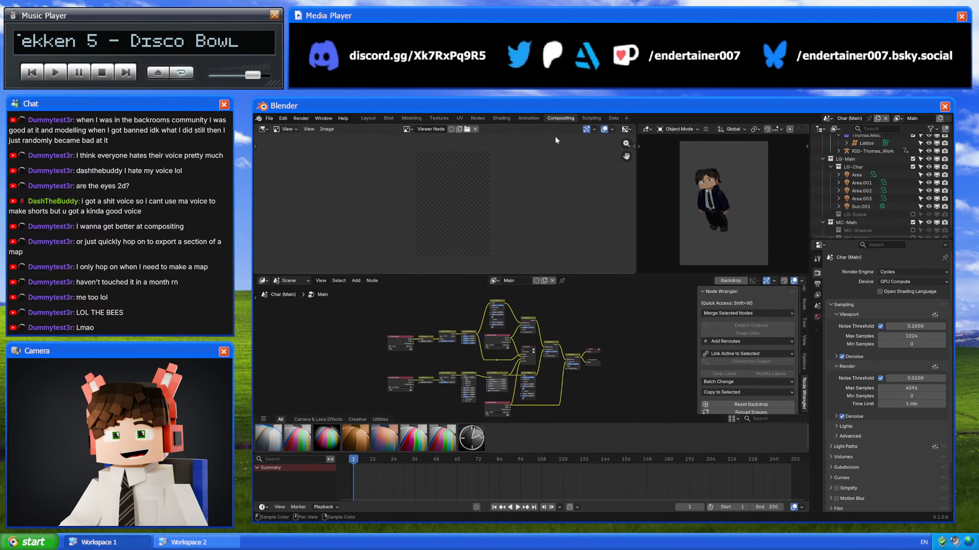
Step: Examine the Main compositing tree of the Char (Main) scene from the Render Layers nodes to the Group Output
scroll(584, 325, up, 3)
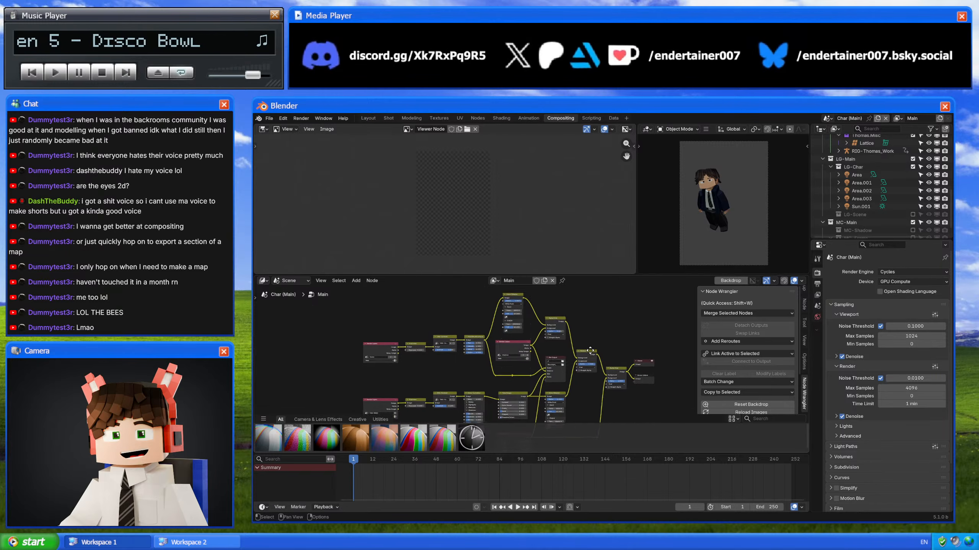
middle_drag(584, 326, 505, 372)
scroll(505, 371, up, 1)
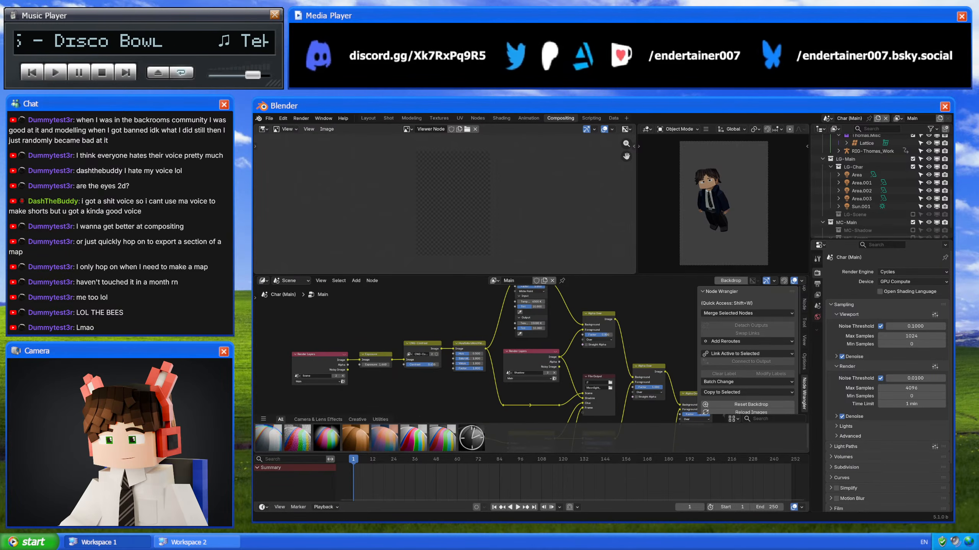
click(827, 119)
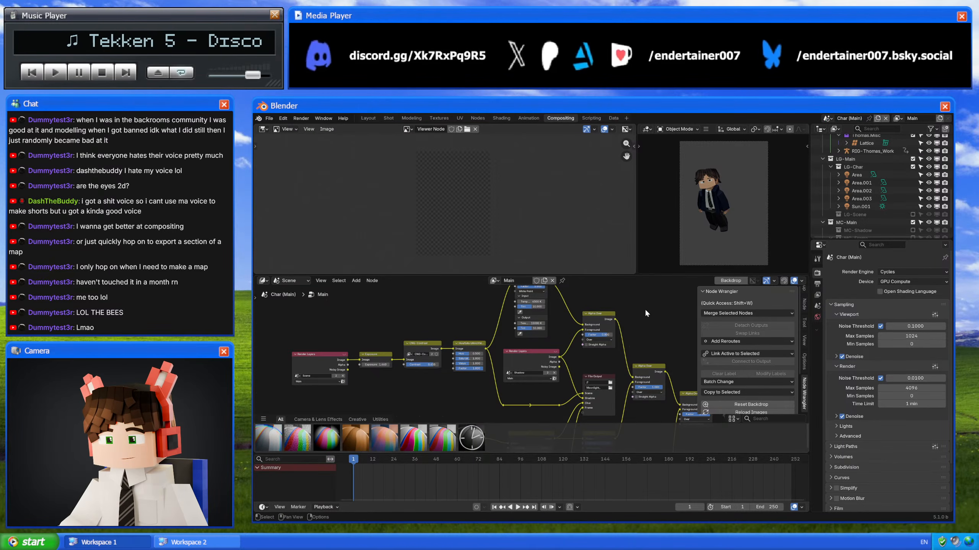
scroll(631, 317, down, 2)
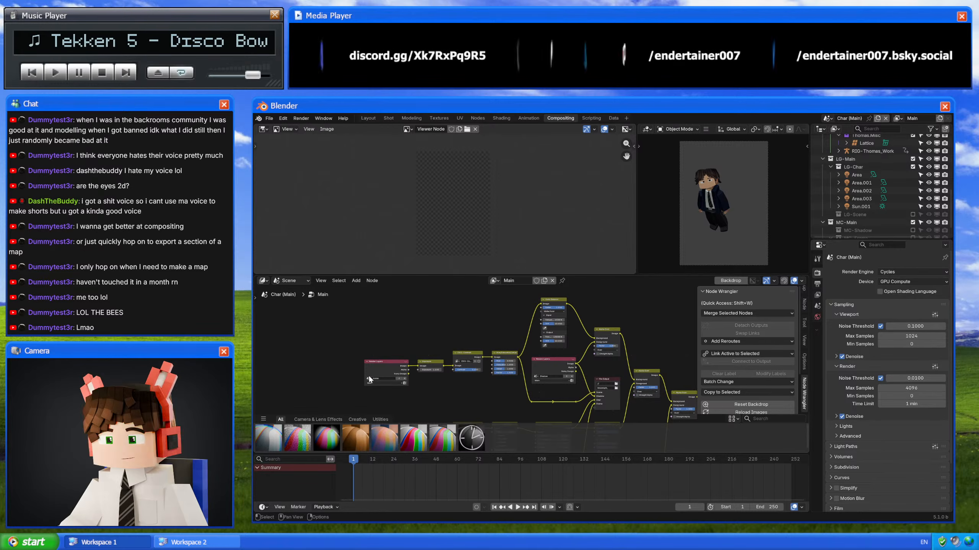
scroll(515, 341, right, 5)
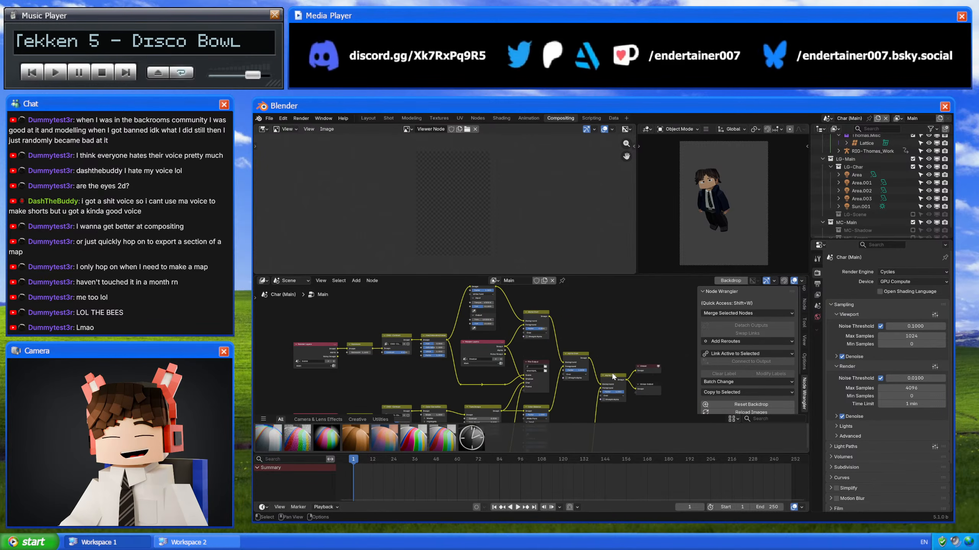
middle_drag(612, 372, 553, 339)
scroll(517, 350, left, 3)
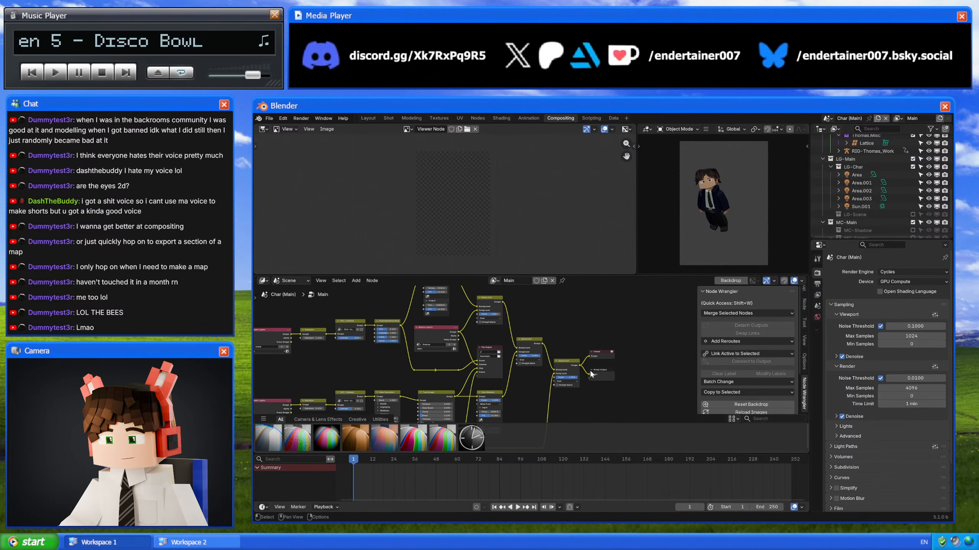
Step: Examine the File Output and Alpha Over nodes and how both character branches connect to them
scroll(570, 353, left, 2)
scroll(567, 361, up, 3)
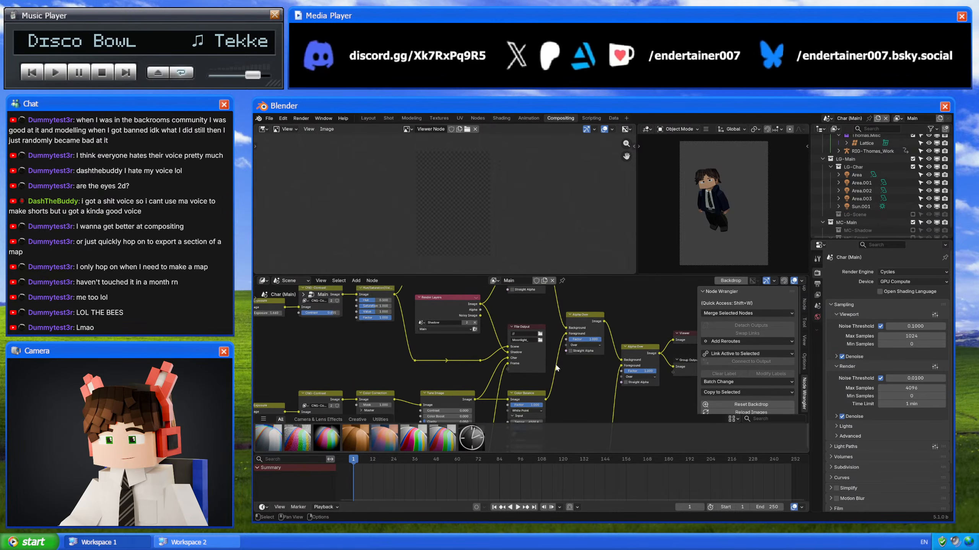
click(529, 334)
scroll(532, 339, down, 2)
scroll(534, 316, down, 2)
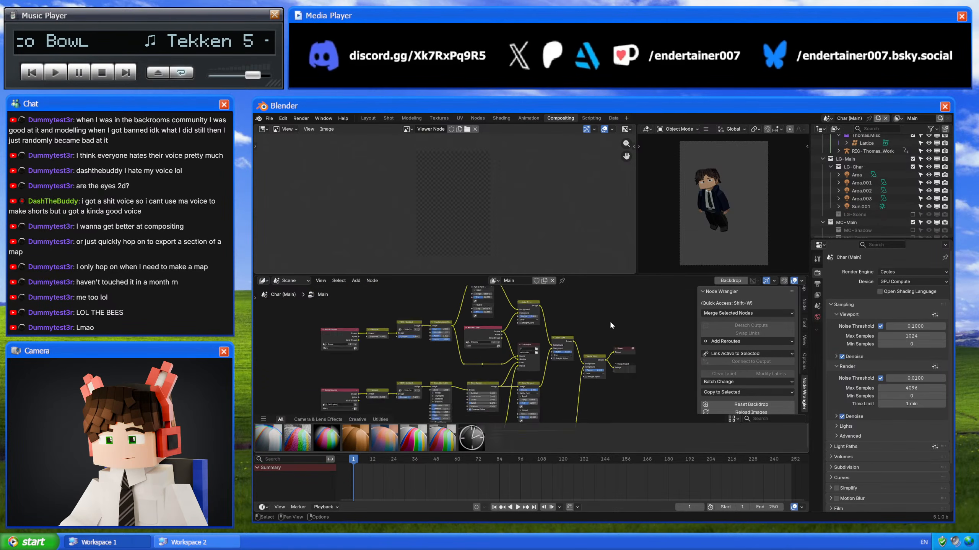
click(610, 320)
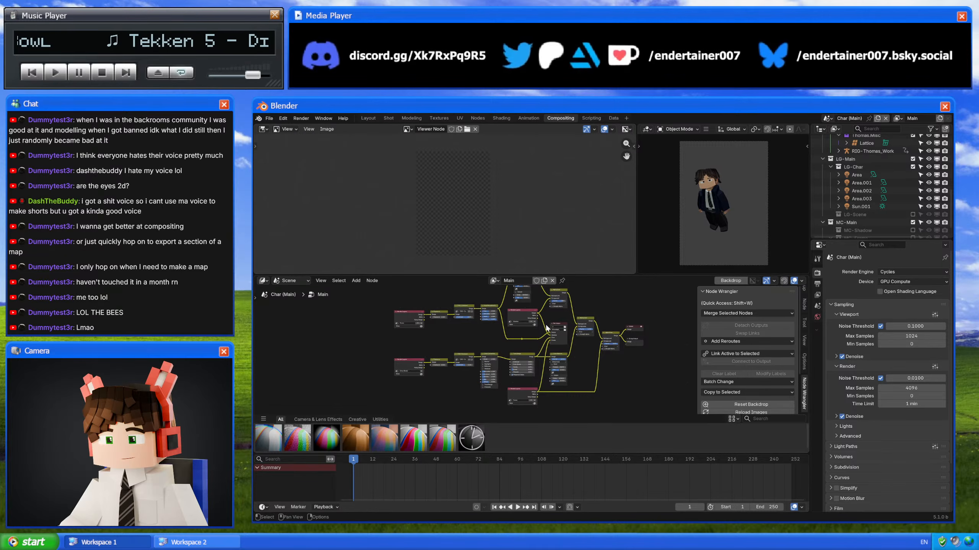
middle_drag(548, 328, 530, 350)
Step: Reopen the Kioshka_Render.002 file from the recent files on the splash screen
click(259, 118)
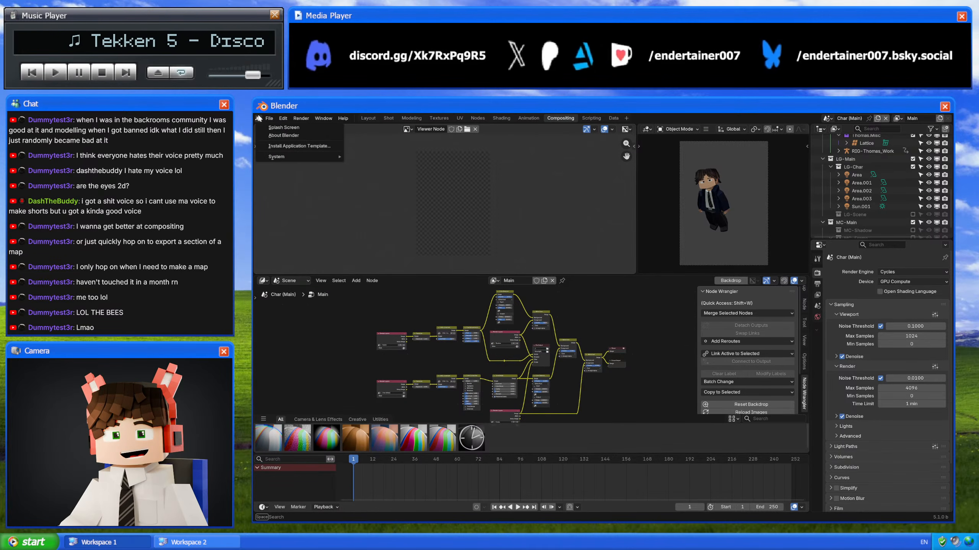
click(272, 129)
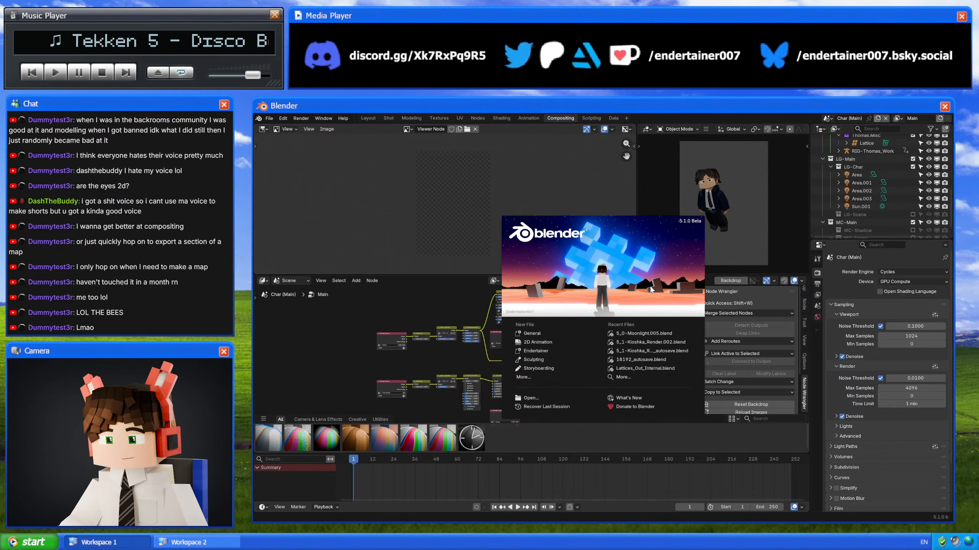
click(677, 336)
click(625, 326)
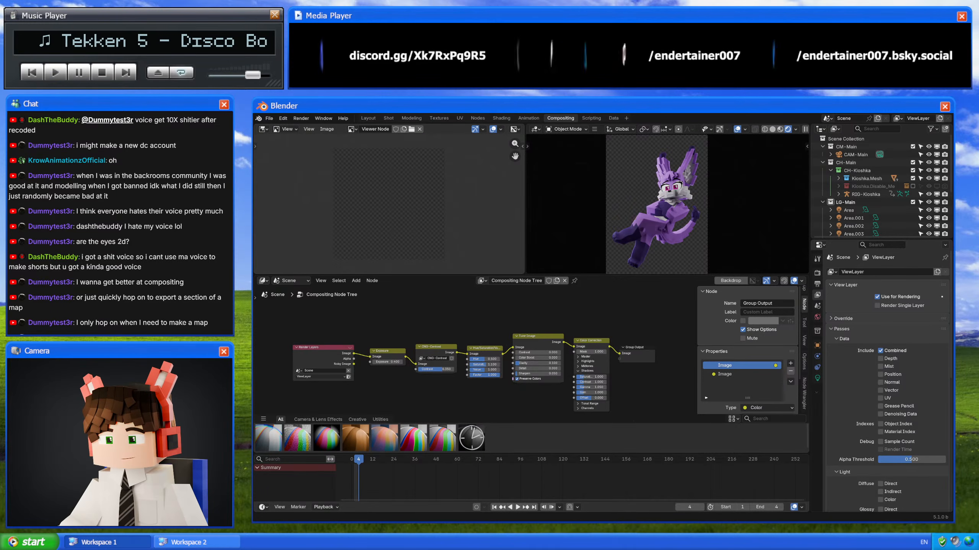
Step: Examine the GEO-Kioshka.Head mesh around the eyes and eyelashes in the Modeling workspace, in both Object and Edit Mode
click(412, 119)
middle_drag(635, 308, 657, 320)
scroll(657, 319, up, 2)
click(659, 316)
scroll(671, 293, up, 8)
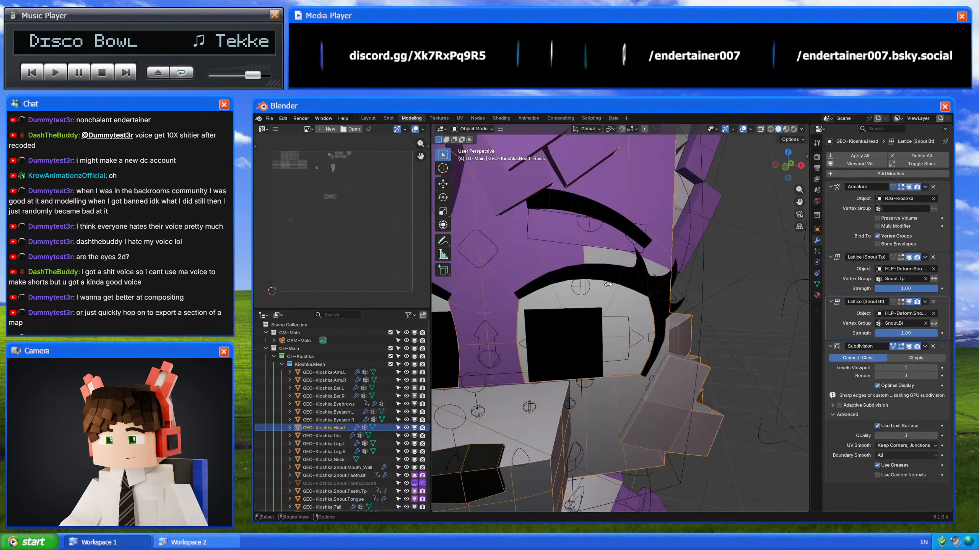
scroll(681, 273, down, 5)
key(Tab)
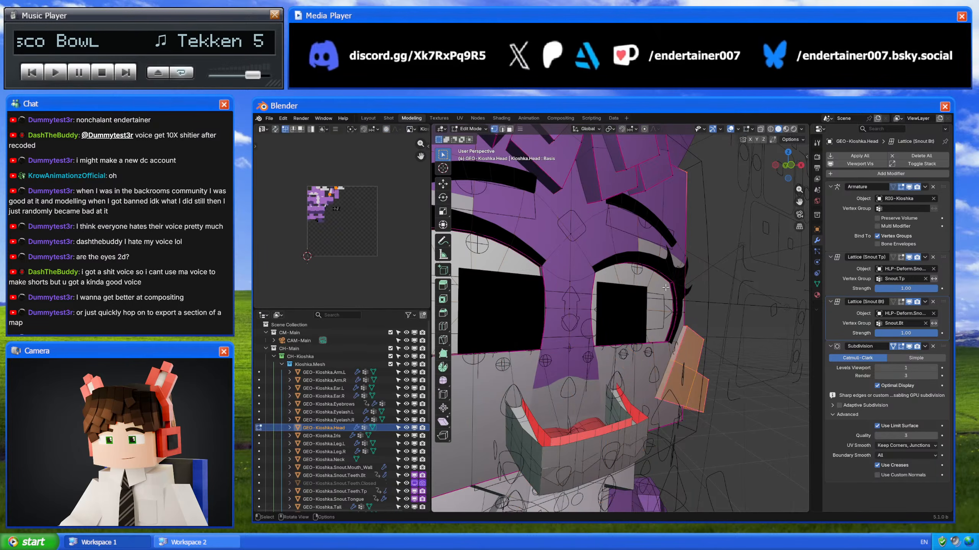
middle_drag(676, 296, 565, 283)
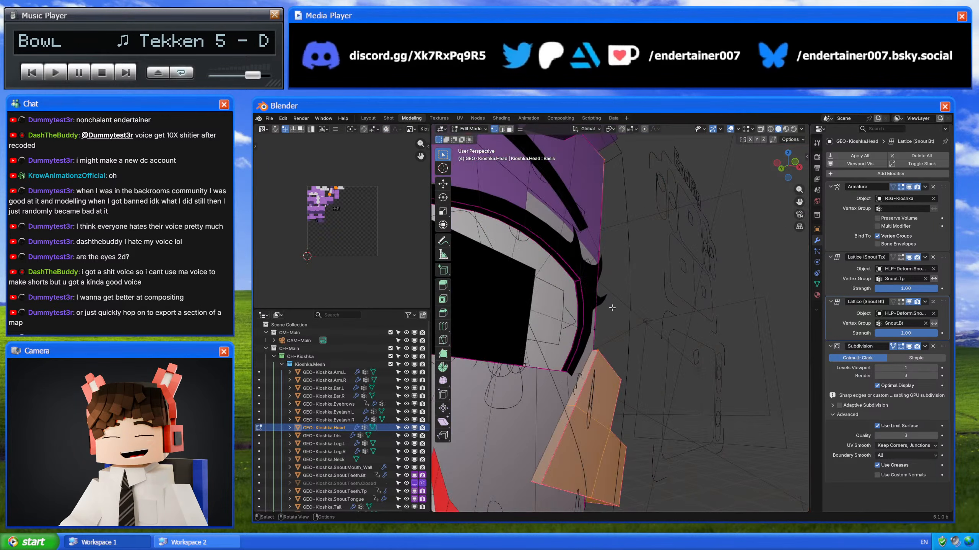
key(Tab)
scroll(565, 300, down, 6)
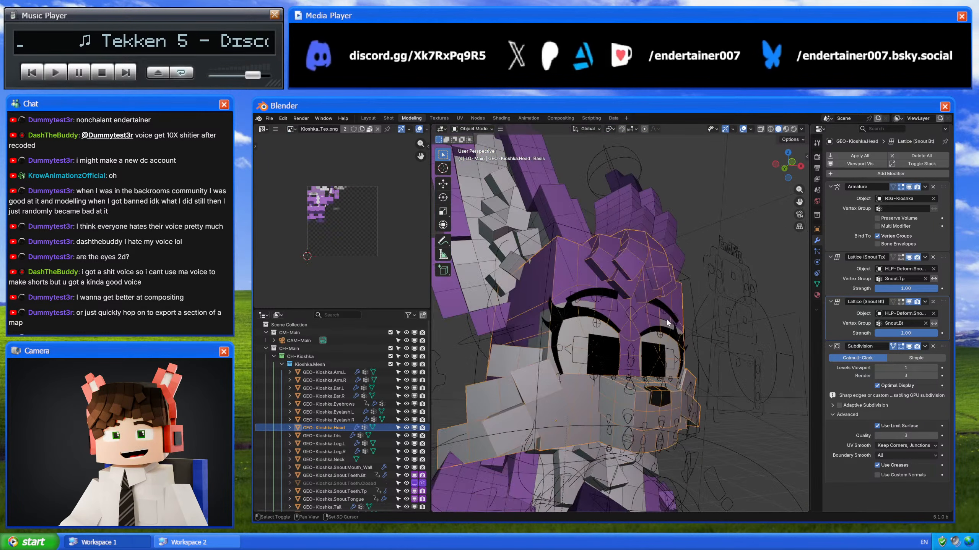
Step: Isolate the head mesh to inspect its eye topology in Edit Mode, exit the isolated view, and return to the Compositing workspace
key(KP_Divide)
key(Tab)
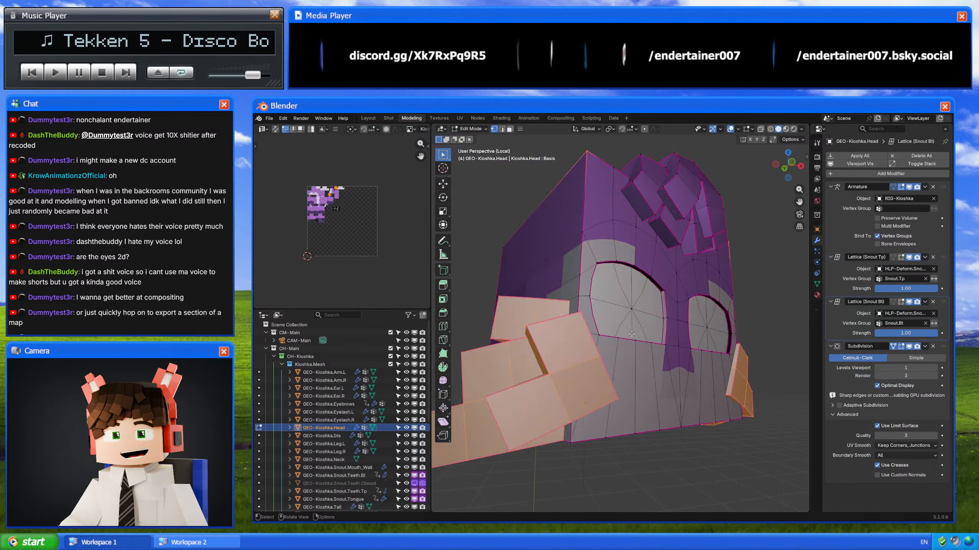
middle_drag(567, 323, 626, 353)
key(Tab)
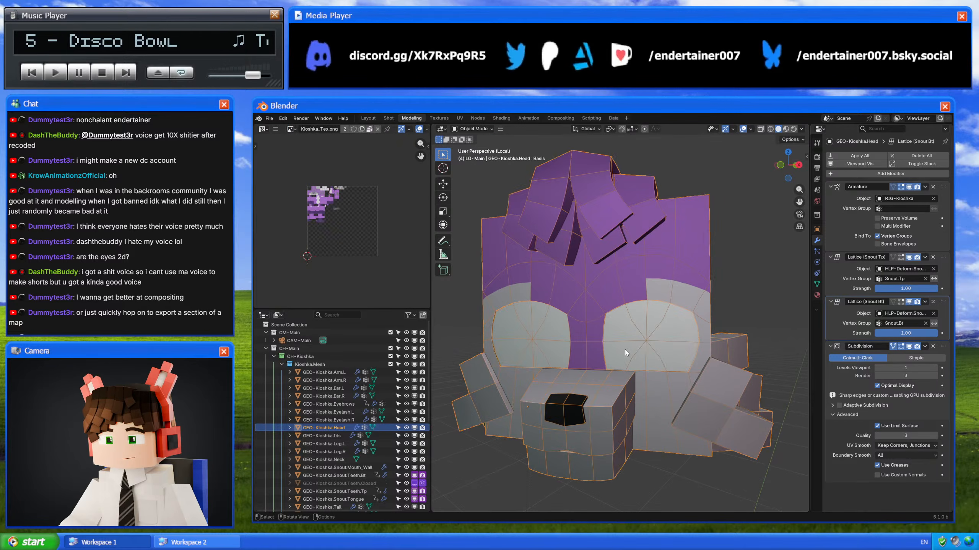
key(KP_Divide)
click(690, 220)
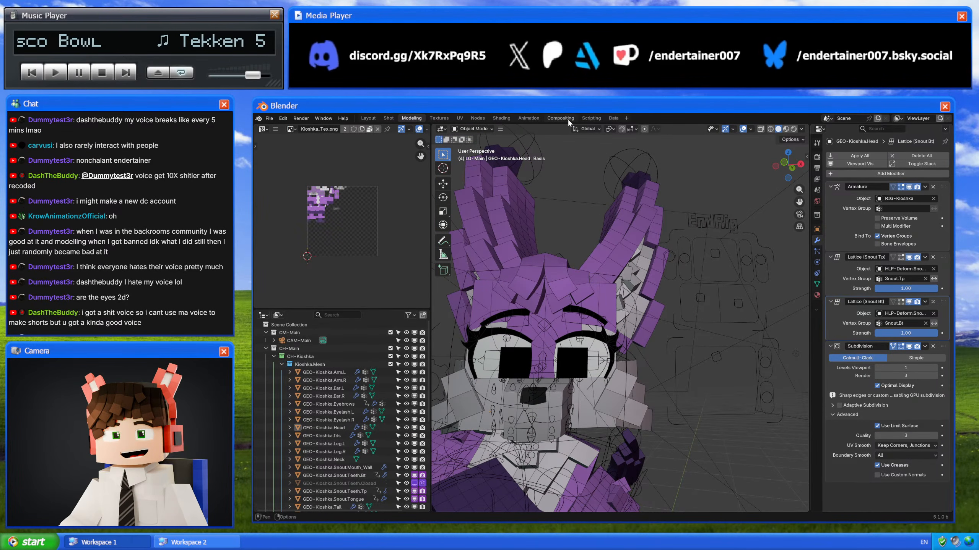
click(567, 118)
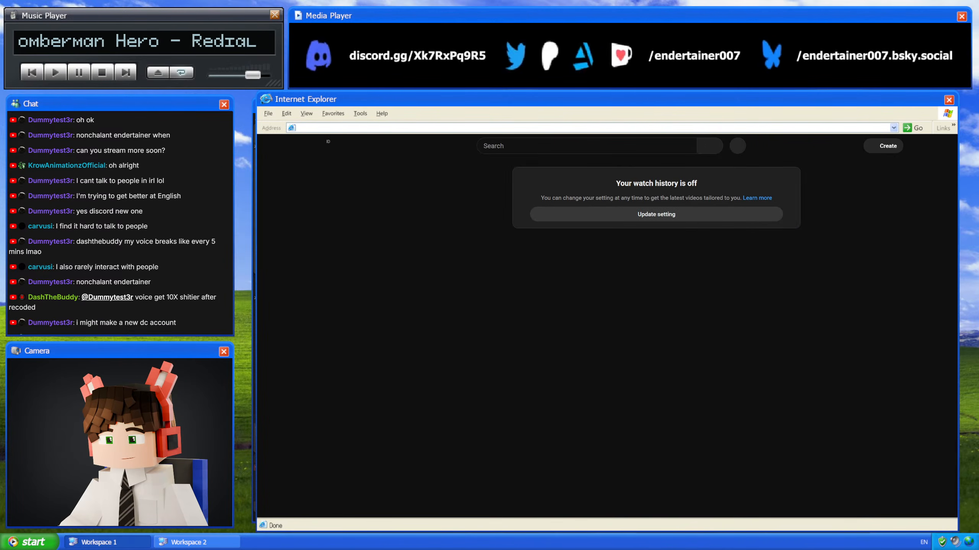
Step: Switch to YouTube in the browser, view the Endertainer007 channel, and open the stream "Character Work | Finishing Kioshka's commission"
click(938, 146)
click(890, 189)
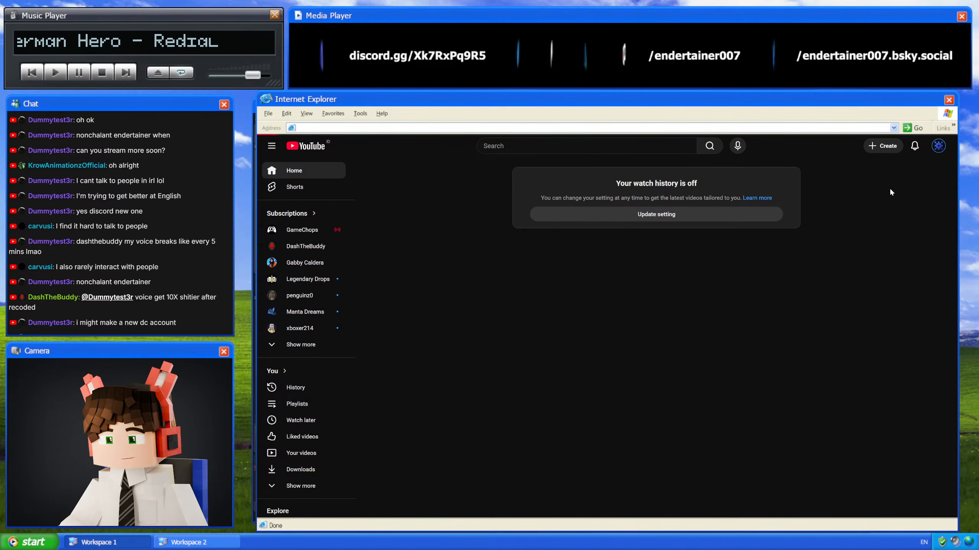
scroll(516, 389, down, 6)
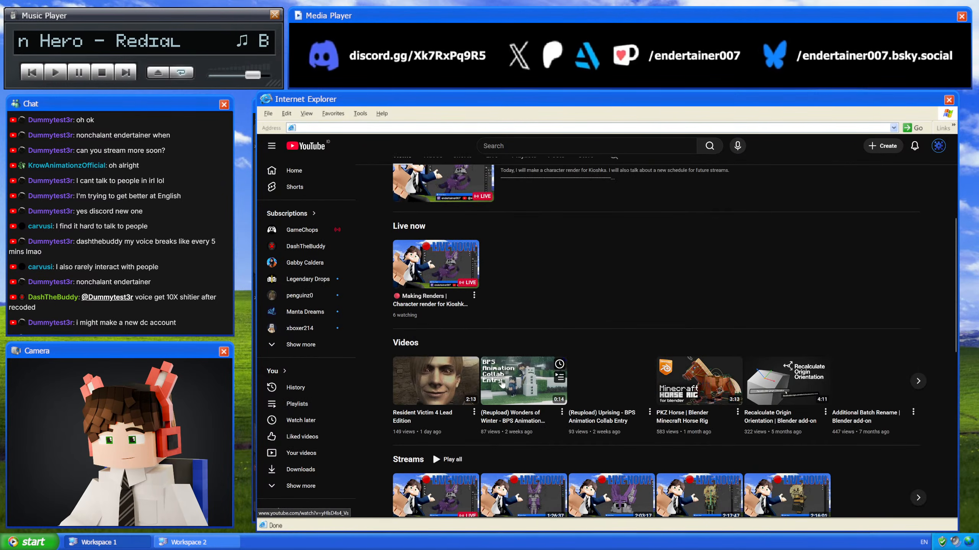
click(529, 401)
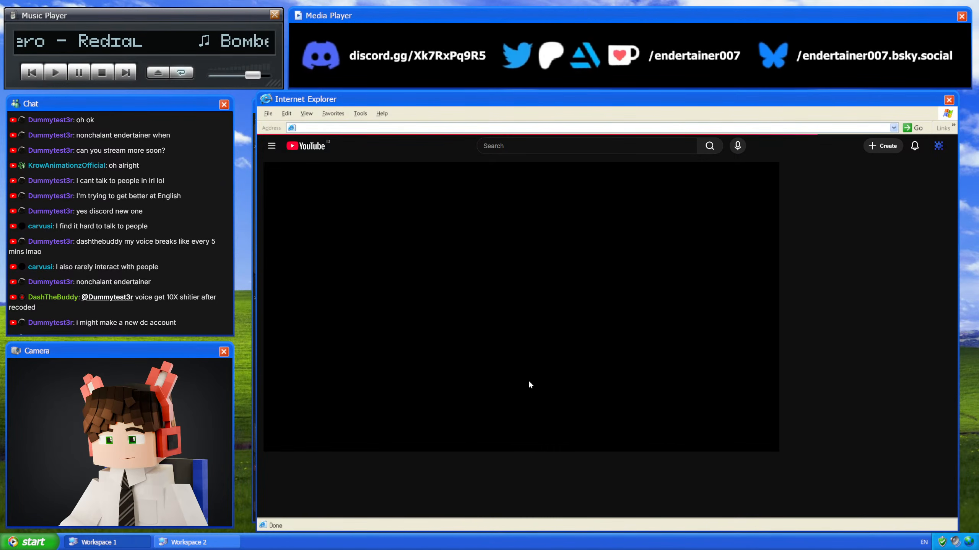
click(509, 372)
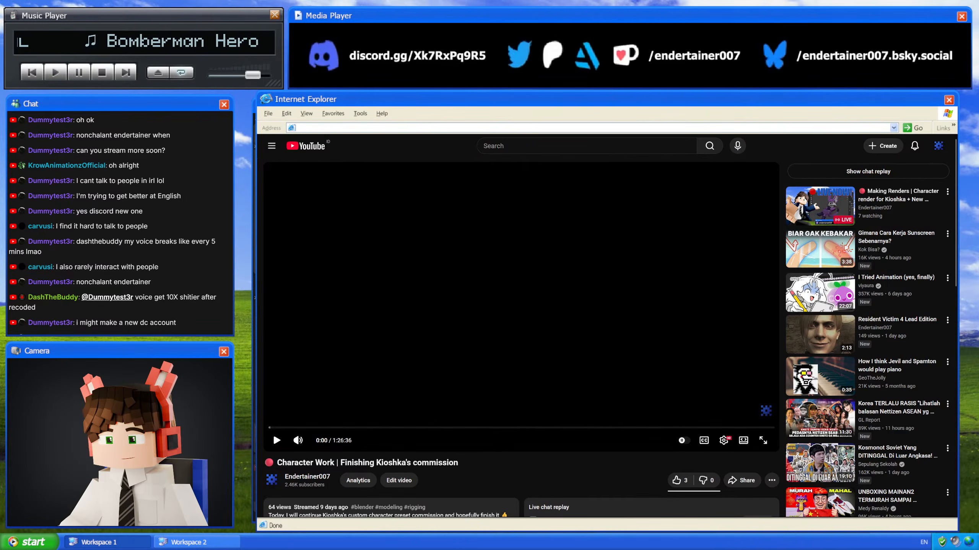
Step: Return to the channel's home page and browse its Videos section
scroll(648, 331, down, 5)
click(304, 173)
scroll(566, 413, down, 3)
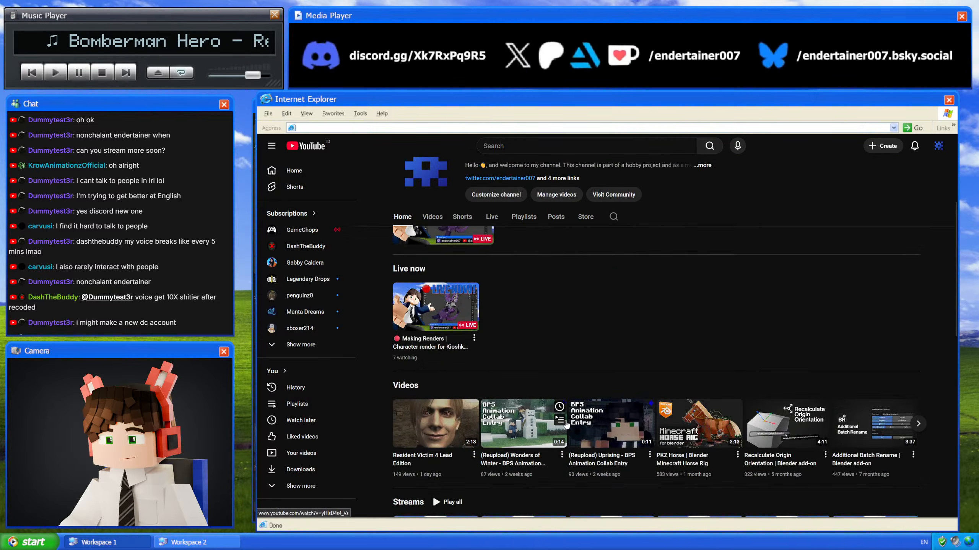
Step: Open the stream "Character Work | One done. Another one to go", pause it, look over its page, and return to the channel's streams
scroll(567, 425, down, 4)
click(585, 385)
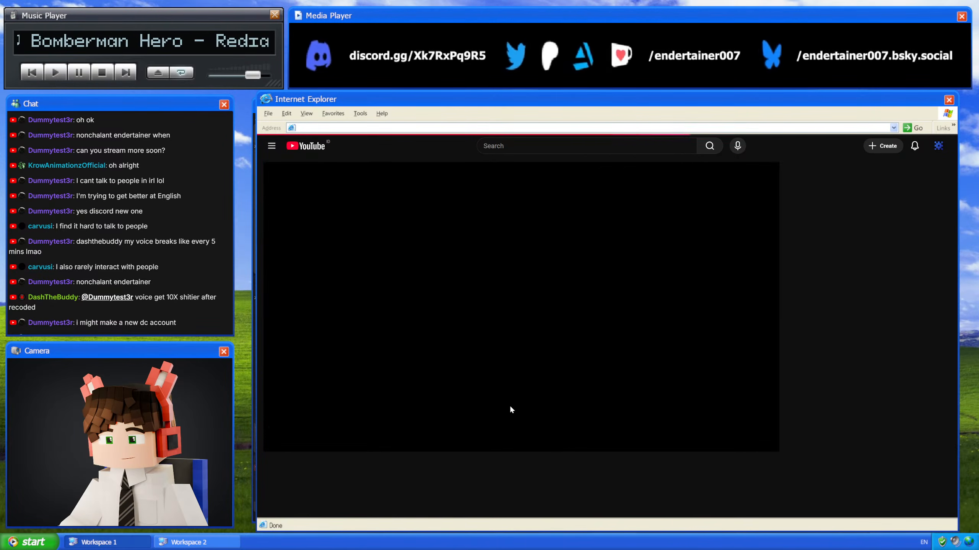
click(448, 387)
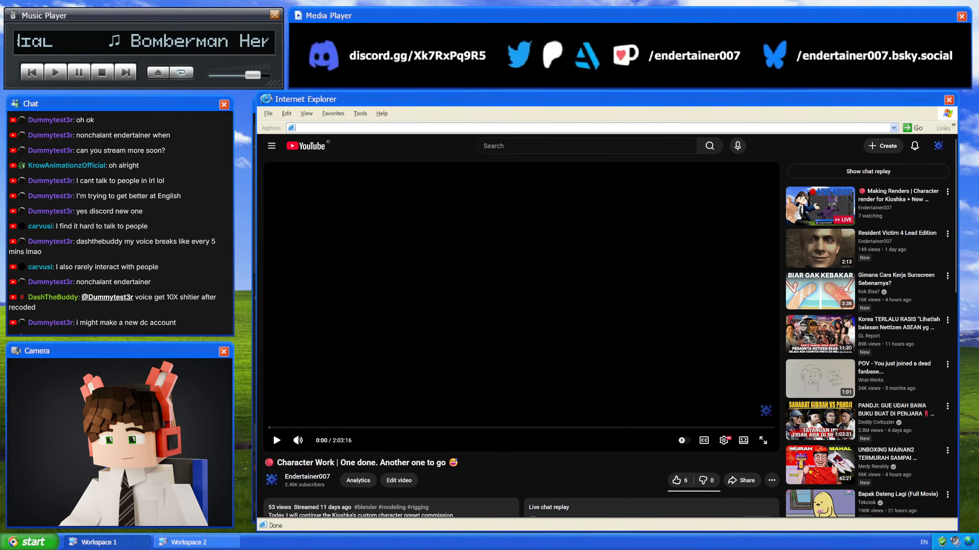
scroll(492, 385, down, 9)
key(alt+Left)
scroll(516, 385, down, 6)
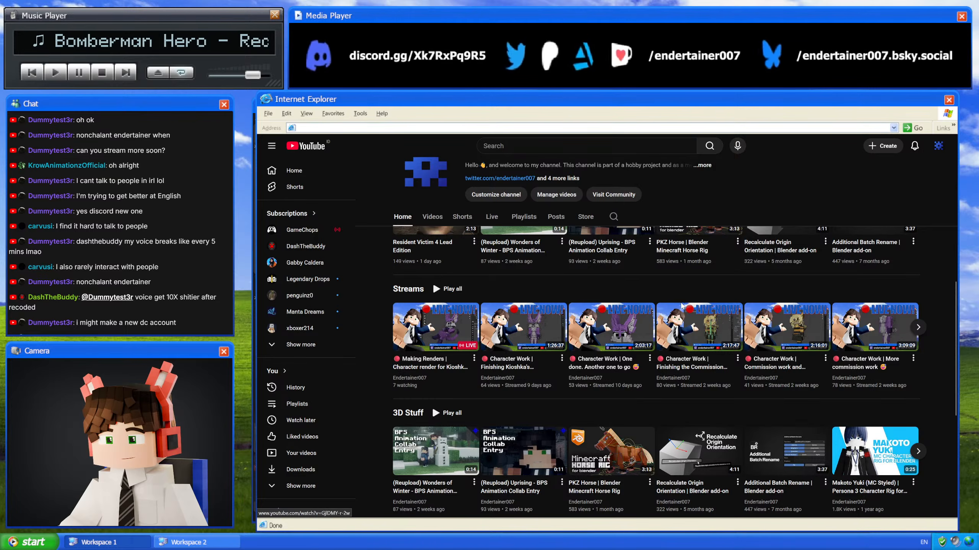
Step: Open the stream "Character Work | Finishing the Commission Work (hopefully)", pause it, and jump to about 2:09:50
click(682, 307)
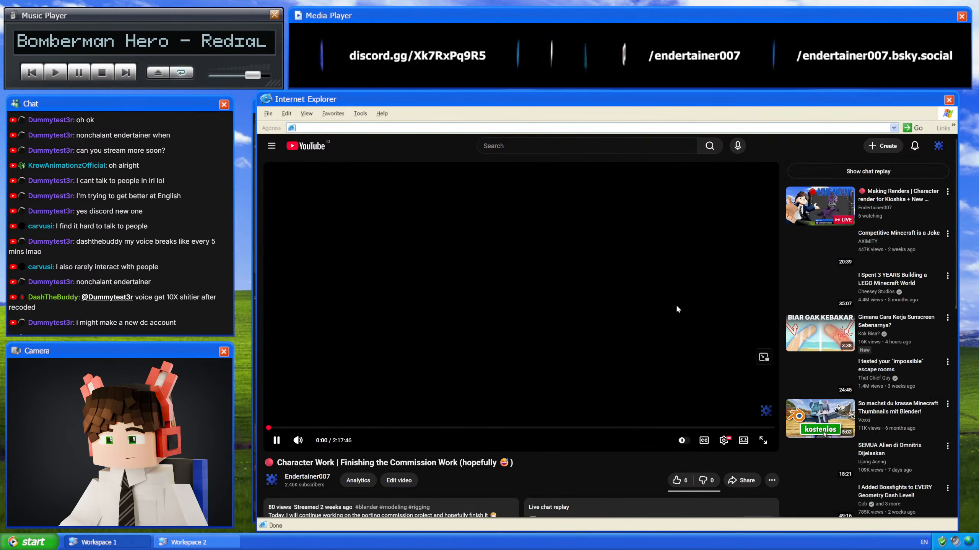
click(677, 308)
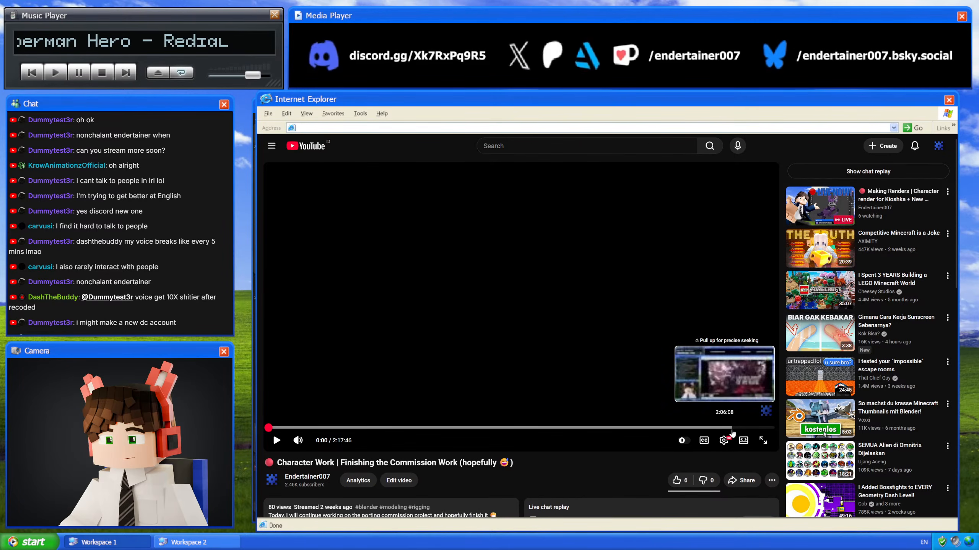
click(745, 428)
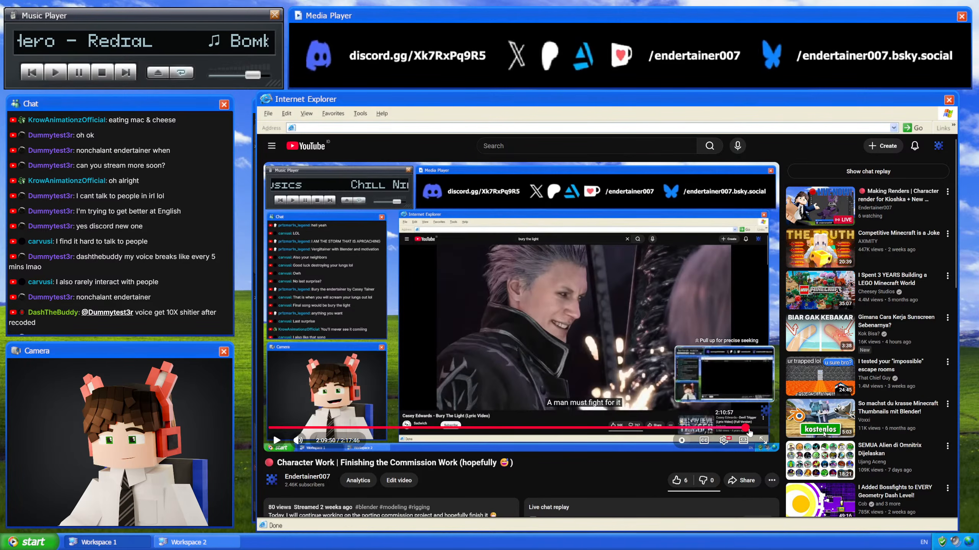
Step: Play the stream's closing part, skipping back and forth between about 2:09 and 2:13 to review the singing section
click(708, 372)
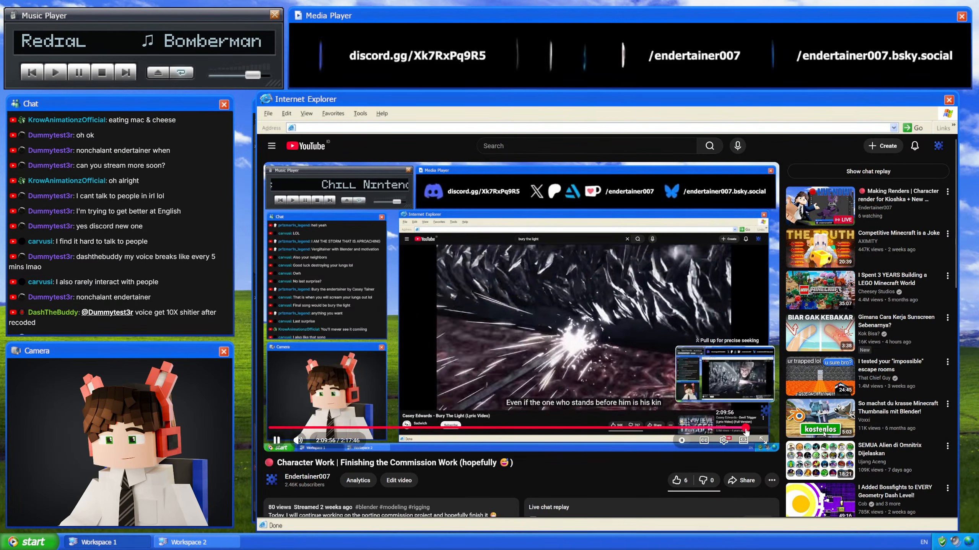
drag(746, 428, 748, 431)
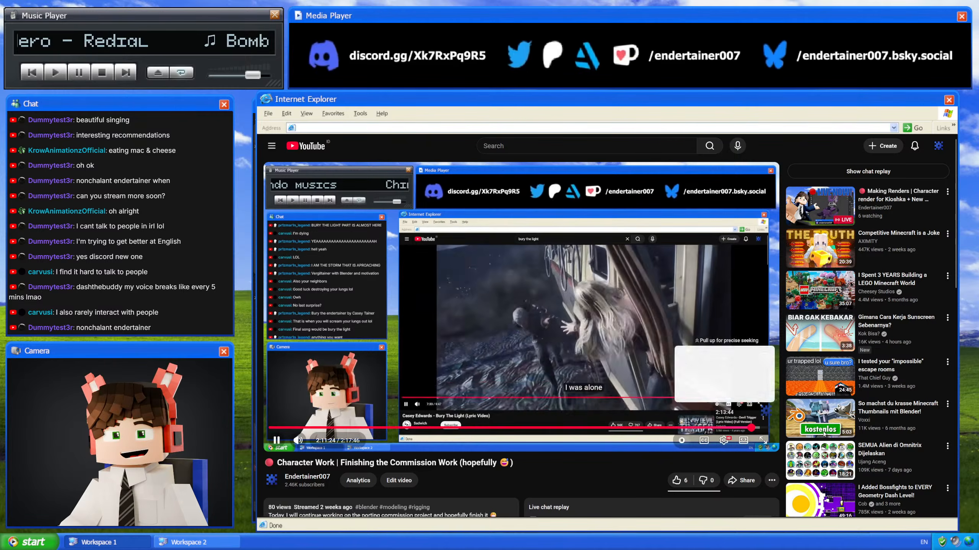
drag(751, 428, 754, 427)
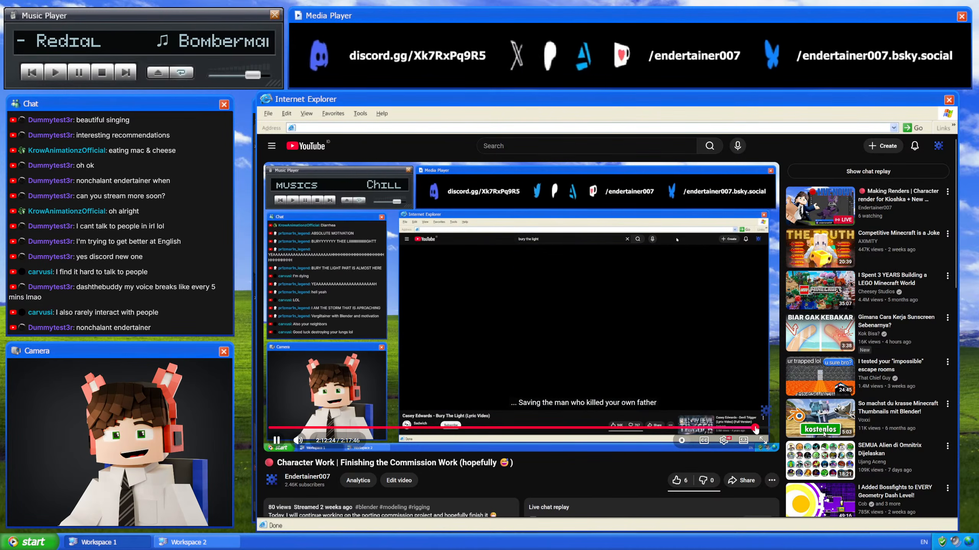
click(756, 428)
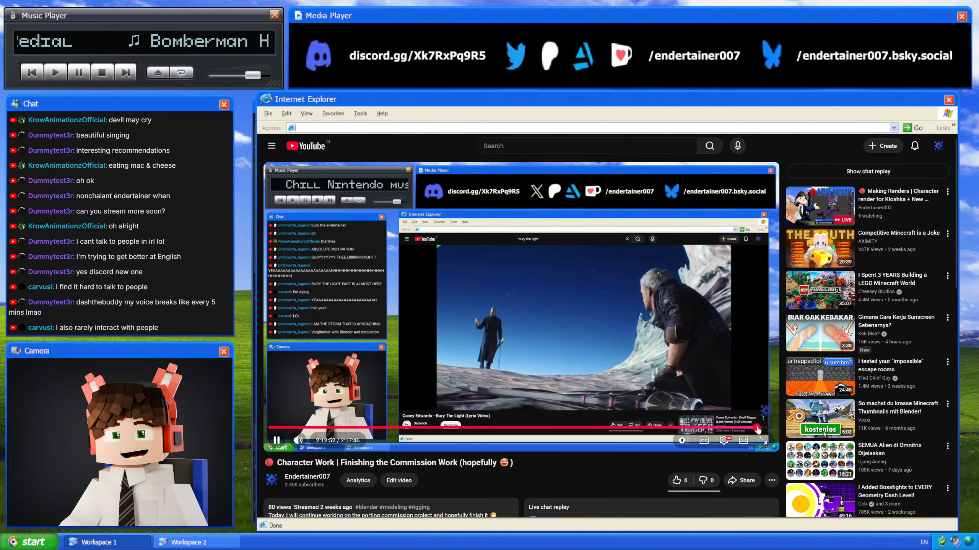
click(757, 429)
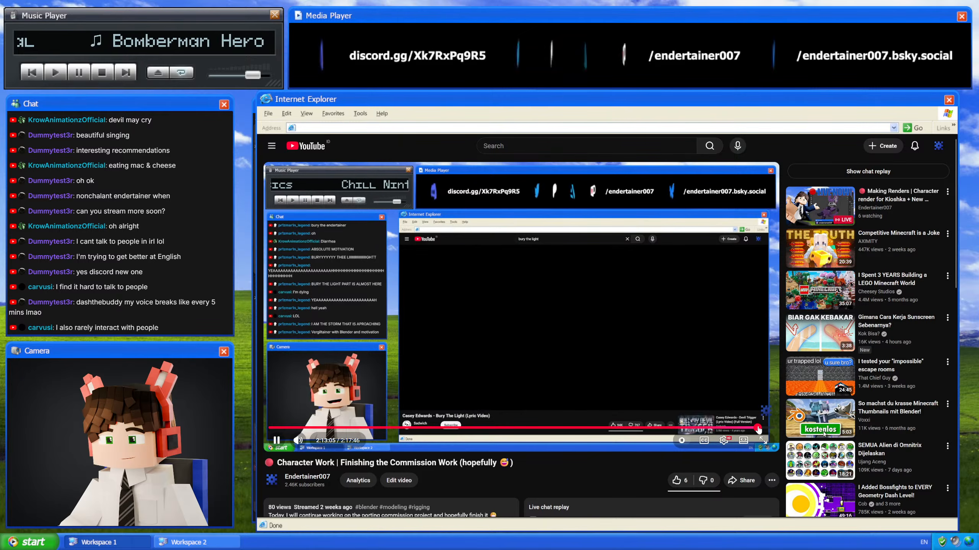
drag(757, 429, 751, 430)
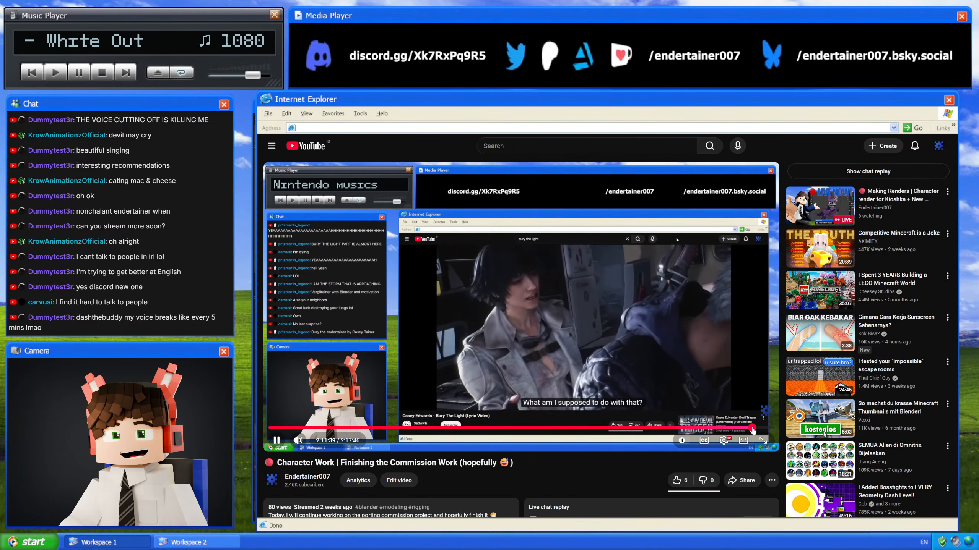
drag(752, 430, 753, 433)
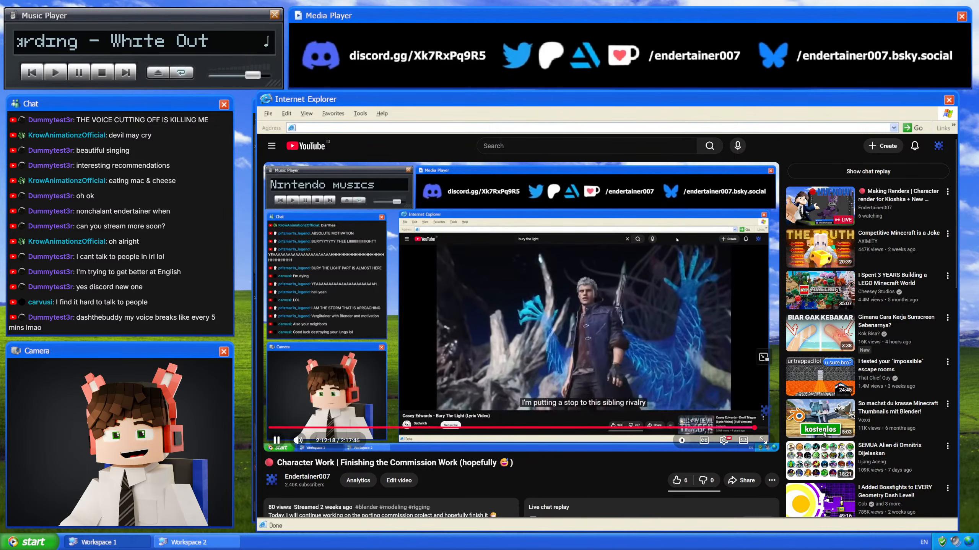
click(579, 326)
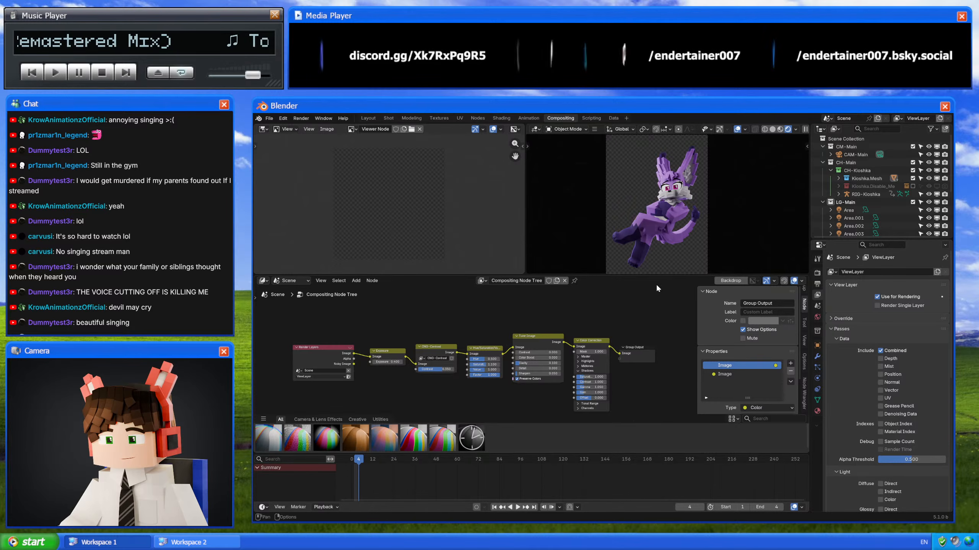
Step: Switch to Blender, bring up the scene's Cycles render settings, and render the current frame as an image
click(817, 273)
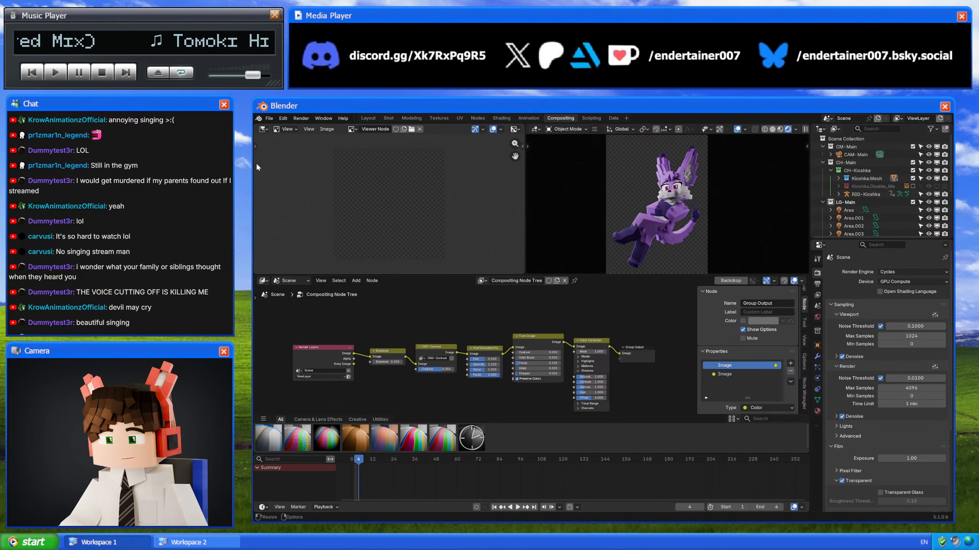
click(301, 118)
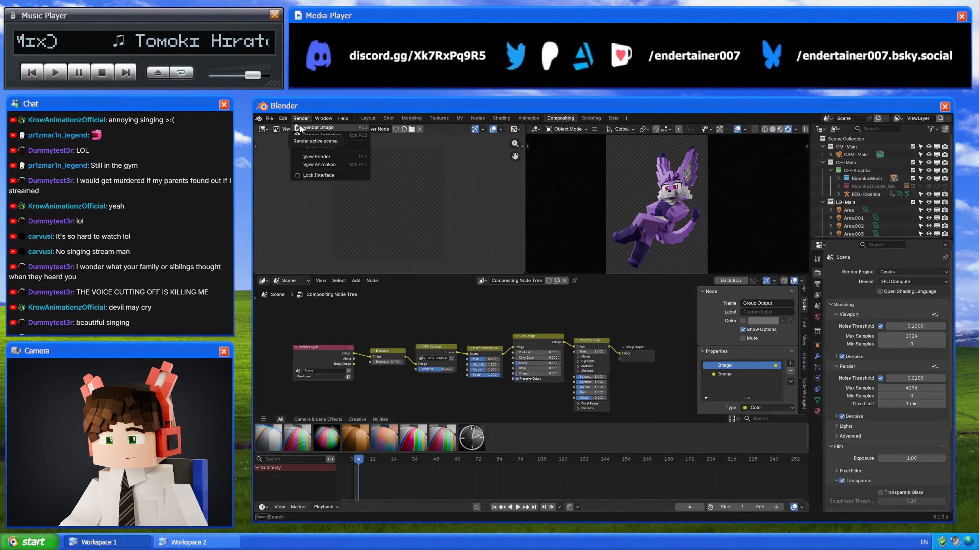
click(308, 128)
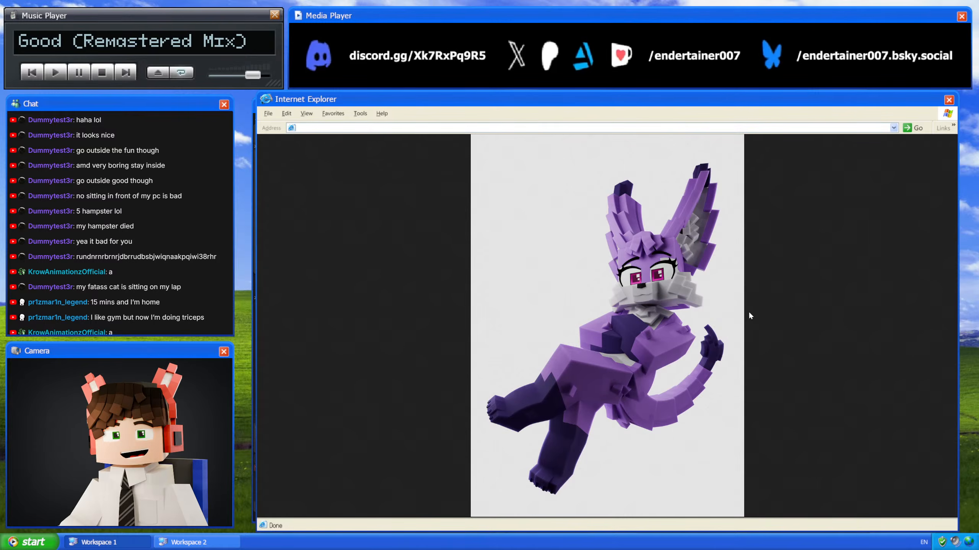
Step: Examine the finished Kioshka render in the browser, enlarging it around the head and ears
click(698, 341)
click(698, 341)
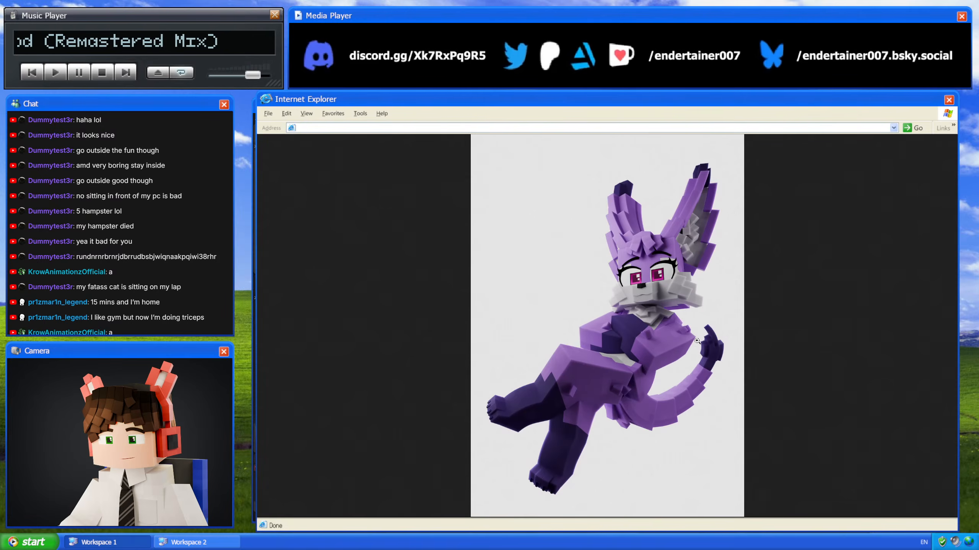
click(699, 256)
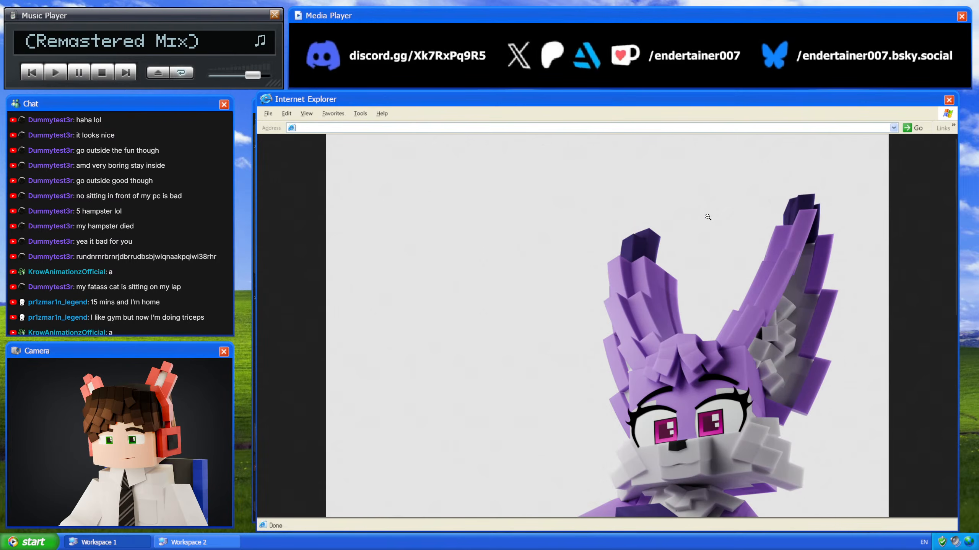
click(781, 289)
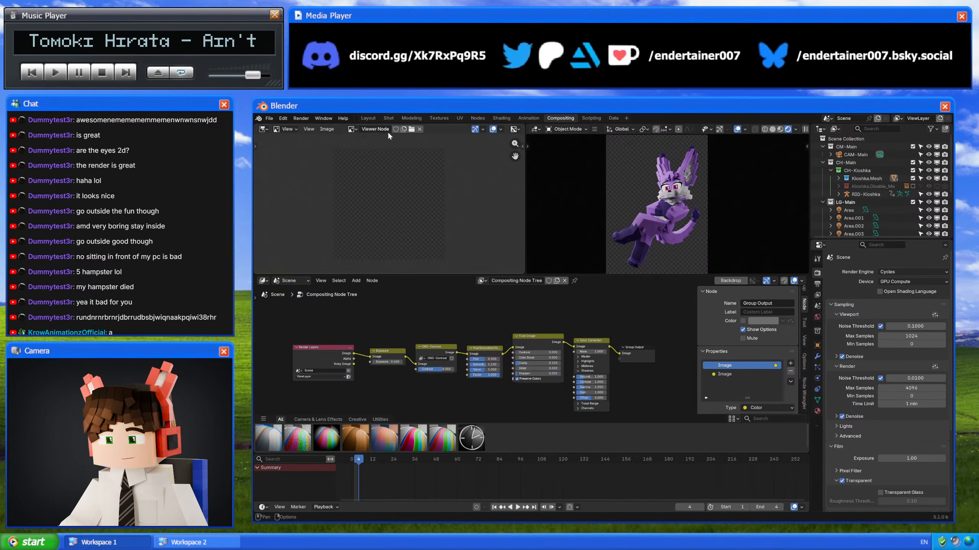
Step: Isolate GEO-Kioshka.Head in Blender's Modeling workspace, examine its eye sockets in Edit Mode and Object Mode, and exit the isolated view
click(411, 118)
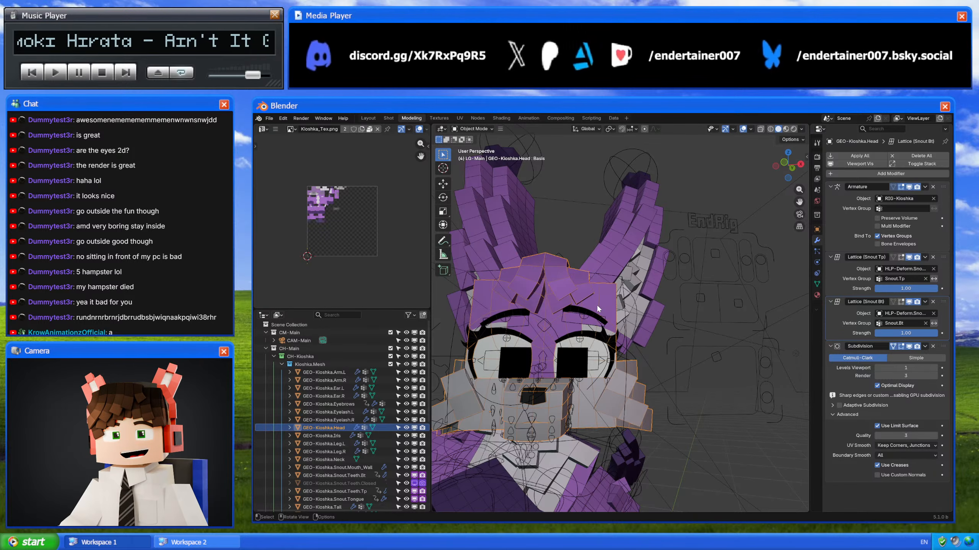
key(KP_Divide)
key(Tab)
mouse_move(596, 305)
middle_down()
mouse_move(647, 308)
mouse_move(677, 287)
middle_up()
scroll(632, 319, up, 5)
scroll(632, 319, up, 3)
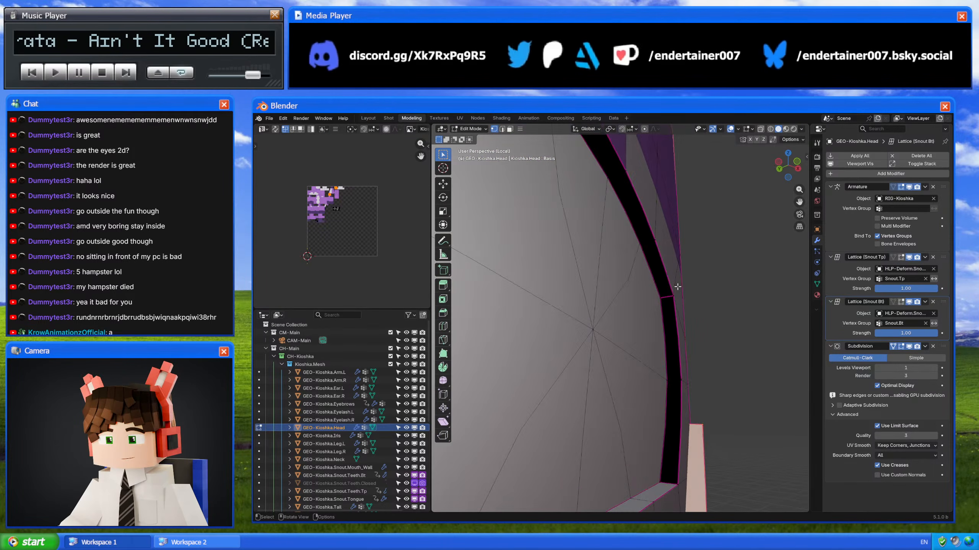
key(Tab)
scroll(655, 309, down, 4)
middle_drag(636, 316, 623, 366)
scroll(622, 340, down, 10)
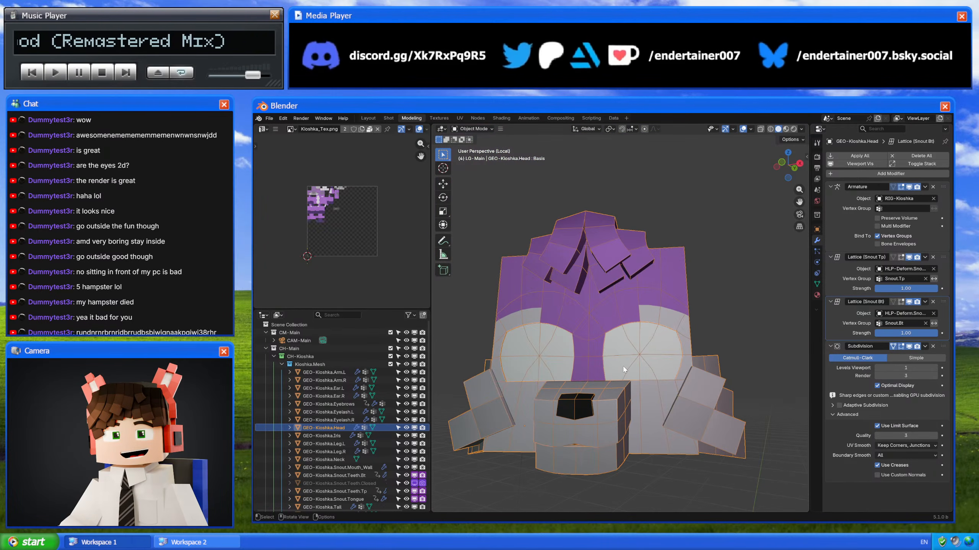
key(KP_Divide)
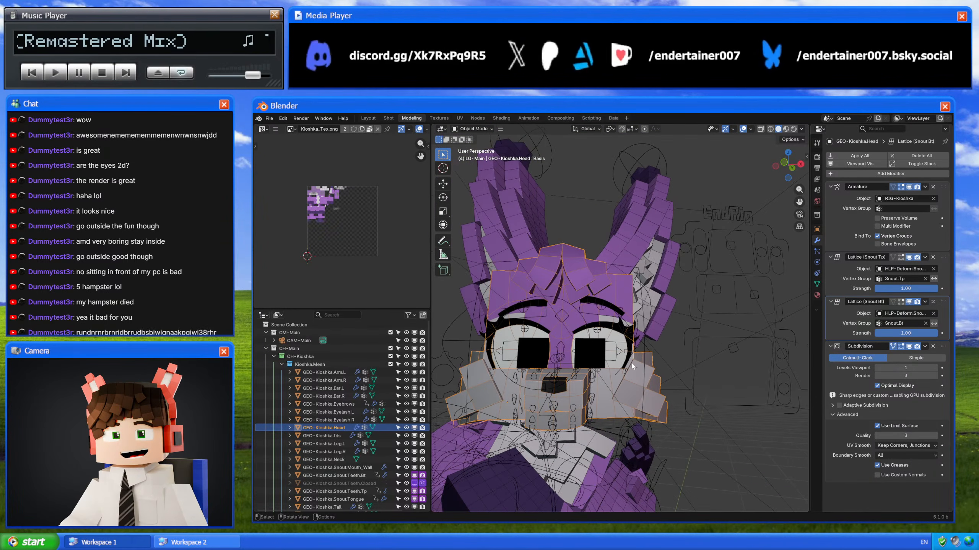
Step: Try moving the CTL-Eyelid.Main_Control.Tp control of RIG-Kioshka in Pose Mode, cancel the moves, and return to Object Mode
click(708, 282)
key(ctrl+Tab)
click(718, 289)
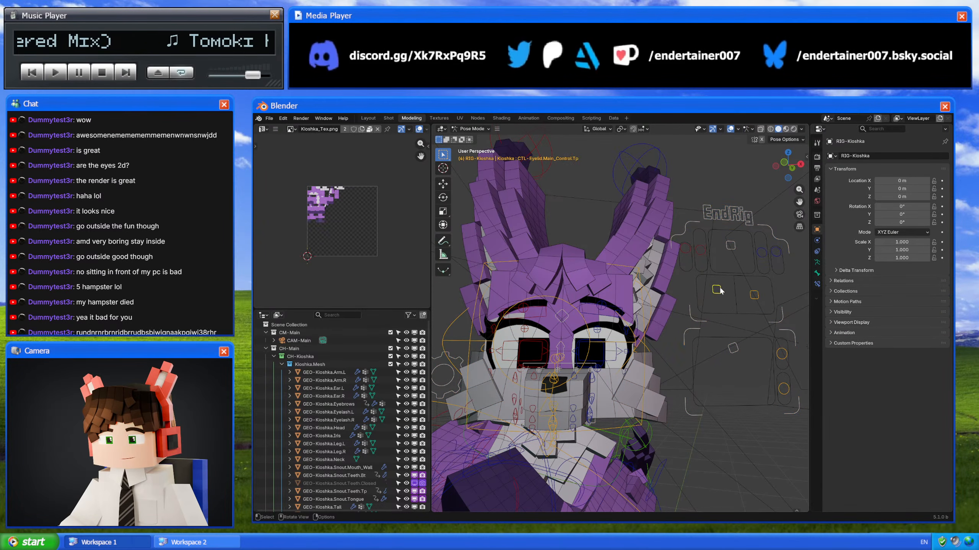
key(g)
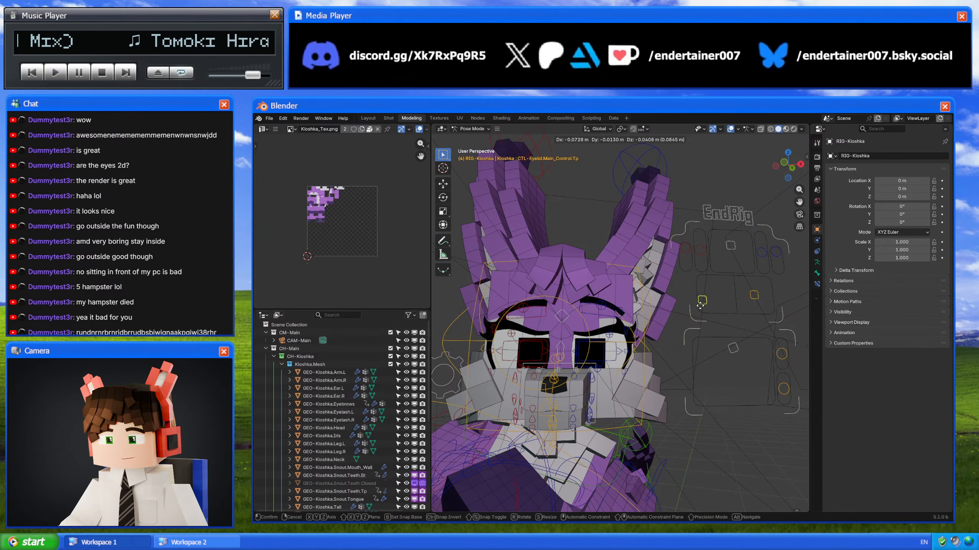
key(Escape)
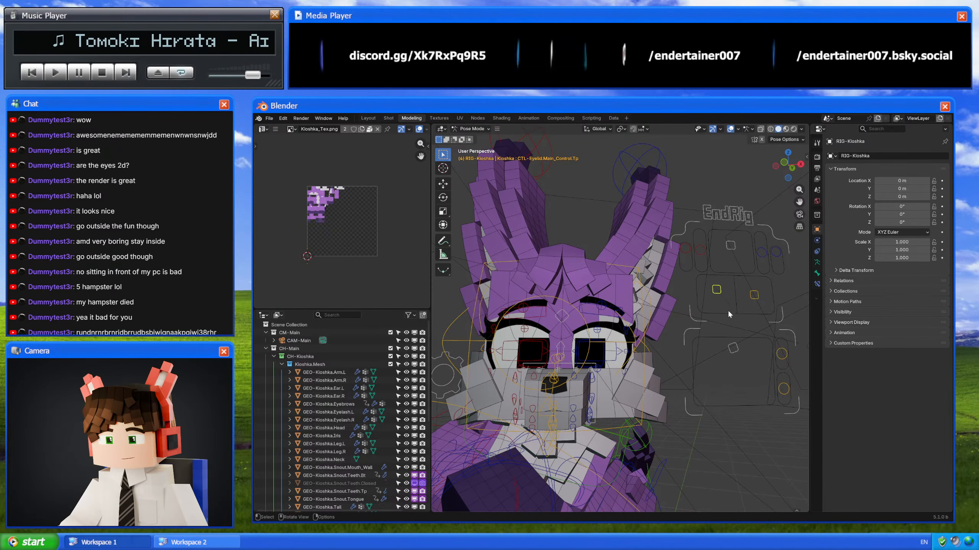
key(g)
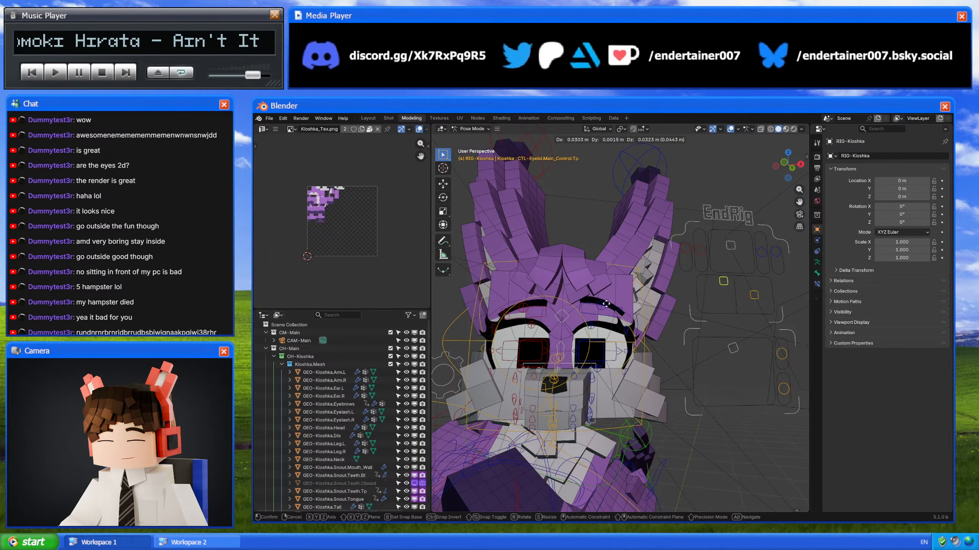
click(605, 304)
key(ctrl+Tab)
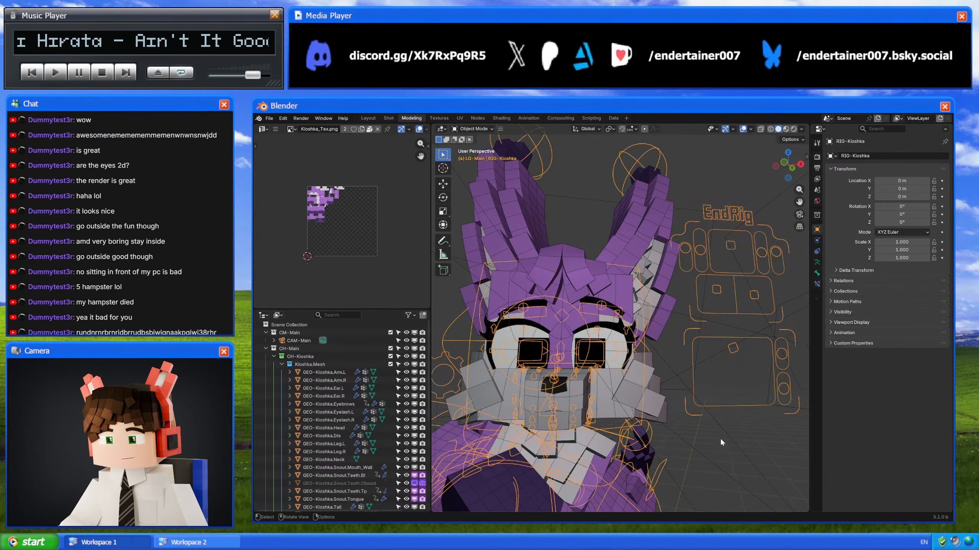
Step: Look over the whole posed character in the Modeling workspace and return to the Compositing workspace
click(720, 437)
middle_drag(720, 438, 700, 438)
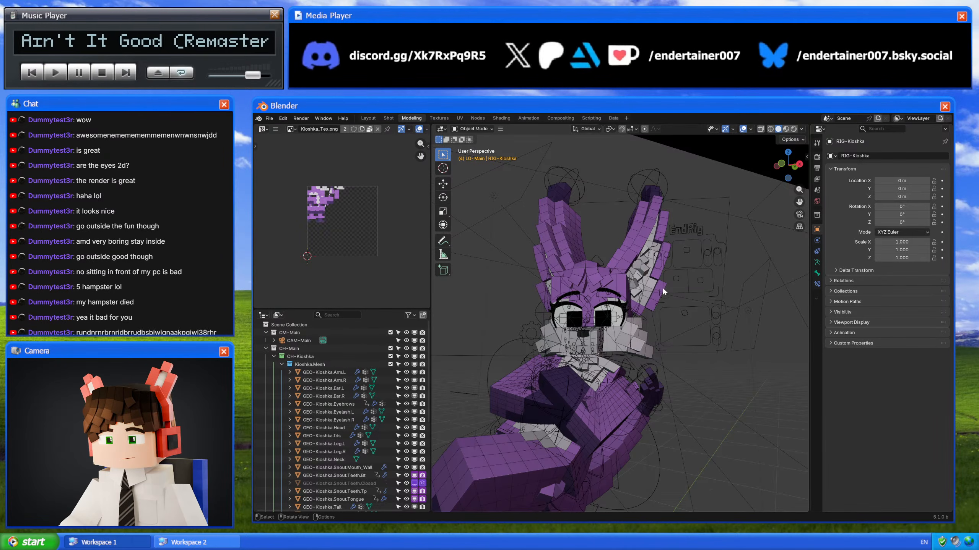
scroll(658, 297, down, 3)
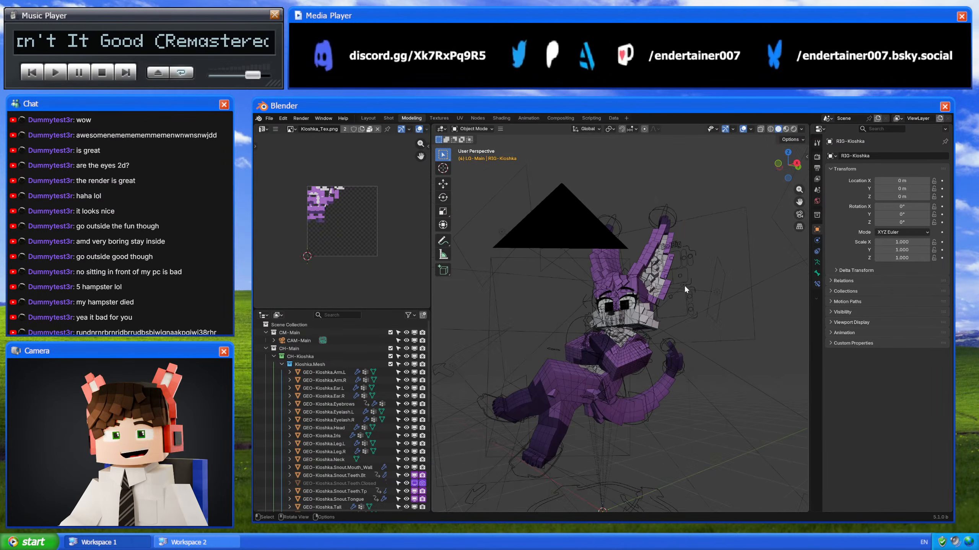
click(562, 117)
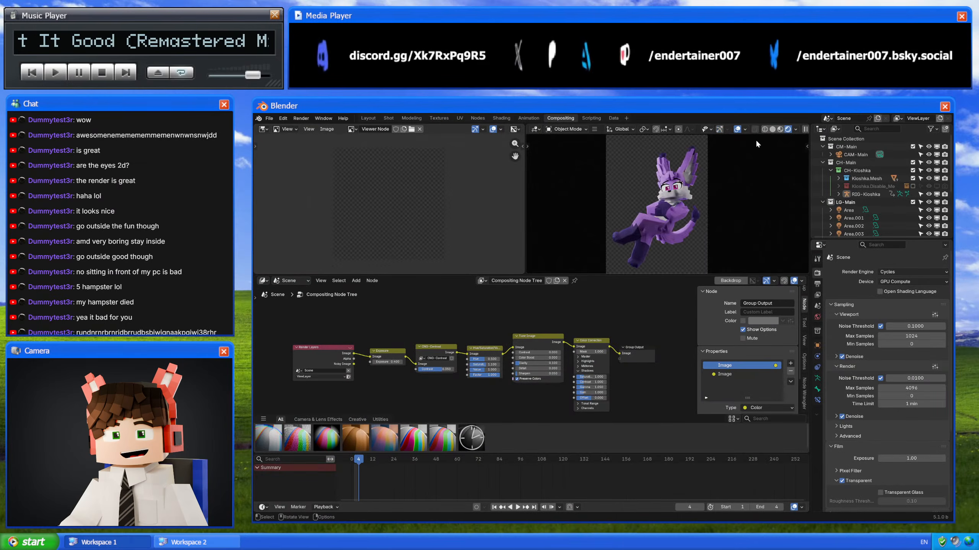
Step: Open the Shot workspace and examine the posed Kioshka character and its rig from the front, up close
click(409, 119)
click(387, 119)
click(409, 118)
click(390, 119)
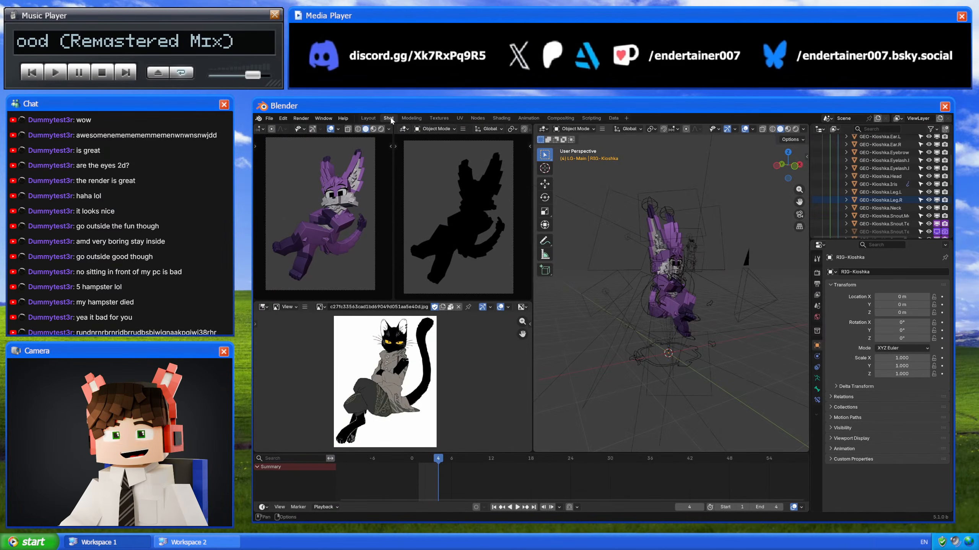
middle_drag(655, 362, 703, 371)
click(706, 364)
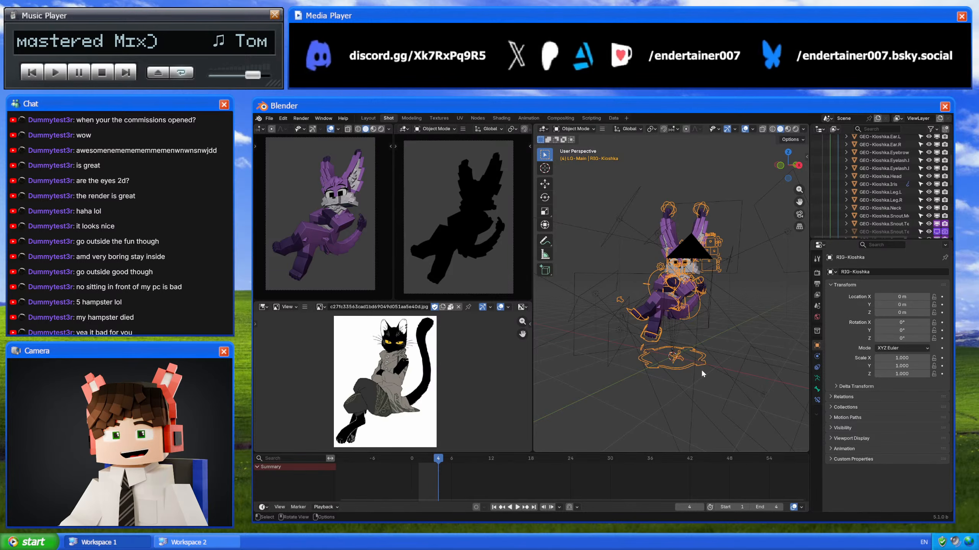
scroll(701, 373, up, 2)
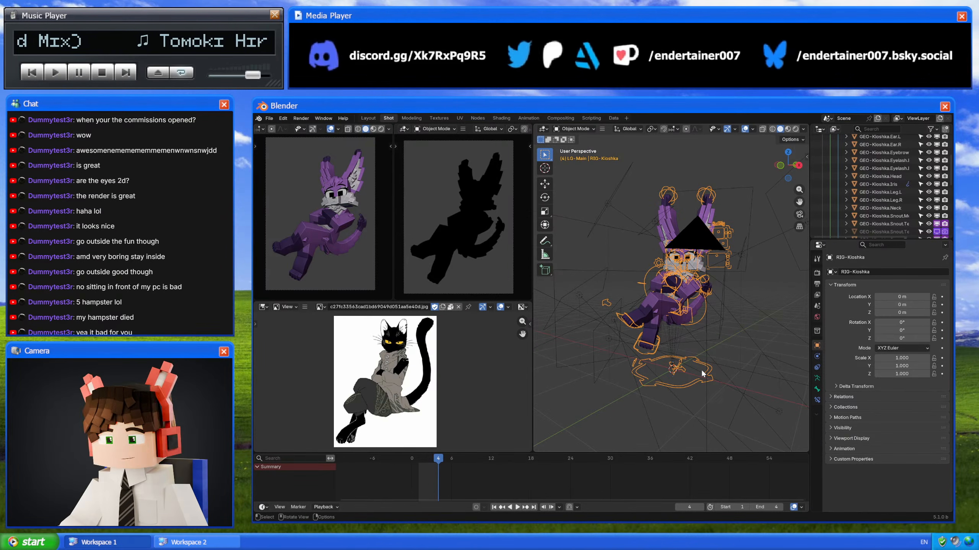
scroll(688, 357, up, 6)
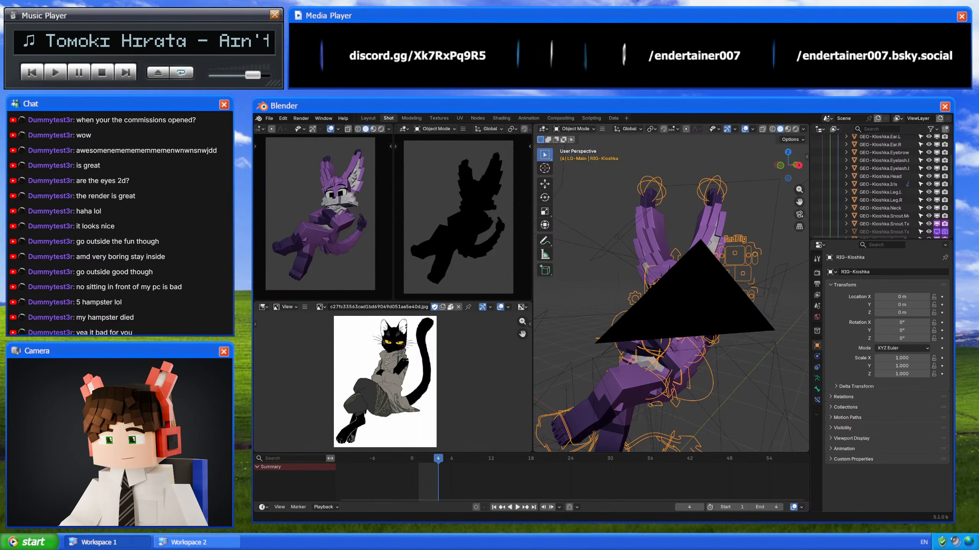
middle_drag(672, 284, 739, 333)
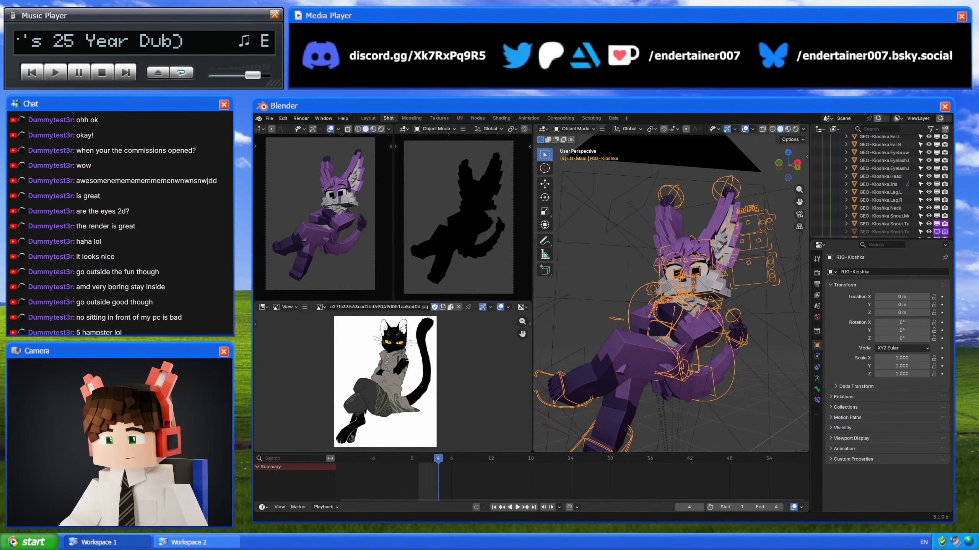
Step: Select the CAM-Main camera, check its framing of the character, and save the Blender file
click(754, 407)
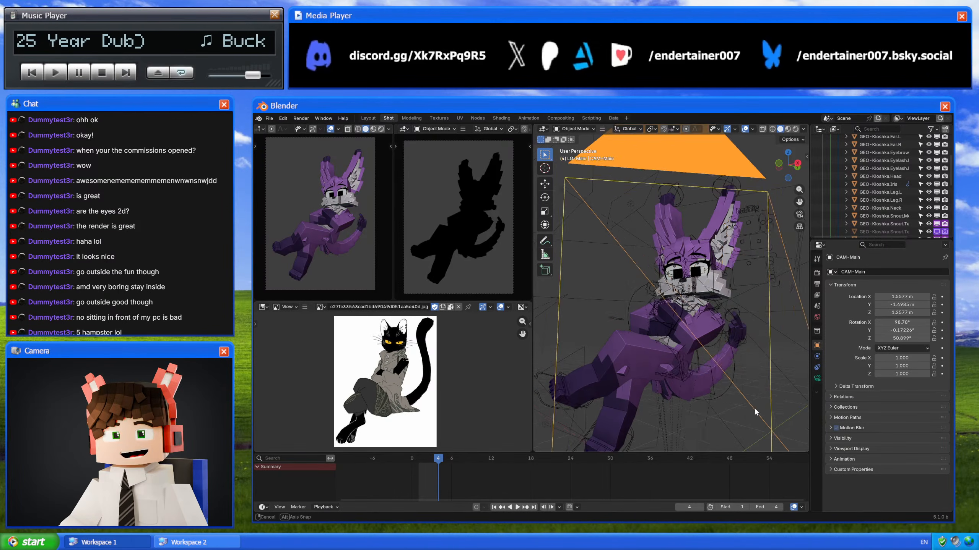
middle_drag(752, 415, 776, 403)
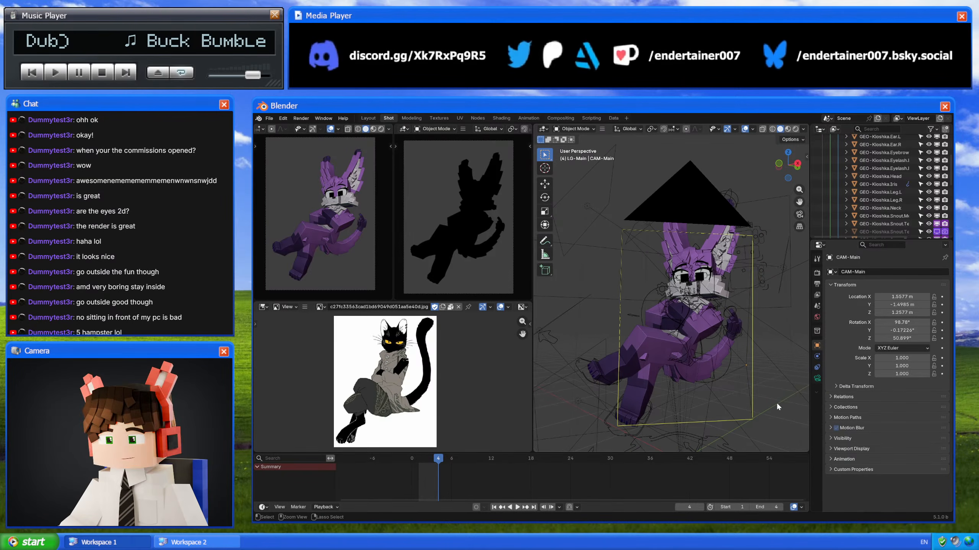
key(ctrl+s)
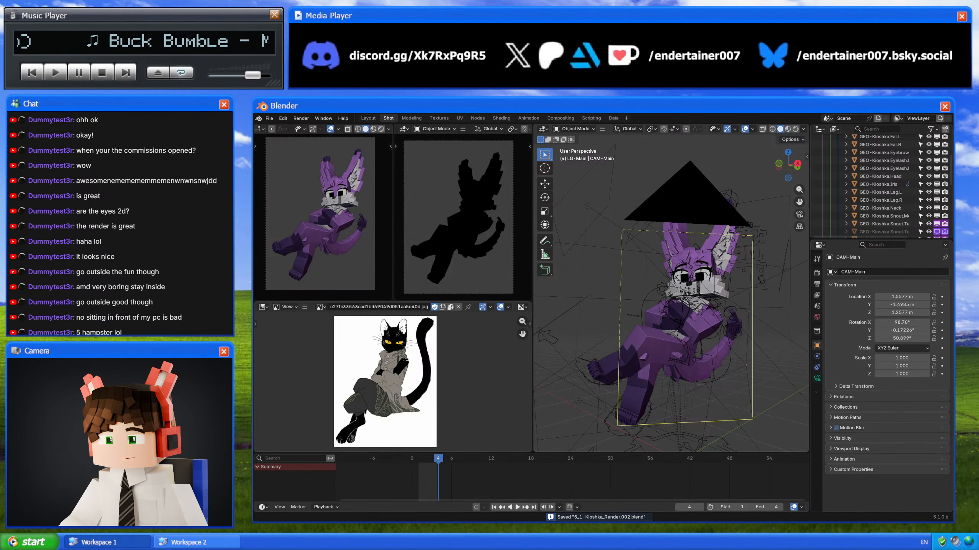